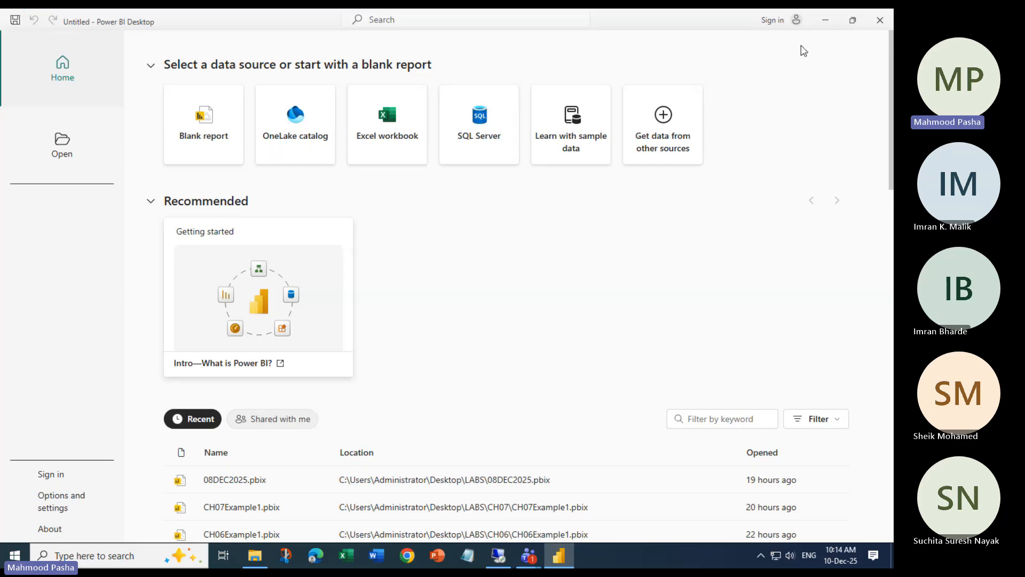
Minimize Power BI Desktop's start screen to reveal the Windows desktop
left_click(825, 20)
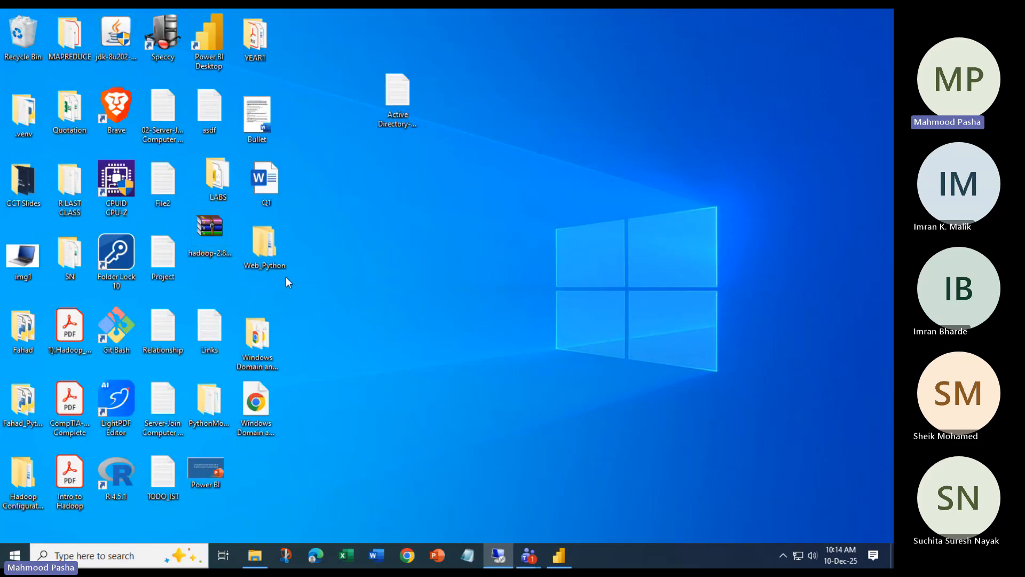
double_click(216, 179)
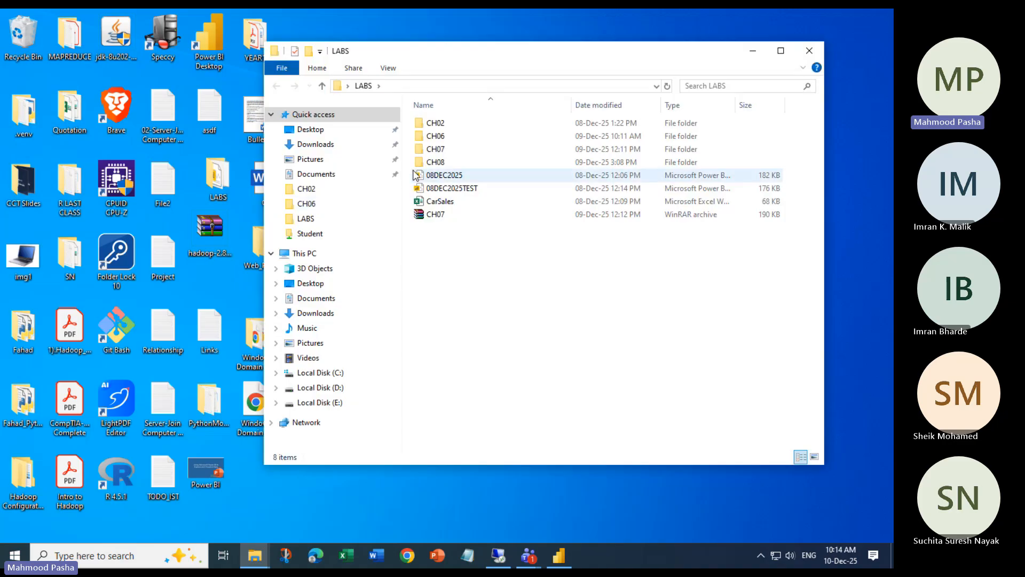
double_click(440, 164)
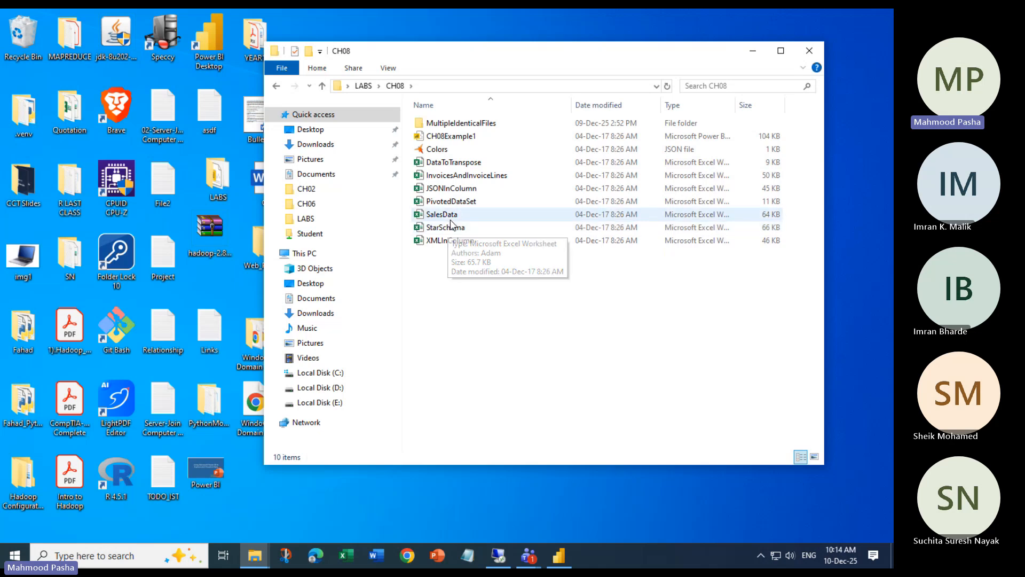
left_click(751, 55)
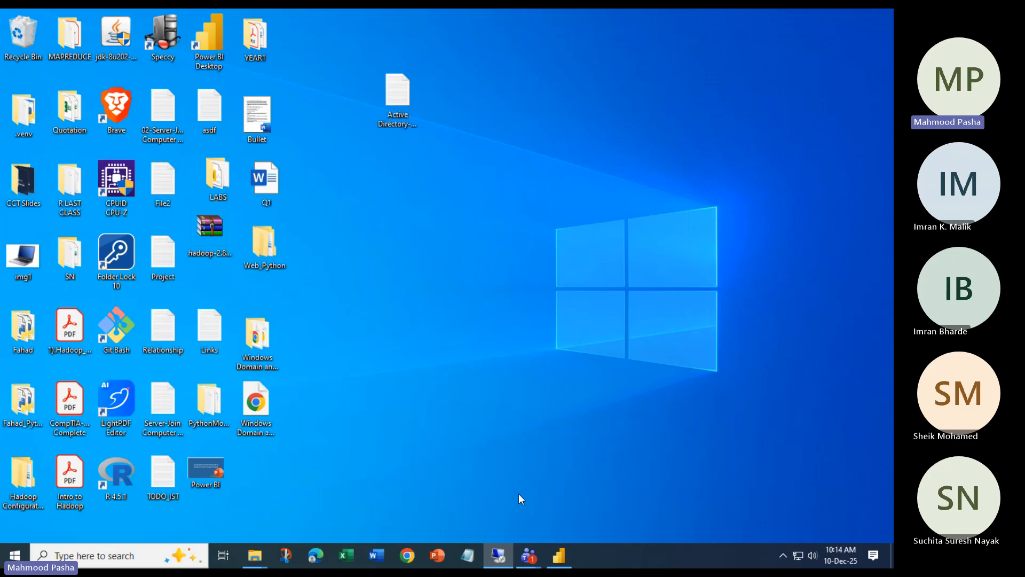
Restore Power BI, begin an Excel workbook import with SalesData selected, and bring back the CH08 window
left_click(559, 555)
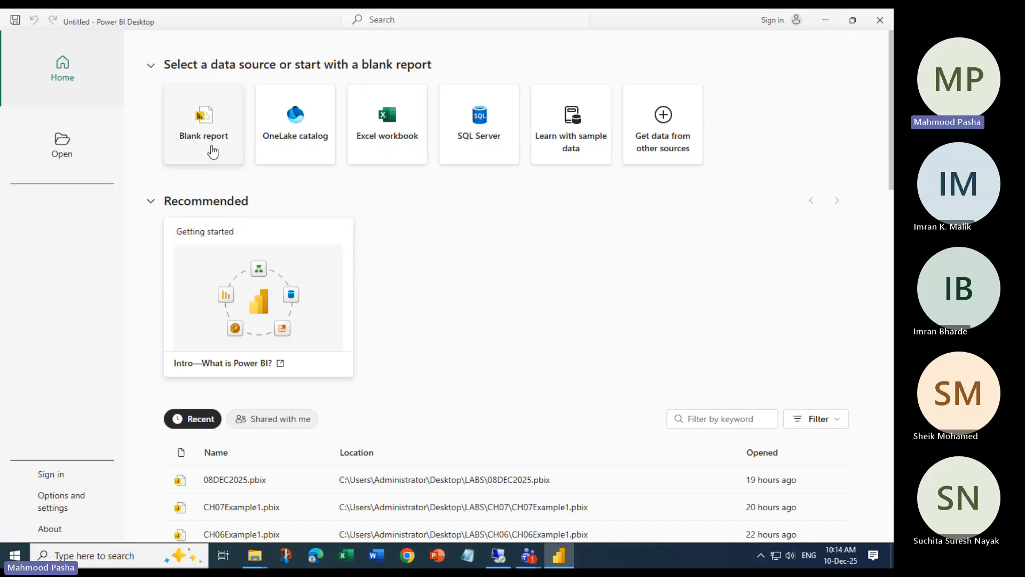
left_click(388, 131)
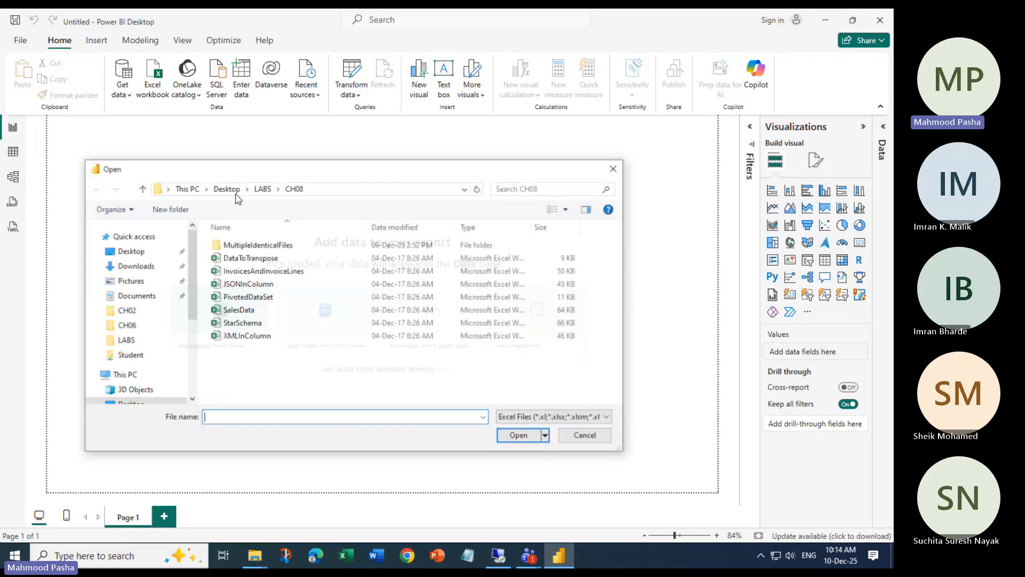
left_click(257, 311)
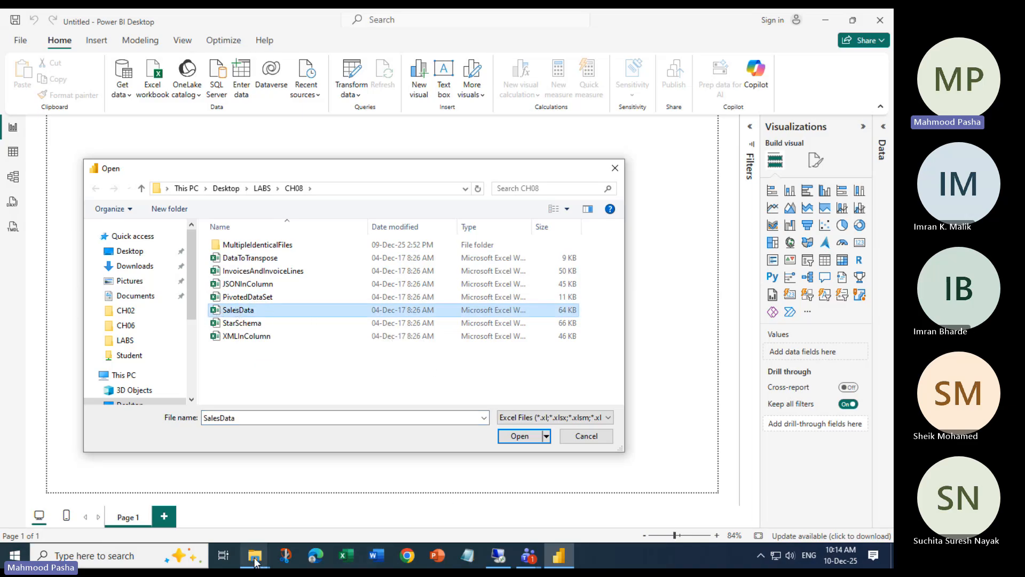
mouse_move(255, 560)
left_click(297, 504)
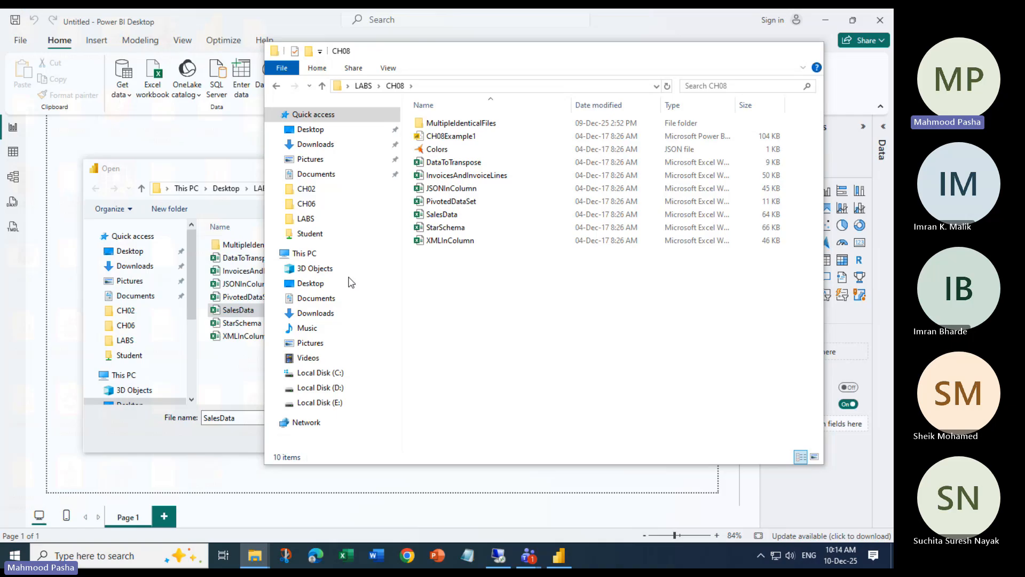
left_click(439, 215)
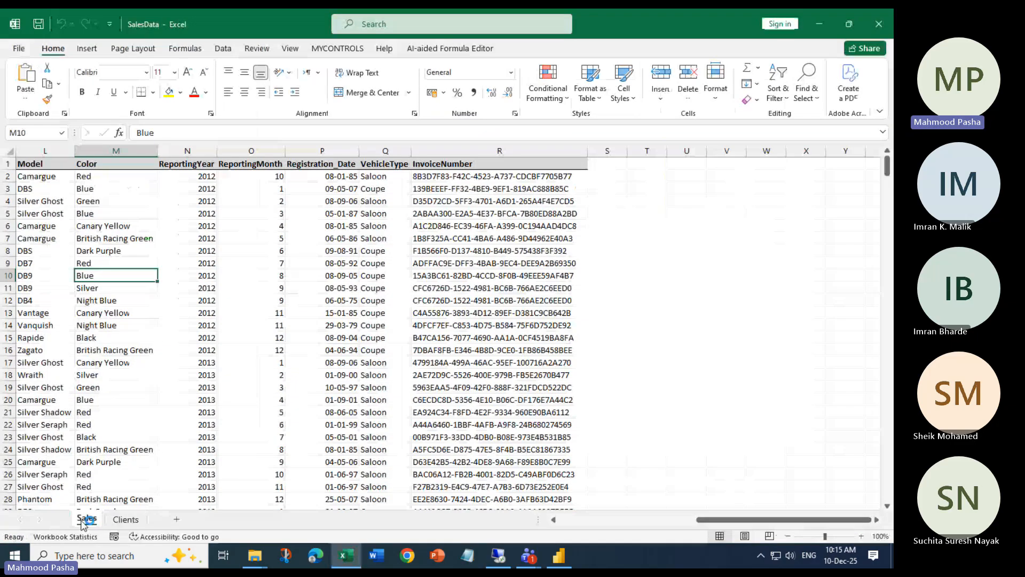
left_click(126, 519)
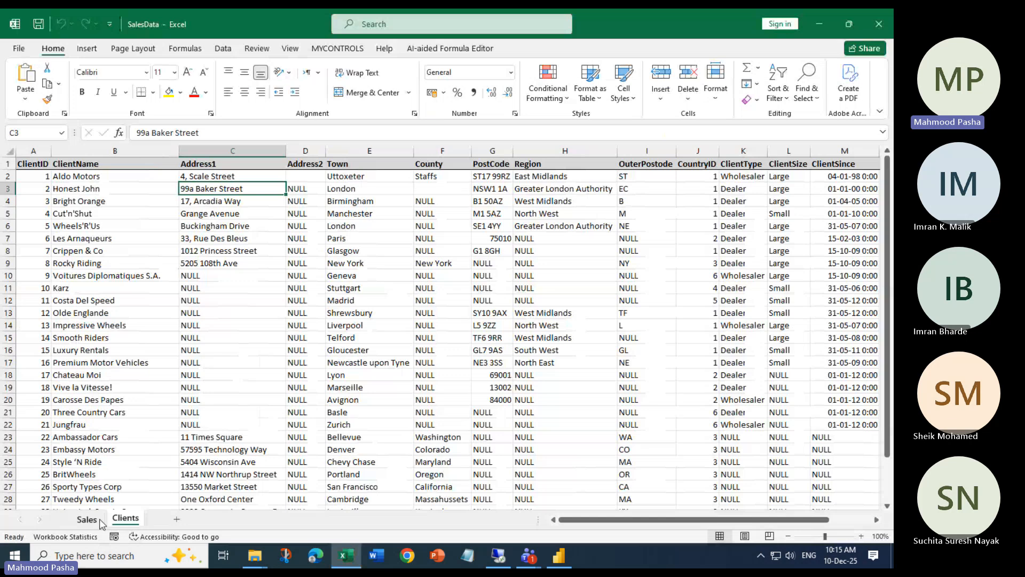
left_click(87, 519)
left_click(135, 521)
left_click(88, 520)
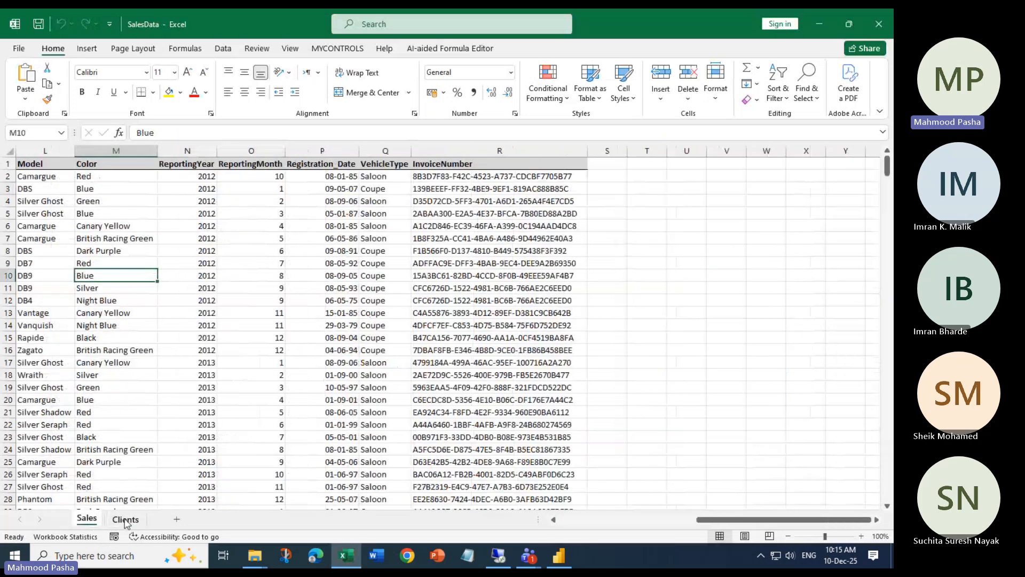
left_click(127, 520)
left_click(87, 519)
left_click(125, 518)
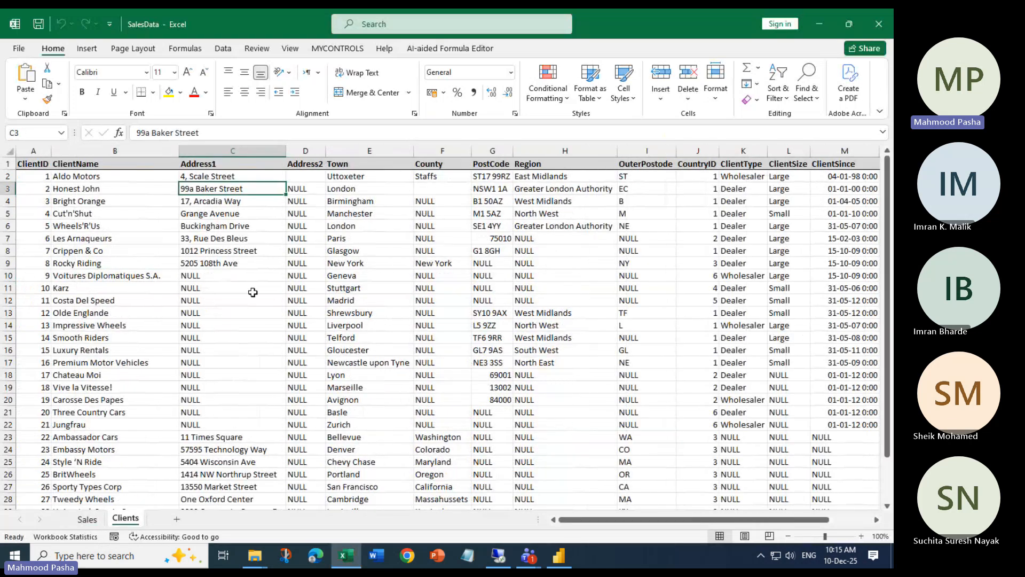
left_click(823, 24)
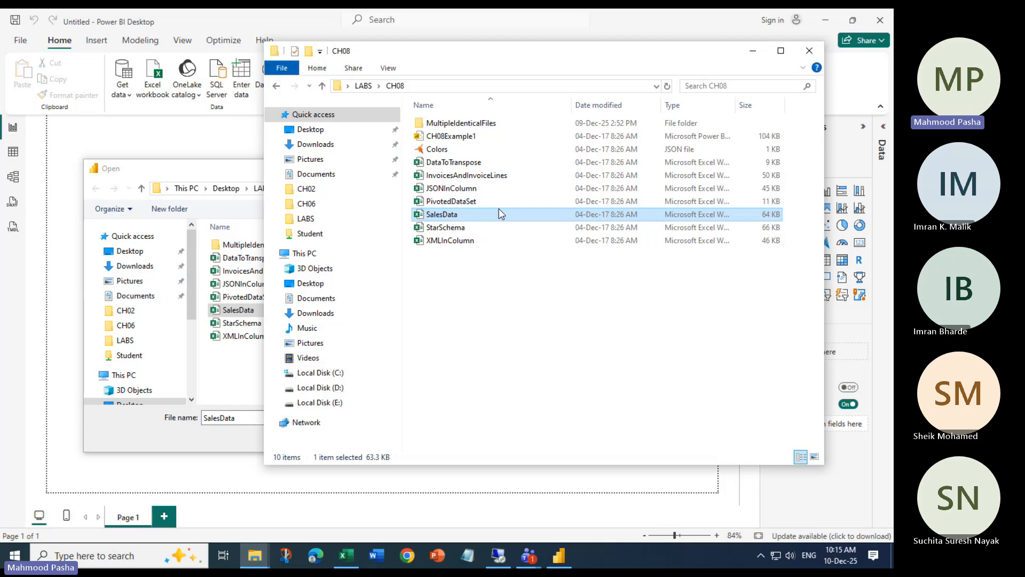
Hide the CH08 window, cancel the Open dialog, and restart the Excel import with SalesData selected
left_click(753, 55)
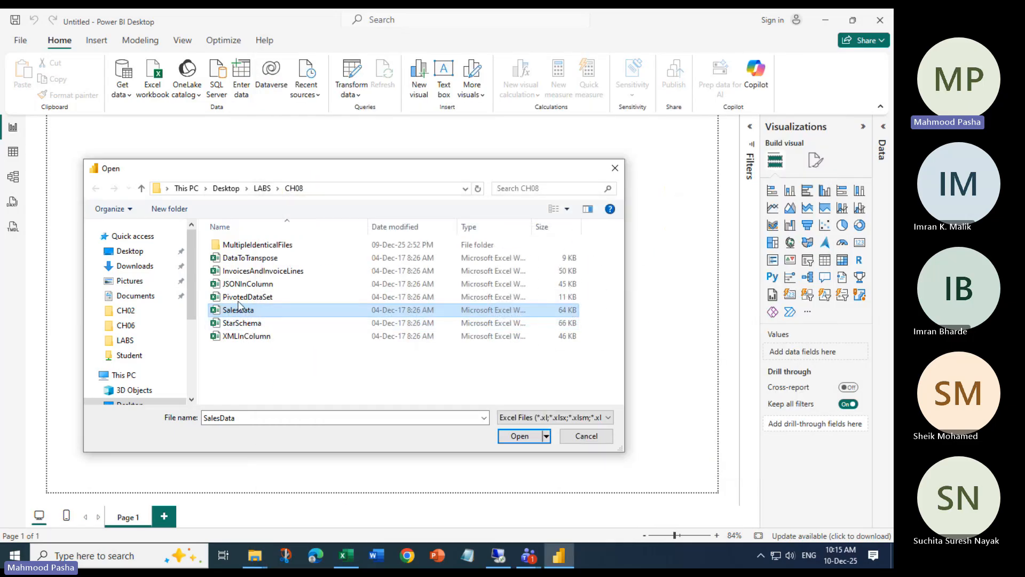
left_click(577, 434)
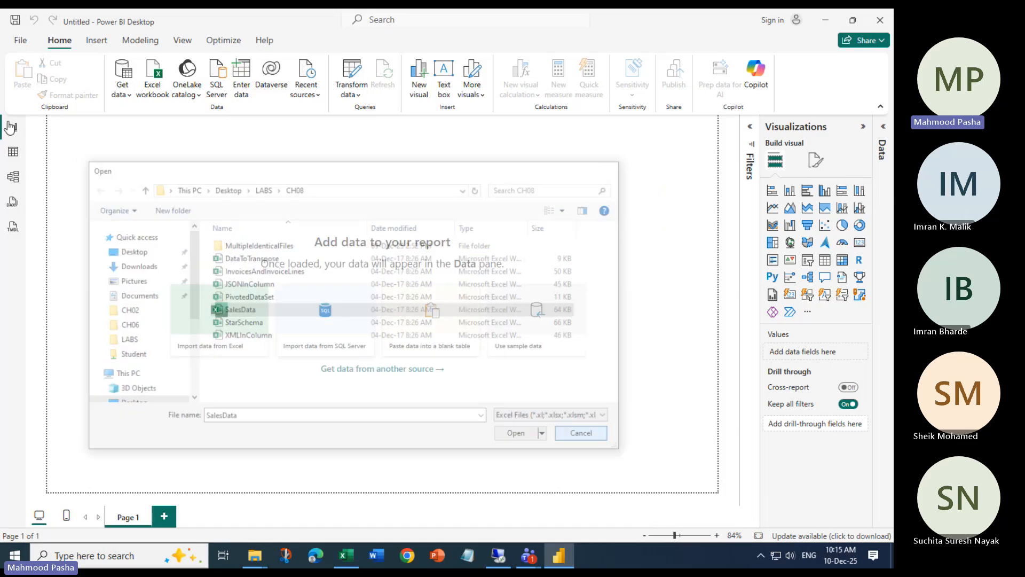
left_click(21, 41)
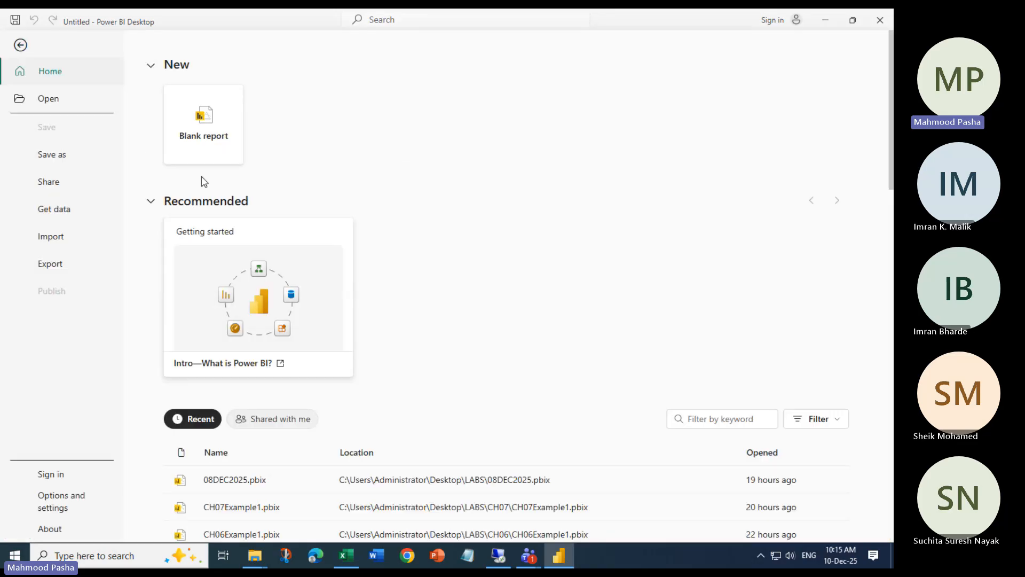
left_click(48, 99)
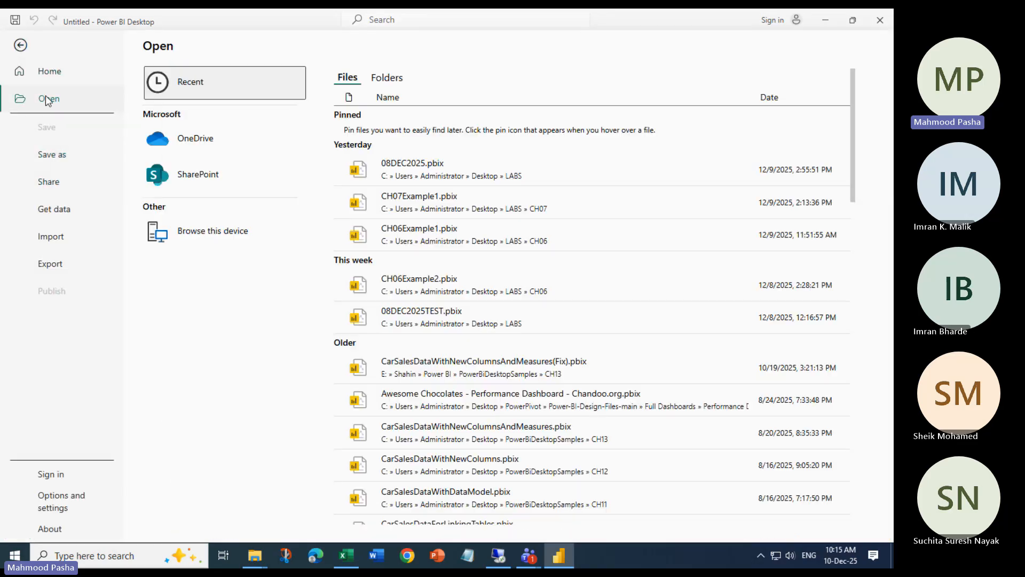
left_click(39, 68)
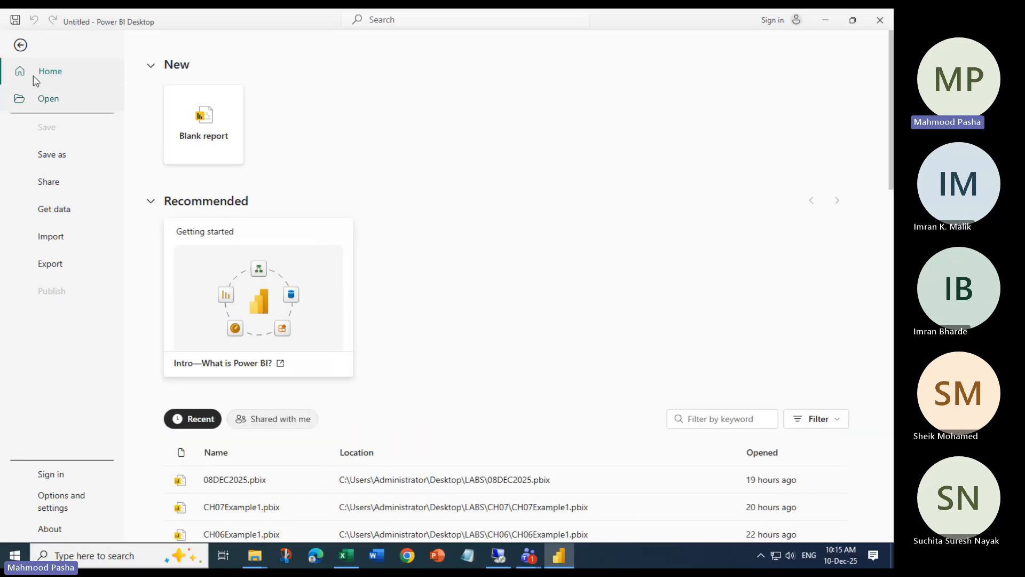
left_click(19, 47)
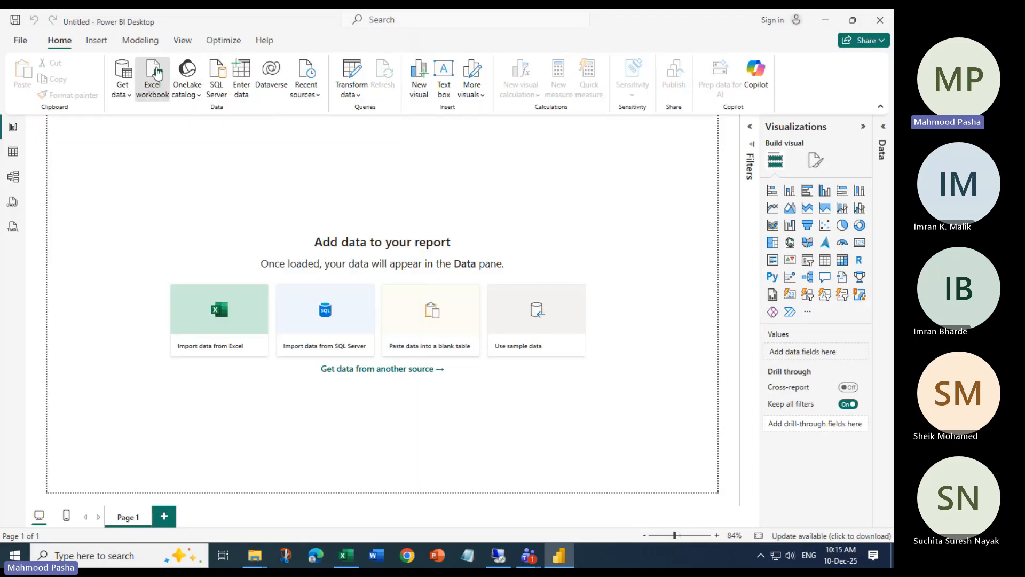
left_click(153, 79)
left_click(241, 310)
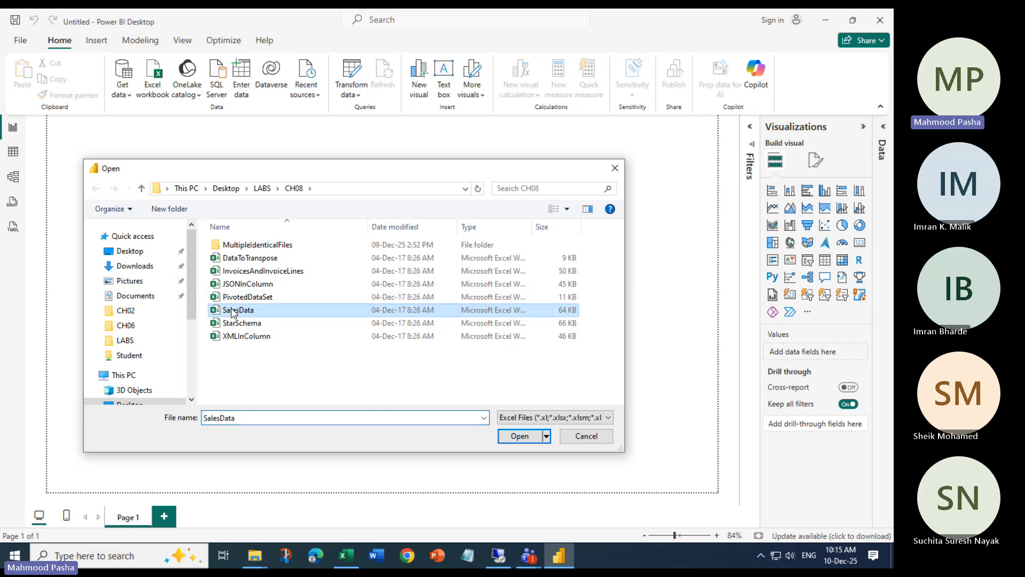
Open SalesData.xlsx and tick the Clients and Sales tables in the Navigator
left_click(514, 437)
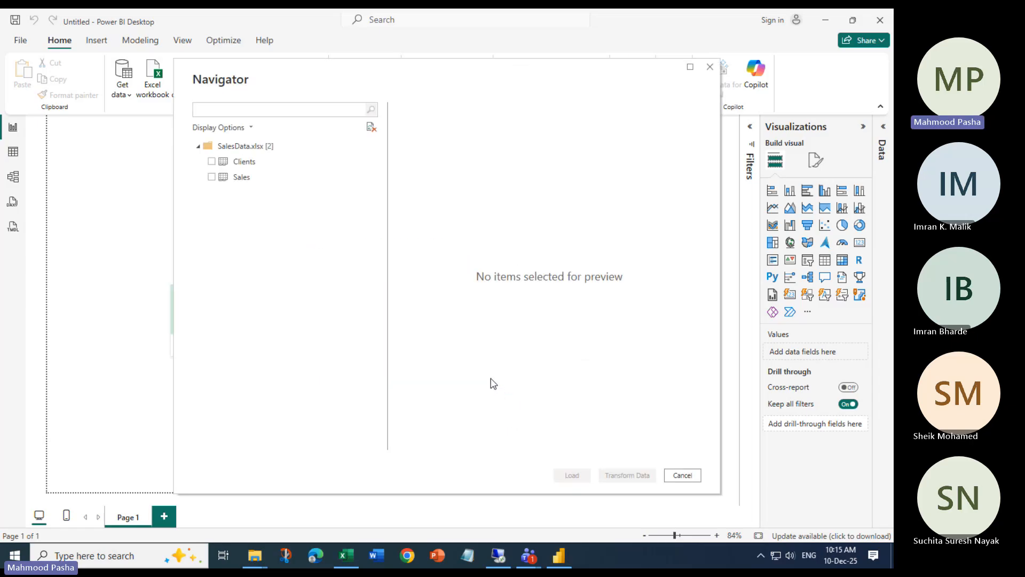
left_click(212, 163)
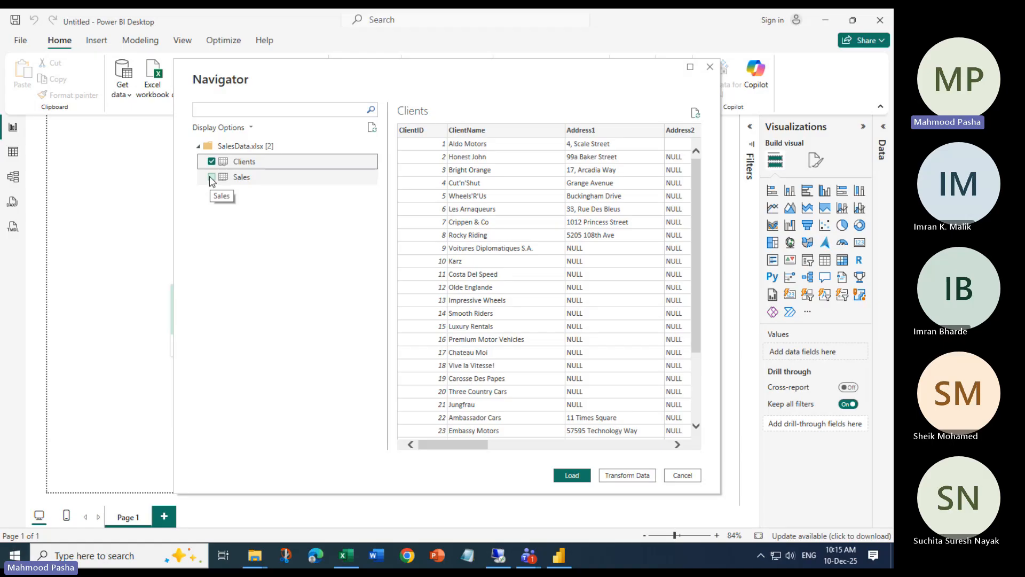
left_click(211, 178)
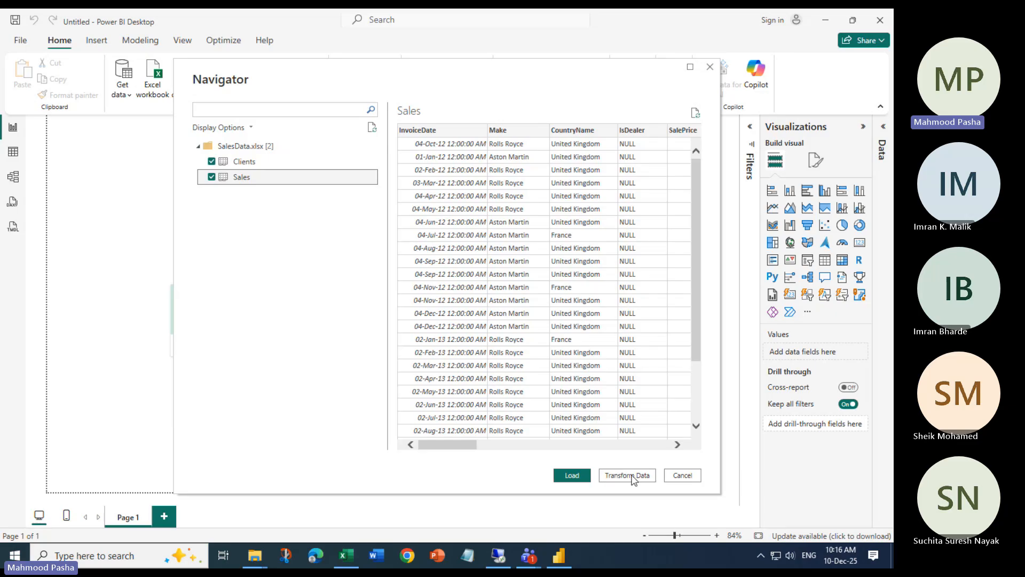
Load the Clients and Sales tables, briefly expanding each one's fields in the Data pane
left_click(570, 477)
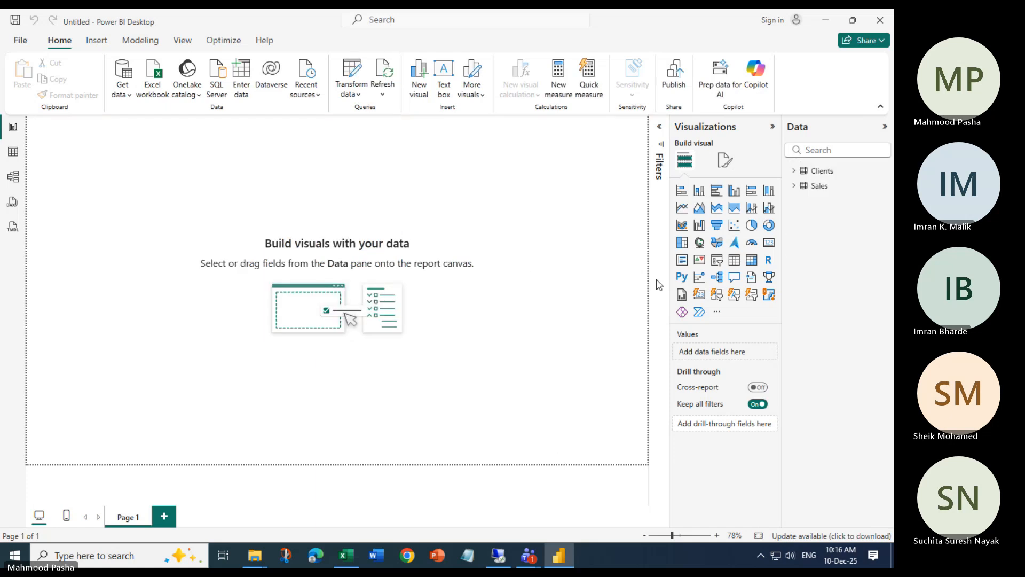
left_click(794, 170)
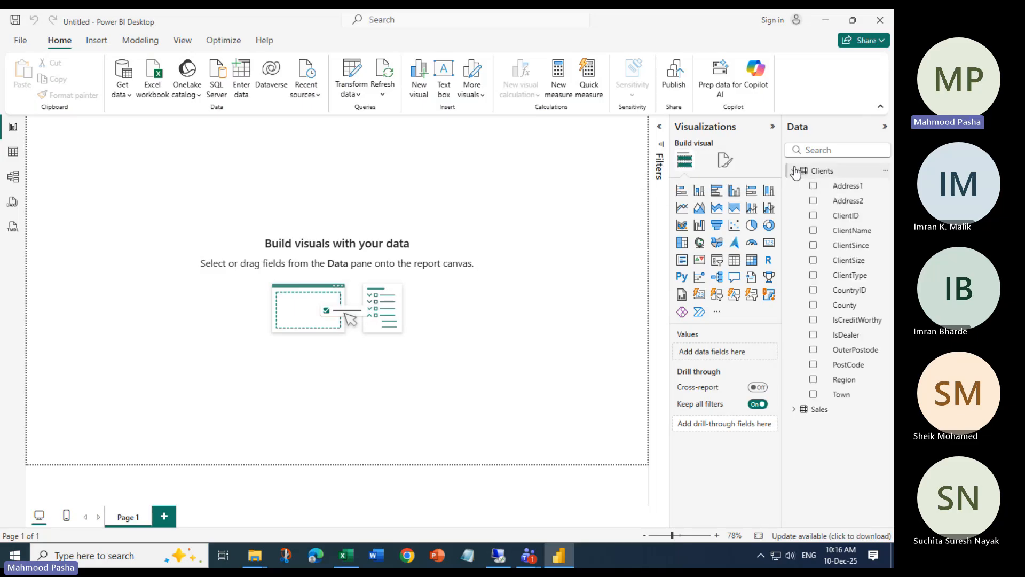
left_click(794, 170)
left_click(794, 186)
left_click(795, 187)
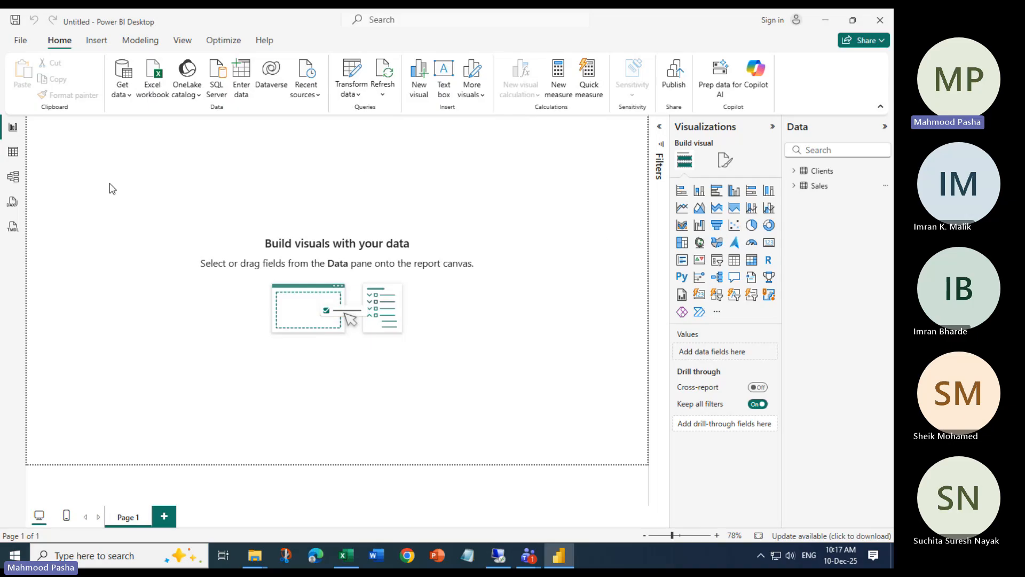
In the Power Query Editor, browse the Sales and Clients queries and select the Sales ClientName column
left_click(352, 70)
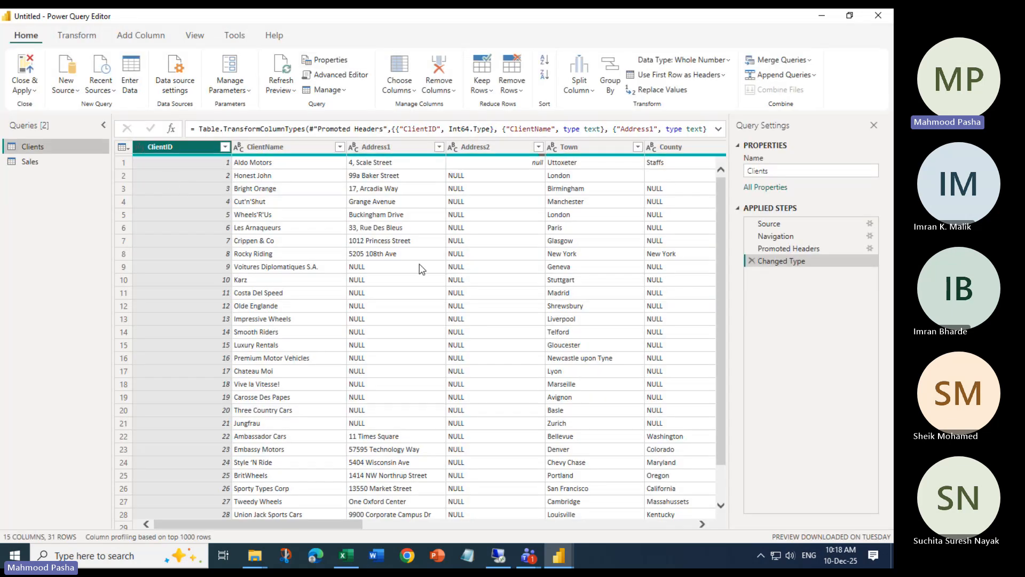
left_click(30, 161)
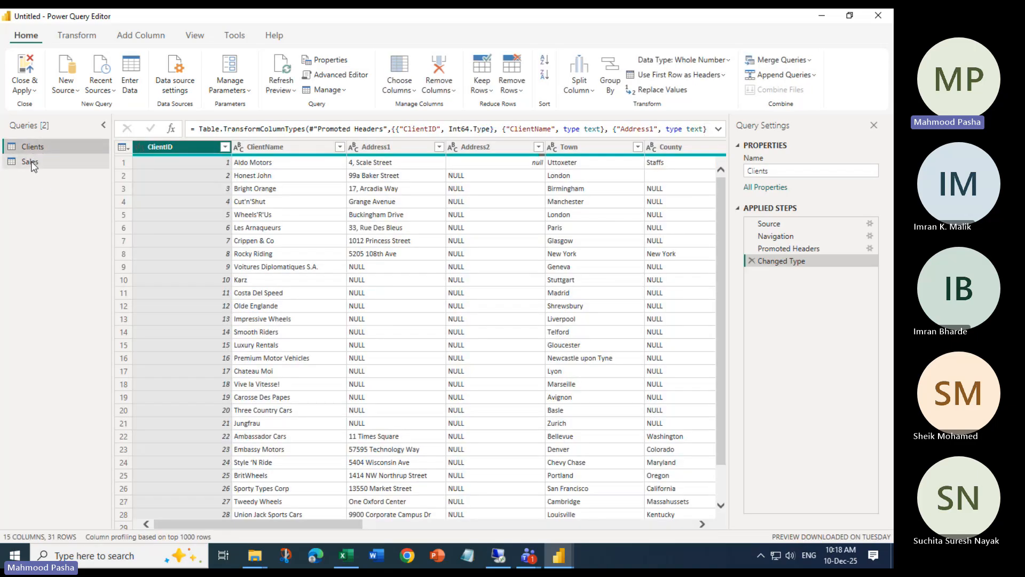
left_click(31, 162)
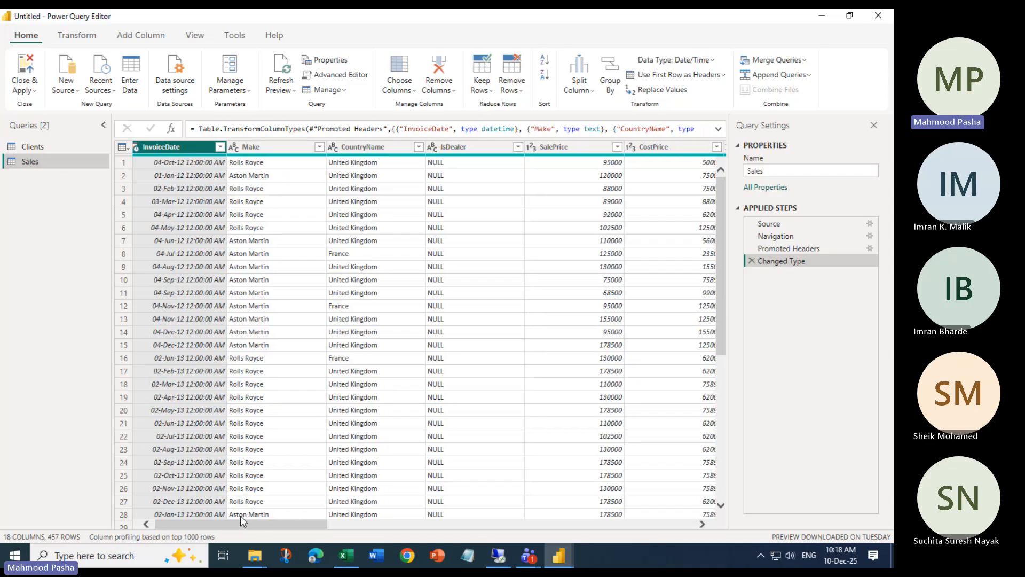
left_click_drag(243, 523, 519, 539)
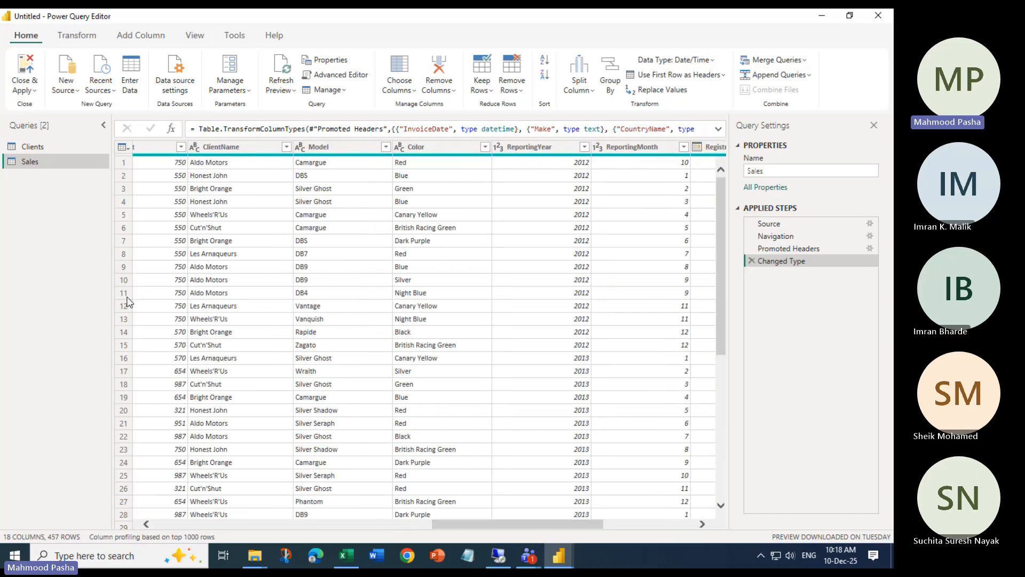
left_click(37, 147)
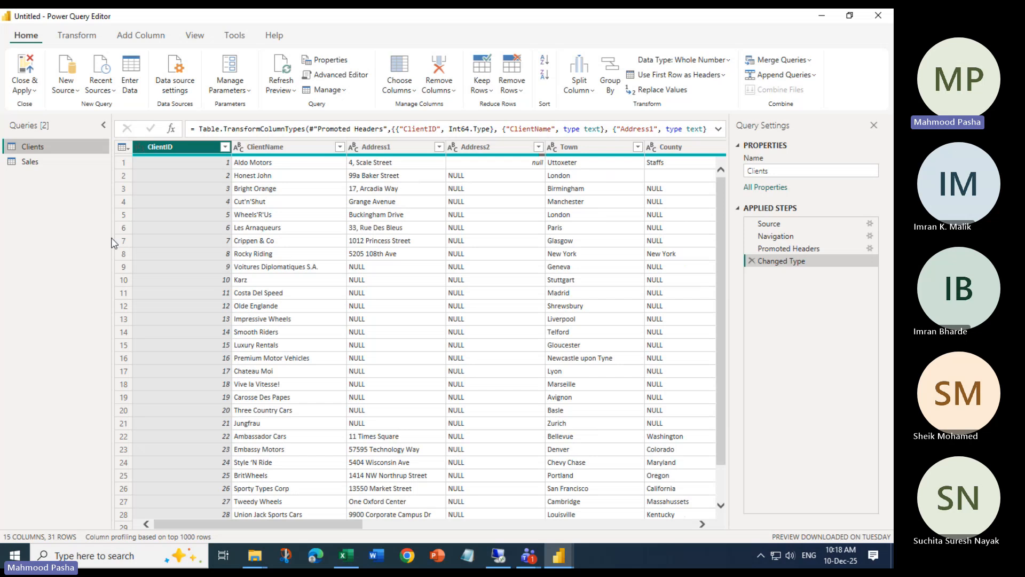
left_click(31, 162)
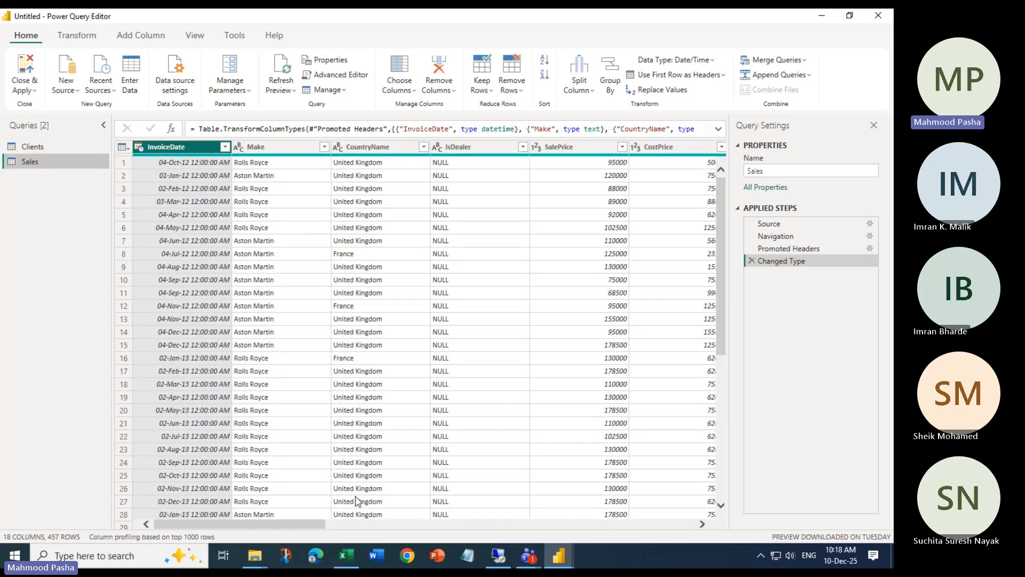
left_click_drag(306, 524, 525, 530)
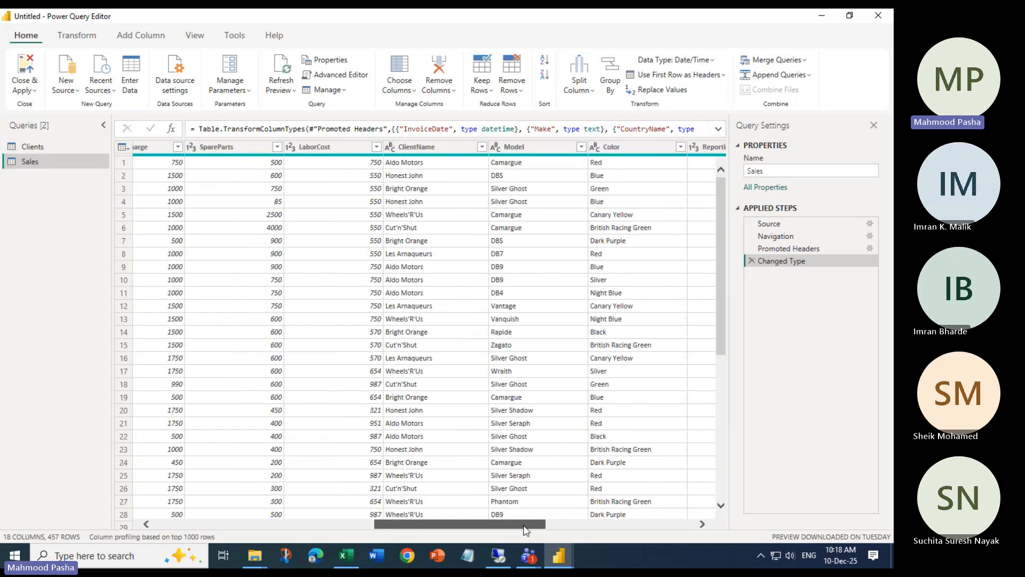
left_click(415, 146)
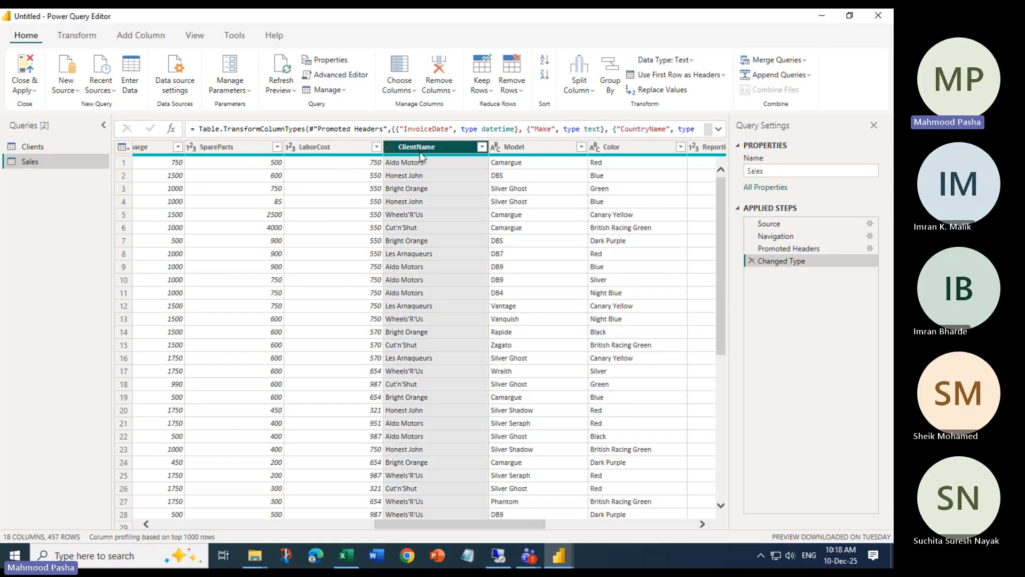
Compare the Clients and Sales grids again, ending on Sales with the column navigation options open
left_click(40, 145)
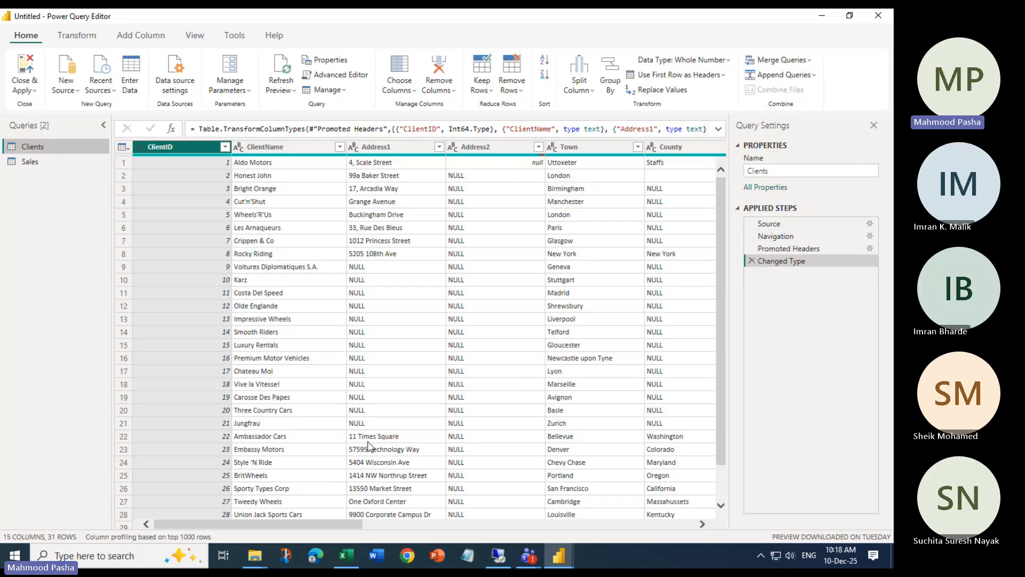
left_click(21, 161)
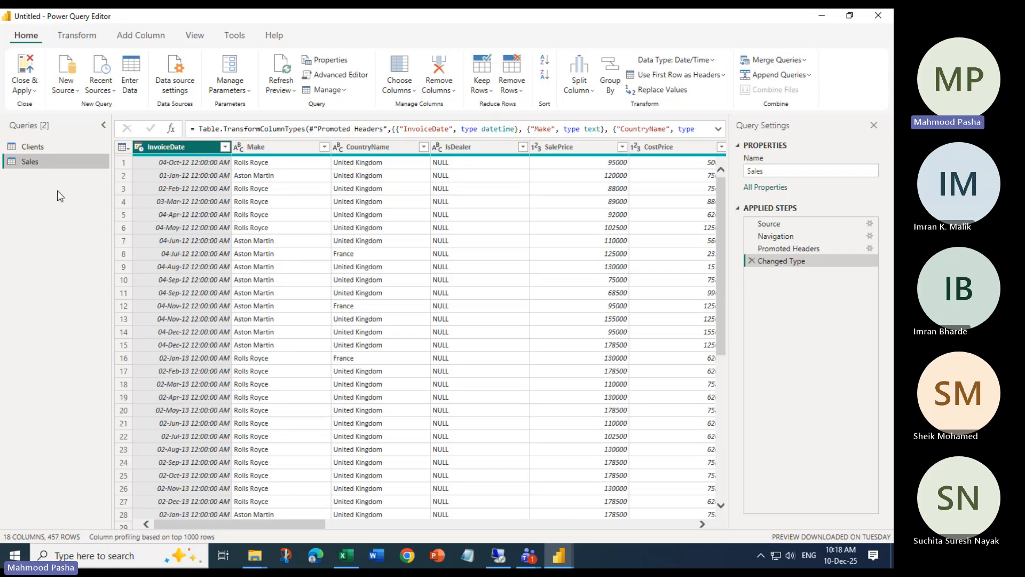
left_click(40, 147)
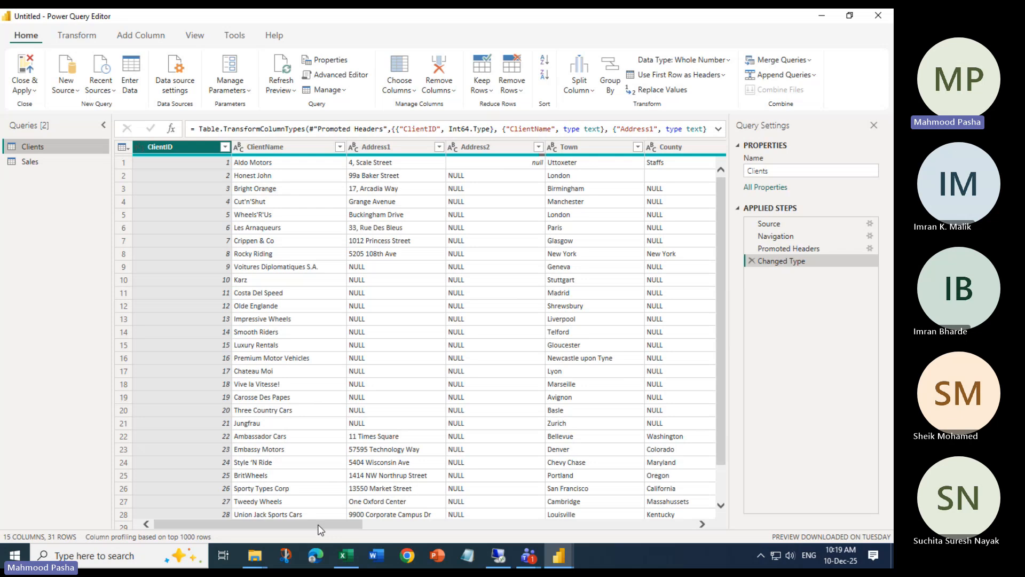
left_click_drag(319, 525, 588, 548)
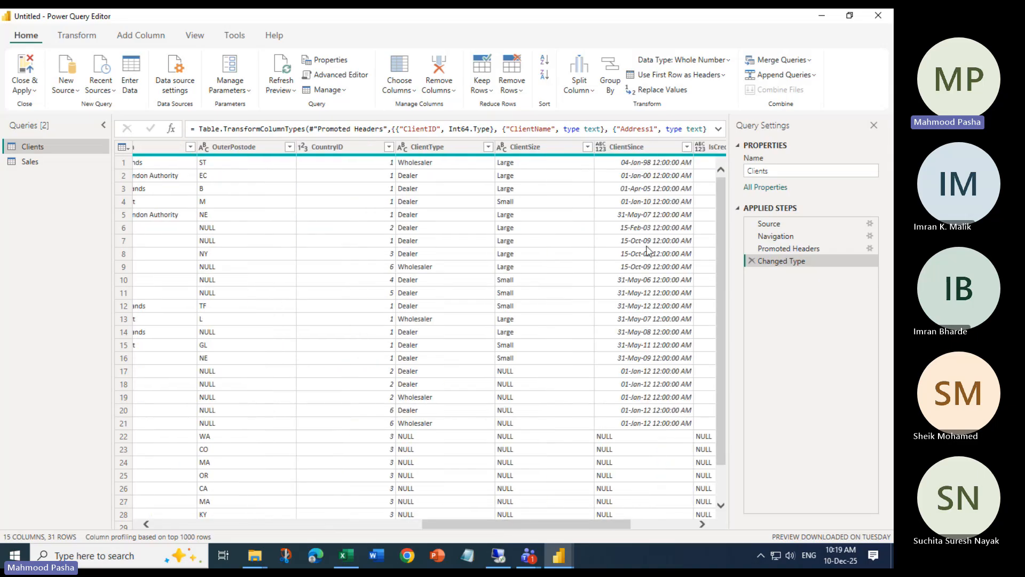
left_click(21, 161)
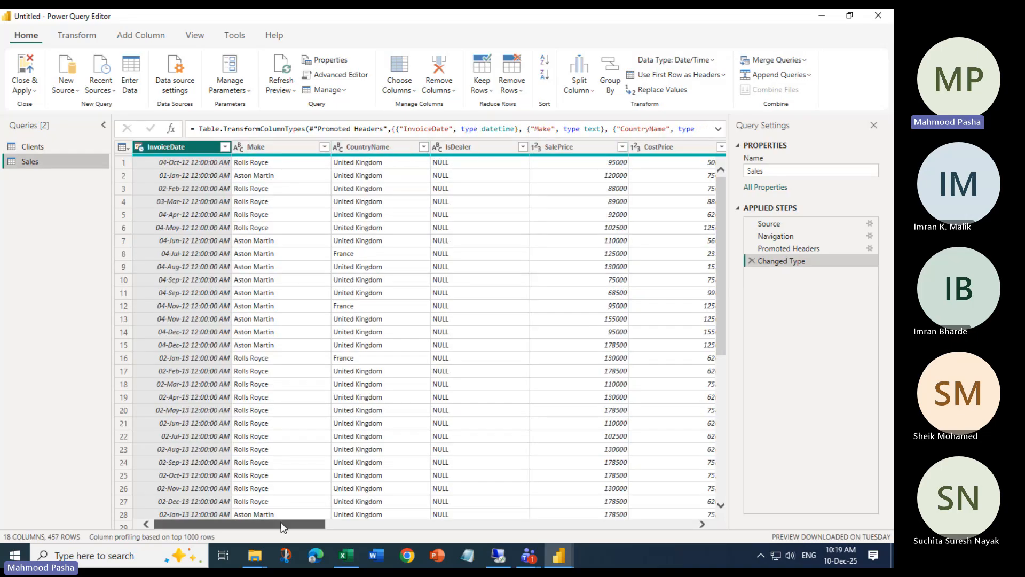
left_click_drag(294, 522, 366, 519)
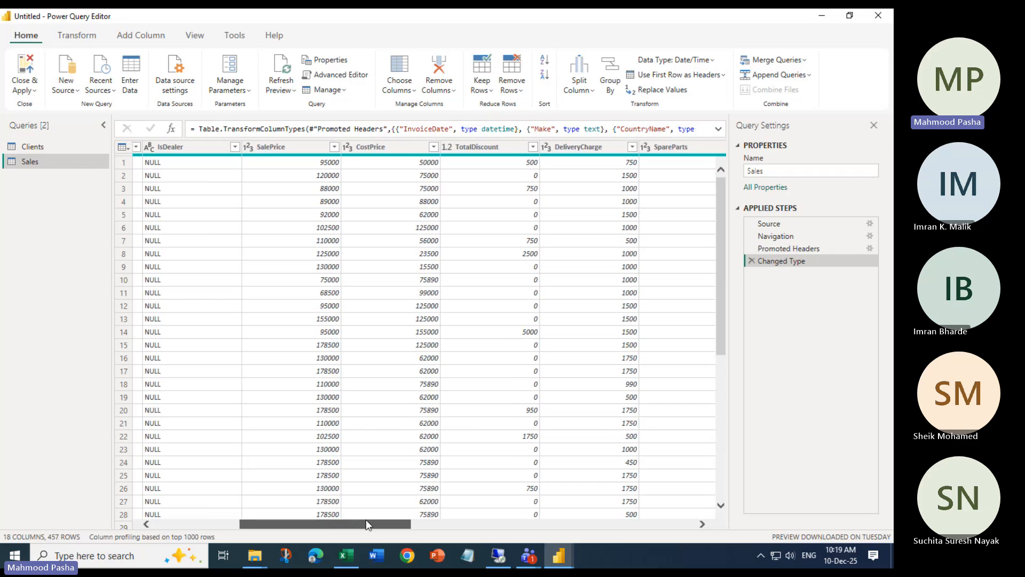
left_click(399, 86)
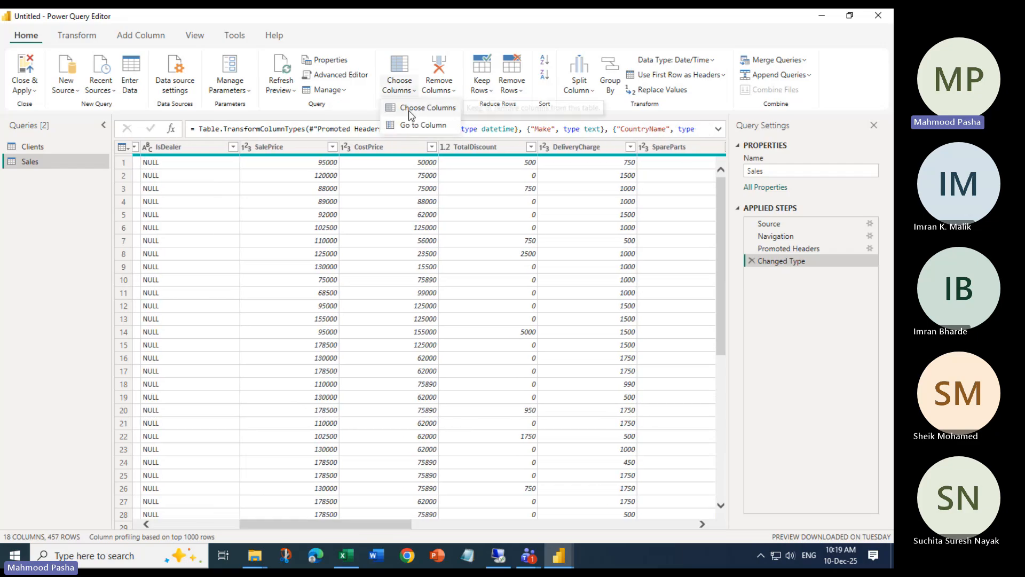
left_click(407, 126)
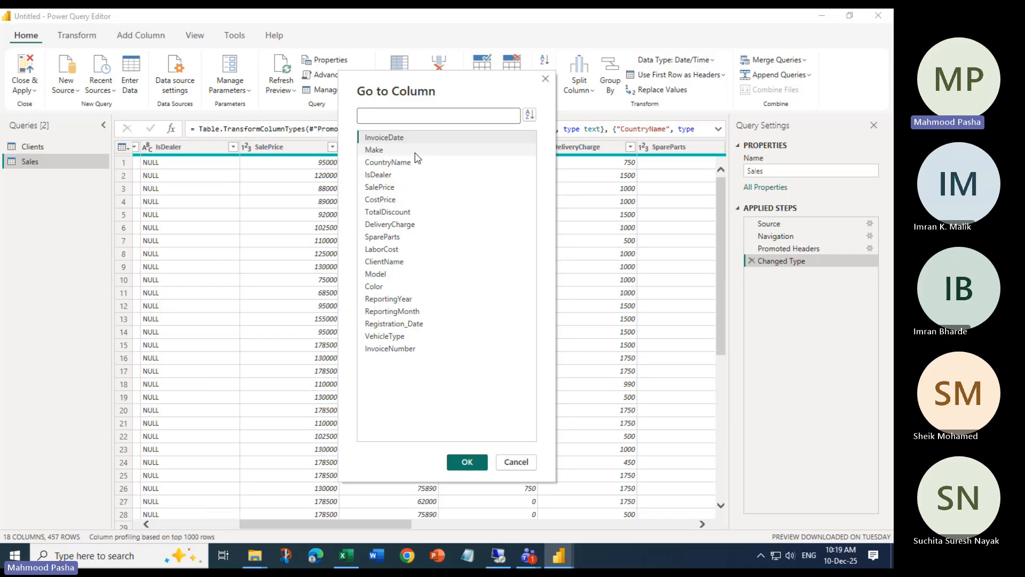
left_click(397, 261)
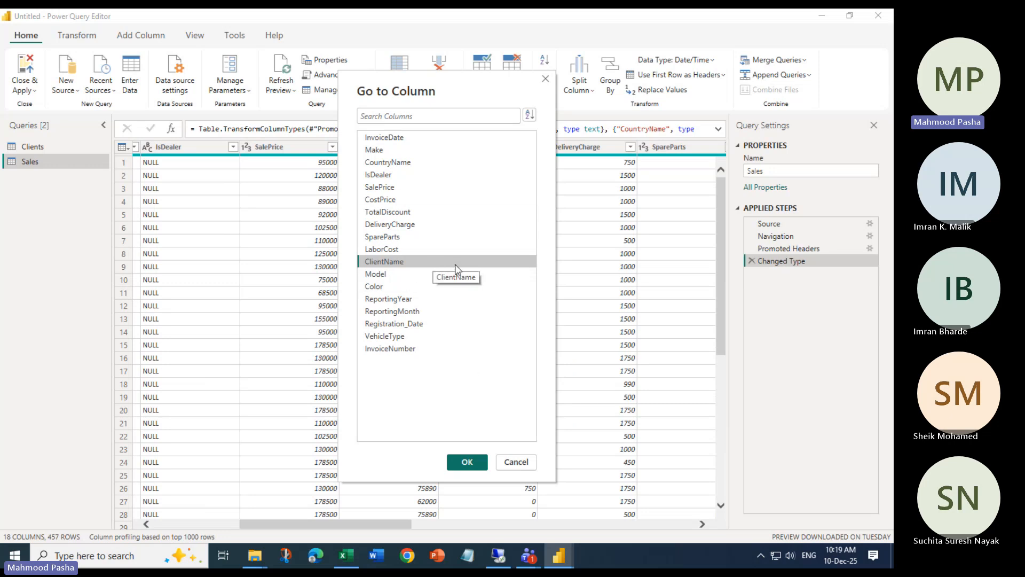
left_click(515, 462)
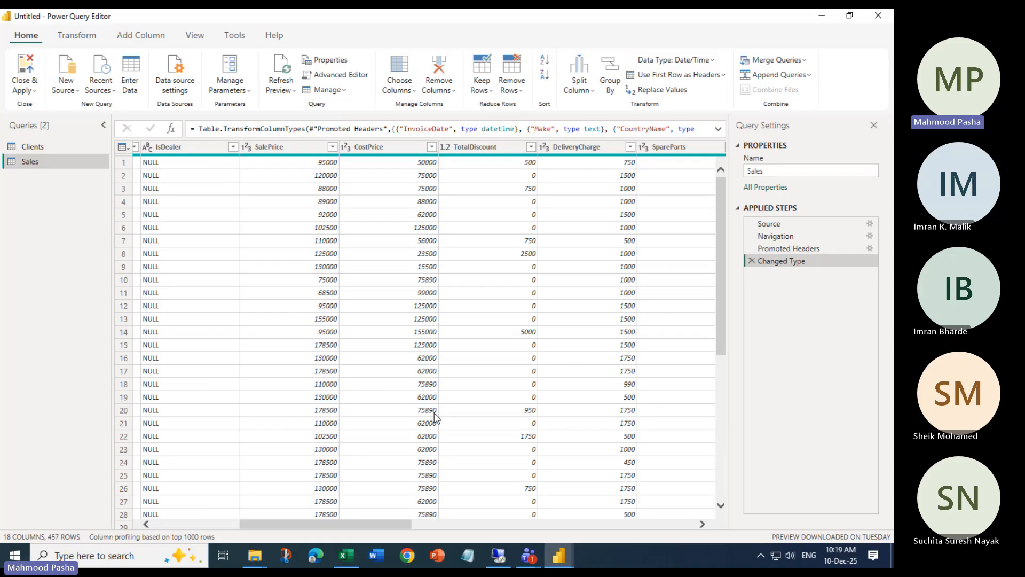
left_click(30, 147)
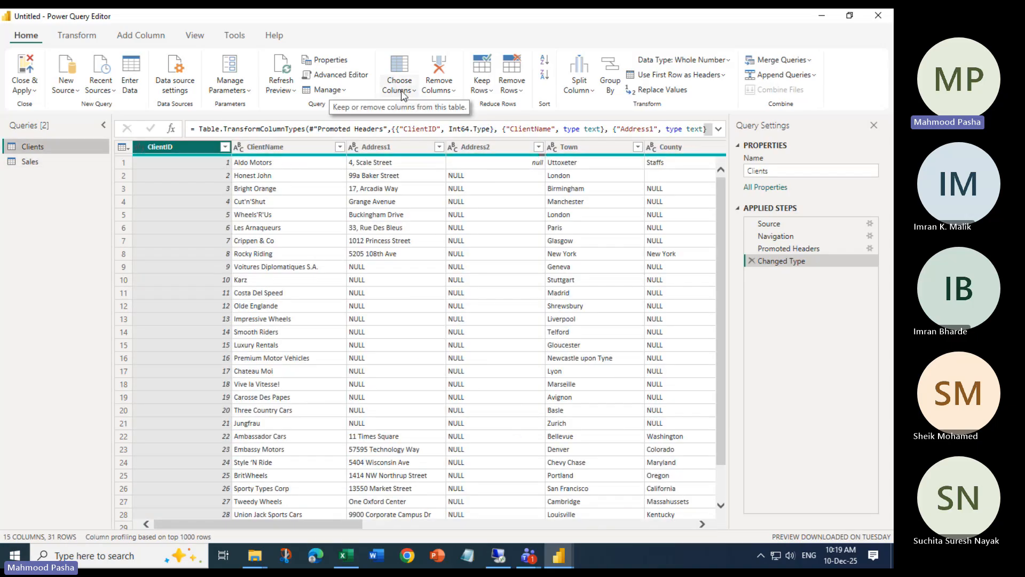
left_click(401, 95)
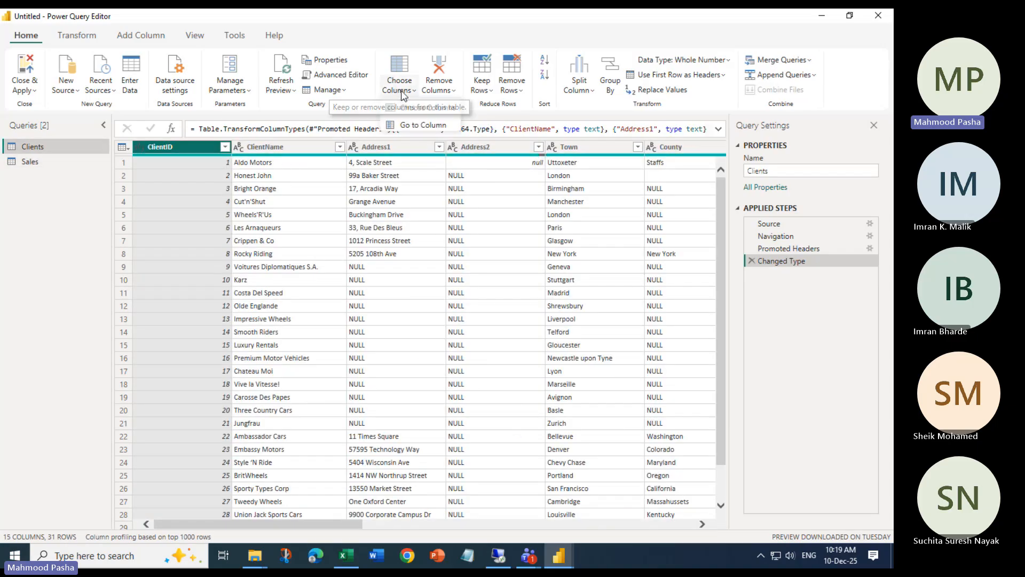
left_click(427, 123)
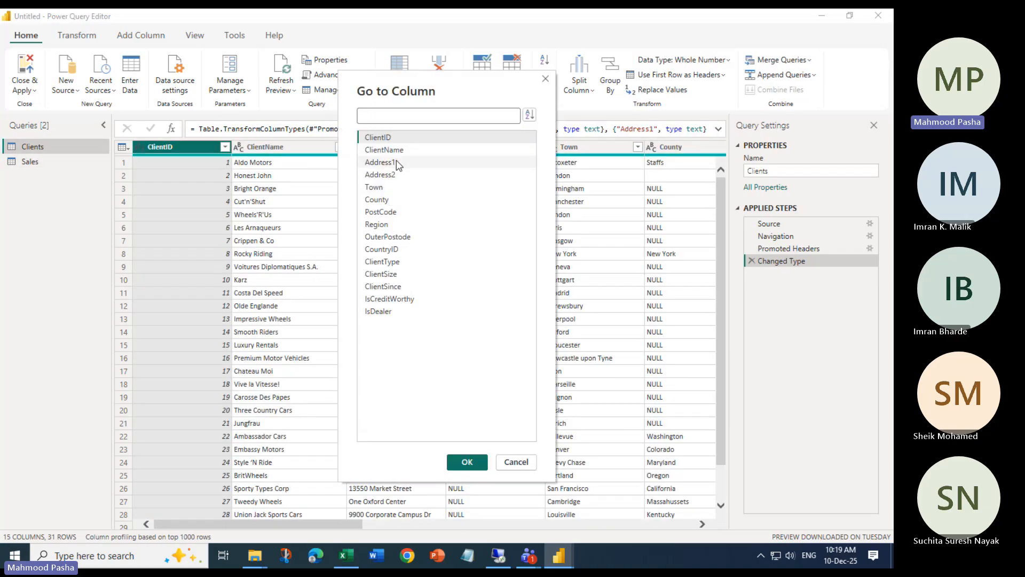
left_click(388, 155)
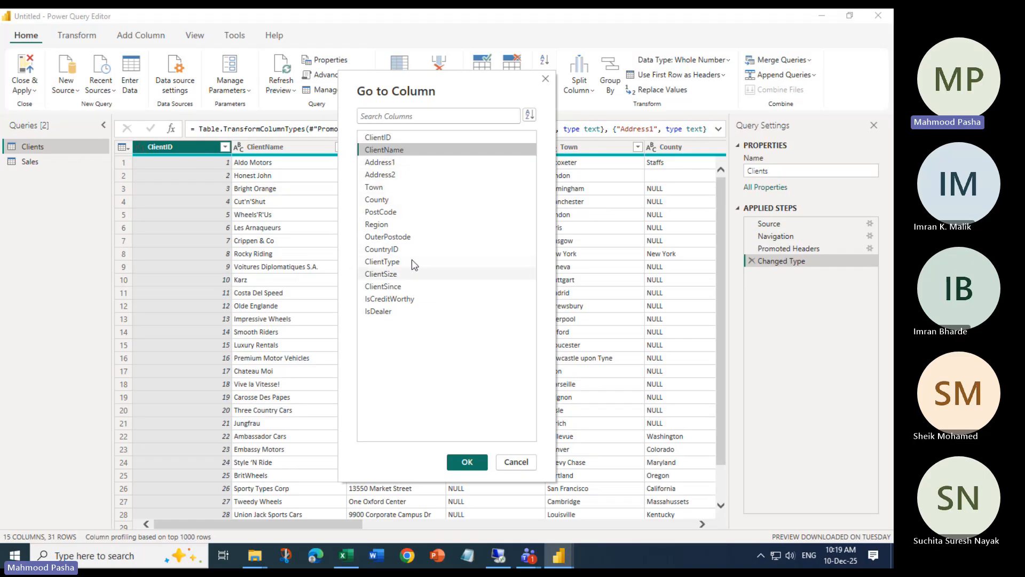
left_click(391, 276)
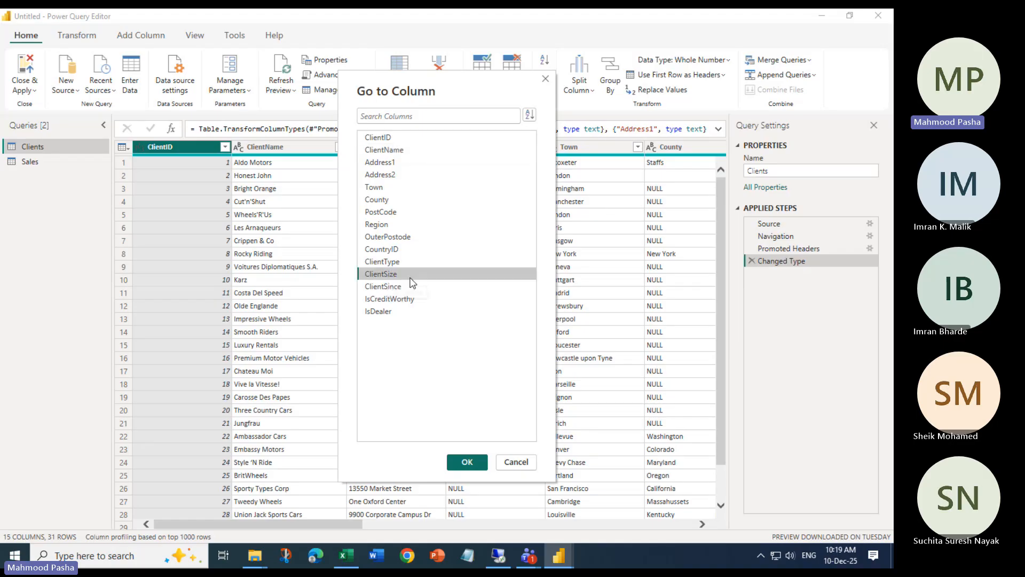
left_click(383, 286)
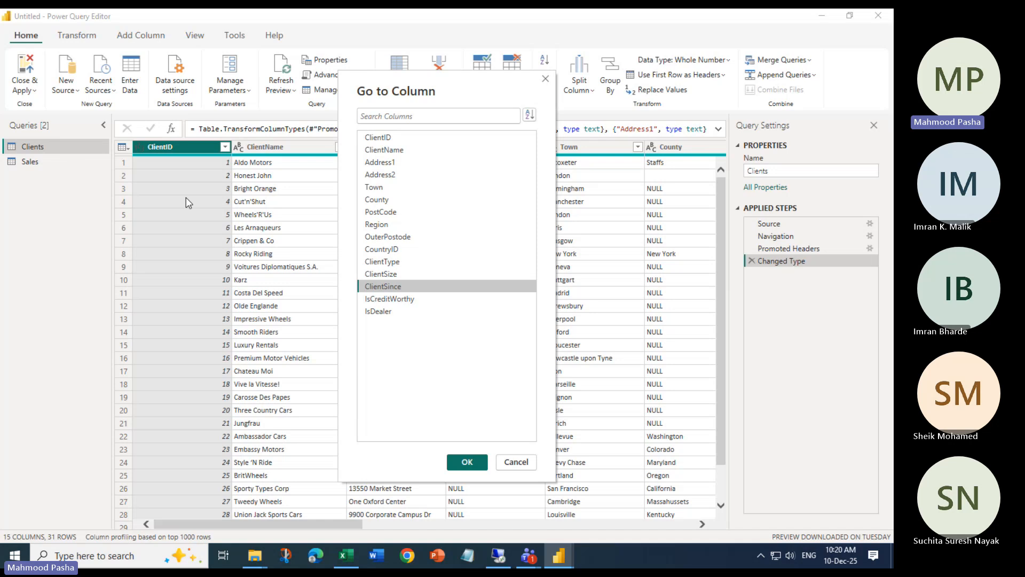
left_click(517, 462)
left_click(26, 163)
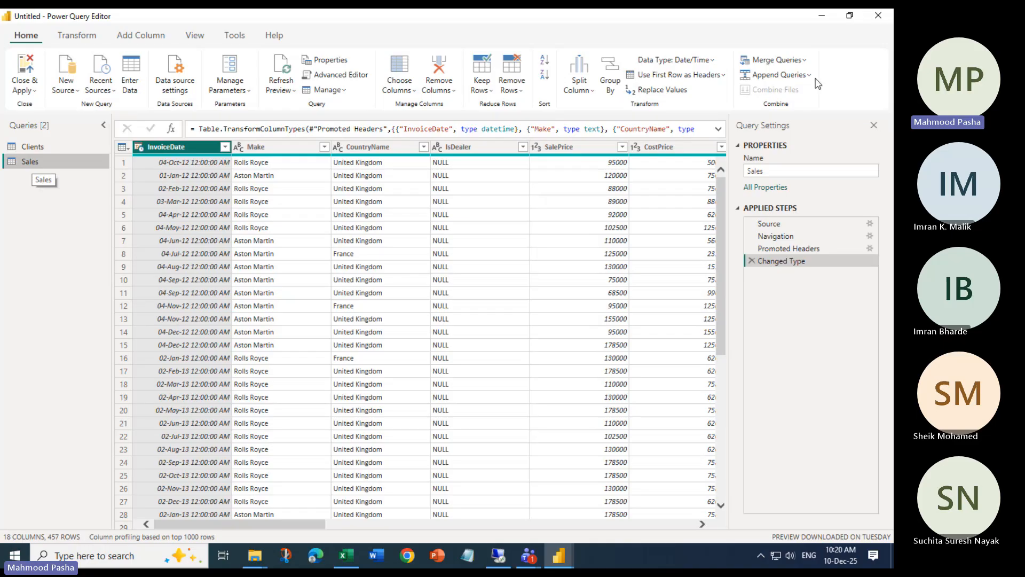
left_click(797, 60)
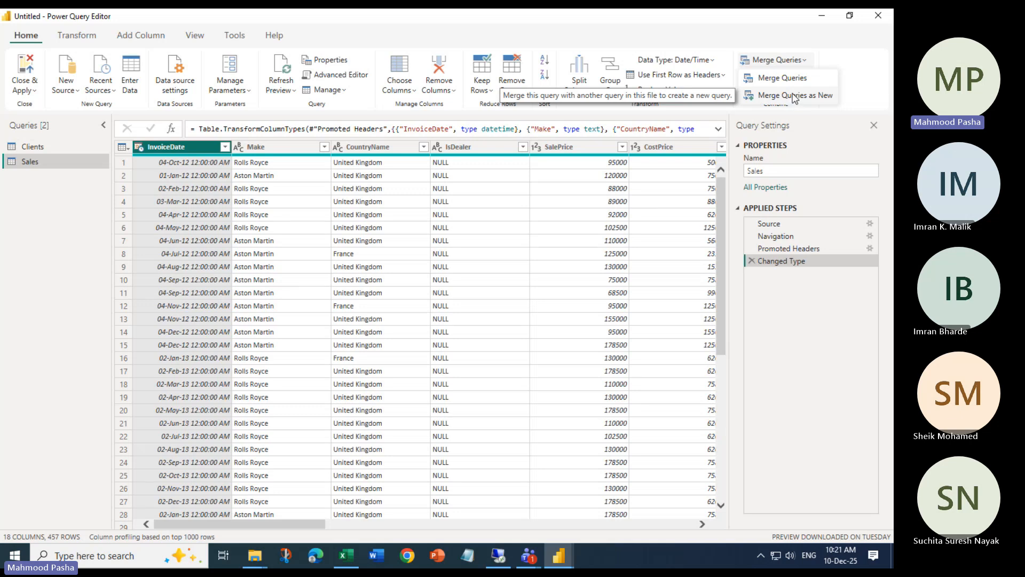
left_click(53, 161)
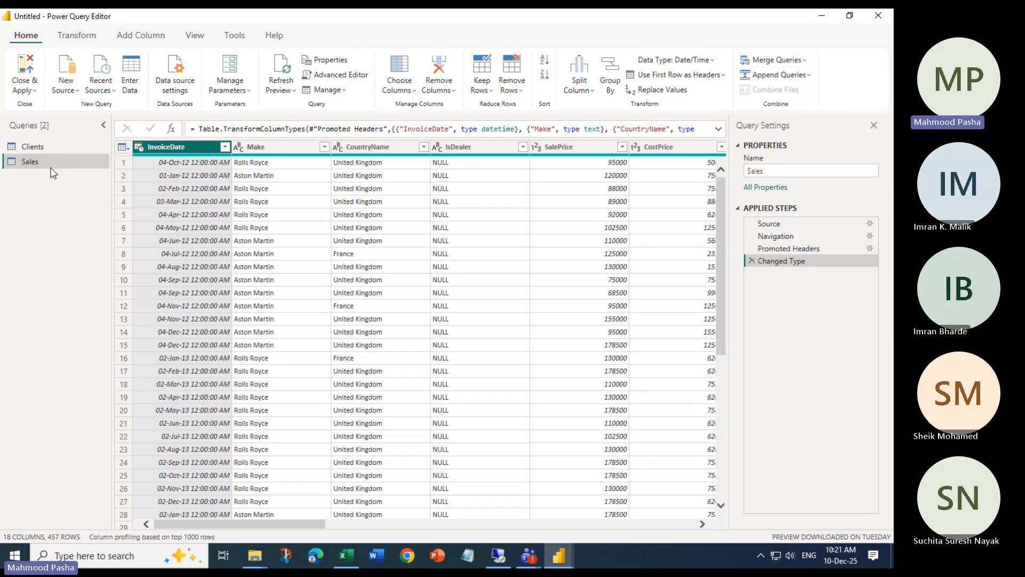
Try Merge Queries as New from Sales, close it, then start it from Clients instead
left_click(776, 60)
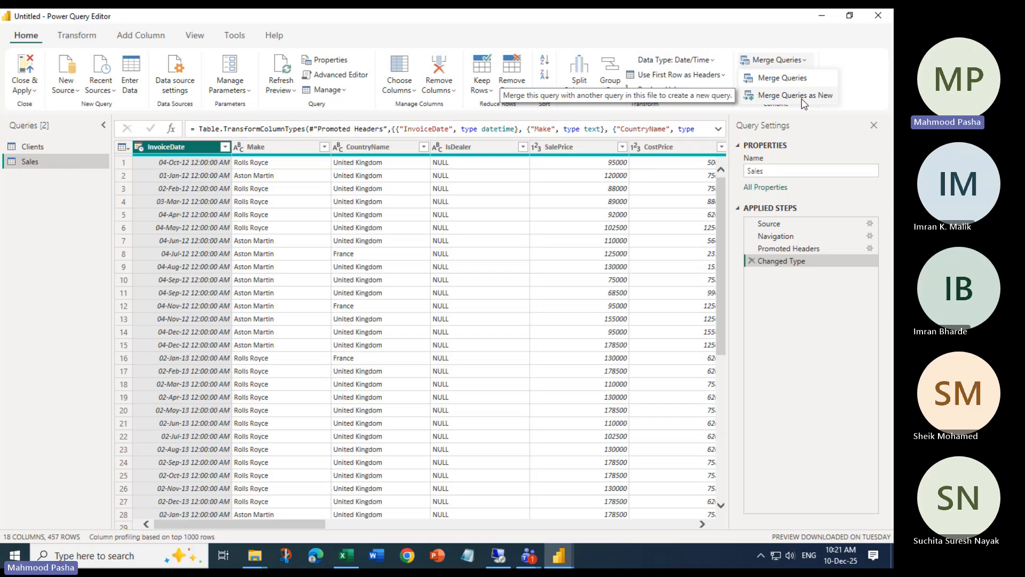
left_click(802, 96)
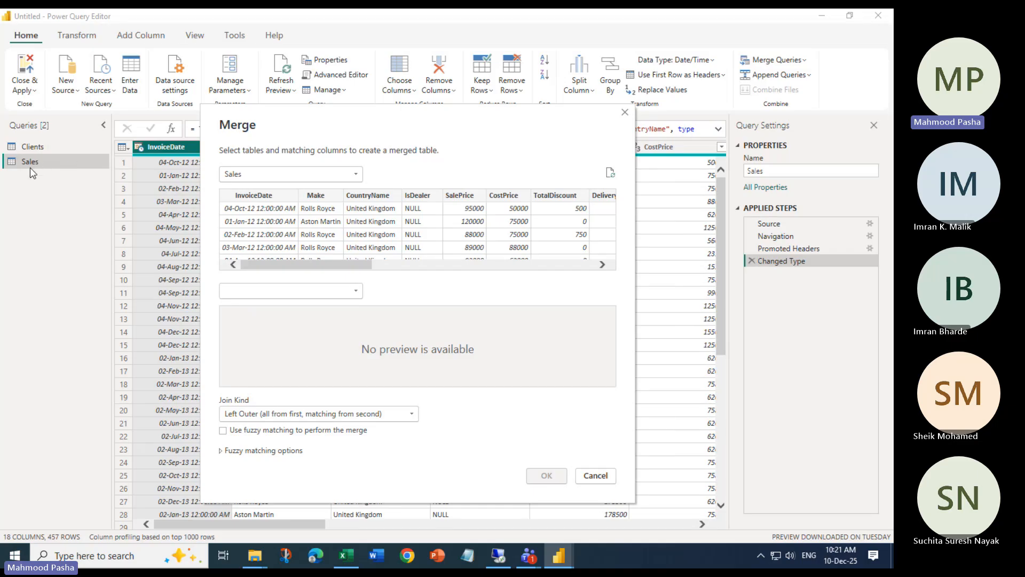
left_click(624, 114)
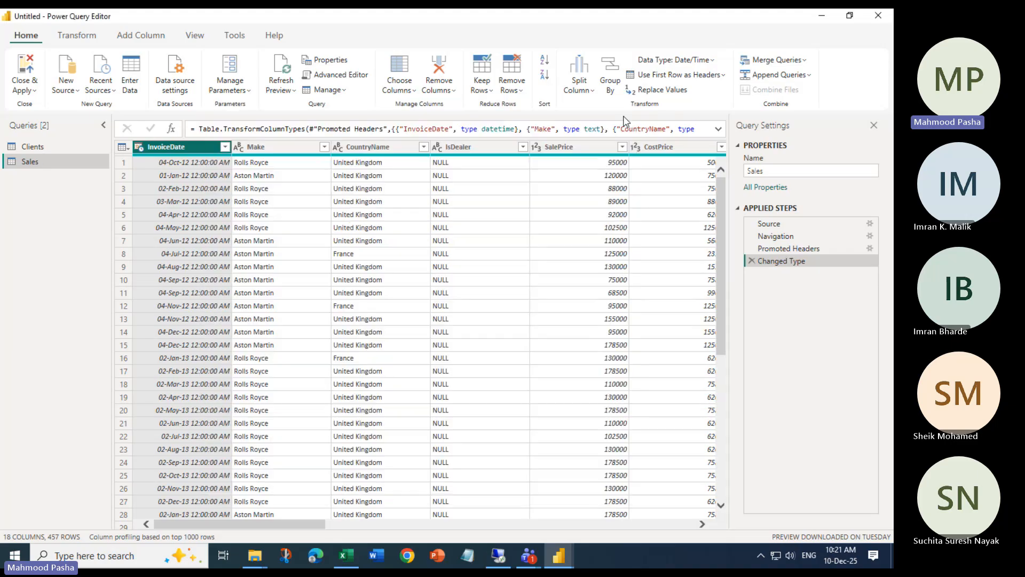
left_click(29, 146)
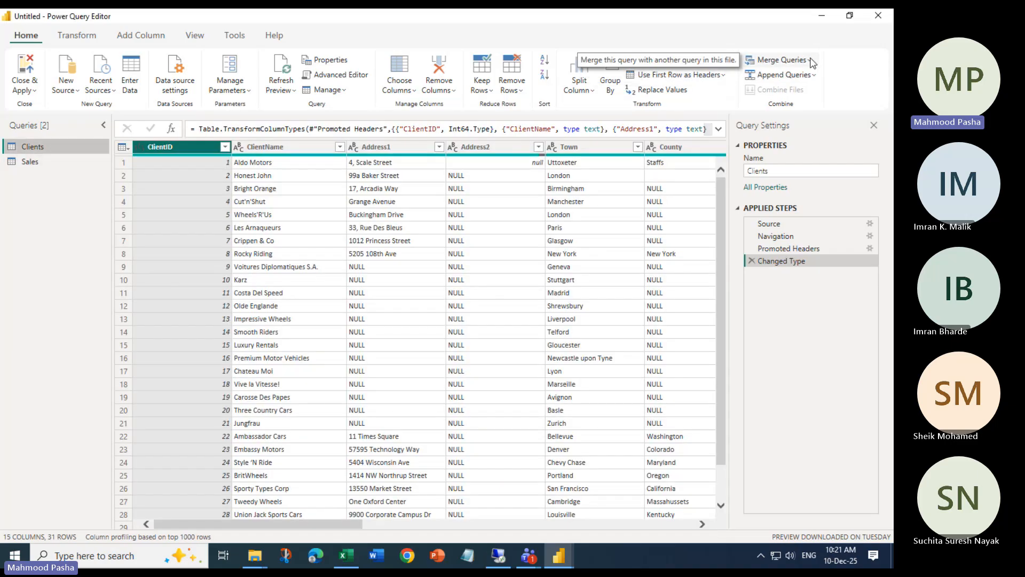
left_click(810, 60)
left_click(778, 93)
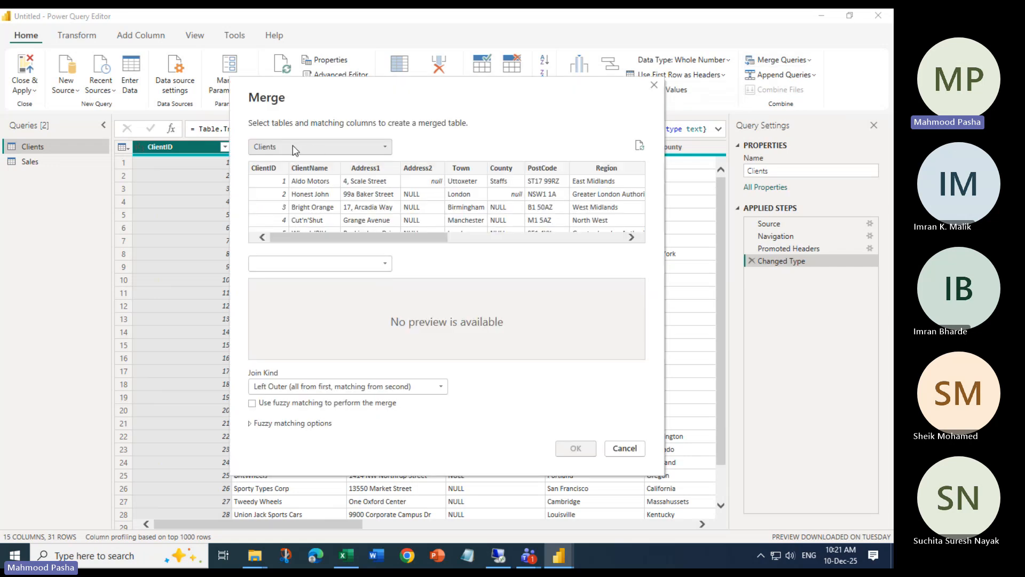
Cancel the Clients merge and restart Merge Queries as New from the Sales query
left_click(385, 147)
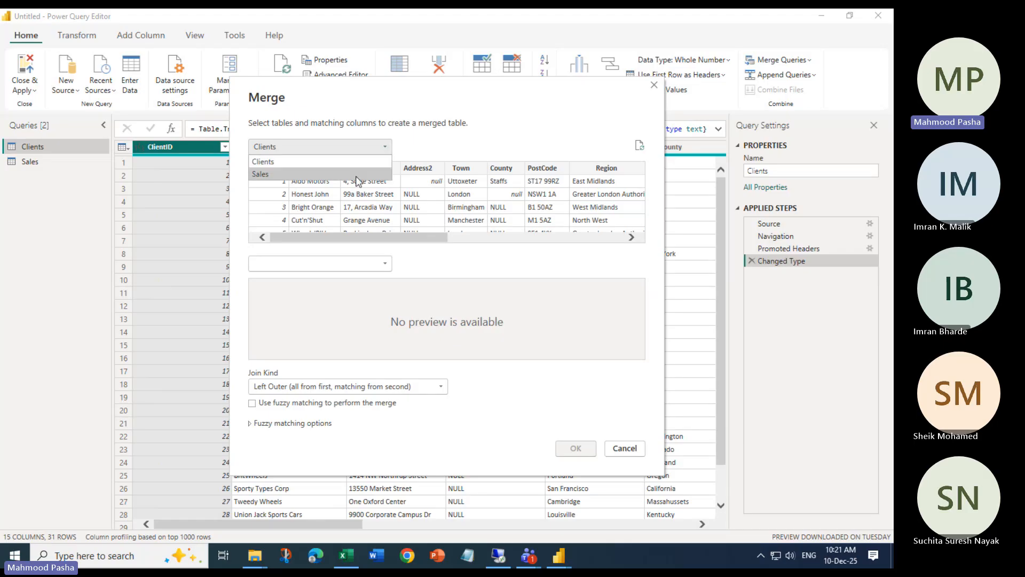
left_click(356, 174)
left_click(385, 147)
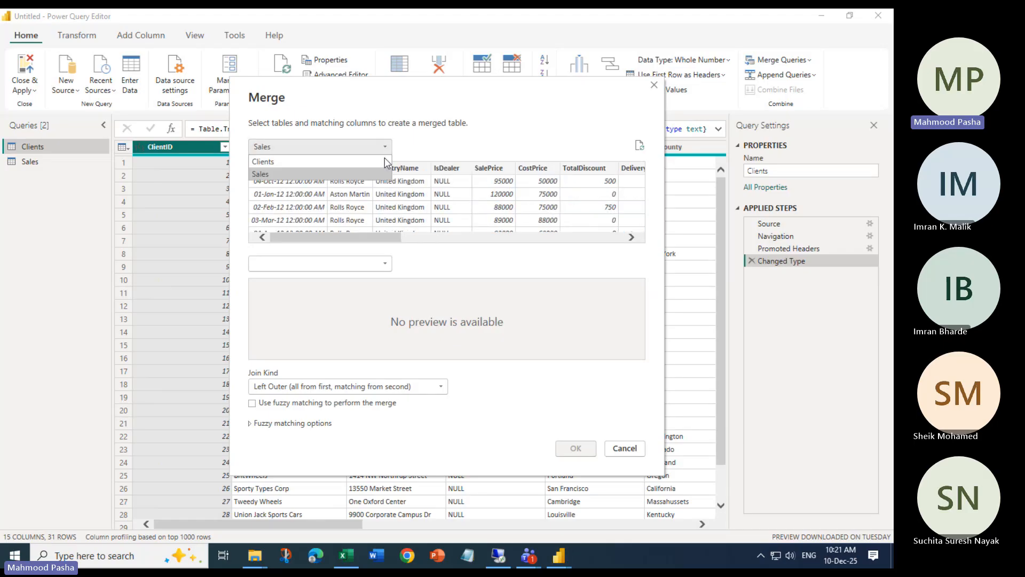
left_click(353, 162)
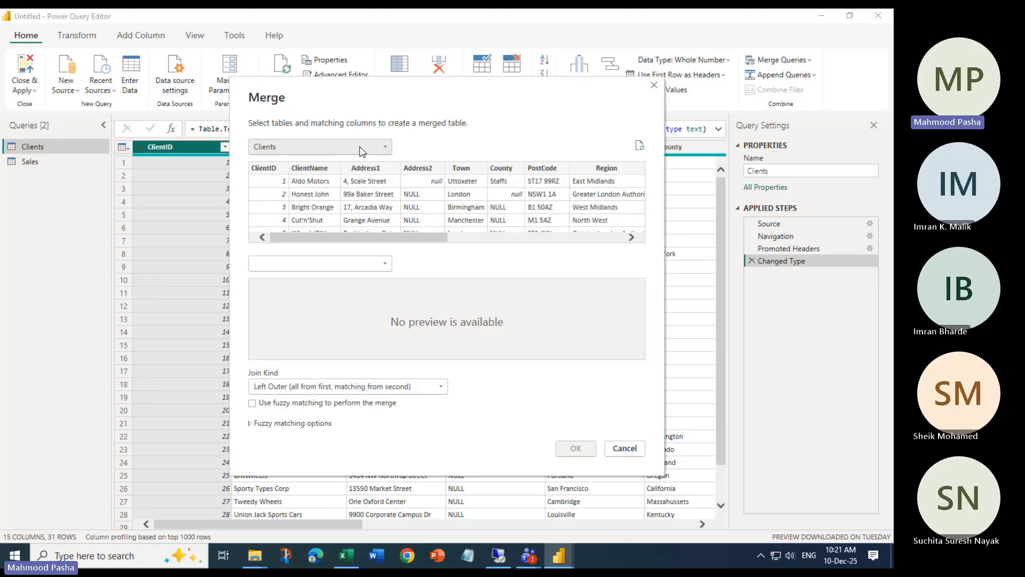
left_click(654, 85)
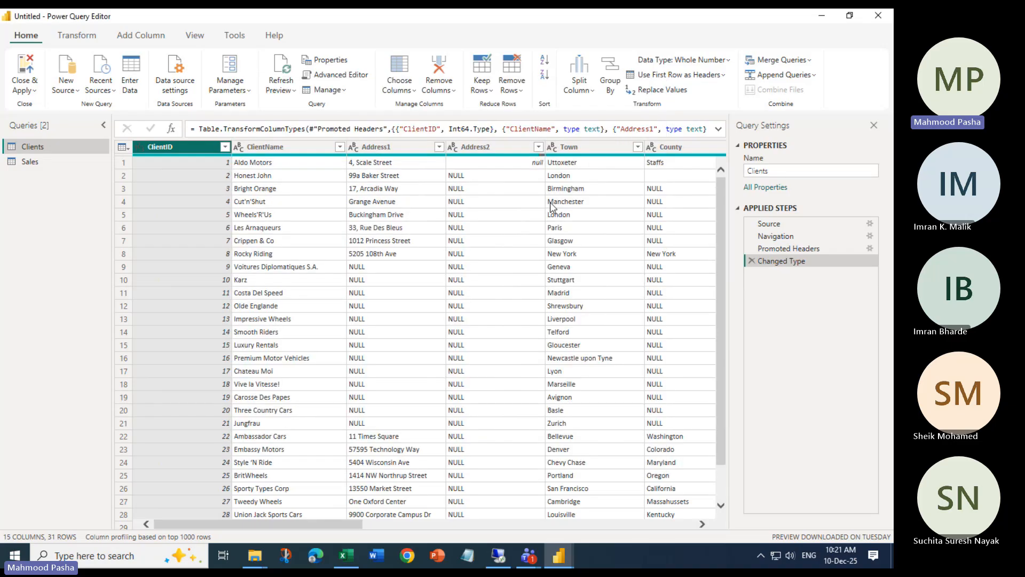
left_click(28, 161)
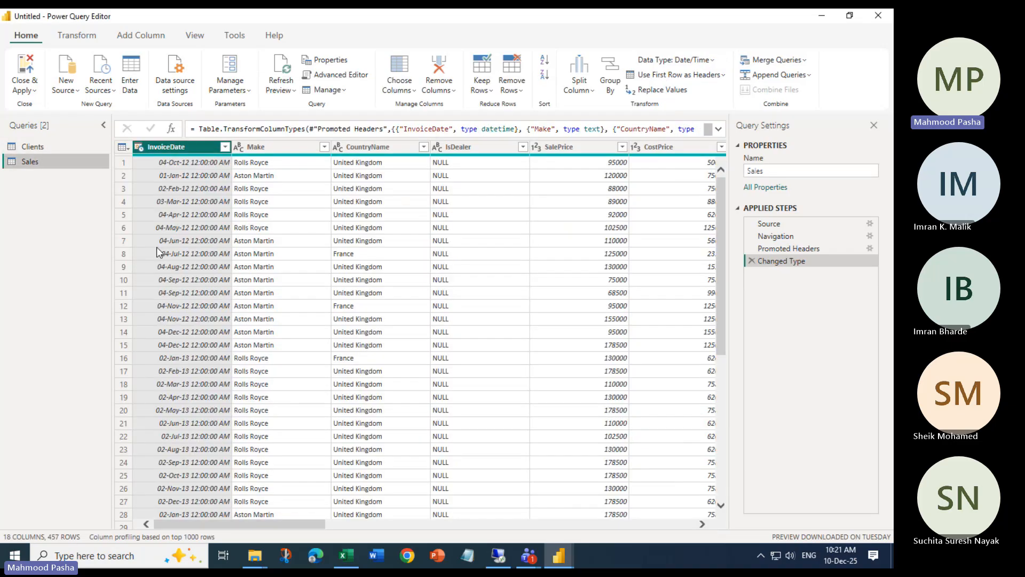
left_click(805, 60)
left_click(790, 99)
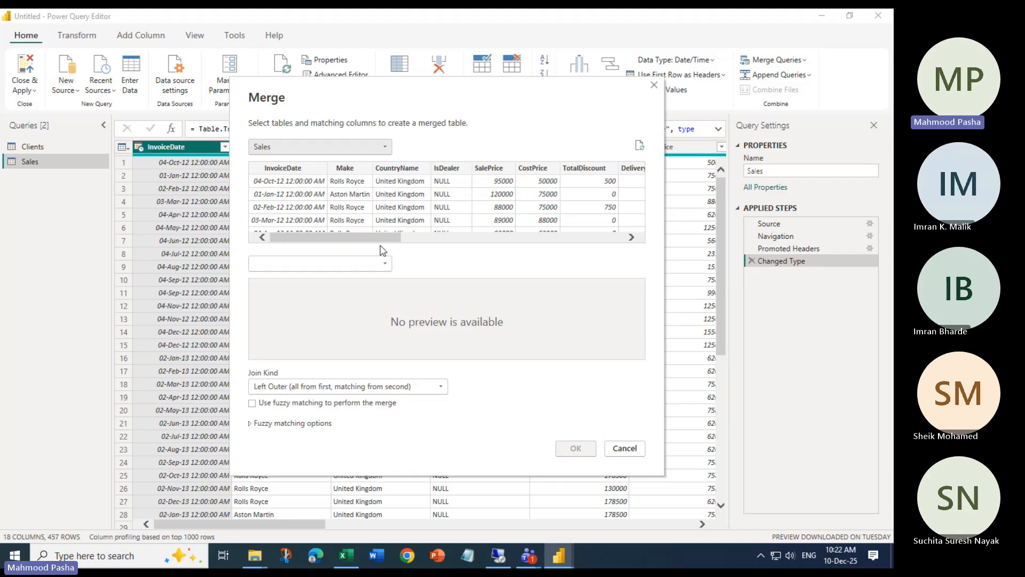
Choose Clients as the second table, match both on ClientName (457 of 457), then launch Chrome
left_click(382, 264)
left_click(352, 279)
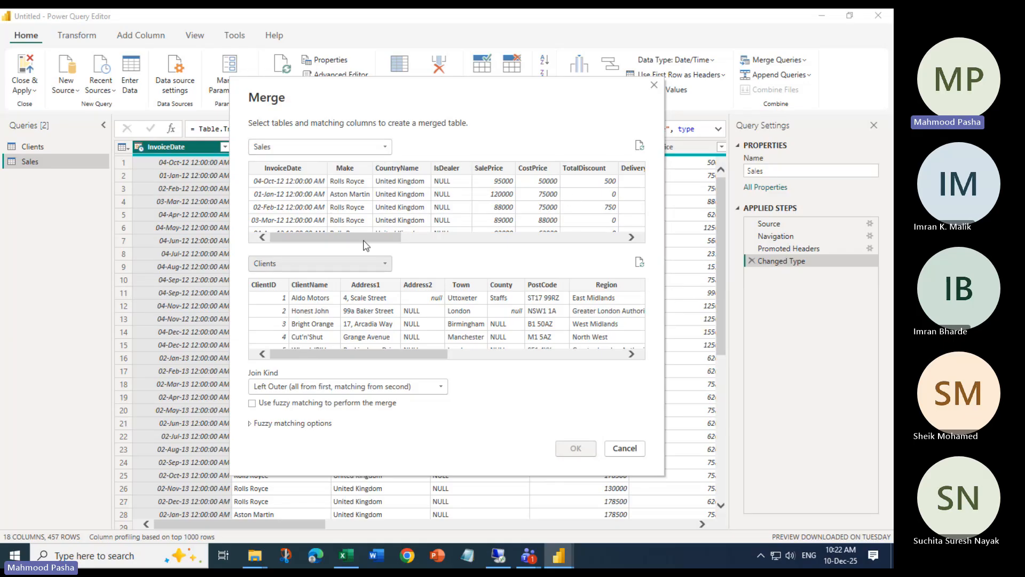
left_click_drag(366, 237, 490, 241)
left_click(460, 168)
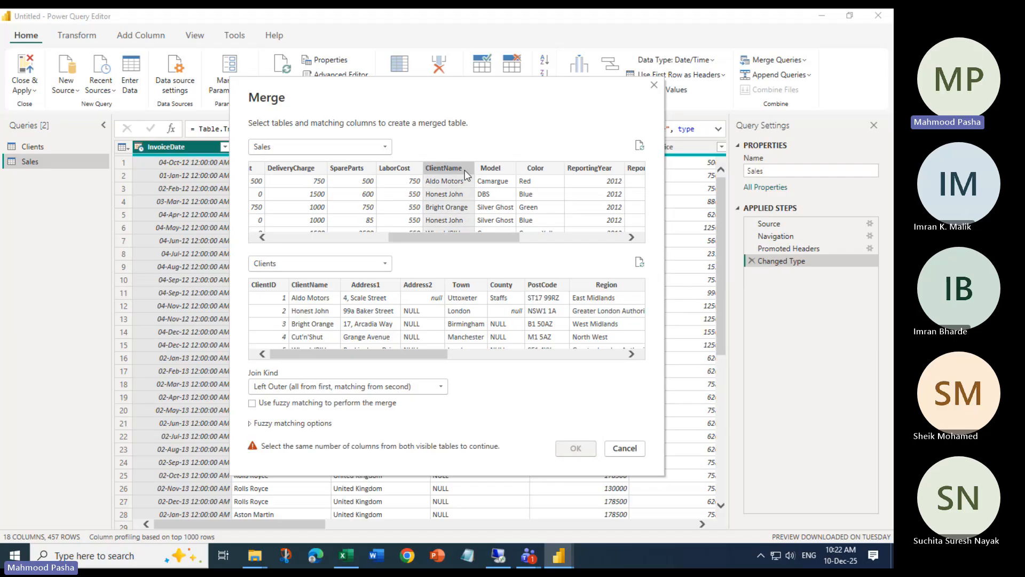
left_click(323, 286)
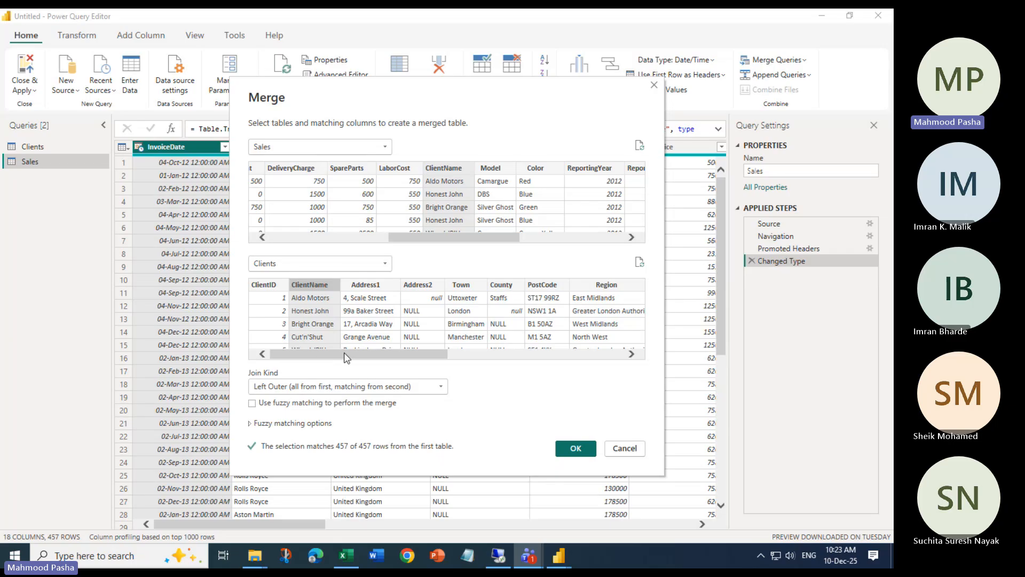
left_click(414, 563)
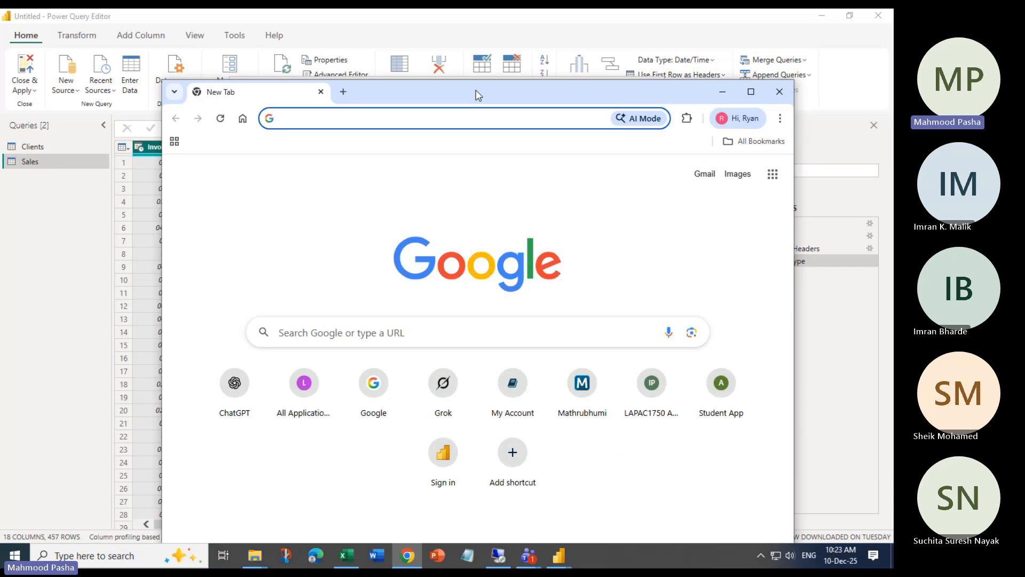
Maximize Chrome, go to Google and search for 'powebi joins'
double_click(478, 95)
type("google.com")
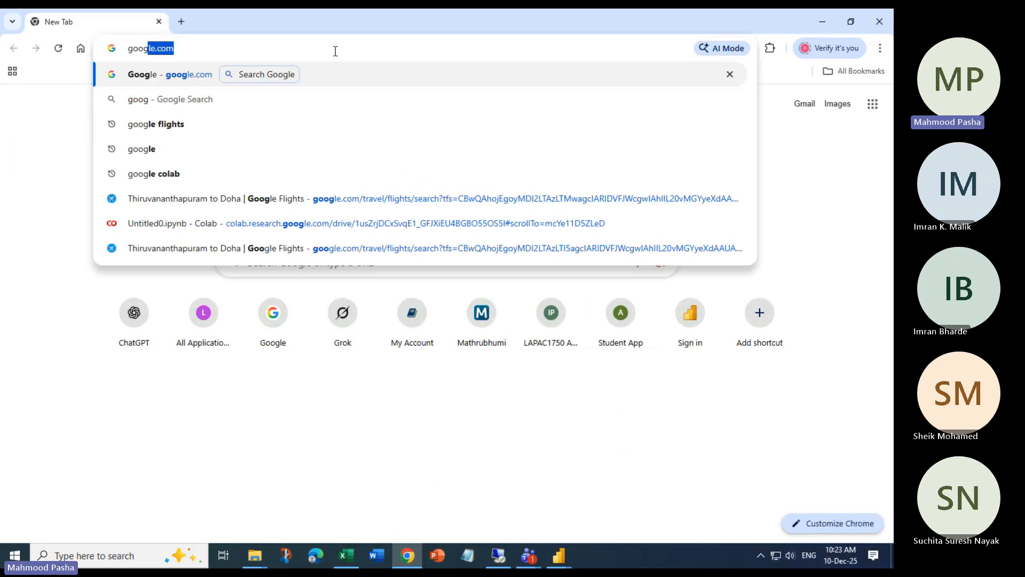
key("Return")
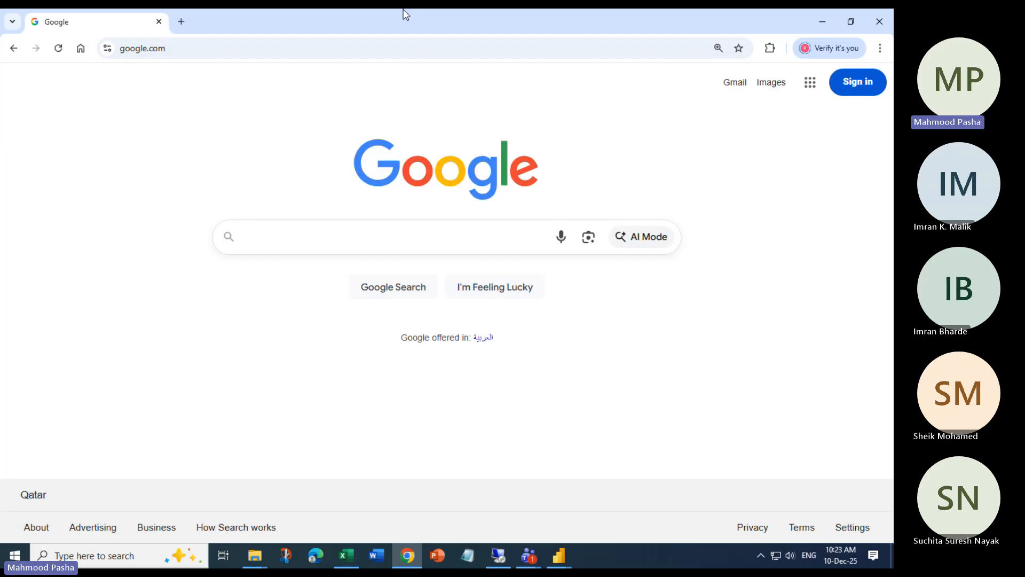
type("powebi jo")
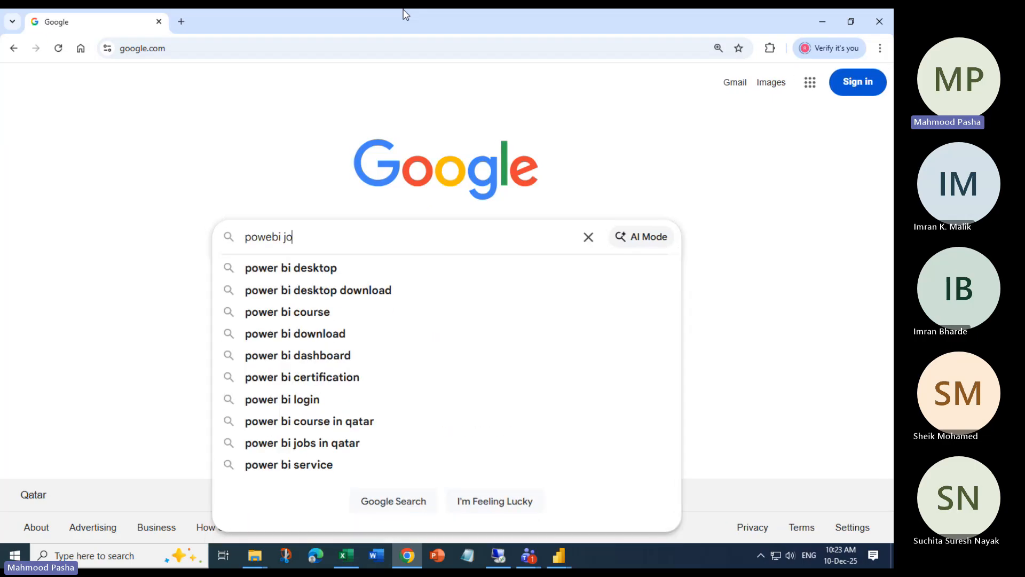
type("ins")
key("Return")
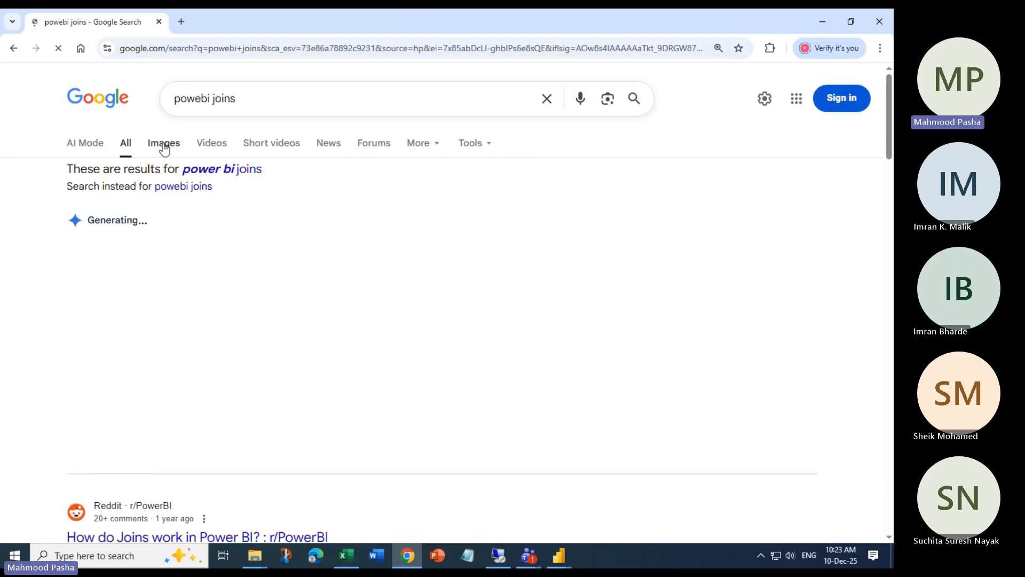
From the image results, open Curbal's Join tables cheat sheet in a new tab and view it
left_click(164, 146)
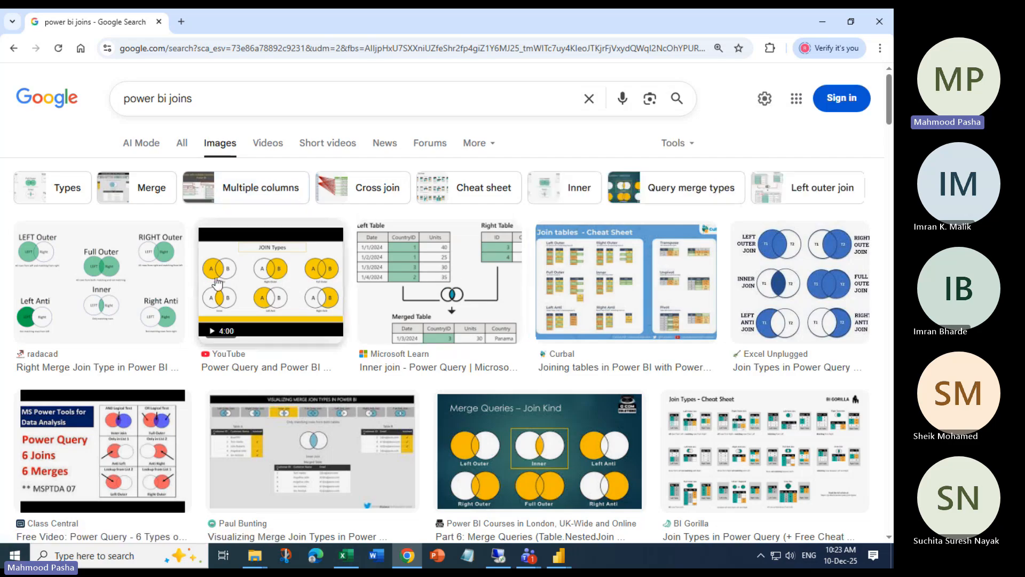
left_click(103, 282)
right_click(647, 310)
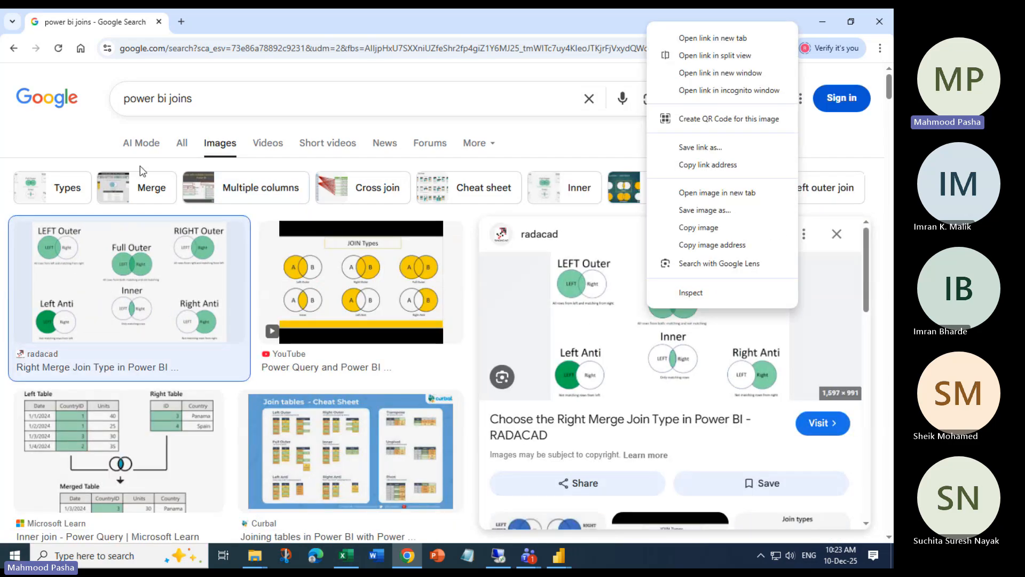
left_click(365, 459)
left_click(365, 460)
right_click(636, 287)
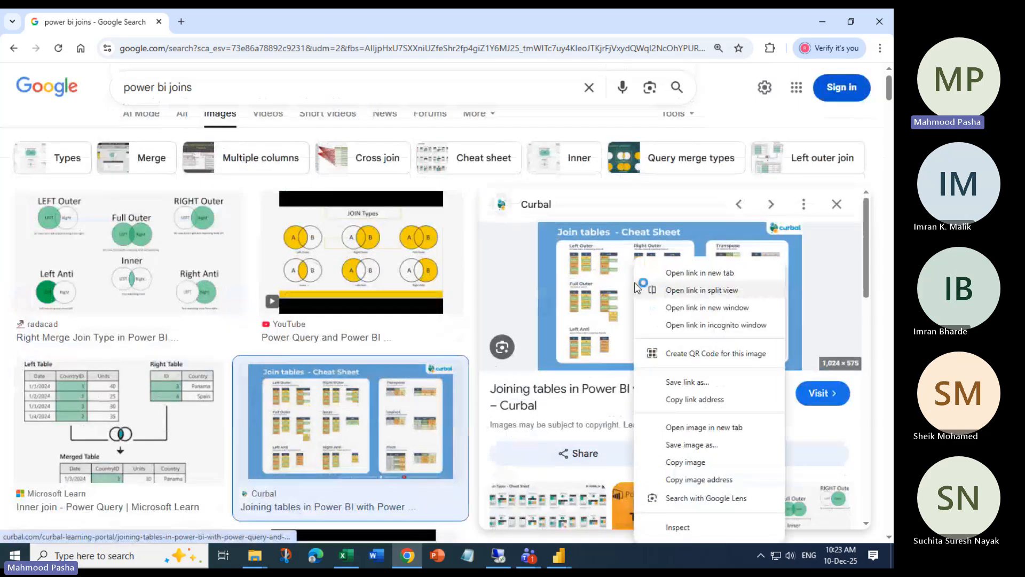
left_click(703, 427)
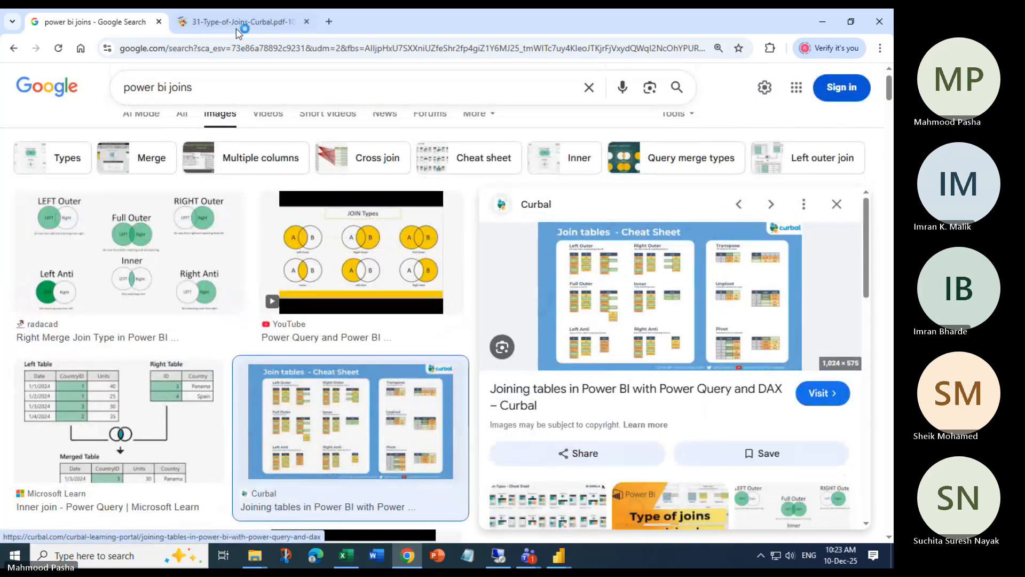
left_click(238, 30)
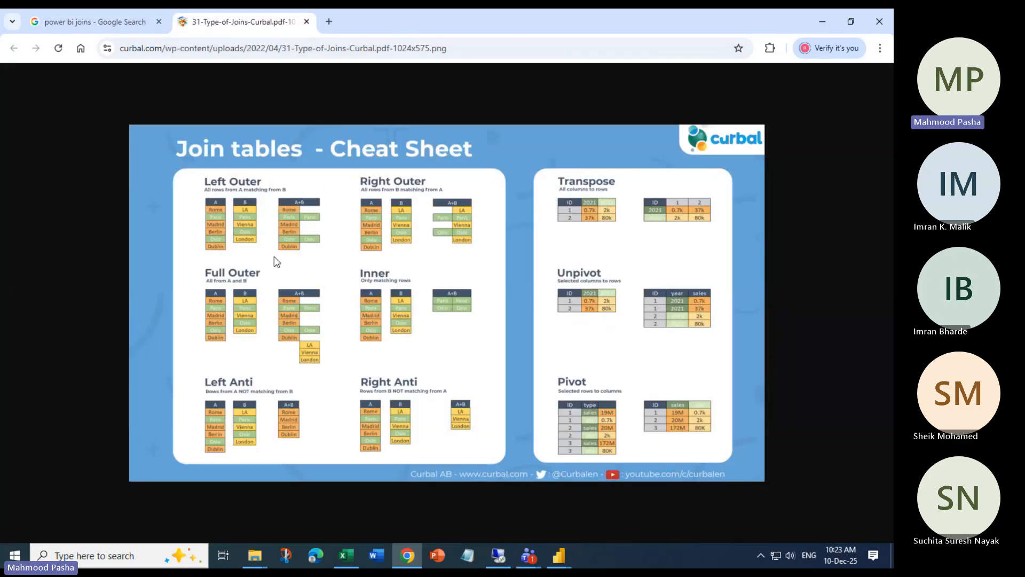
scroll(274, 256, "up", 3)
scroll(273, 256, "down", 1)
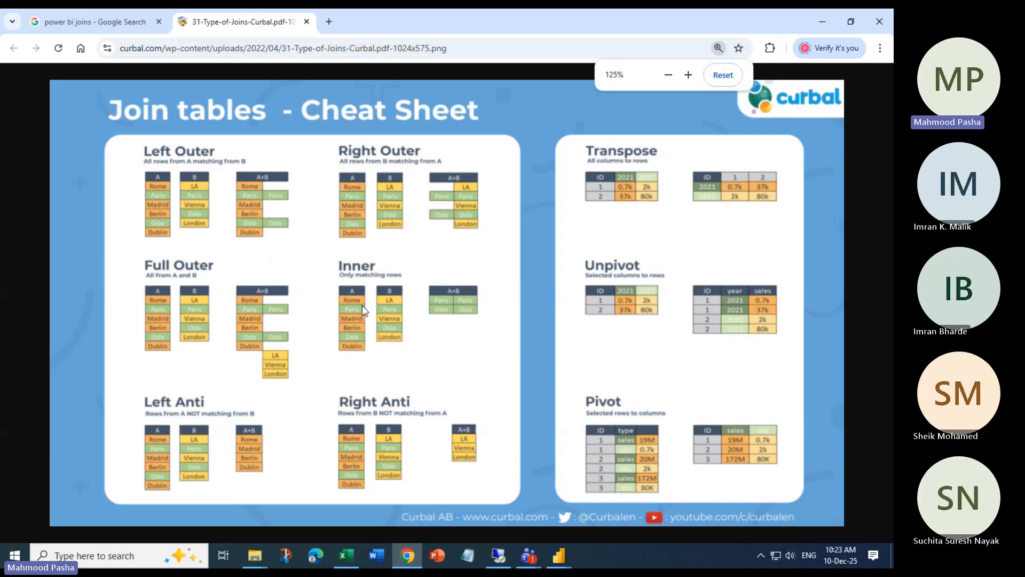
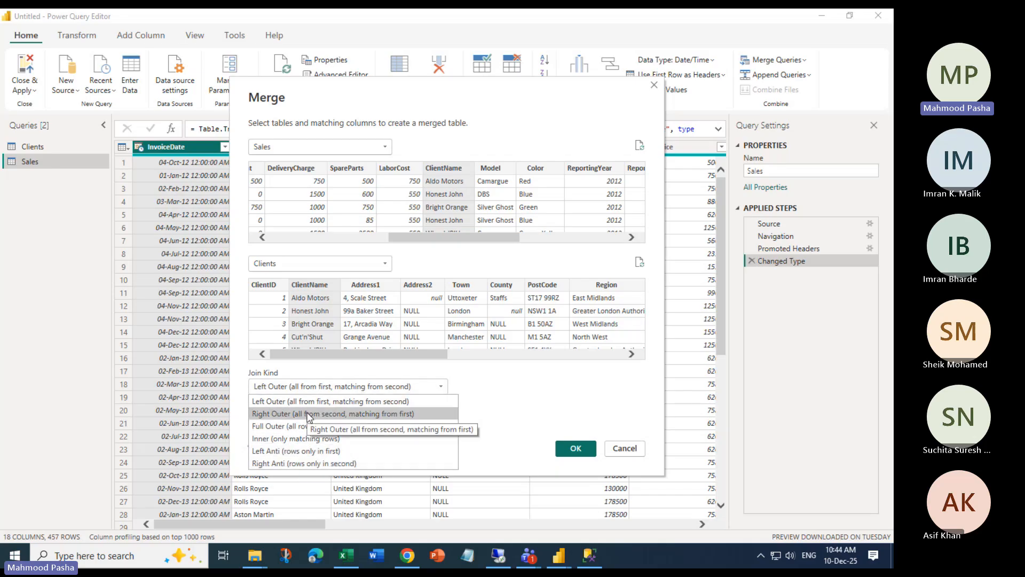
Set the join kind to Inner (only matching rows) to create the Merge1 query
left_click(278, 437)
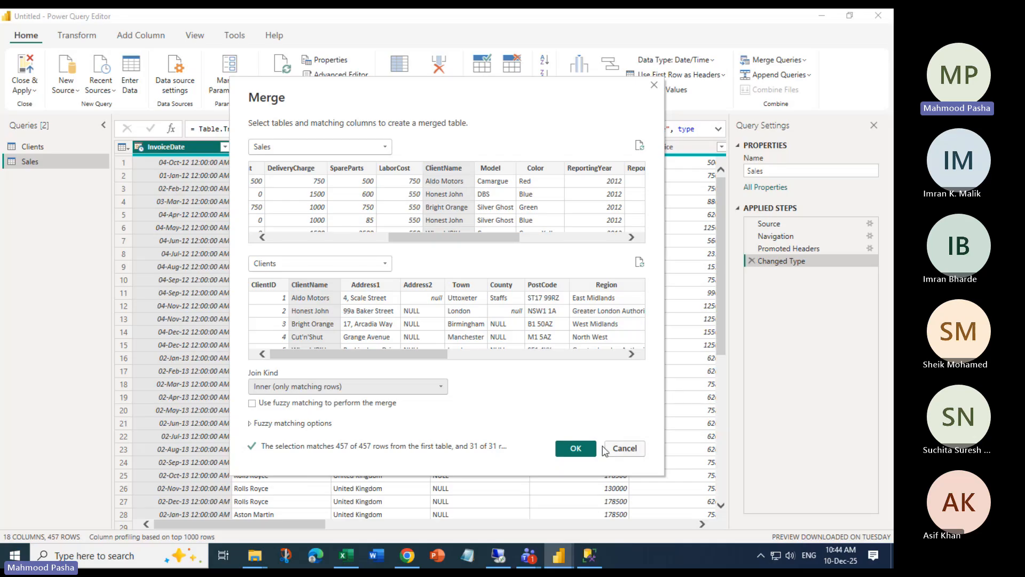
left_click(574, 448)
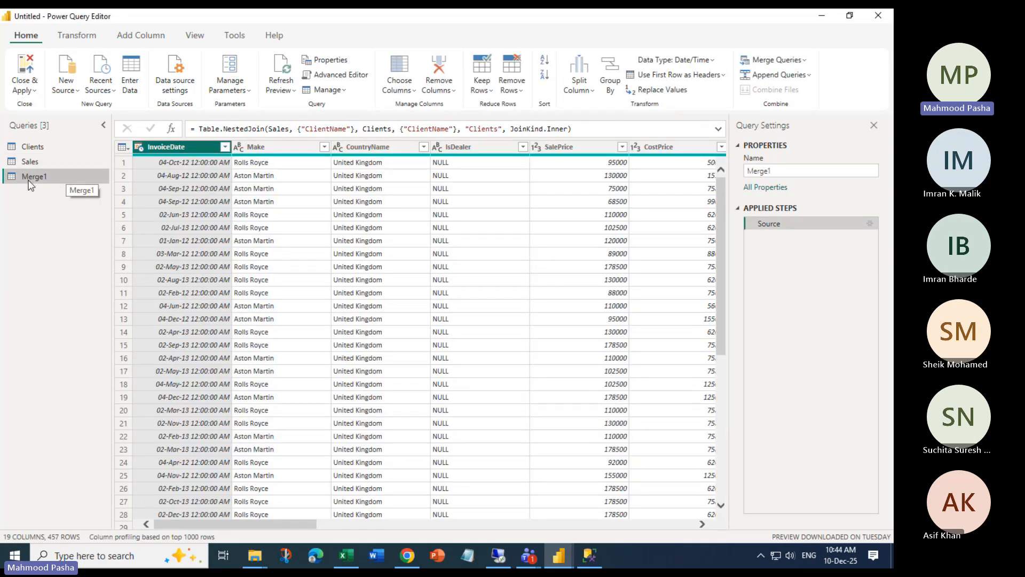
Rename the Merge1 query to SalesClientsQuery
right_click(37, 179)
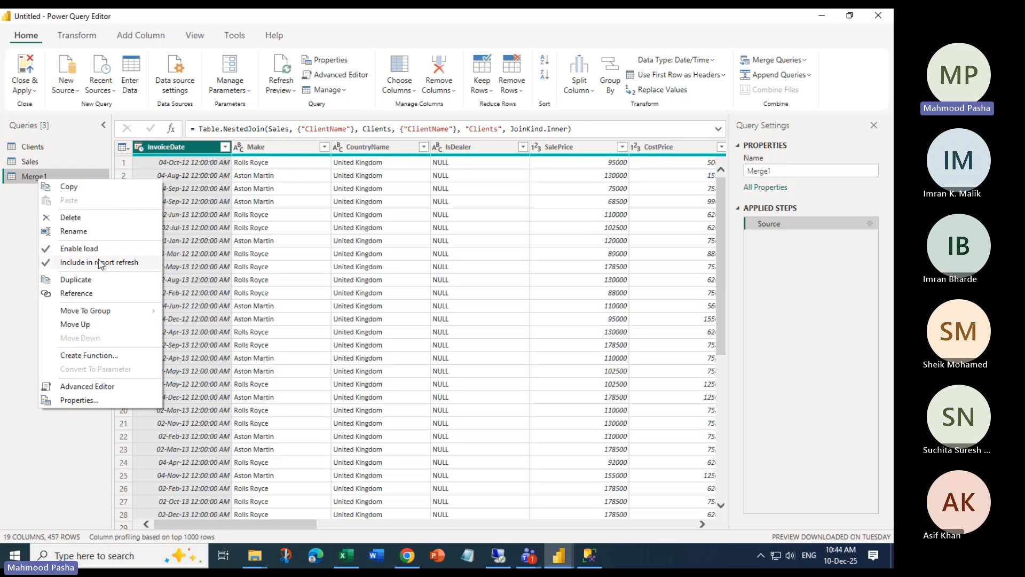
left_click(73, 231)
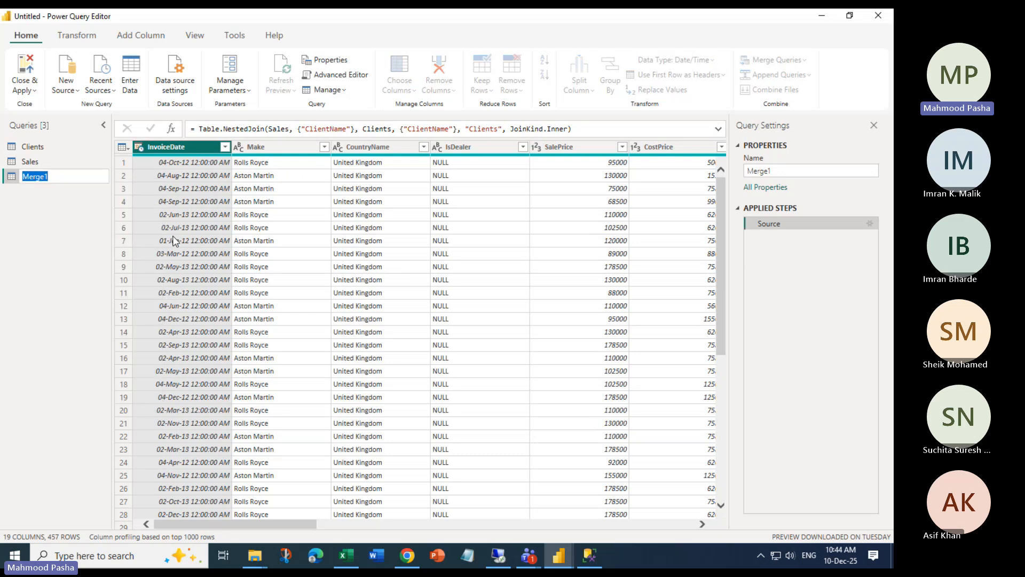
type("Sales")
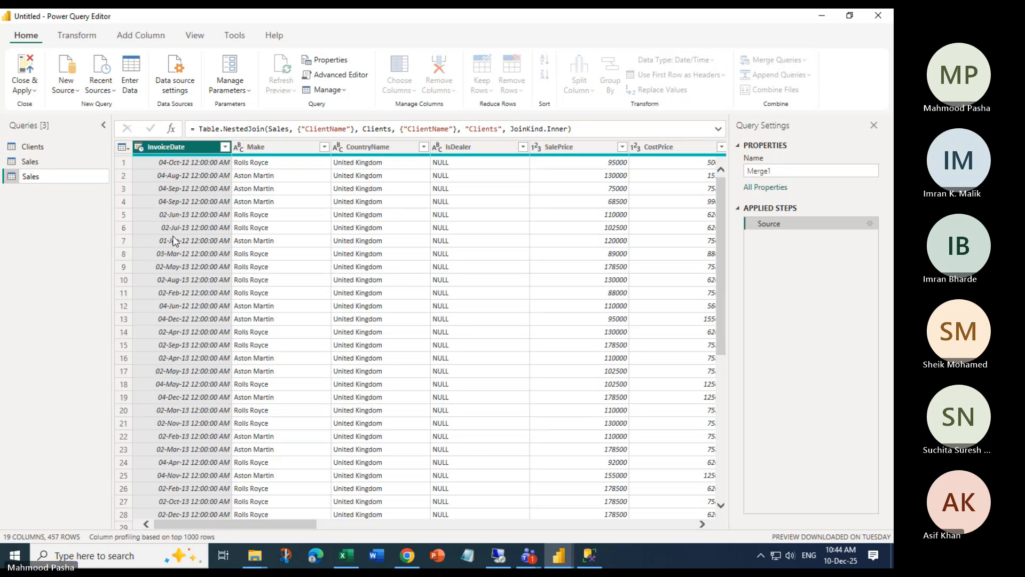
type("ClientsQ")
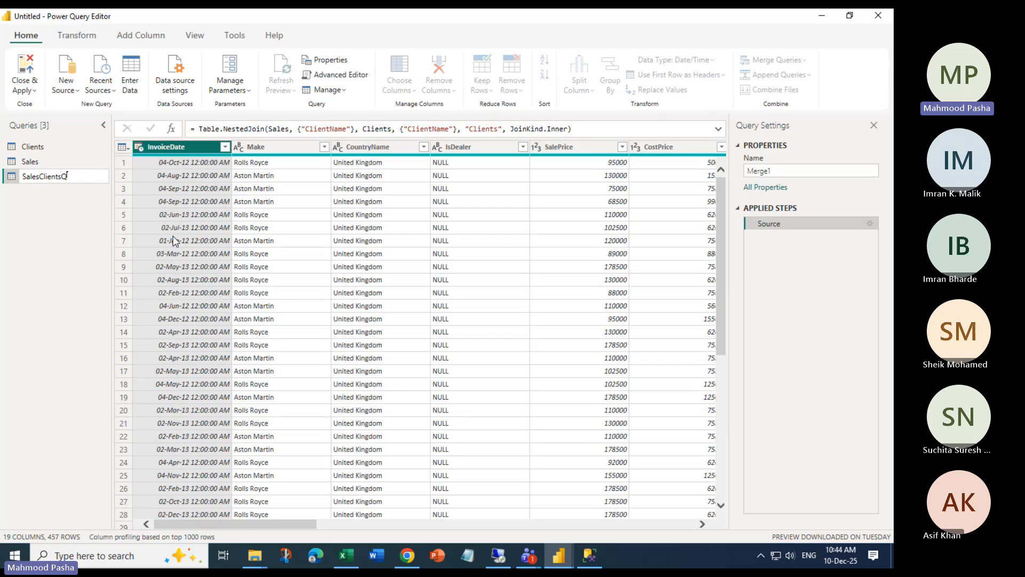
type("uery")
key("Return")
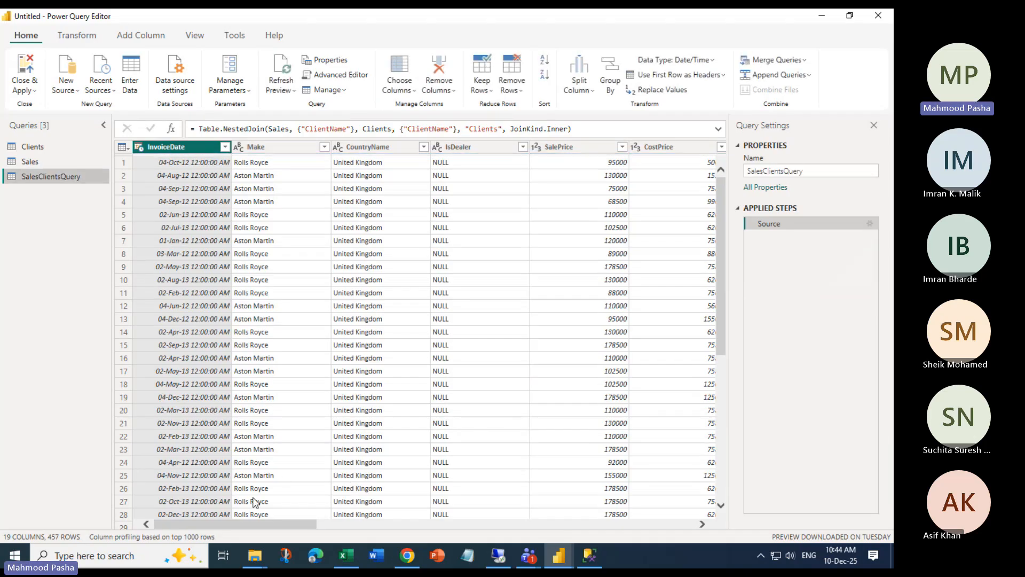
left_click_drag(233, 523, 613, 533)
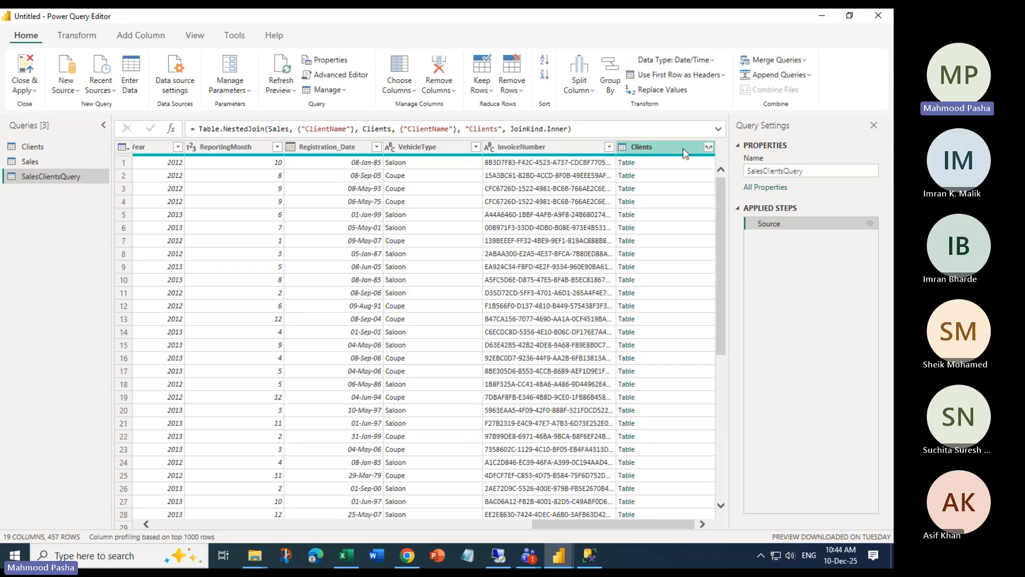
key("alt+Tab")
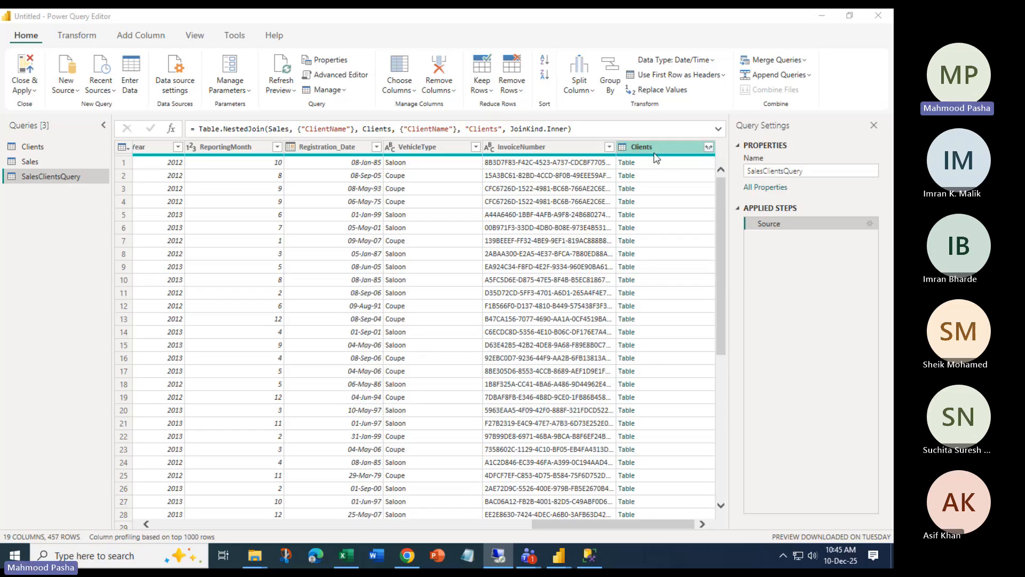
Expand the Clients column into only ClientName, Town, ClientSize and ClientSince
left_click(709, 148)
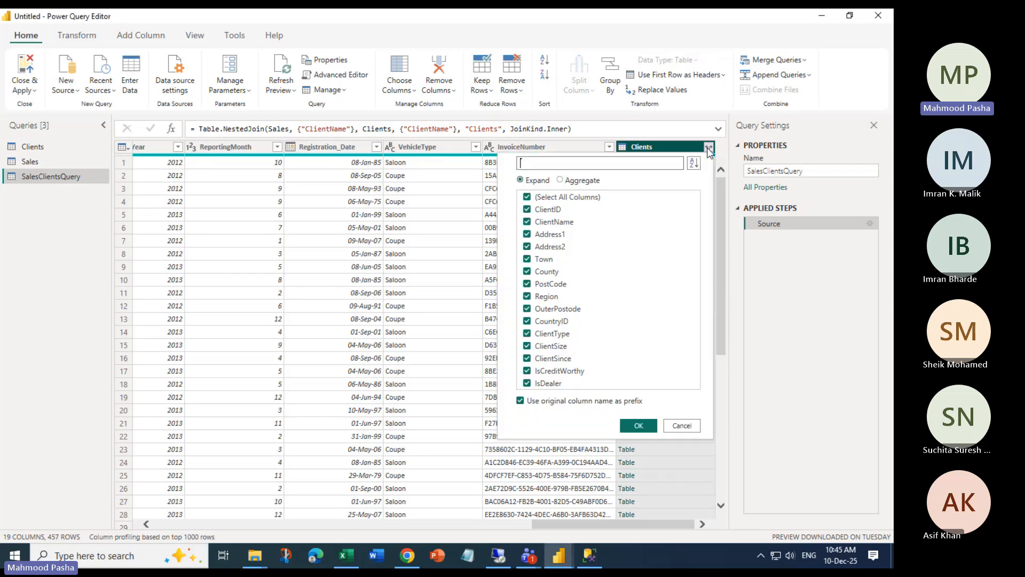
left_click(527, 197)
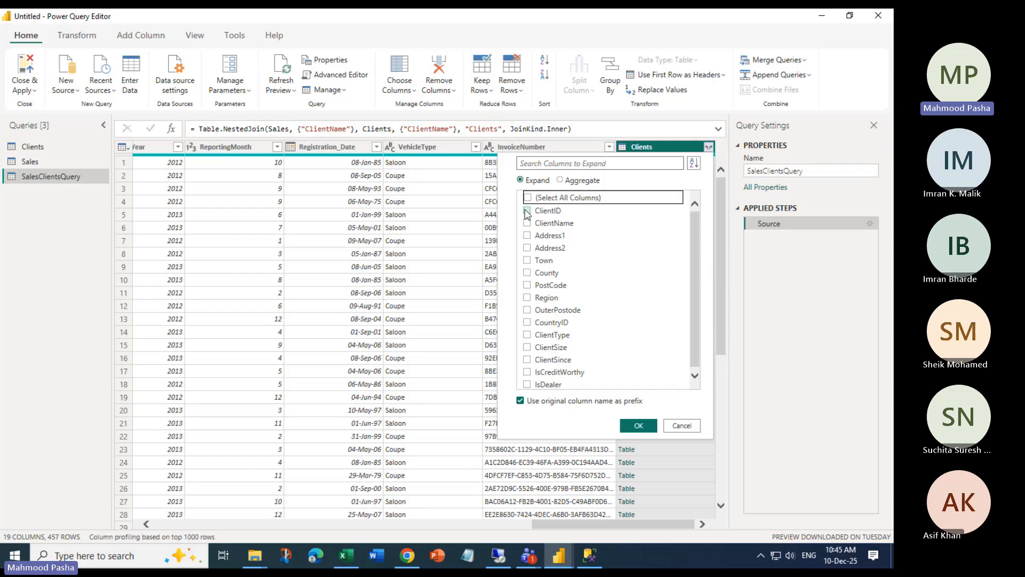
left_click(527, 223)
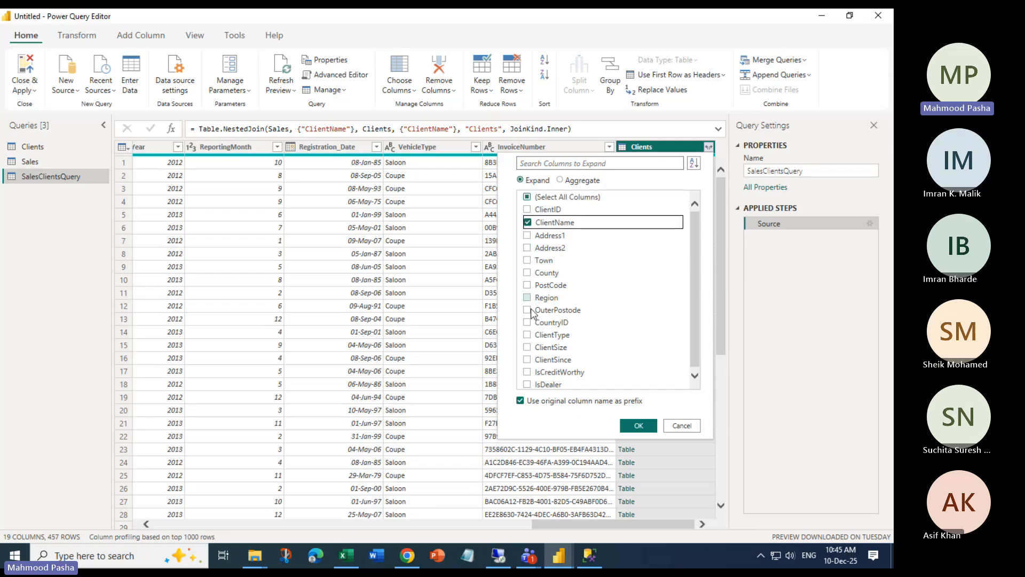
left_click(527, 348)
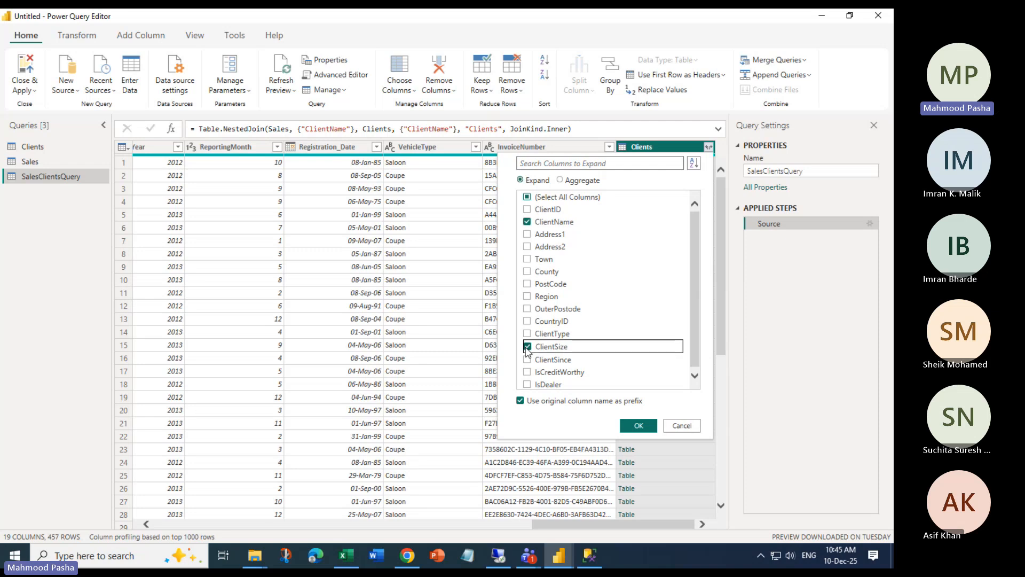
left_click(527, 360)
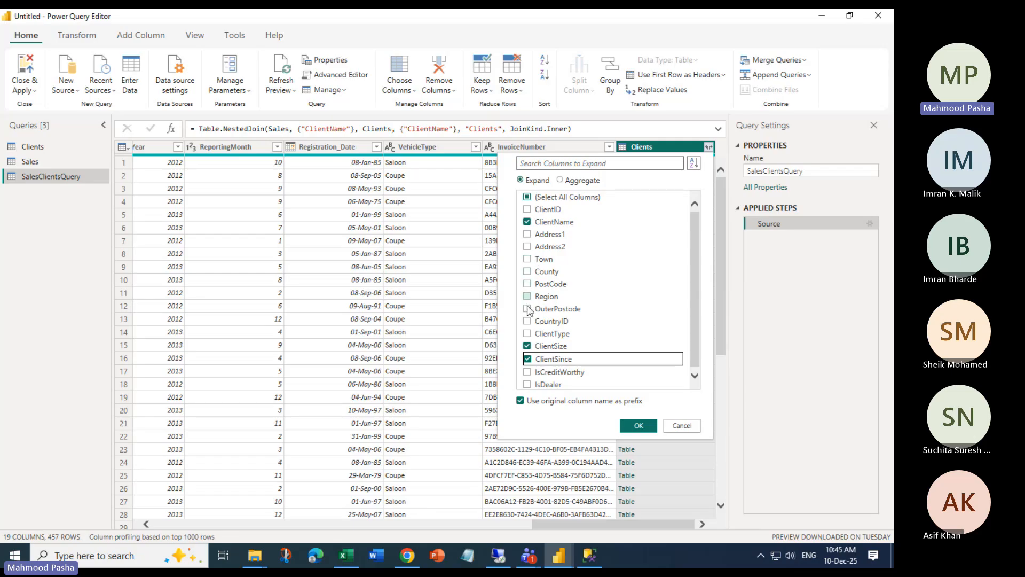
left_click(527, 260)
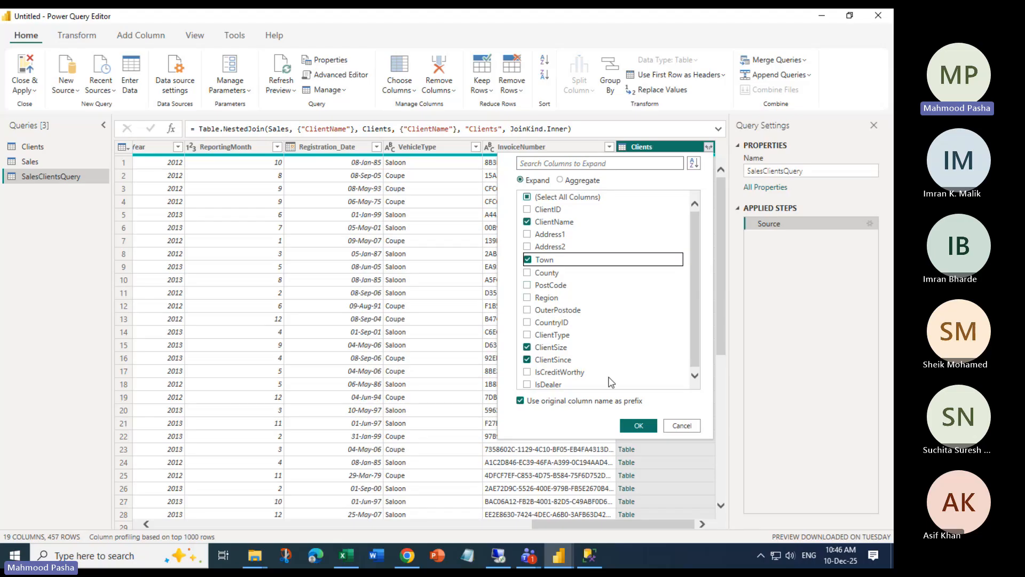
left_click(634, 426)
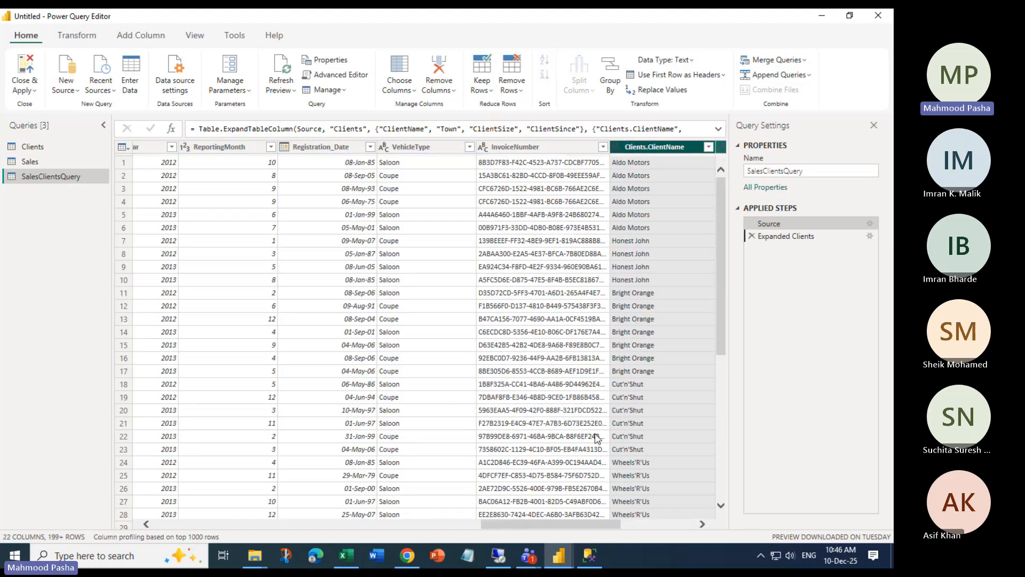
left_click_drag(581, 520, 656, 522)
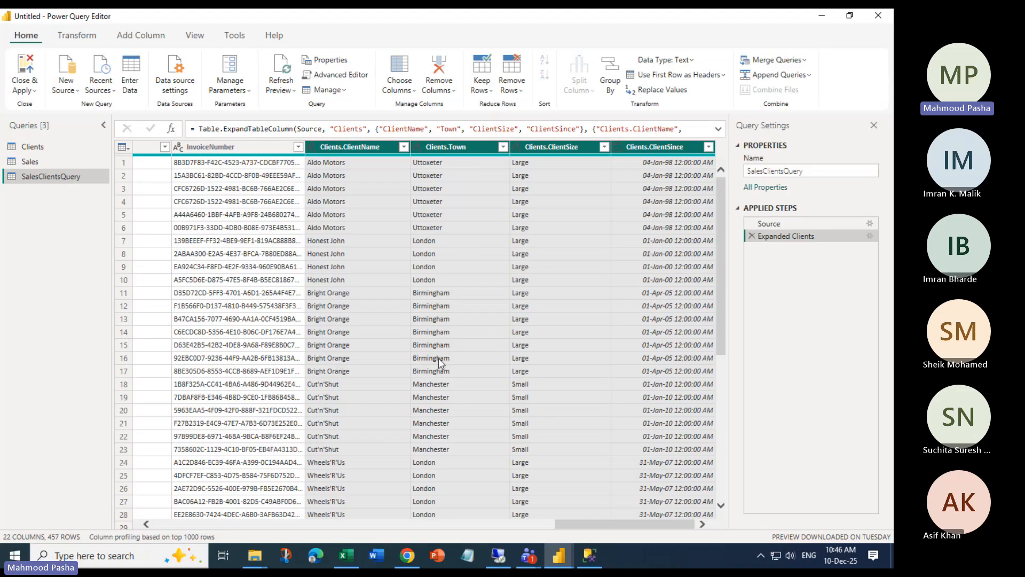
left_click_drag(568, 526, 187, 519)
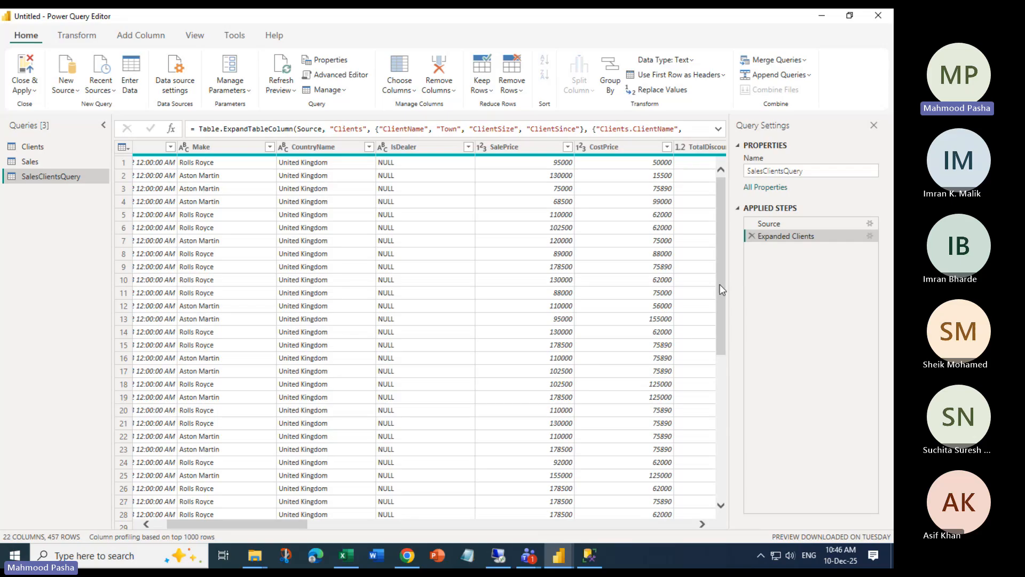
left_click_drag(722, 289, 704, 246)
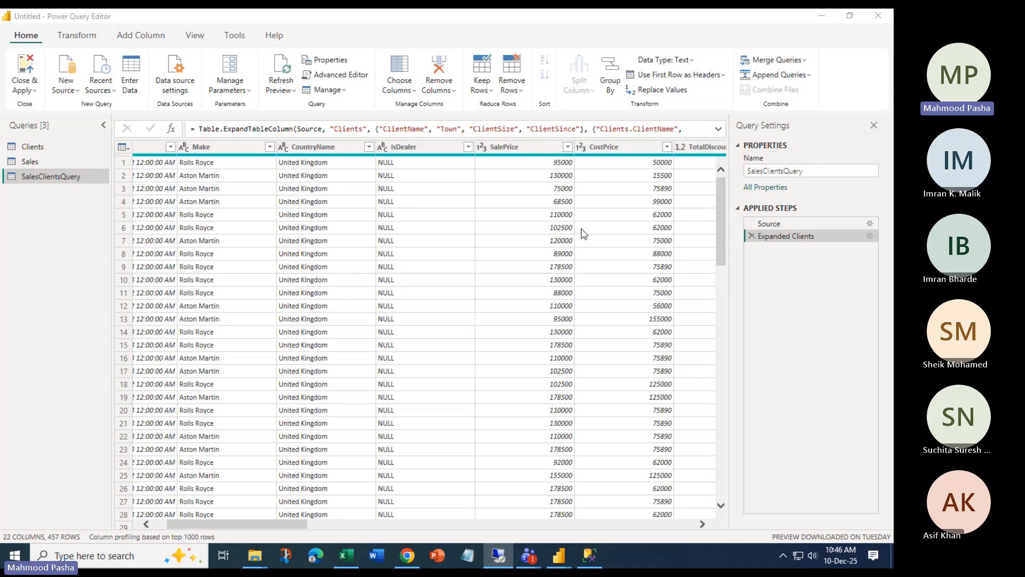
left_click(593, 524)
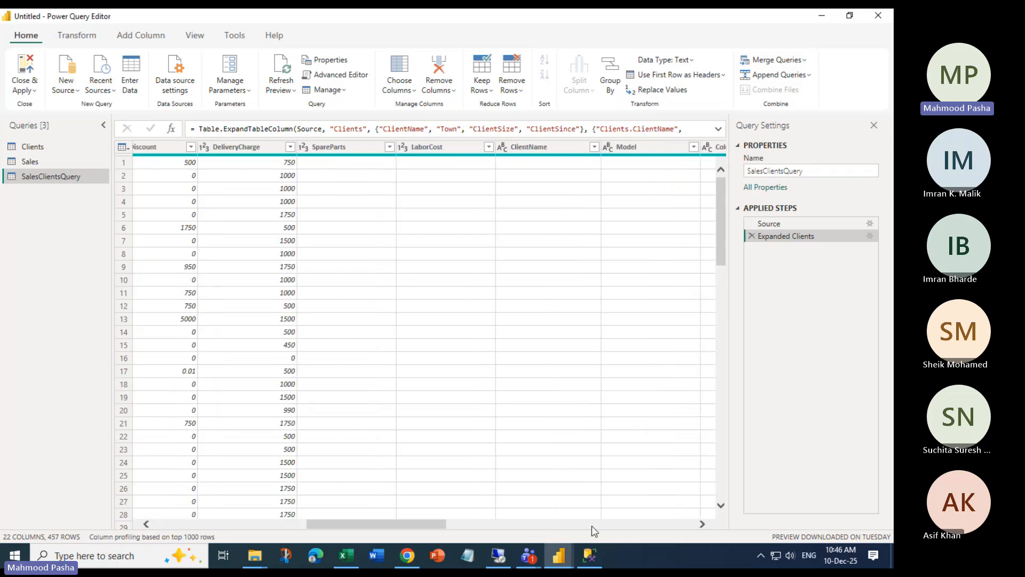
left_click(600, 526)
left_click(653, 526)
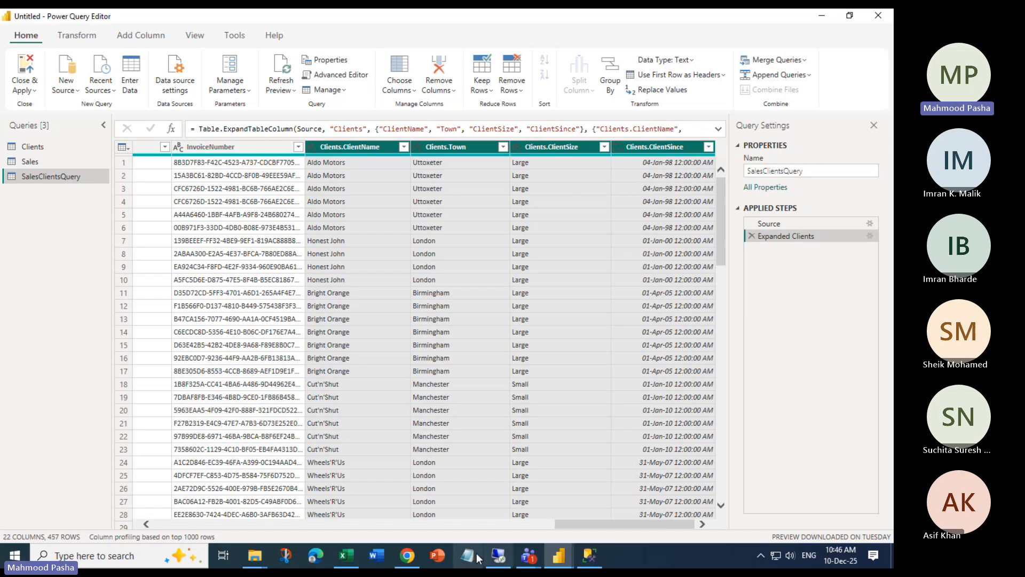
left_click(411, 560)
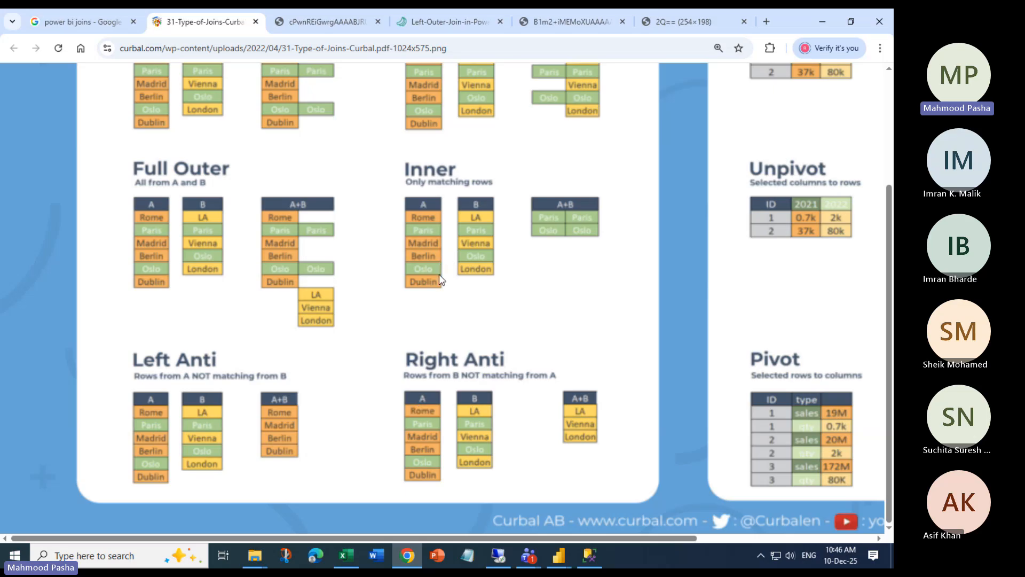
left_click(439, 273)
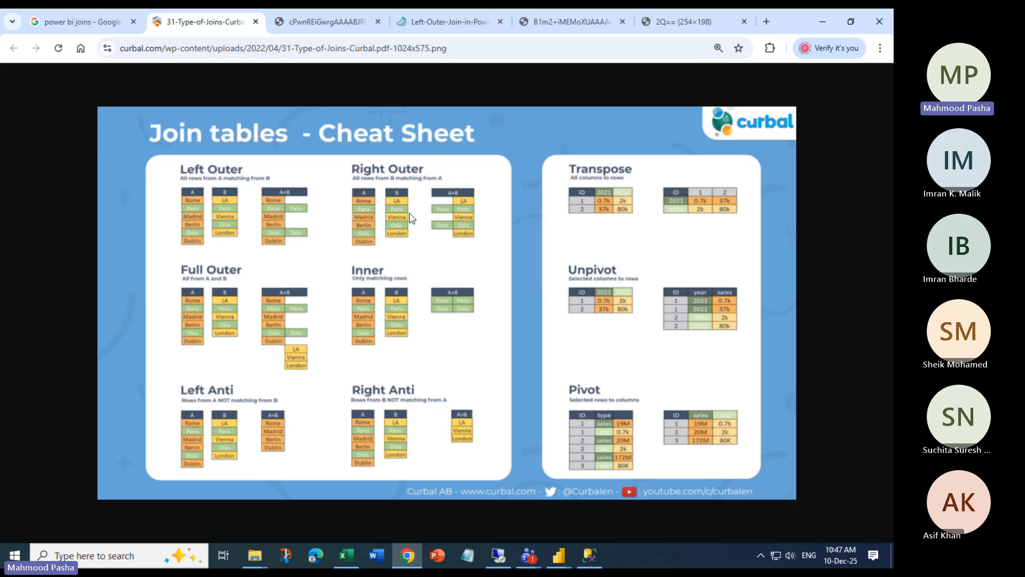
left_click(820, 23)
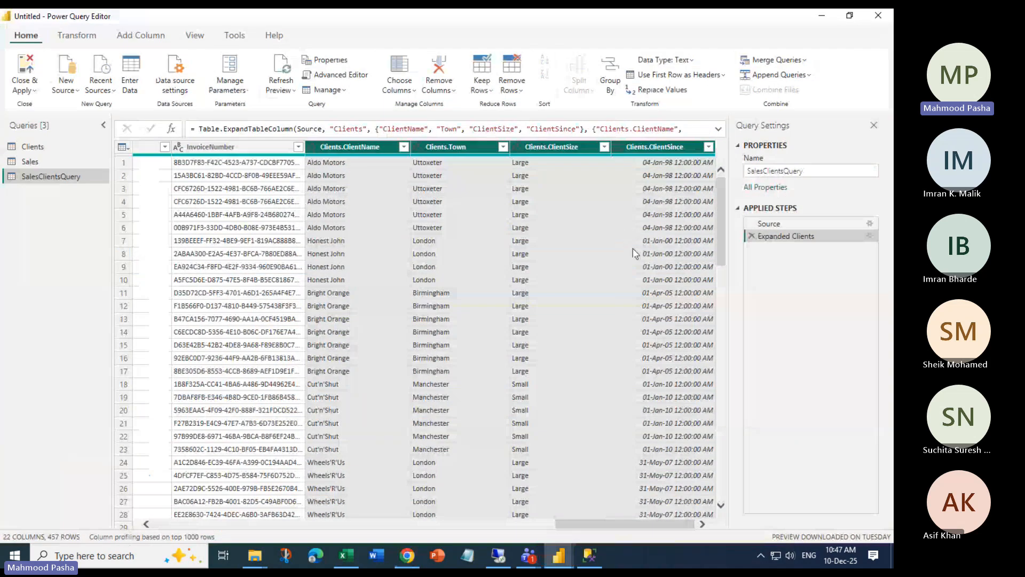
Close the Power Query Editor and discard the pending SalesClientsQuery changes
left_click(26, 90)
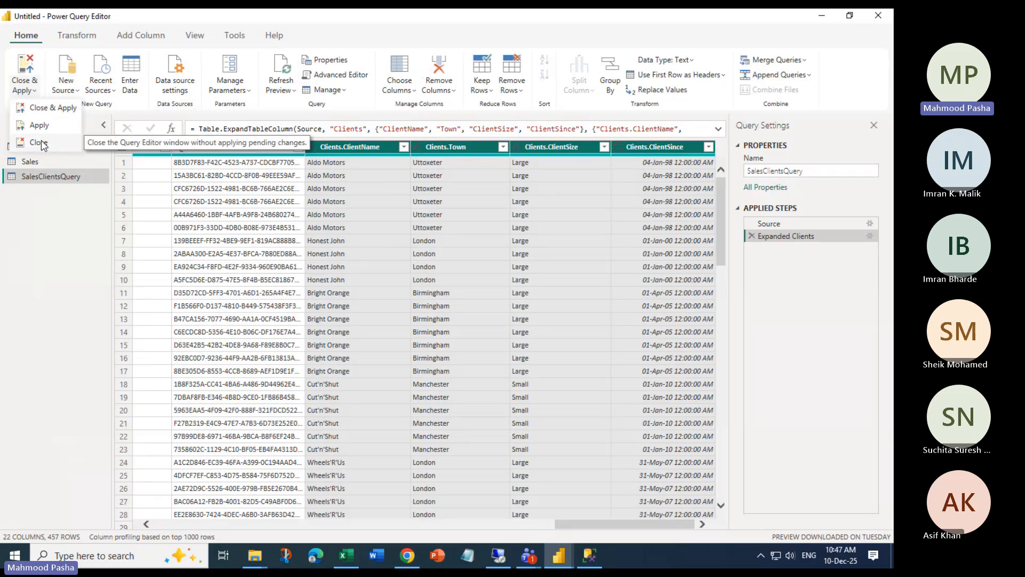
left_click(40, 142)
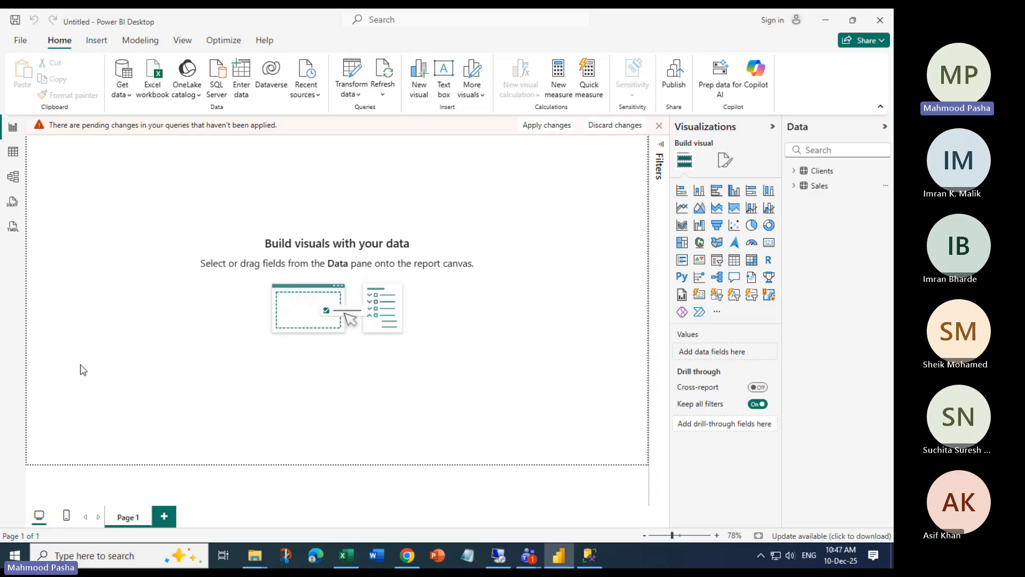
left_click(614, 125)
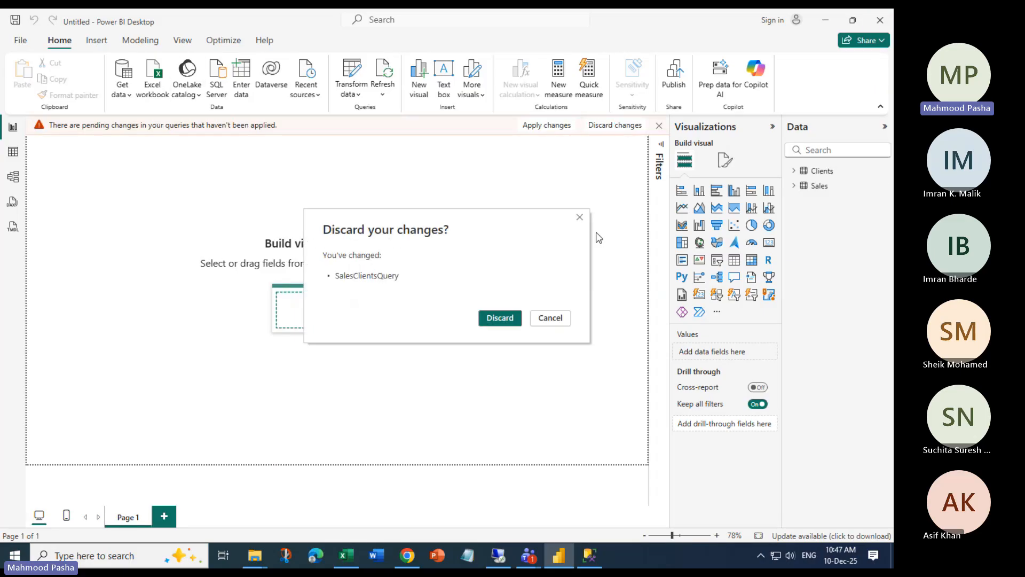
left_click(500, 318)
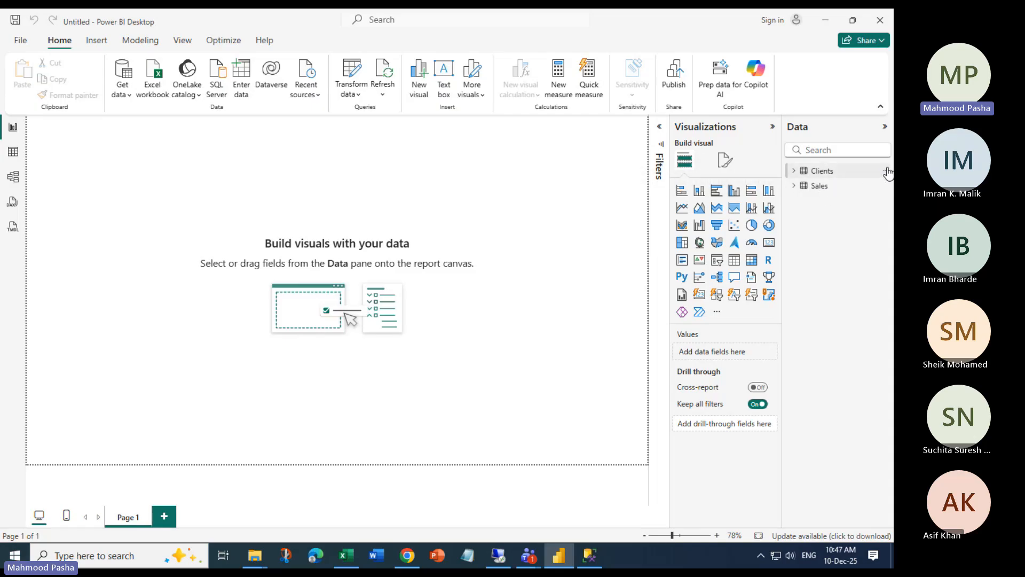
Bring up the Clients table's options menu in the Data pane
left_click(885, 172)
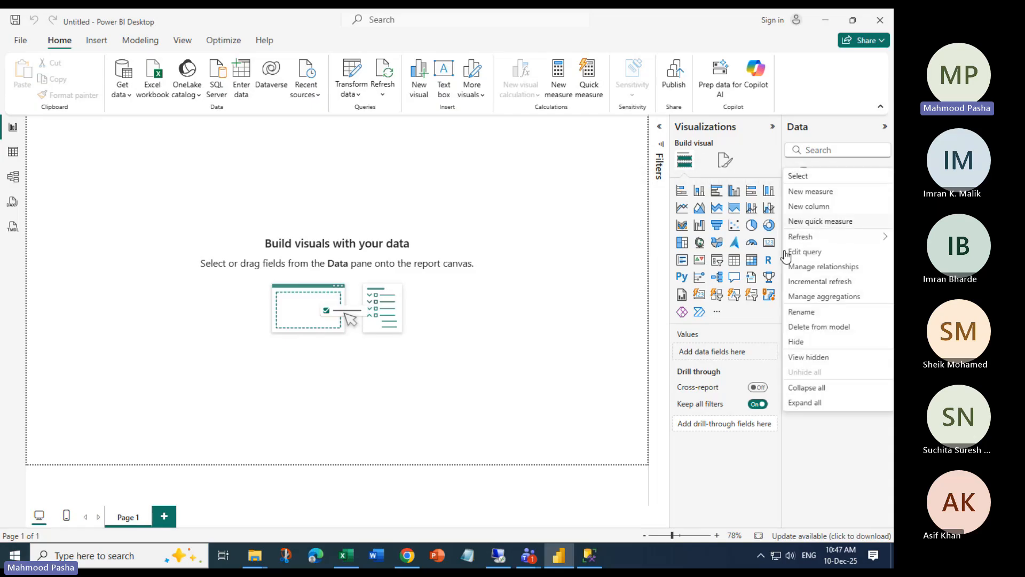
left_click(608, 270)
left_click(885, 172)
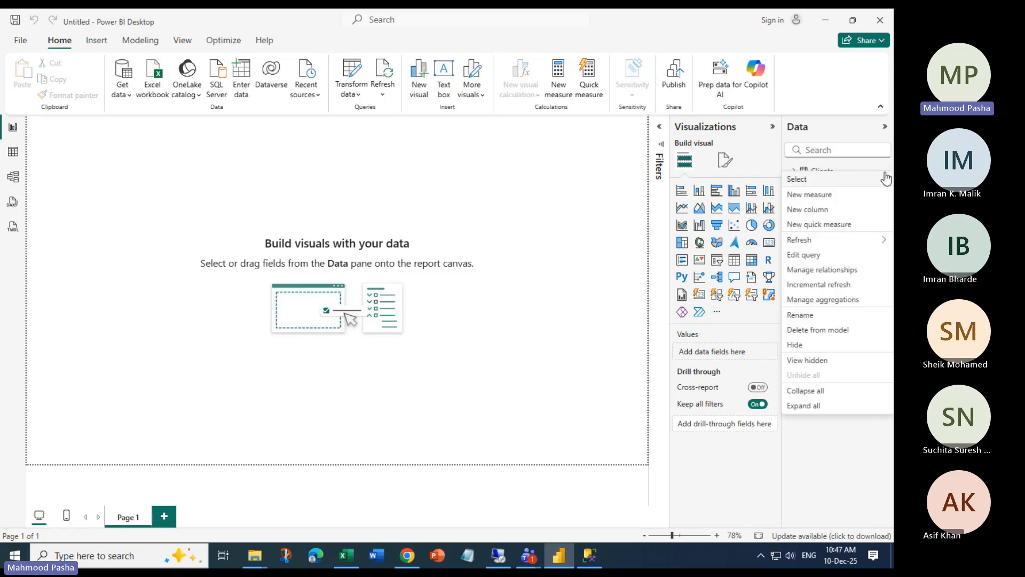
Delete the Clients and Sales tables from the model, confirming each deletion
left_click(820, 330)
left_click(518, 309)
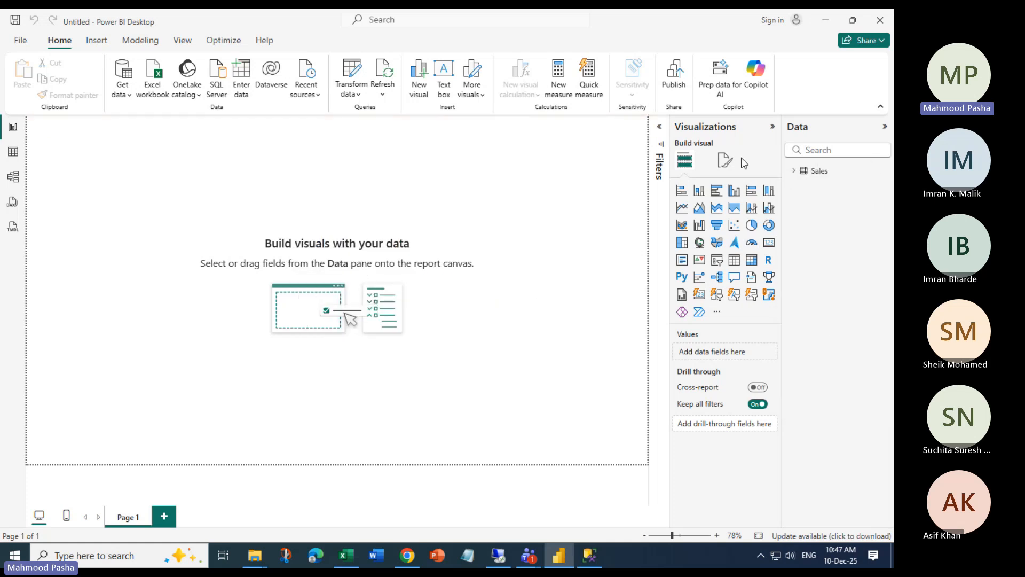
left_click(883, 171)
left_click(806, 314)
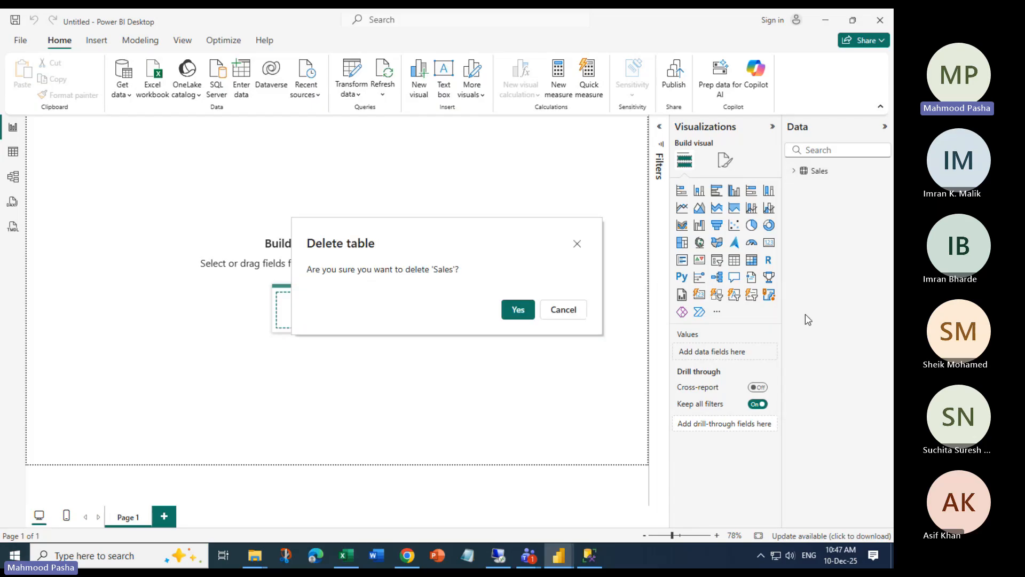
left_click(512, 311)
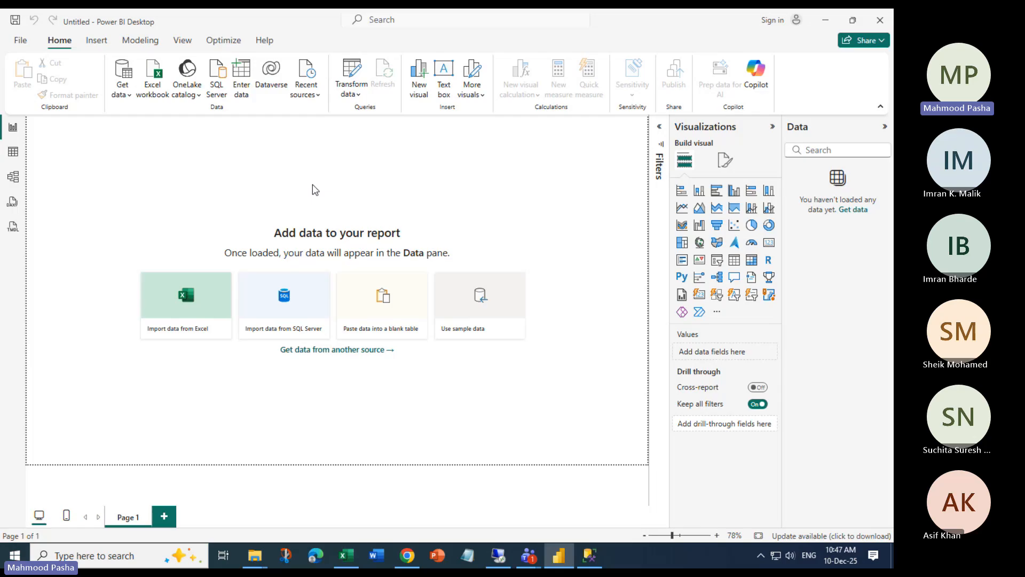
mouse_move(528, 555)
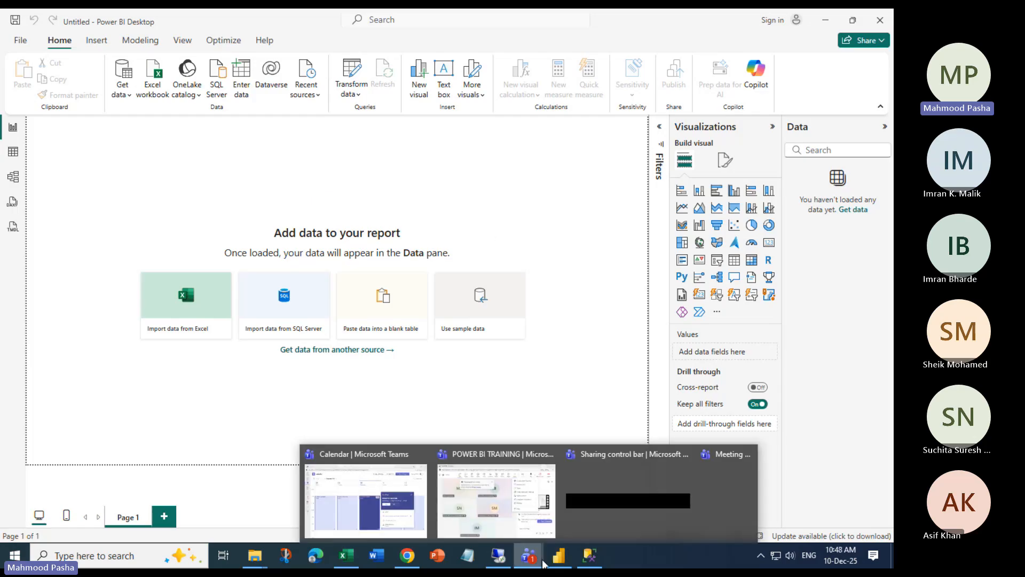
left_click(462, 528)
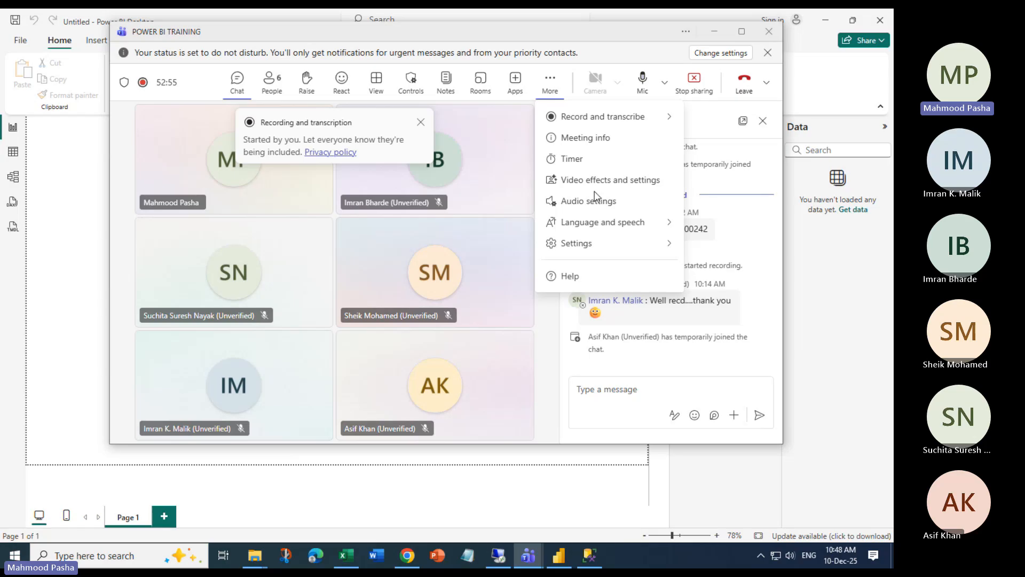
left_click(632, 373)
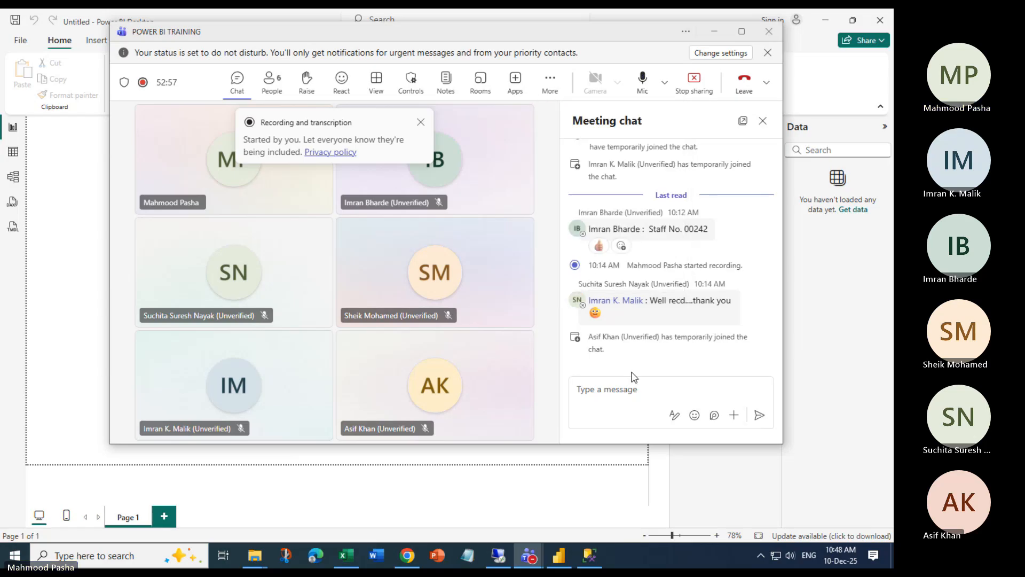
left_click(712, 36)
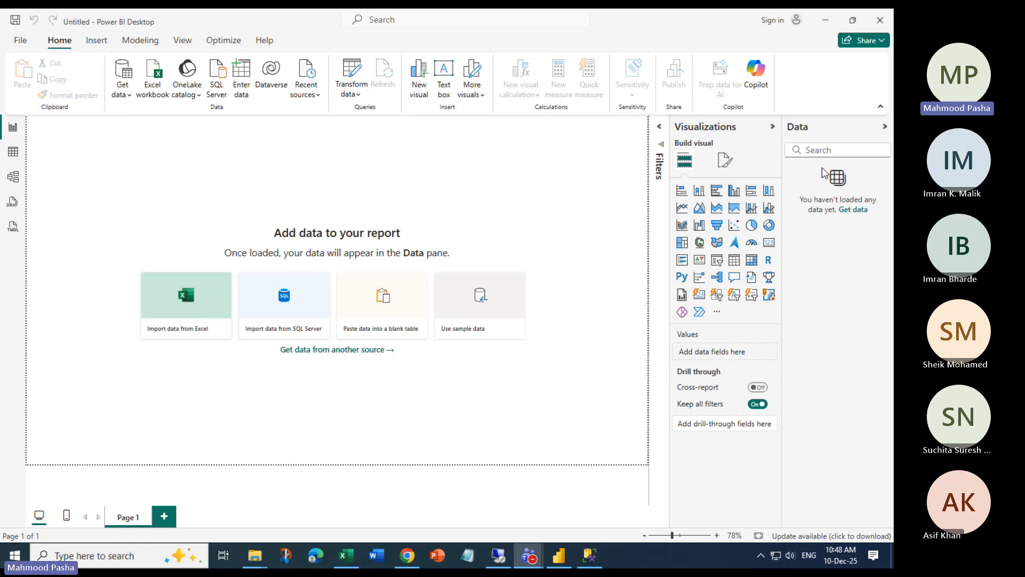
Import the InvoicesAndInvoiceLines Excel workbook from the LABS\CH08 folder
left_click(132, 101)
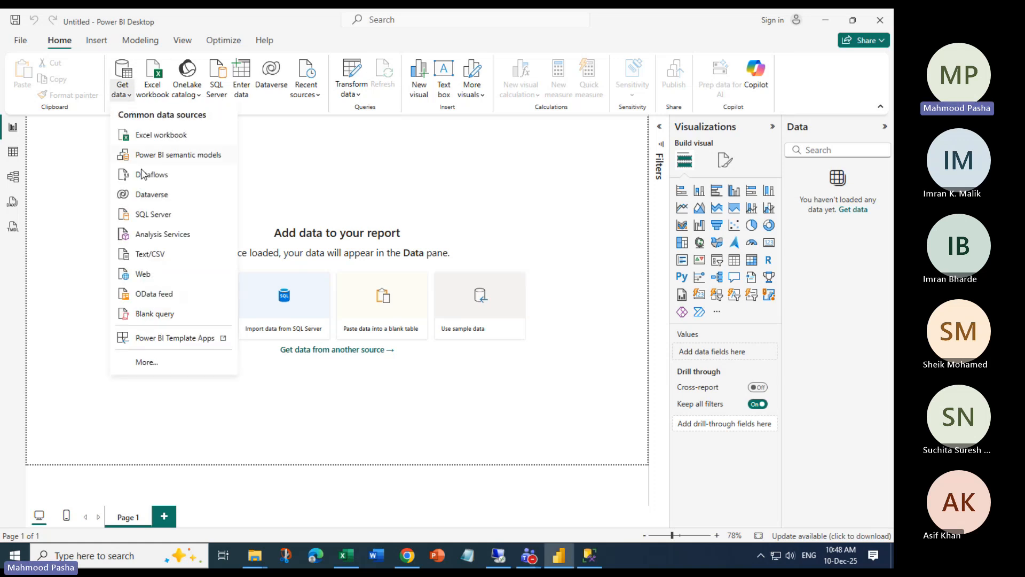
left_click(169, 138)
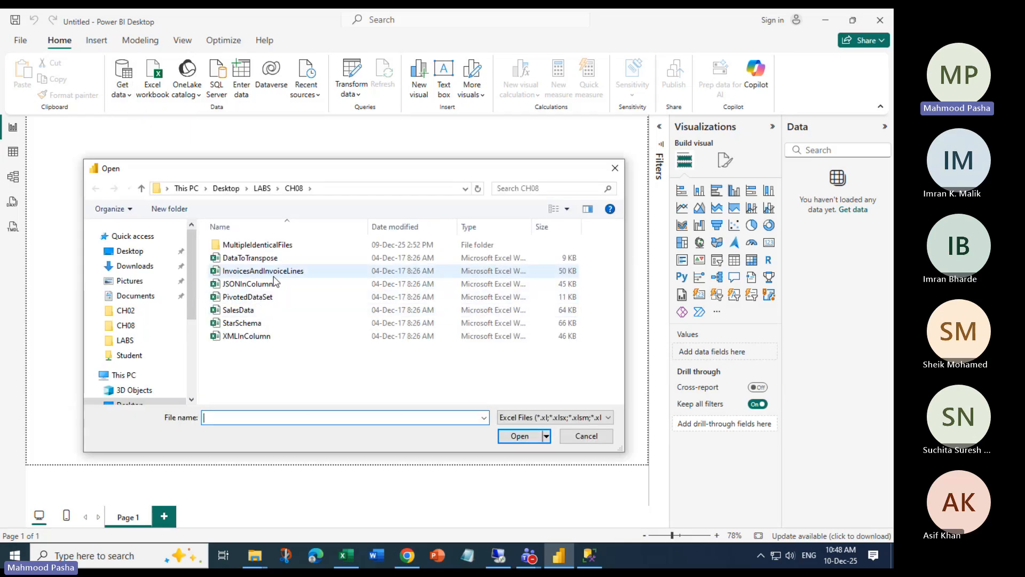
left_click(252, 272)
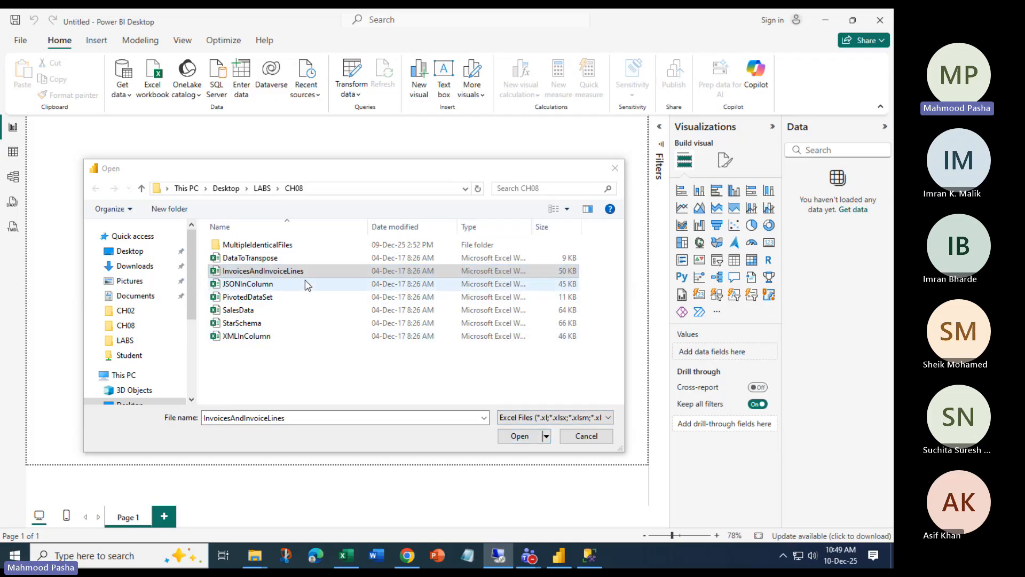
left_click(519, 437)
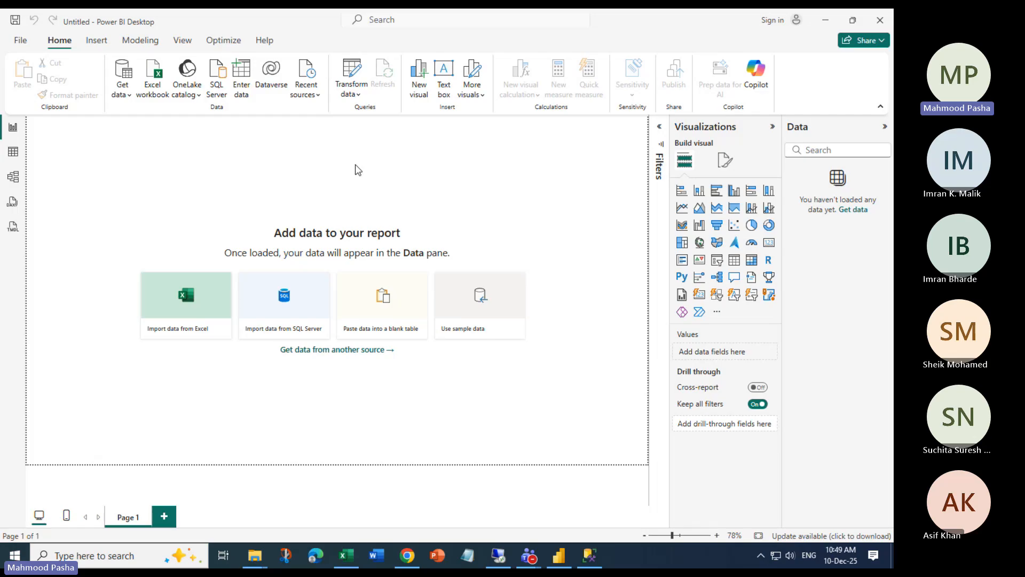
Select InvoiceLines along with Invoices in Navigator and send both to Power Query Editor
left_click(212, 162)
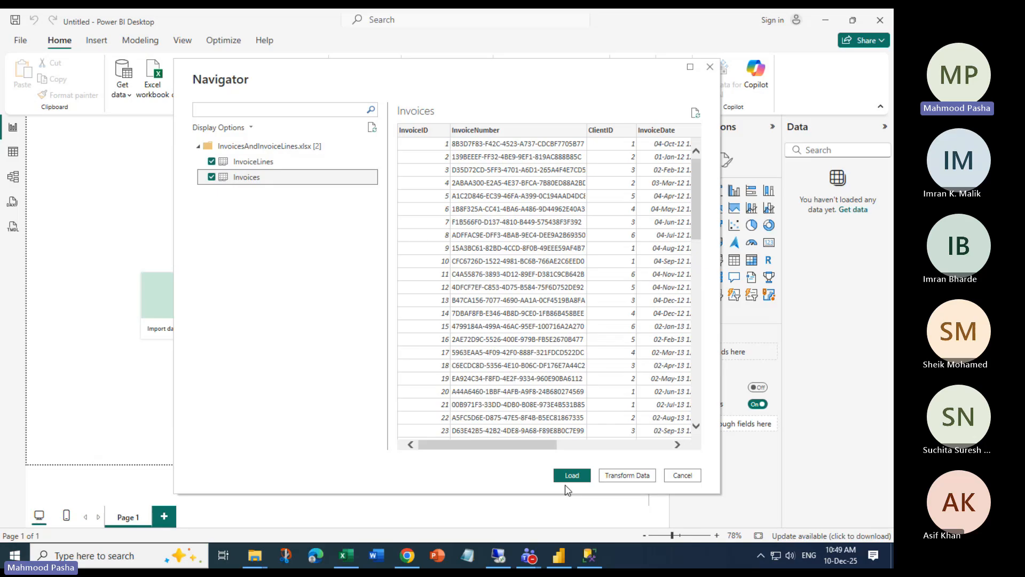
left_click(632, 481)
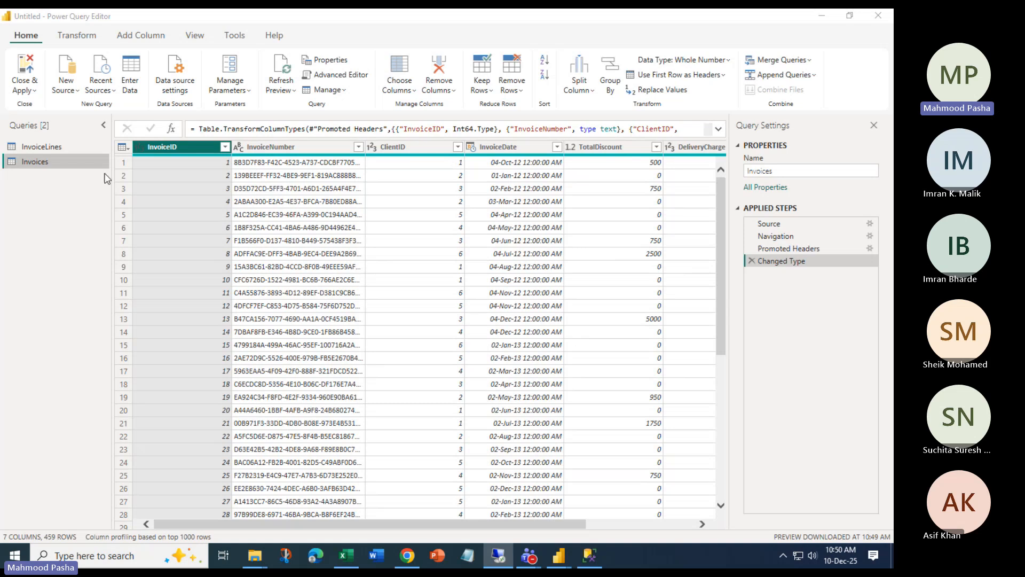
Preview the InvoiceLines query, then return to the Invoices query
left_click(45, 150)
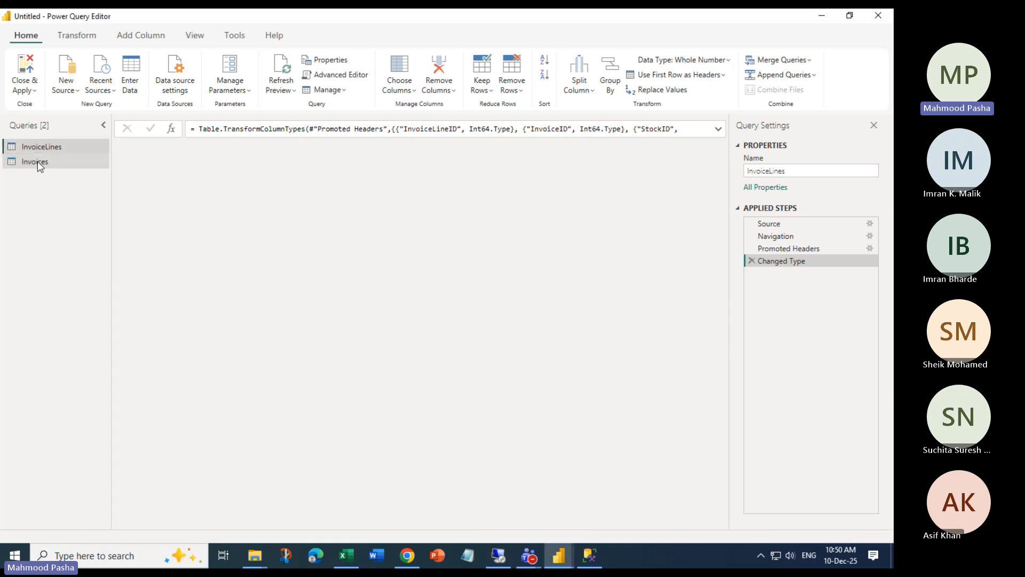
left_click(38, 163)
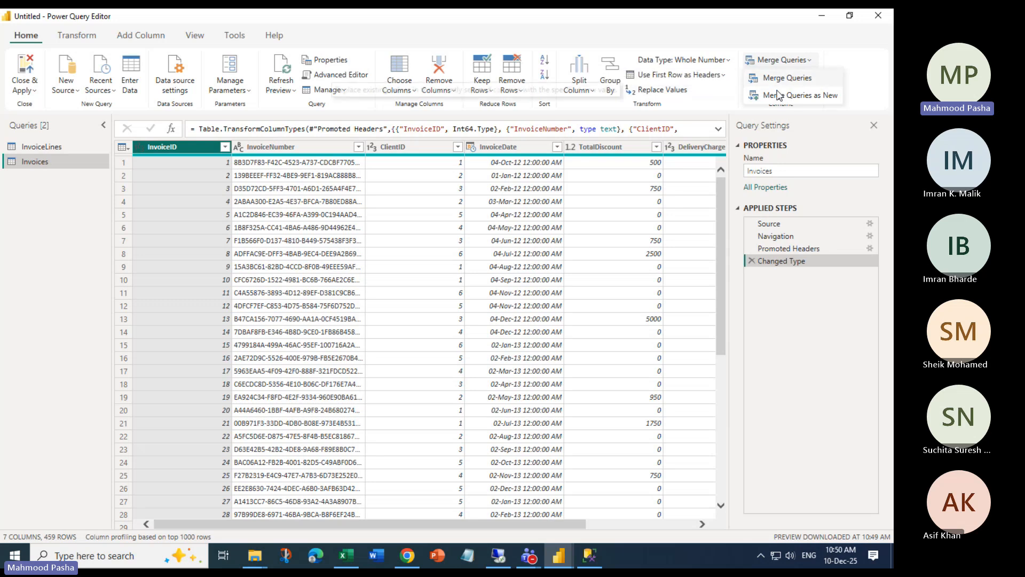
Set up a merge of Invoices with InvoiceLines on InvoiceID, matching all 459 rows
left_click(792, 96)
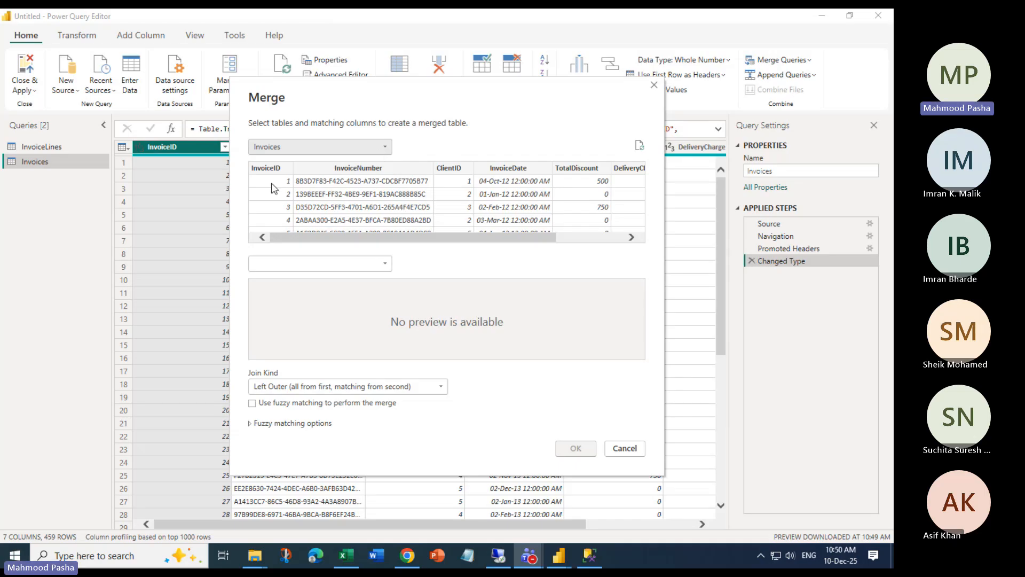
left_click(271, 168)
left_click(381, 263)
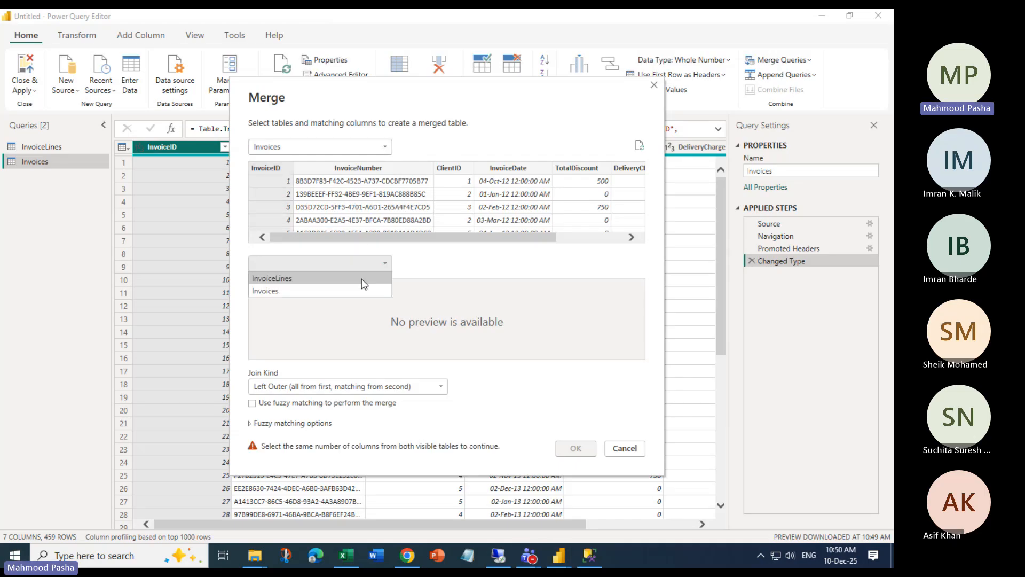
left_click(299, 278)
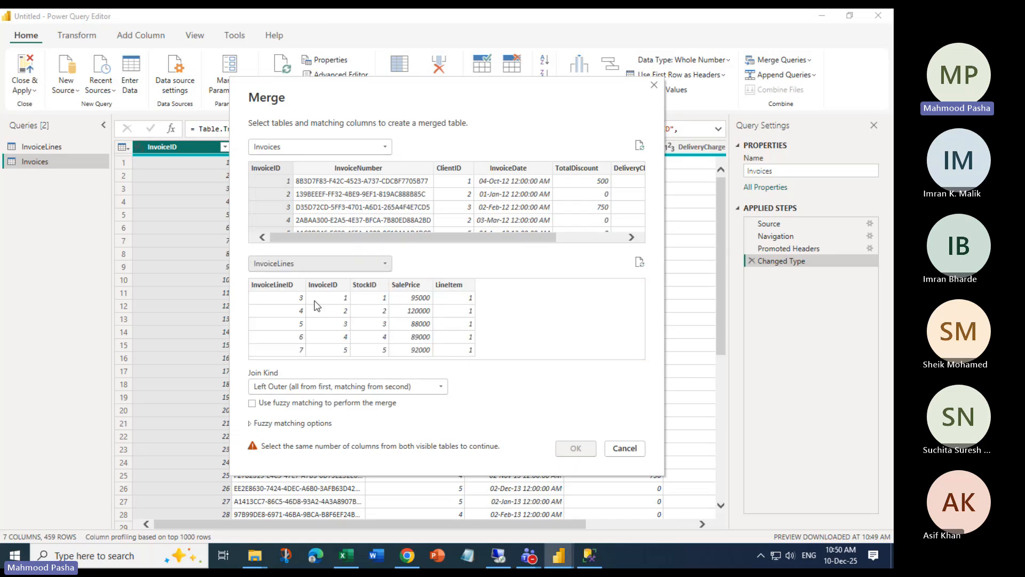
left_click(323, 284)
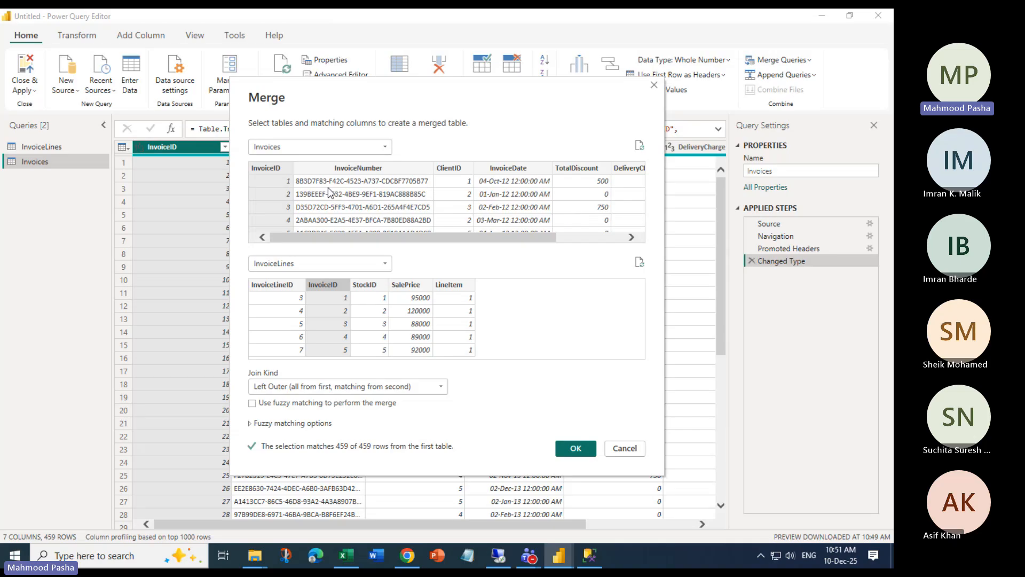
left_click_drag(351, 241, 490, 243)
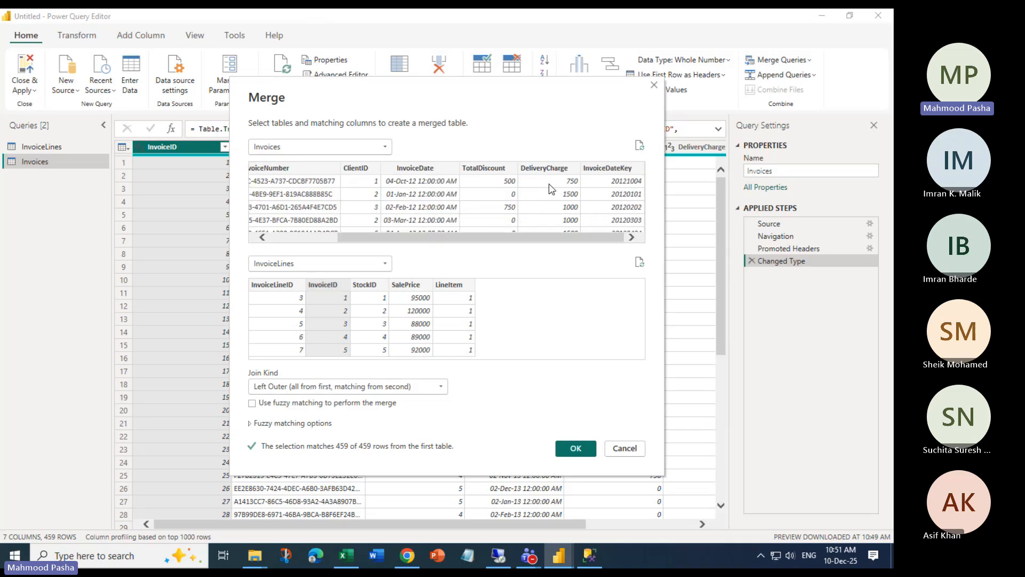
left_click_drag(514, 237, 388, 260)
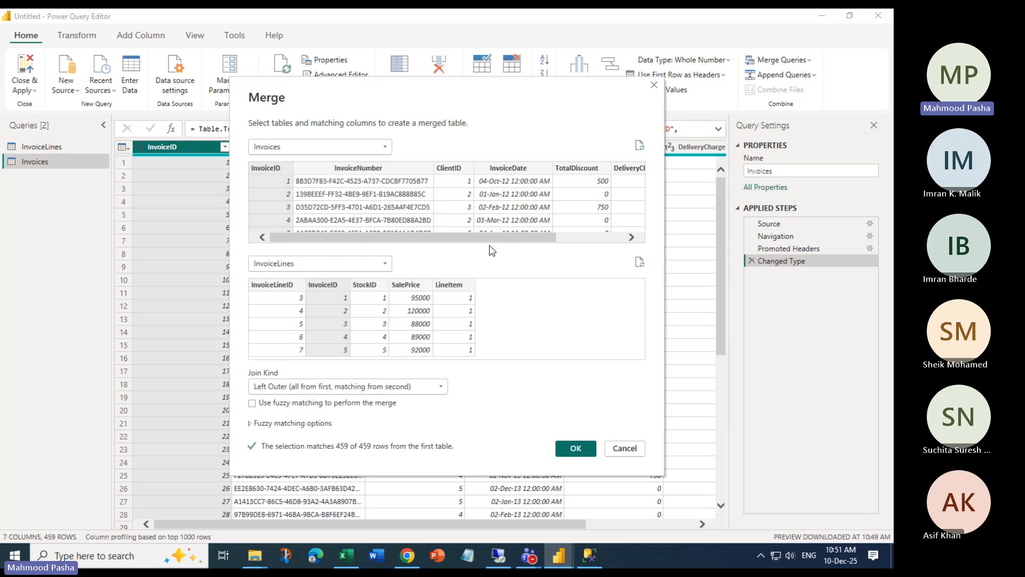
left_click_drag(494, 243, 563, 241)
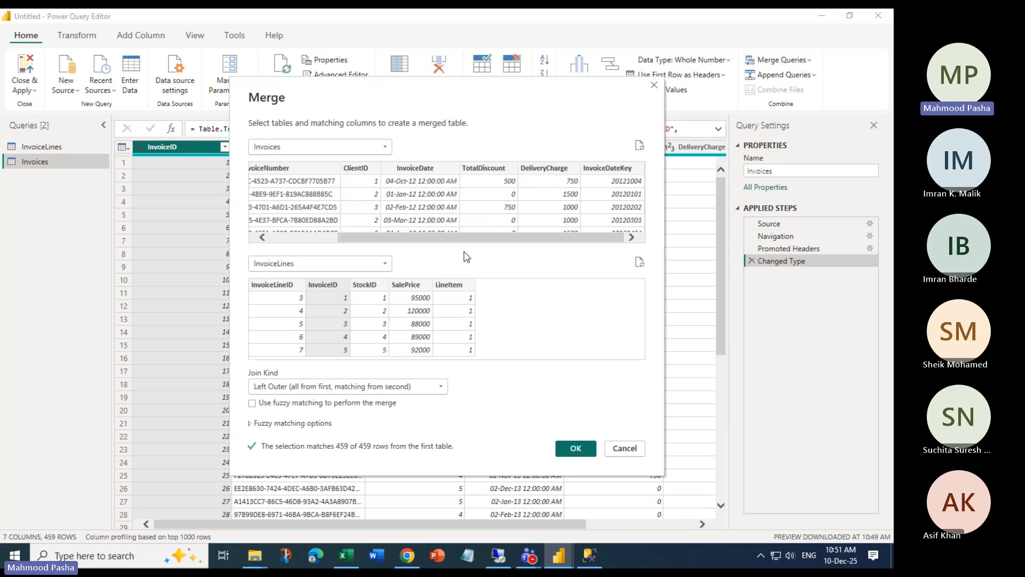
left_click_drag(429, 238, 315, 257)
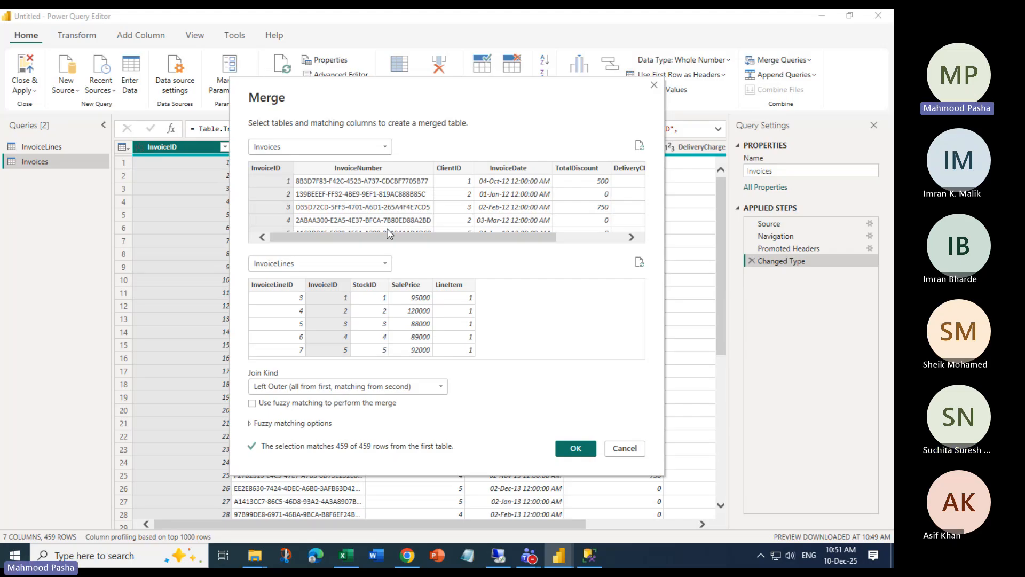
Close the merge dialog without merging, glance at InvoiceLines, and return to Invoices
left_click(654, 86)
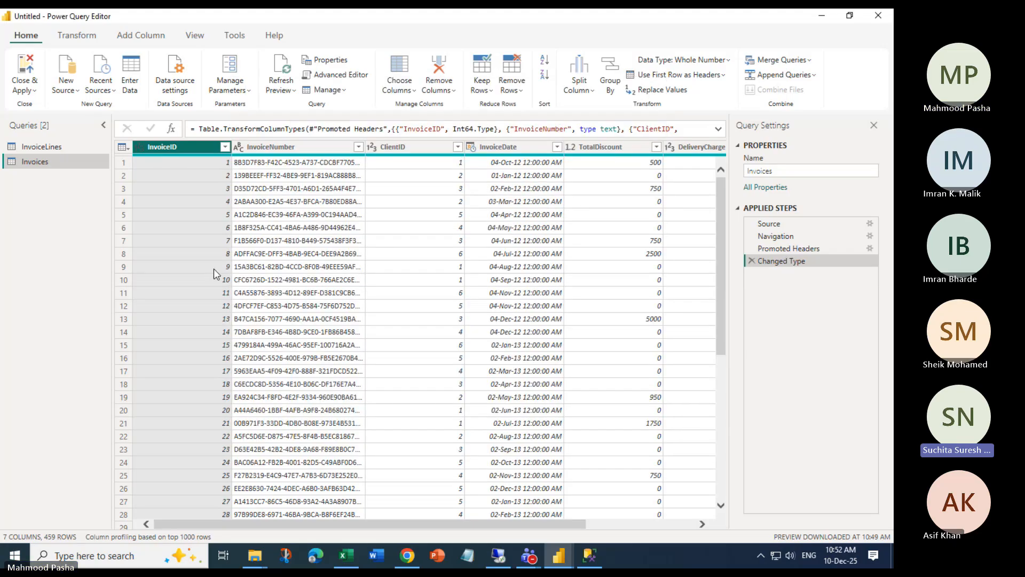
left_click(59, 149)
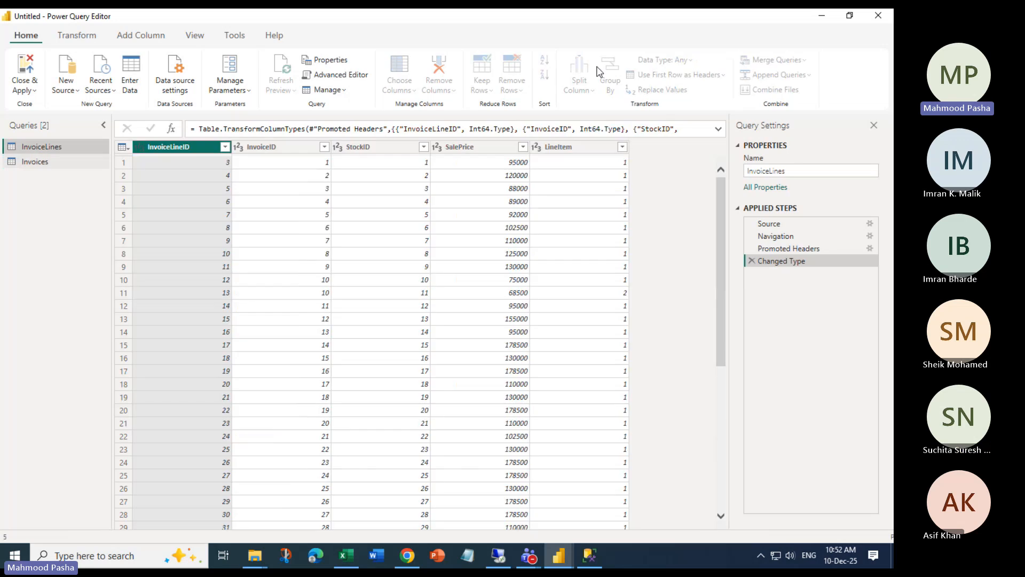
left_click(47, 163)
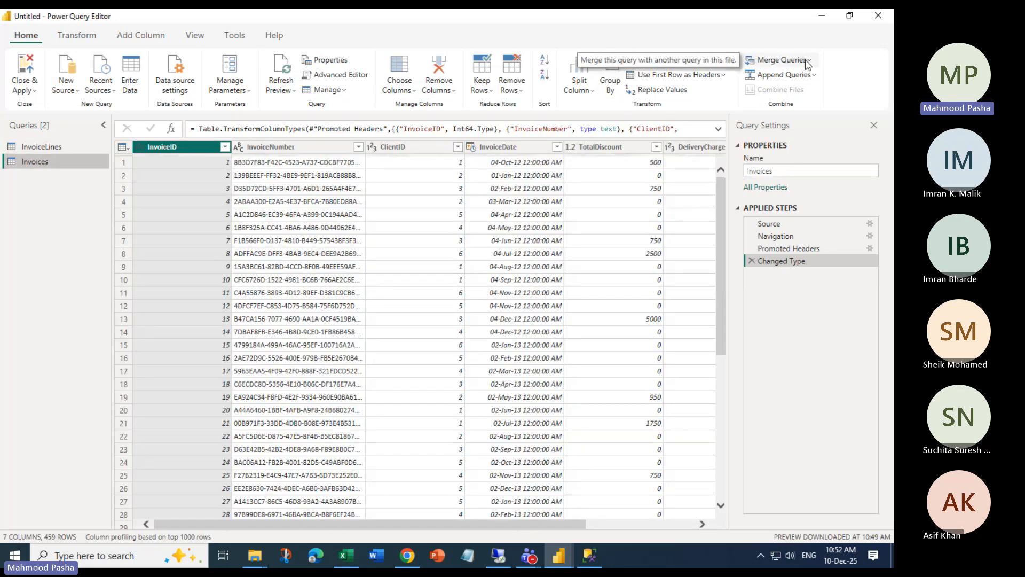
Start a Merge Queries as New joining Invoices to InvoiceLines on InvoiceID
left_click(808, 63)
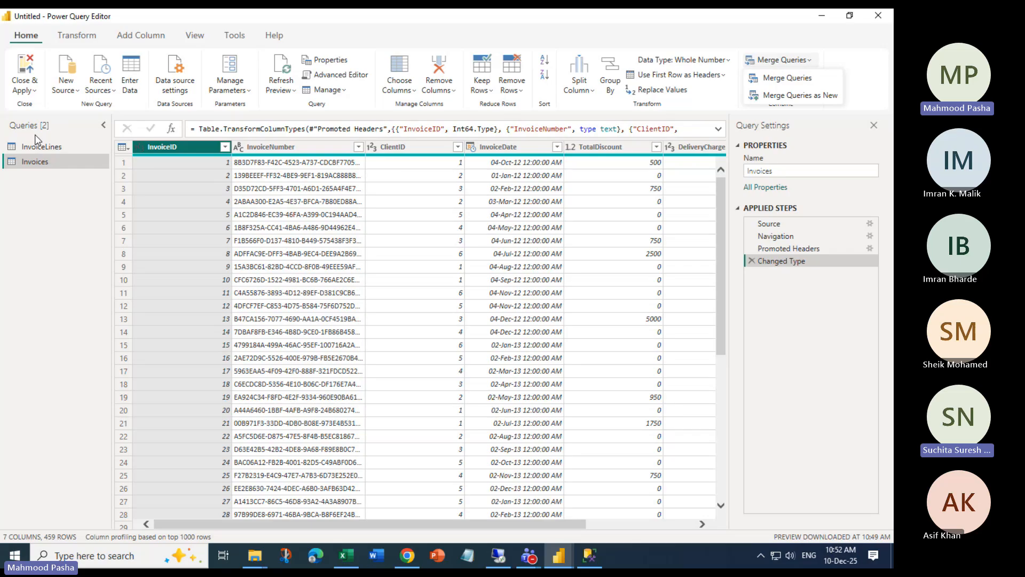
left_click(812, 100)
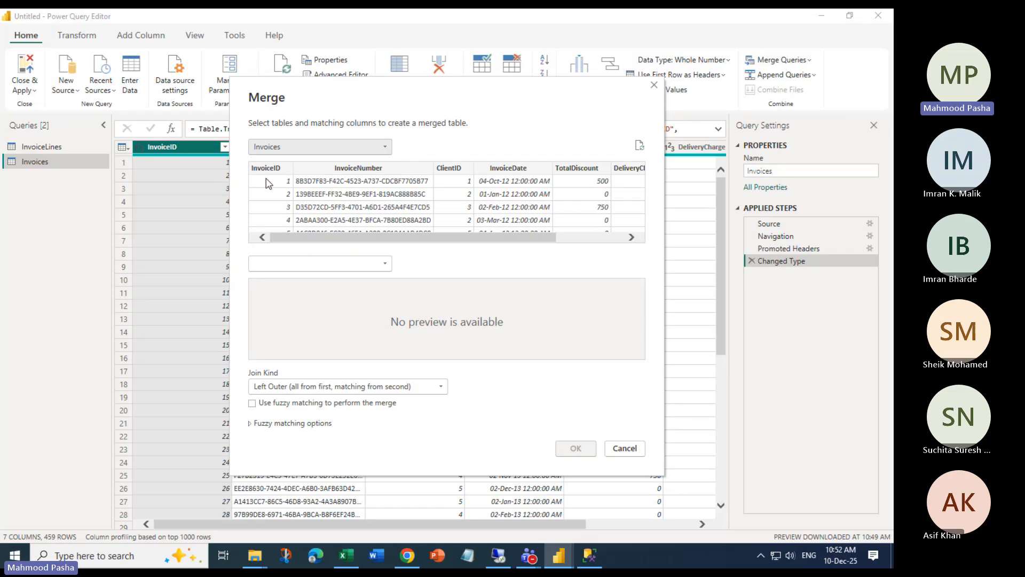
left_click(267, 167)
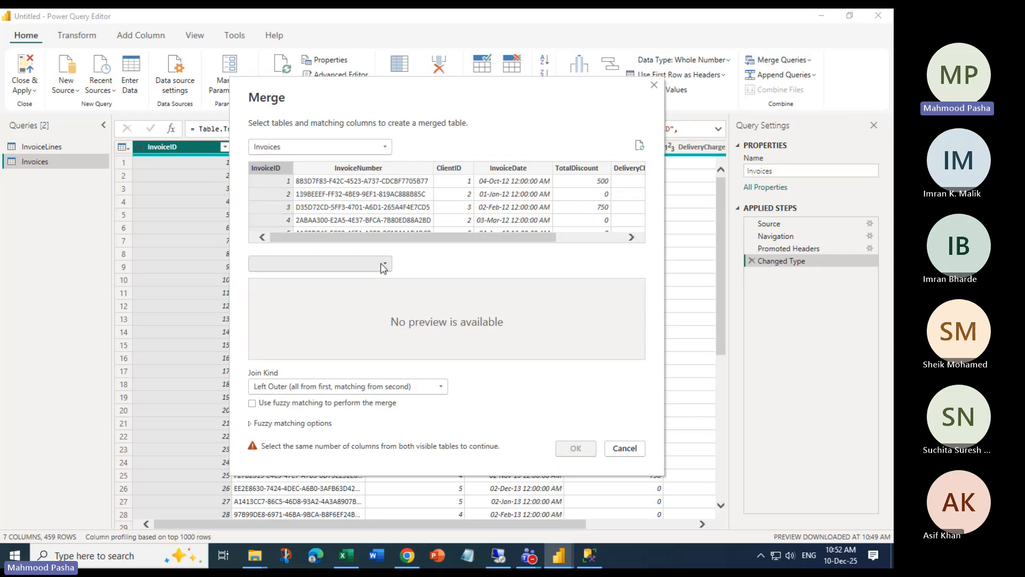
left_click(298, 263)
left_click(294, 273)
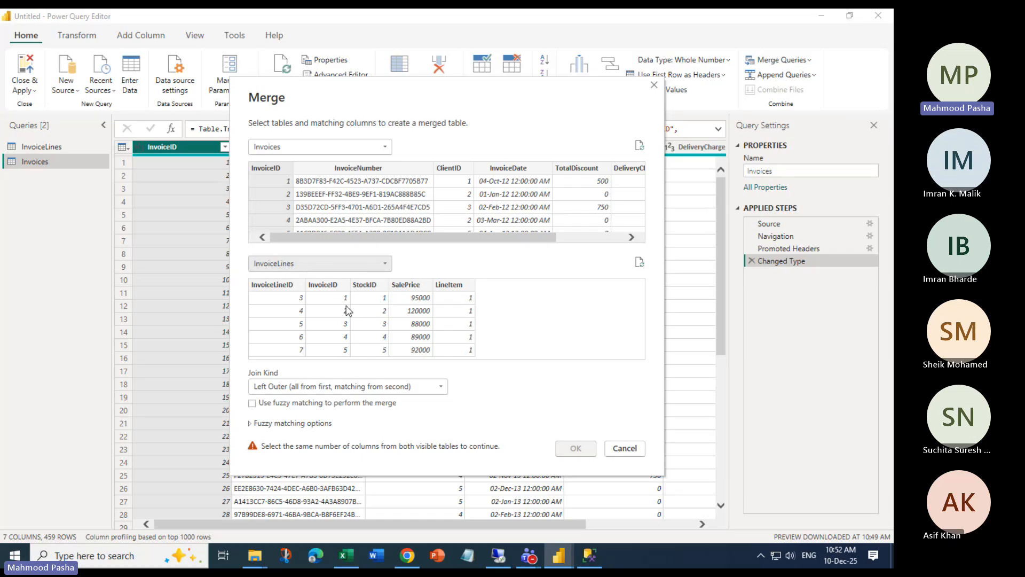
left_click(334, 287)
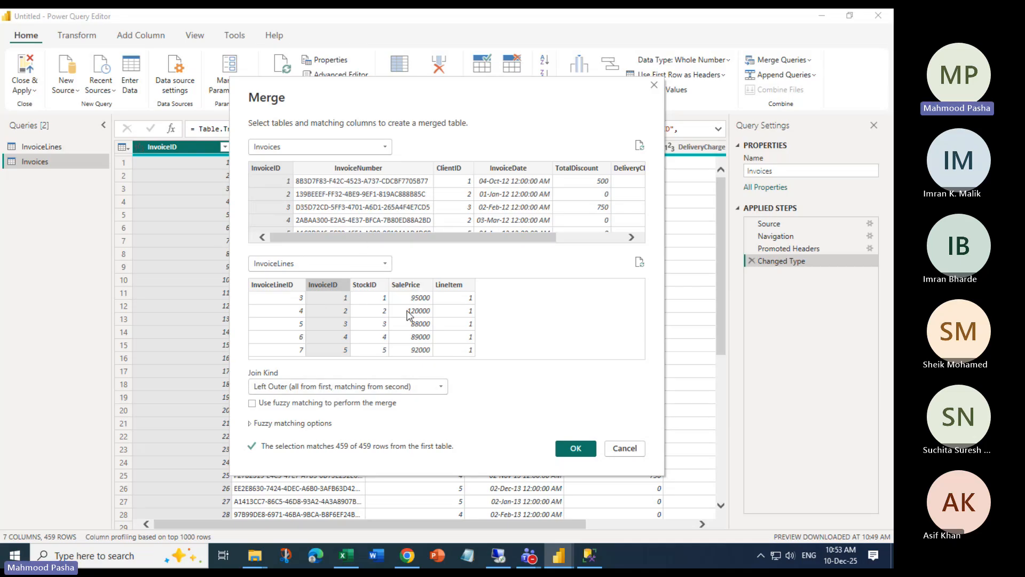
left_click_drag(412, 239, 515, 243)
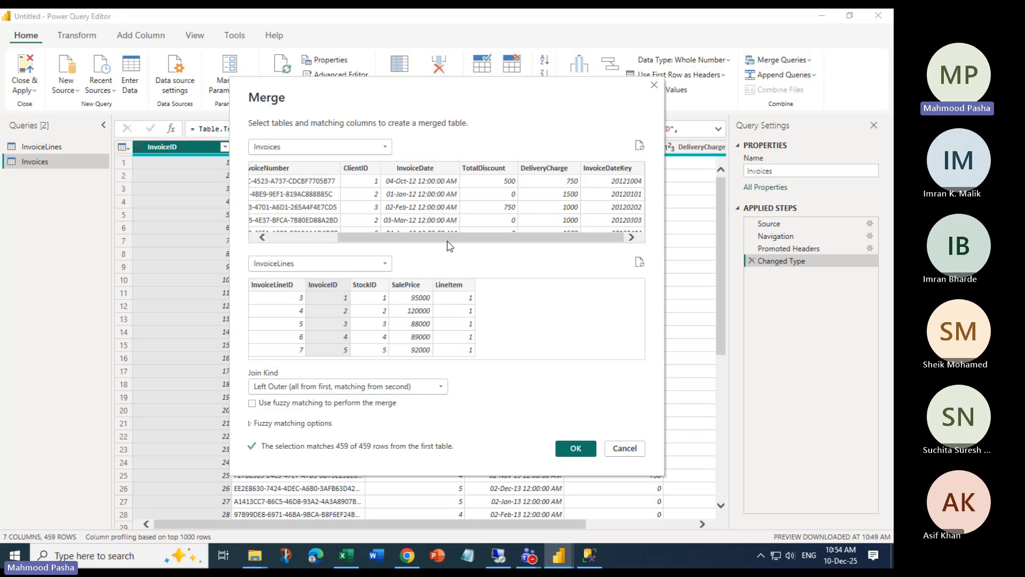
left_click_drag(448, 239, 357, 242)
Change the Invoices–InvoiceLines join kind to Inner, keeping only the 459 matching rows
left_click(440, 387)
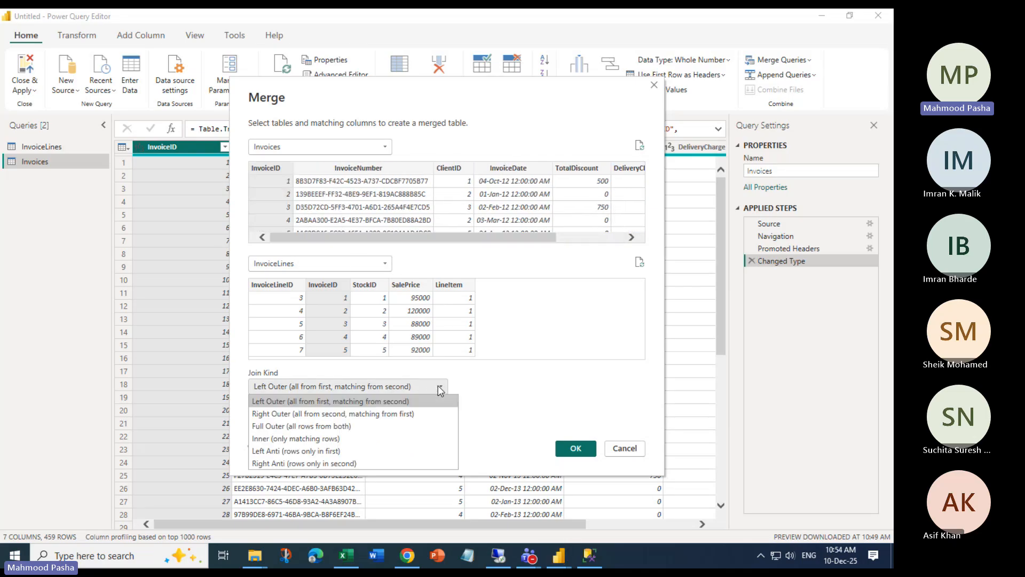
left_click(283, 437)
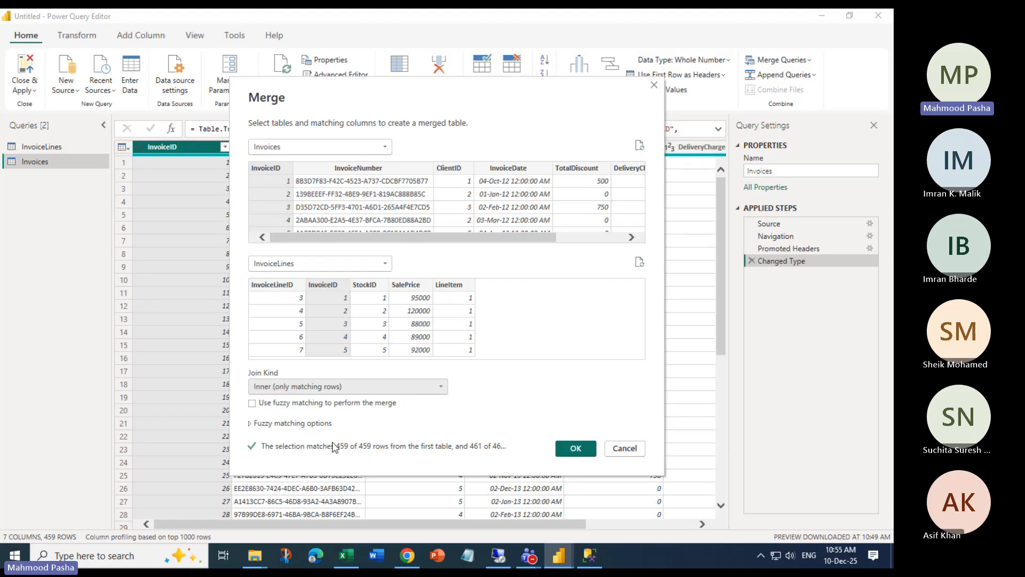
left_click(376, 386)
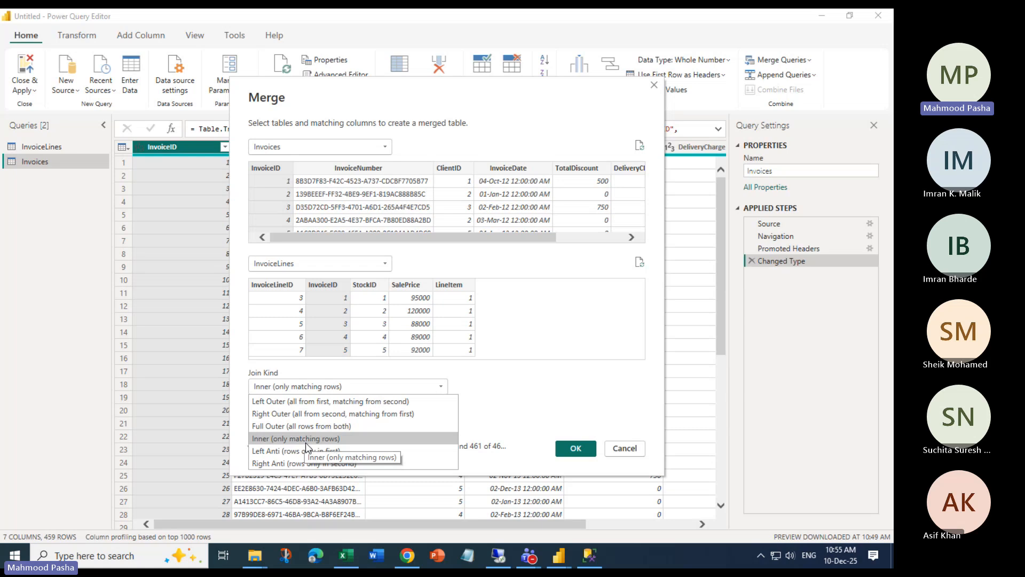
left_click(306, 439)
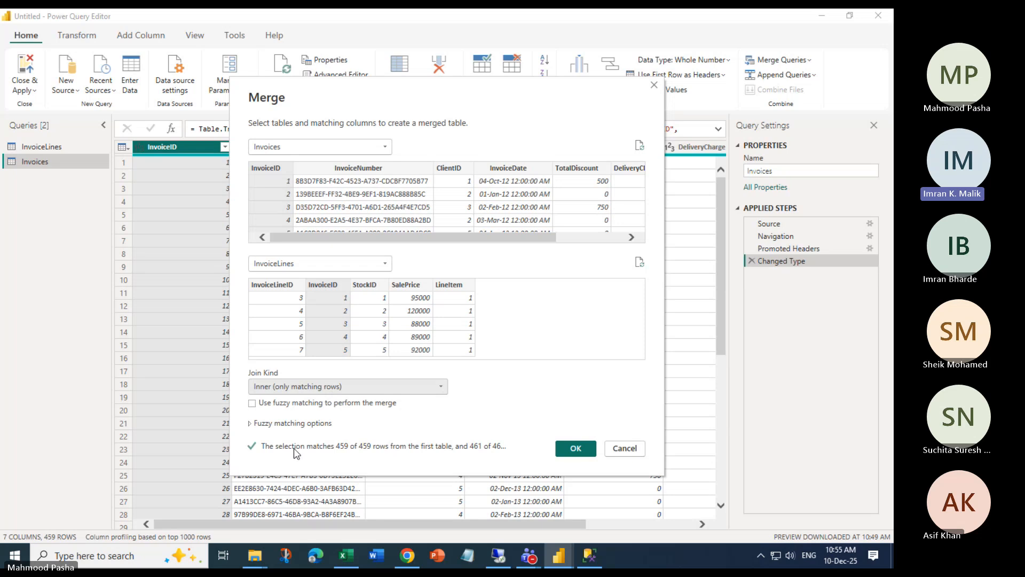
Leave fuzzy matching off and confirm the exact InvoiceID inner join, creating Merge1 with 459 rows
left_click(249, 424)
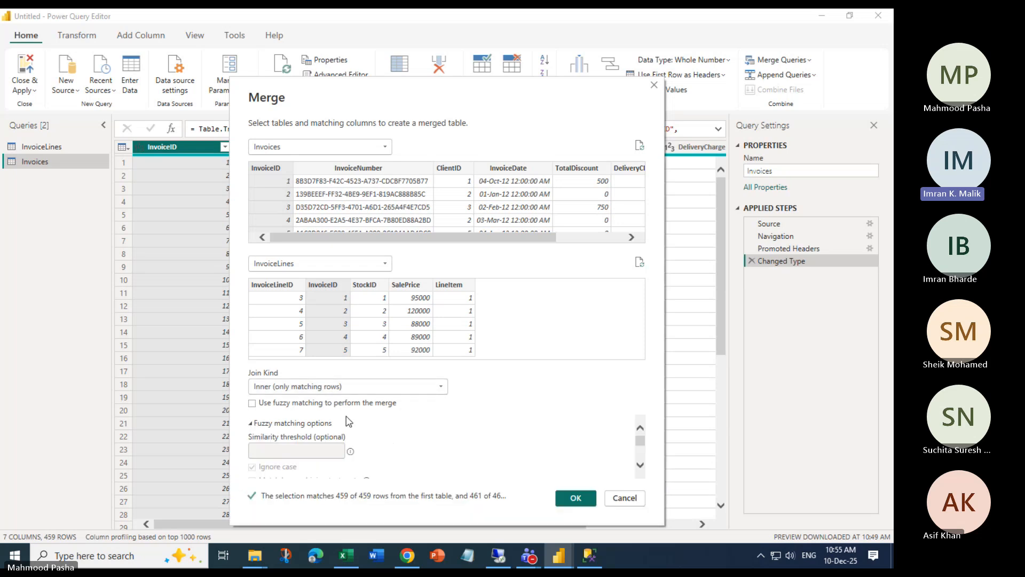
scroll(370, 421, "down", 1)
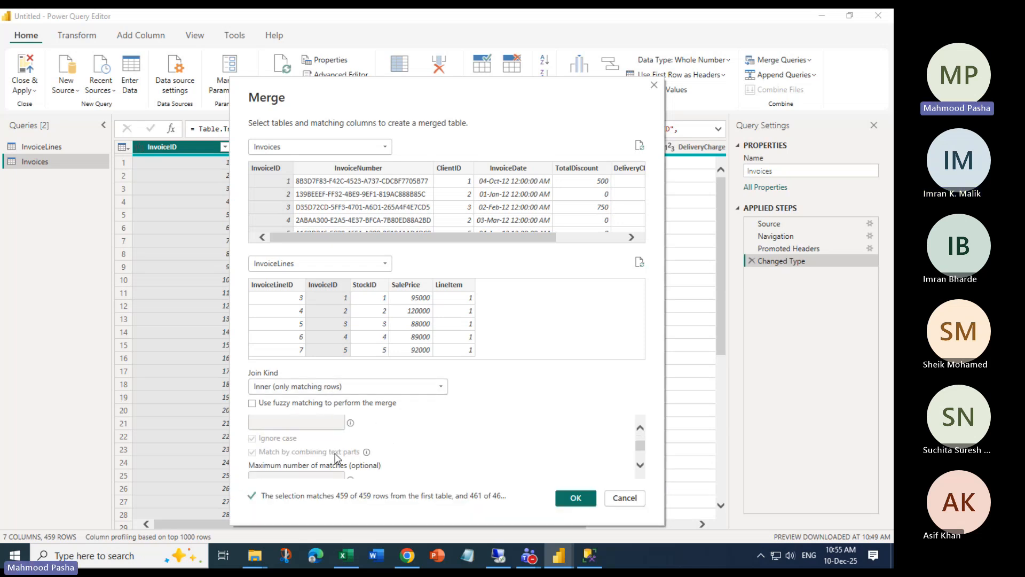
scroll(347, 433, "up", 1)
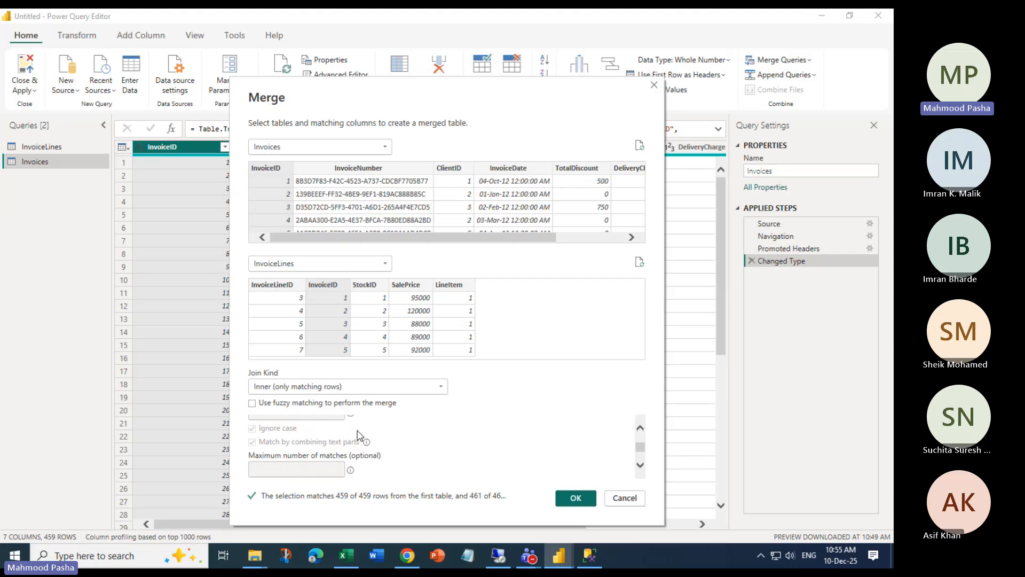
scroll(372, 438, "up", 1)
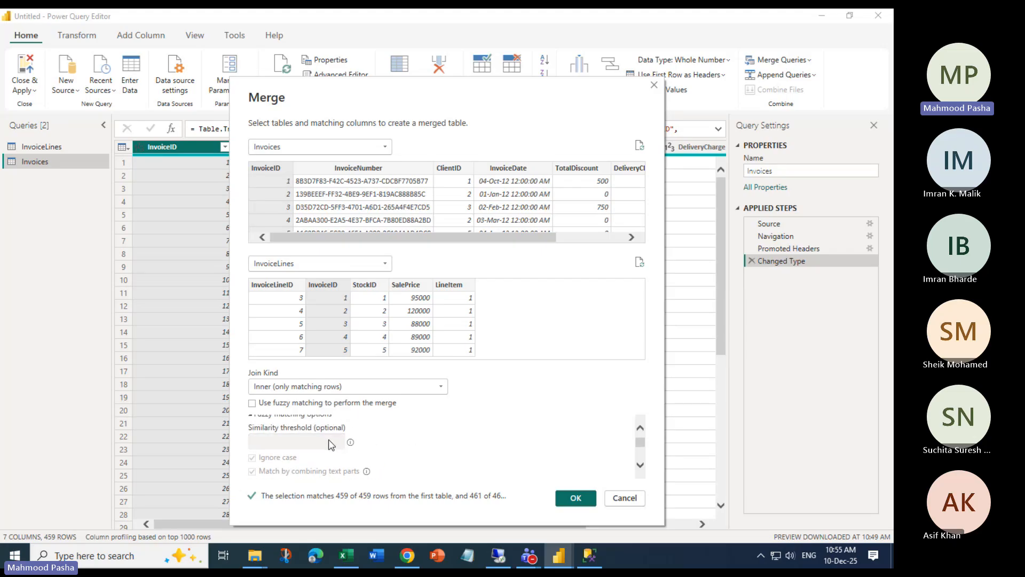
scroll(326, 442, "up", 1)
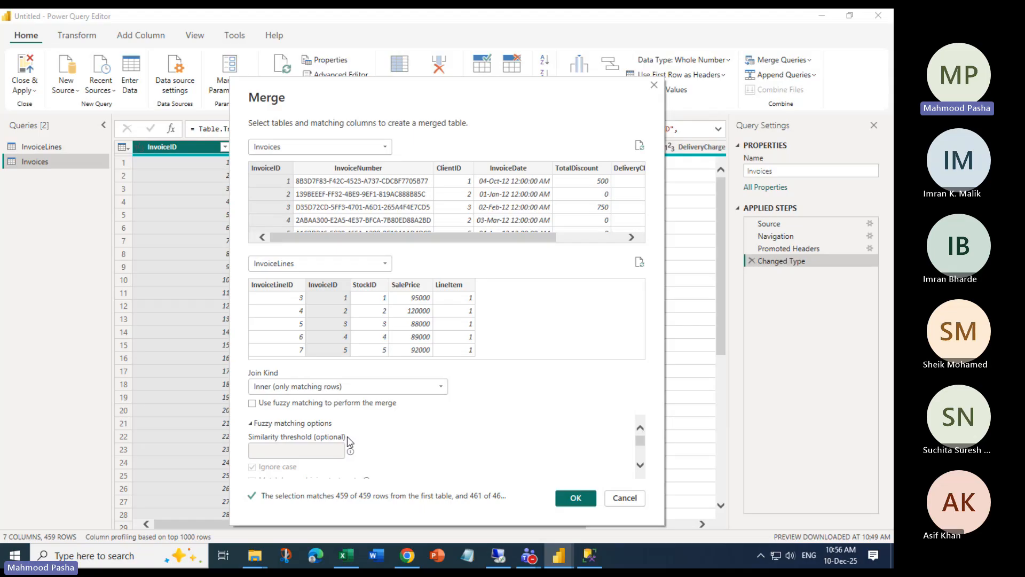
scroll(315, 476, "down", 1)
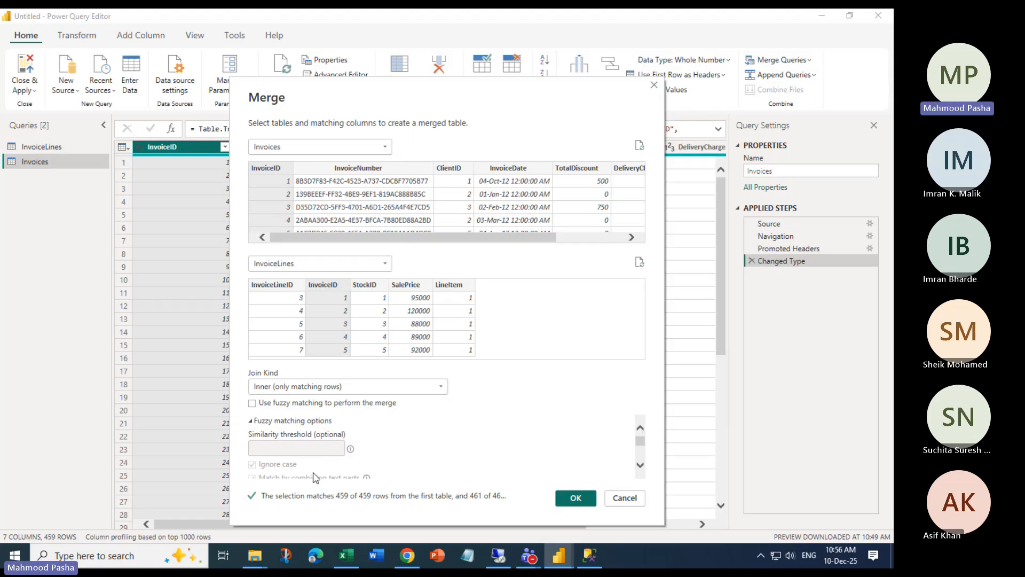
scroll(315, 477, "down", 1)
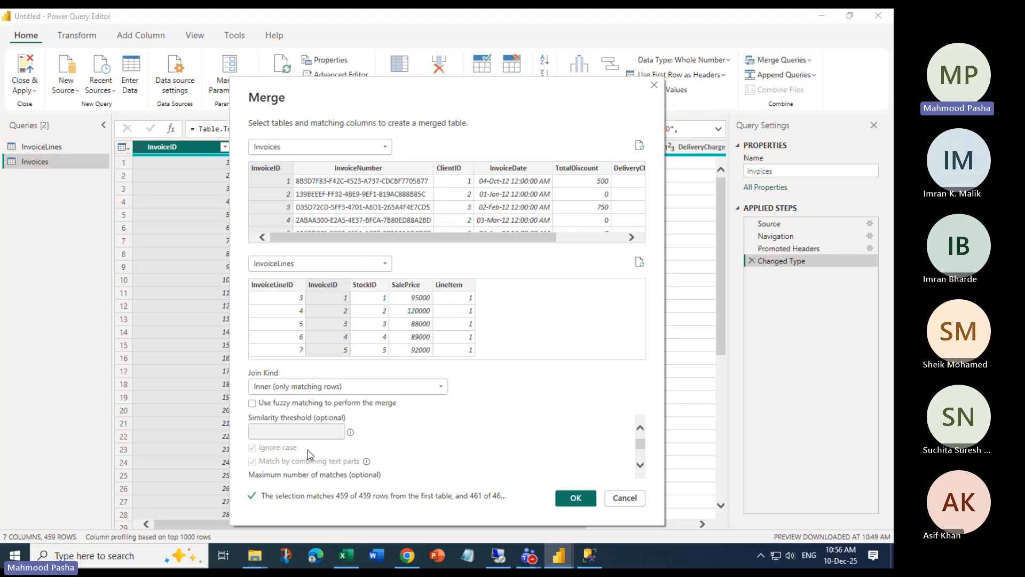
left_click(252, 402)
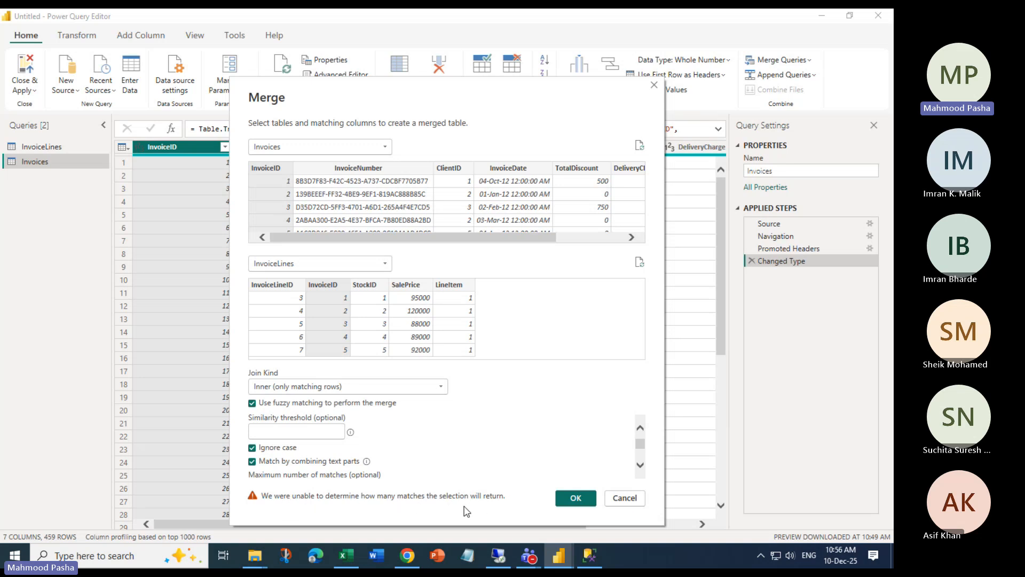
scroll(346, 449, "down", 1)
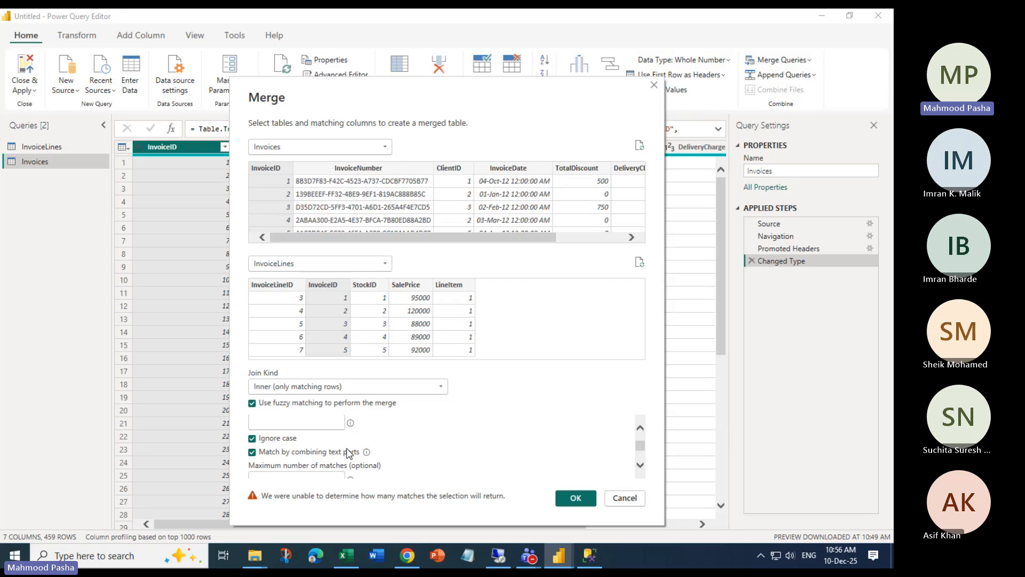
scroll(374, 454, "up", 1)
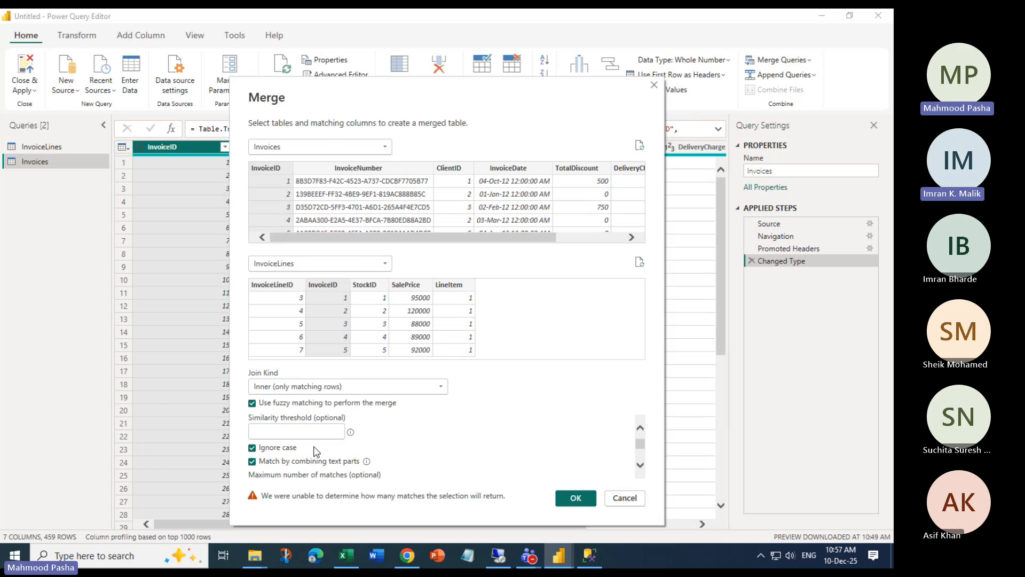
left_click(253, 404)
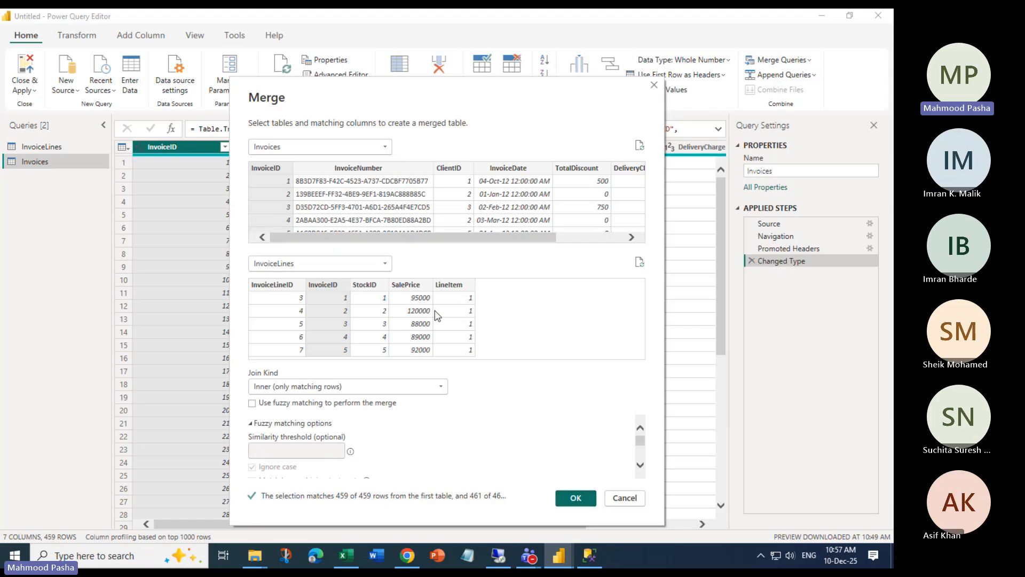
left_click(575, 498)
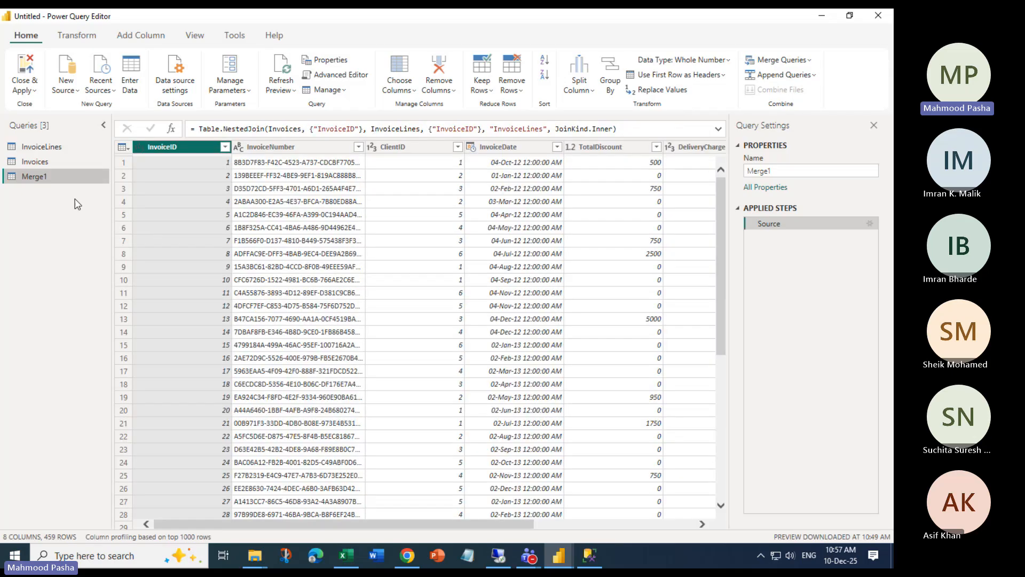
Set the InvoiceLines column to aggregate only Sum of SalePrice, with all other columns cleared
left_click_drag(431, 521, 591, 520)
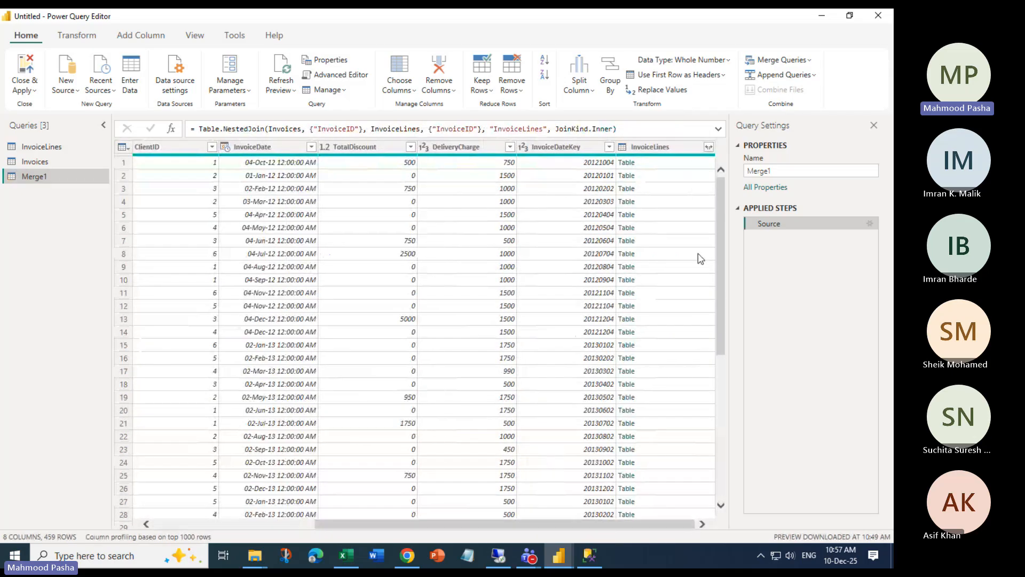
left_click(708, 147)
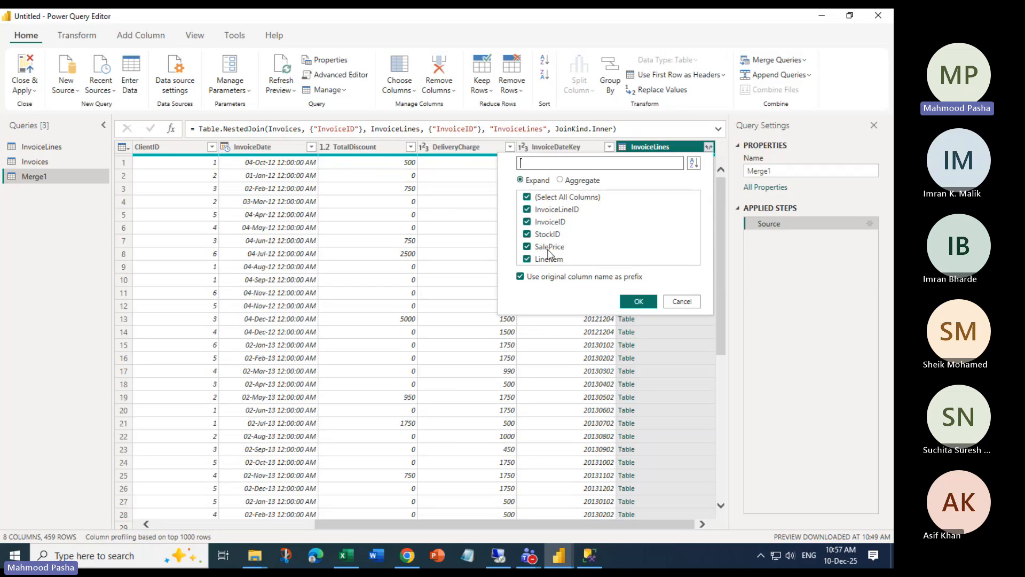
left_click(527, 199)
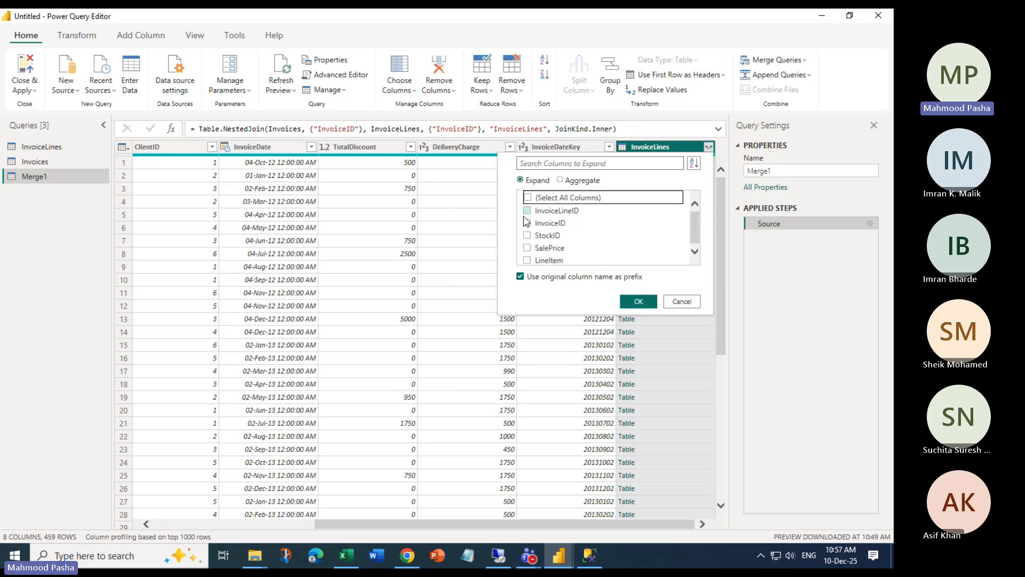
left_click(559, 180)
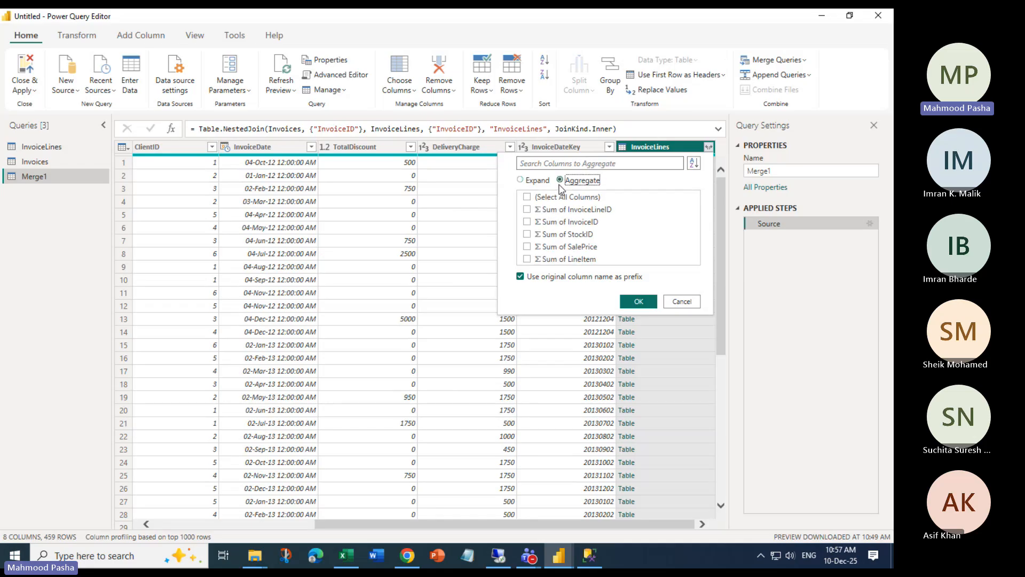
left_click(527, 247)
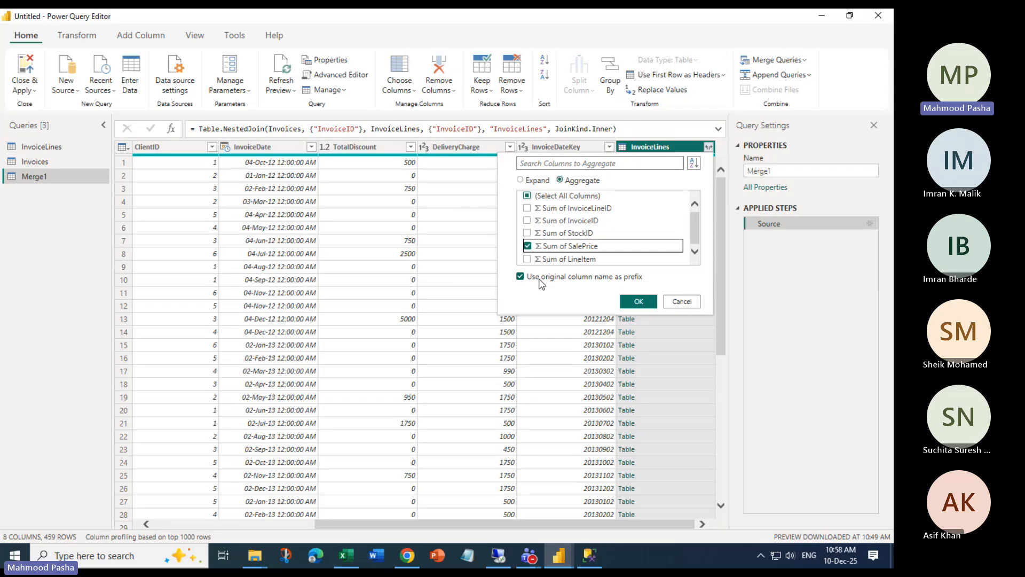
Apply the Sum of InvoiceLines.SalePrice aggregation and inspect the first invoice's record in the preview pane
left_click(638, 302)
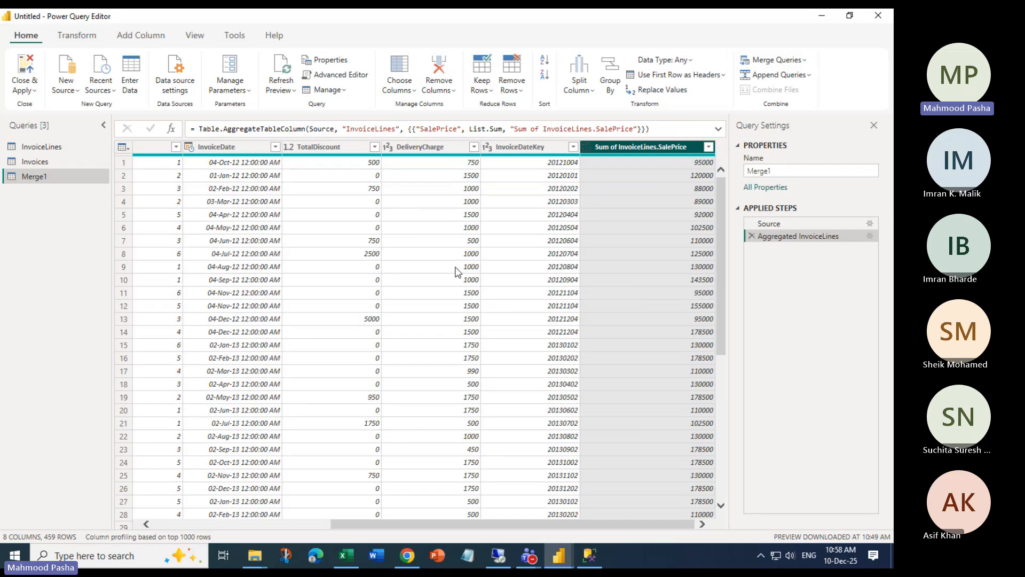
left_click_drag(524, 521, 285, 530)
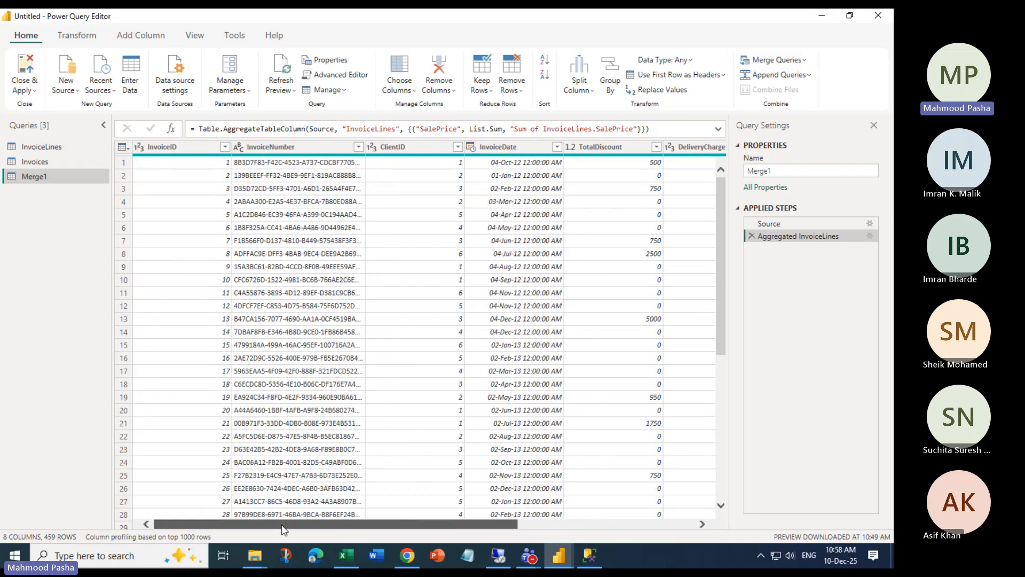
left_click(206, 163)
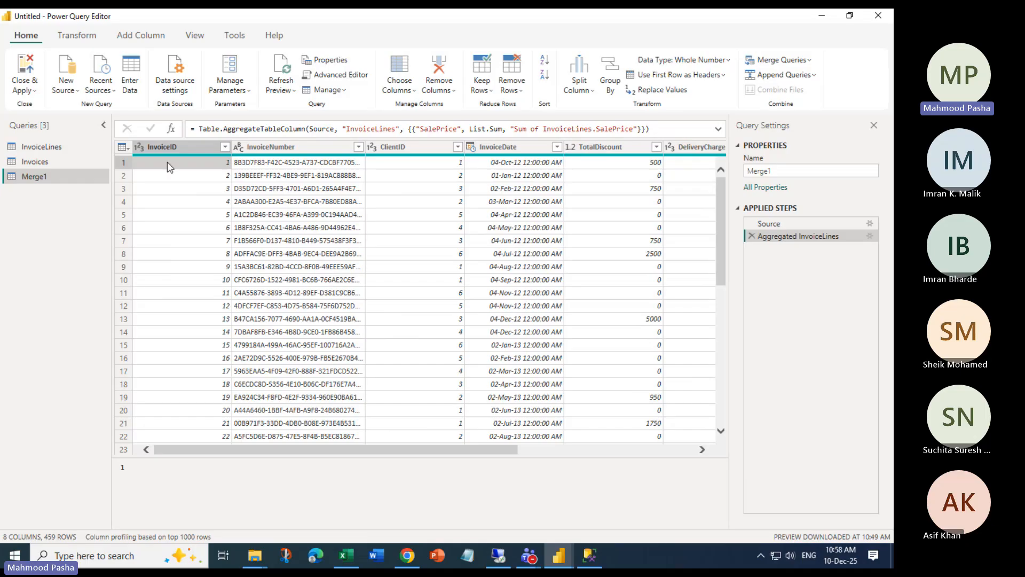
left_click(123, 162)
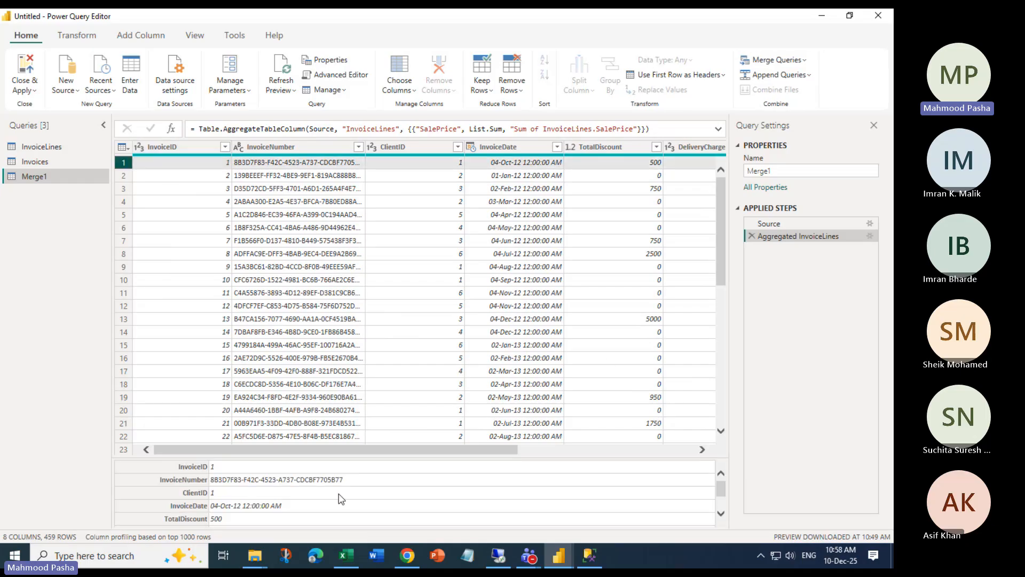
scroll(342, 499, "down", 2)
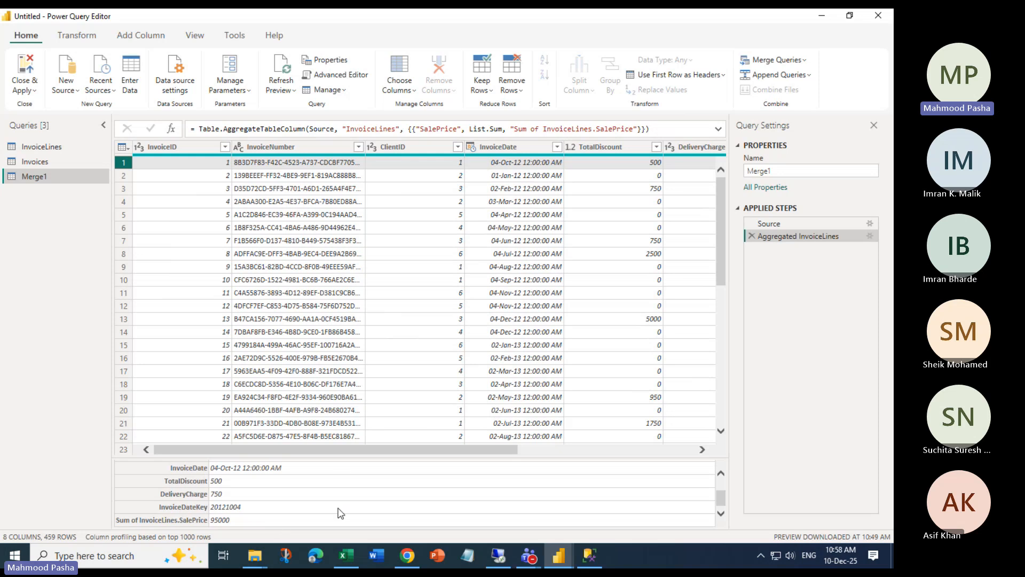
left_click_drag(351, 449, 636, 455)
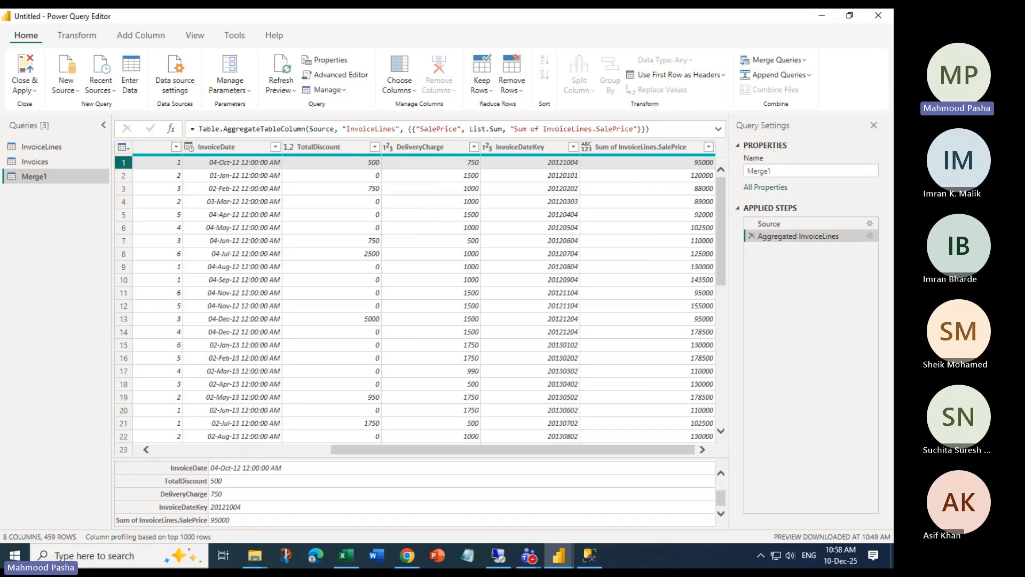
key("alt+Tab")
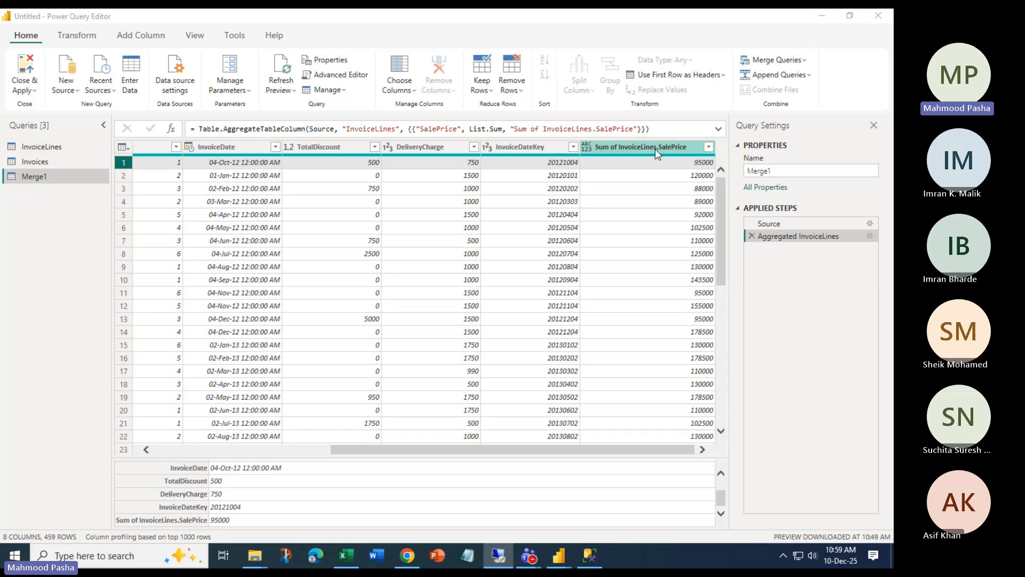
Close Power Query Editor without applying and discard all pending query changes
left_click(878, 16)
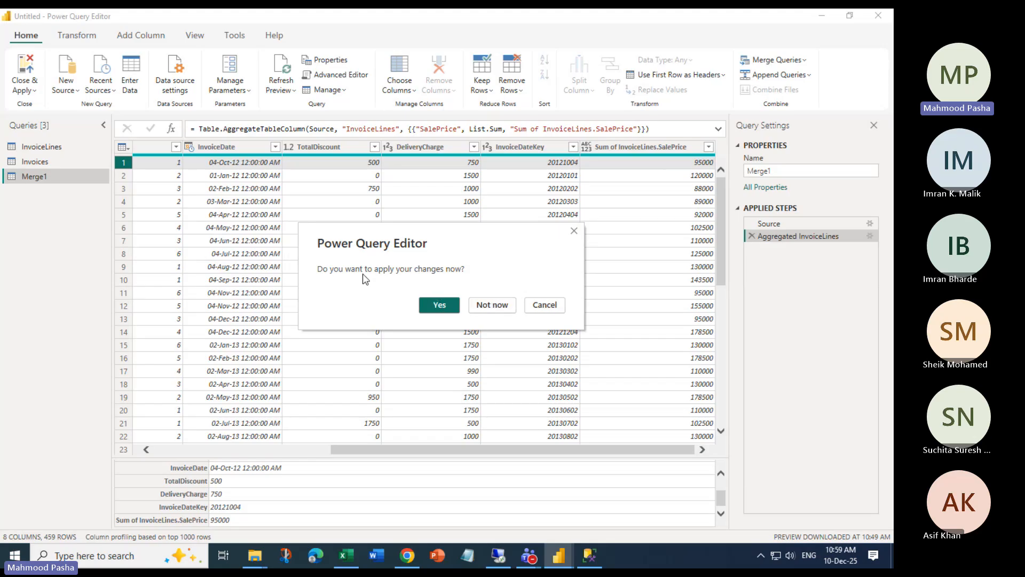
left_click(482, 304)
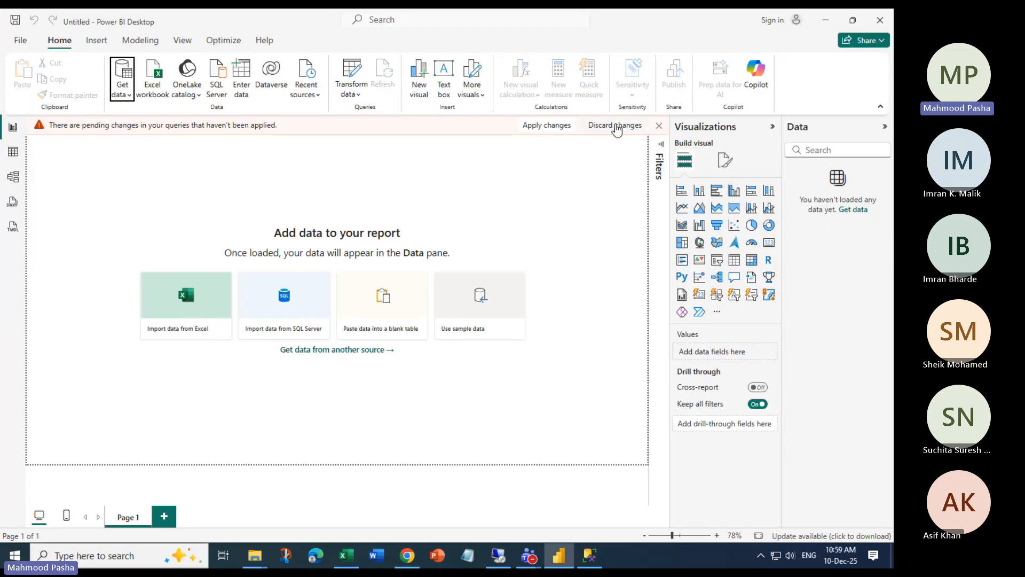
left_click(616, 126)
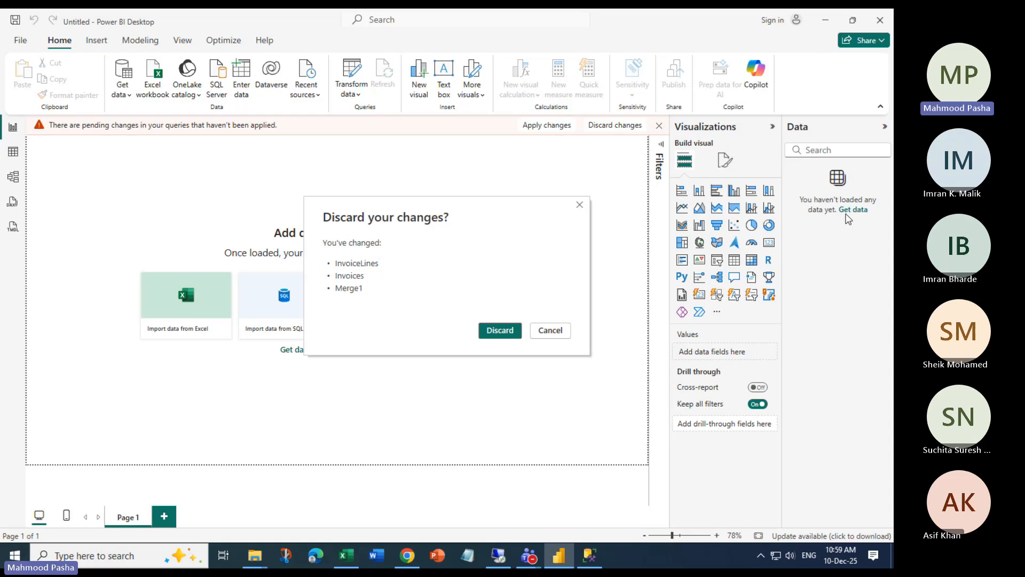
left_click(497, 332)
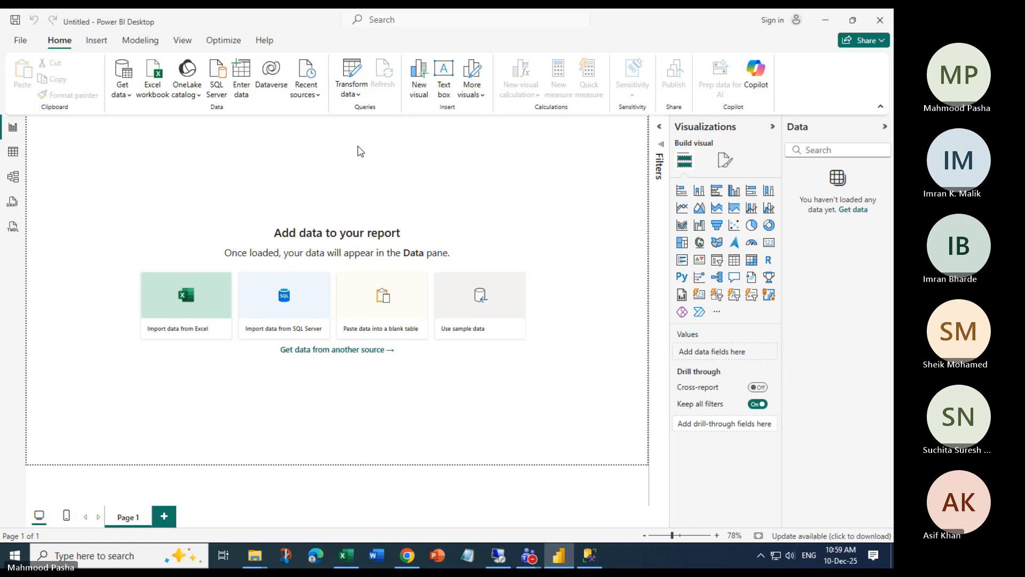
left_click(155, 87)
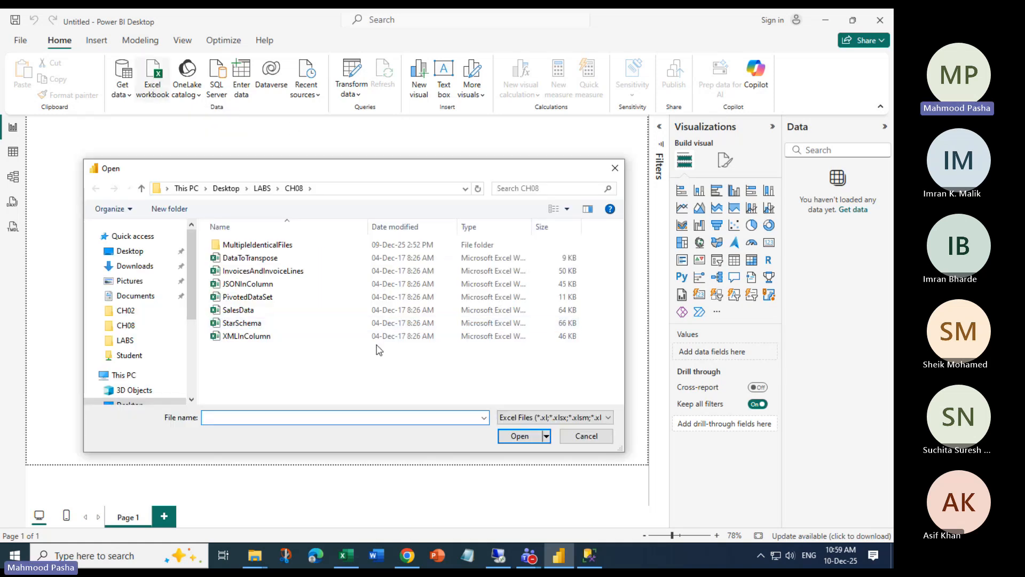
Open StarSchema.xlsx from LABS\CH08 to list its Geography and Sales tables in the Navigator
left_click(248, 326)
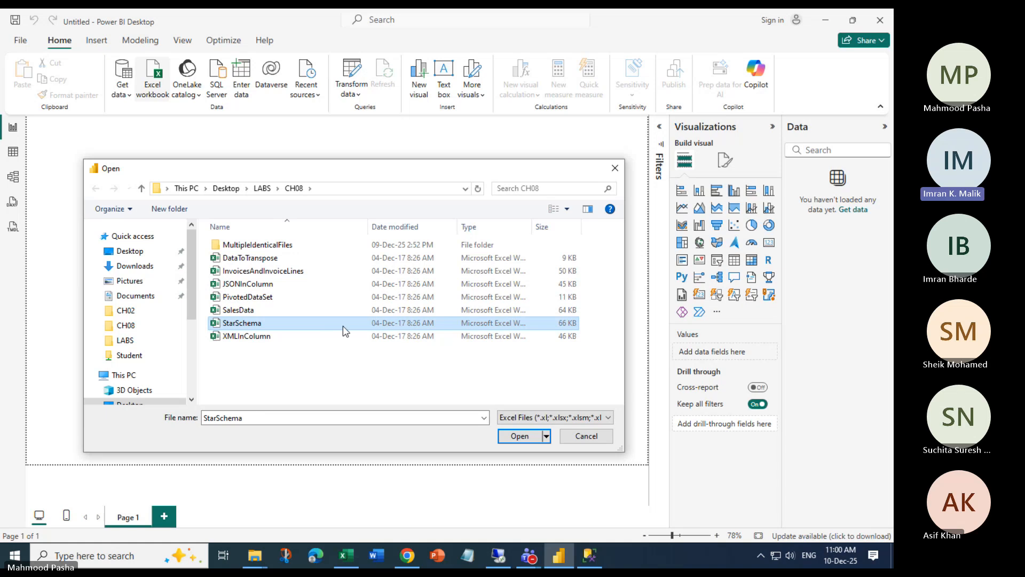
left_click(520, 433)
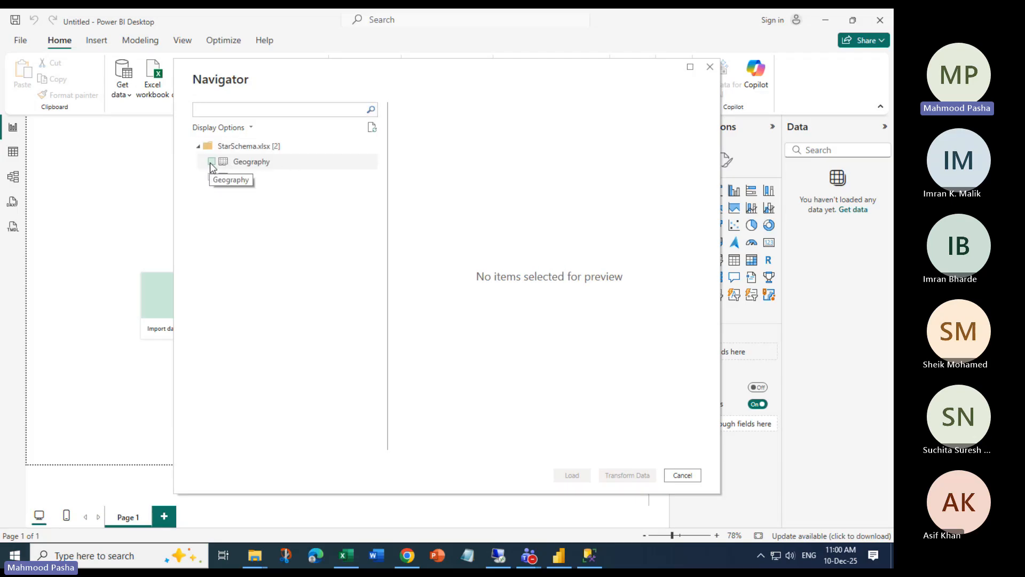
Select the Geography and Sales tables and load them into Power Query Editor via Transform Data
left_click(211, 163)
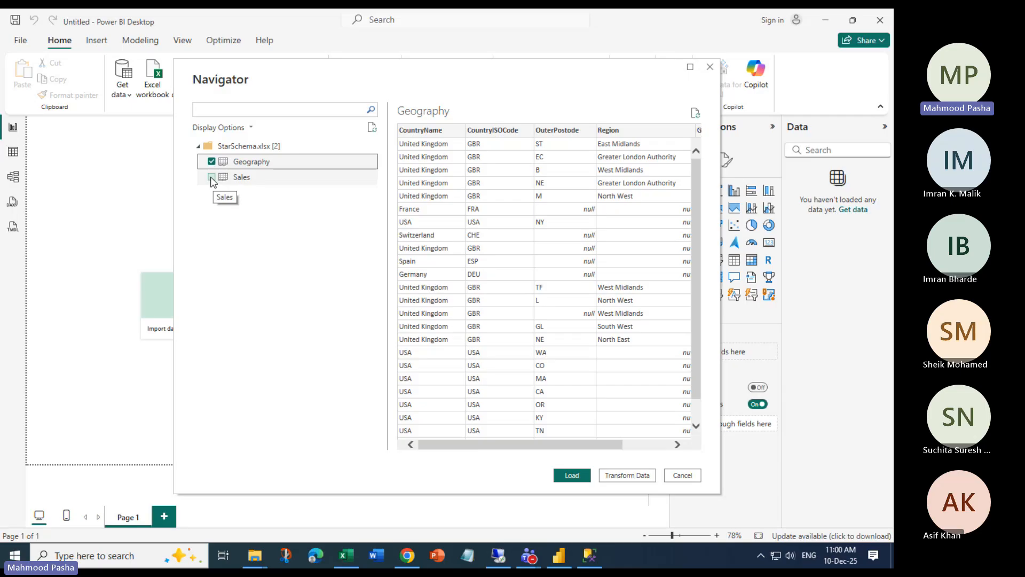
left_click(212, 180)
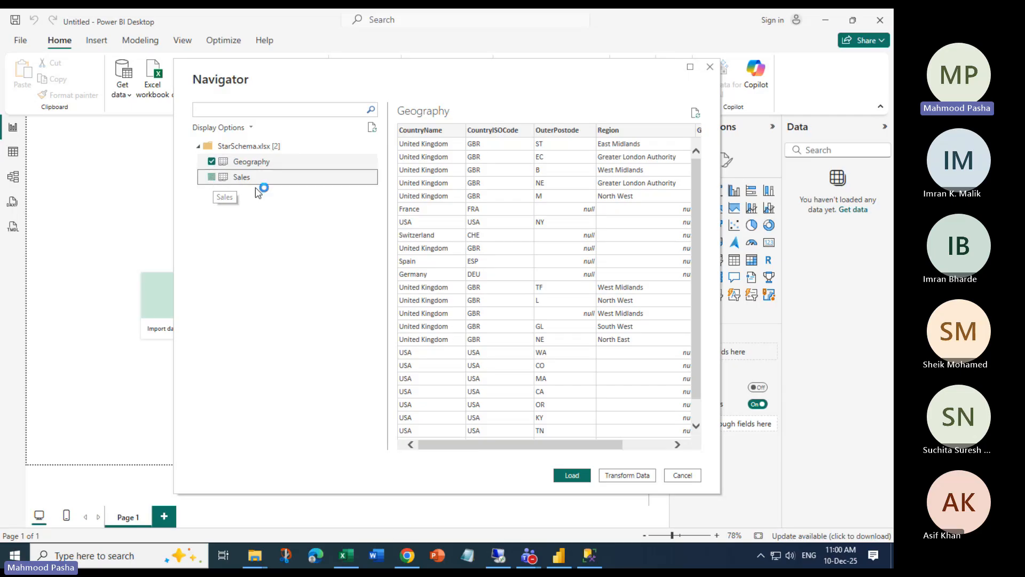
left_click(628, 472)
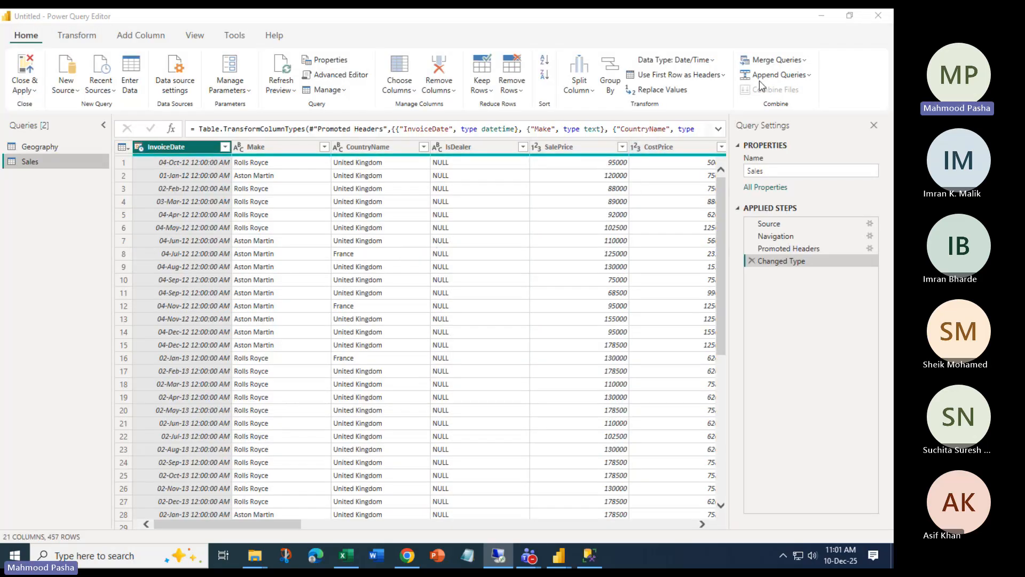
Start a Merge Queries operation from the Home tab with Sales as the first table
left_click(805, 61)
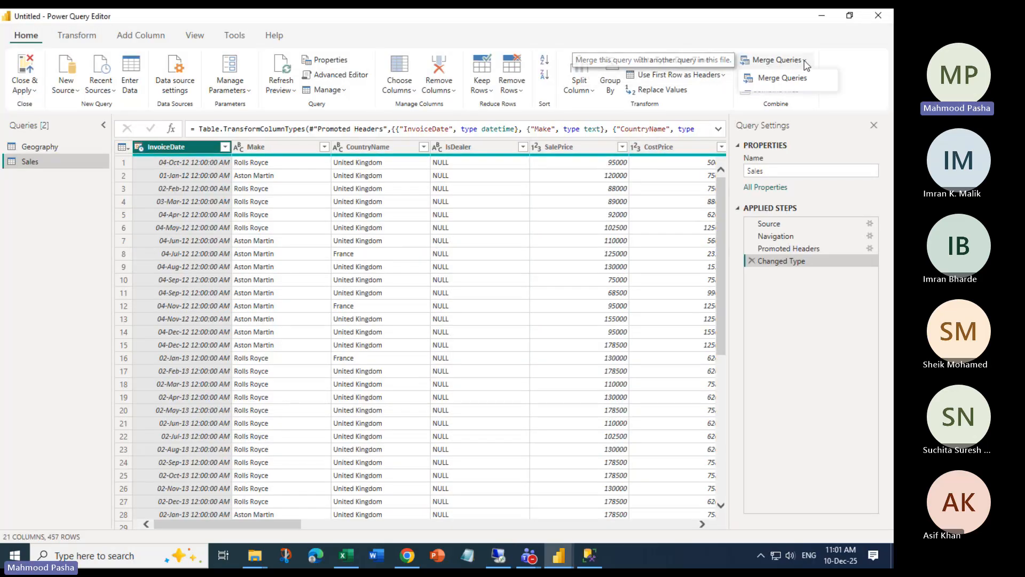
left_click(863, 71)
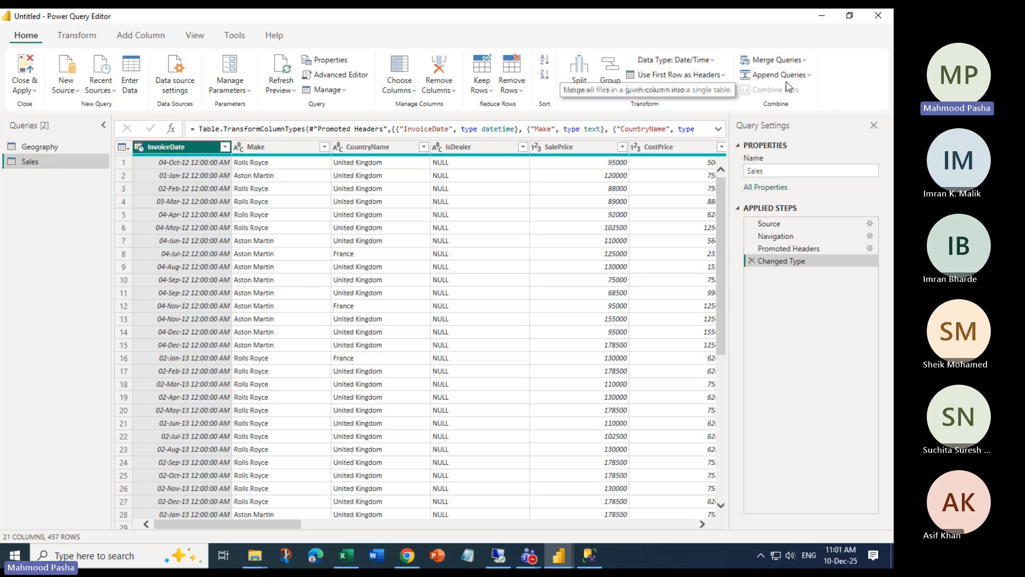
left_click(804, 61)
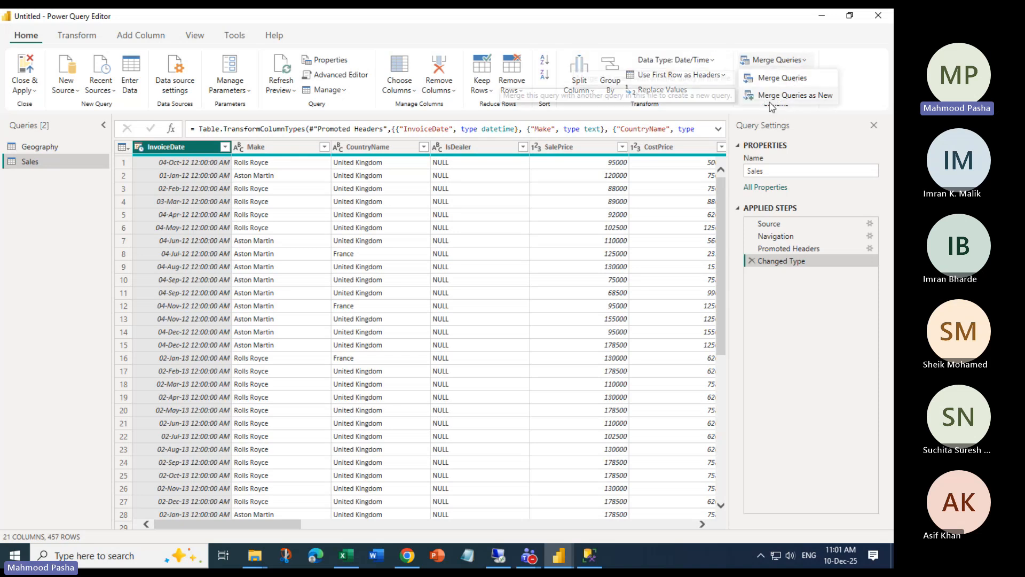
left_click(792, 96)
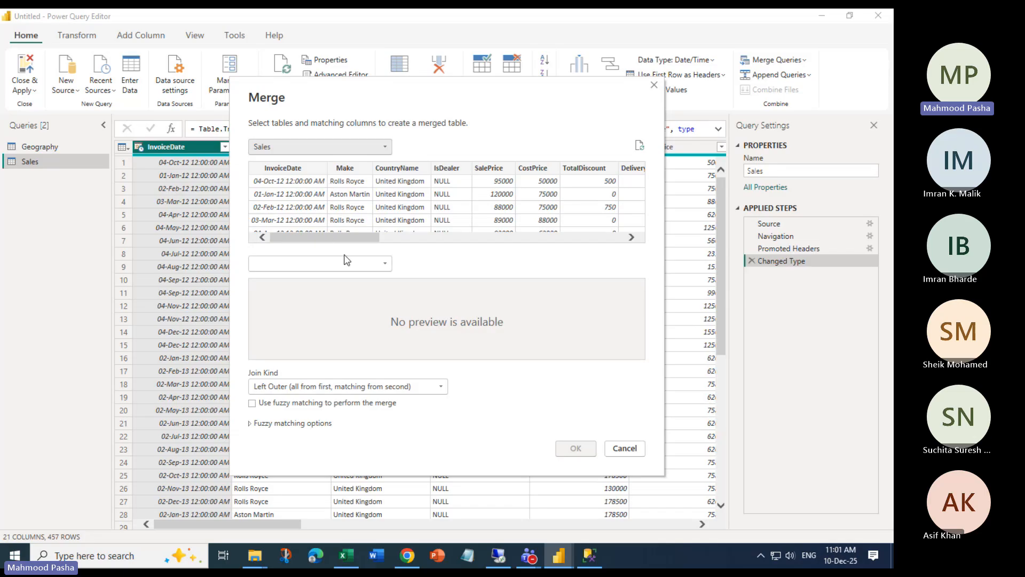
Choose Geography as the second table and pick CountryName as the first Sales matching column
left_click(373, 265)
left_click(315, 278)
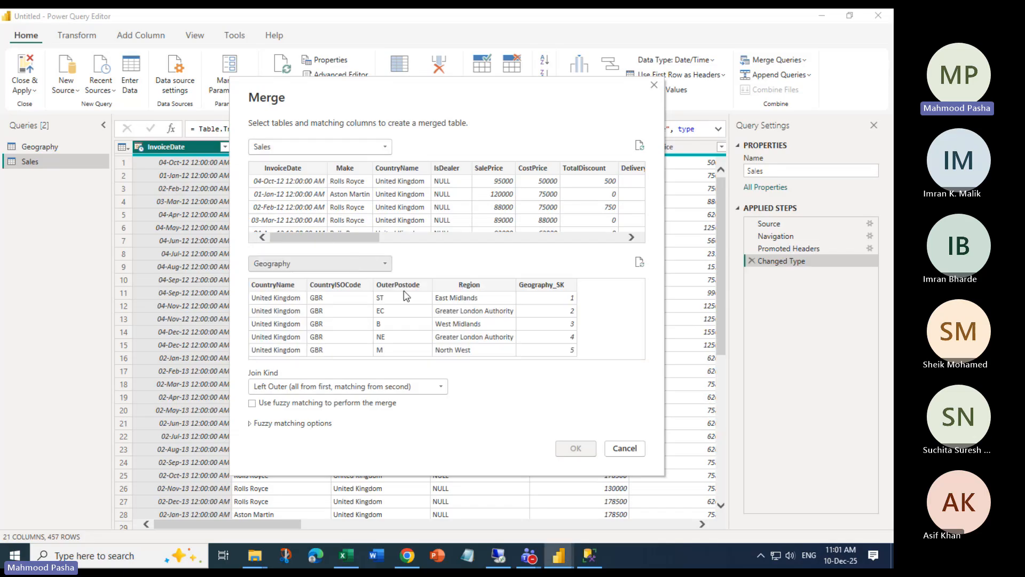
left_click_drag(350, 240, 611, 239)
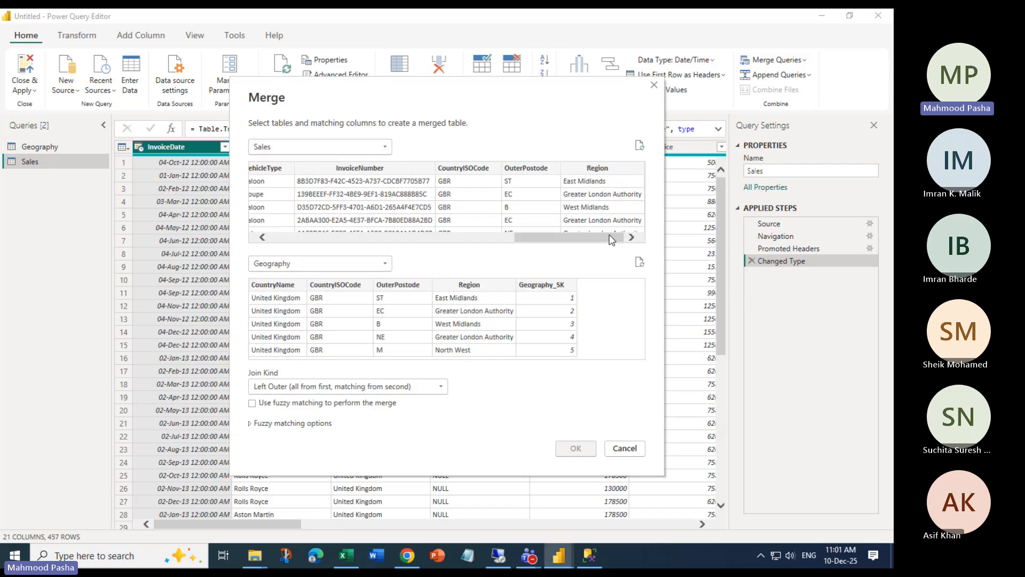
left_click(613, 170)
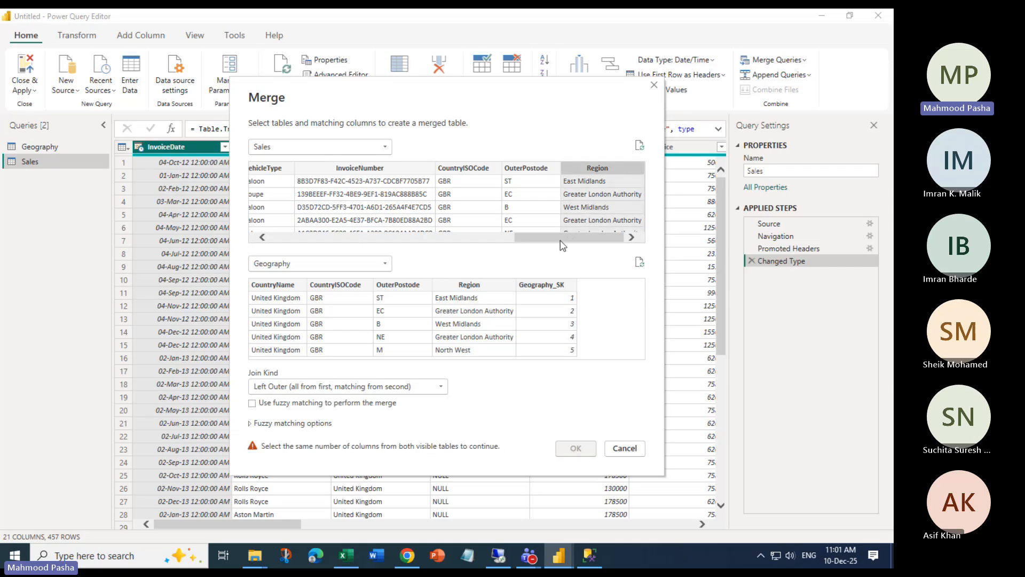
left_click_drag(559, 238, 308, 251)
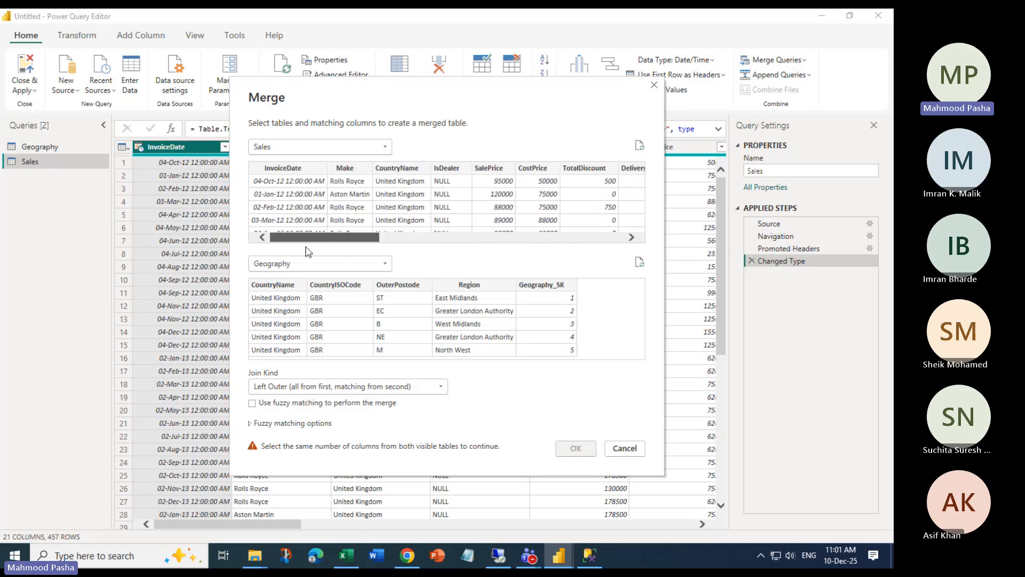
left_click(404, 167)
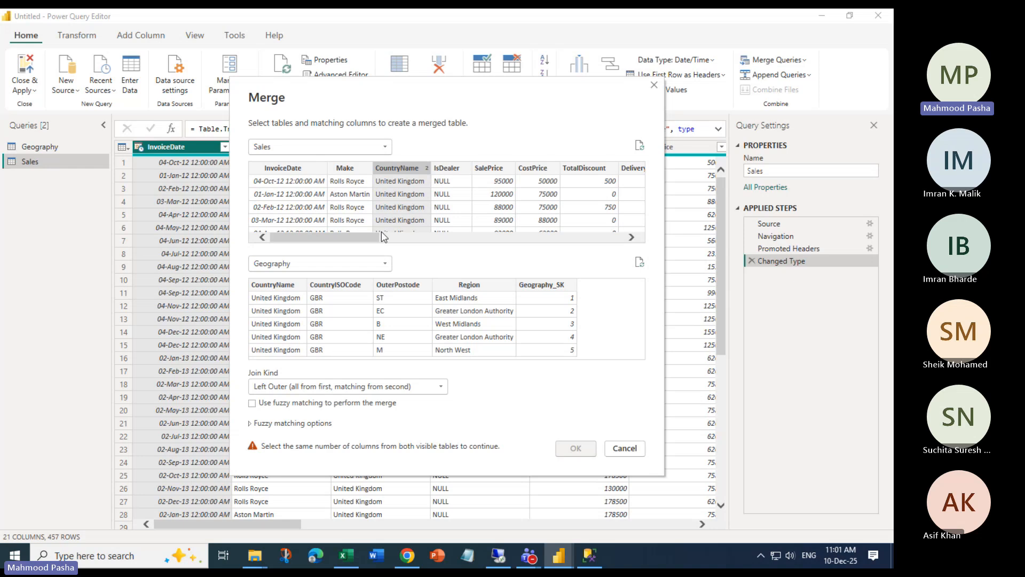
left_click(444, 198)
left_click(405, 170)
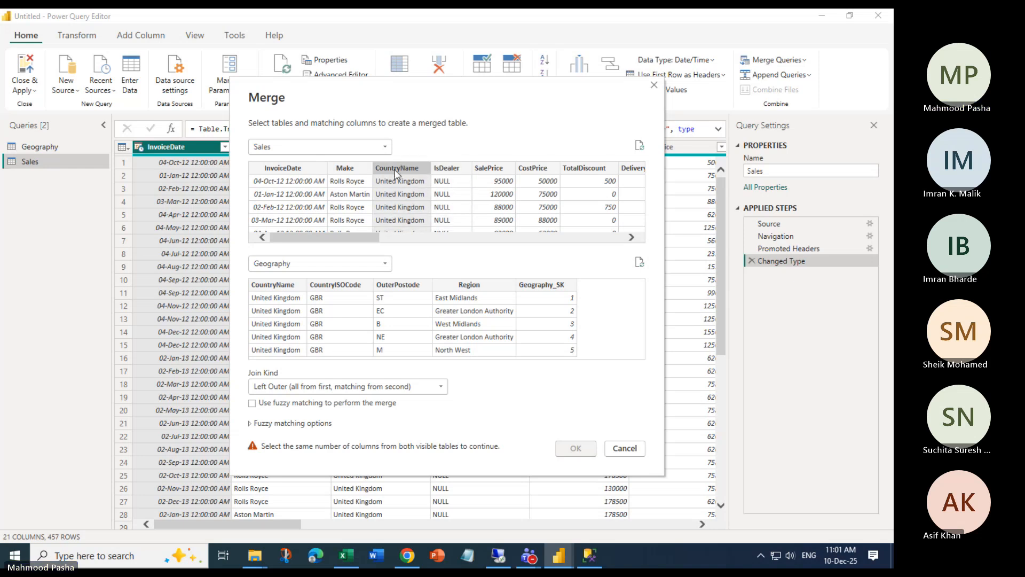
Match Sales CountryName and Region to Geography CountryName and Region, giving 209 of 457 matches
left_click(346, 231)
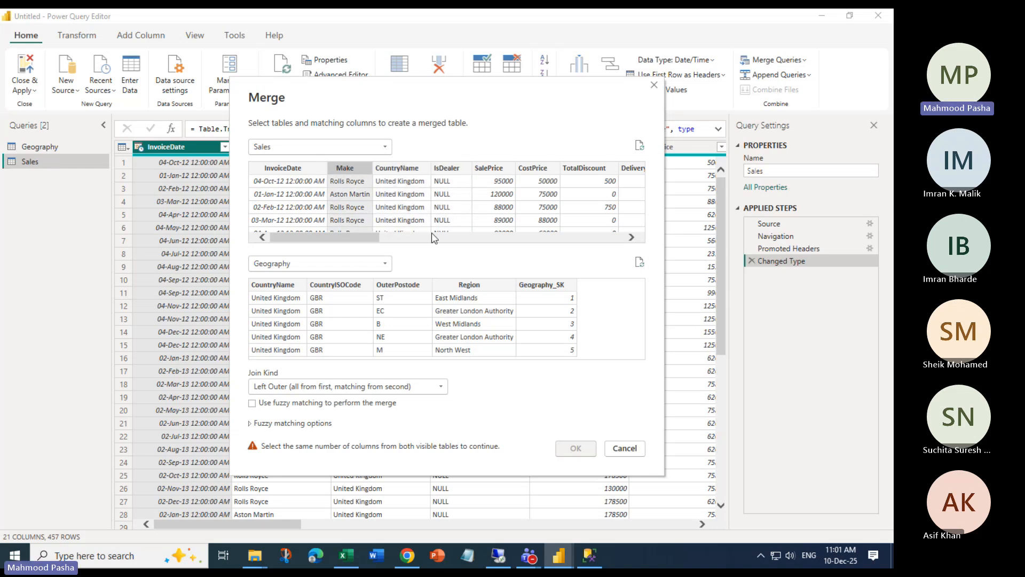
left_click(398, 188)
left_click_drag(345, 243, 615, 235)
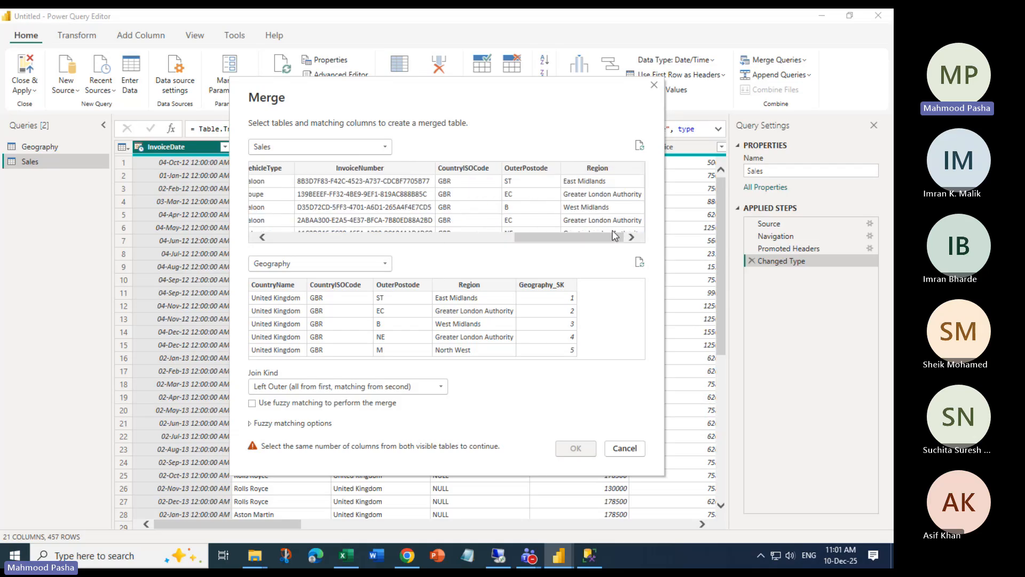
left_click(614, 170, "ctrl")
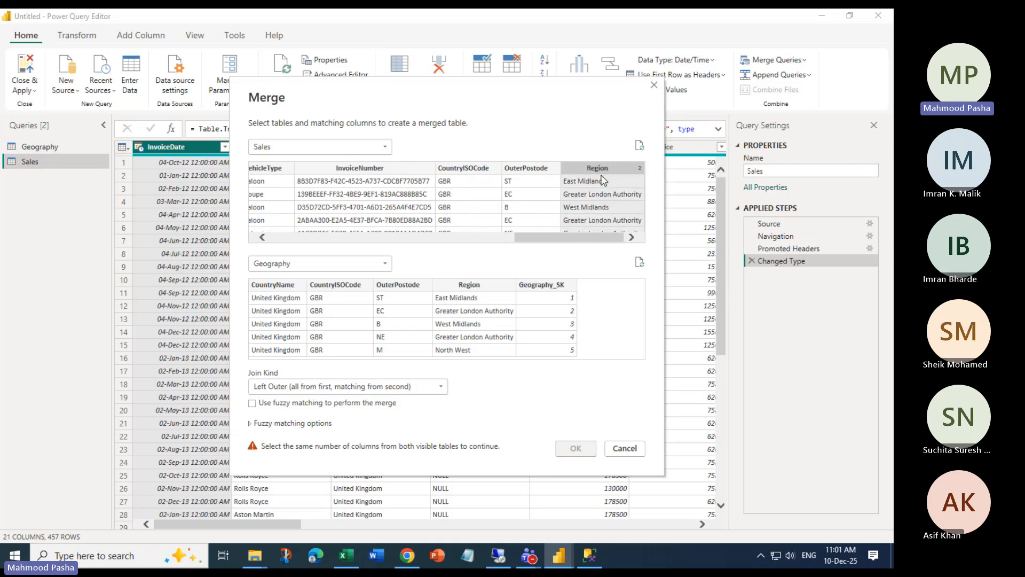
left_click(283, 284)
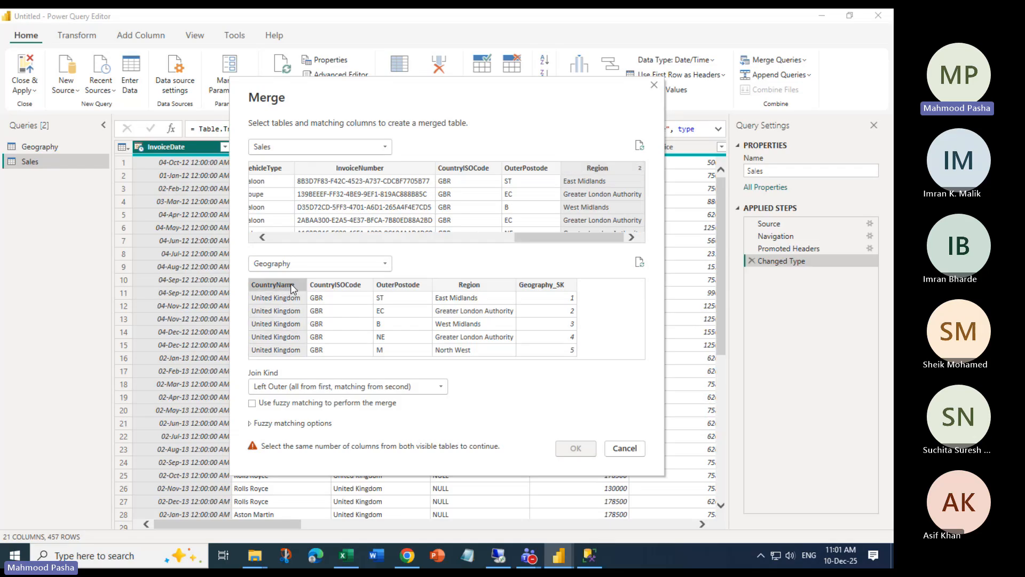
left_click(487, 289, "ctrl")
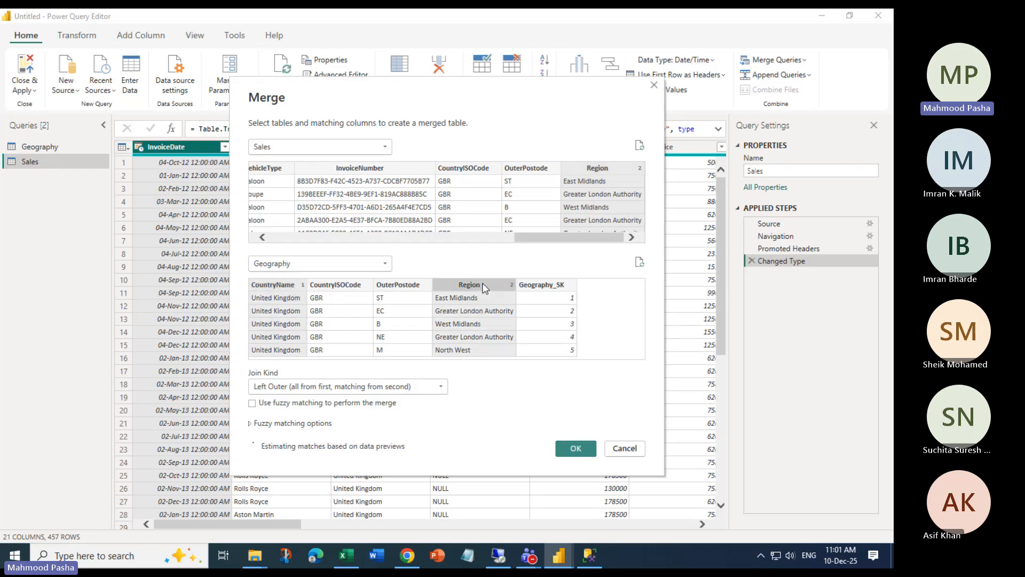
Set the Sales–Geography join kind to Inner and turn on fuzzy matching, still 209 of 457 matches
left_click(442, 385)
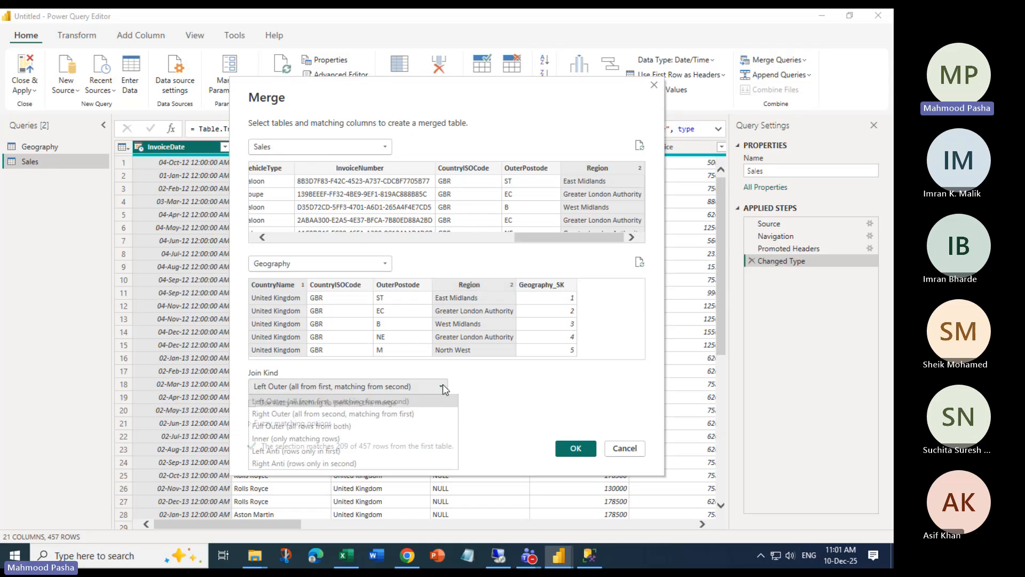
left_click(292, 440)
left_click(253, 422)
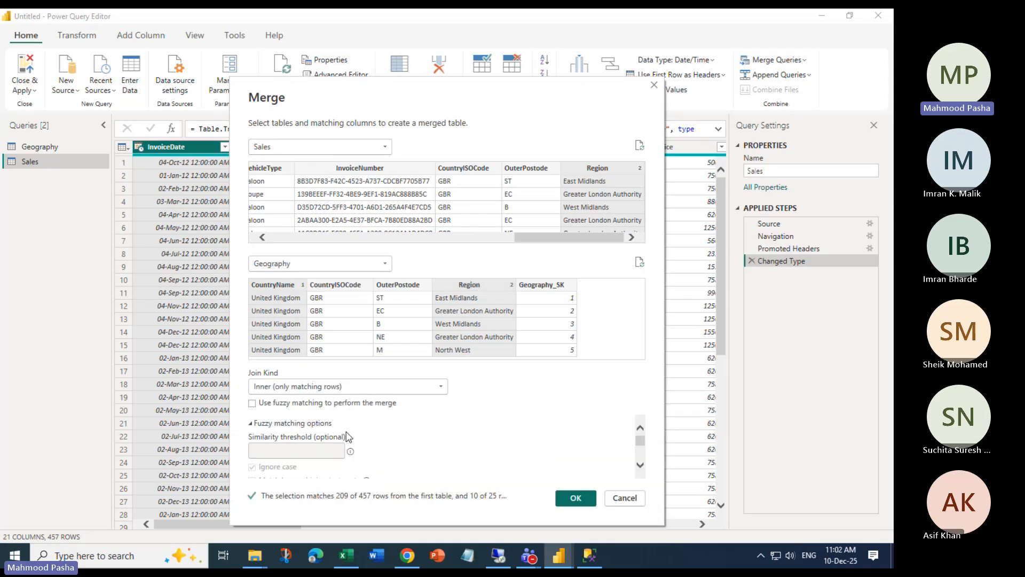
scroll(348, 437, "down", 1)
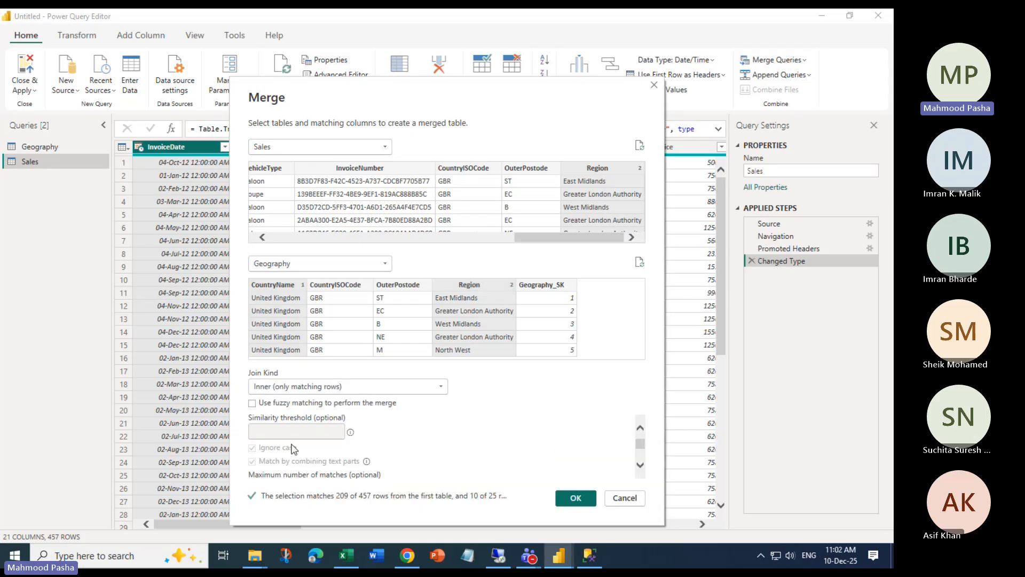
left_click(252, 404)
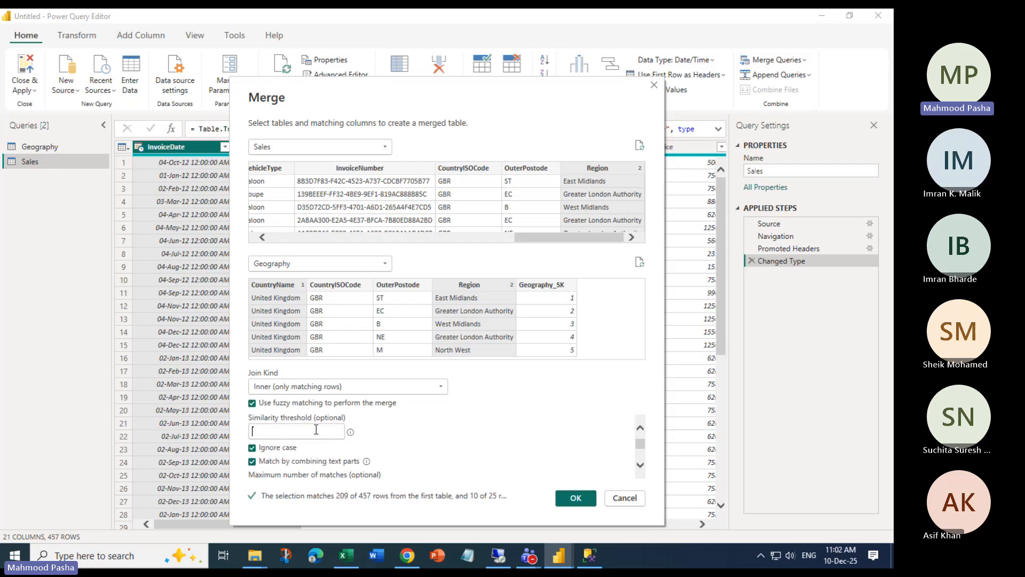
mouse_move(351, 432)
left_click(252, 403)
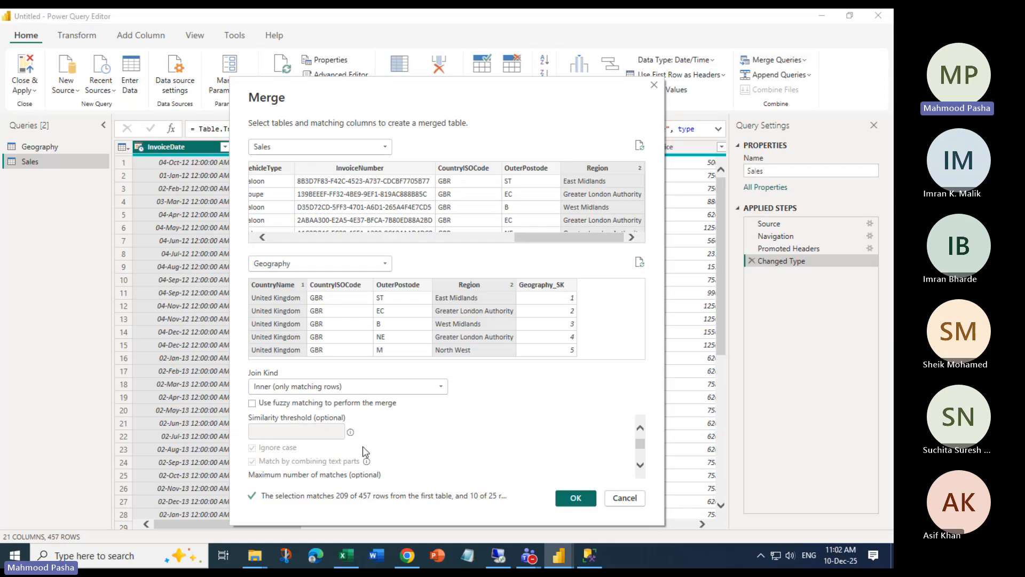
left_click(252, 403)
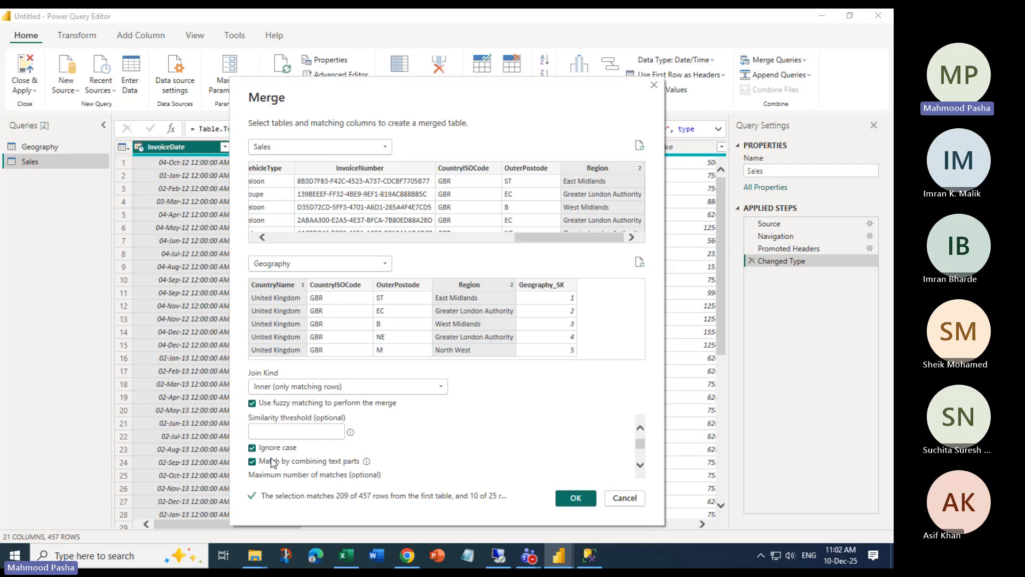
left_click(252, 403)
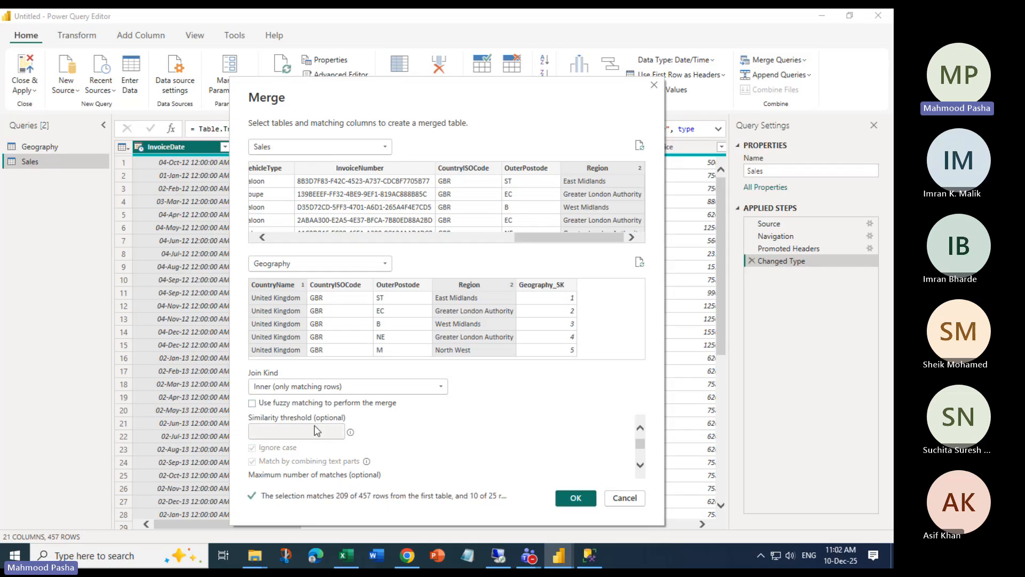
left_click(252, 403)
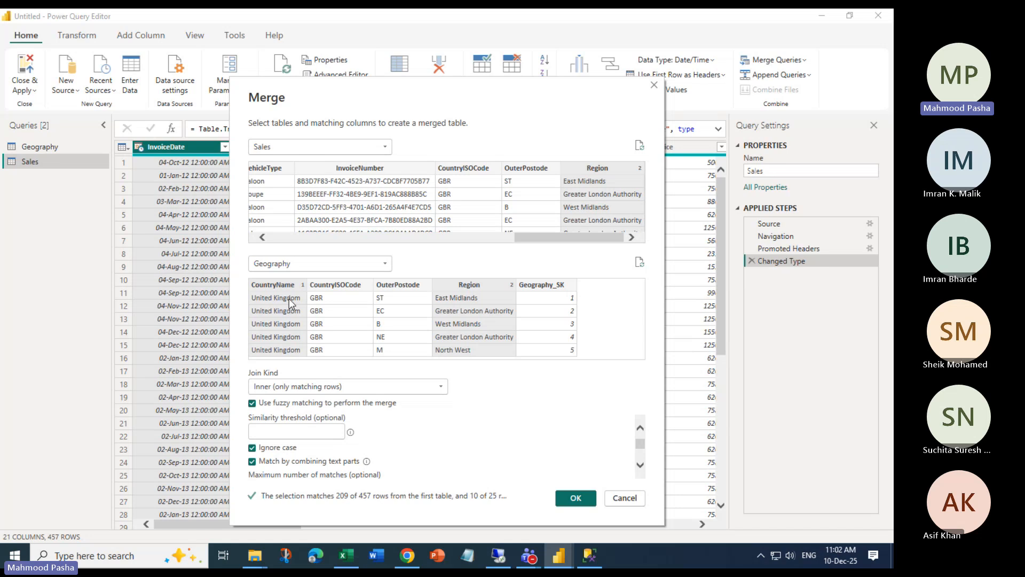
left_click_drag(524, 236, 229, 248)
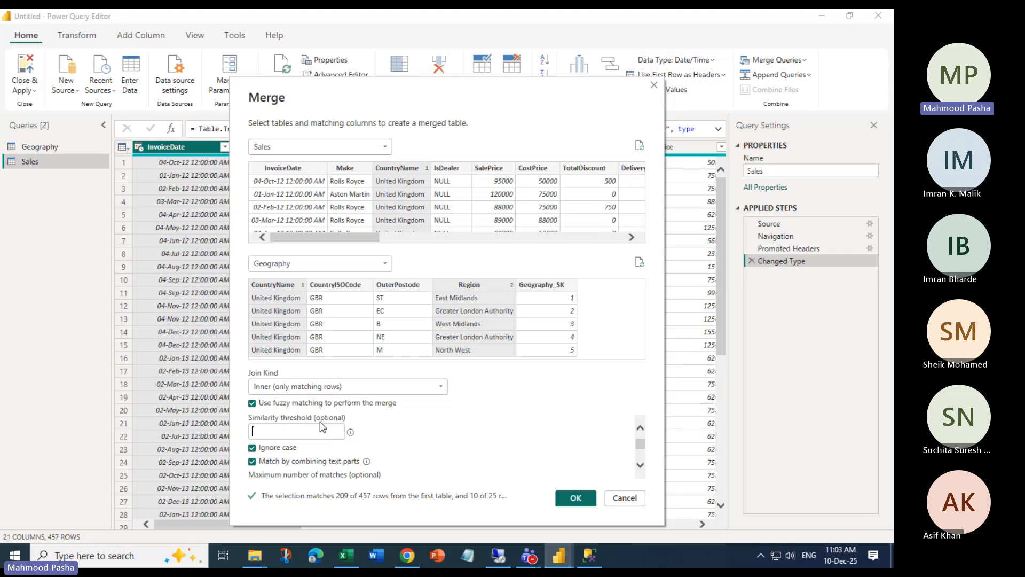
Uncheck fuzzy matching for the Sales–Geography merge and scroll across the Sales preview columns
left_click(253, 404)
left_click(253, 405)
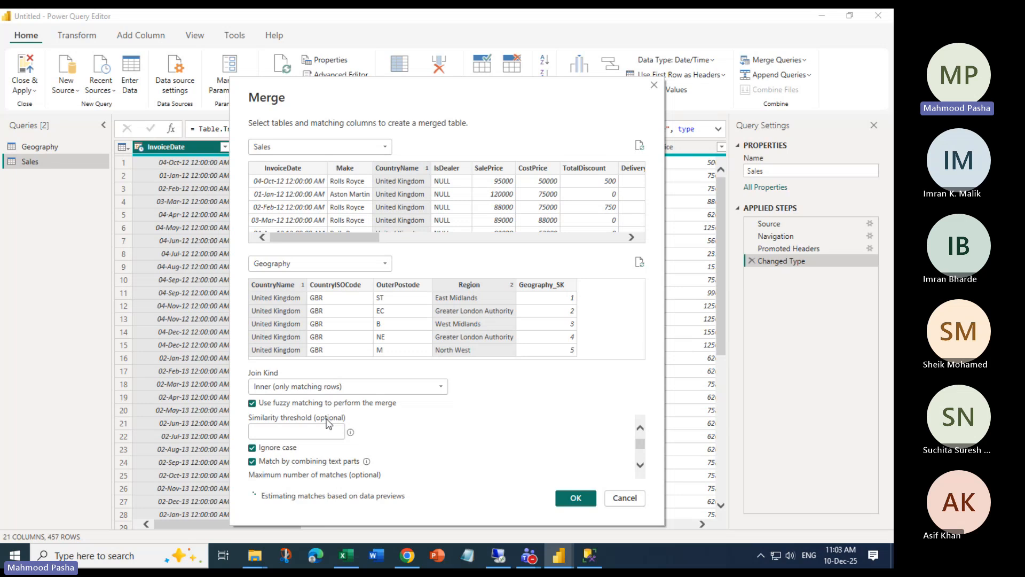
mouse_move(350, 434)
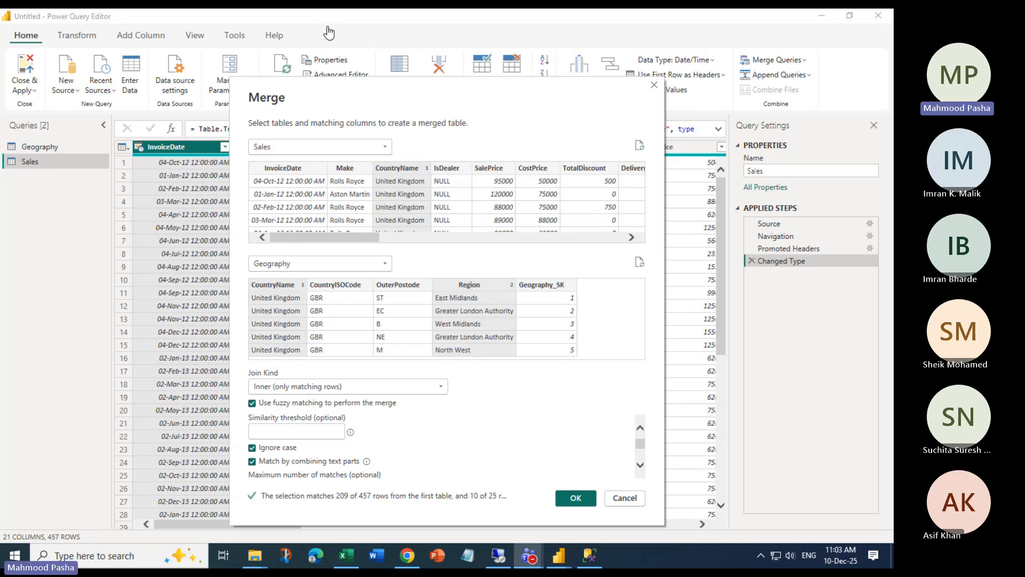
left_click(252, 403)
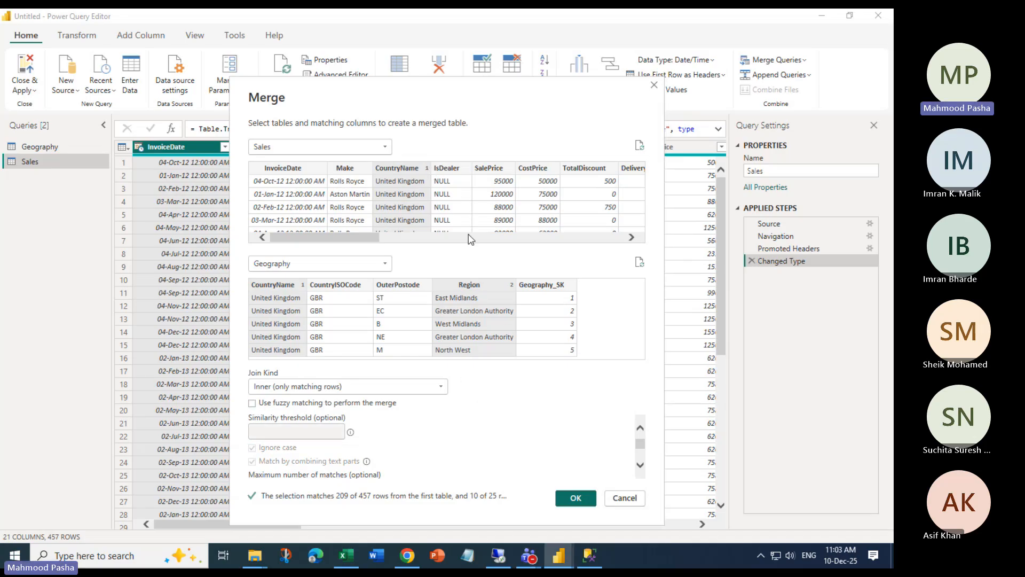
mouse_move(367, 242)
left_mouse_down()
mouse_move(611, 245)
mouse_move(356, 241)
left_mouse_up()
left_click_drag(352, 243, 595, 241)
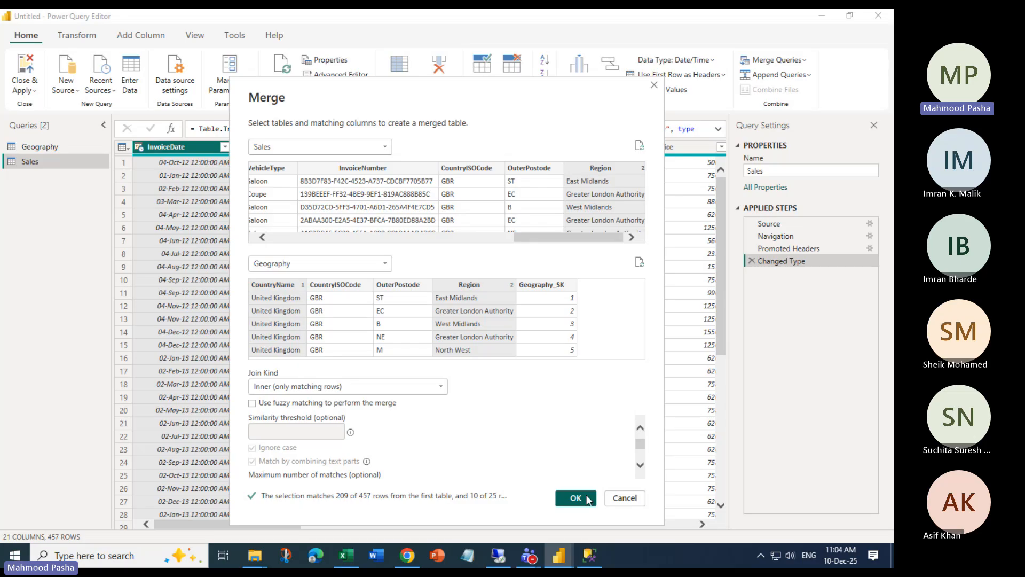
Create the 209-row Merge1 query and bring up the Geography column's expand options
left_click(576, 497)
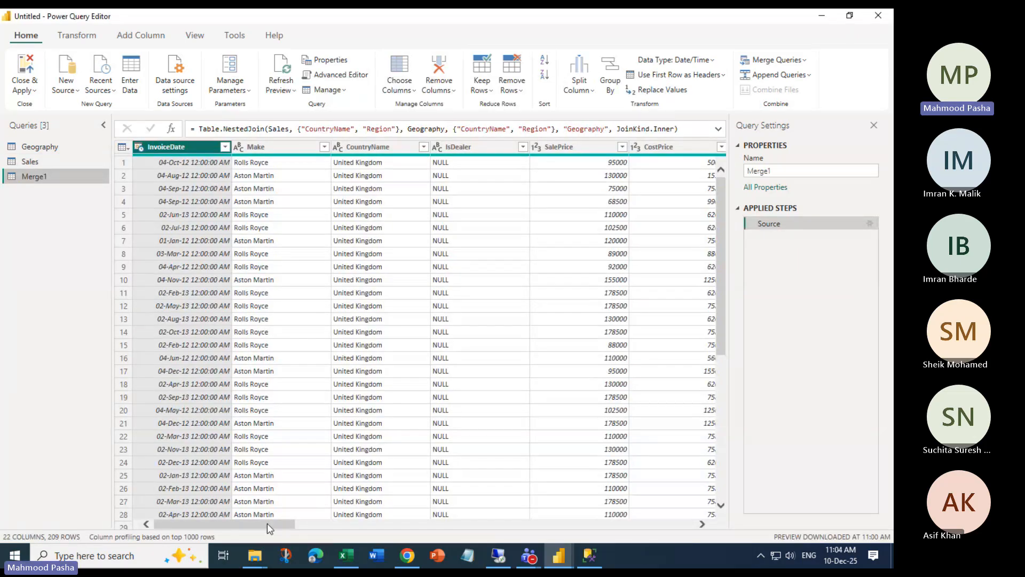
left_click_drag(267, 523, 543, 534)
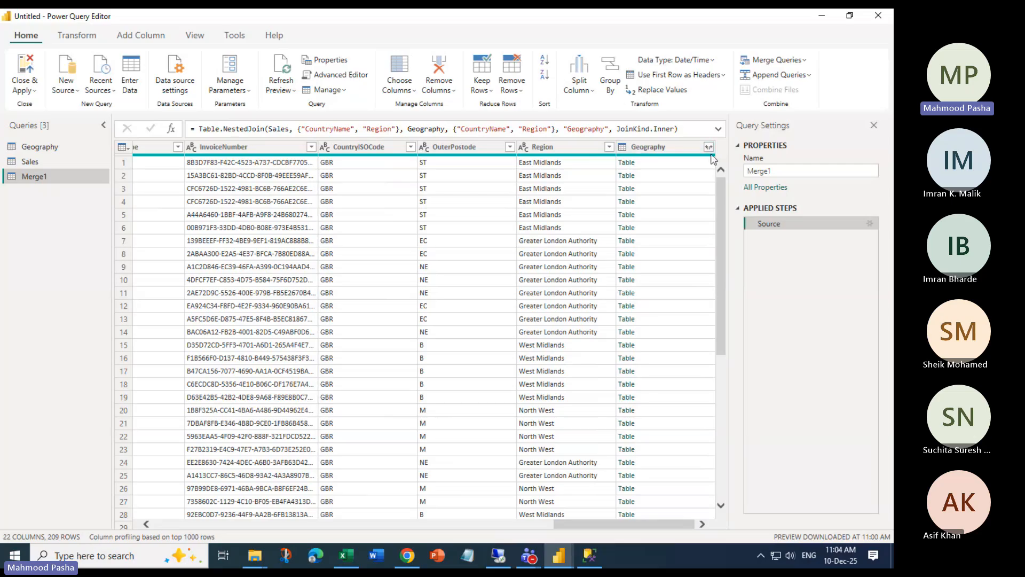
left_click(708, 148)
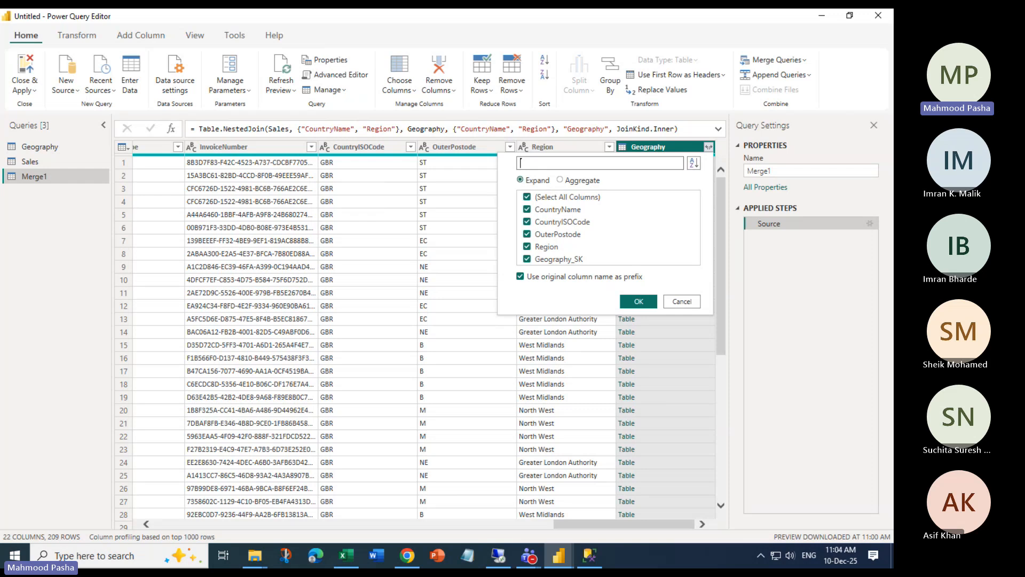
Switch the Geography popup to Aggregate and back to Expand, then close it unexpanded
key("alt+Tab")
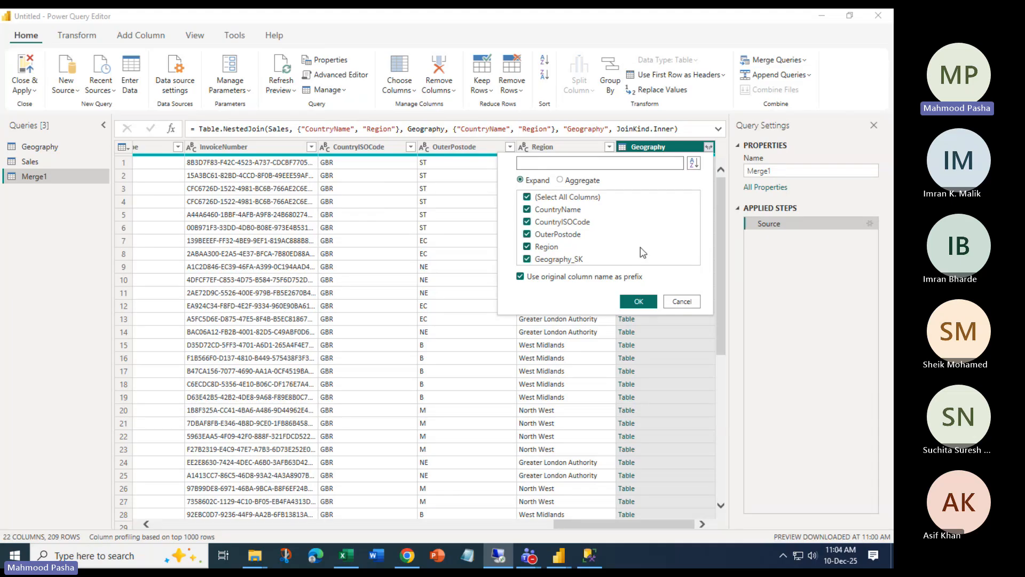
left_click(571, 180)
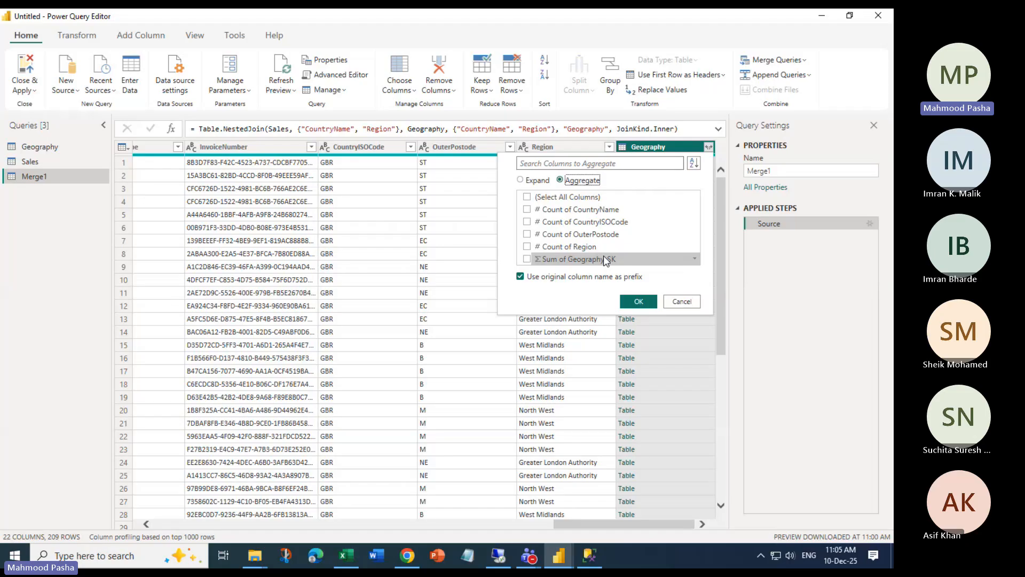
left_click(536, 180)
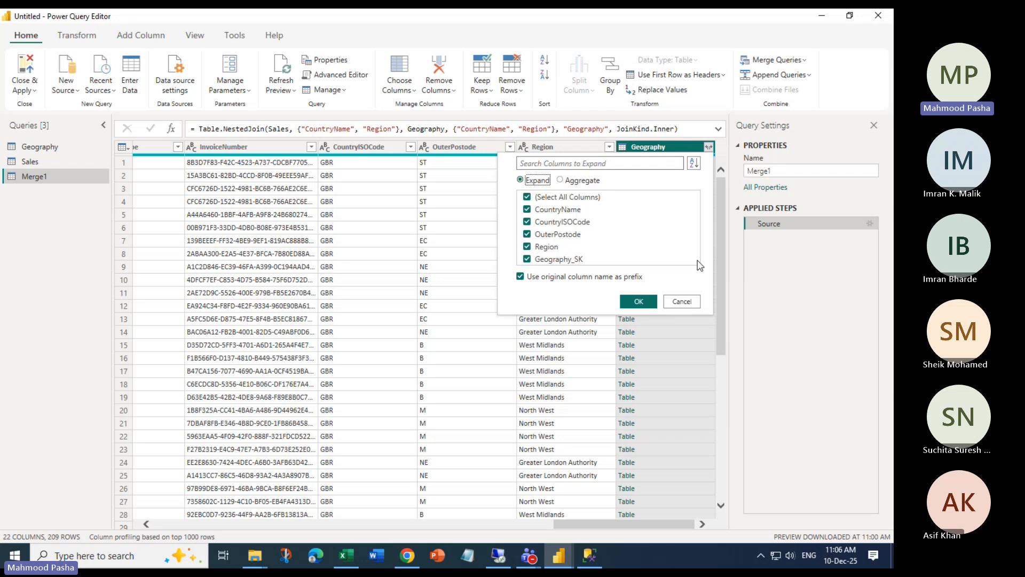
left_click(670, 150)
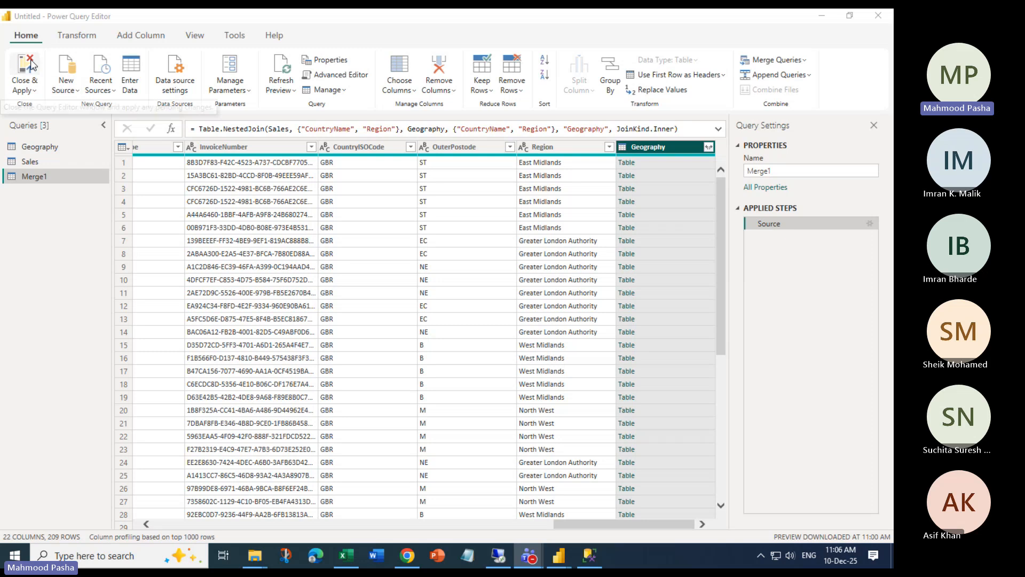
Close the query editor and discard the pending Geography, Sales and Merge1 changes
left_click(32, 90)
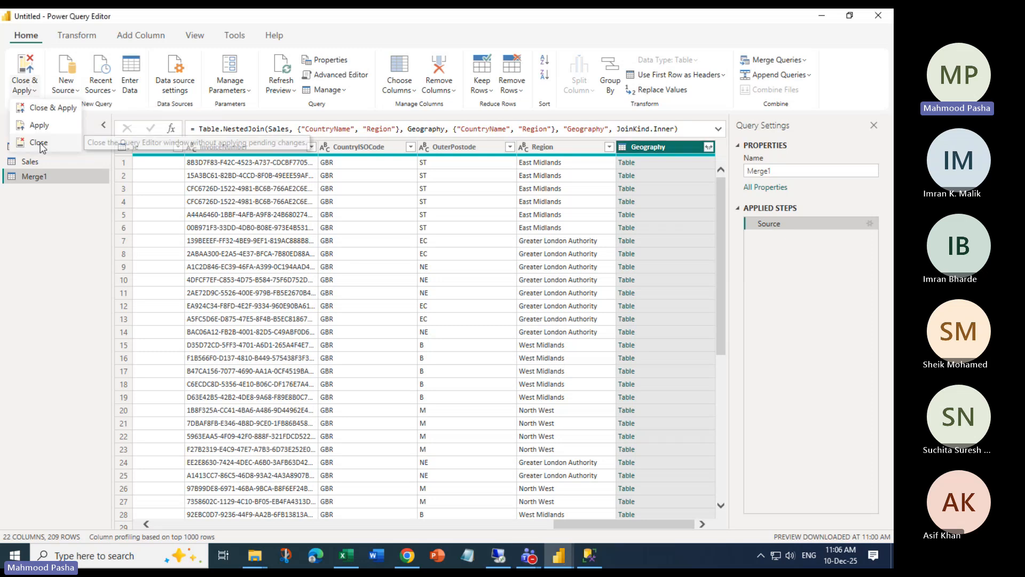
left_click(40, 143)
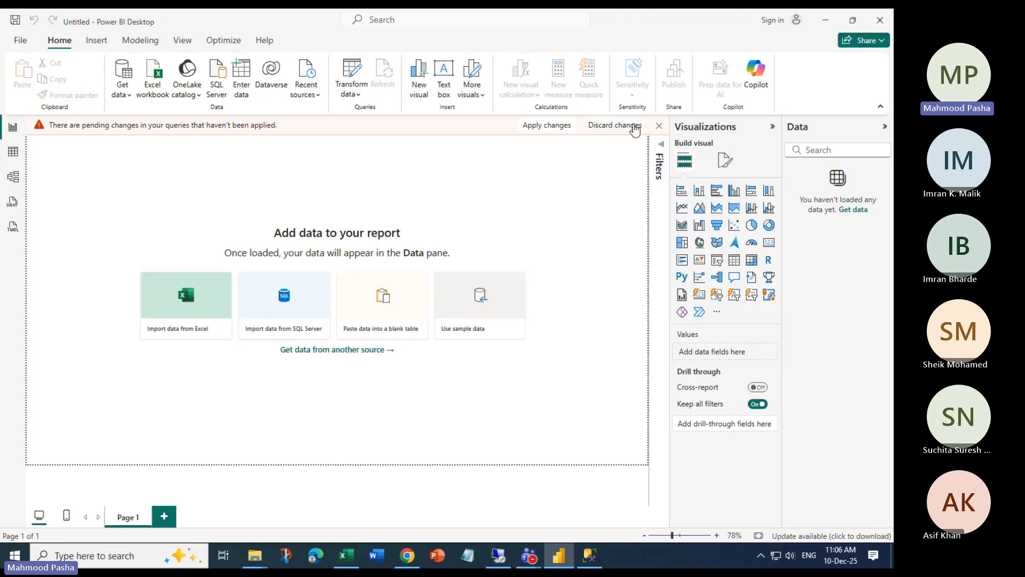
left_click(615, 124)
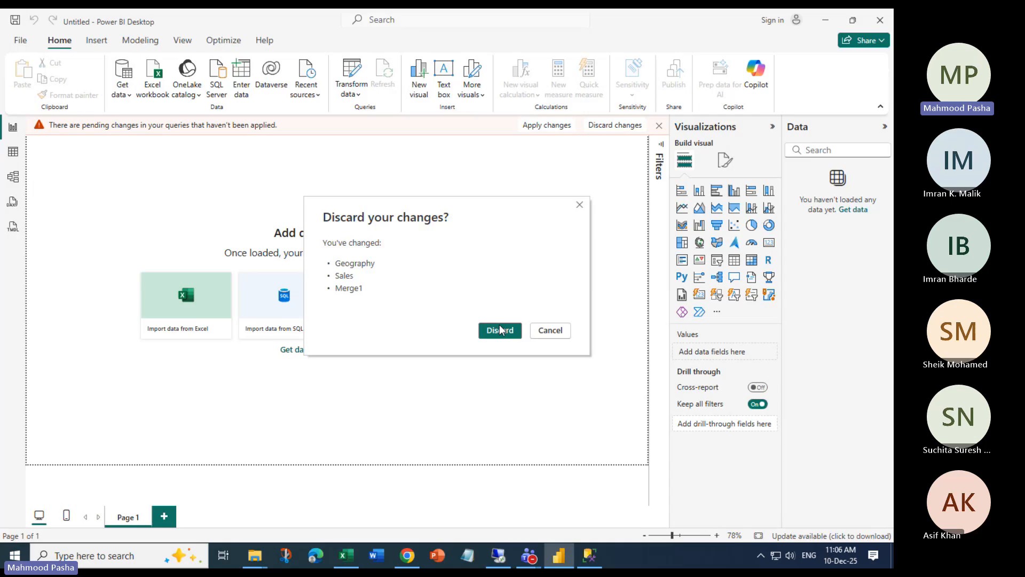
left_click(500, 330)
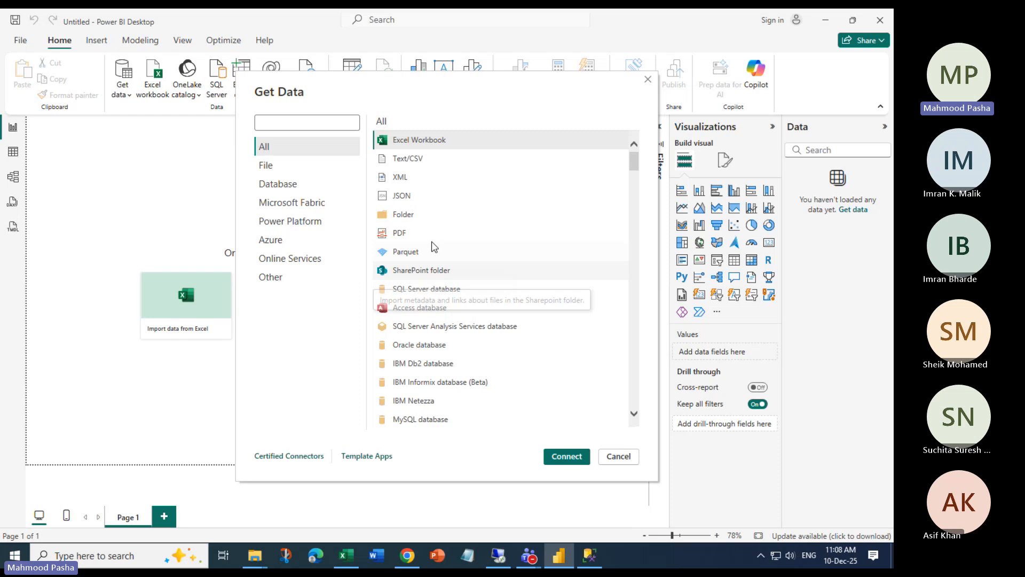
Choose Folder as the new data source and connect
left_click(406, 214)
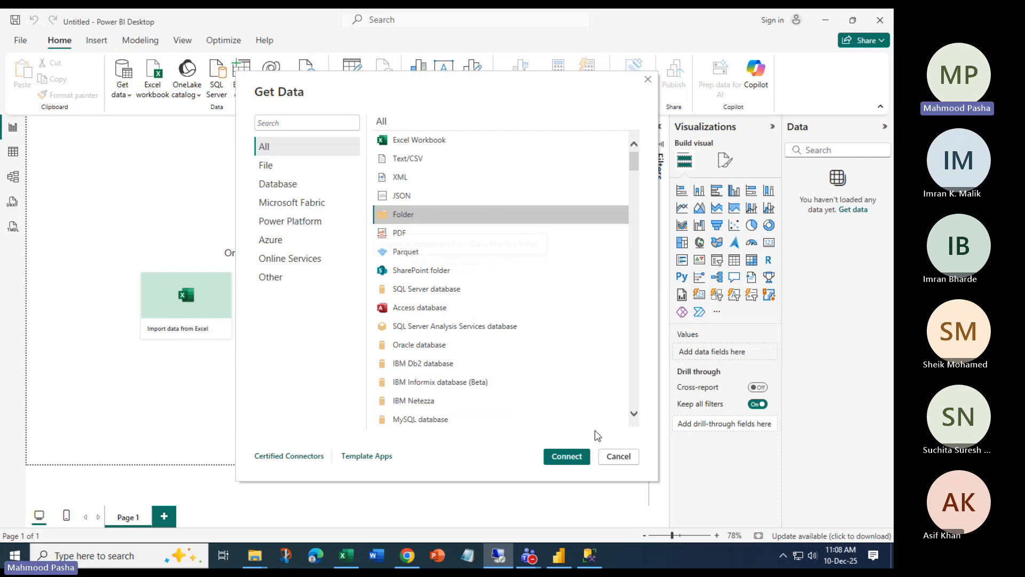
left_click(568, 454)
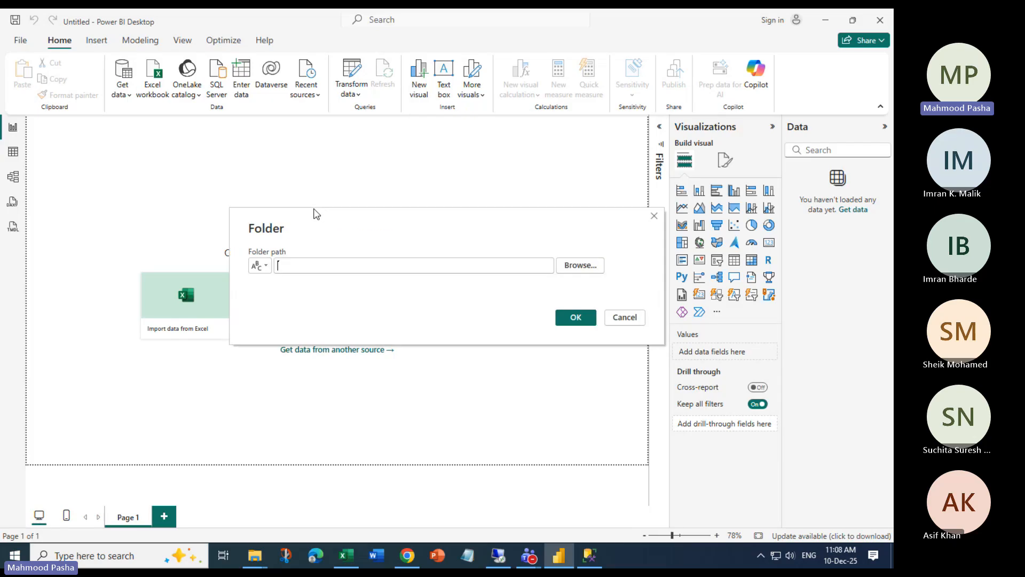
Browse to C:\Users\Administrator\Desktop\LABS\CH08 as the folder path and confirm it
left_click(570, 267)
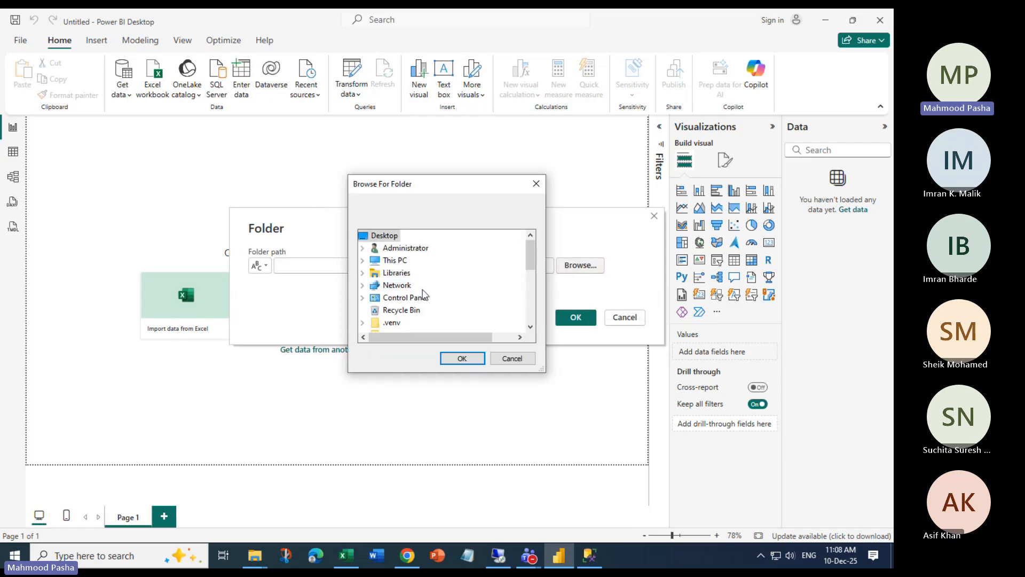
scroll(401, 289, "down", 5)
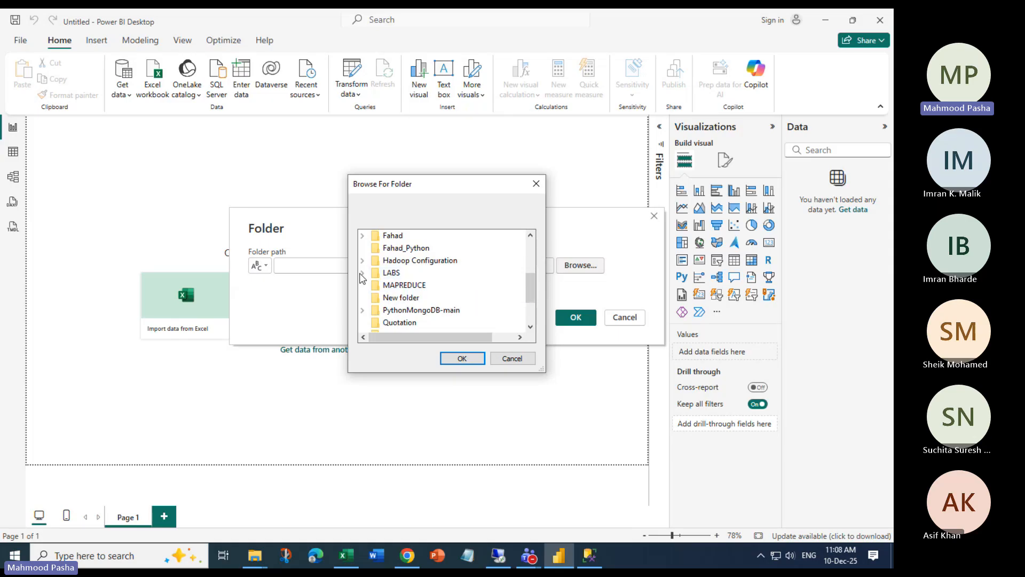
double_click(391, 273)
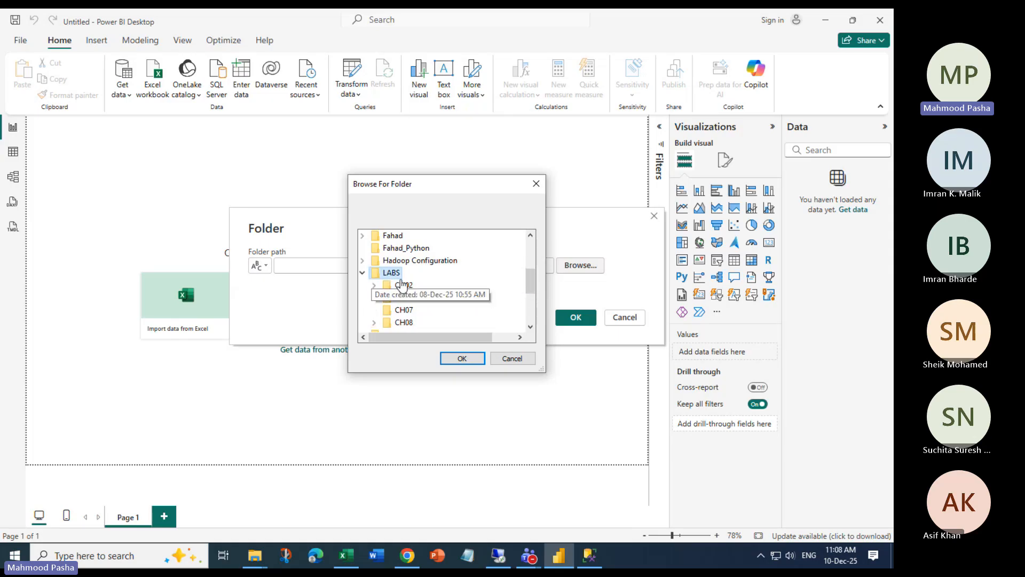
double_click(404, 323)
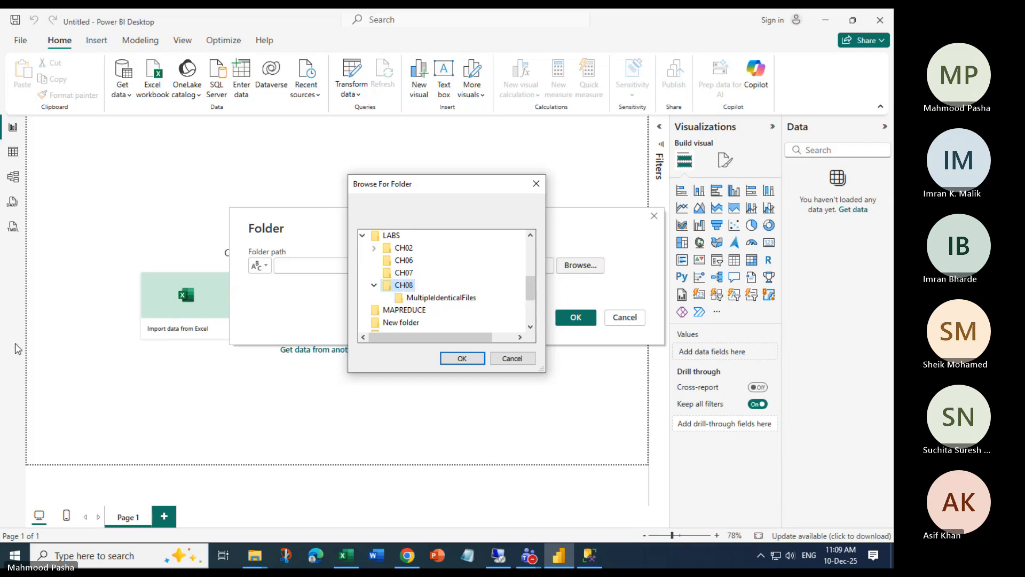
left_click(332, 24)
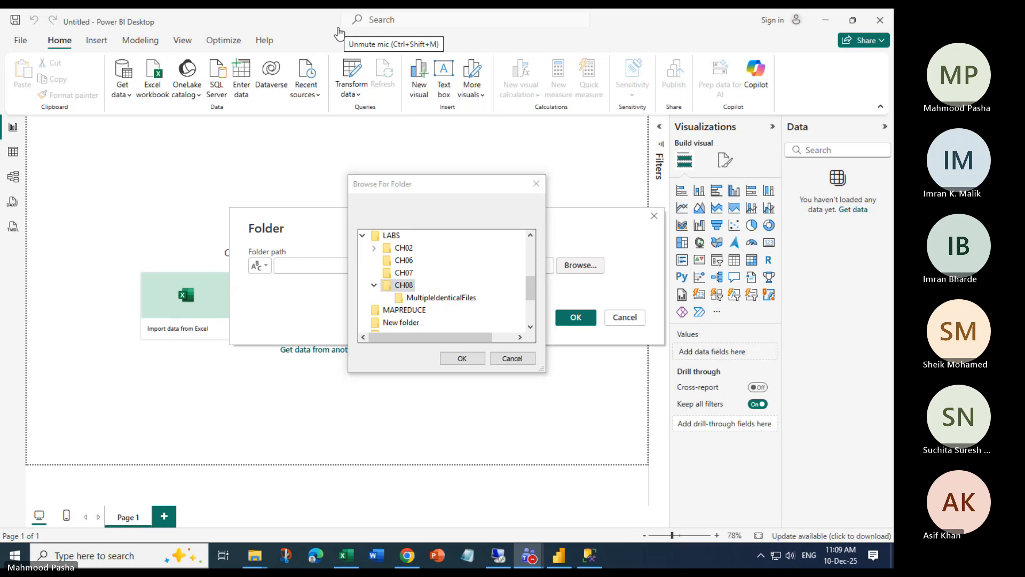
left_click(404, 286)
left_click(460, 358)
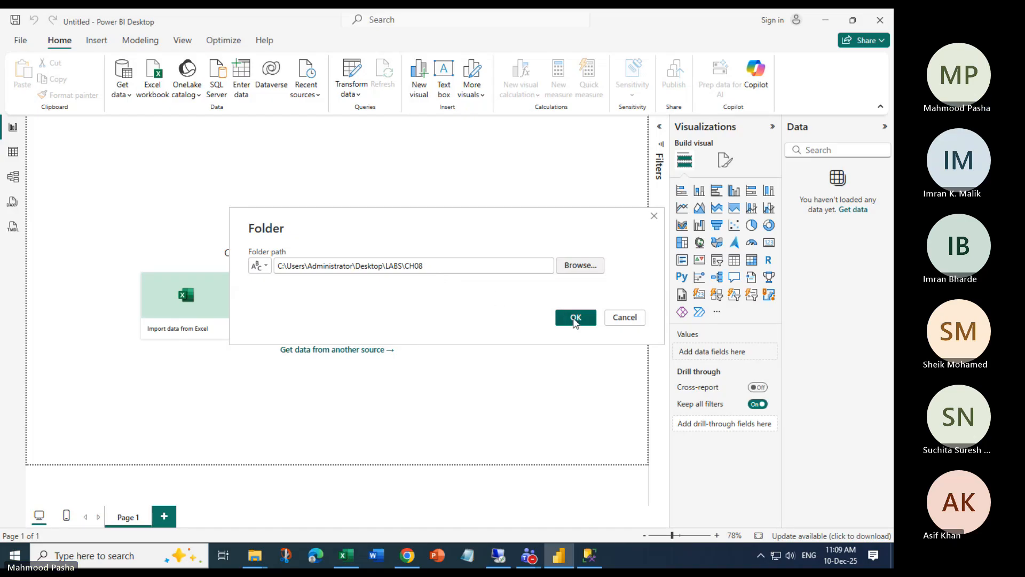
left_click(575, 319)
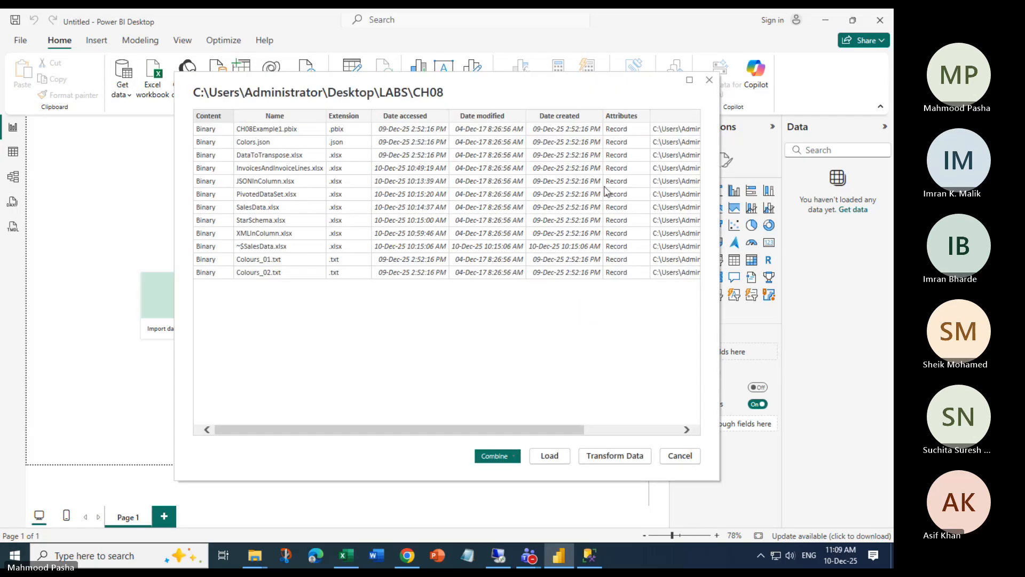
Scroll the CH08 preview of 12 files to reveal the Folder Path column
left_click_drag(362, 432, 331, 339)
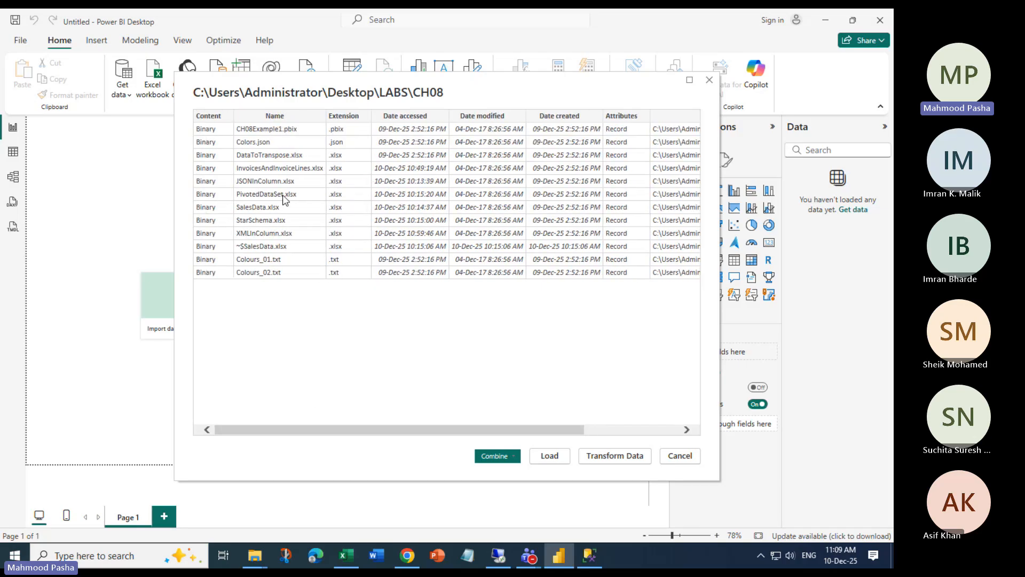
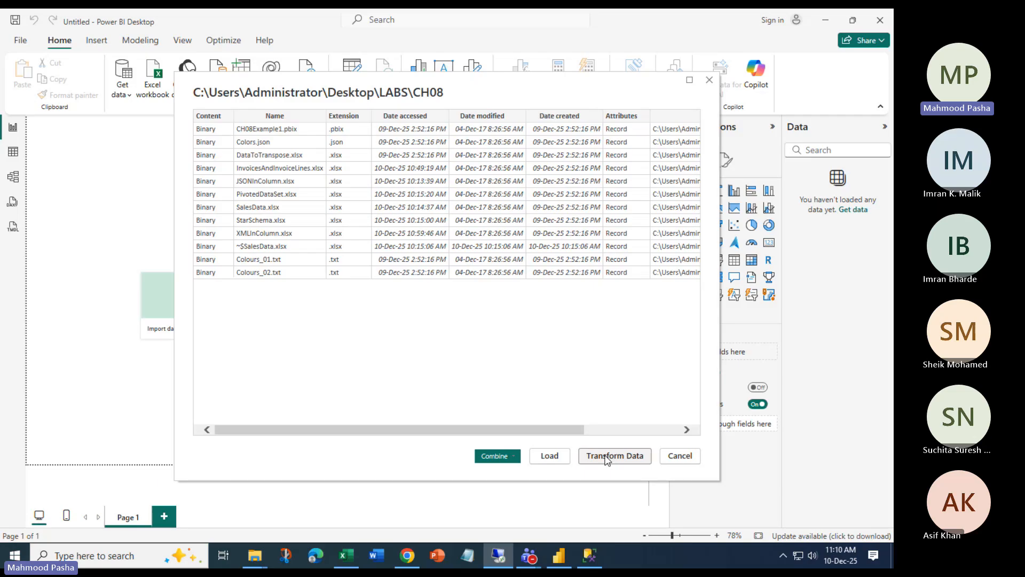
Load the 12 files of the CH08 folder into Power Query Editor with Transform Data
left_click(607, 457)
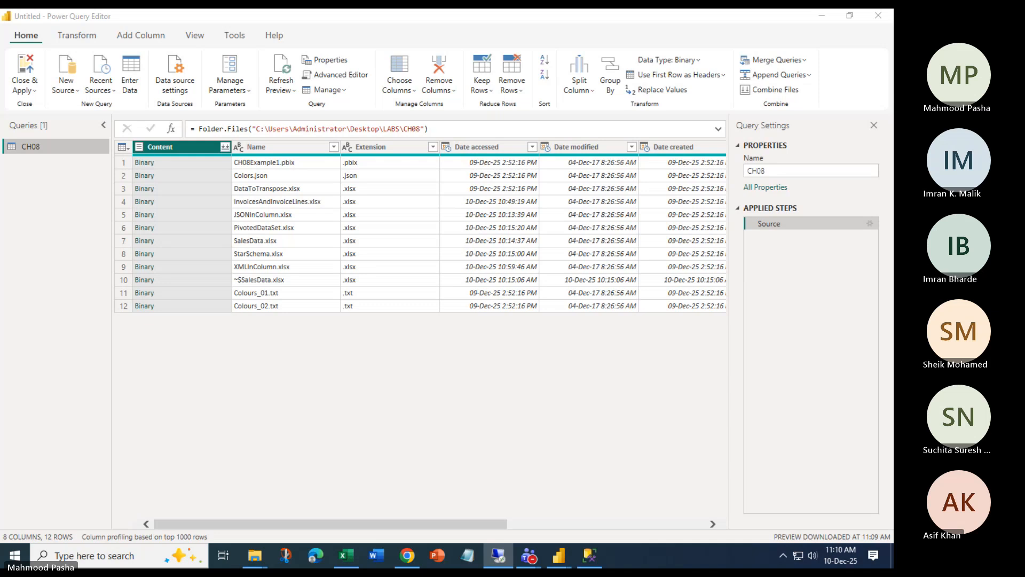
Filter the Extension column to .txt only, leaving Colours_01.txt and Colours_02.txt
left_click(433, 147)
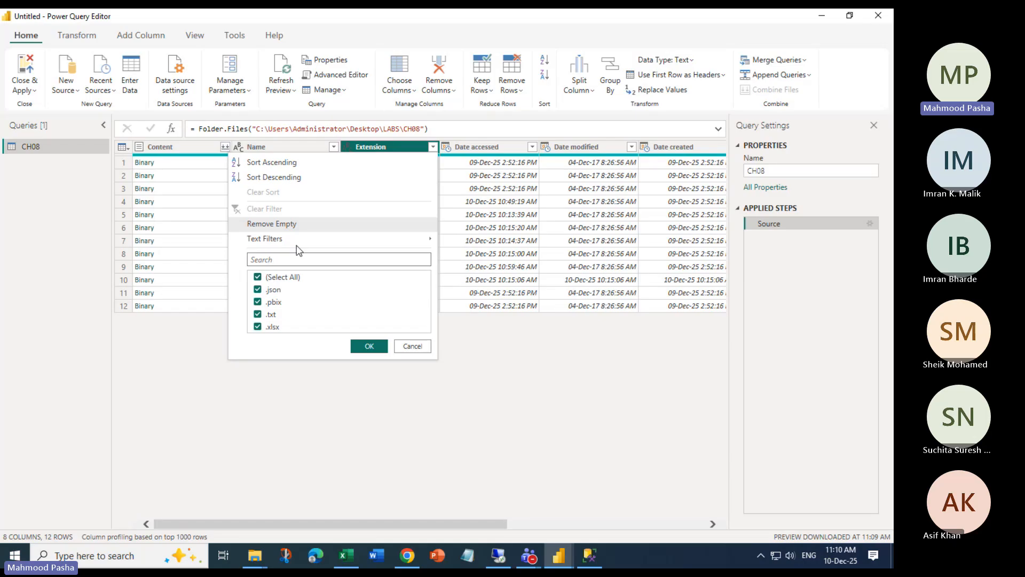
left_click(191, 372)
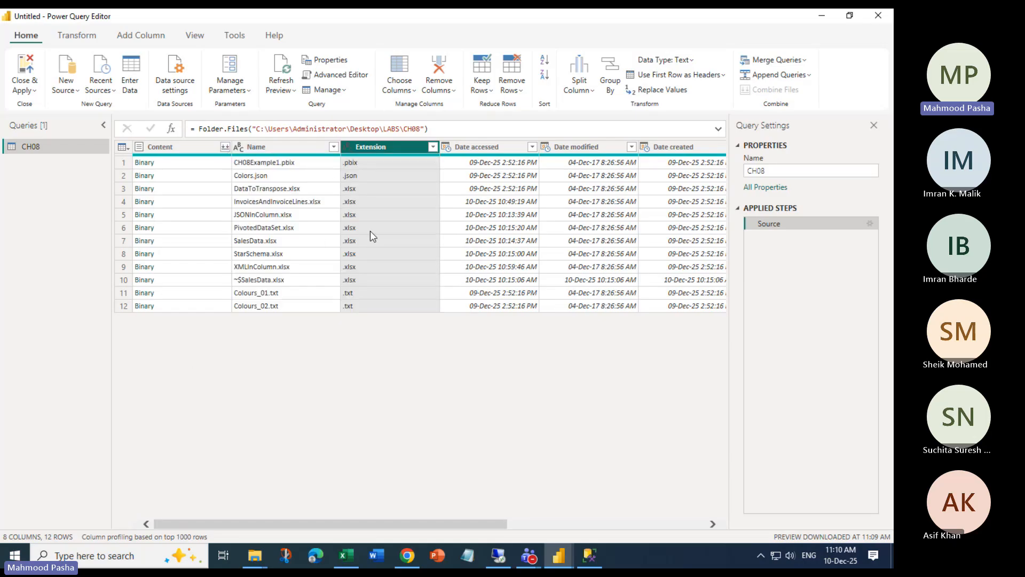
left_click(434, 147)
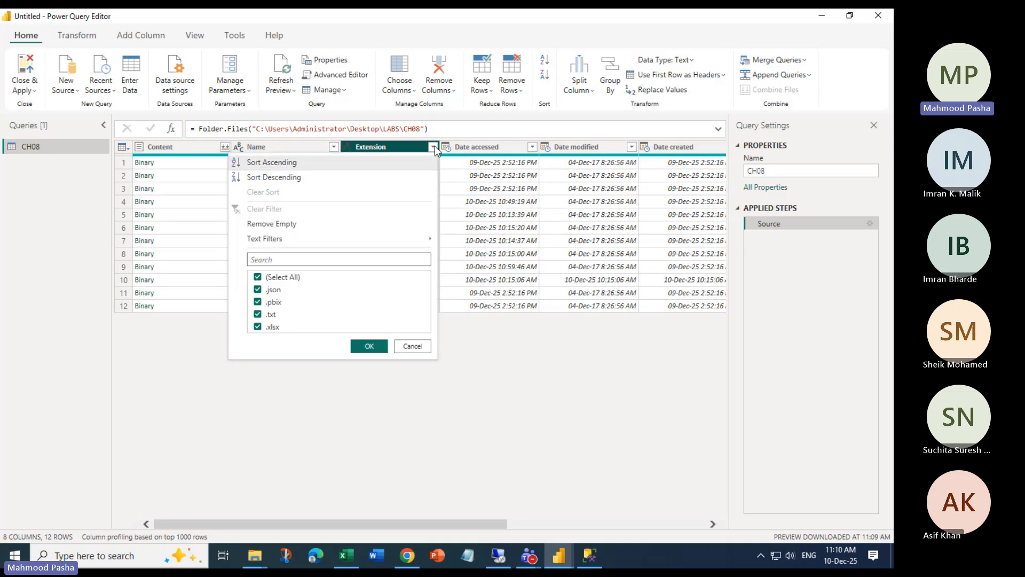
left_click(257, 278)
left_click(258, 315)
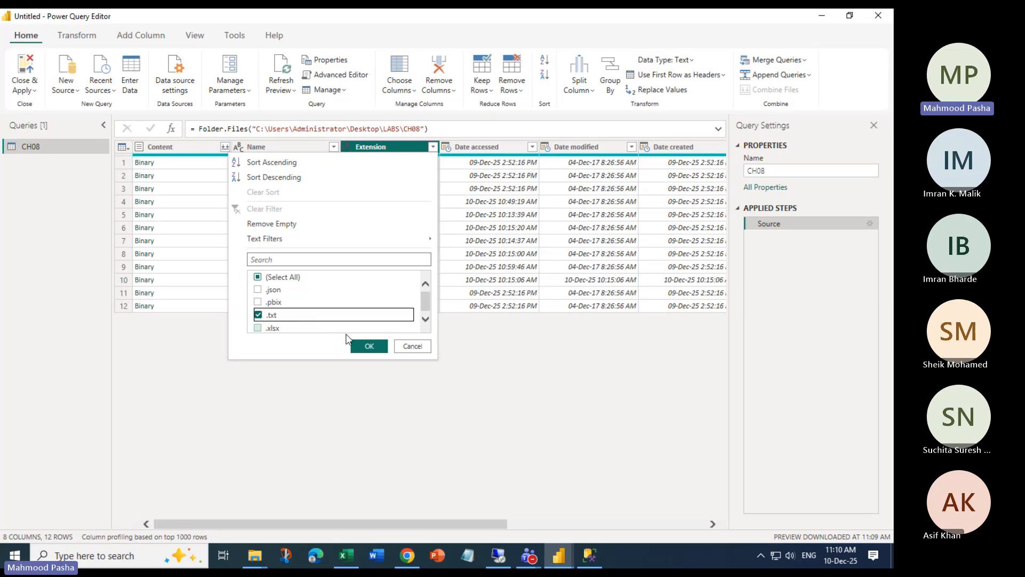
left_click(370, 346)
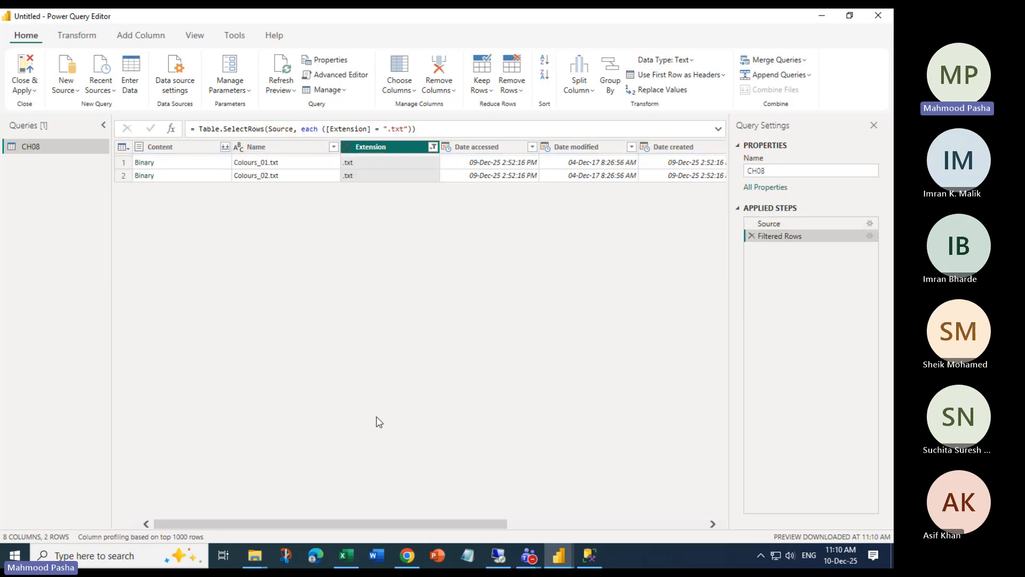
key("alt+Tab")
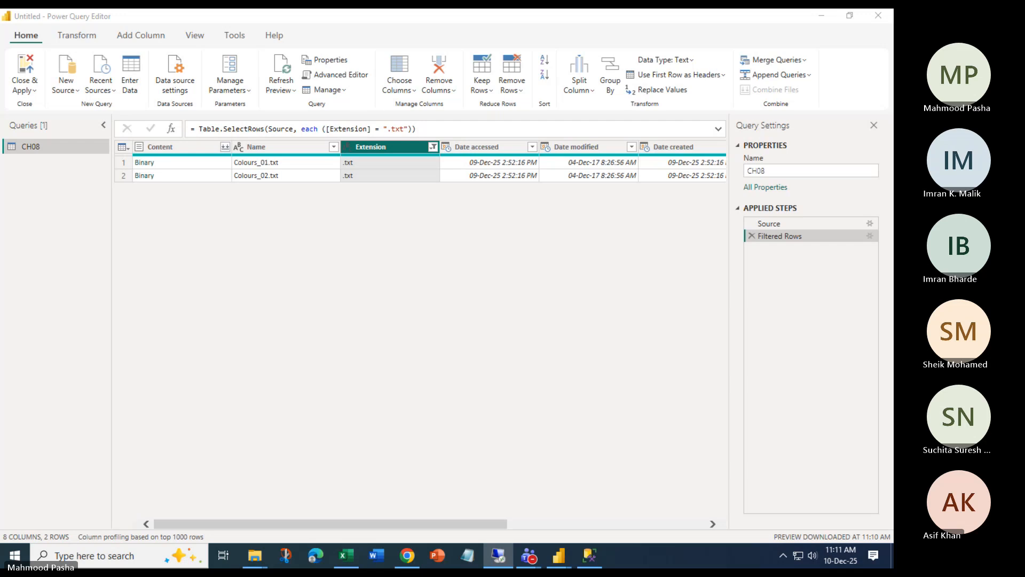
left_click(151, 166)
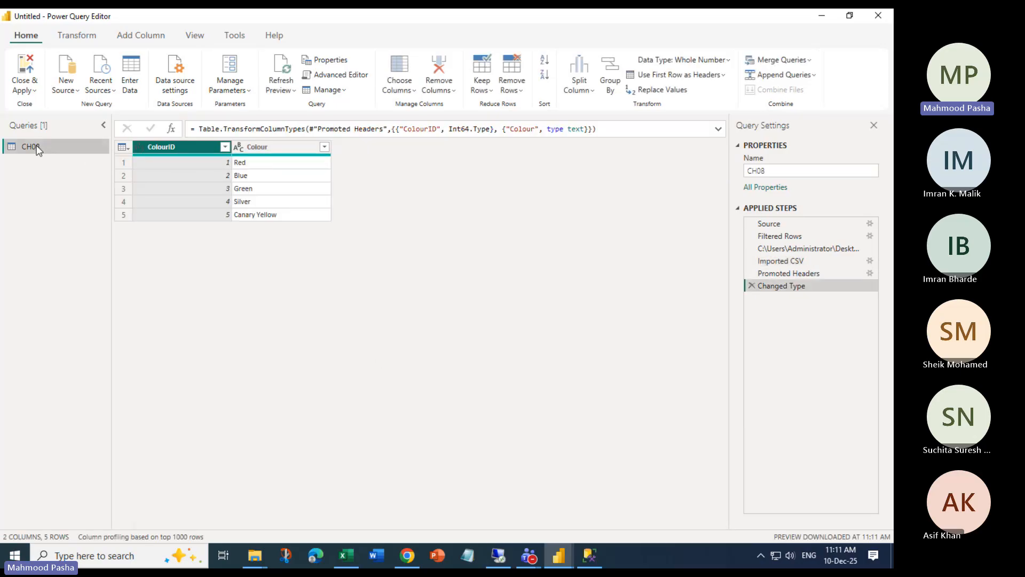
left_click(751, 286)
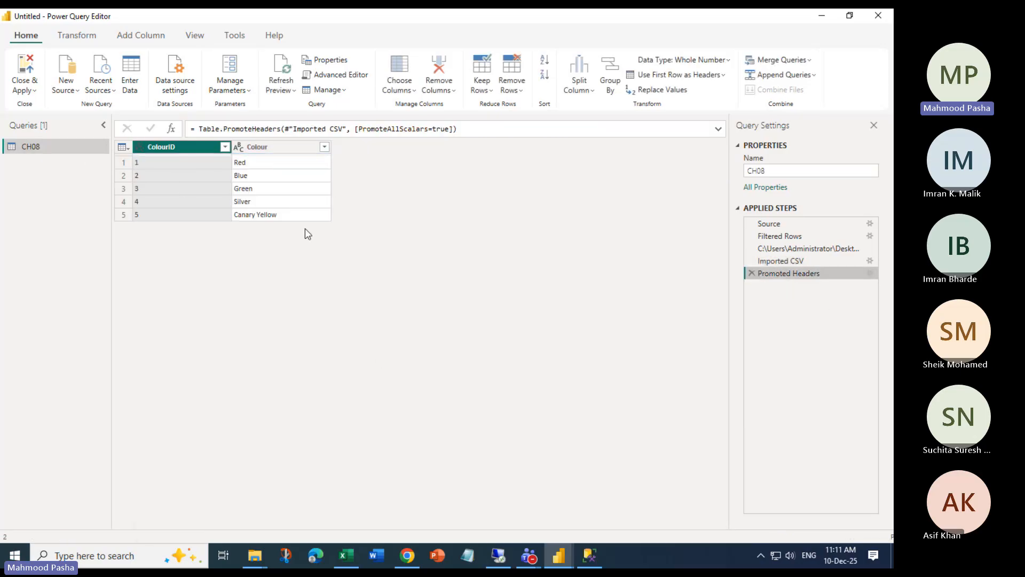
left_click(753, 273)
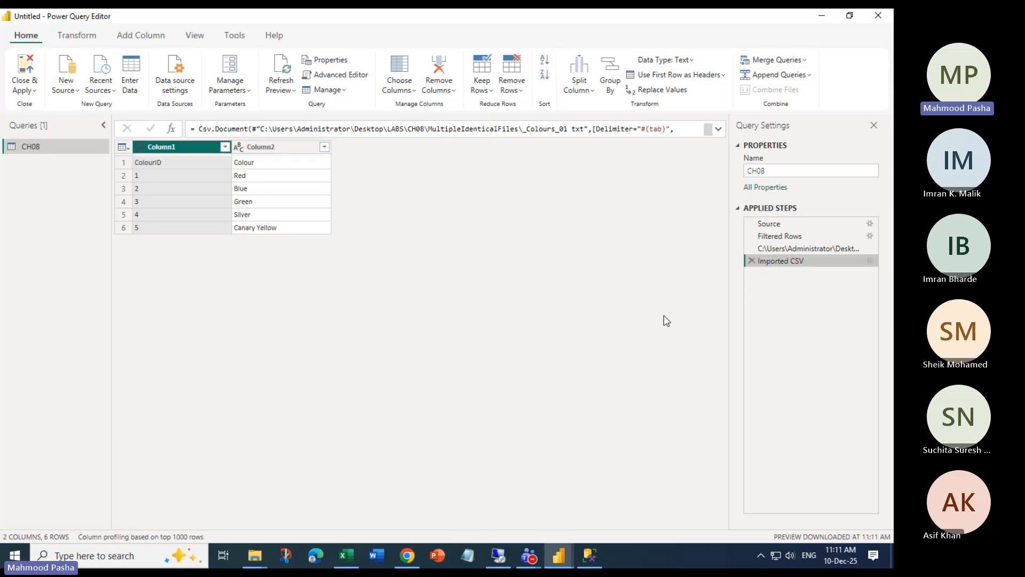
left_click(752, 261)
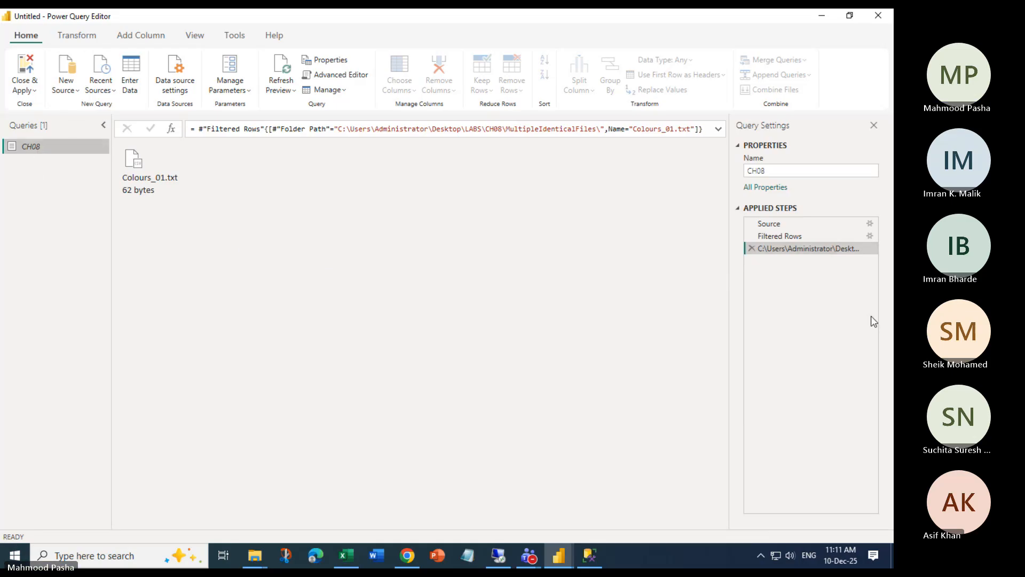
left_click(751, 248)
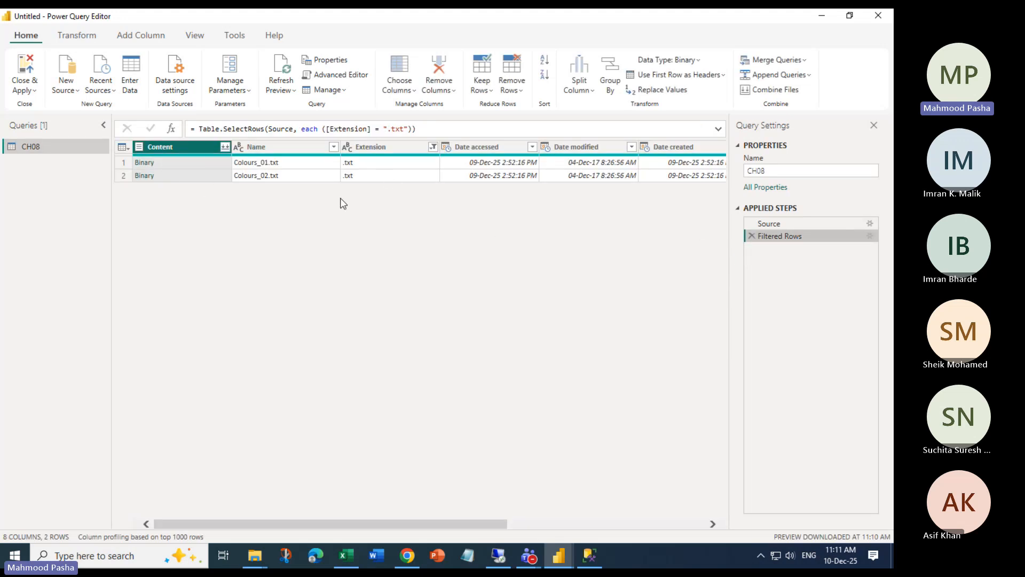
left_click(225, 147)
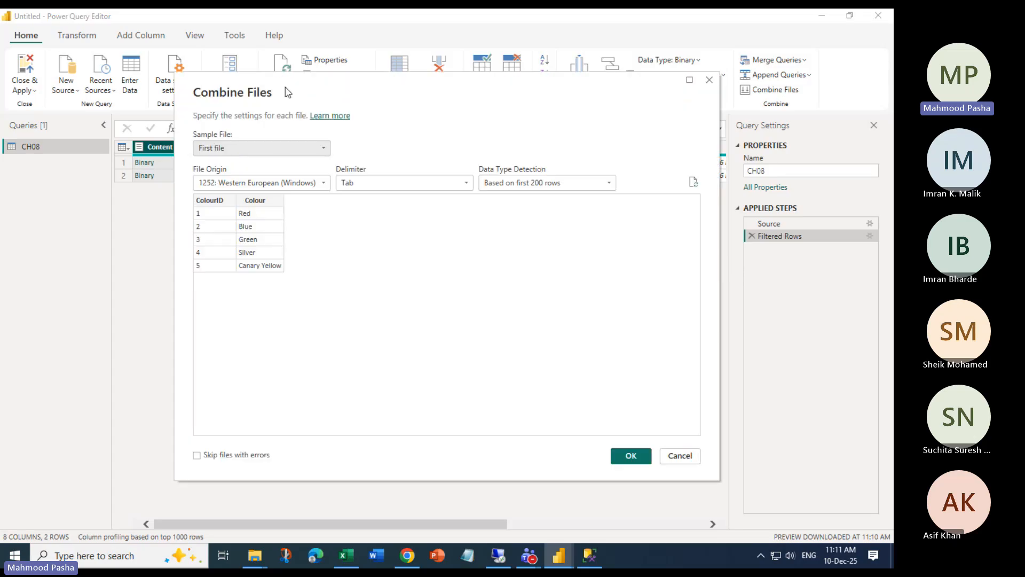
left_click_drag(287, 92, 451, 79)
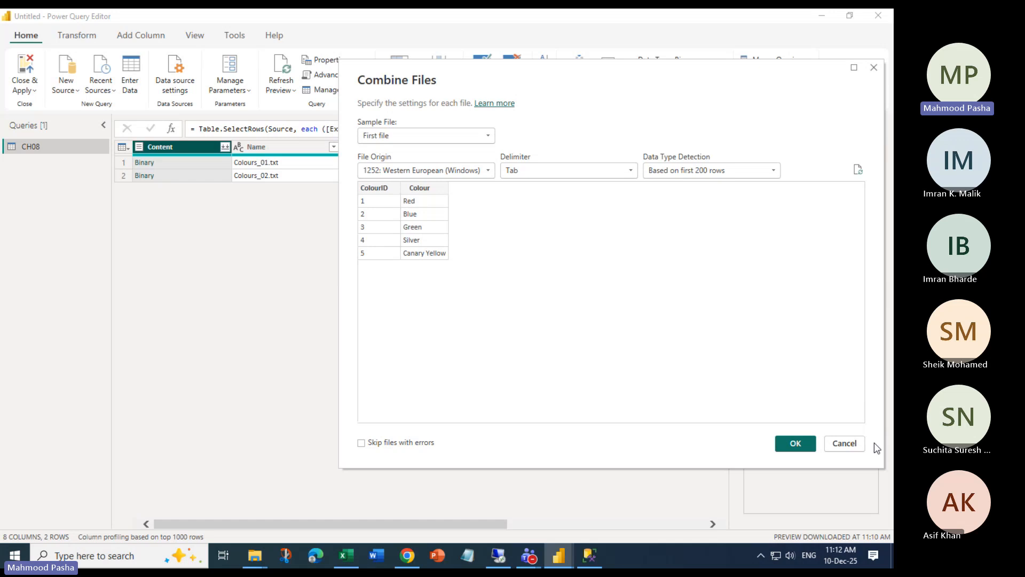
left_click(844, 446)
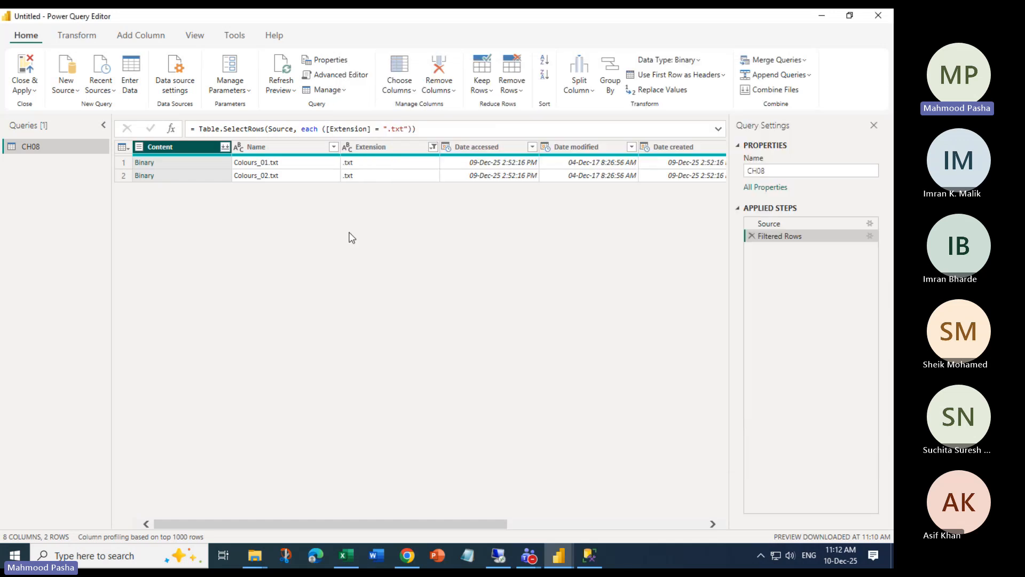
Switch the Extension filter from .txt to .xlsx, listing the 8 Excel workbooks
left_click(433, 147)
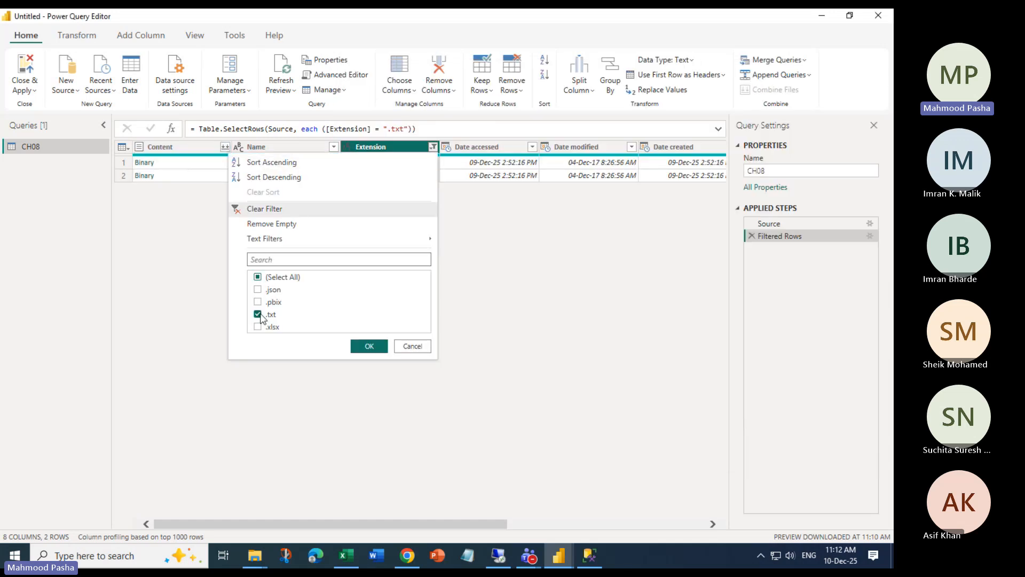
left_click(297, 319)
left_click(269, 328)
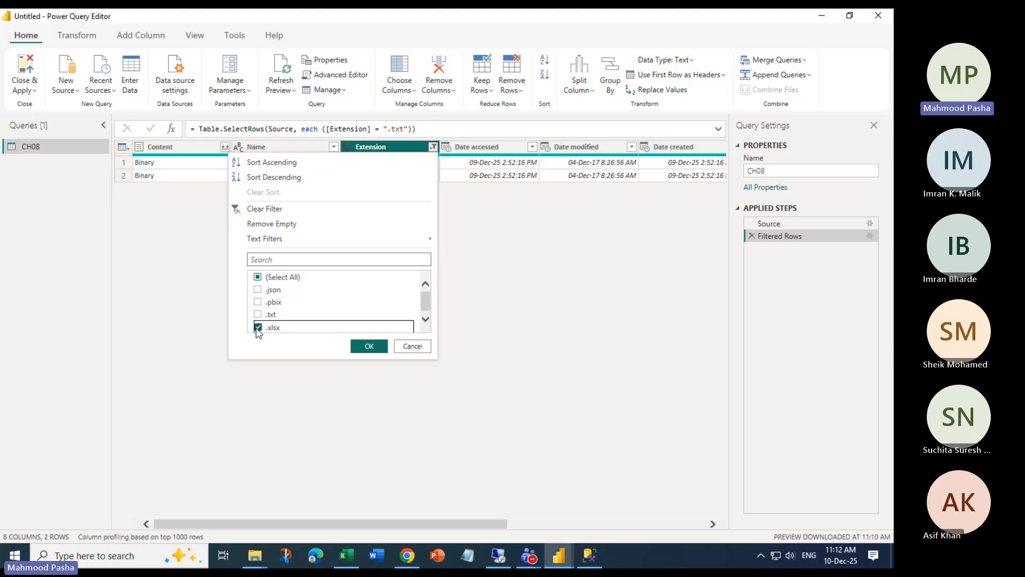
left_click(369, 346)
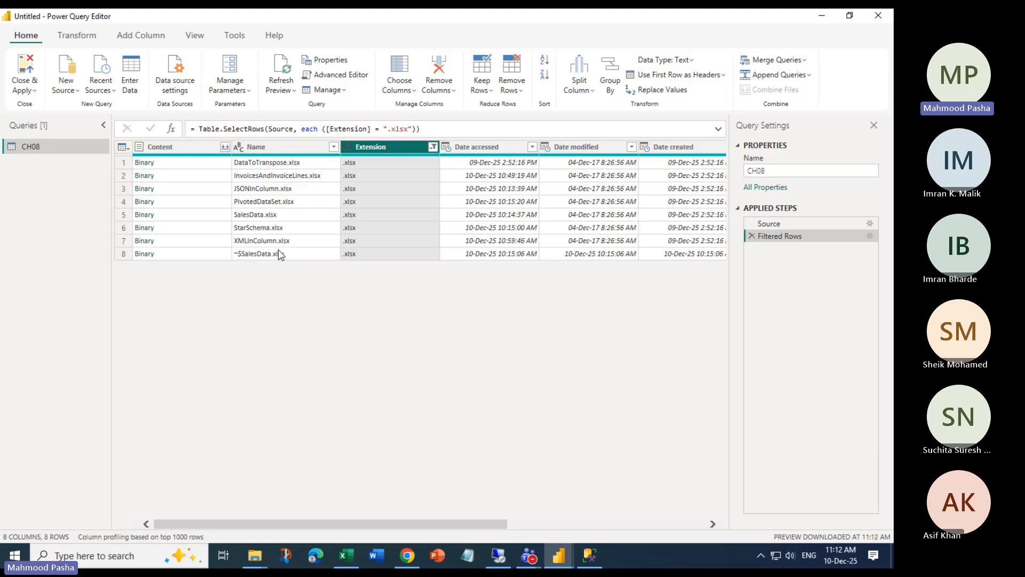
Try Combine Files on the Excel workbooks, then cancel and close its settings
left_click(224, 152)
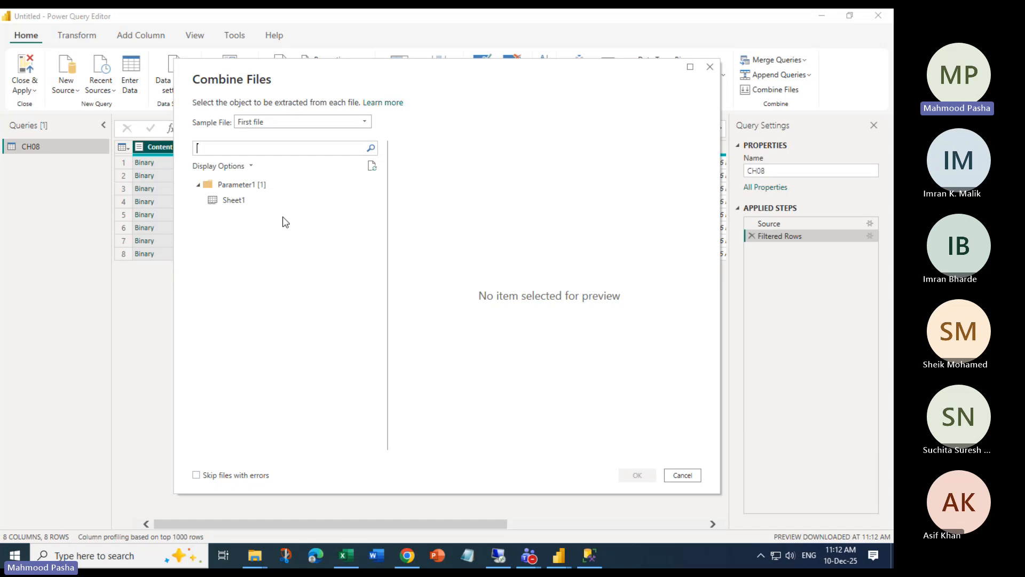
left_click(681, 475)
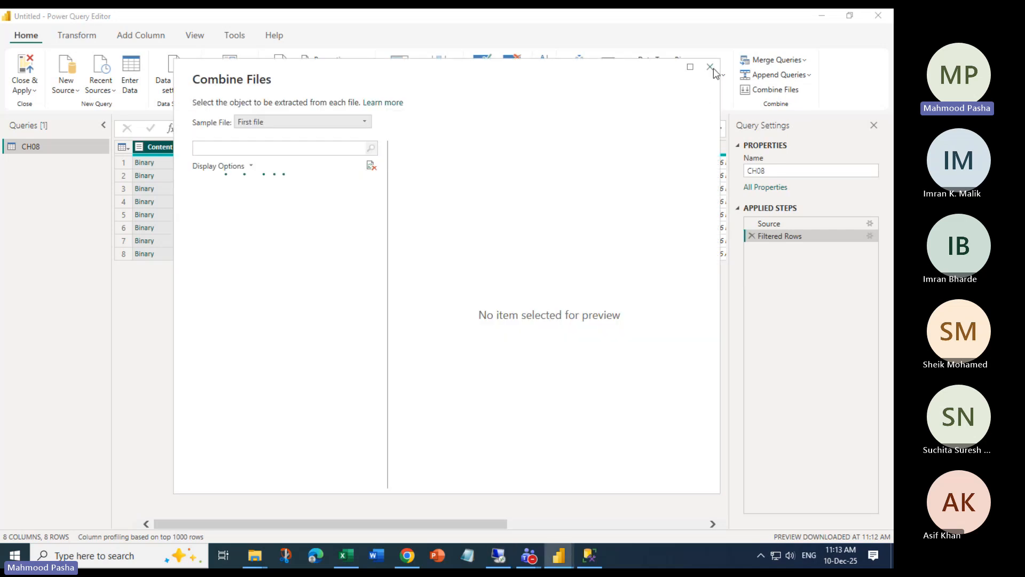
left_click(713, 67)
left_click(808, 76)
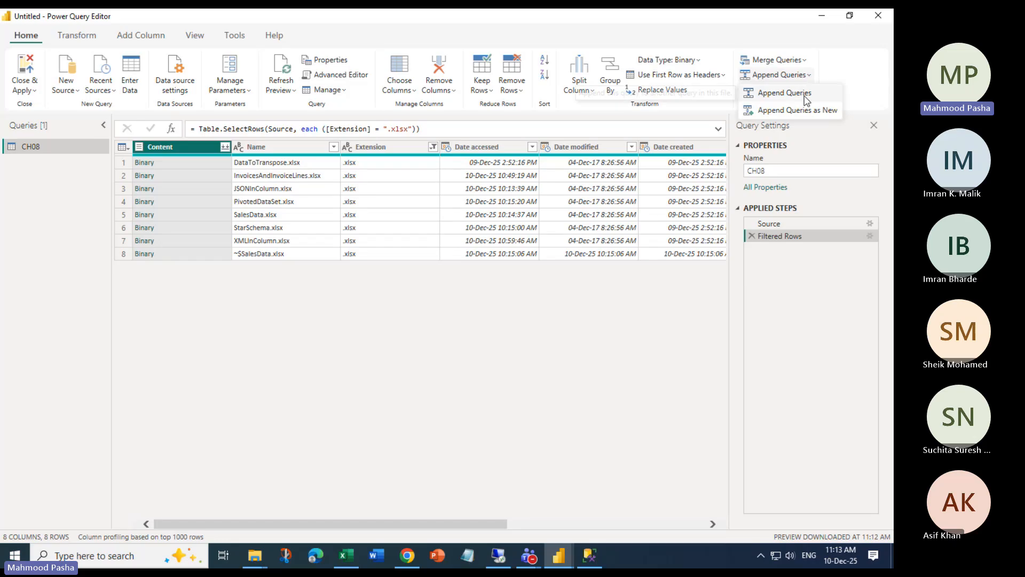
left_click(797, 110)
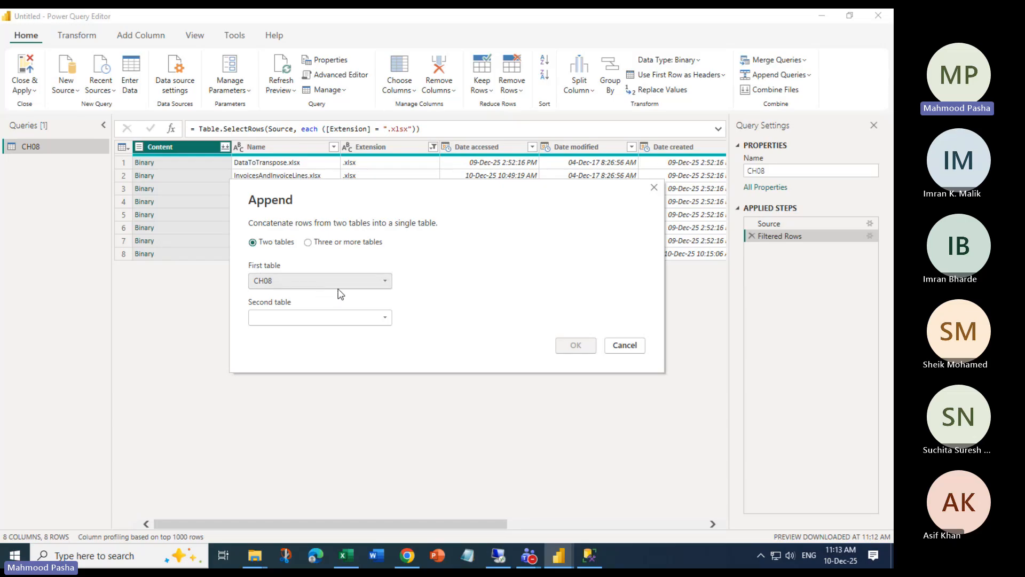
left_click(377, 321)
left_click(430, 304)
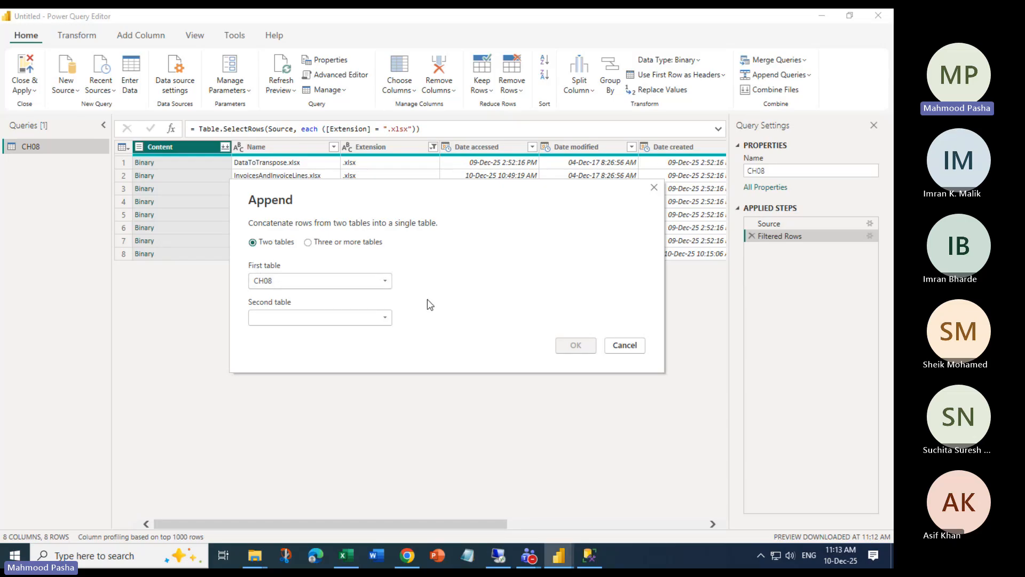
left_click(626, 346)
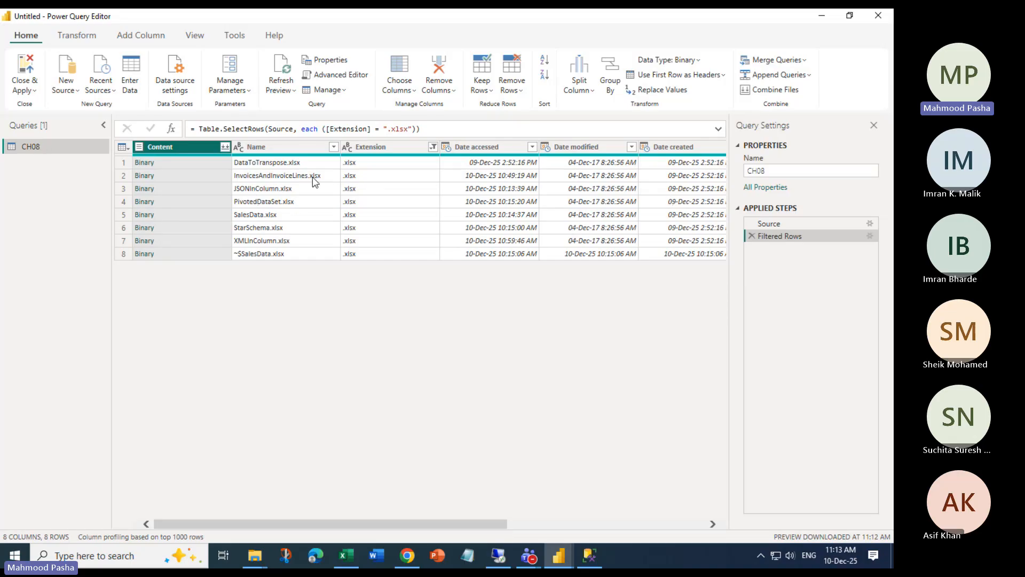
Abandon the workbook combine and reset the Extension filter to .txt instead of .xlsx
left_click(224, 149)
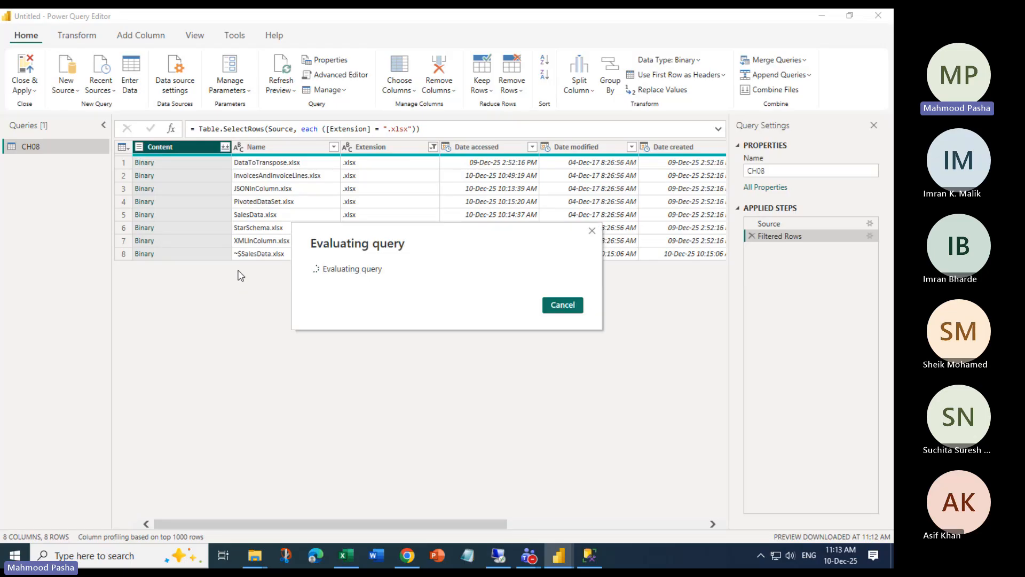
left_click(562, 306)
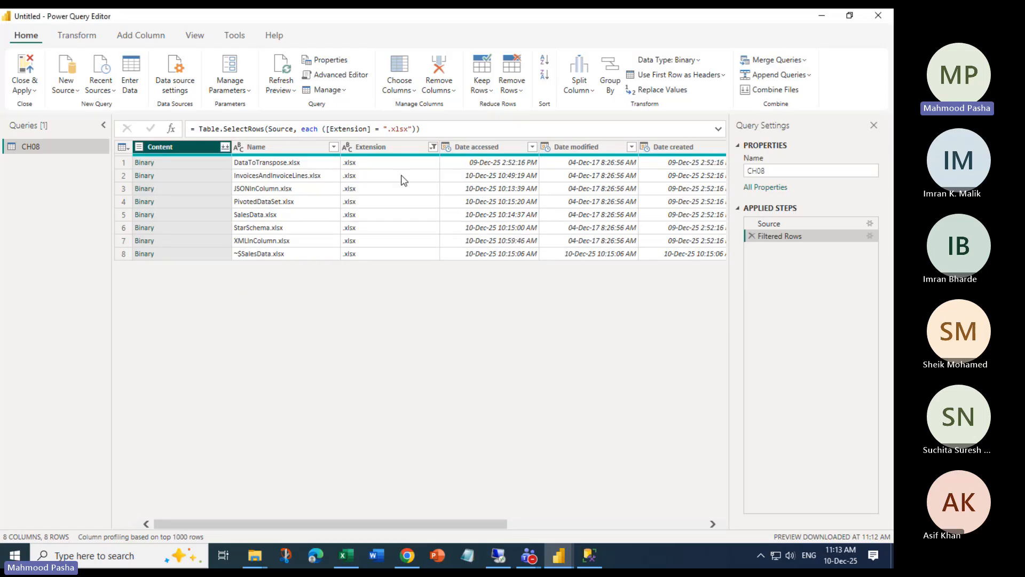
left_click(433, 146)
left_click(258, 314)
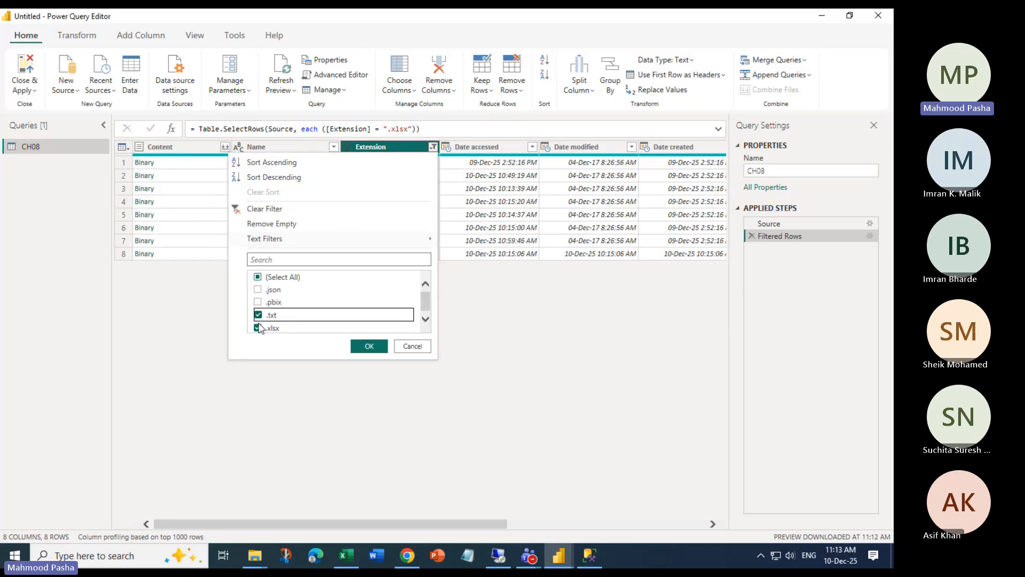
left_click(257, 326)
left_click(367, 346)
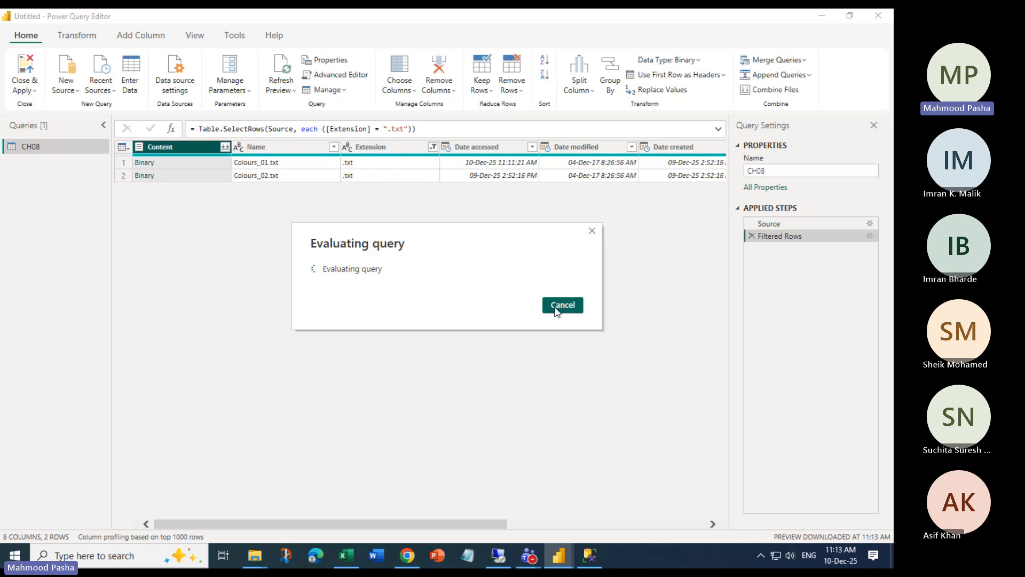
left_click(561, 307)
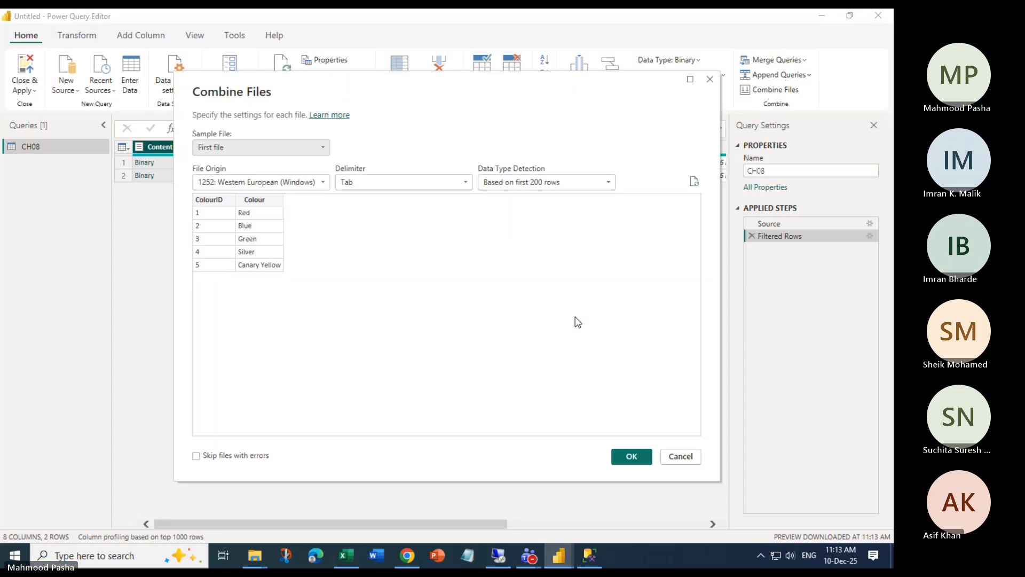
left_click(631, 456)
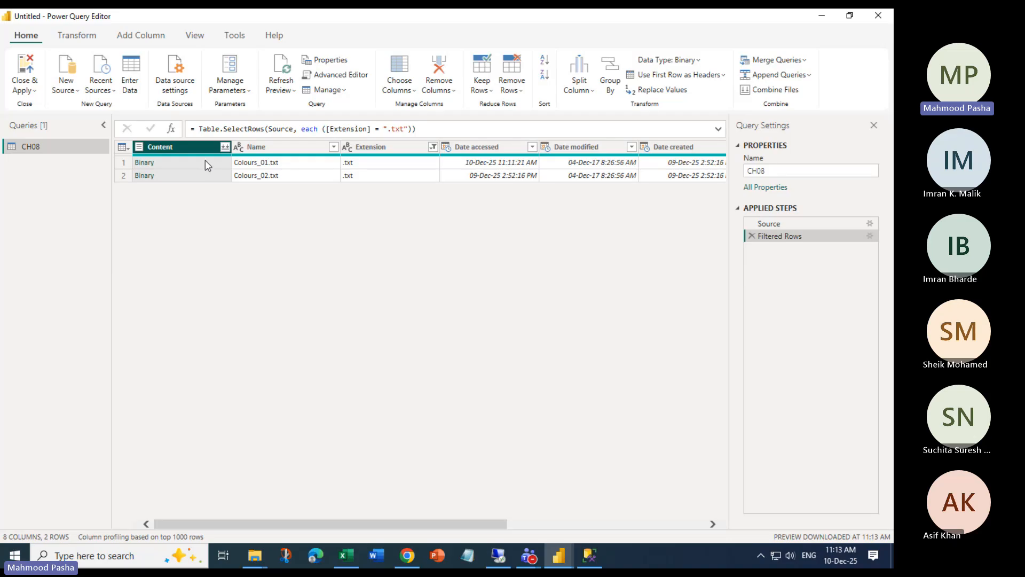
Create CH08 (2) as a reference of CH08 and expand Colours_01.txt in CH08
right_click(31, 146)
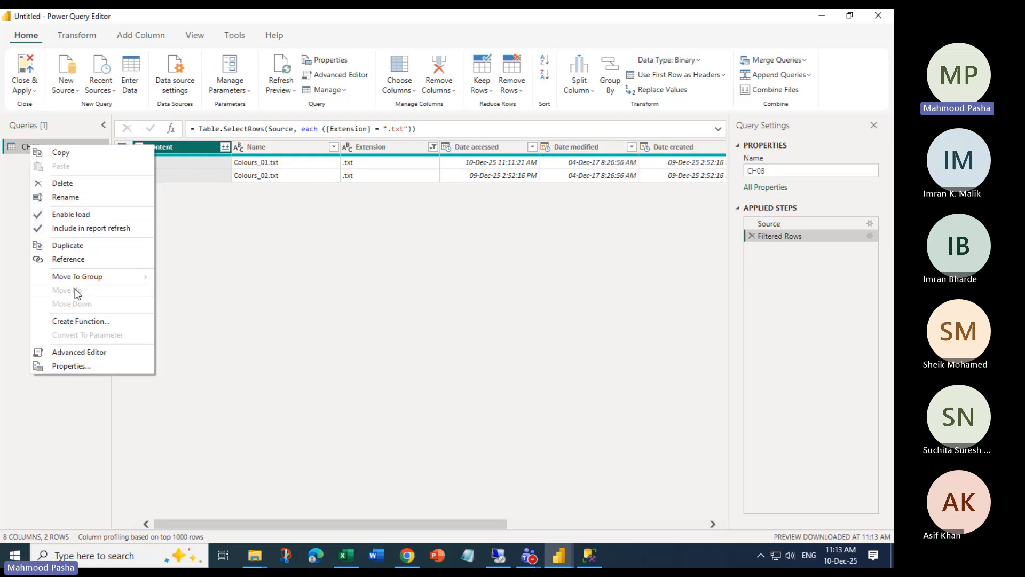
left_click(78, 259)
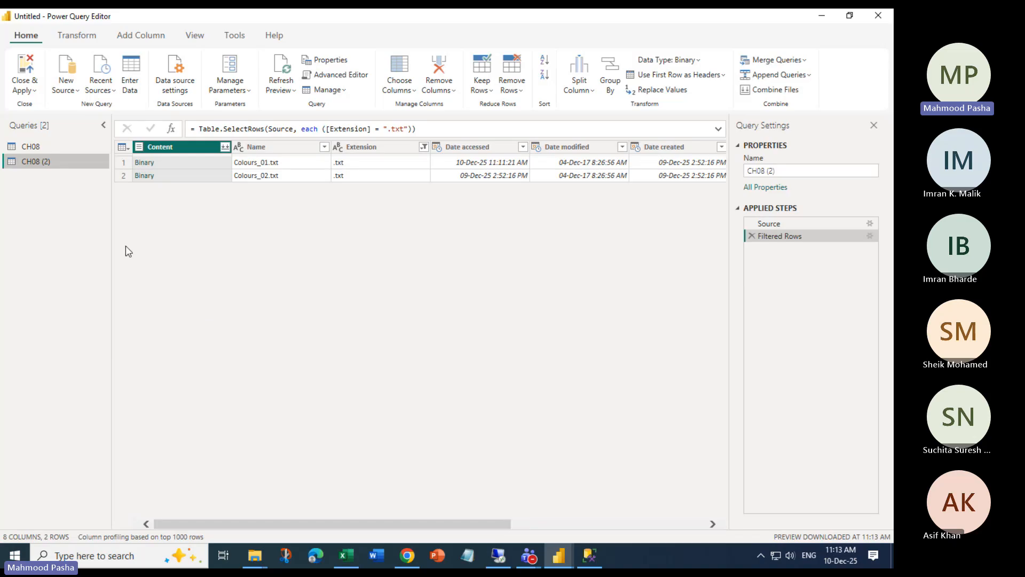
left_click(33, 145)
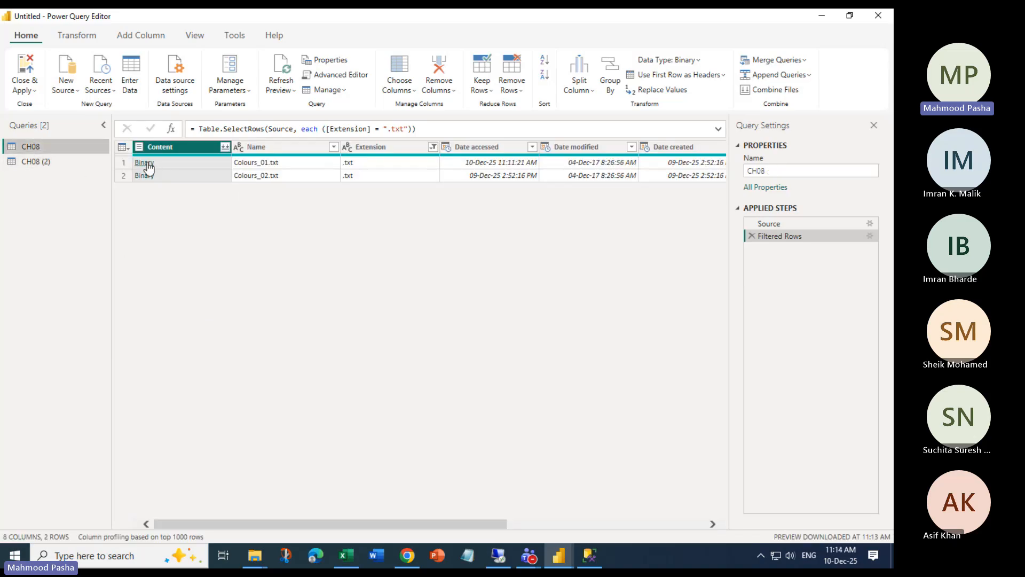
left_click(145, 163)
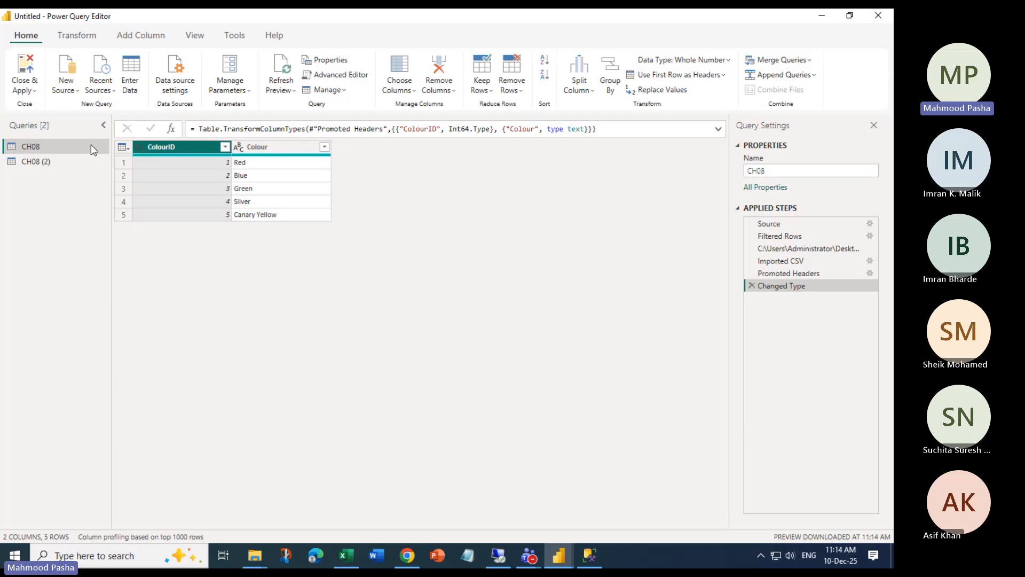
Expand Colours_02.txt in CH08 (2) and compare the two colour tables
left_click(32, 161)
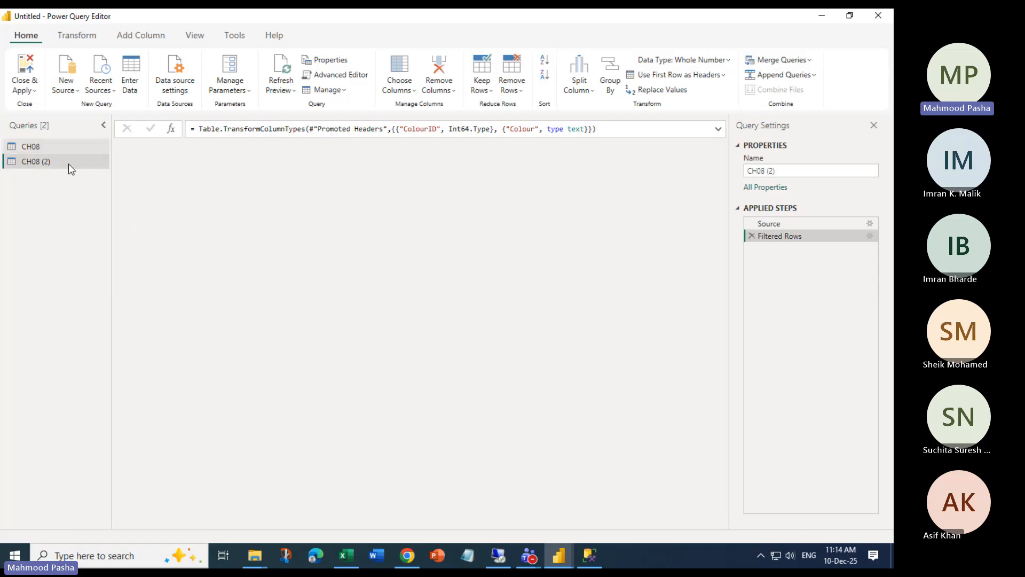
left_click(145, 175)
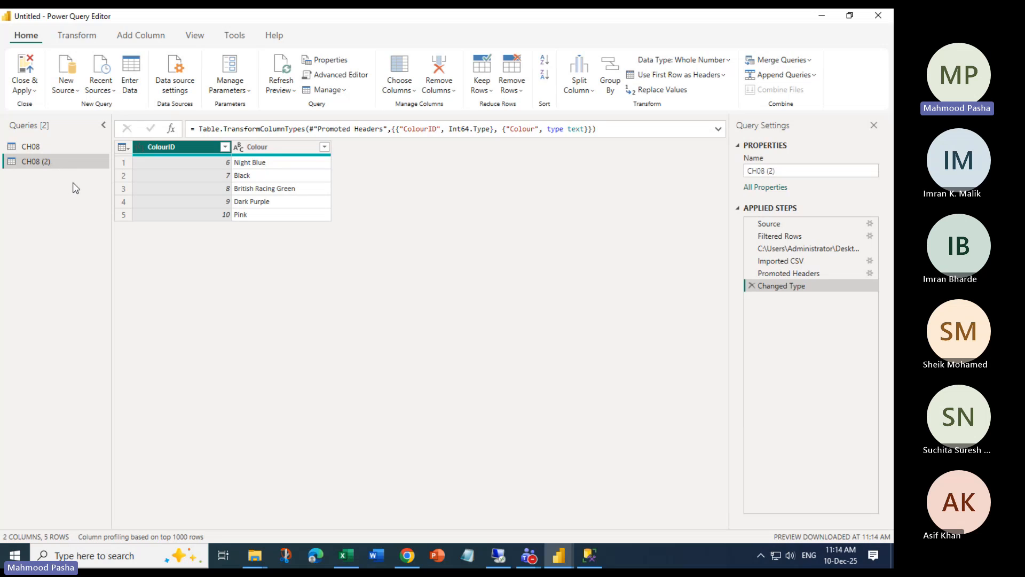
left_click(28, 146)
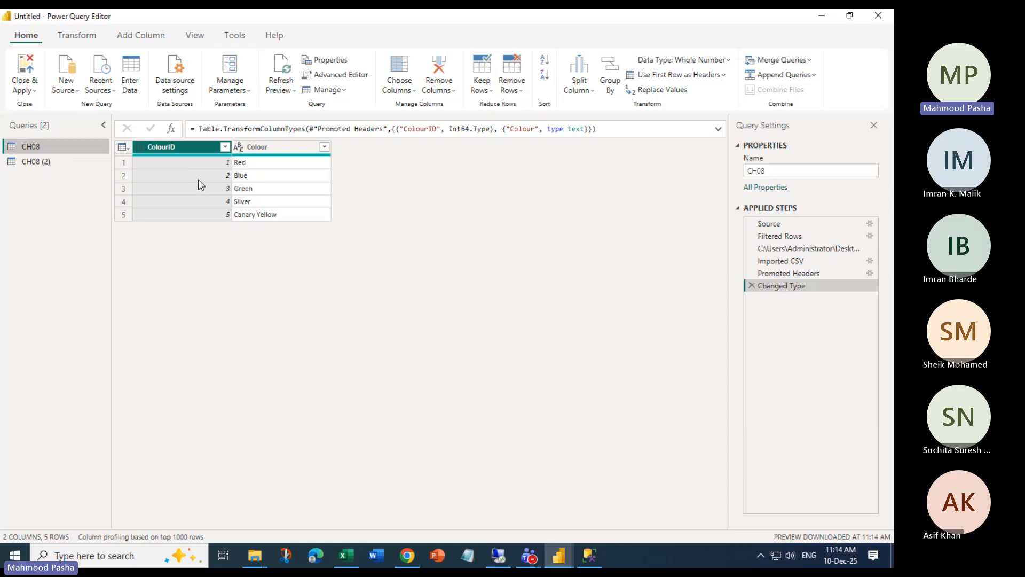
left_click(42, 160)
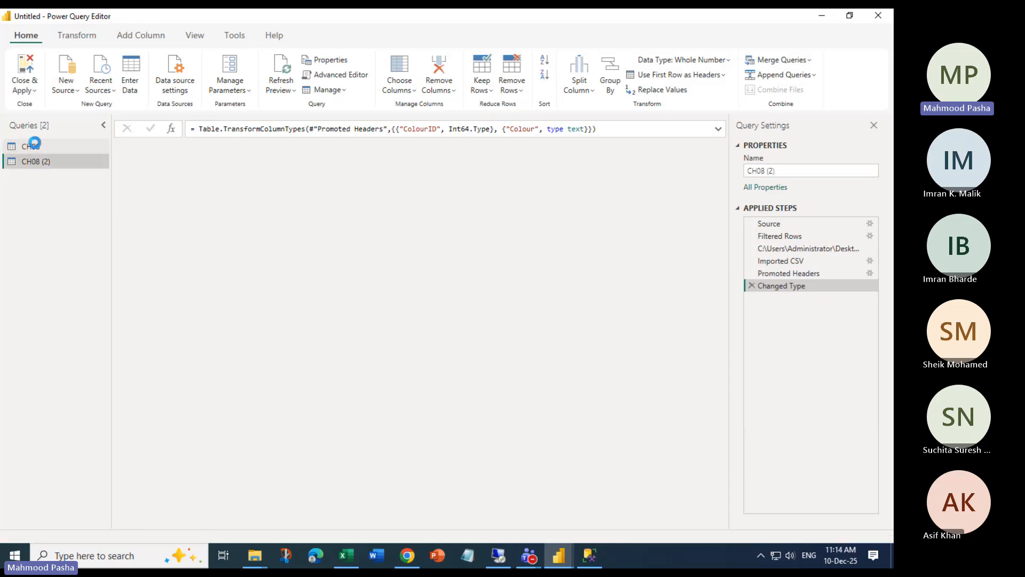
left_click(34, 146)
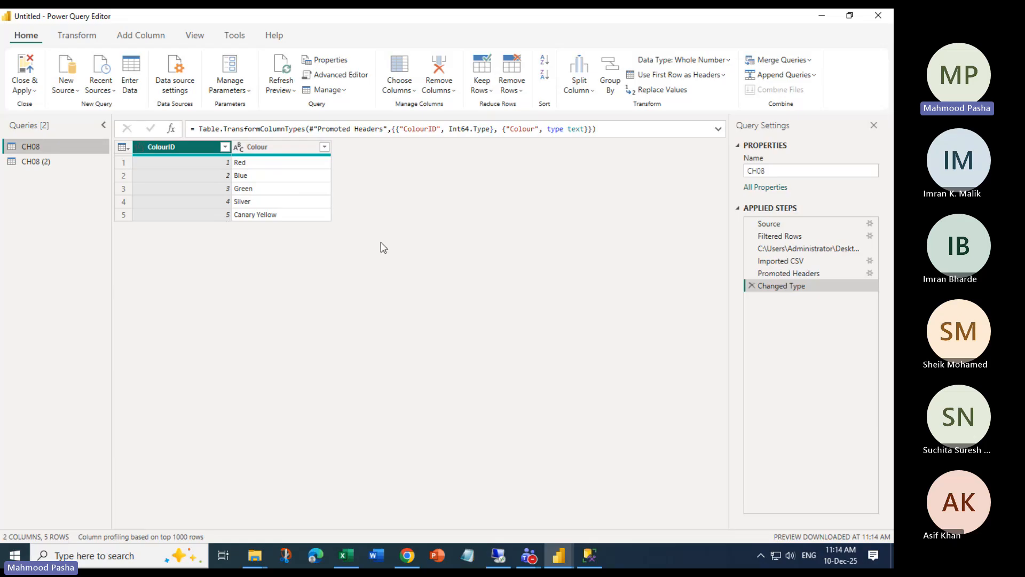
left_click(781, 75)
Append CH08 and CH08 (2) as two tables into a new ten-row Append1 query
left_click(822, 108)
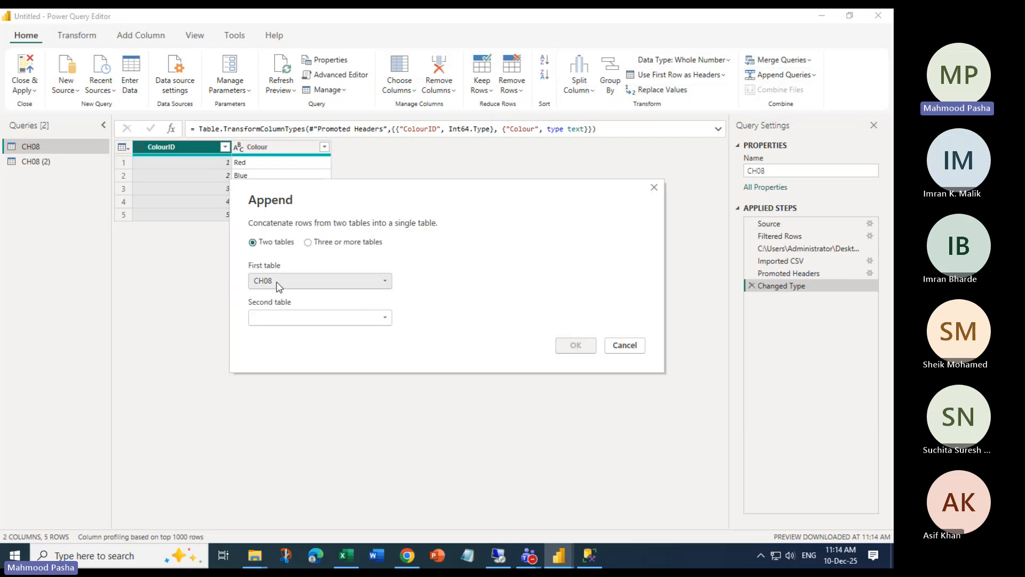
left_click(308, 242)
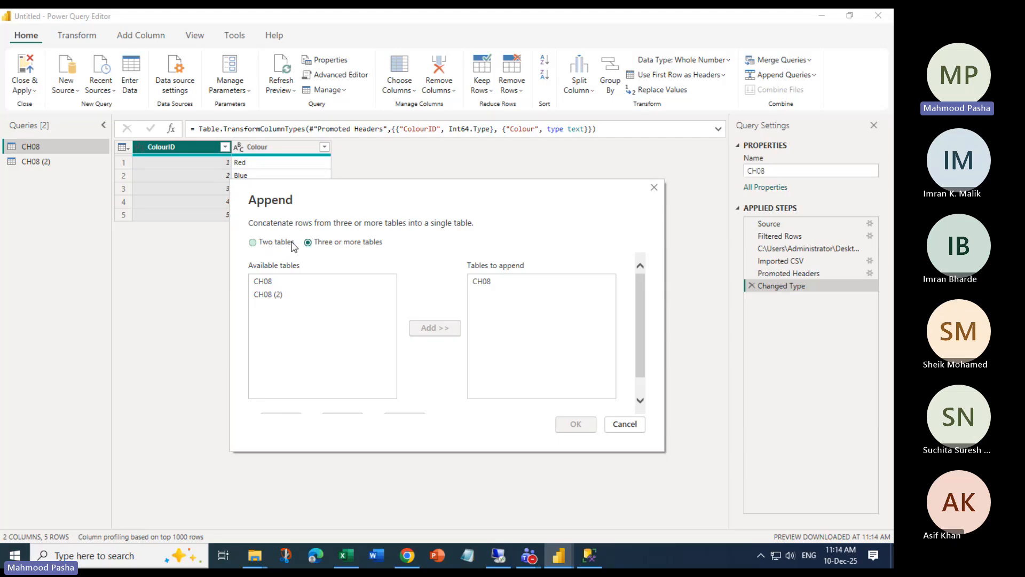
left_click(270, 243)
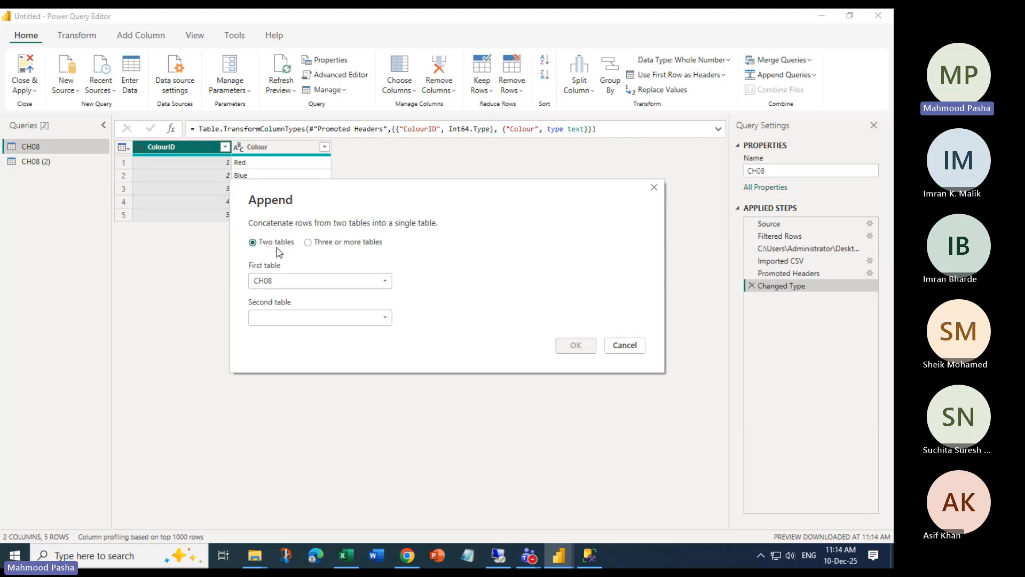
left_click(385, 318)
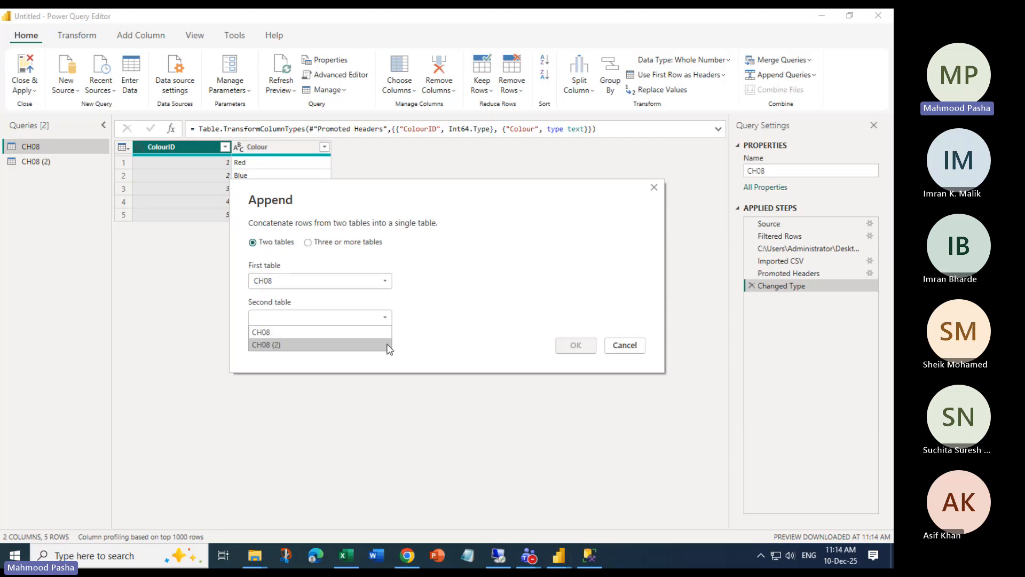
left_click(299, 348)
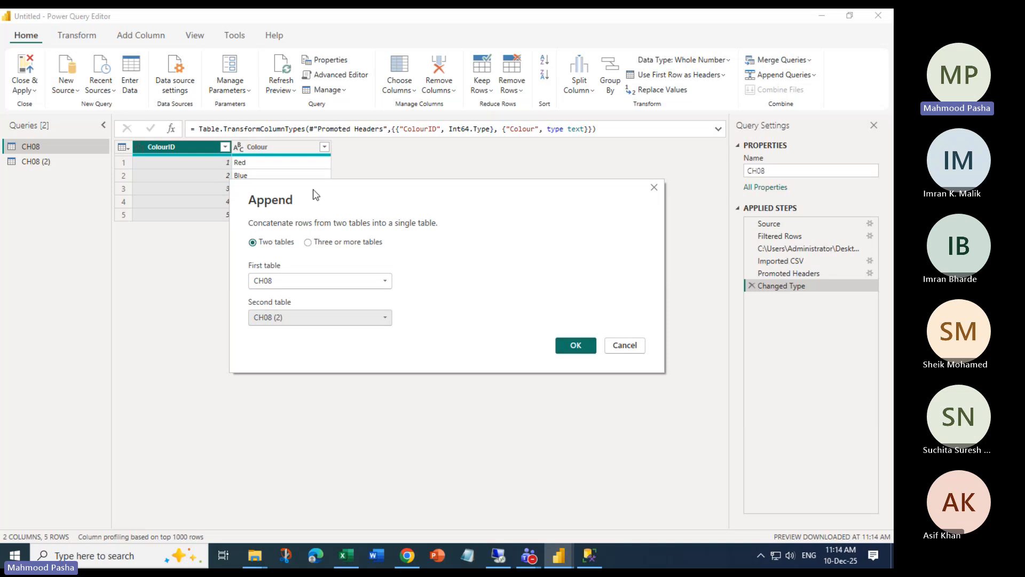
left_click_drag(313, 193, 288, 272)
left_click(550, 423)
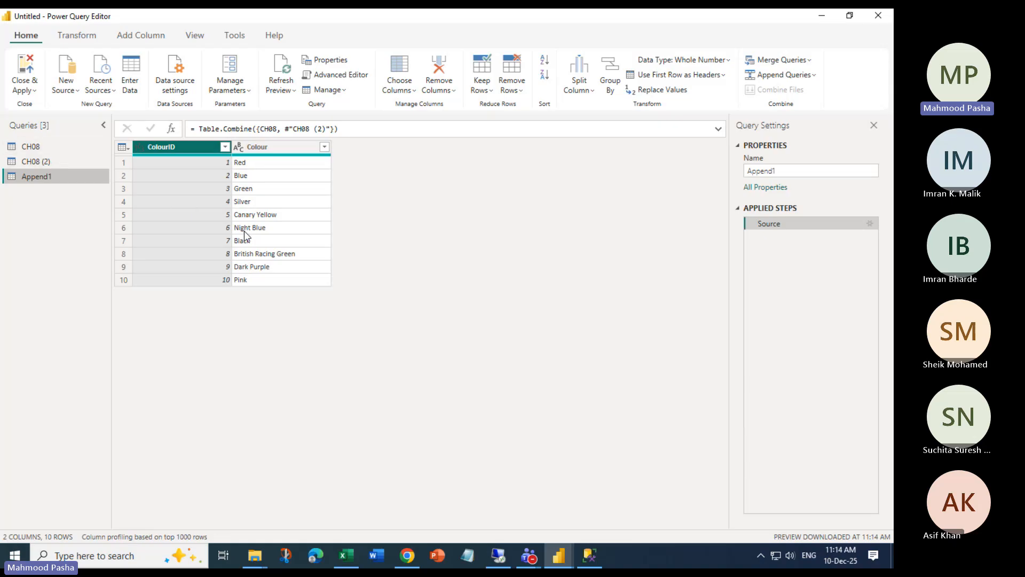
key("alt+Tab")
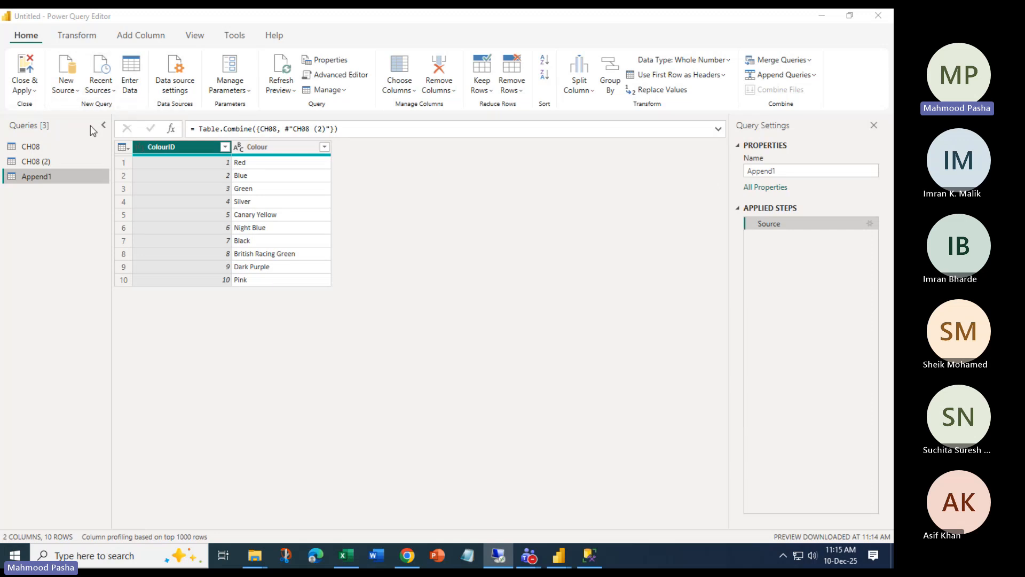
Close Power Query Editor without applying and discard the pending colour query changes
left_click(31, 91)
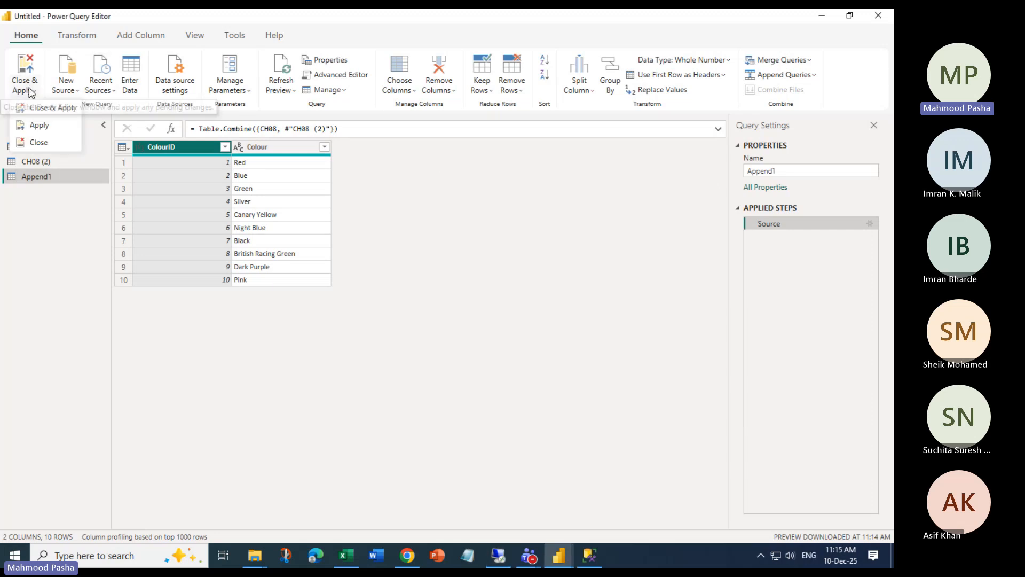
left_click(33, 142)
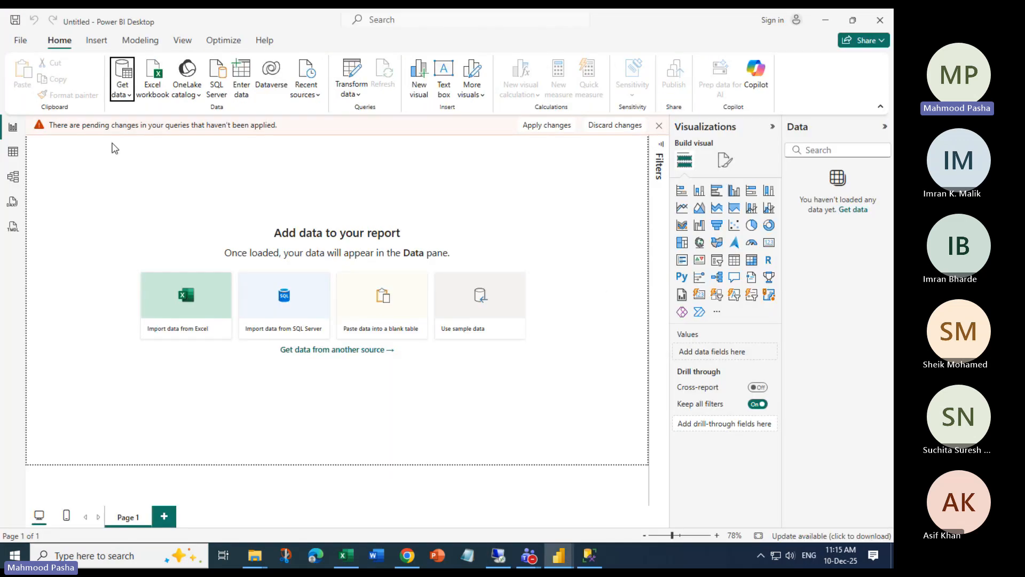
left_click(614, 125)
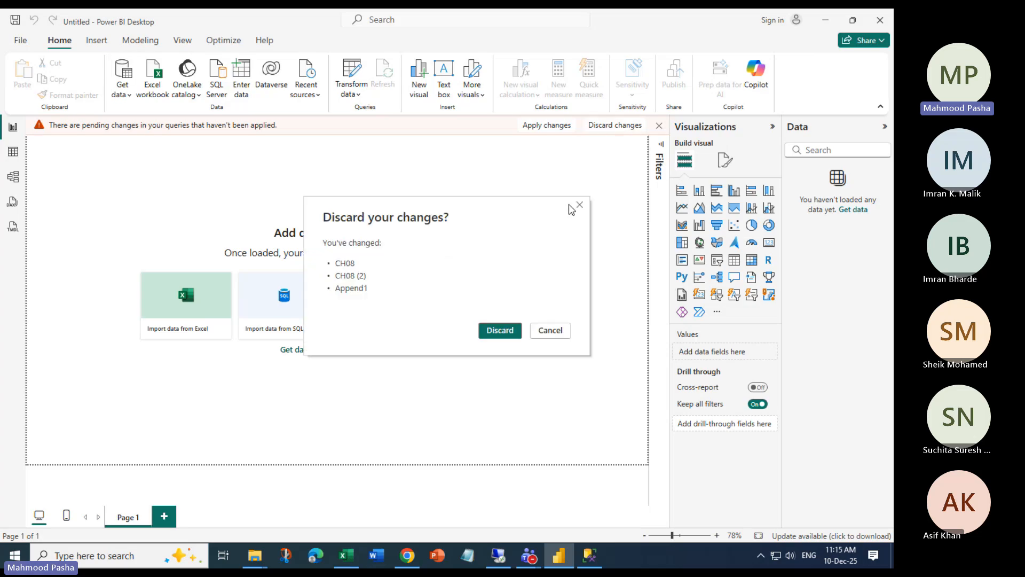
left_click(497, 330)
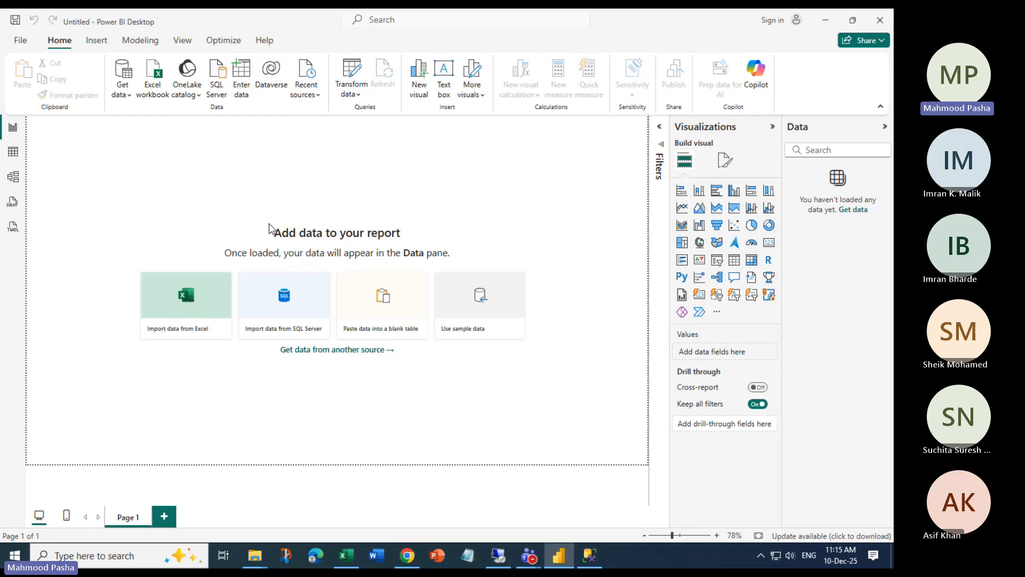
key("alt+Tab")
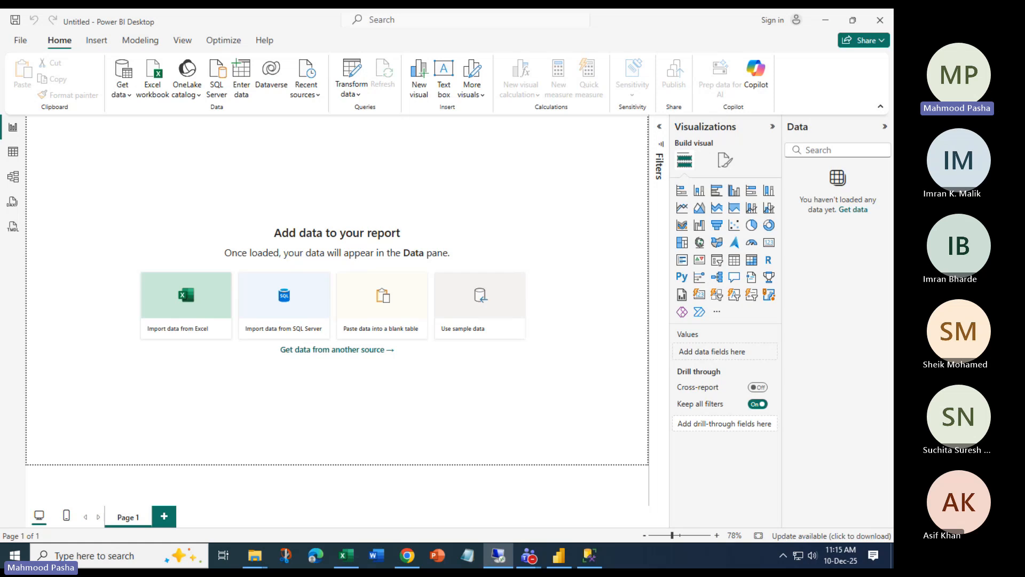
Import the Colors JSON file from the CH08 folder through Get data > More > JSON
left_click(153, 77)
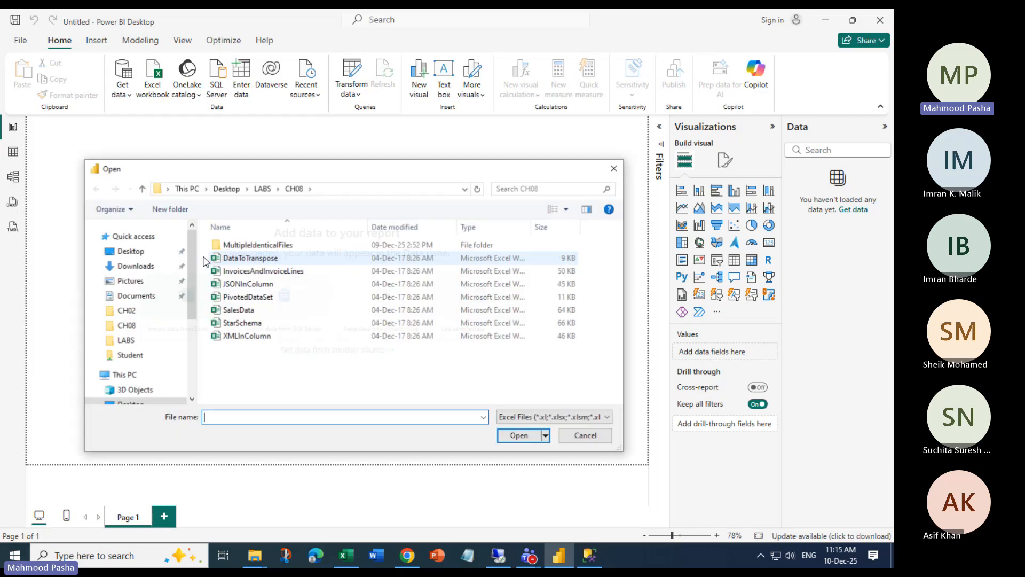
left_click(613, 168)
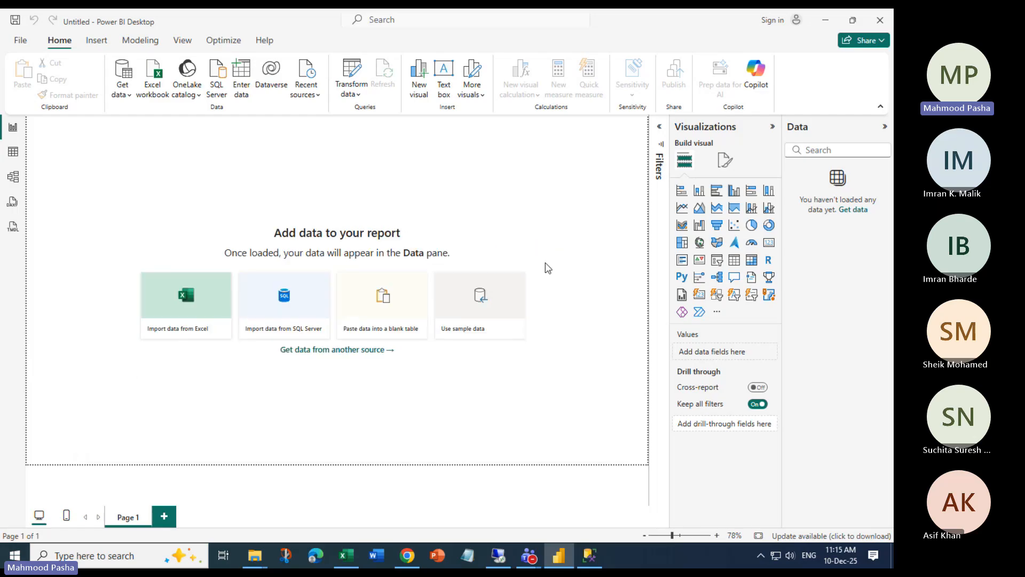
left_click(127, 95)
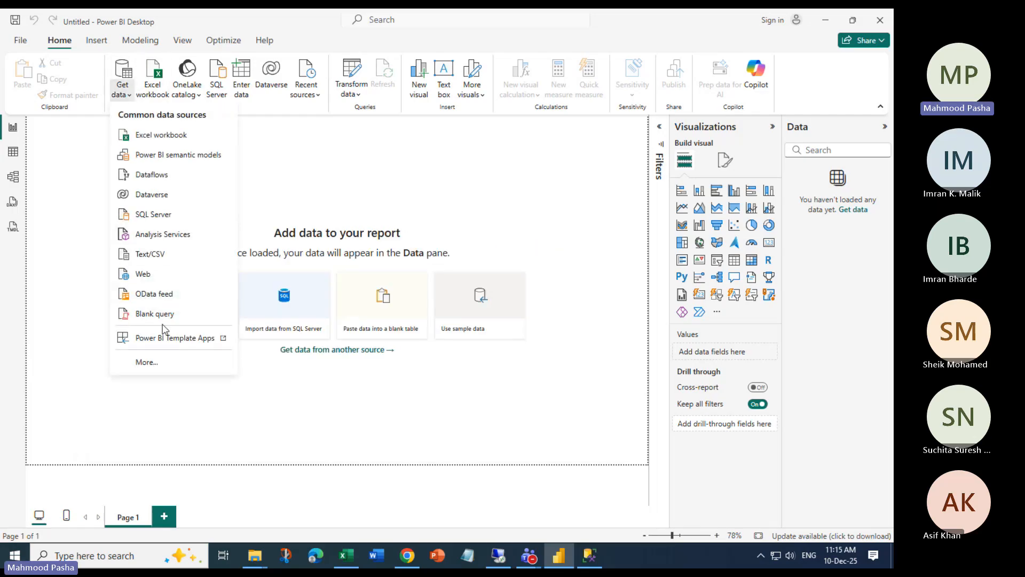
left_click(157, 363)
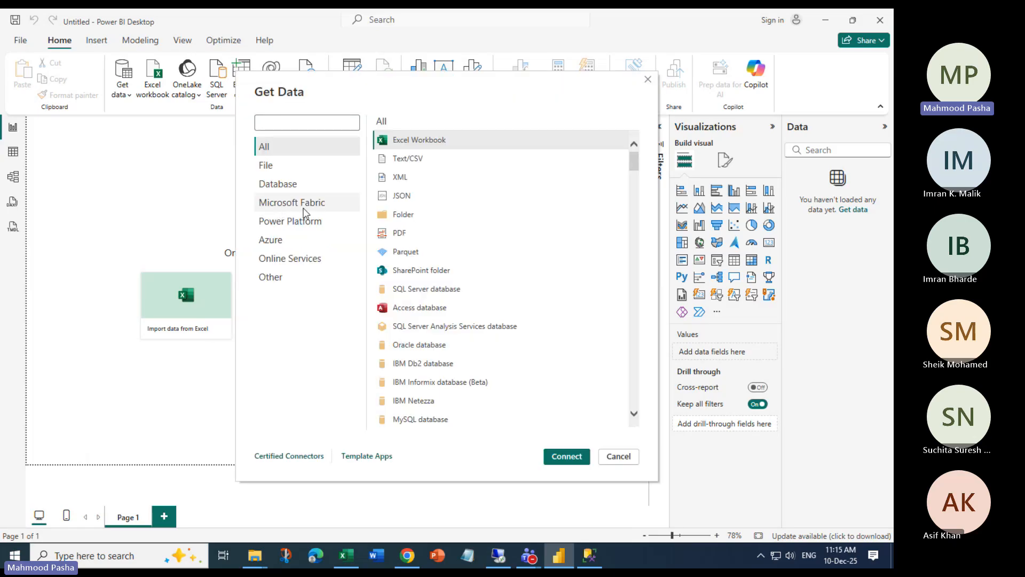
left_click(400, 196)
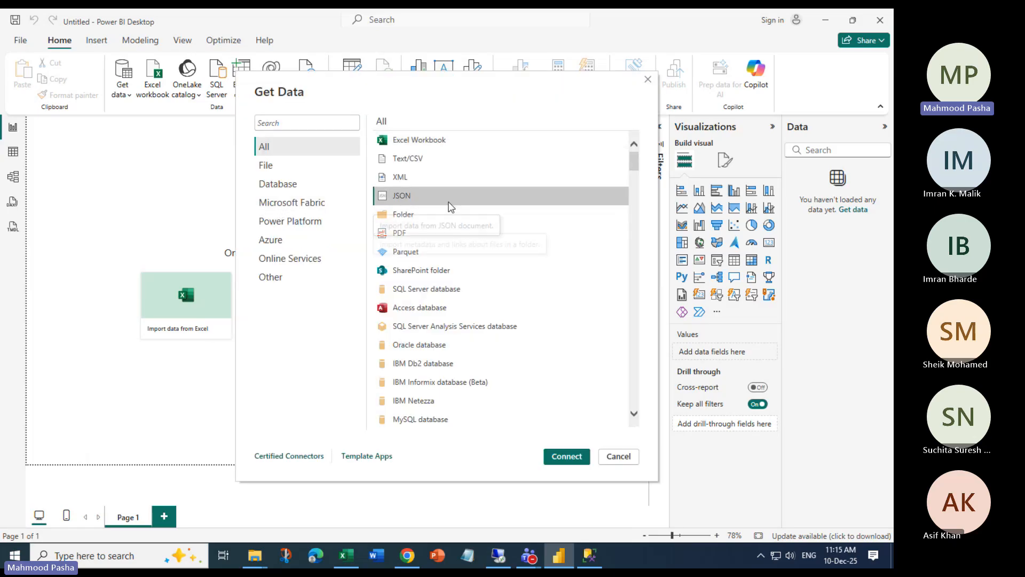
left_click(564, 457)
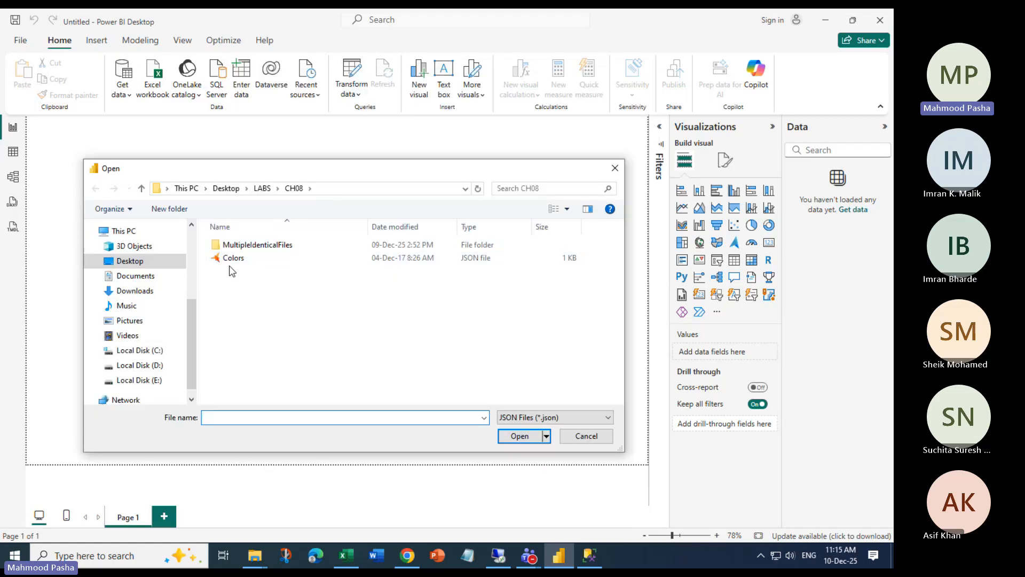
left_click(304, 259)
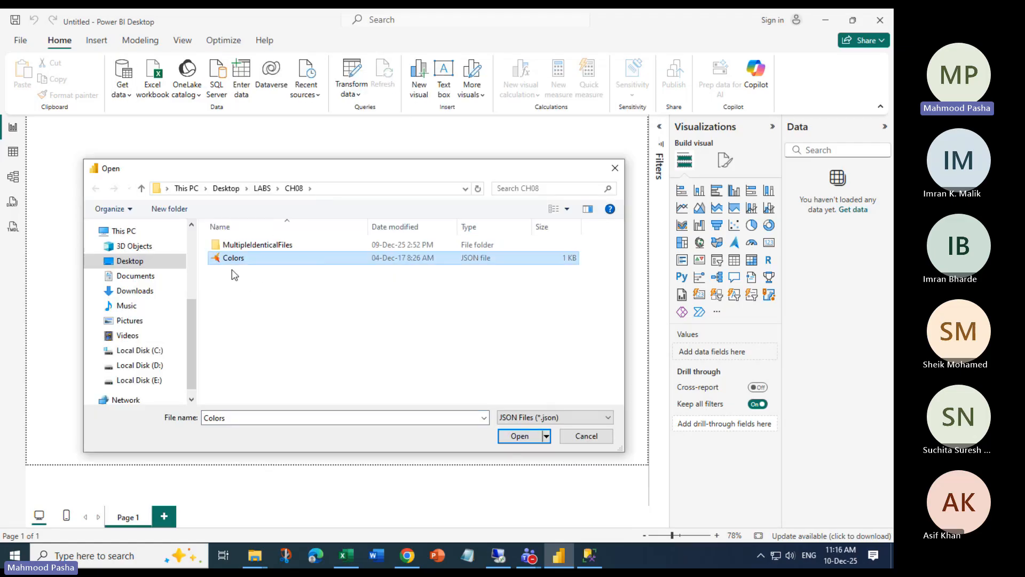
left_click(522, 442)
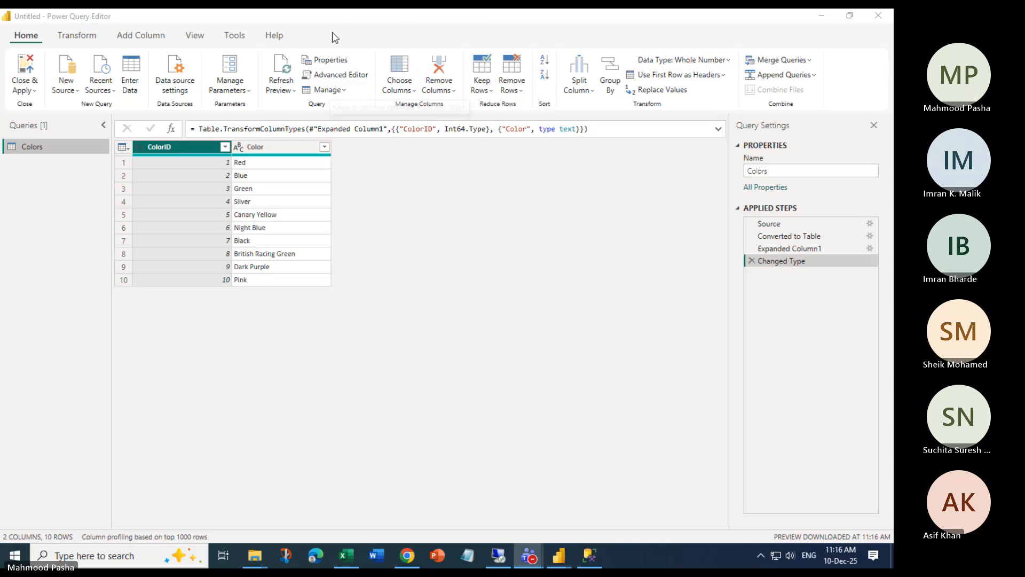
Convert the Color column to a list, then back to a table with delimiter None
left_click(82, 36)
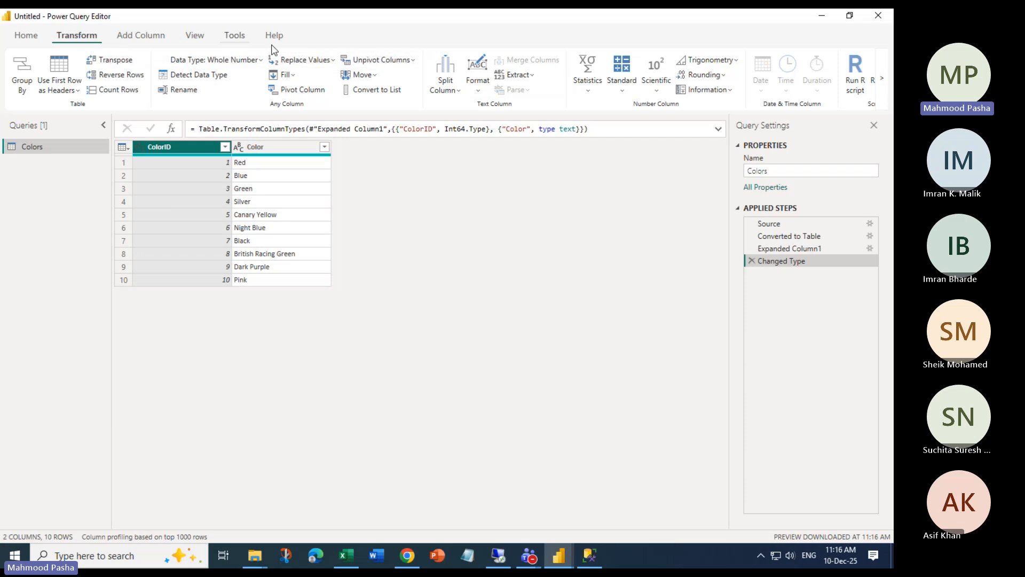
left_click(286, 148)
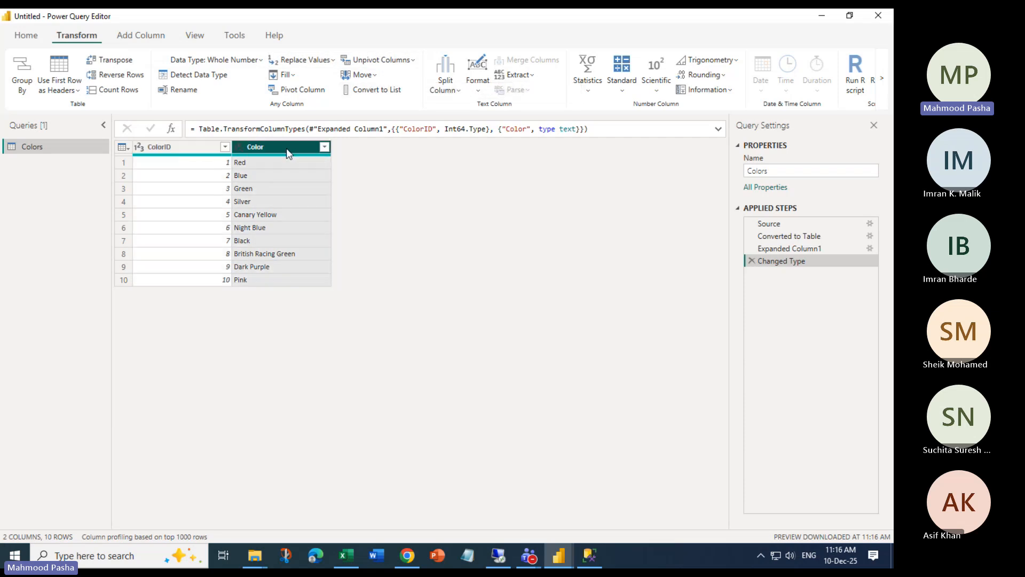
left_click(337, 89)
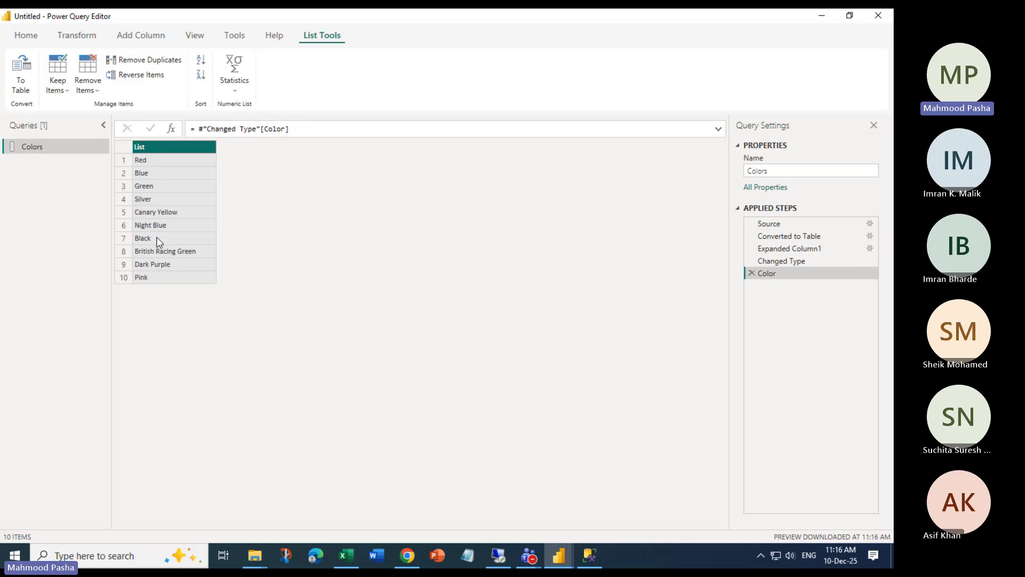
left_click(28, 94)
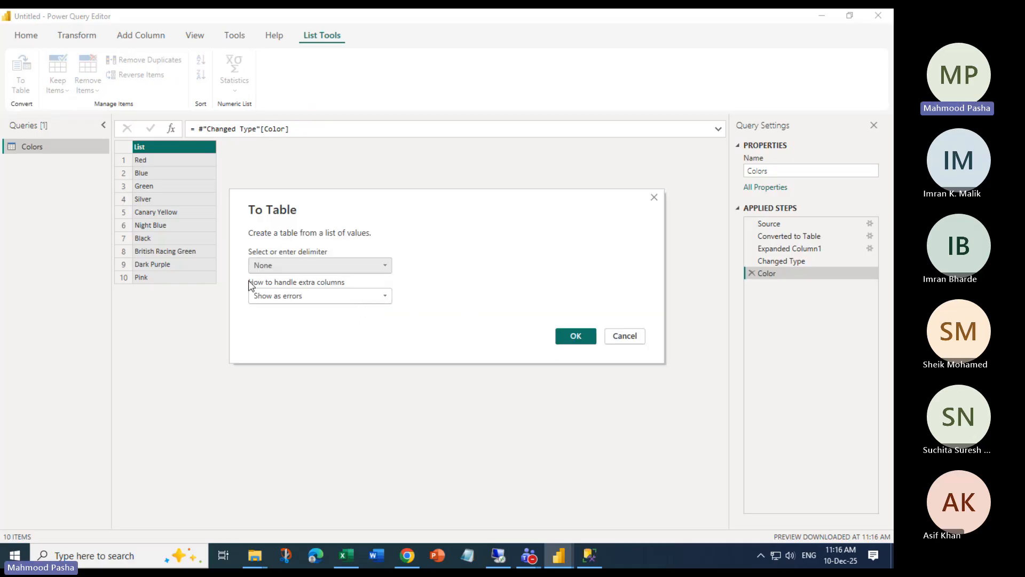
left_click(350, 267)
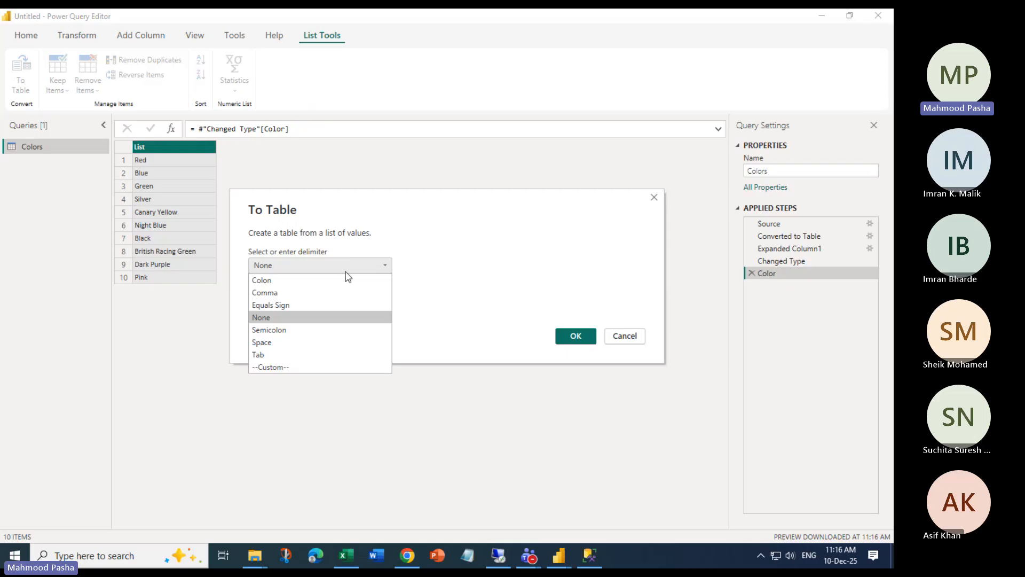
left_click(399, 224)
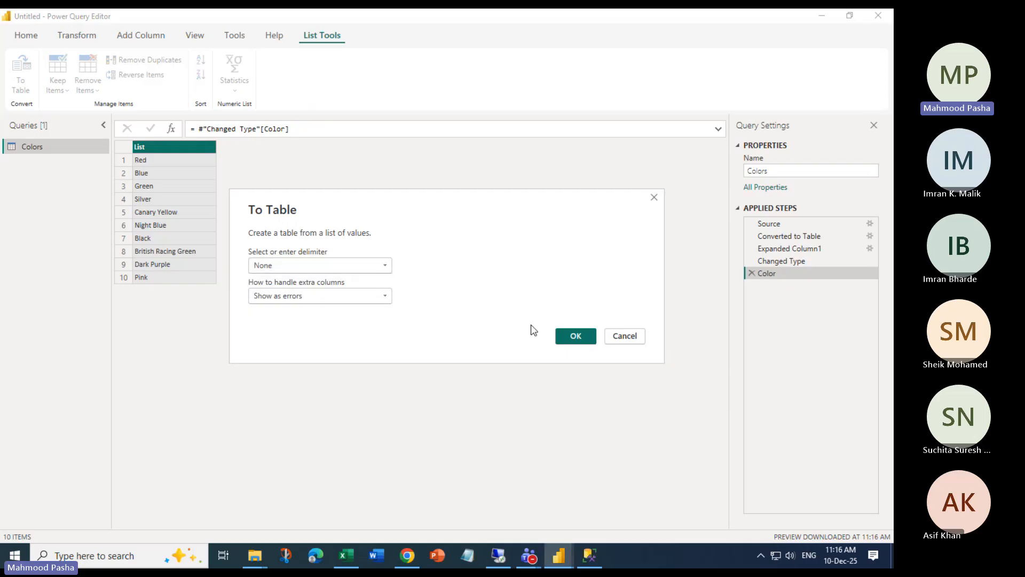
left_click(575, 337)
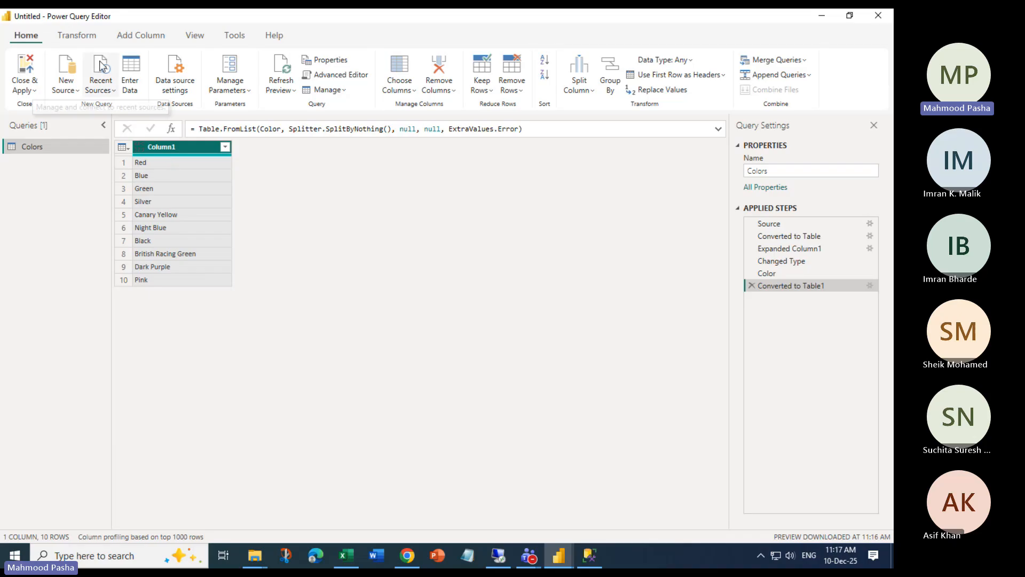
Convert Column1 to a list again and back into a table (Converted to Table2)
left_click(81, 35)
left_click(353, 91)
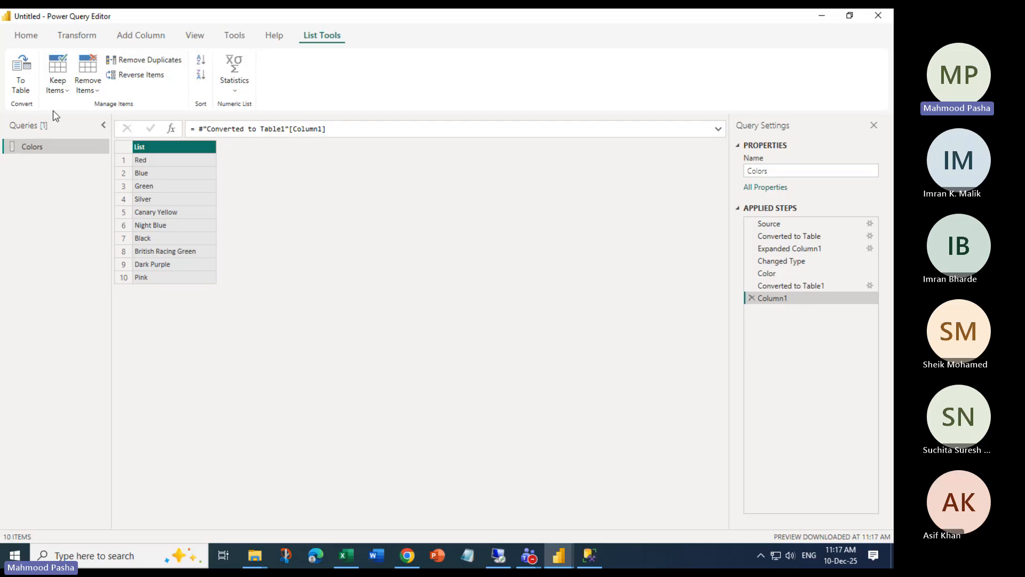
left_click(20, 74)
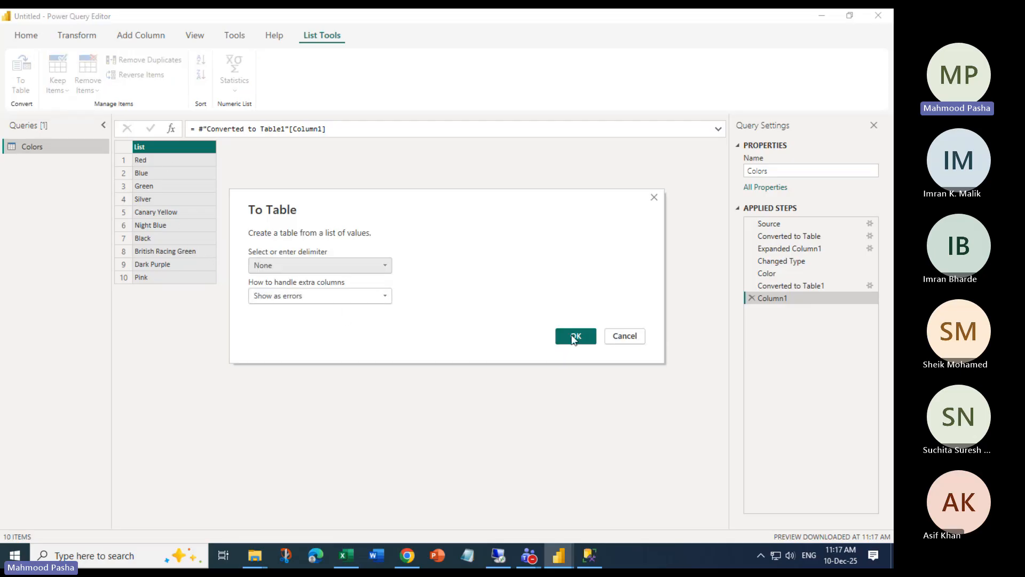
left_click(575, 338)
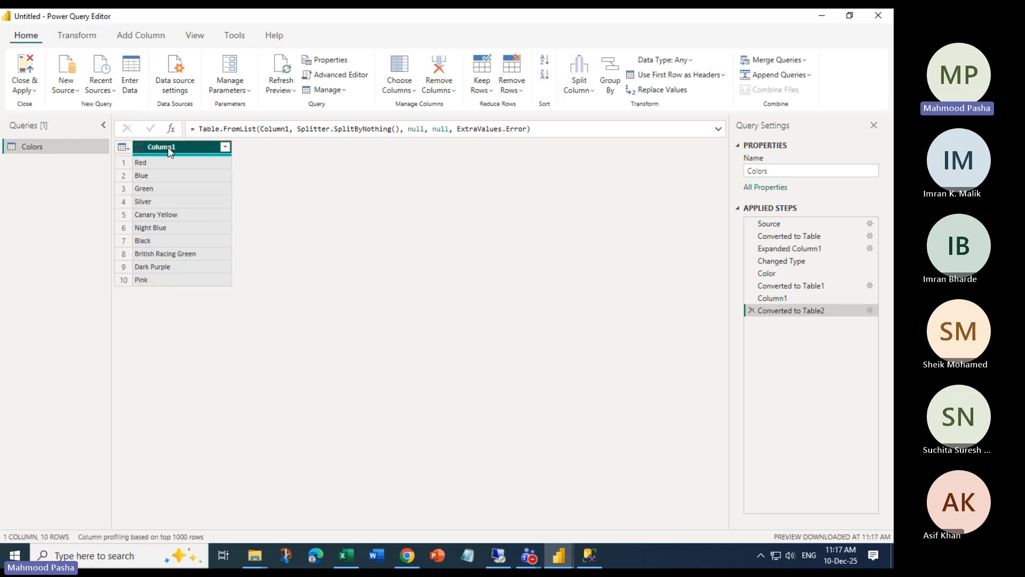
left_click(180, 231)
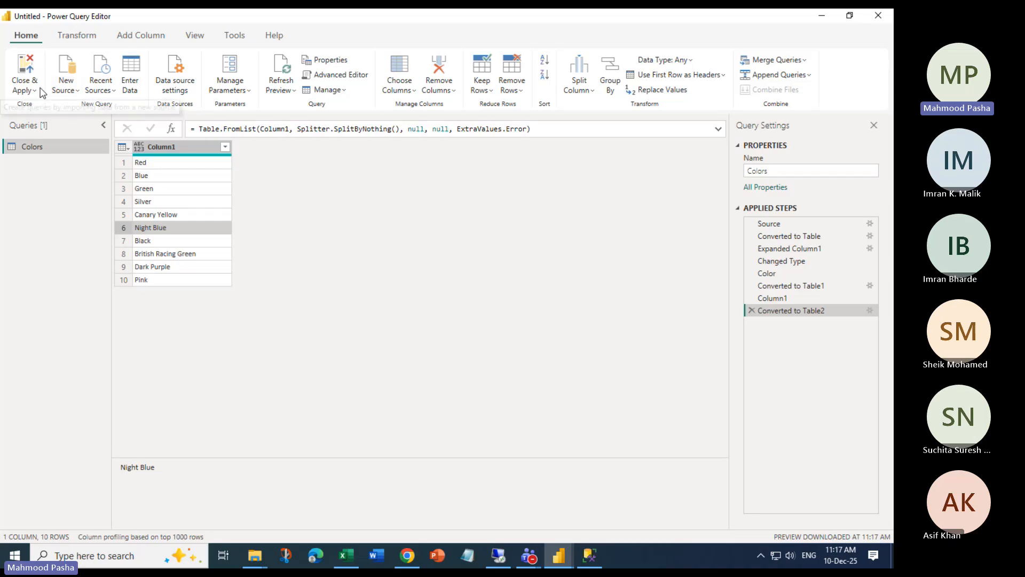
left_click(399, 90)
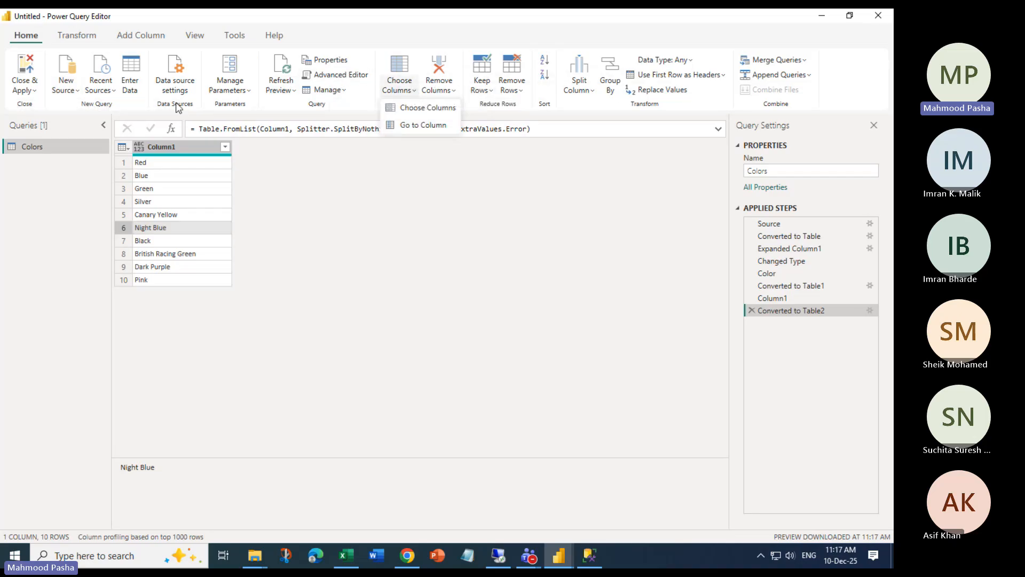
left_click(84, 40)
left_click(192, 188)
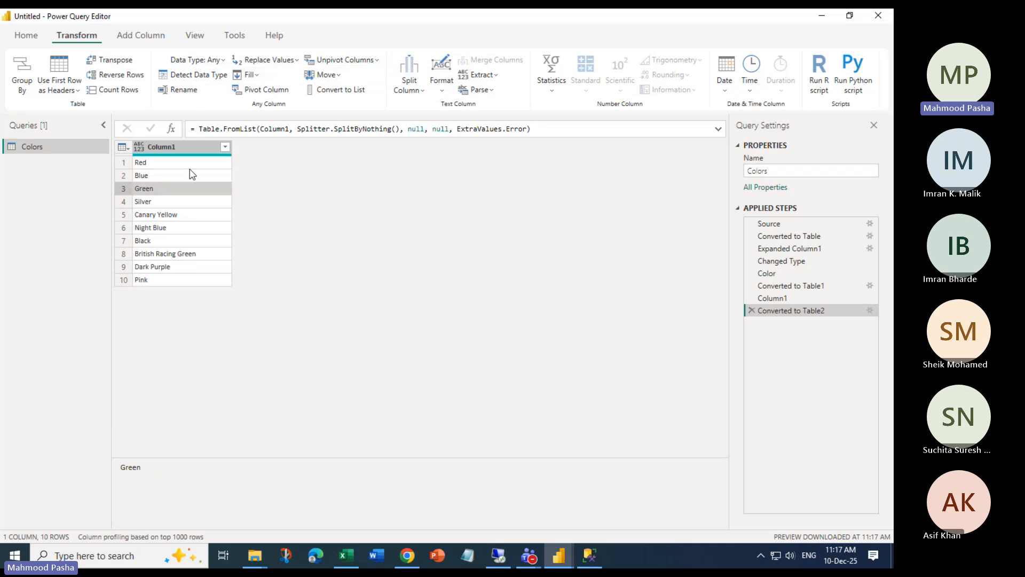
left_click(338, 89)
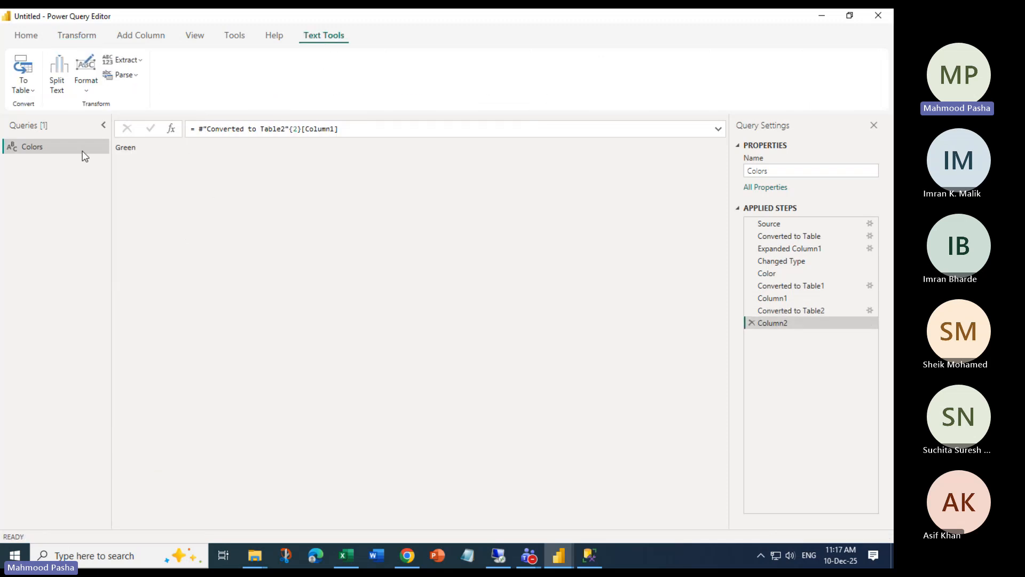
left_click(752, 323)
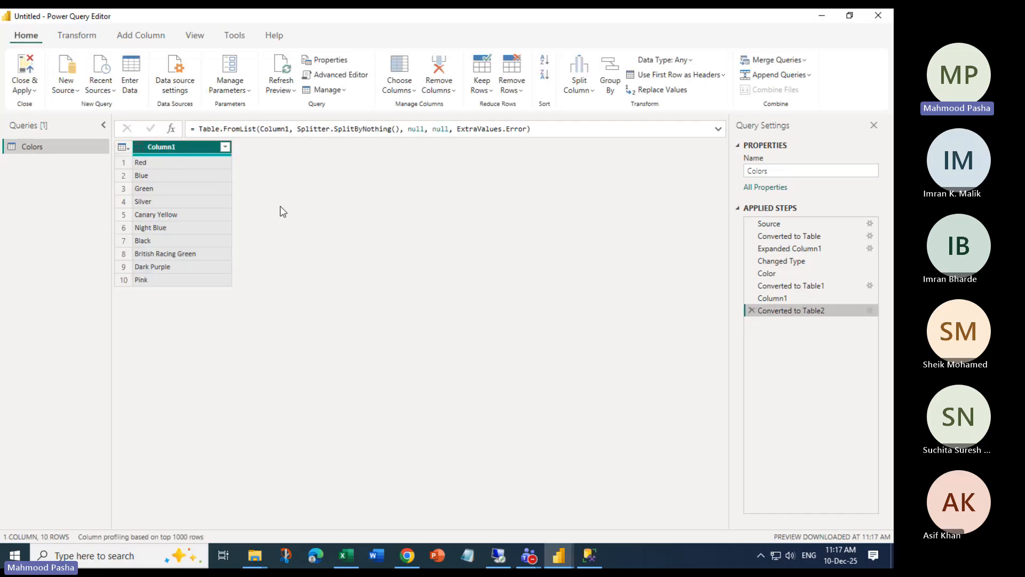
left_click(229, 281)
left_click(218, 148)
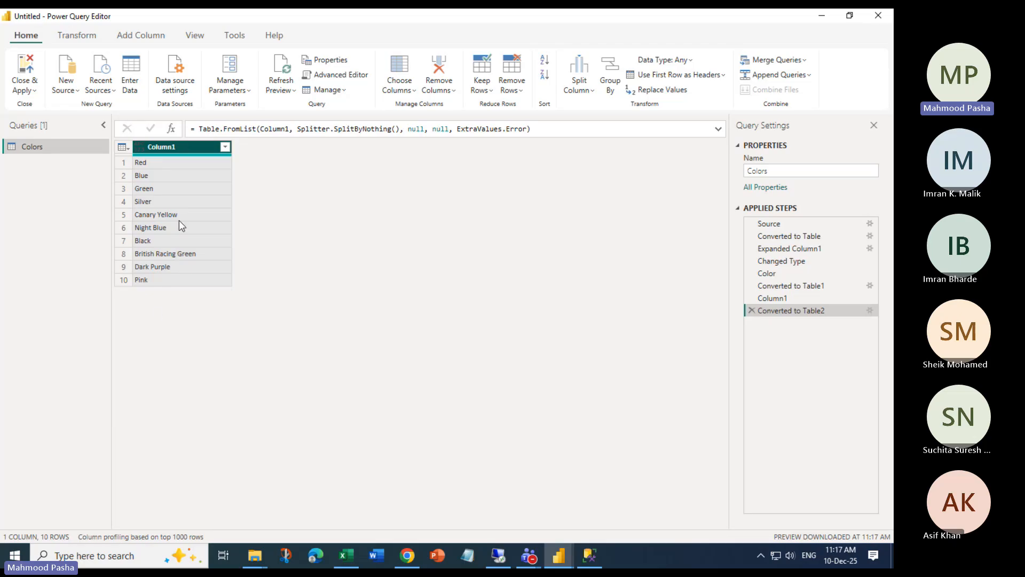
left_click(77, 35)
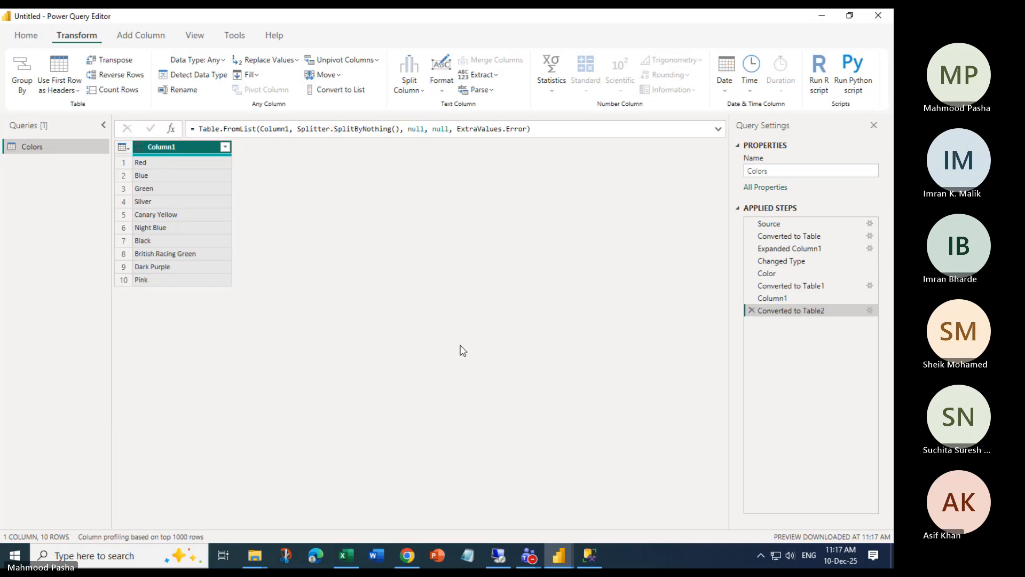
left_click(340, 91)
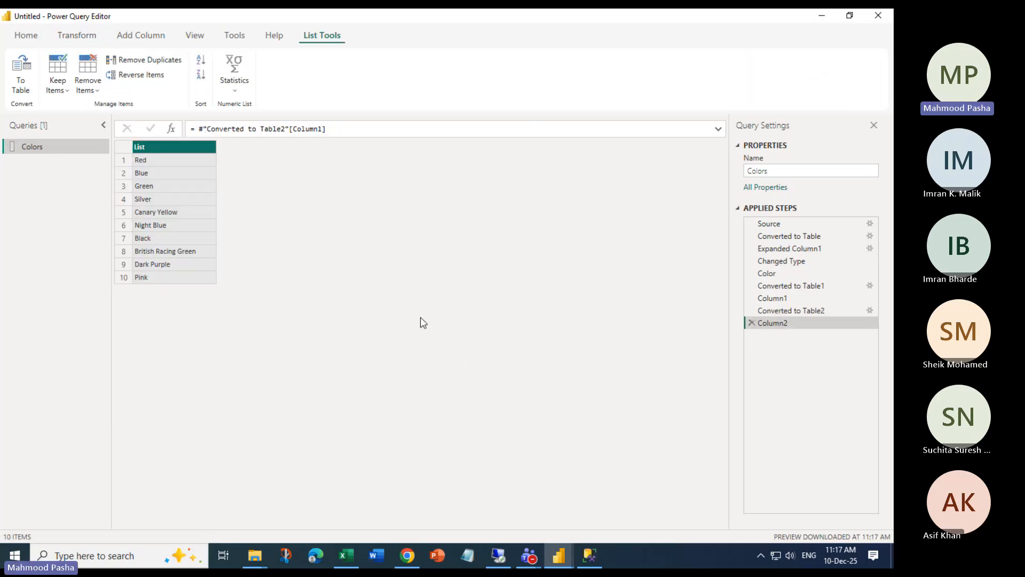
left_click(57, 84)
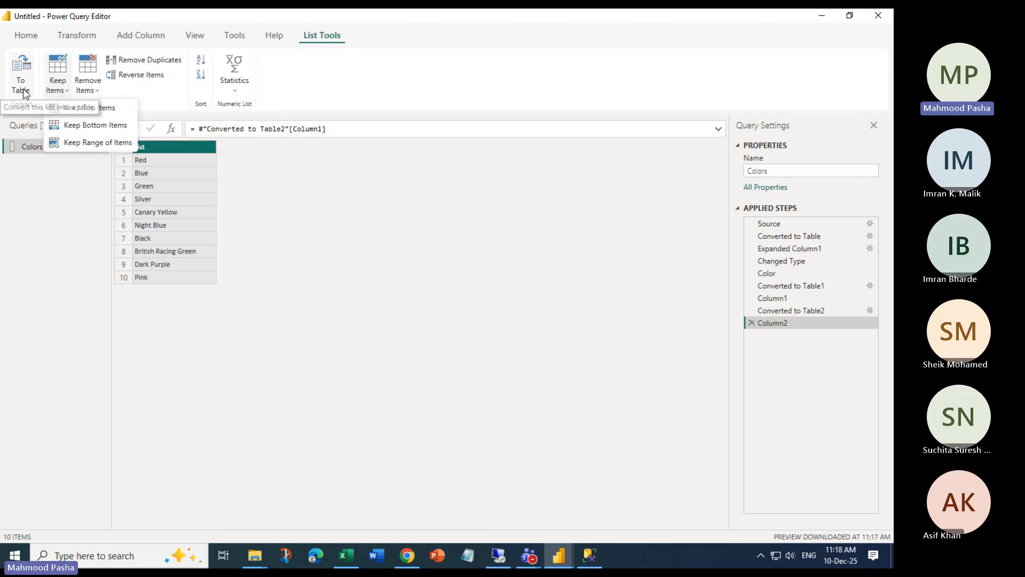
left_click(311, 36)
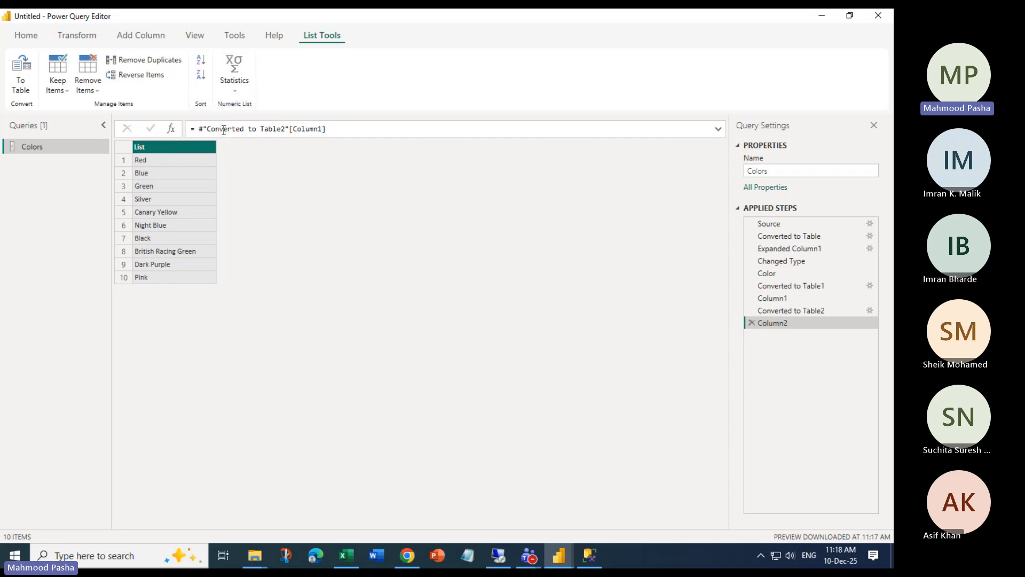
left_click(79, 36)
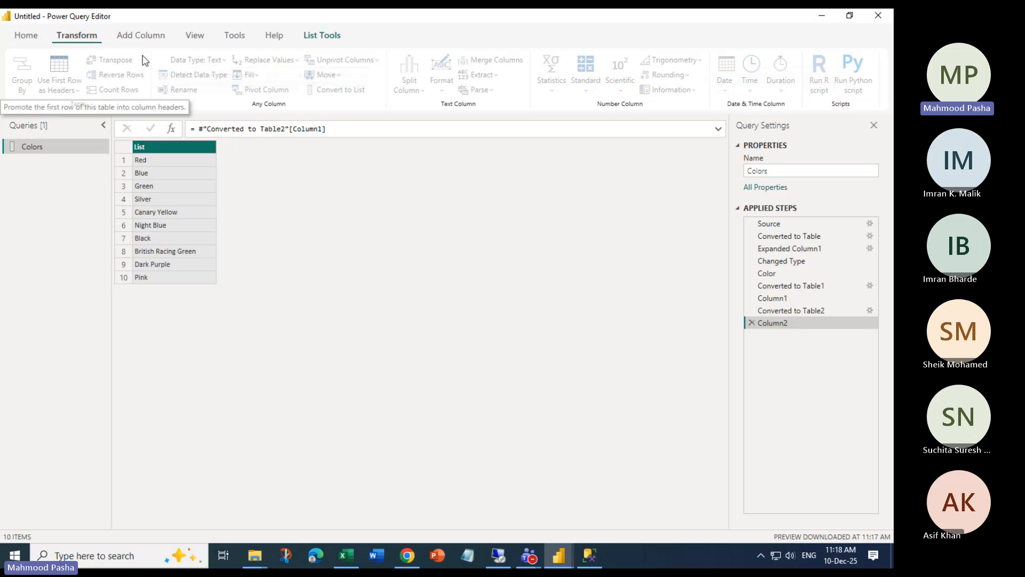
left_click(141, 35)
left_click(77, 35)
left_click(195, 35)
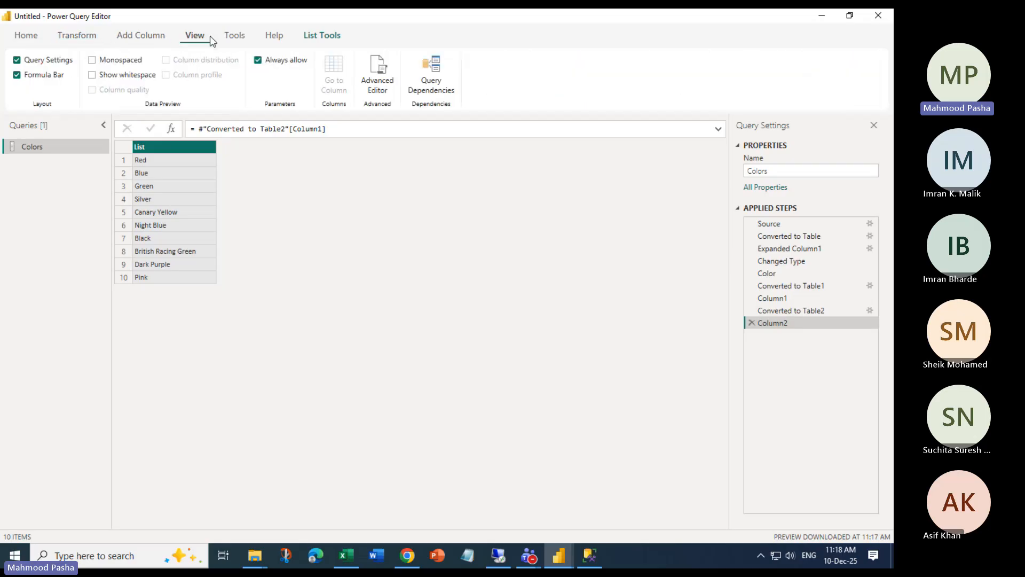
left_click(234, 36)
left_click(77, 36)
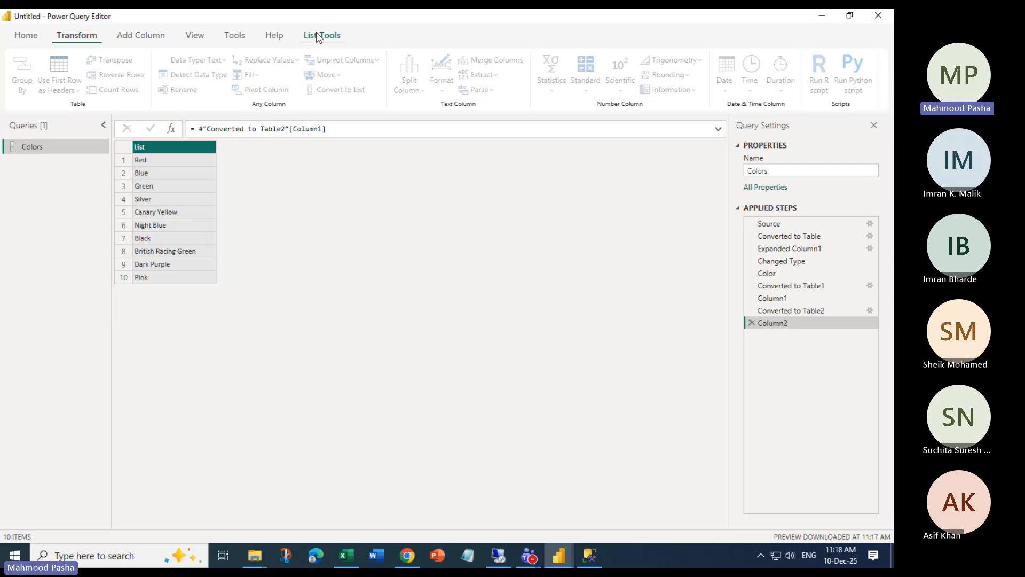
left_click(751, 323)
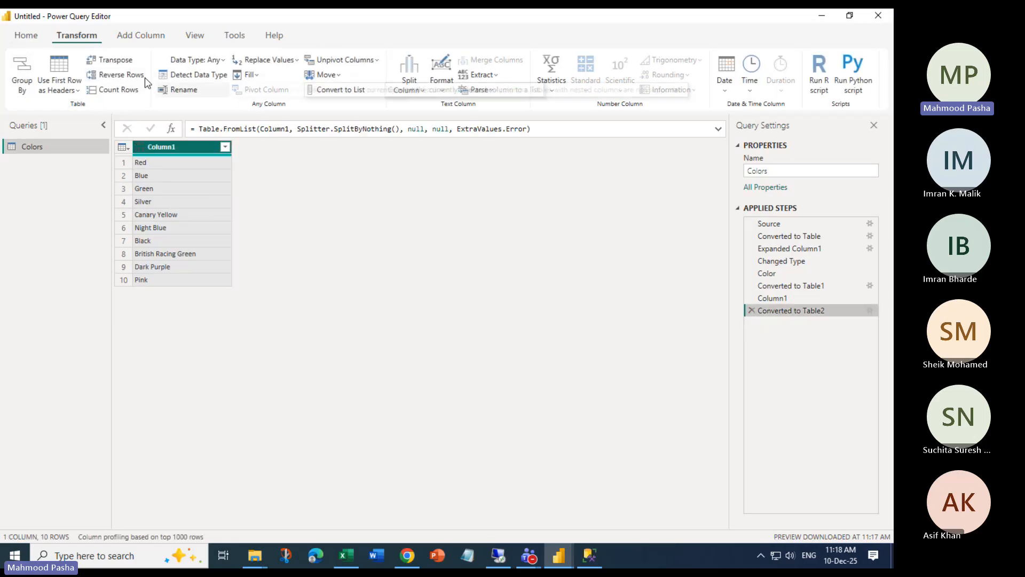
Close the editor discarding the Colors changes, then browse for a CH08 Excel workbook
left_click(25, 37)
left_click(25, 86)
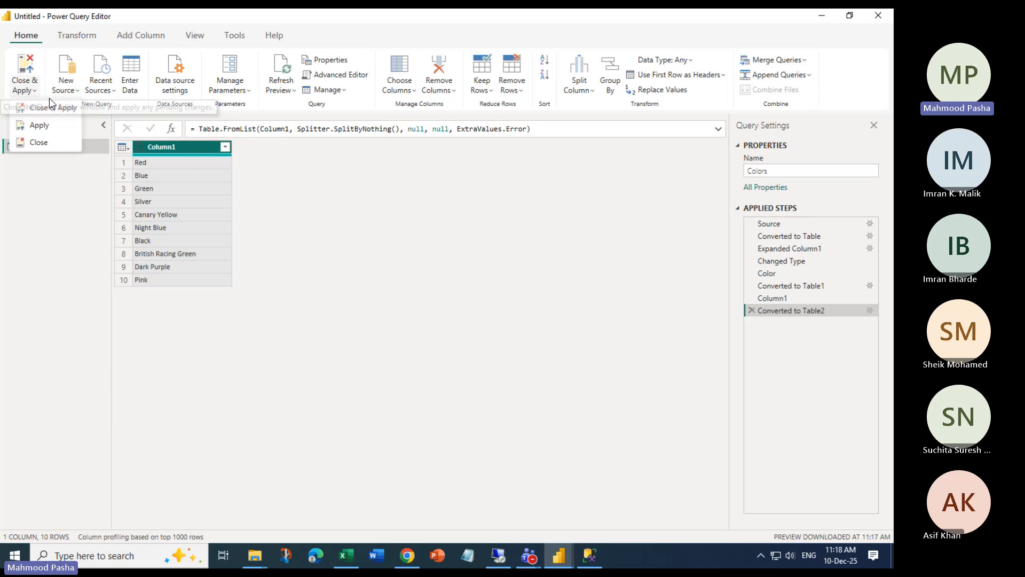
left_click(39, 142)
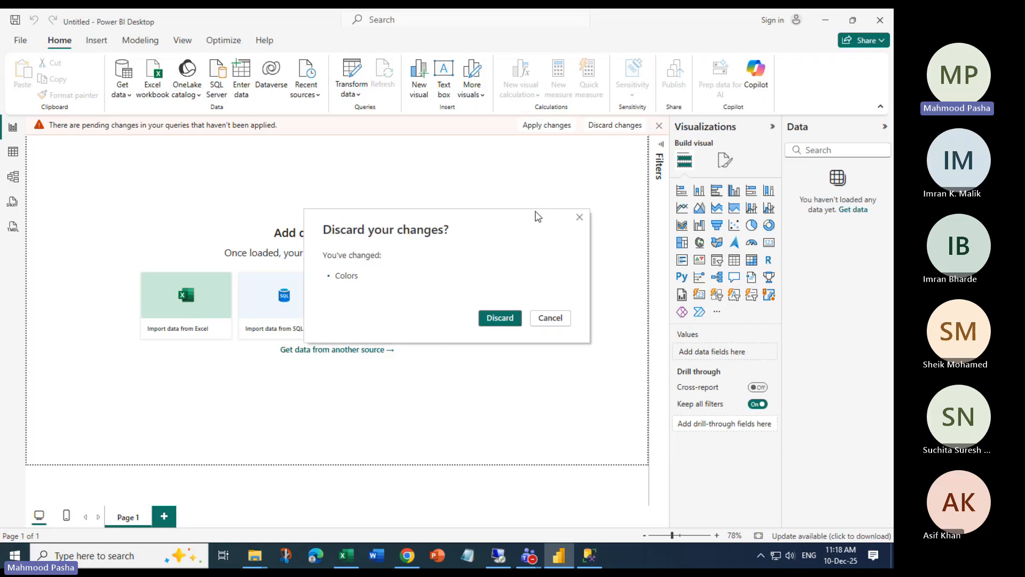
left_click(506, 318)
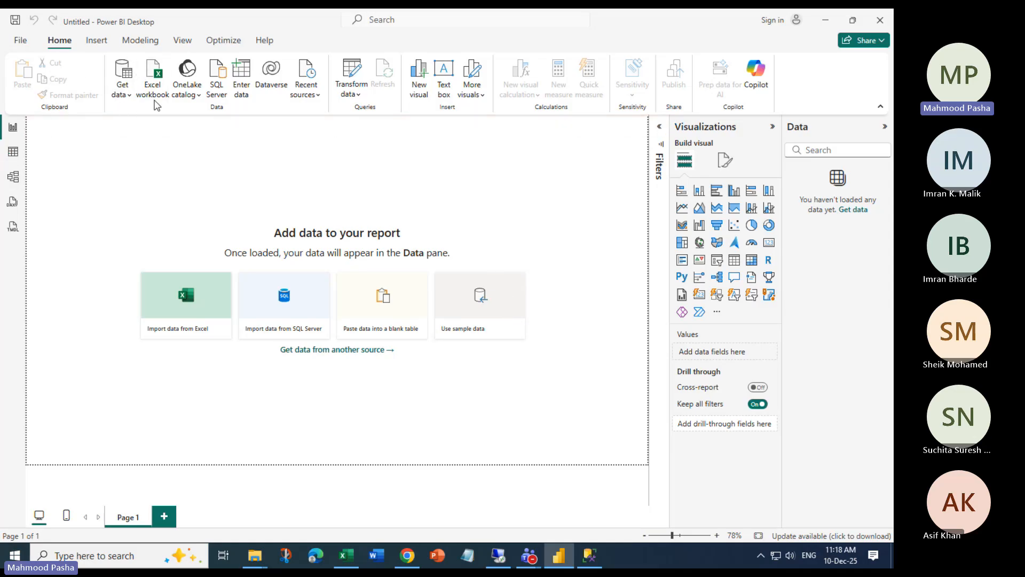
left_click(167, 83)
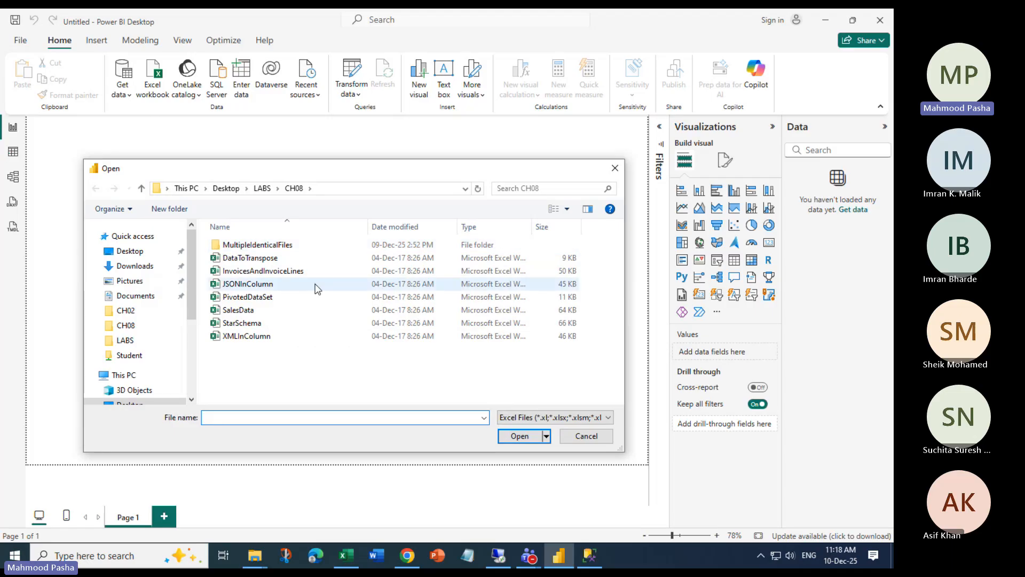
Select the JSONInColumn workbook in the CH08 folder and open it
left_click(237, 284)
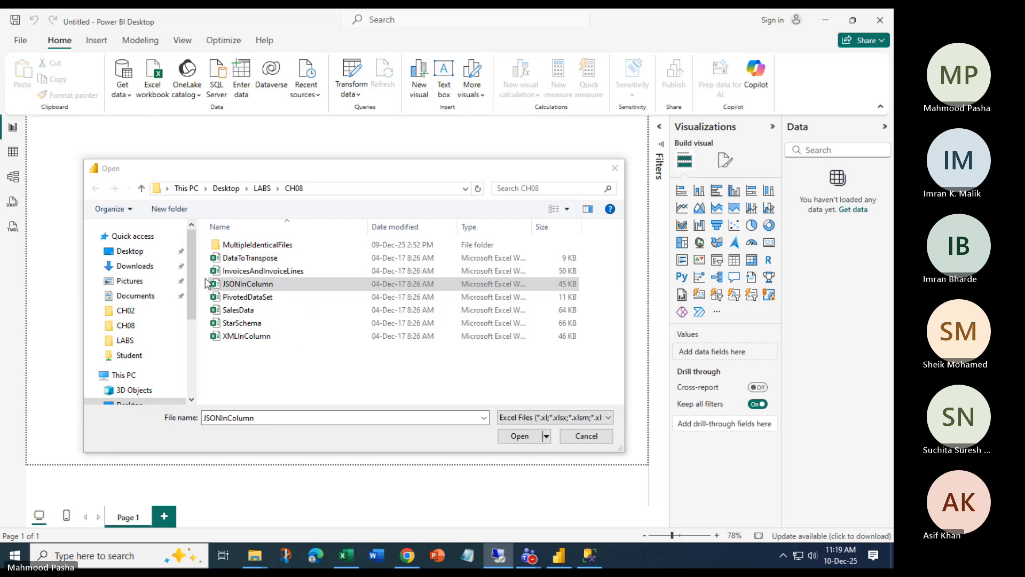
left_click(258, 284)
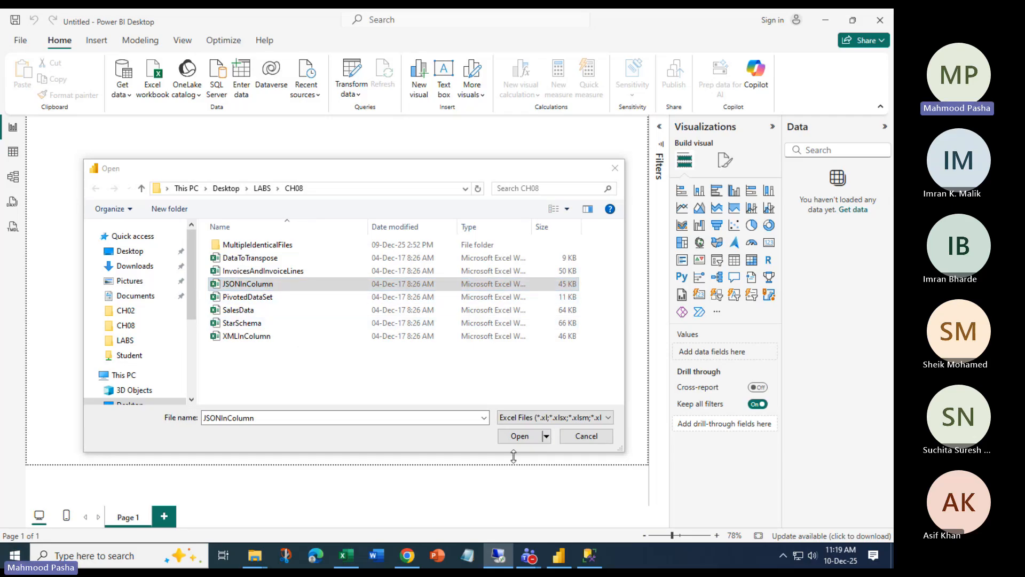
left_click(519, 437)
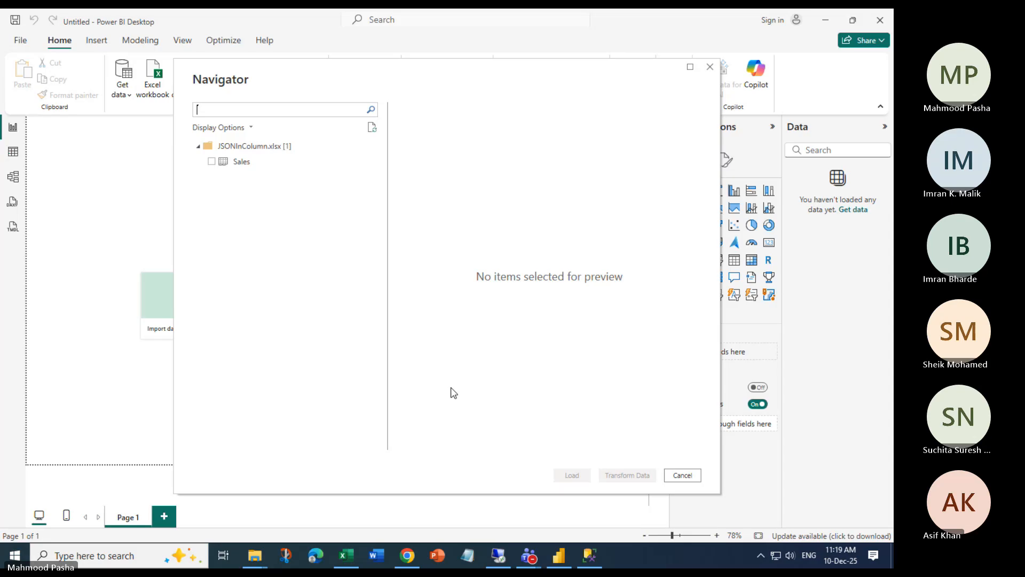
Tick the Sales table from JSONInColumn.xlsx, preview it, and load it into Power Query Editor
left_click(211, 161)
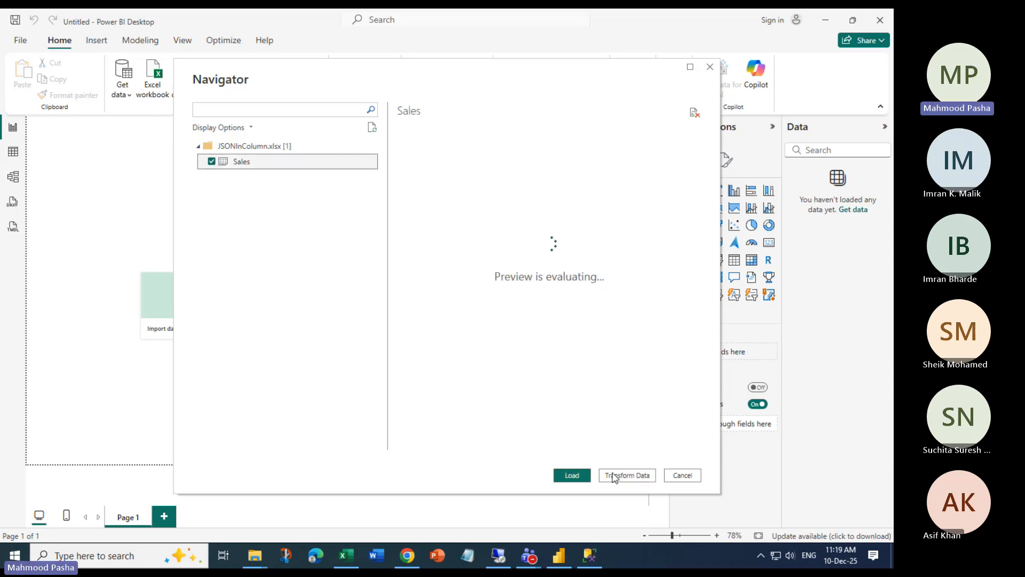
left_click_drag(450, 443, 700, 449)
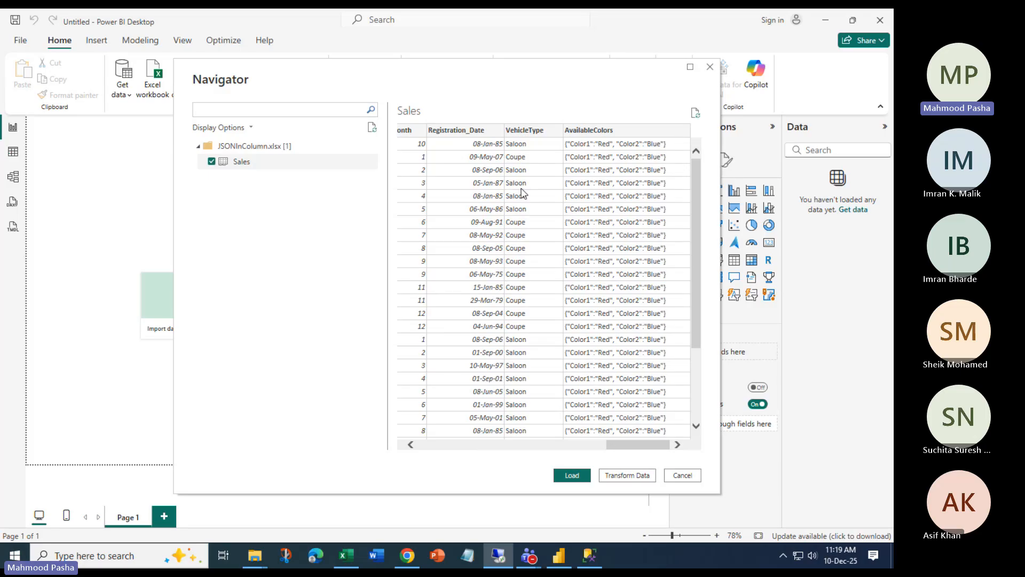
left_click(627, 476)
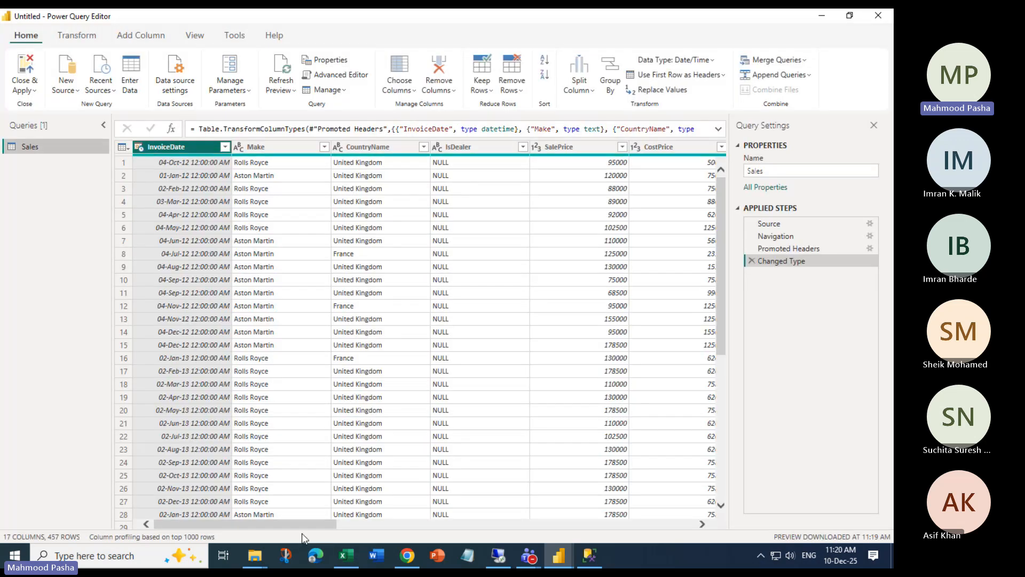
left_click_drag(306, 524, 690, 523)
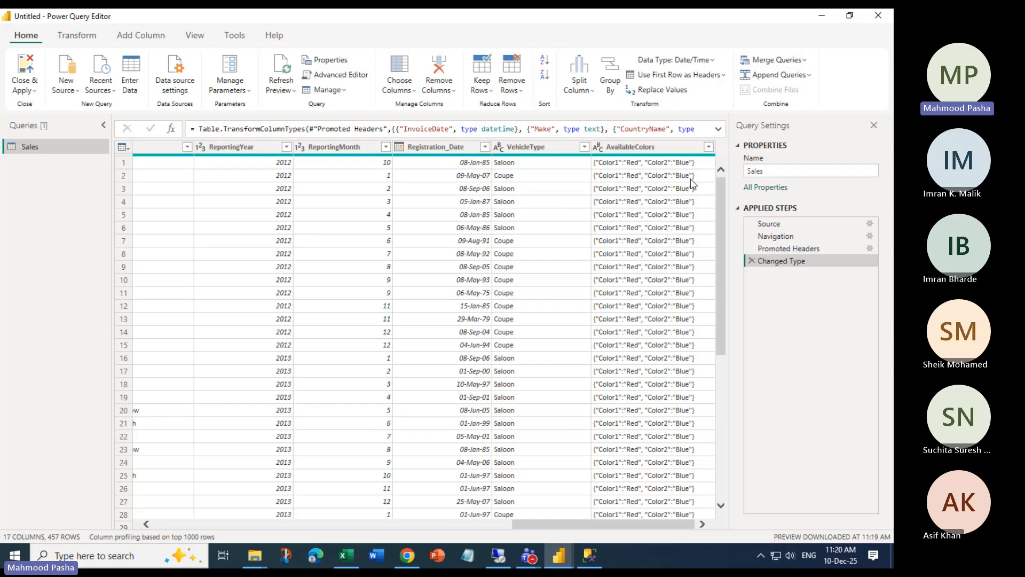
left_click(641, 147)
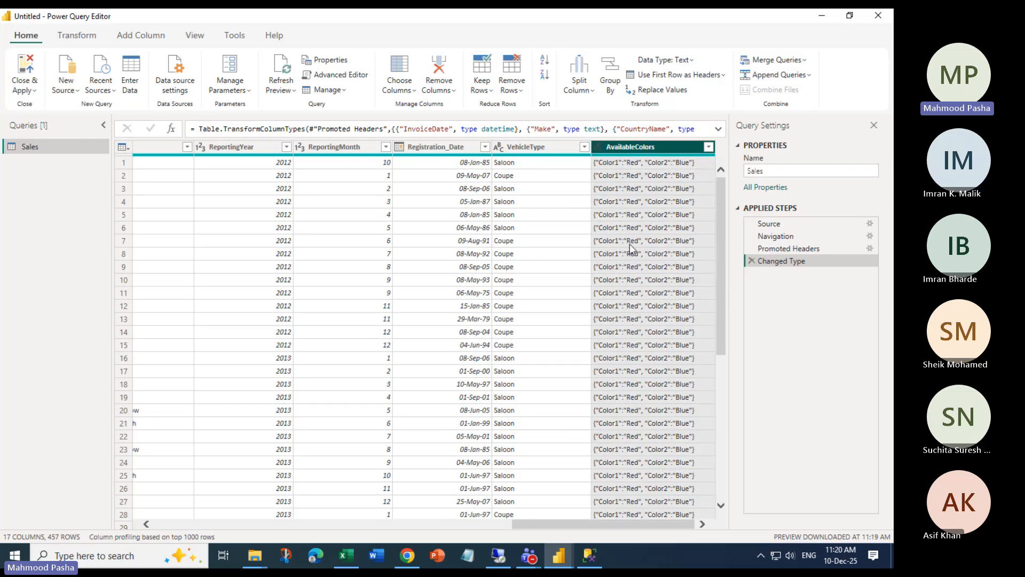
left_click(72, 36)
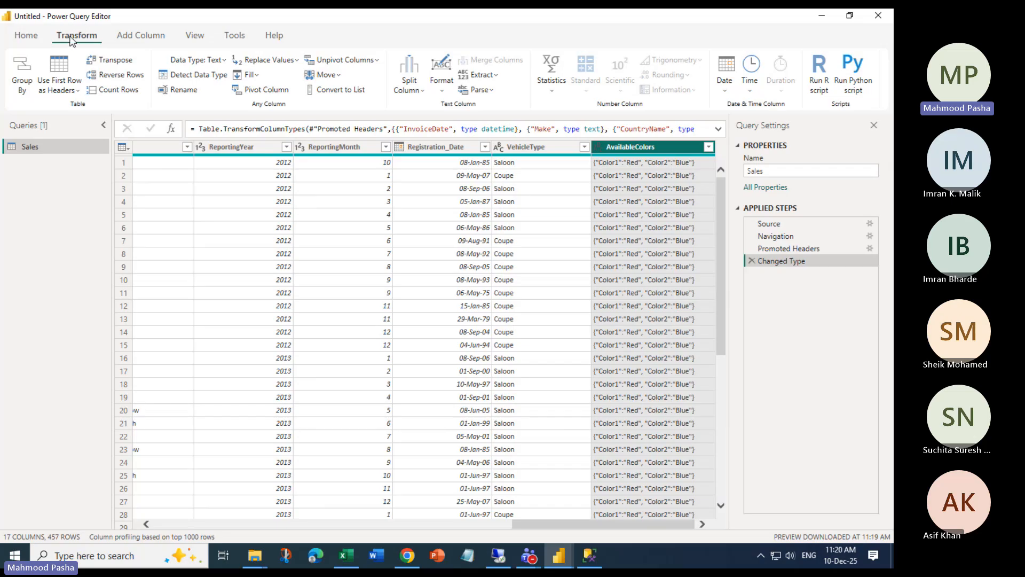
left_click(492, 97)
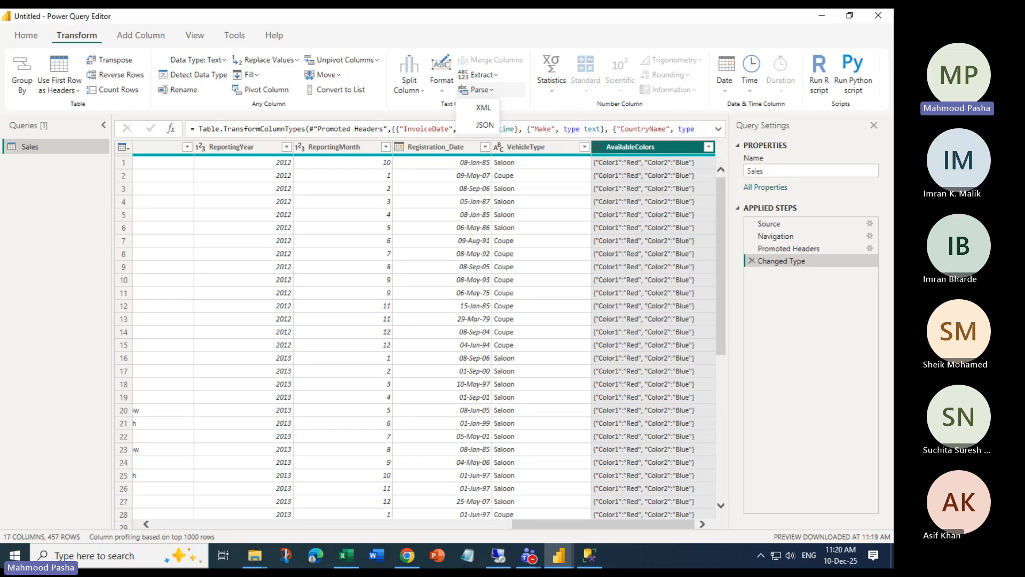
key("alt+Tab")
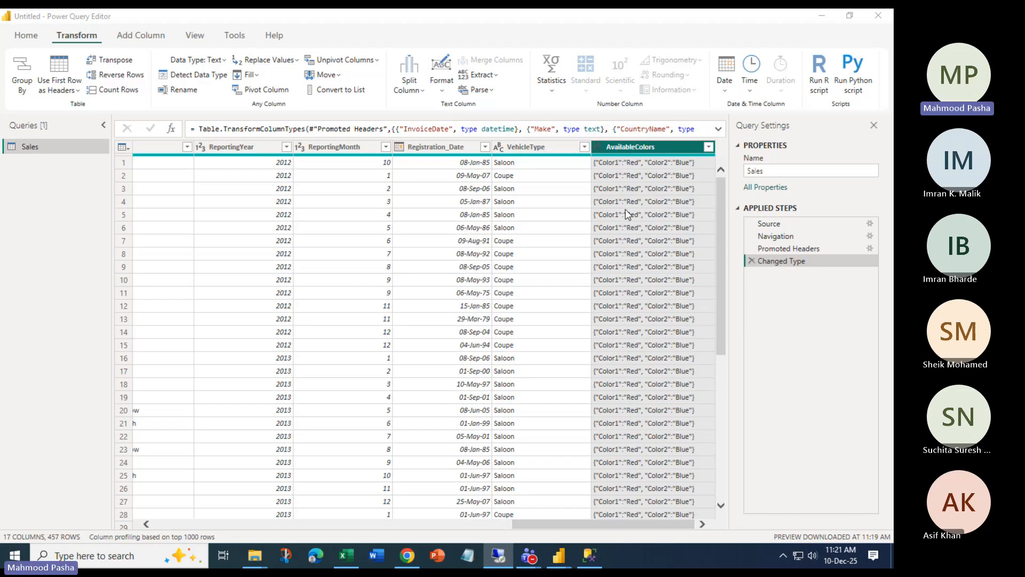
Parse AvailableColors as JSON and expand it into Color1 and Color2 columns
left_click(480, 89)
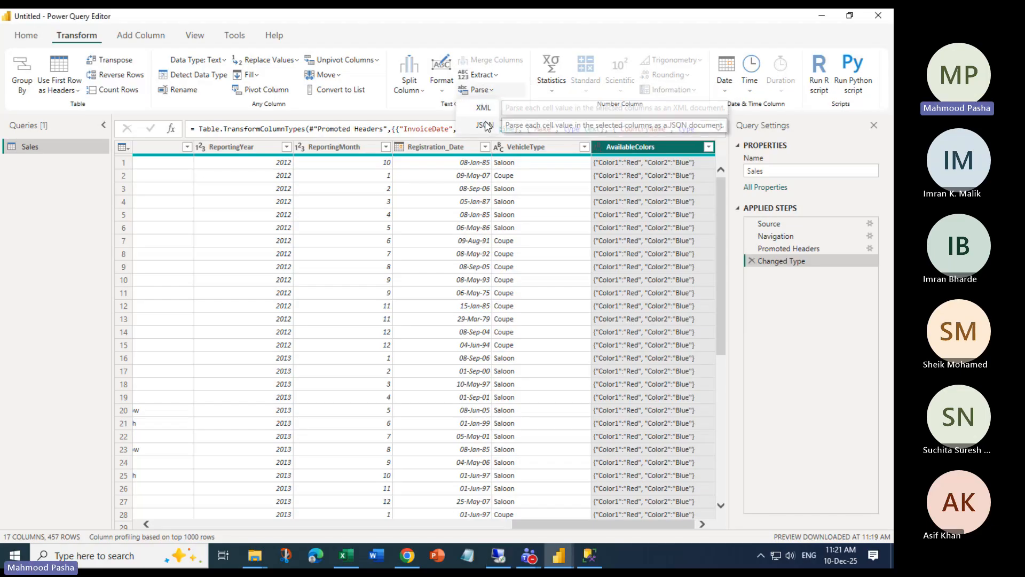
left_click(482, 120)
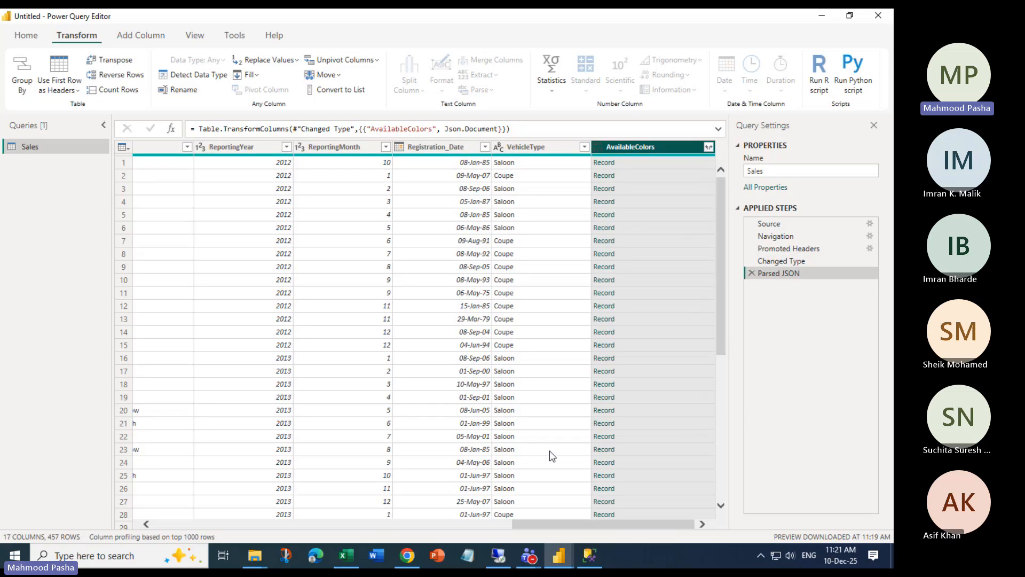
left_click(708, 148)
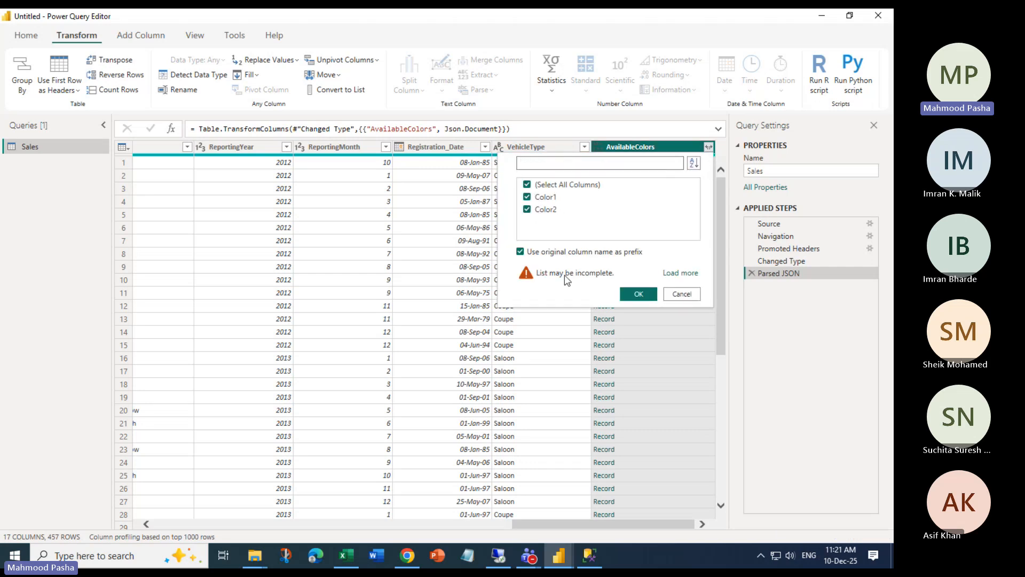
left_click(681, 274)
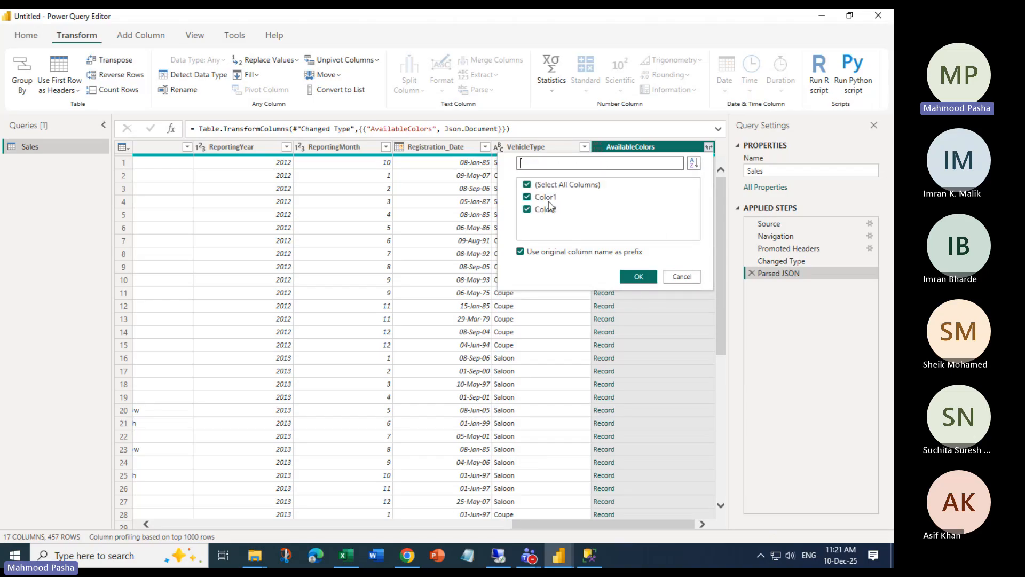
left_click(632, 276)
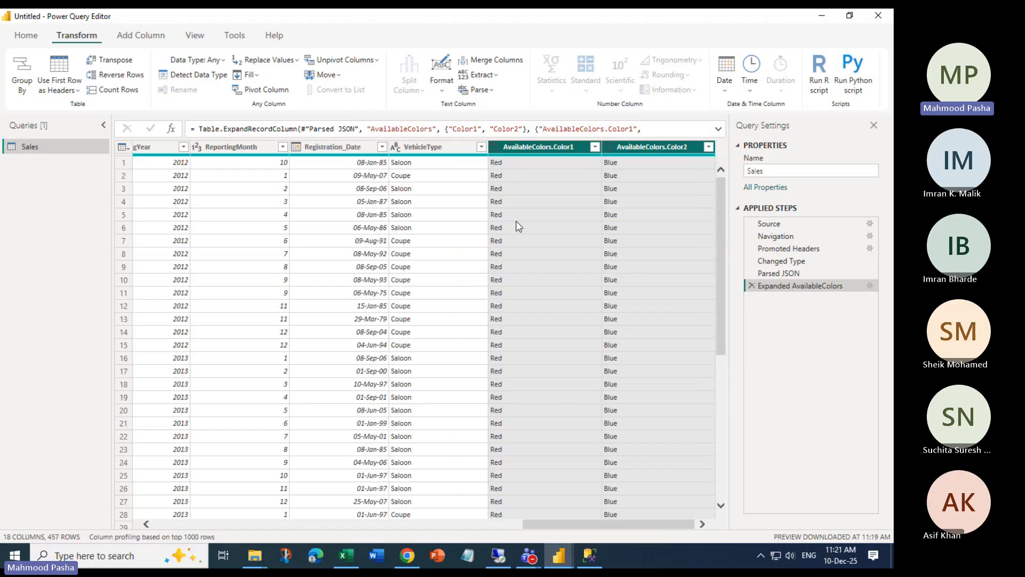
Inspect the AvailableColors.Color1 column options, keeping its original name unchanged
right_click(542, 146)
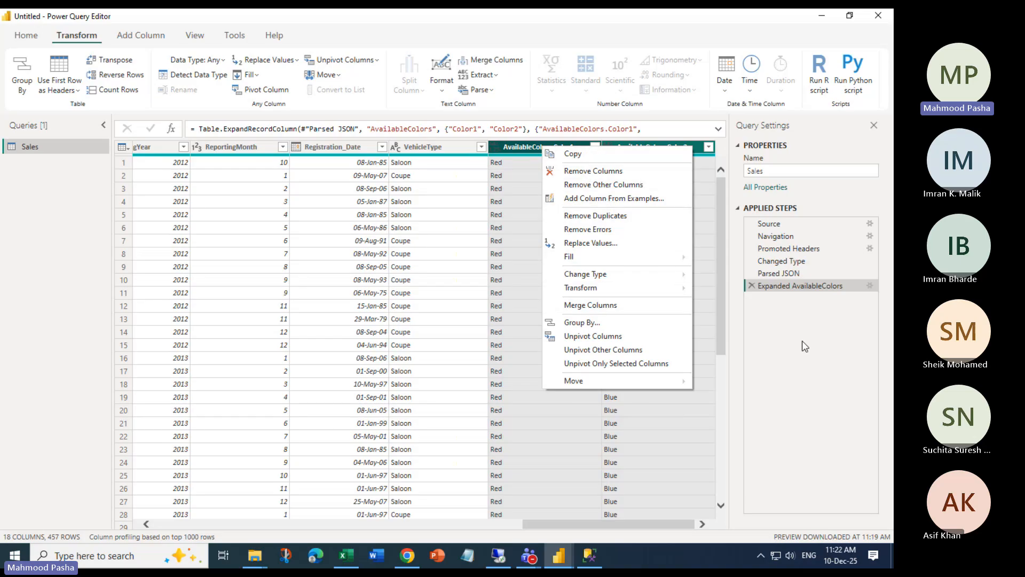
key("Escape")
left_click(561, 153)
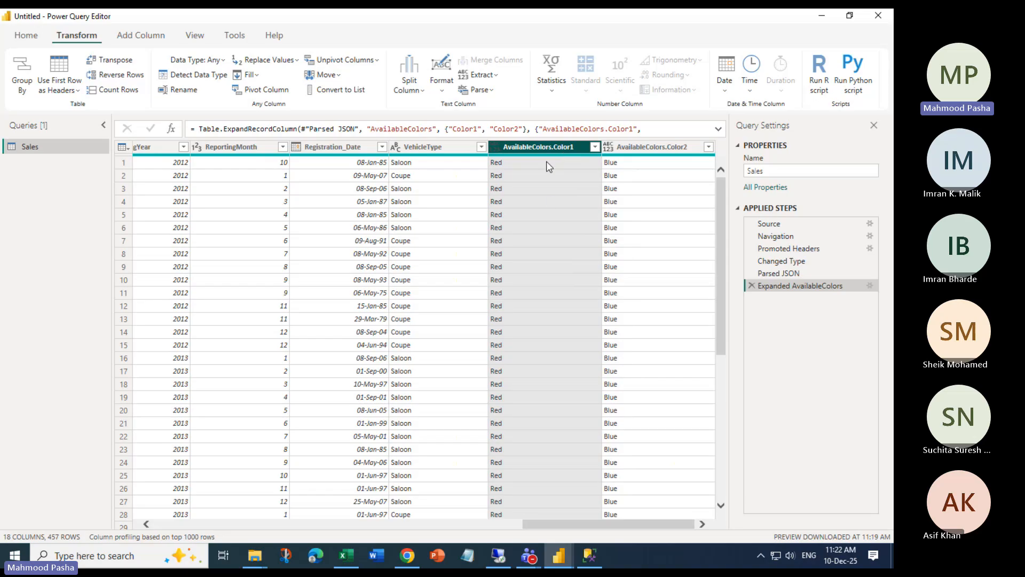
right_click(546, 147)
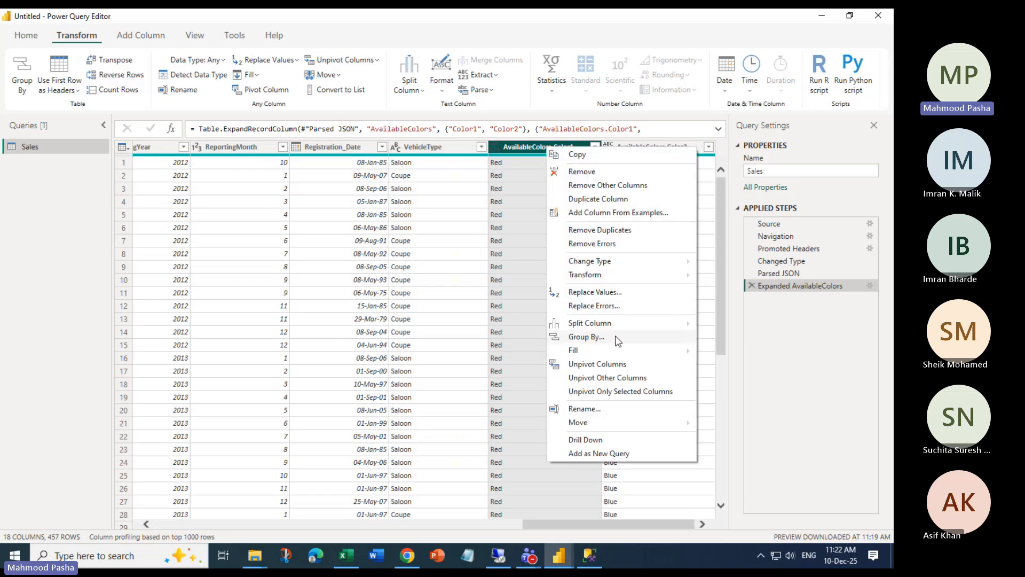
left_click(585, 409)
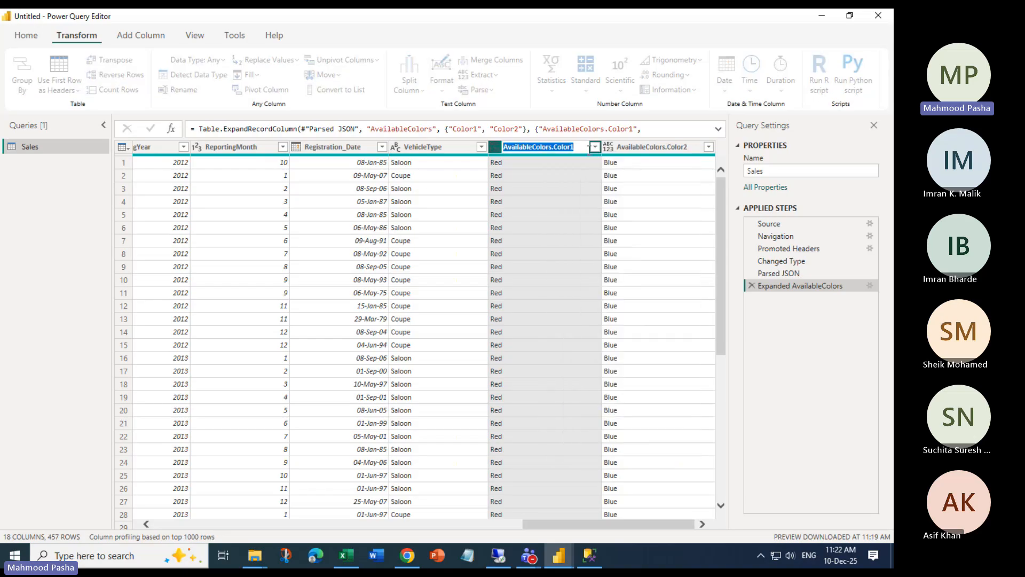
key("Return")
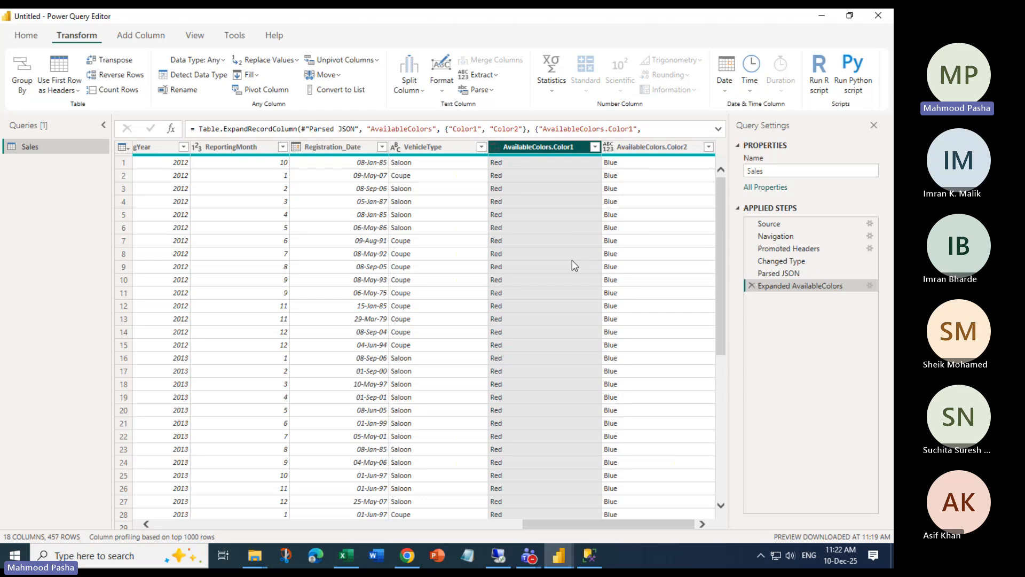
left_click(656, 230)
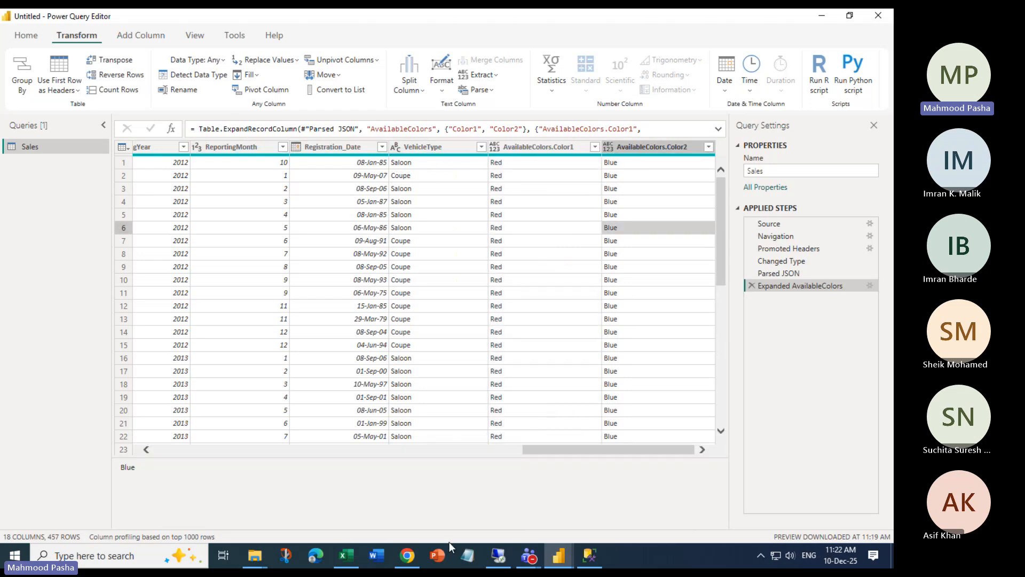
left_click(254, 555)
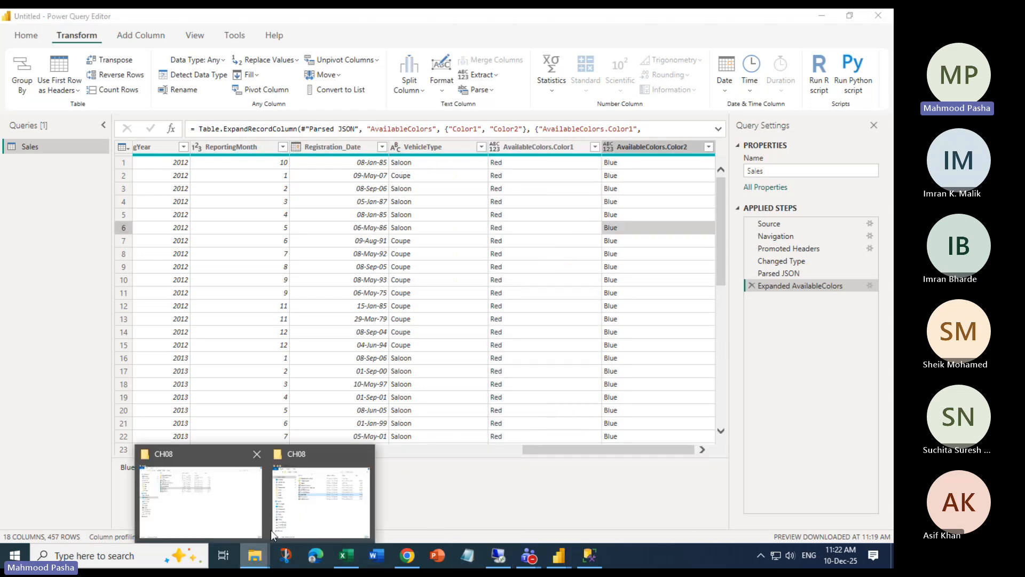
left_click(314, 499)
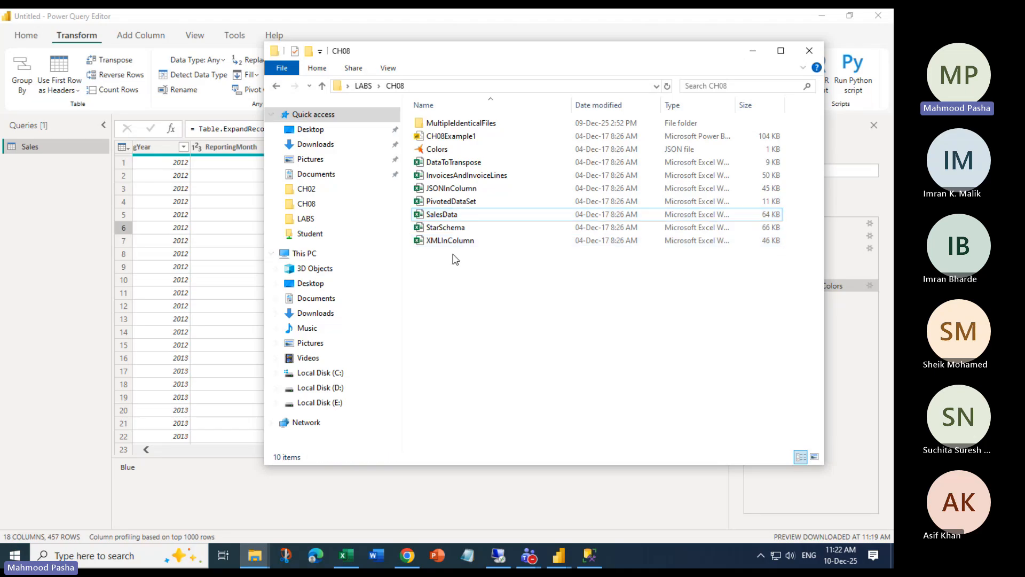
left_click(460, 245)
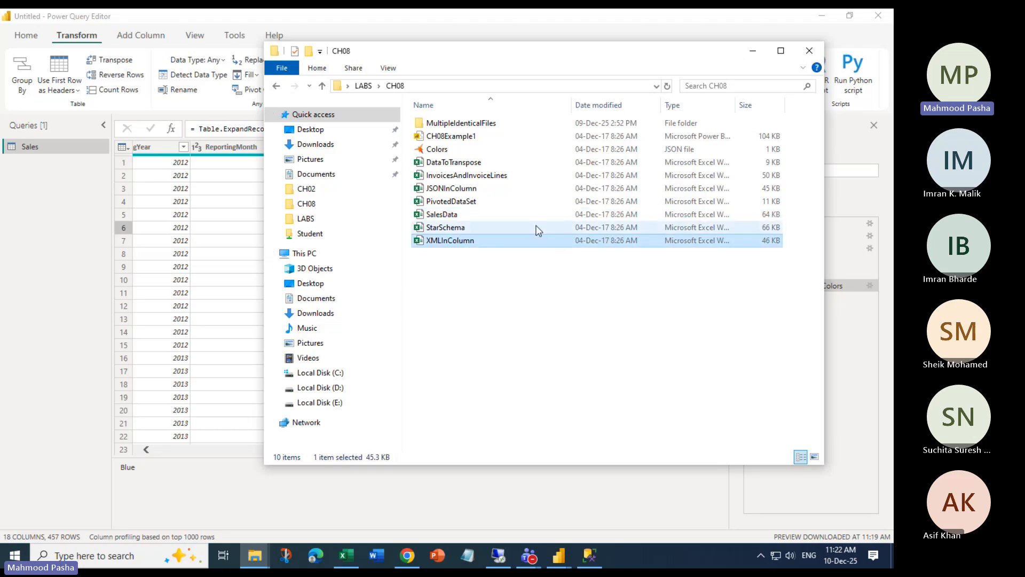
left_click(565, 163)
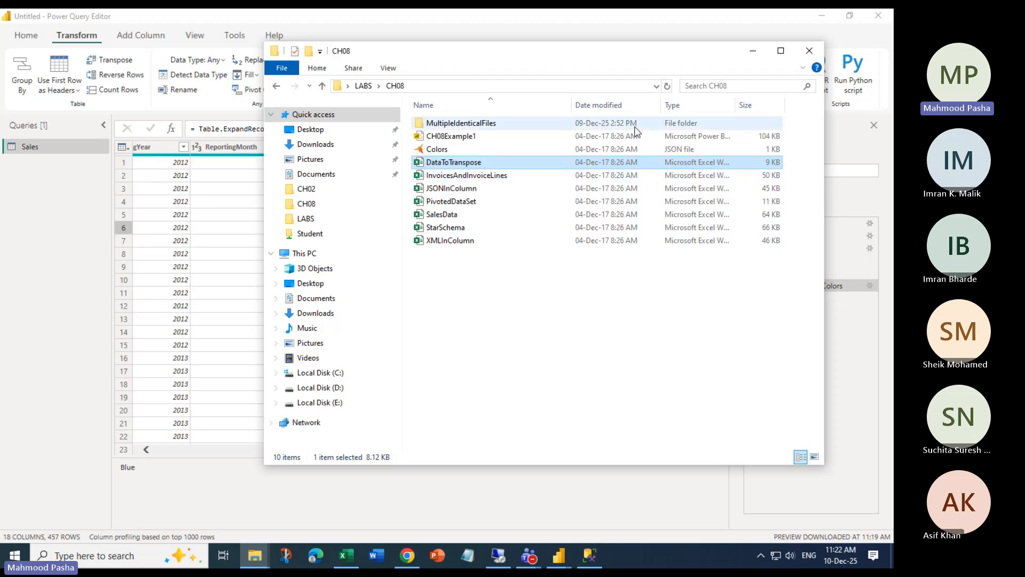
left_click(746, 50)
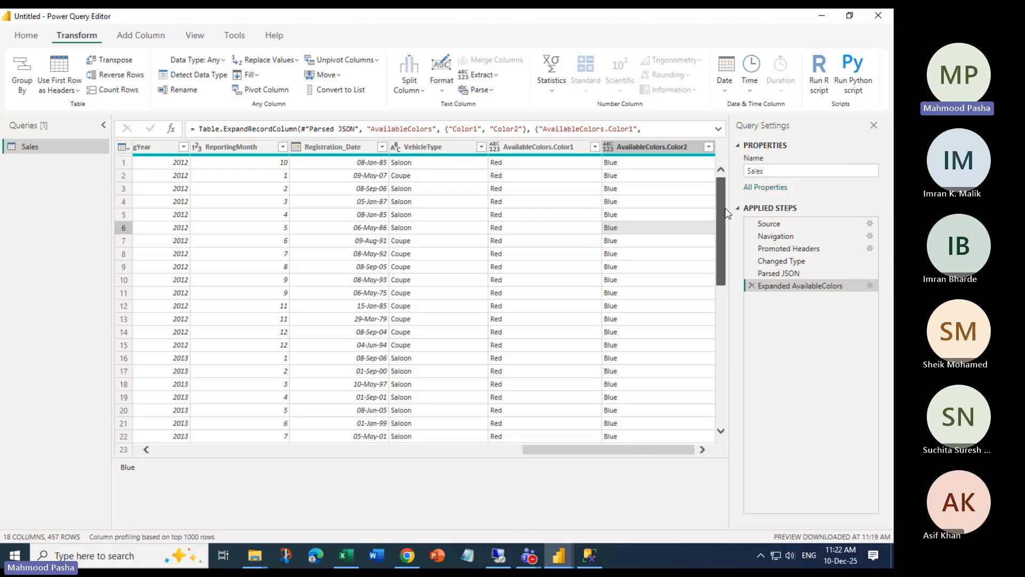
Close the query editor without applying, then discard and confirm discarding the Sales query changes
mouse_move(721, 208)
left_mouse_down()
mouse_move(731, 344)
mouse_move(704, 199)
left_mouse_up()
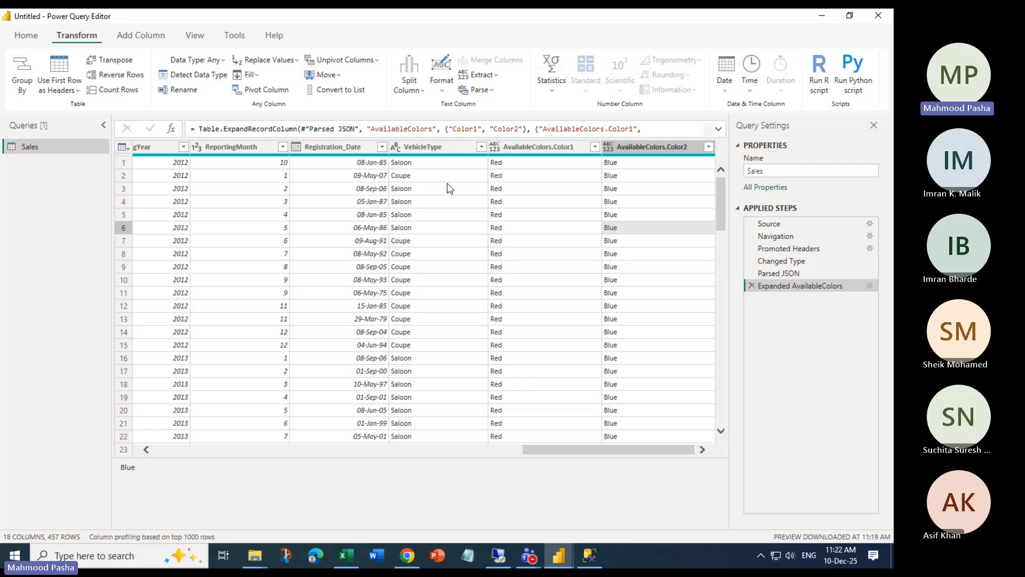
left_click(25, 35)
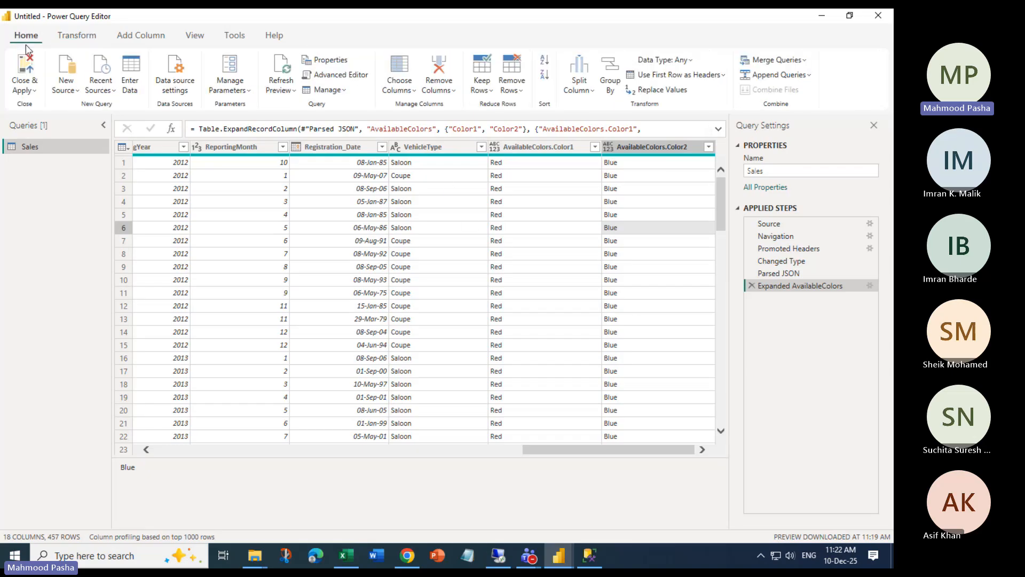
left_click(30, 92)
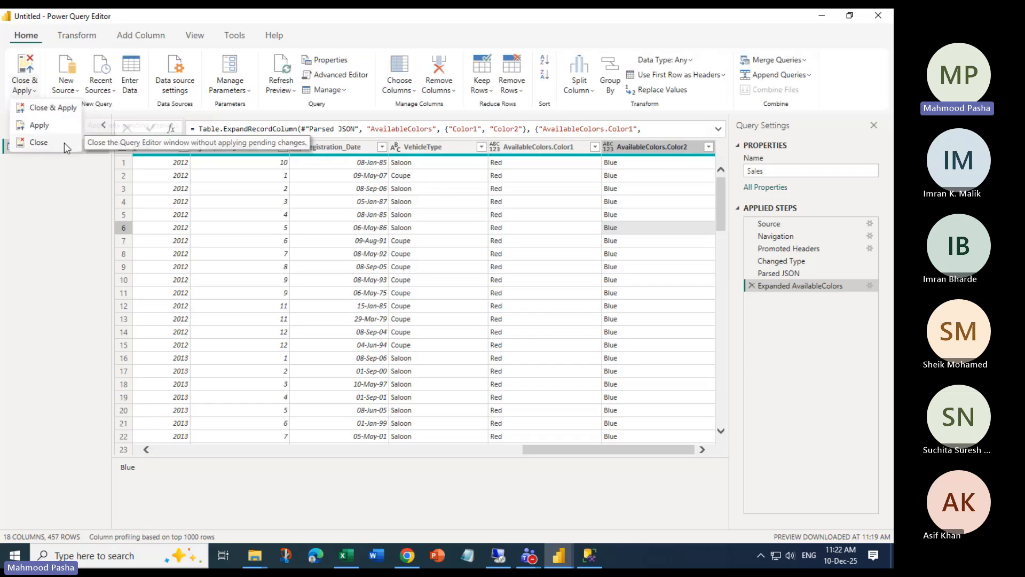
left_click(46, 146)
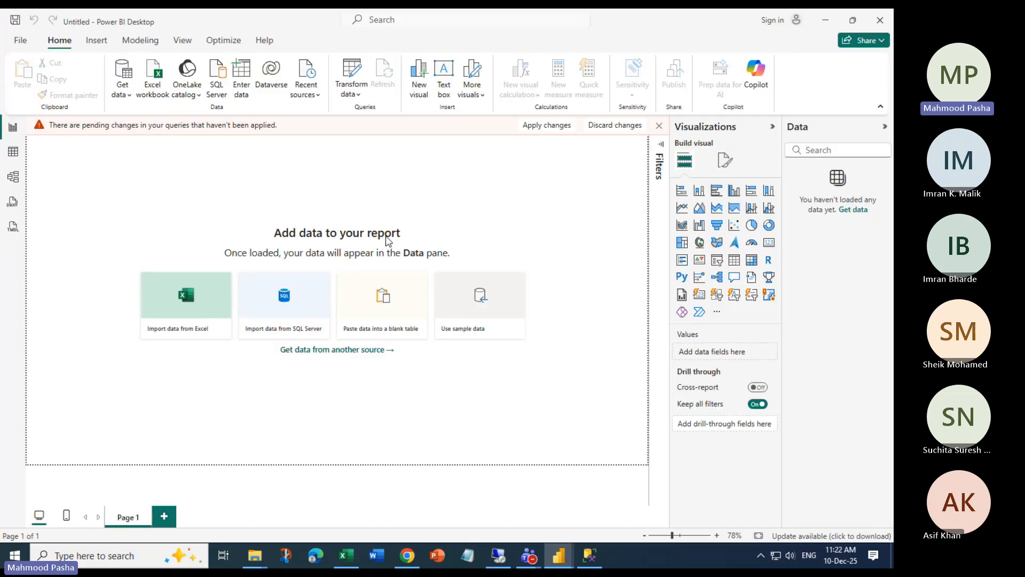
left_click(593, 131)
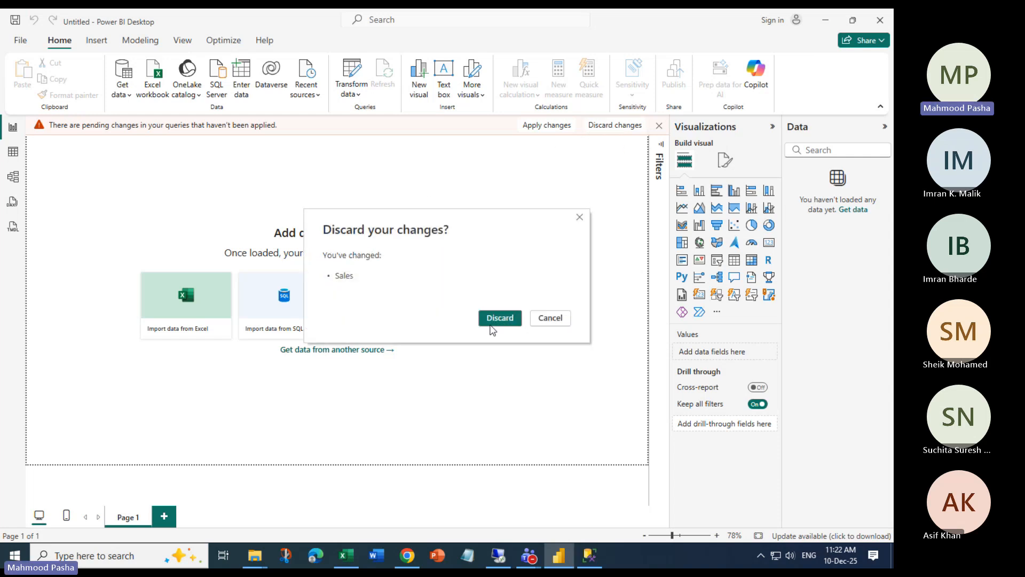
left_click(496, 322)
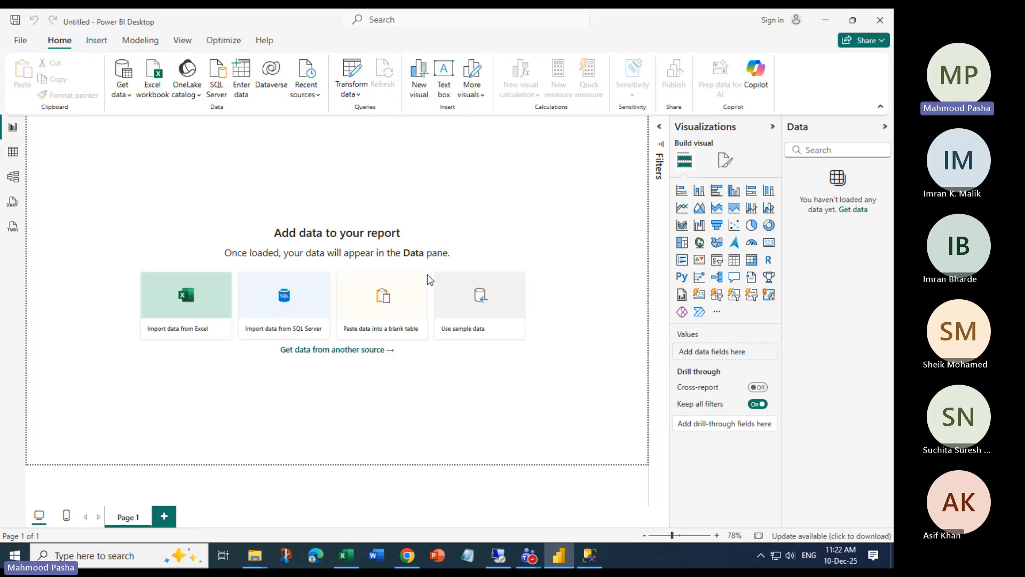
Import DataToTranspose.xlsx from CH08 and send Sheet1 to Power Query Editor
left_click(152, 83)
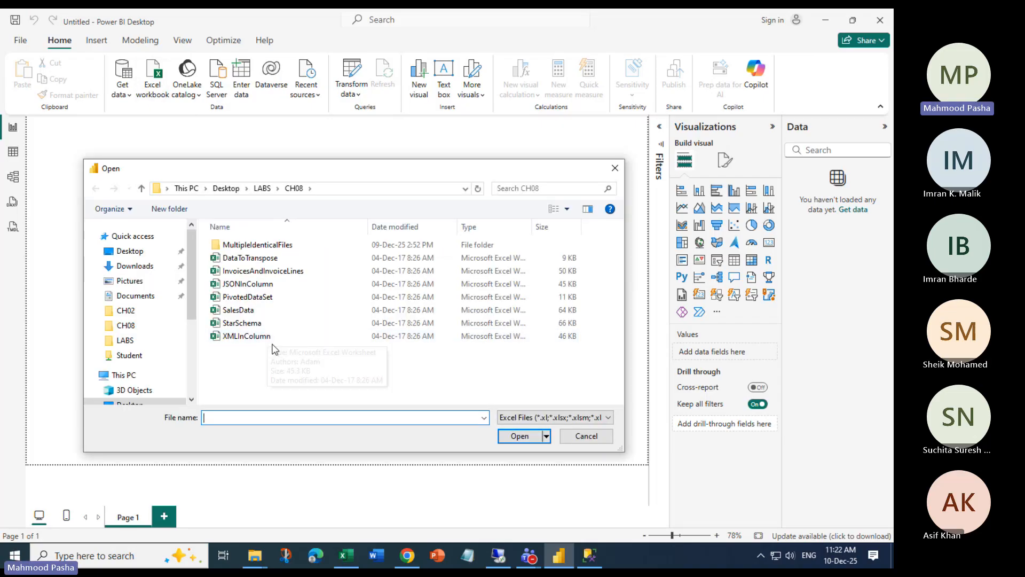
left_click(249, 257)
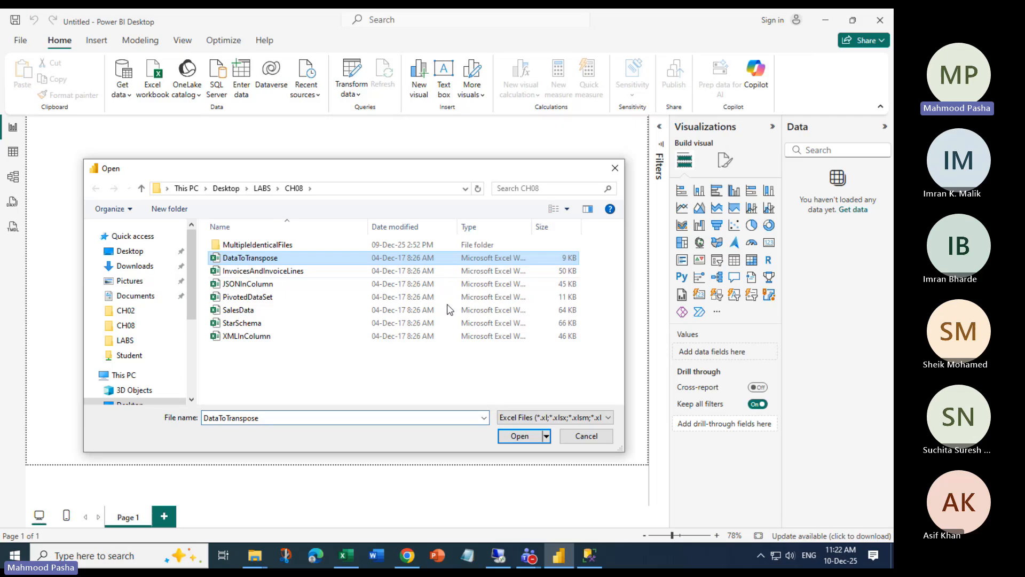
left_click(520, 435)
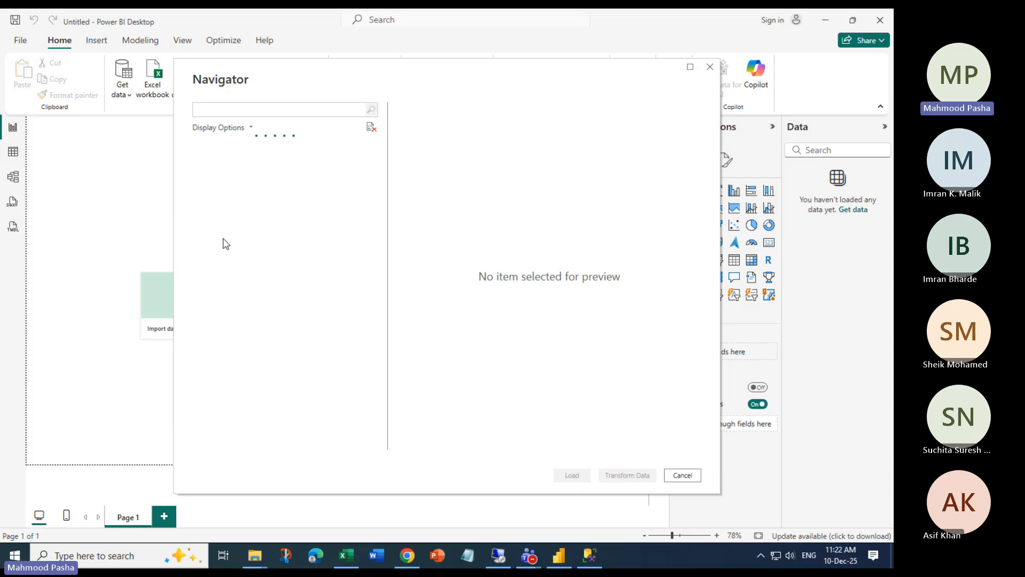
left_click(211, 161)
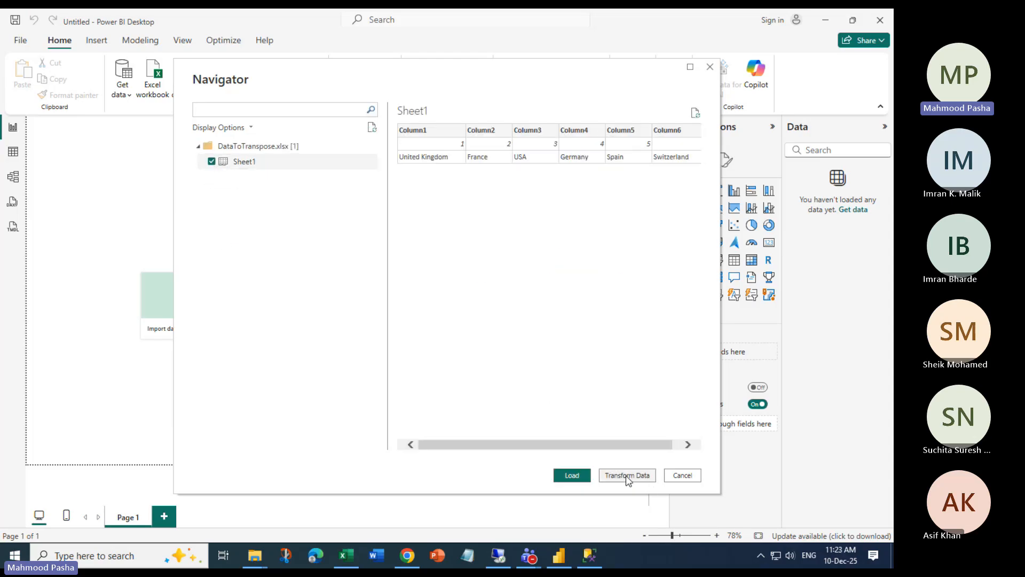
left_click(627, 476)
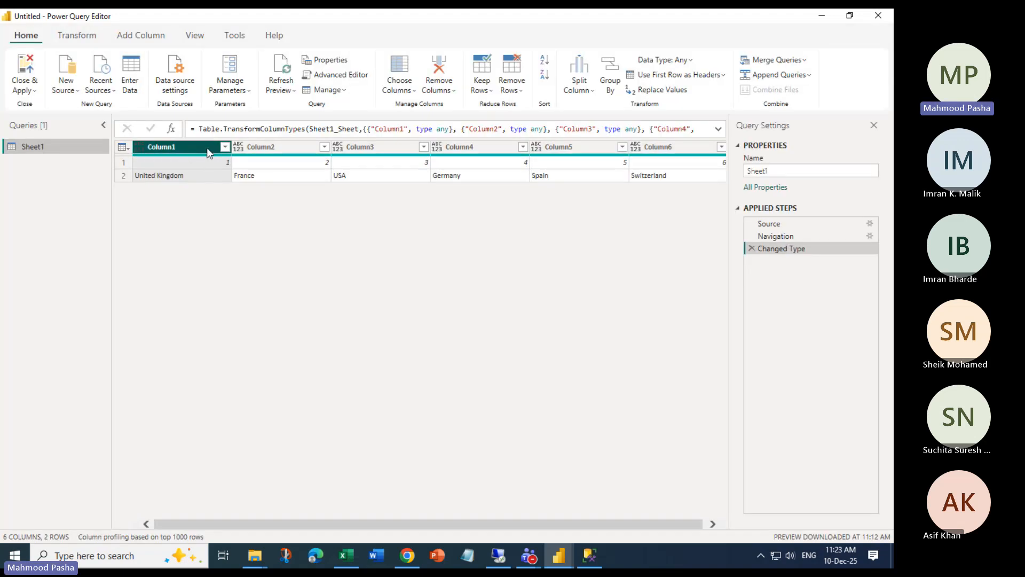
Transpose the country table and reverse its rows several times to compare layouts
left_click(178, 166)
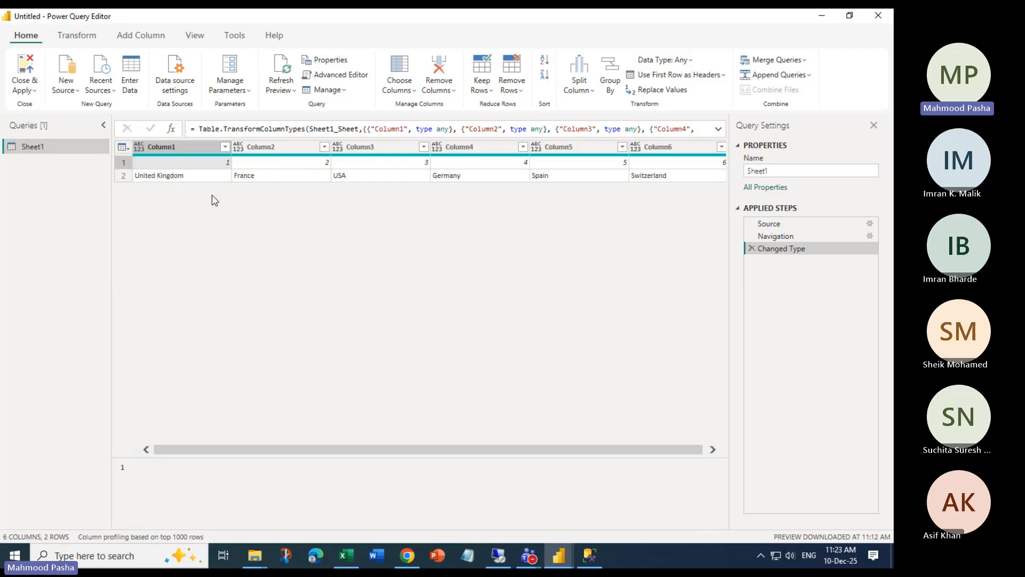
left_click(80, 38)
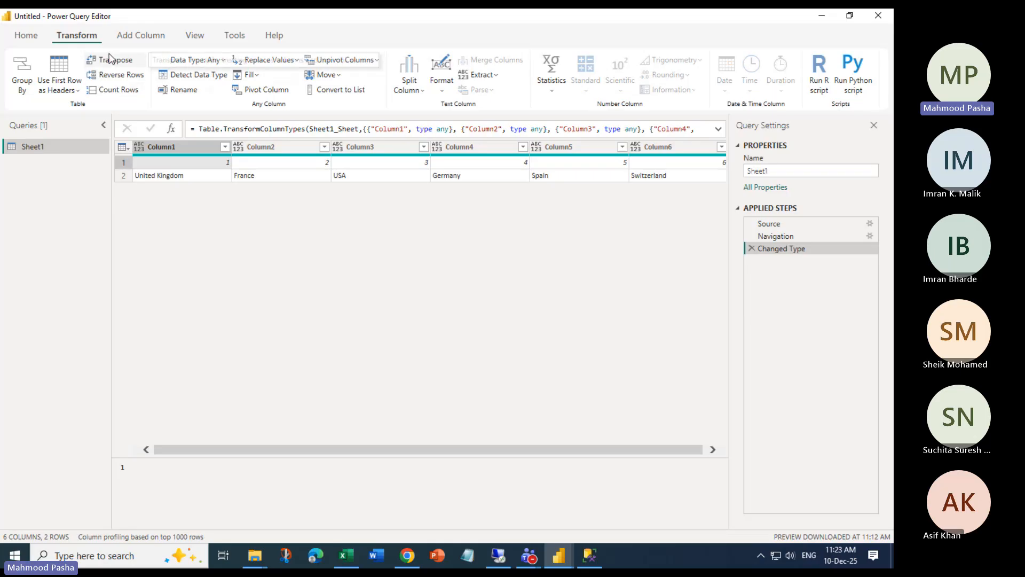
left_click(112, 59)
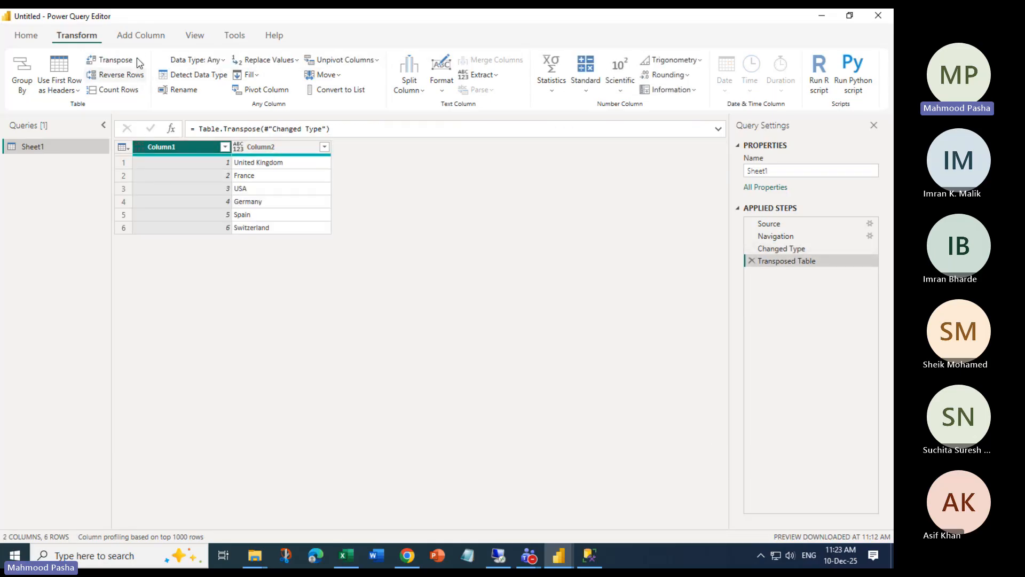
left_click(114, 64)
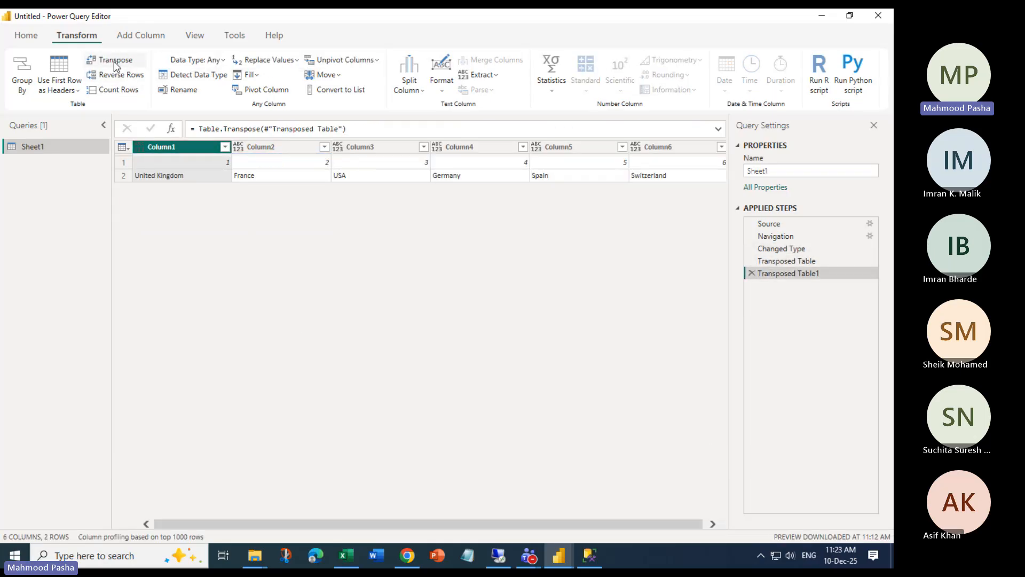
left_click(114, 63)
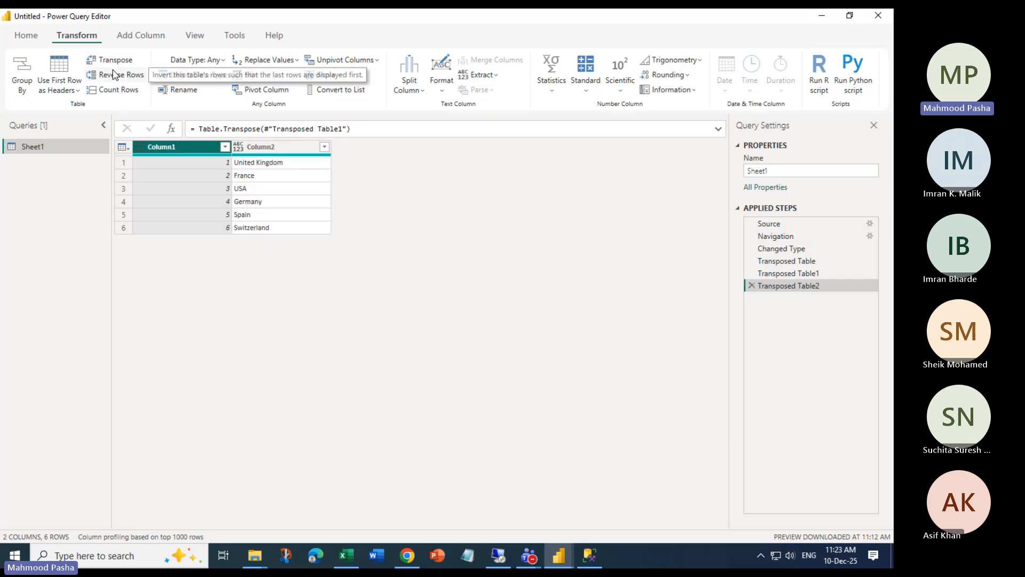
left_click(113, 75)
left_click(114, 75)
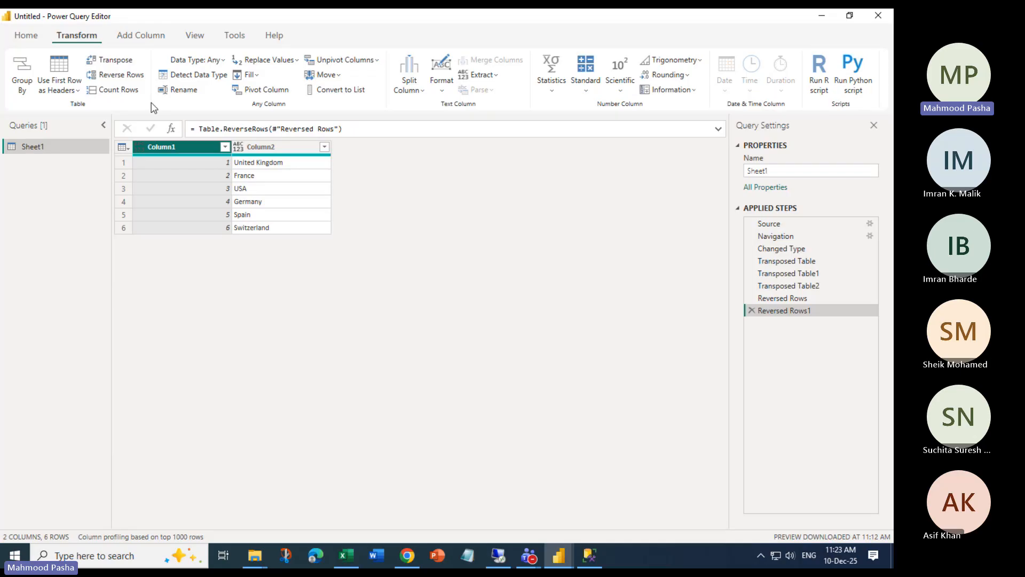
left_click(113, 75)
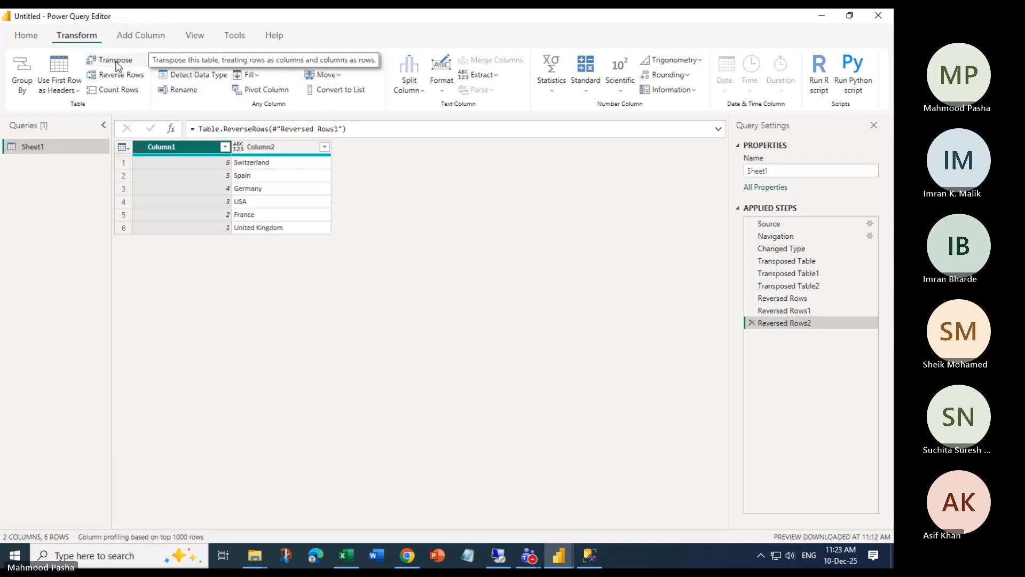
Transpose again, reverse rows so United Kingdom comes first, then close without saving
left_click(115, 60)
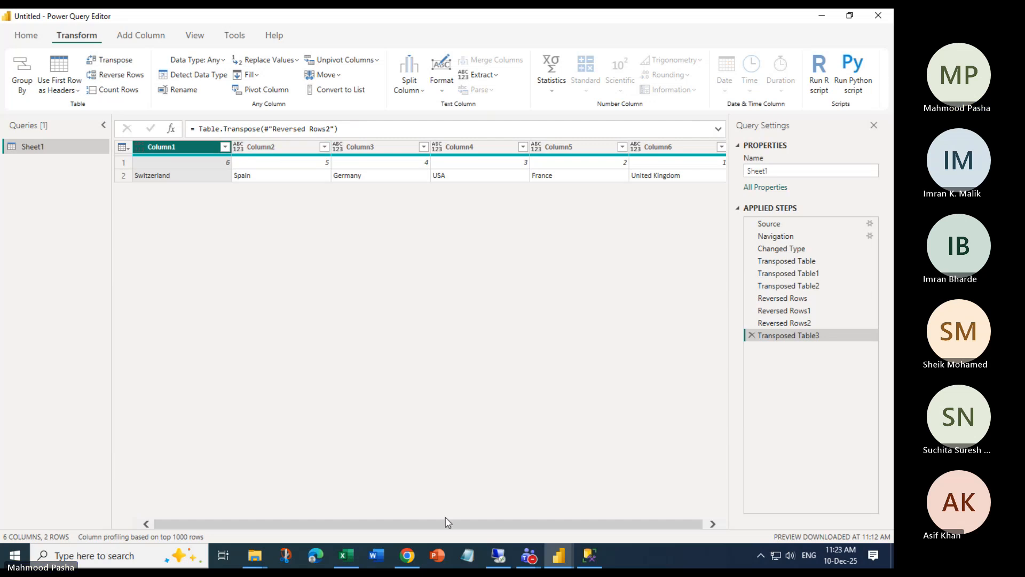
left_click(255, 555)
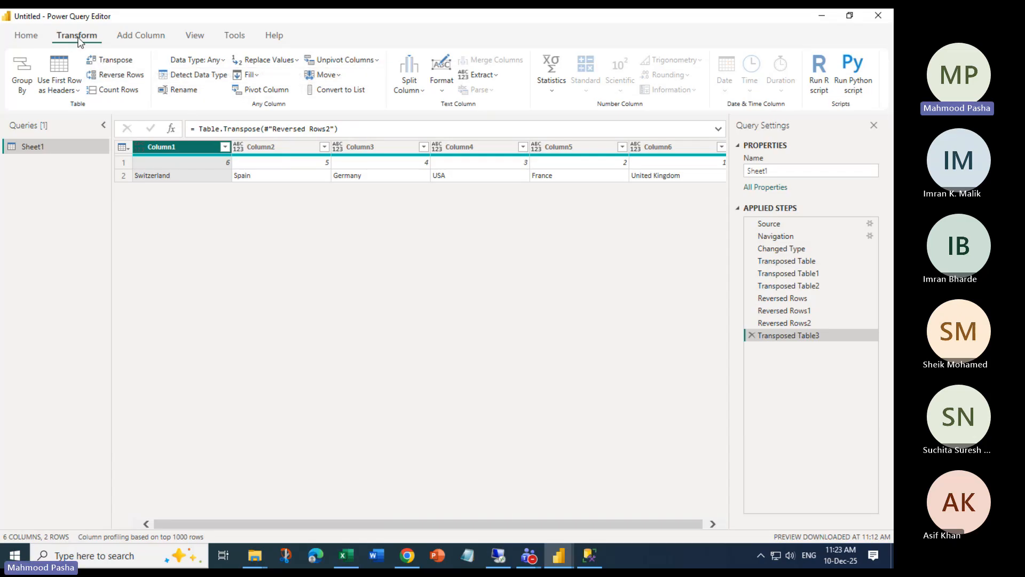
left_click(116, 60)
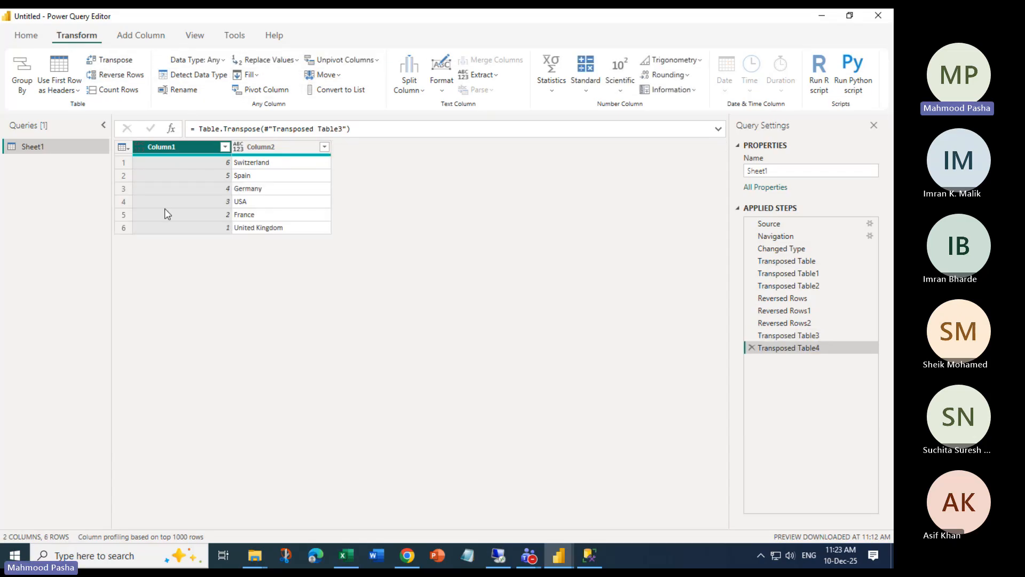
left_click(123, 78)
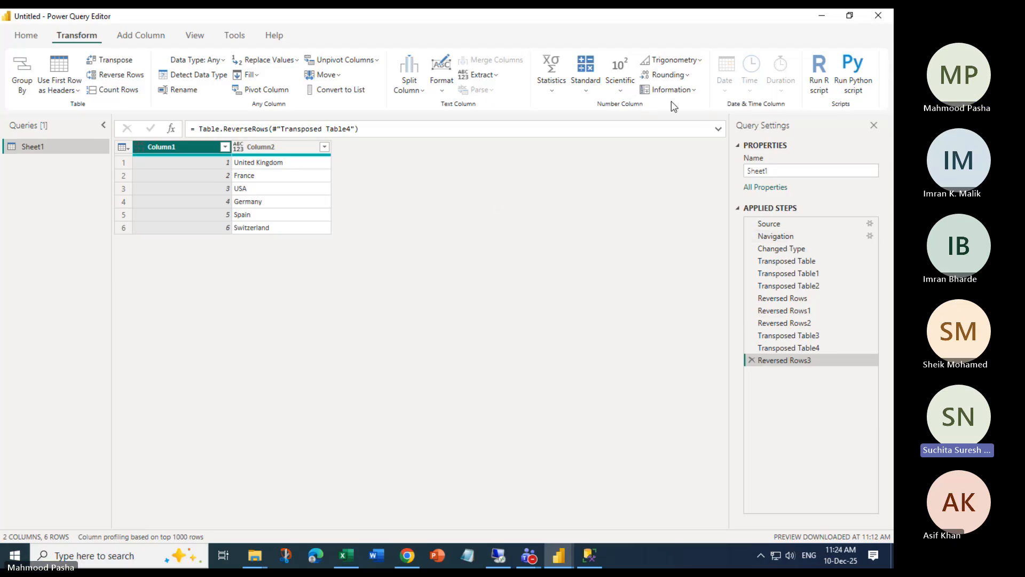
left_click(878, 20)
left_click(492, 303)
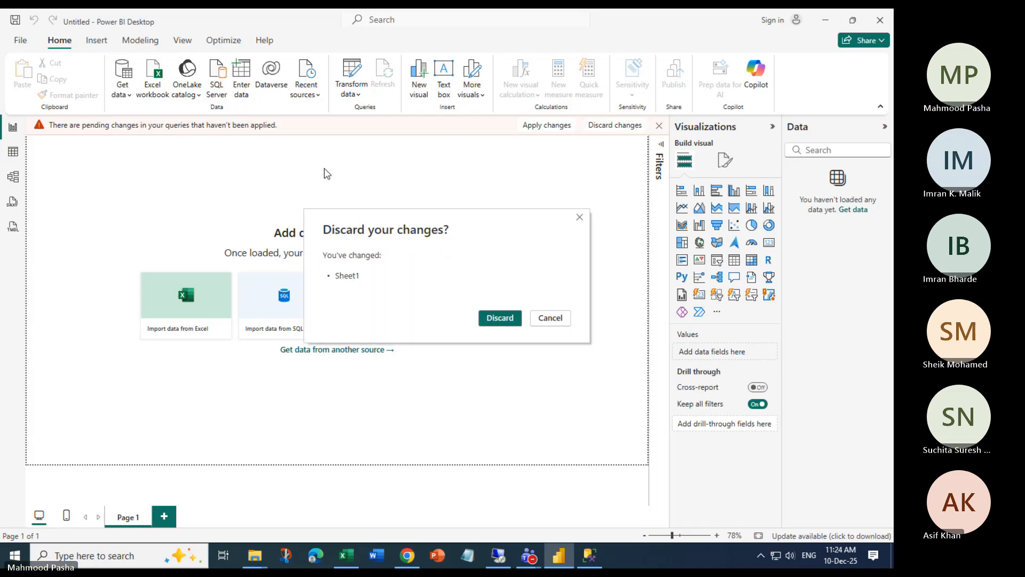
Discard the pending changes and load the Sales sheet of XMLInColumn.xlsx into the query editor
left_click(496, 318)
left_click(152, 77)
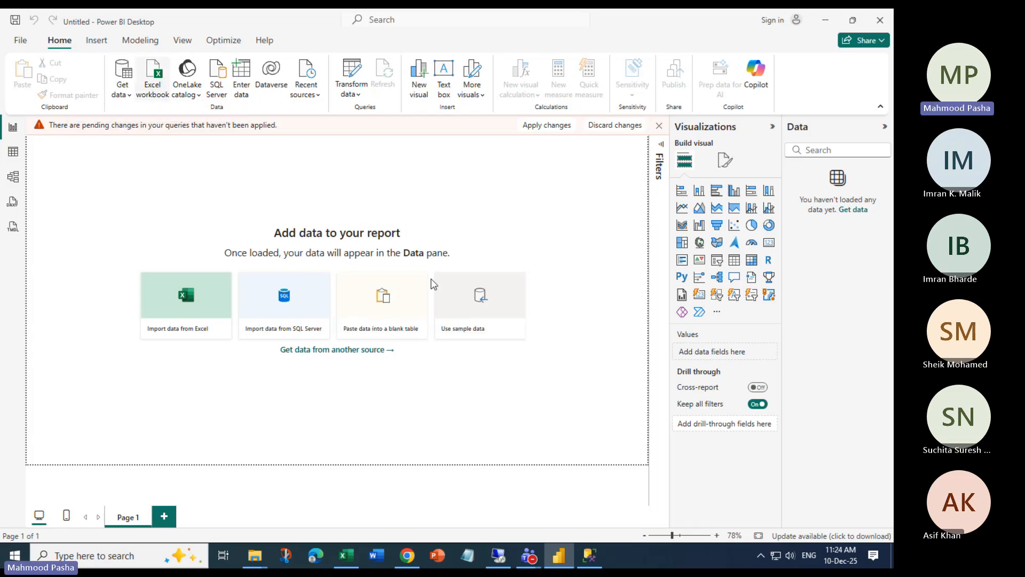
left_click(278, 283)
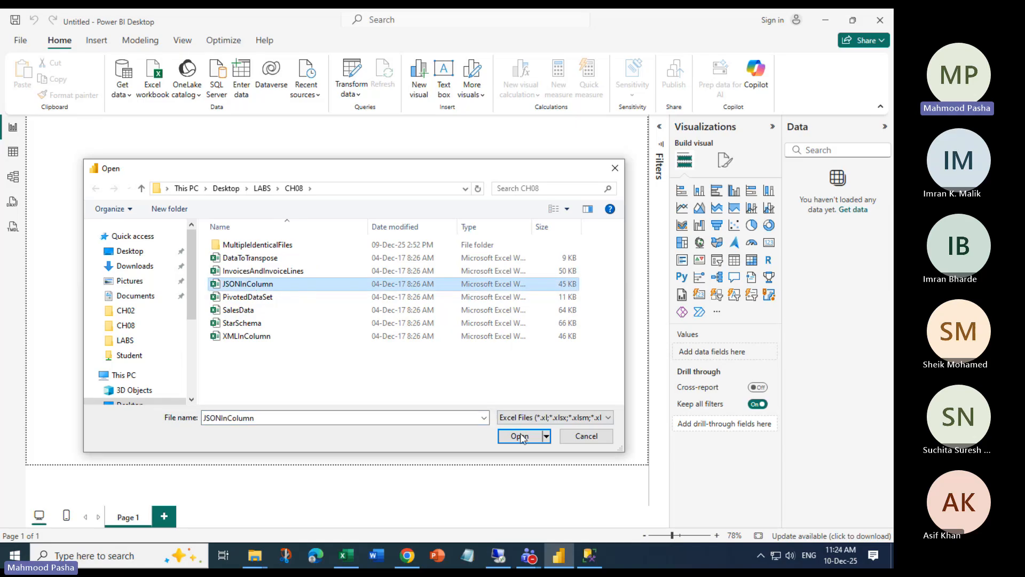
left_click(251, 335)
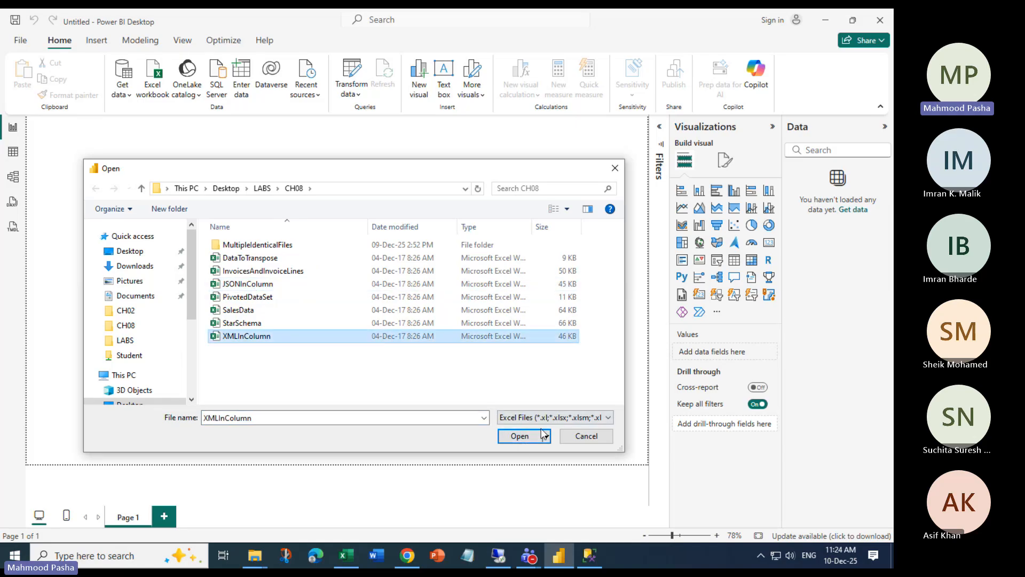
left_click(518, 436)
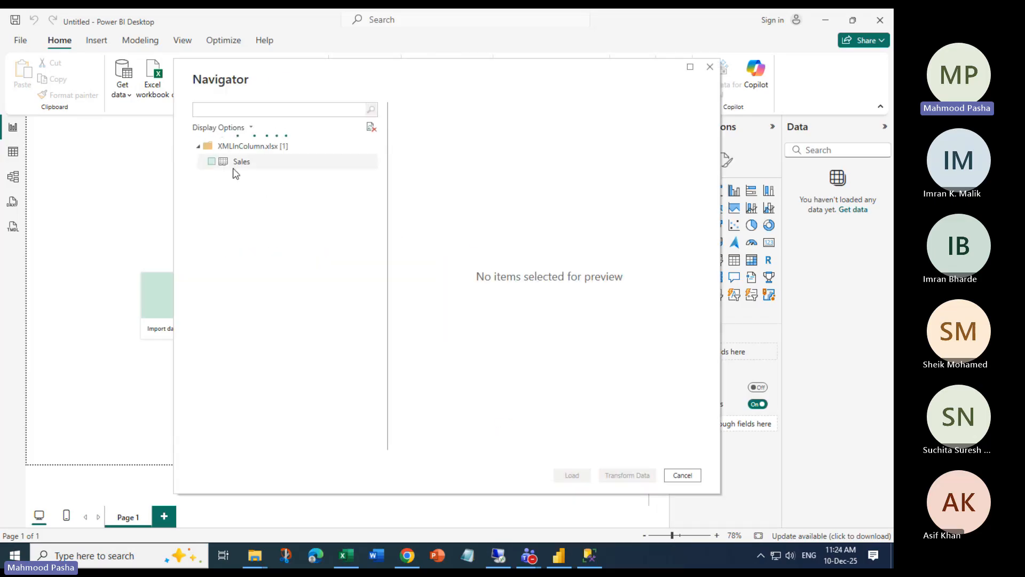
left_click(212, 161)
left_click(626, 474)
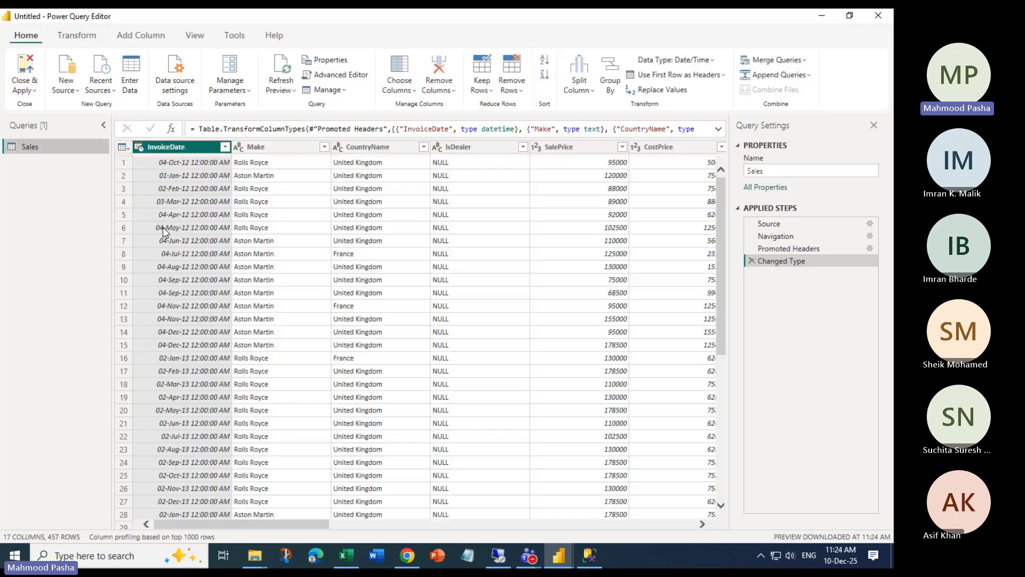
Parse VehicleType as JSON by mistake, then delete the Parsed JSON step
left_click_drag(314, 525, 692, 533)
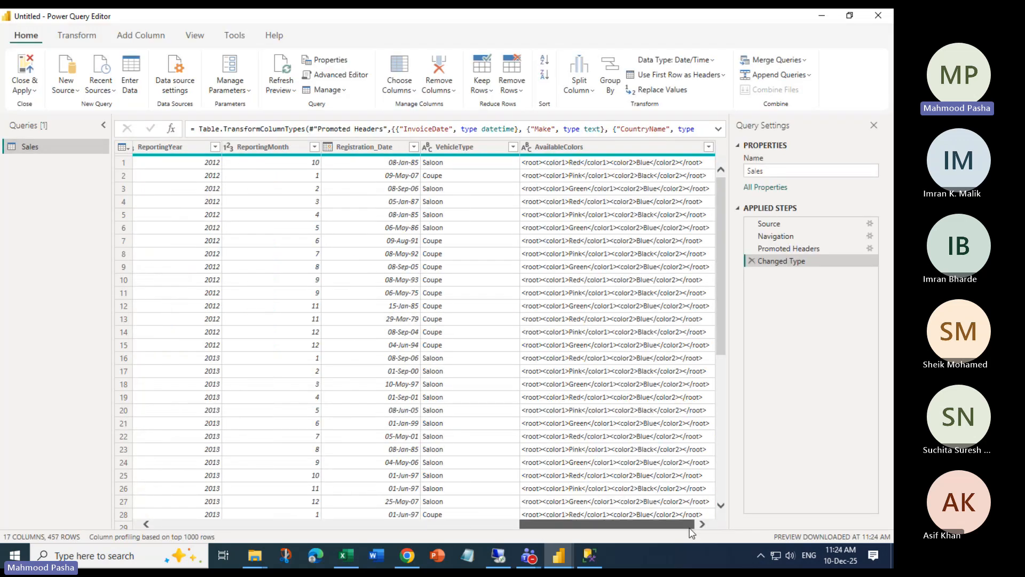
left_click(571, 148)
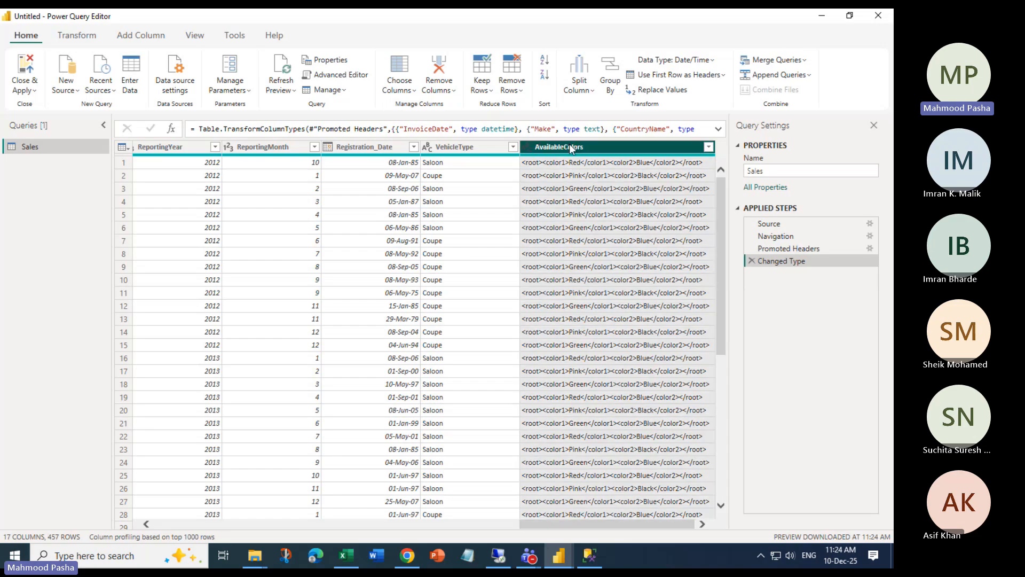
left_click(77, 35)
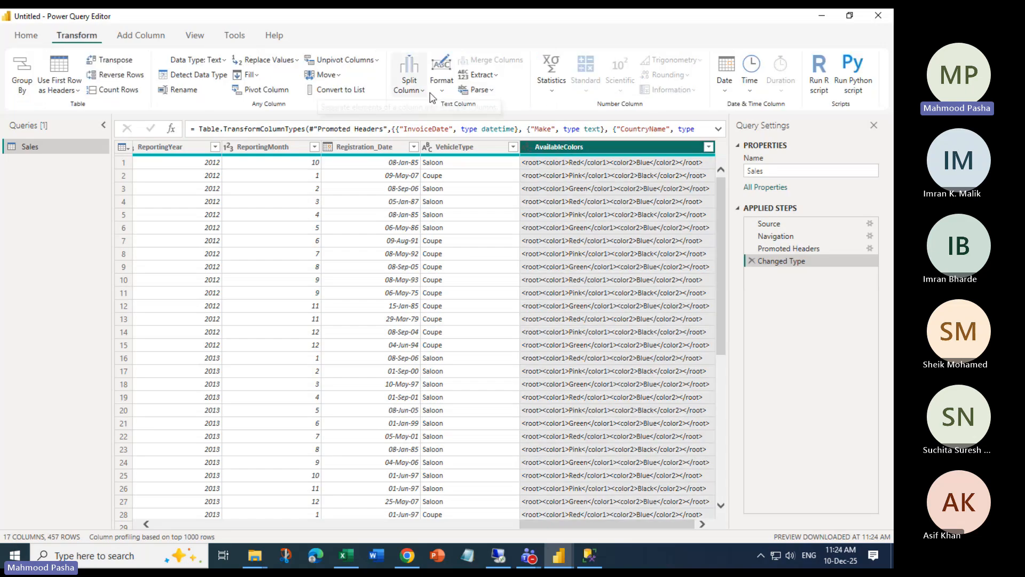
left_click(490, 89)
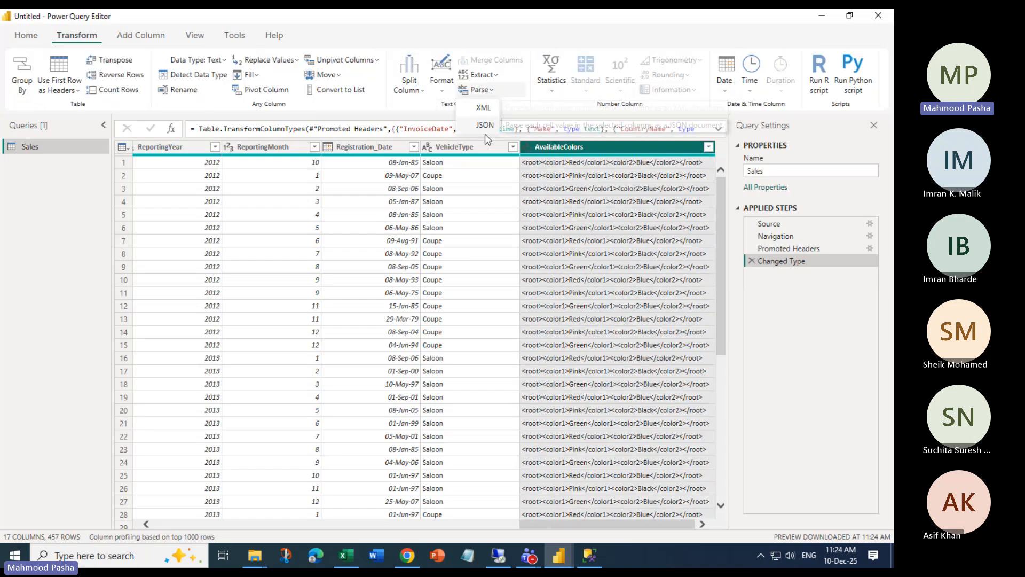
left_click(450, 146)
left_click(488, 90)
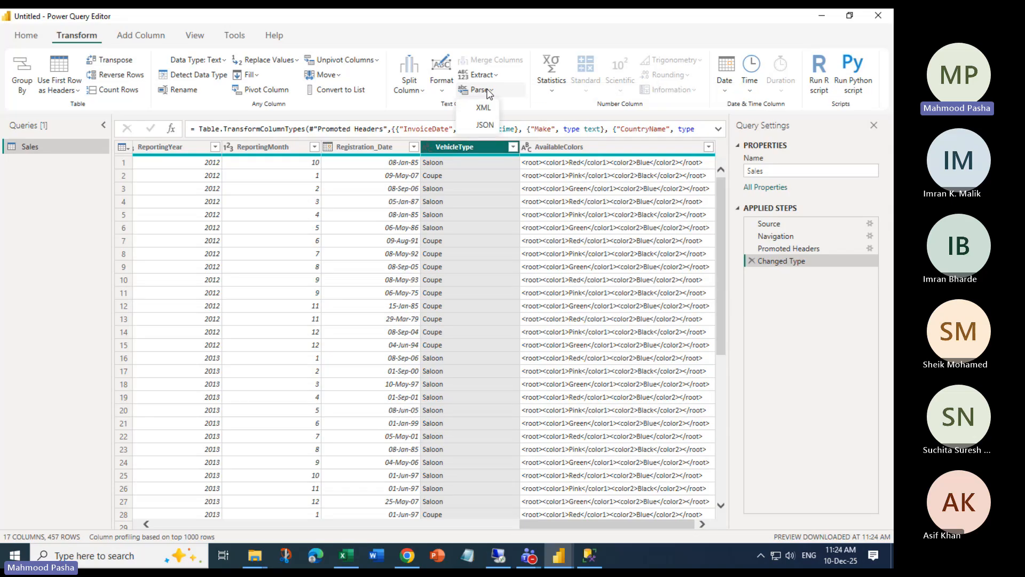
left_click(483, 126)
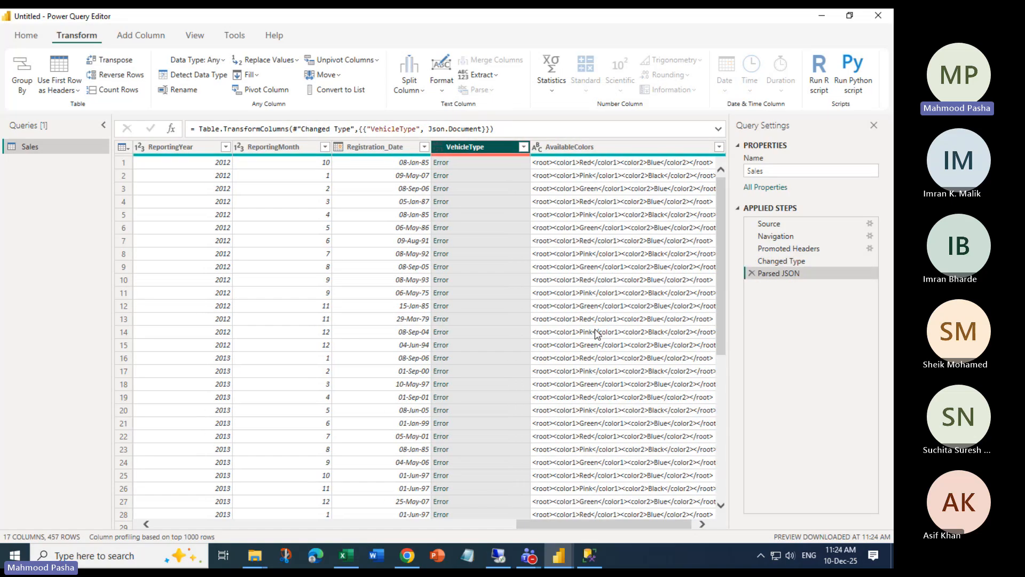
left_click(749, 273)
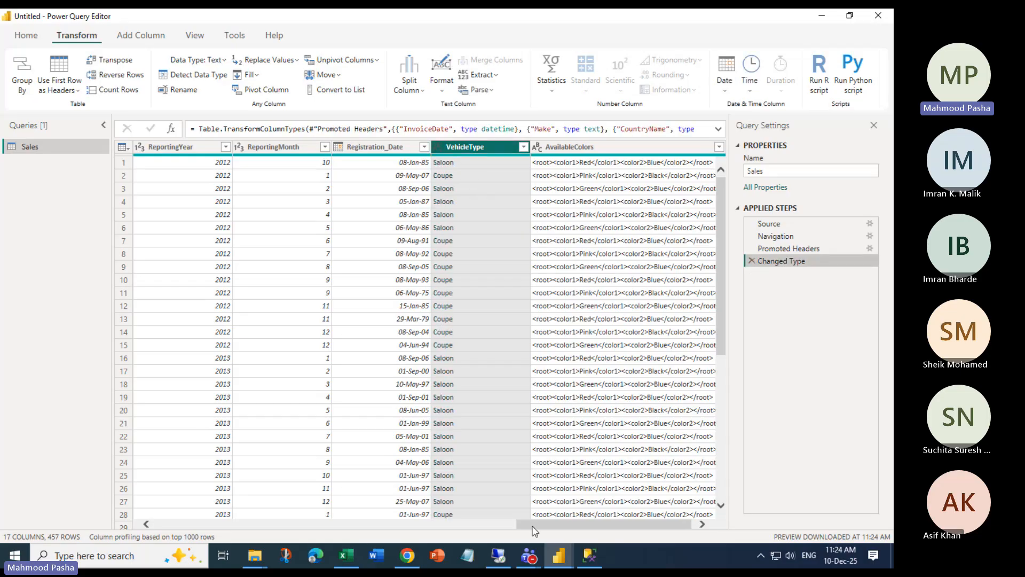
Parse the AvailableColors column as XML into nested tables
left_click_drag(532, 526, 536, 526)
left_click(573, 148)
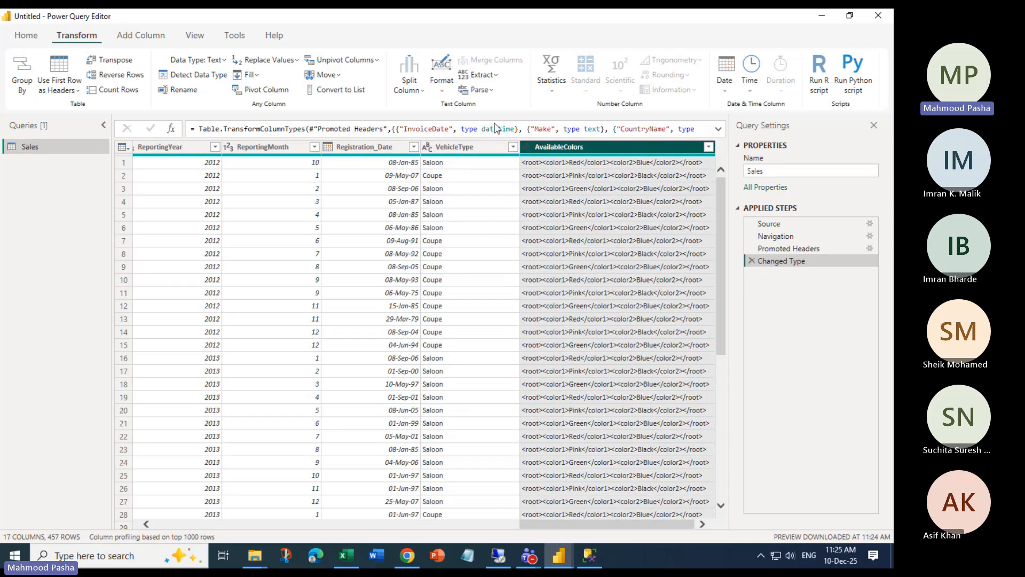
left_click(479, 90)
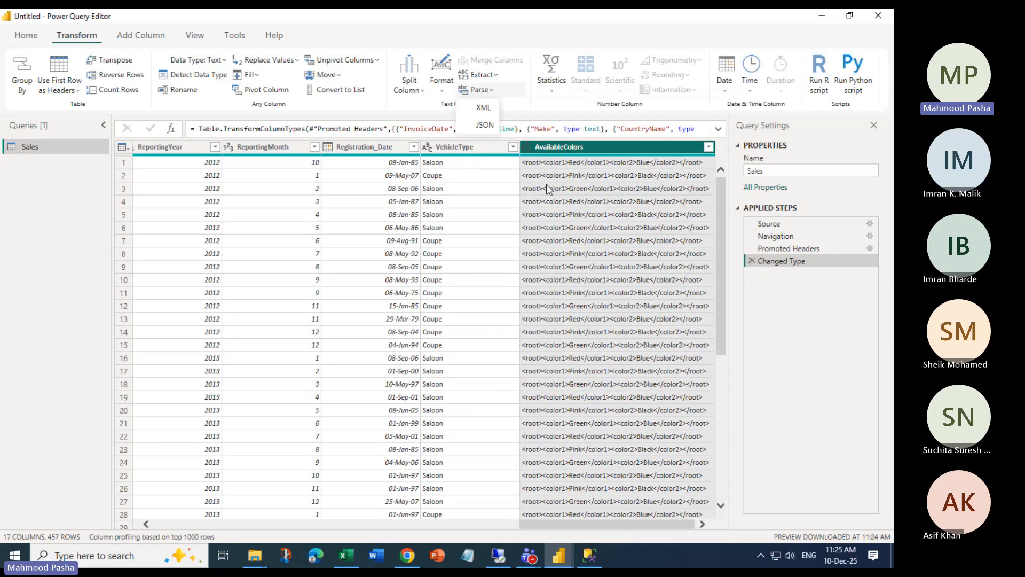
left_click(483, 108)
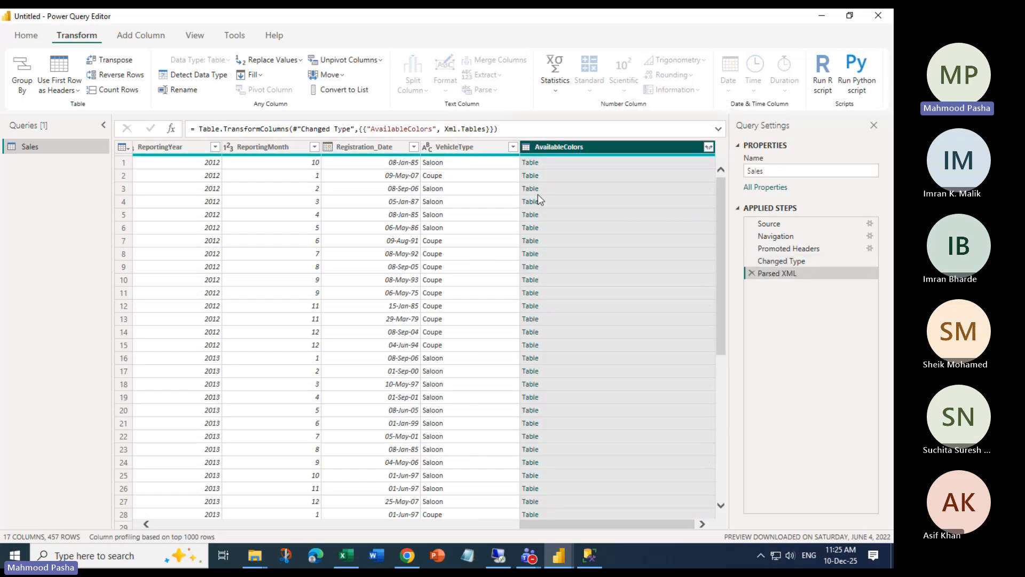
Expand AvailableColors into AvailableColors.color1 and AvailableColors.color2, checking the Blue value in row 6
left_click(709, 147)
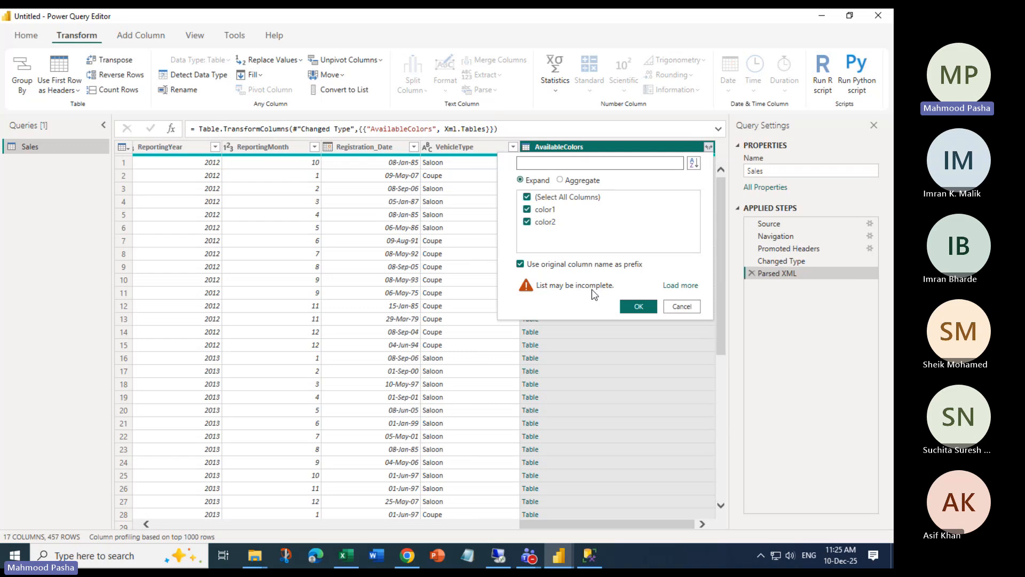
left_click(680, 285)
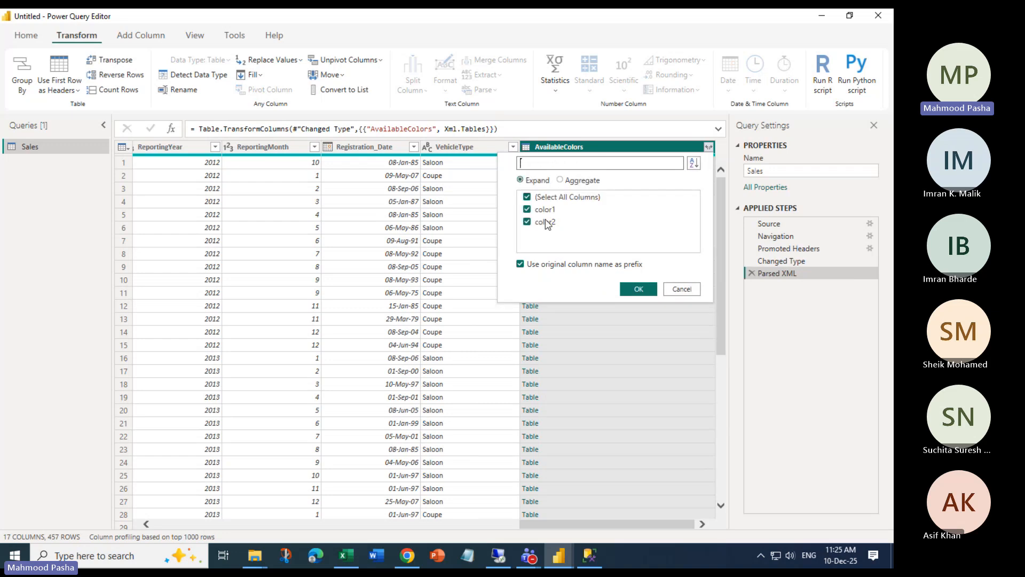
left_click(636, 289)
left_click(690, 231)
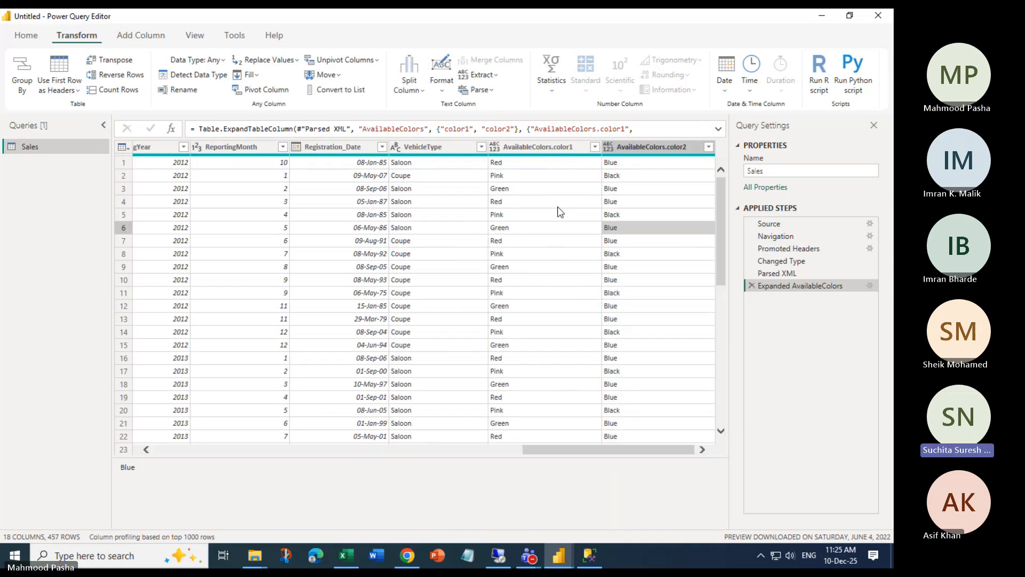
left_click(649, 147)
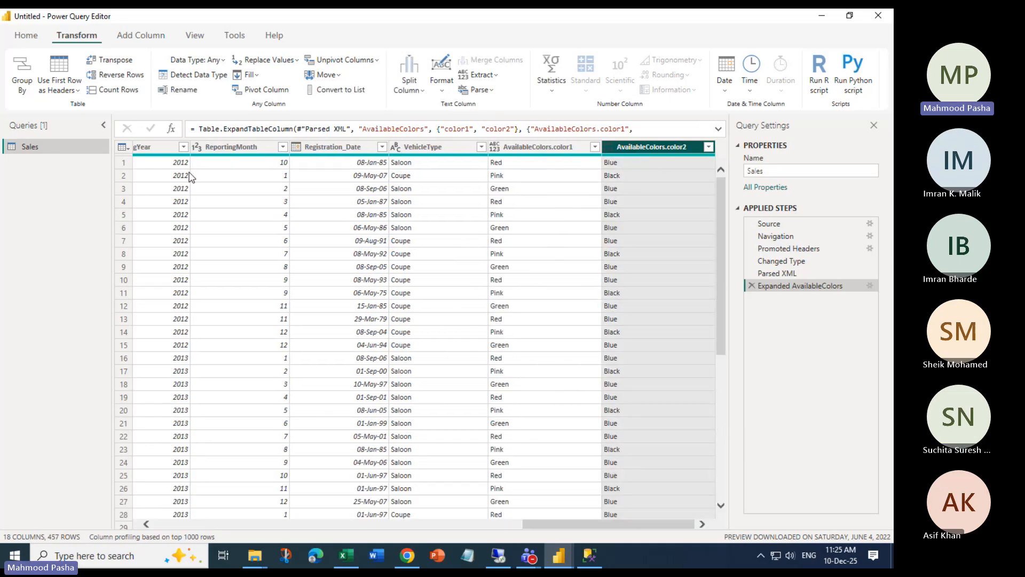
left_click(123, 147)
left_click(377, 314)
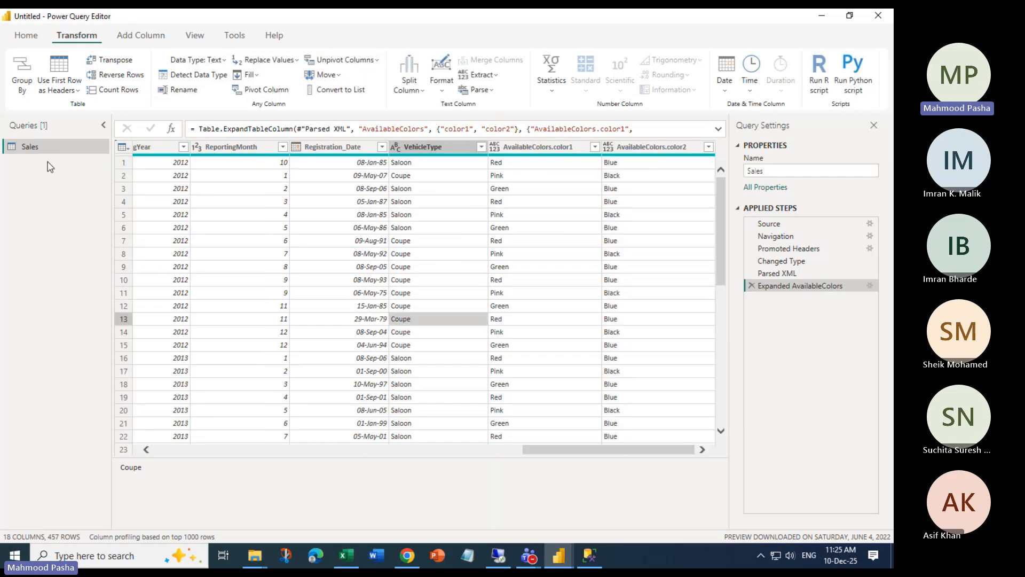
Try Transpose, Reverse Rows and Count Rows, delete the Counted and Reversed Rows steps, and close unapplied
left_click(113, 60)
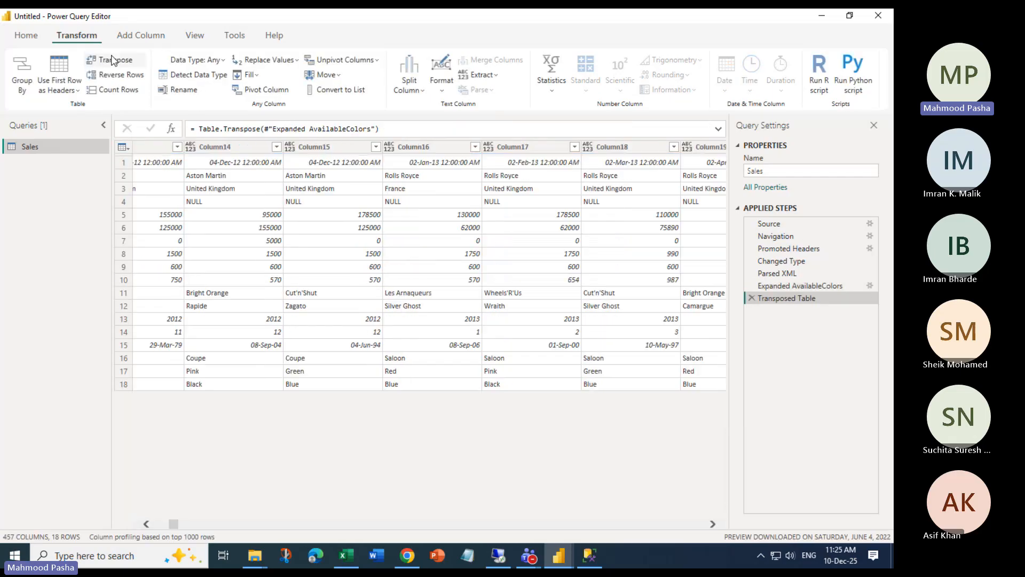
left_click(113, 62)
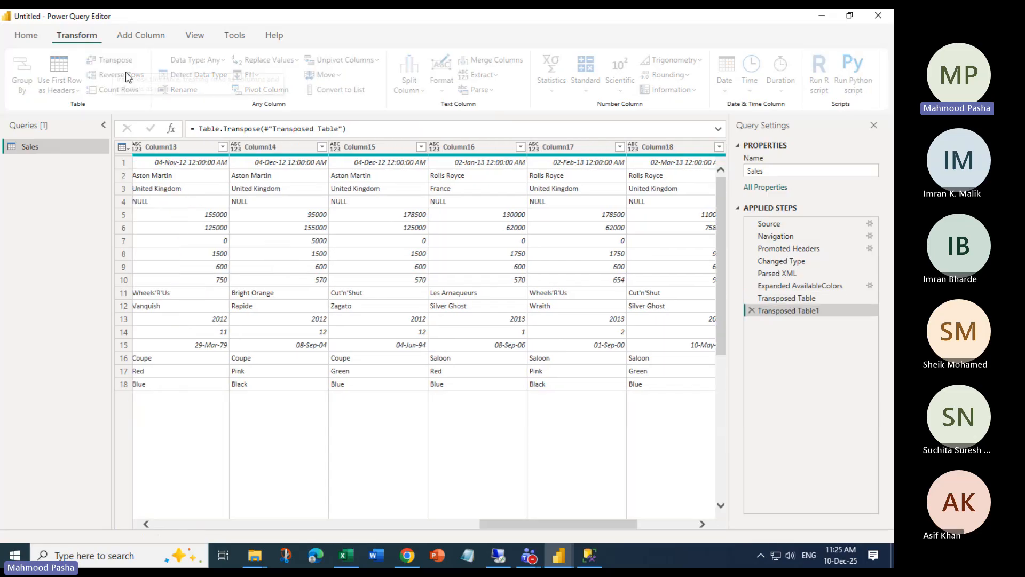
left_click(120, 76)
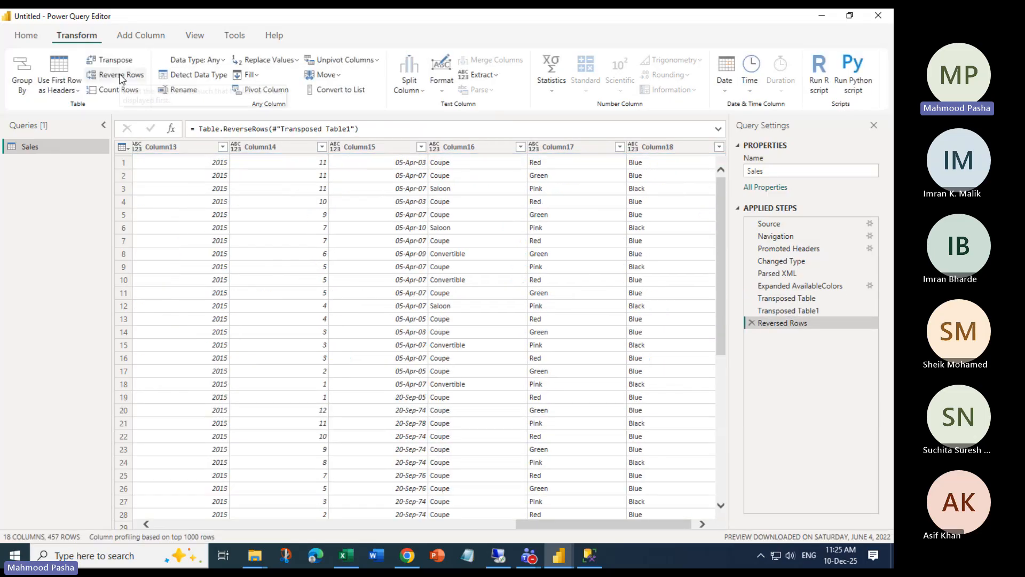
left_click(111, 89)
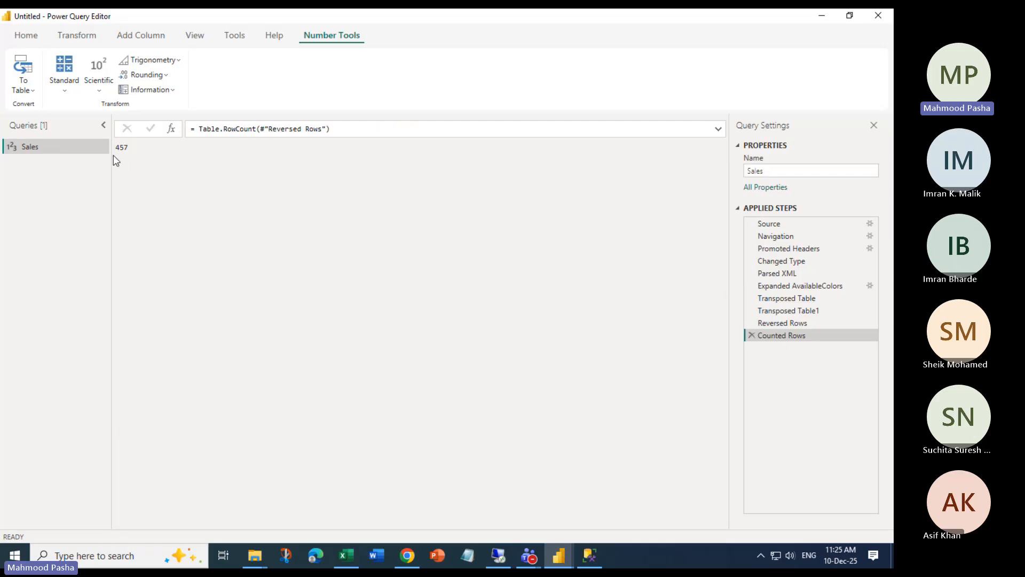
left_click(751, 336)
left_click(751, 323)
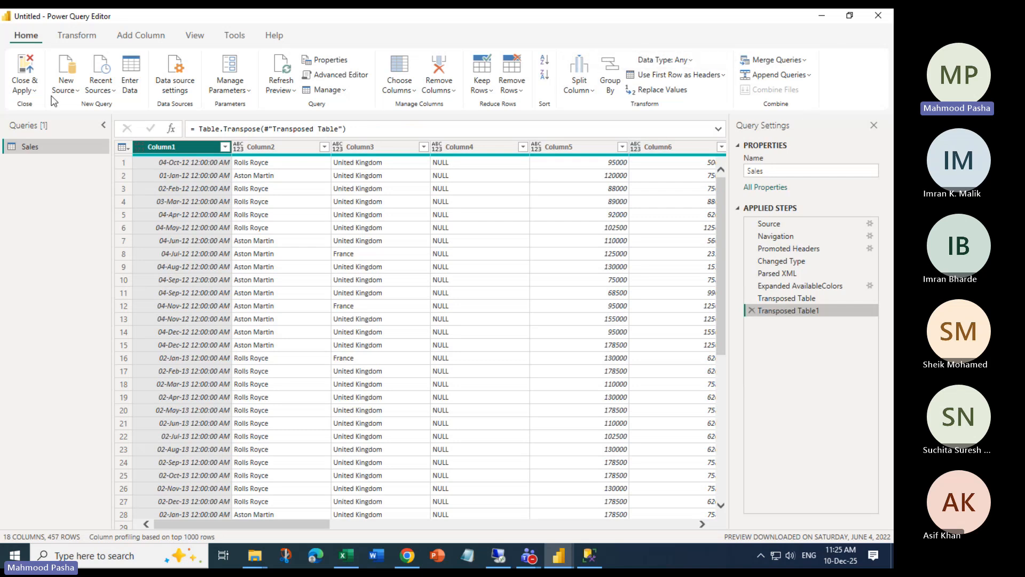
left_click(33, 91)
left_click(38, 143)
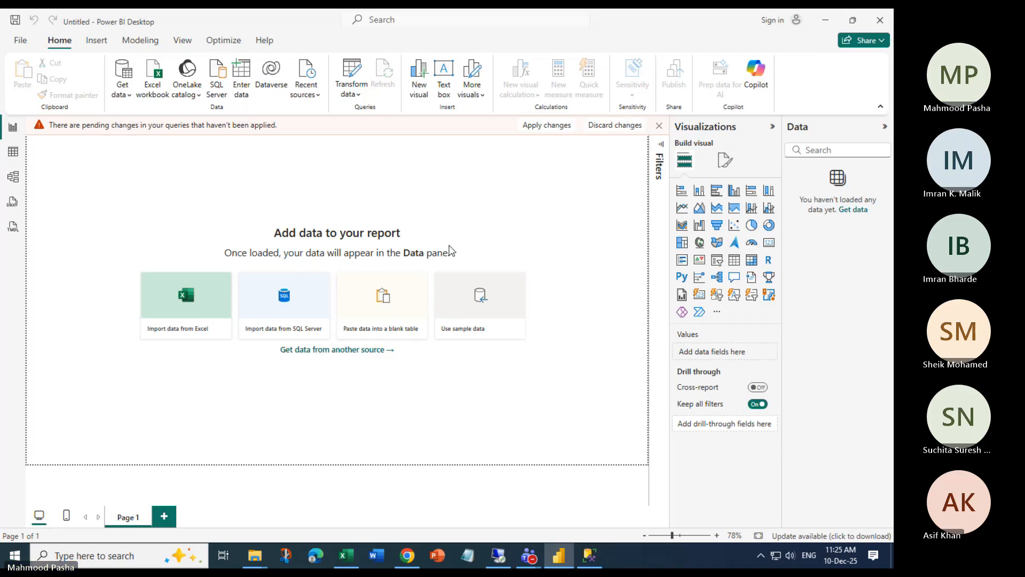
Discard the pending Sales query changes and minimize Power BI Desktop to reveal the desktop
left_click(611, 128)
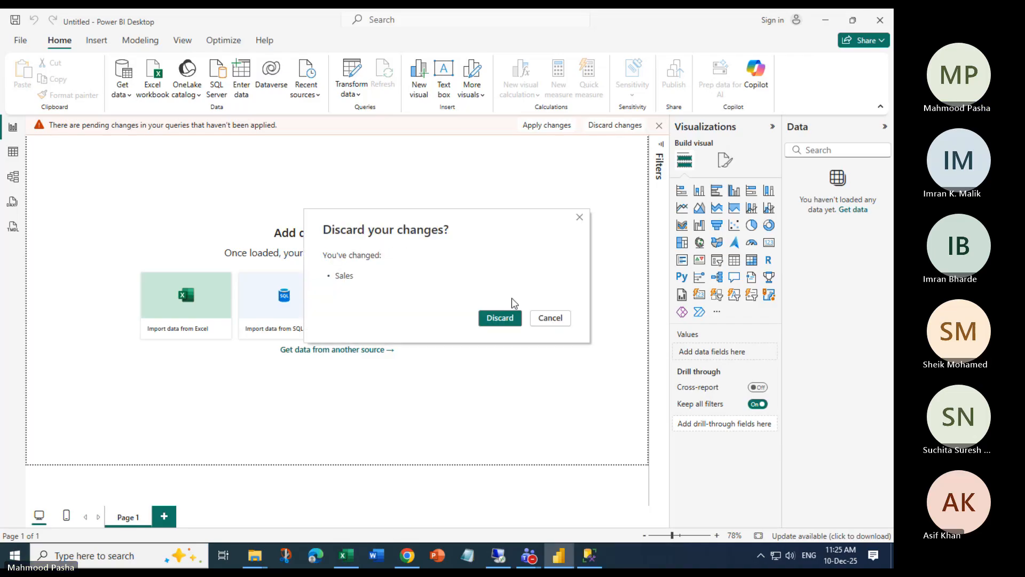
left_click(505, 318)
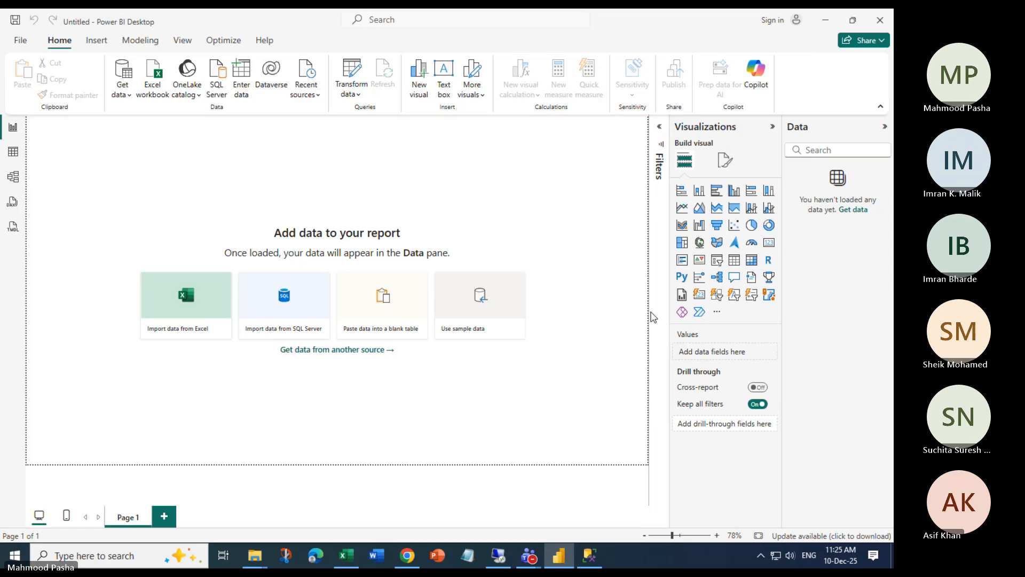
left_click(22, 41)
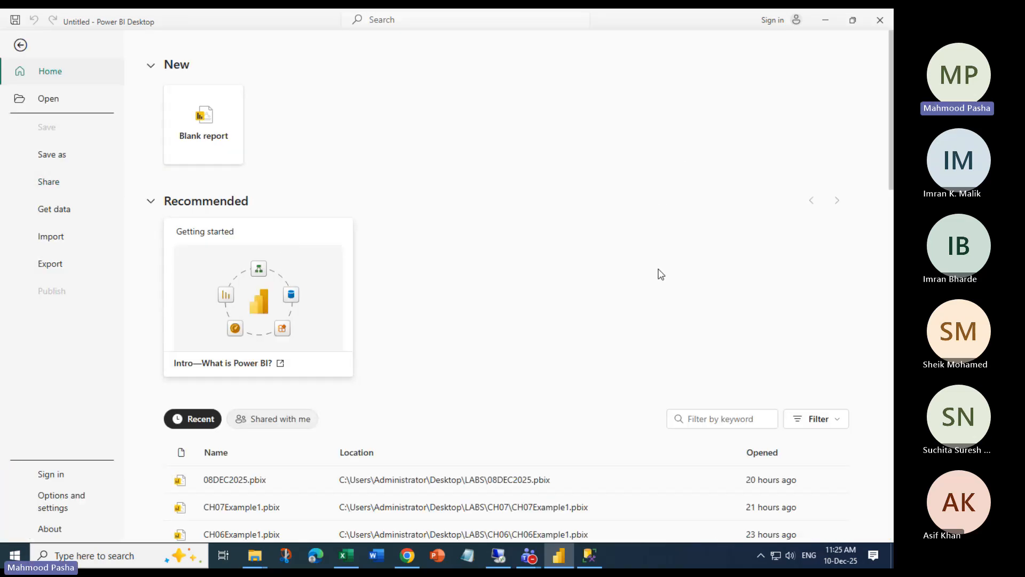
left_click(21, 46)
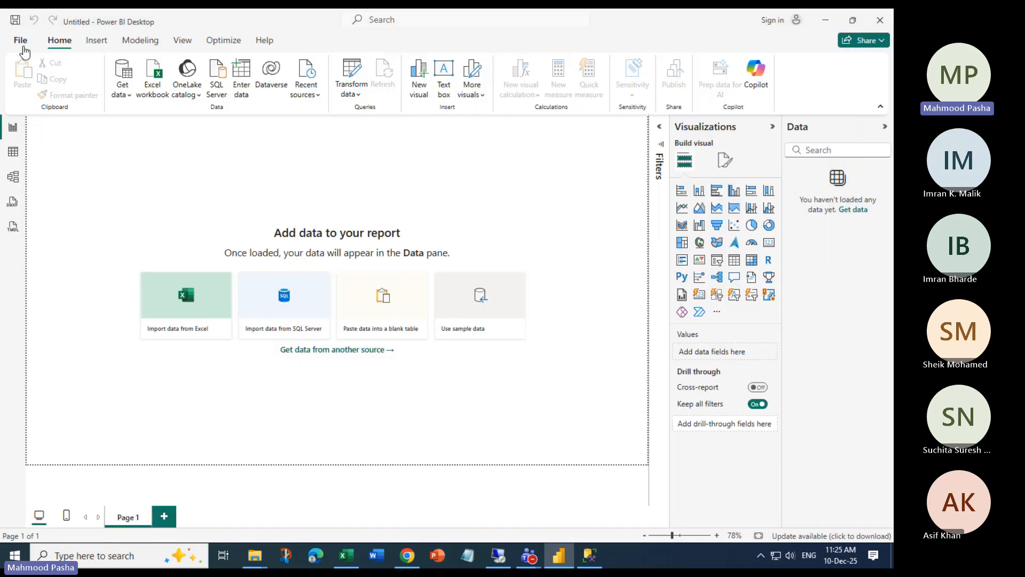
key("super+d")
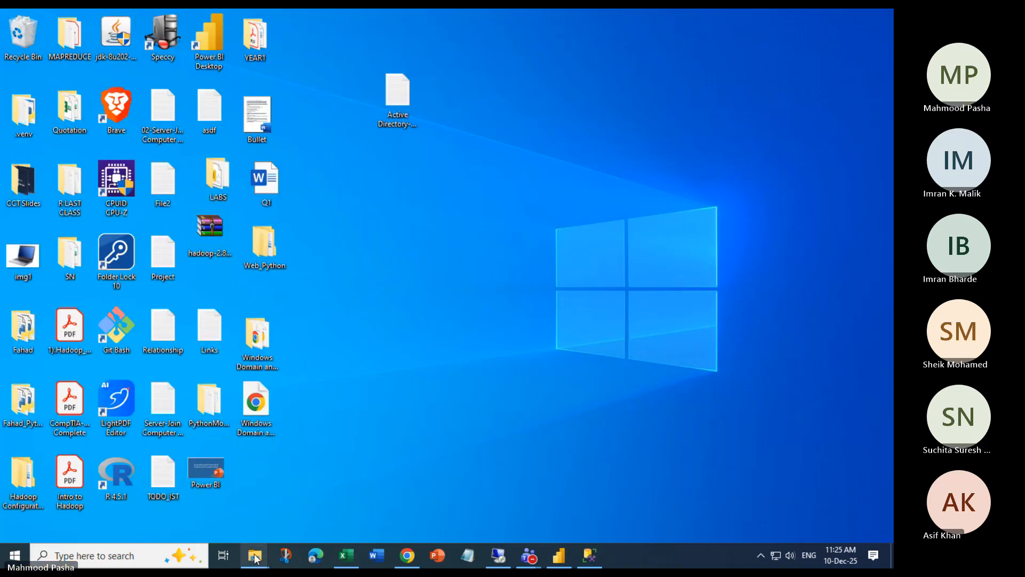
Browse C:\PowerBiDesktopSamples to locate the CH09 folder, then minimize File Explorer
mouse_move(255, 555)
left_click(306, 488)
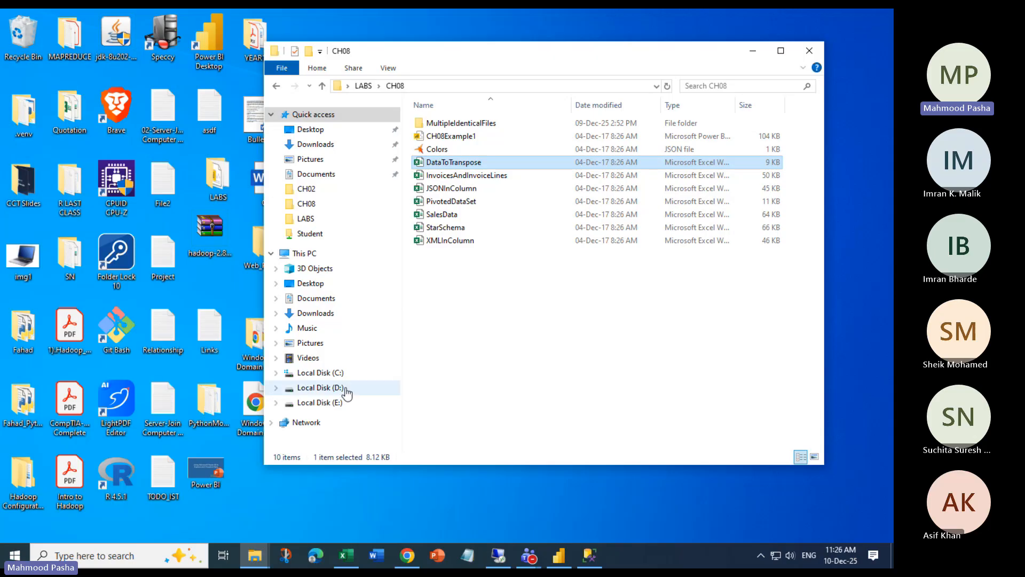
left_click(330, 372)
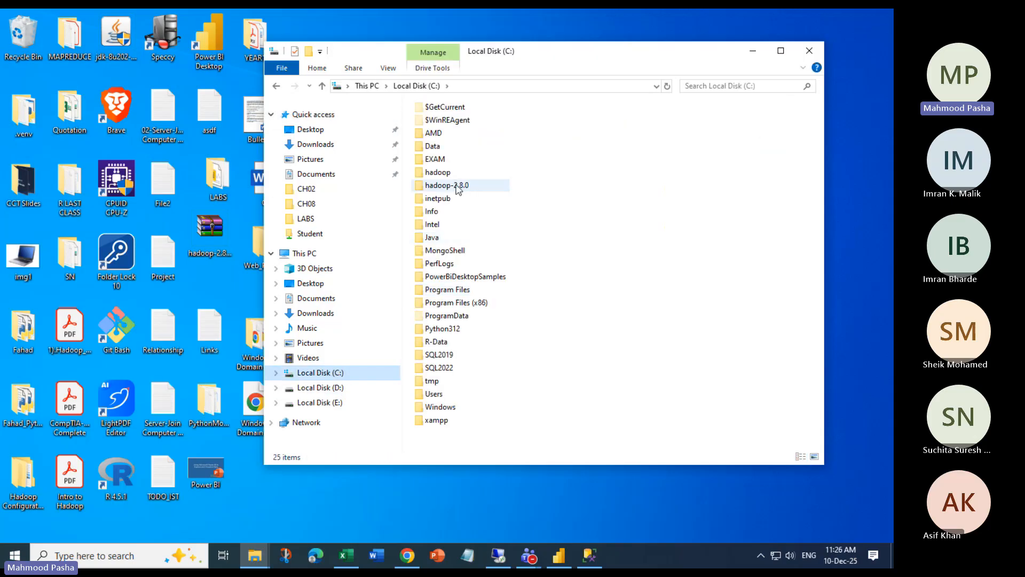
double_click(464, 276)
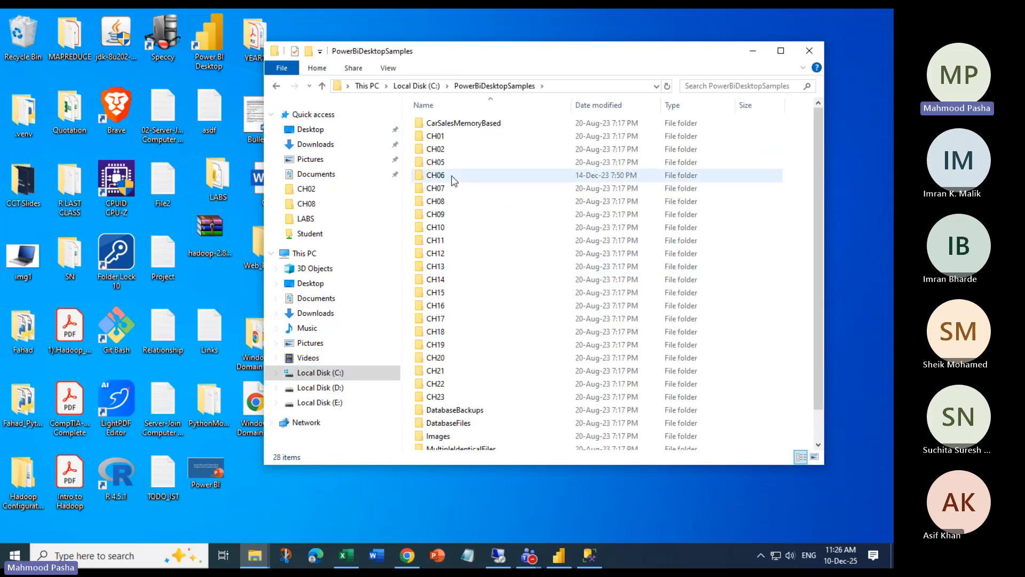
double_click(443, 216)
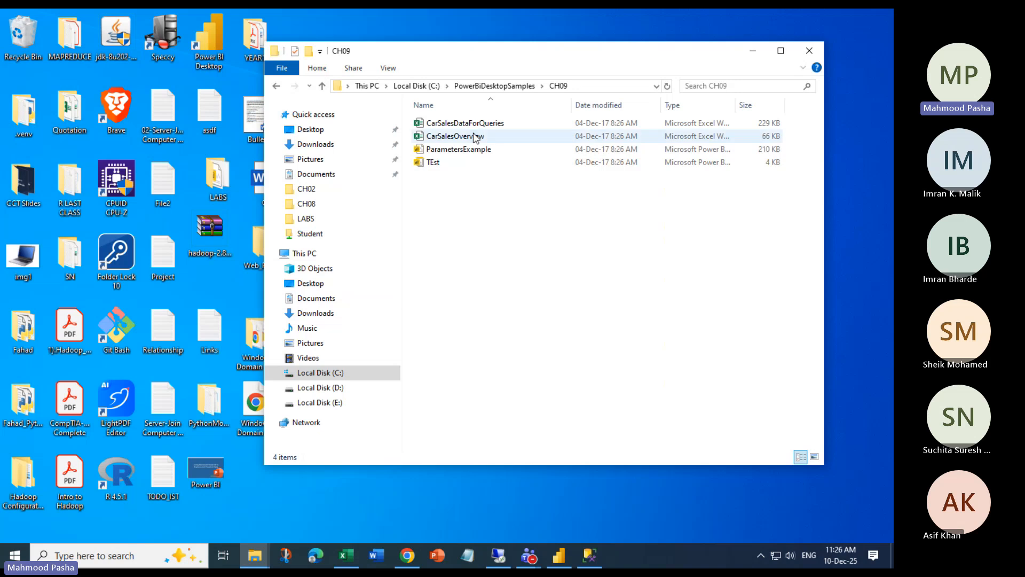
left_click(276, 86)
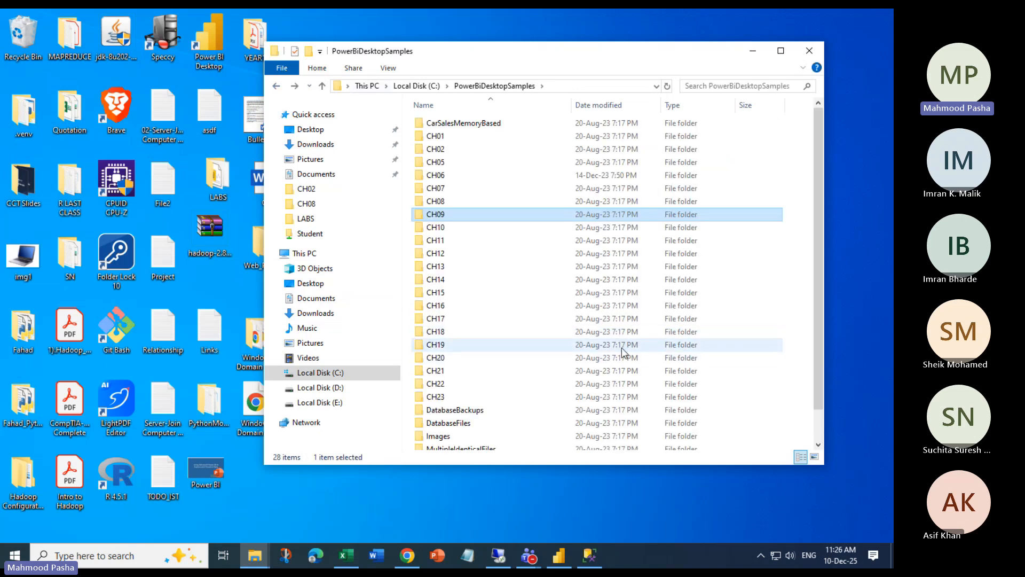
left_click(751, 52)
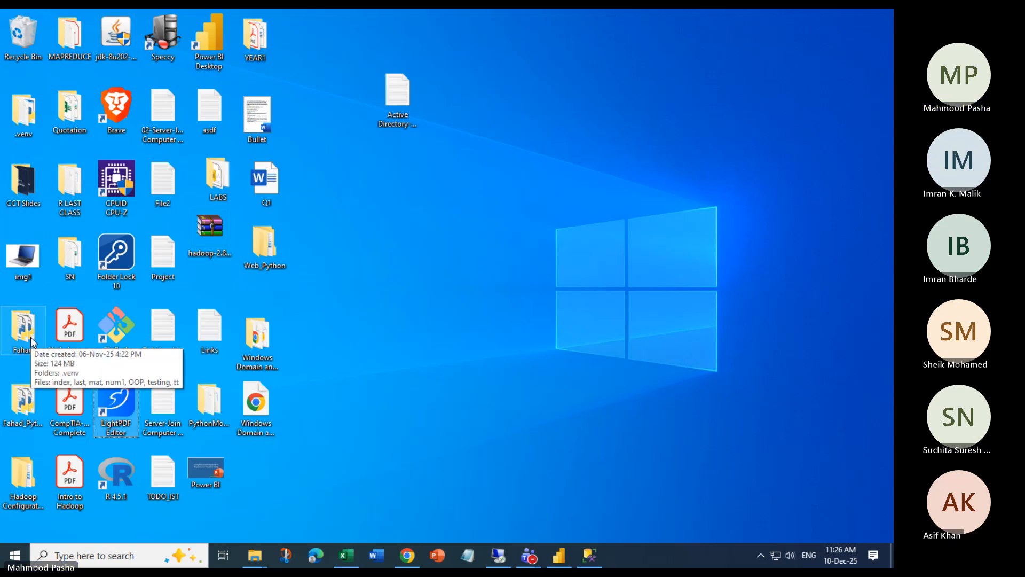
Paste the CH09 folder into the LABS folder
double_click(217, 178)
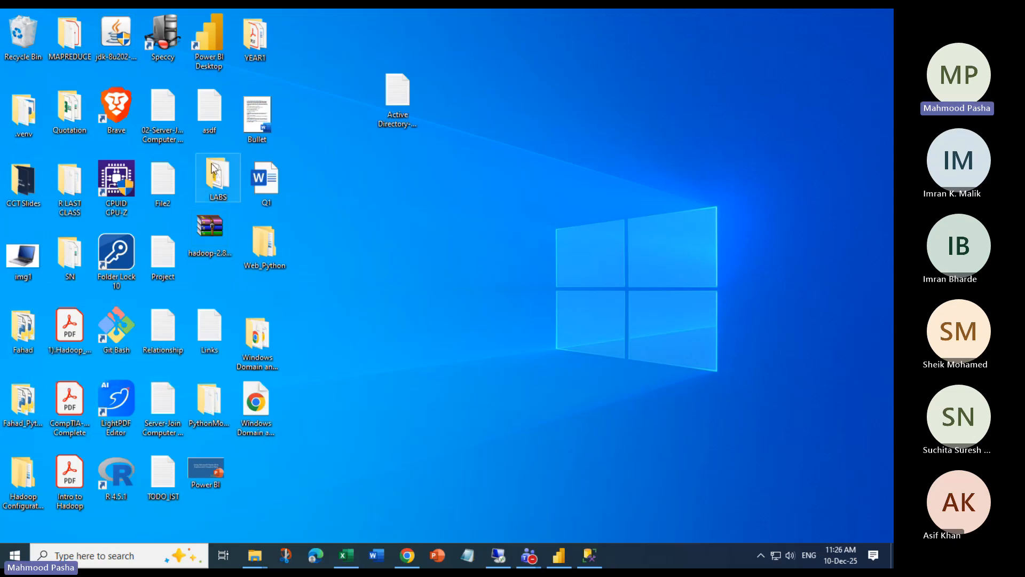
key("ctrl+v")
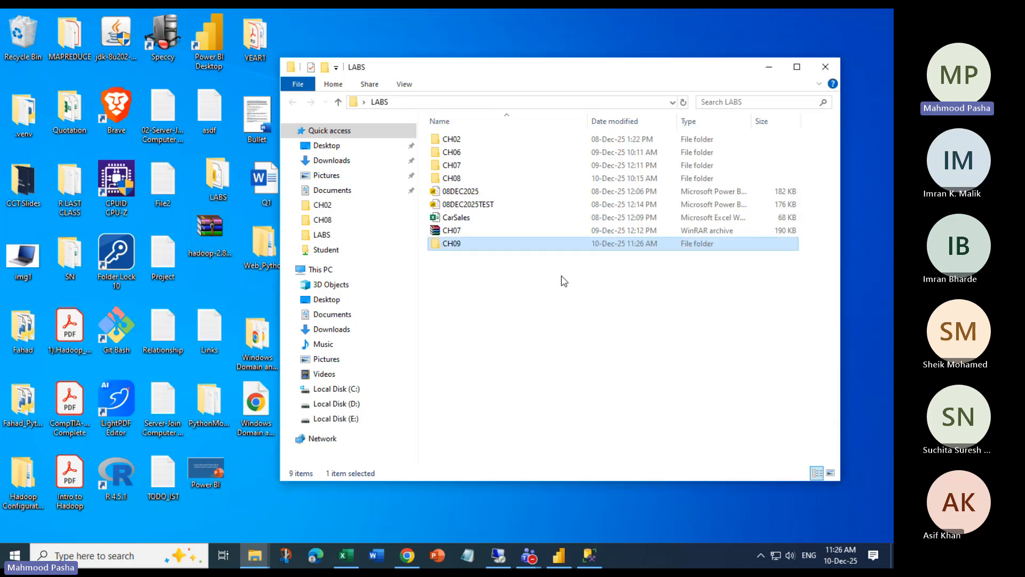
left_click(548, 291)
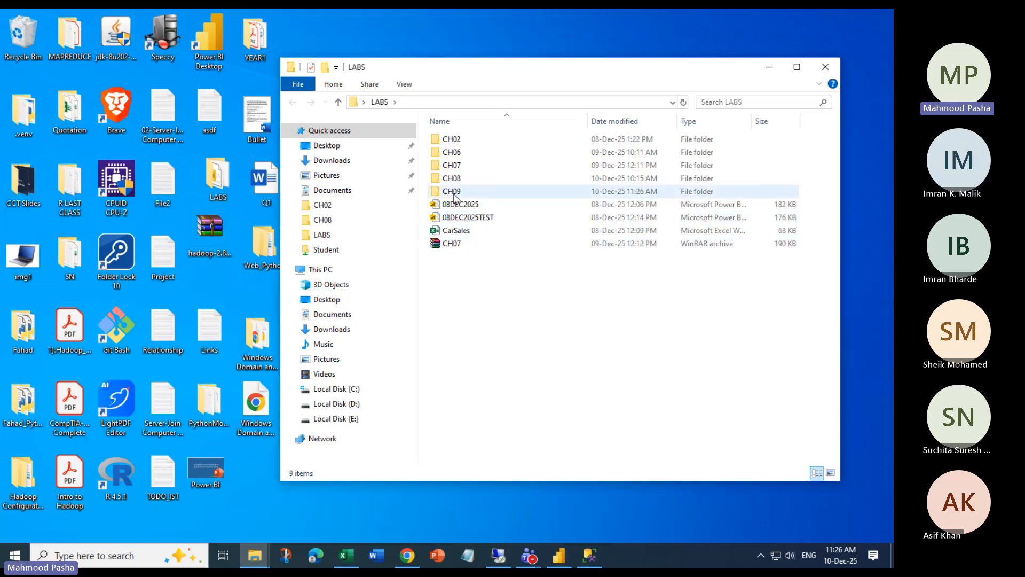
double_click(498, 191)
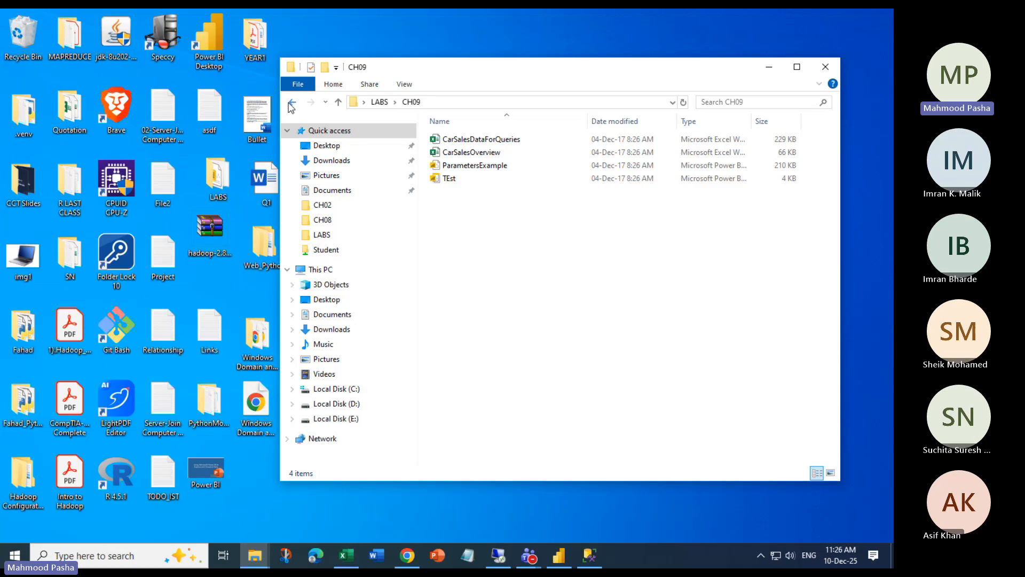
left_click(293, 102)
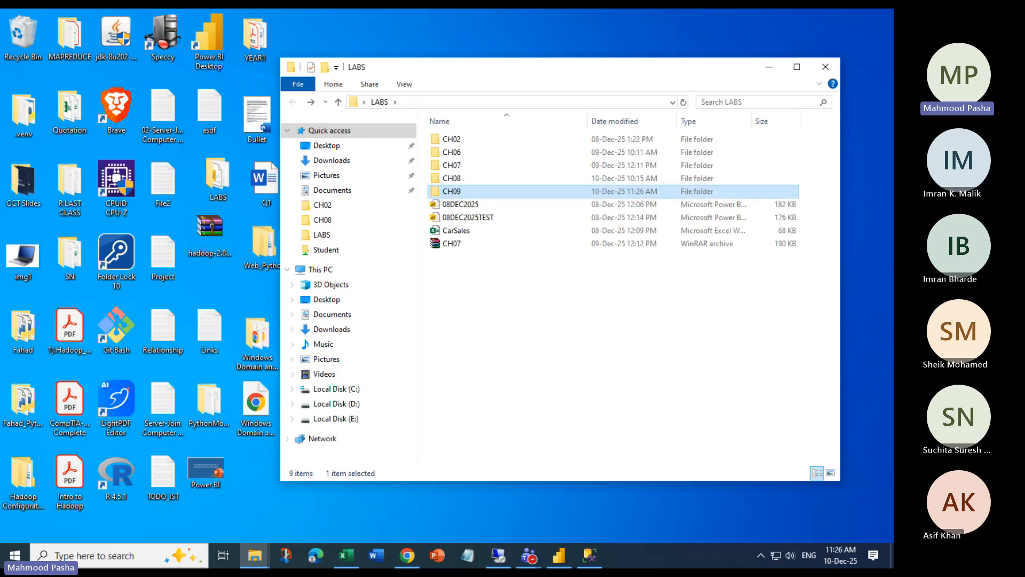
Open the copied CH09 folder showing CarSalesDataForQueries, then switch to SQL Server Management Studio
key("alt+Tab")
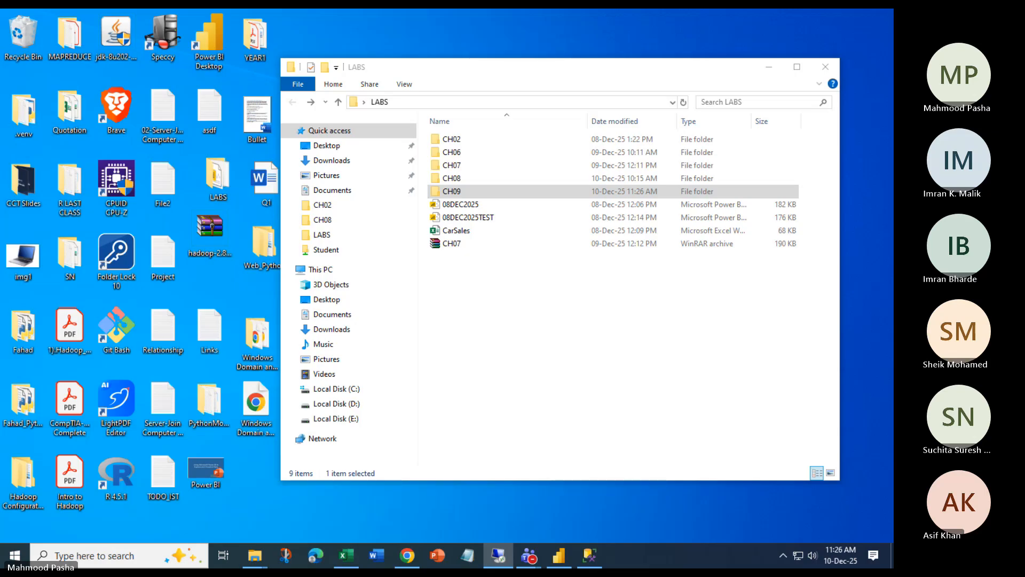
left_click(454, 191)
double_click(454, 190)
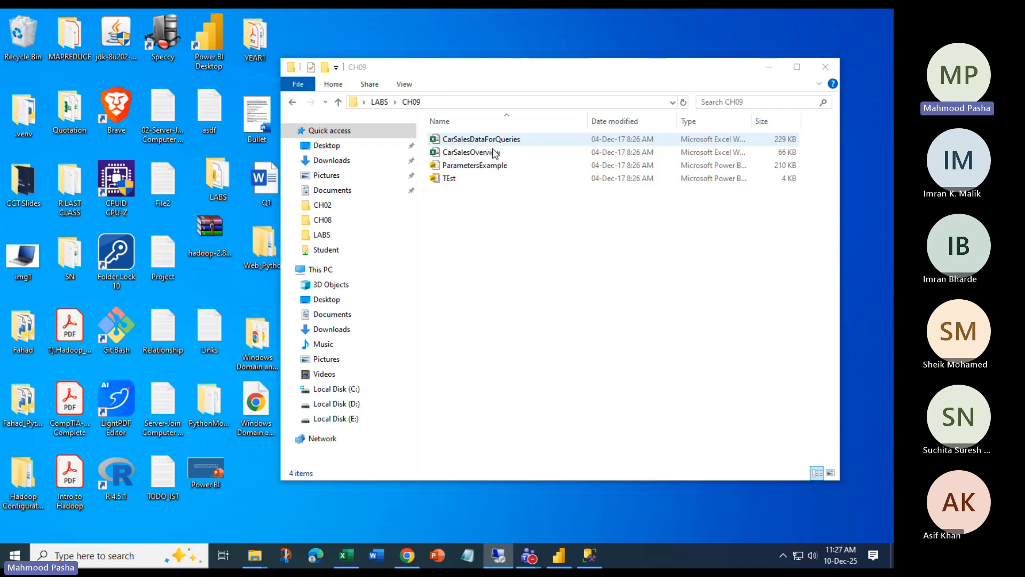
left_click(589, 555)
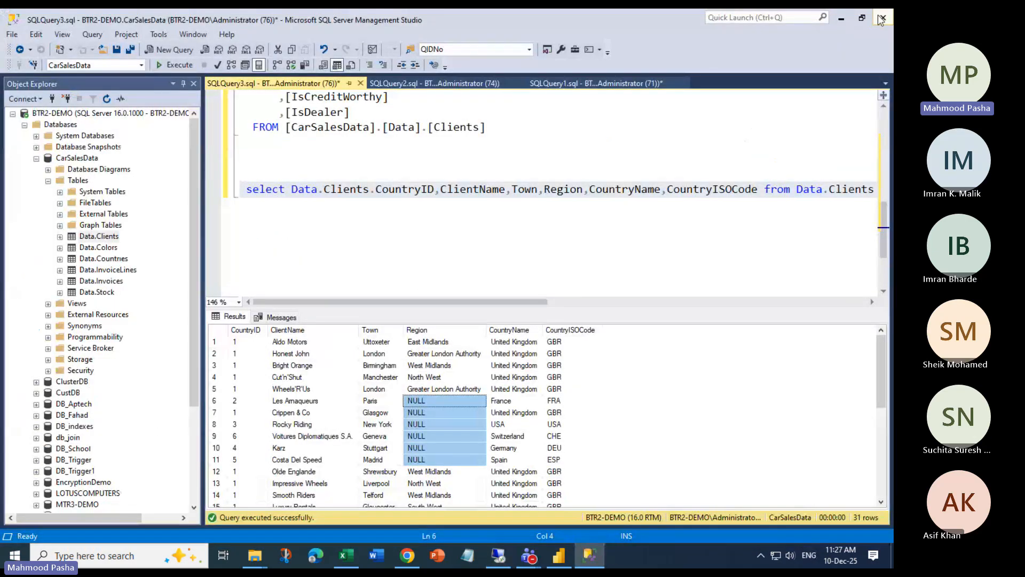
Import the Excel workbook CarSalesDataForQueries.xlsx from LABS\CH09 into Power BI Desktop
left_click(842, 20)
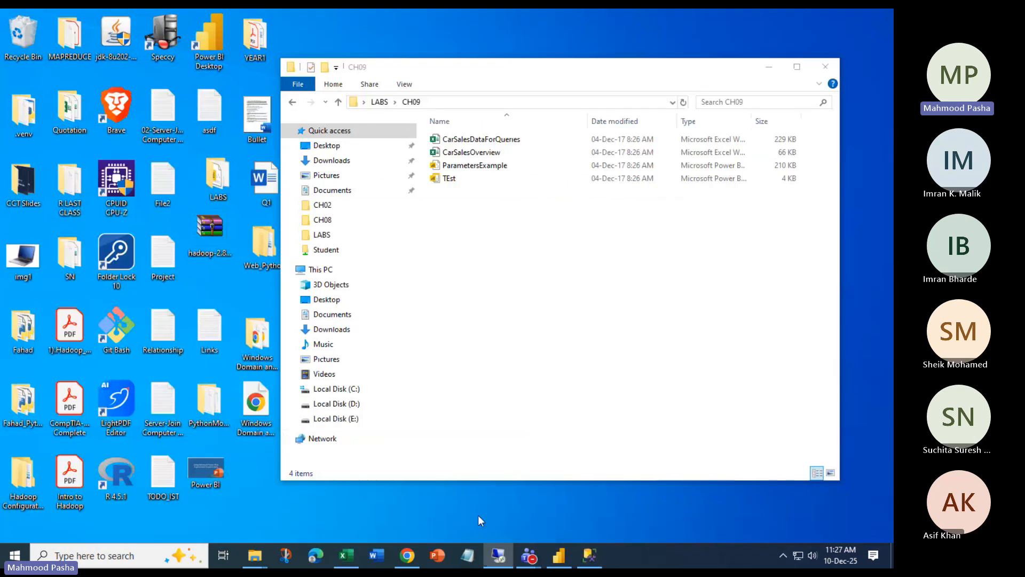
left_click(558, 555)
left_click(153, 77)
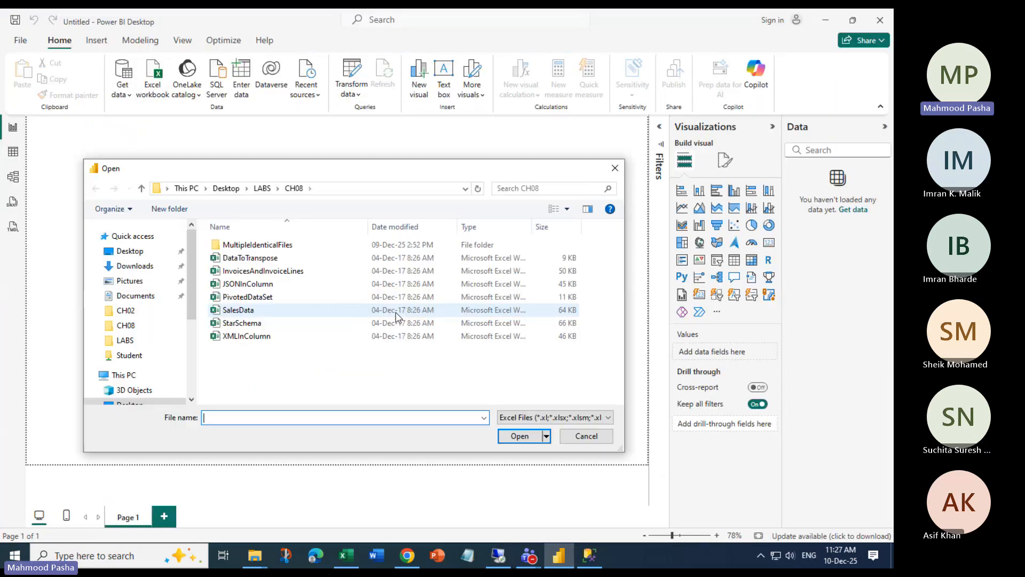
left_click(262, 188)
double_click(233, 296)
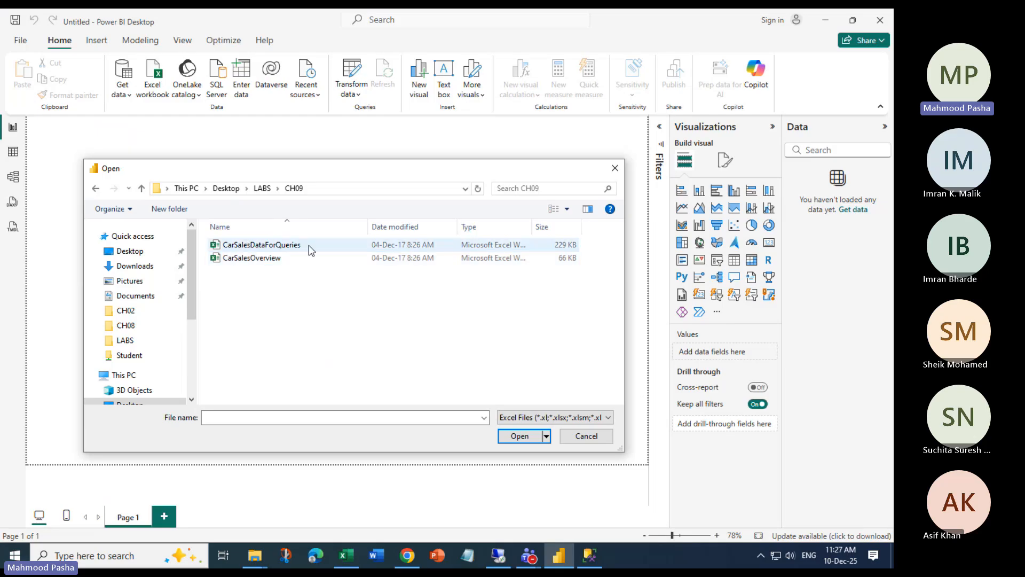
left_click(272, 246)
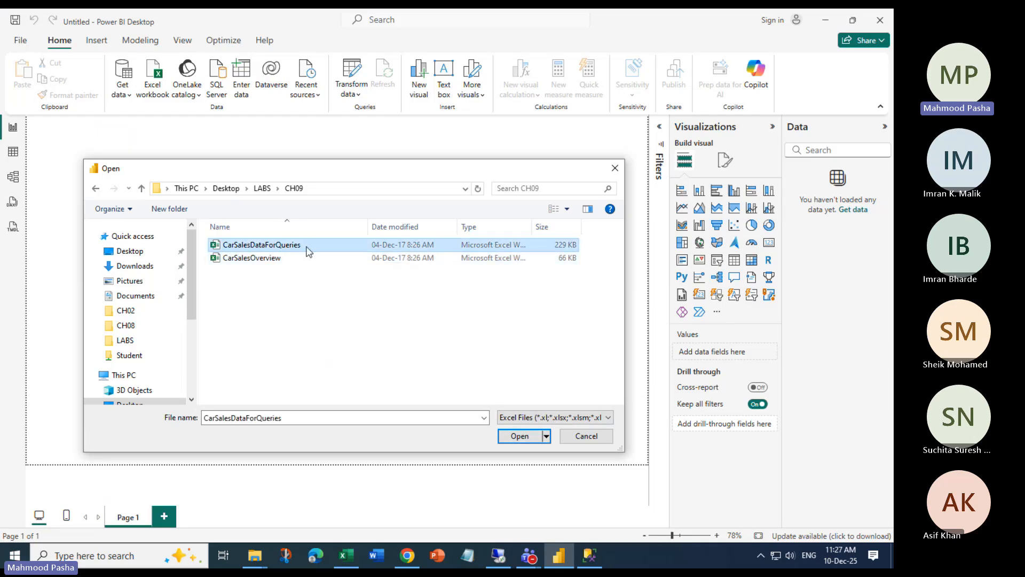
left_click(518, 435)
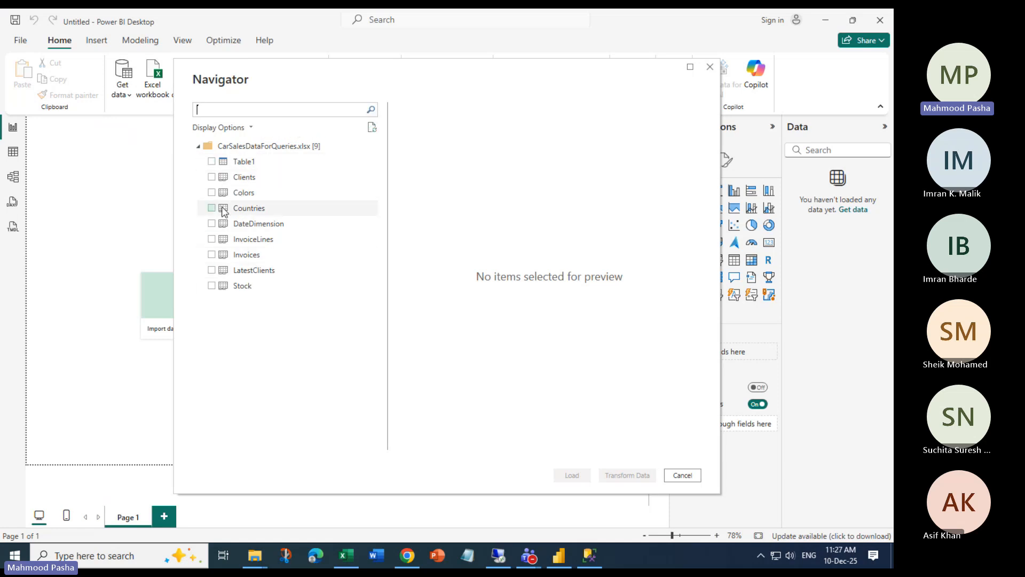
Tick Clients, Colors, Countries, DateDimension, InvoiceLines, Invoices, Stock and LatestClients, leaving Table1 unchecked
left_click(212, 176)
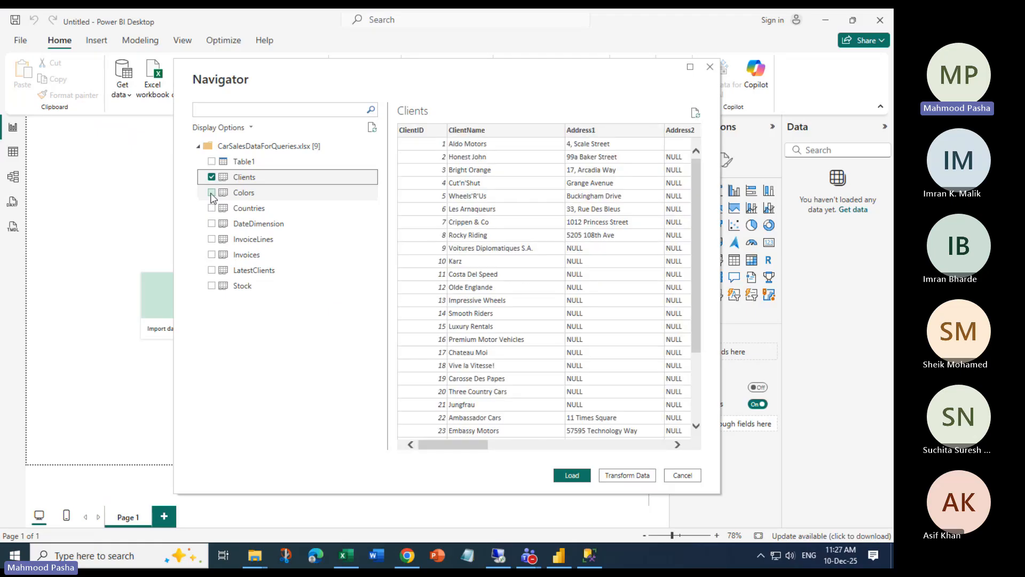
left_click(212, 192)
left_click(211, 208)
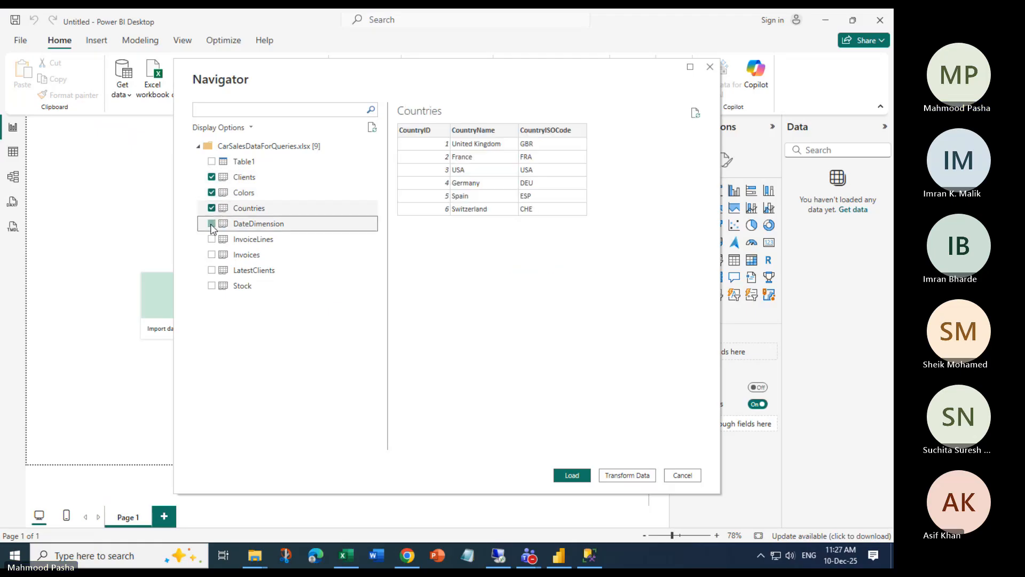
left_click(211, 223)
left_click(211, 239)
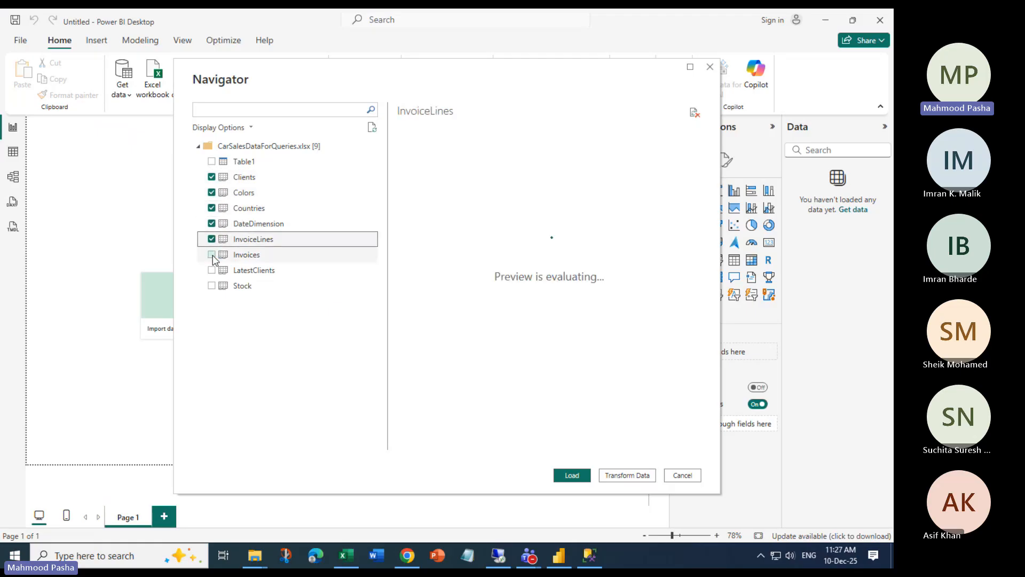
left_click(211, 254)
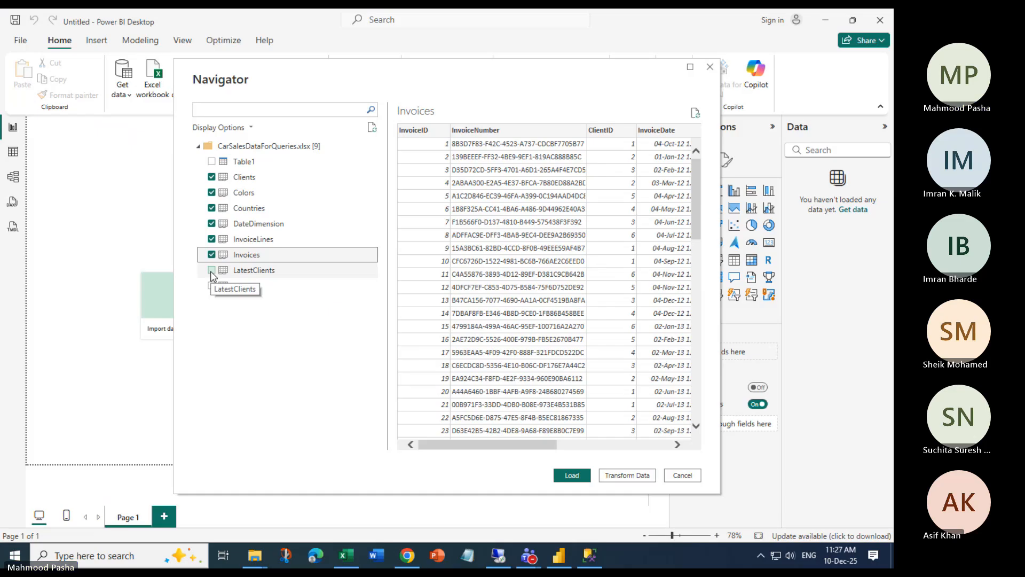
left_click(212, 274)
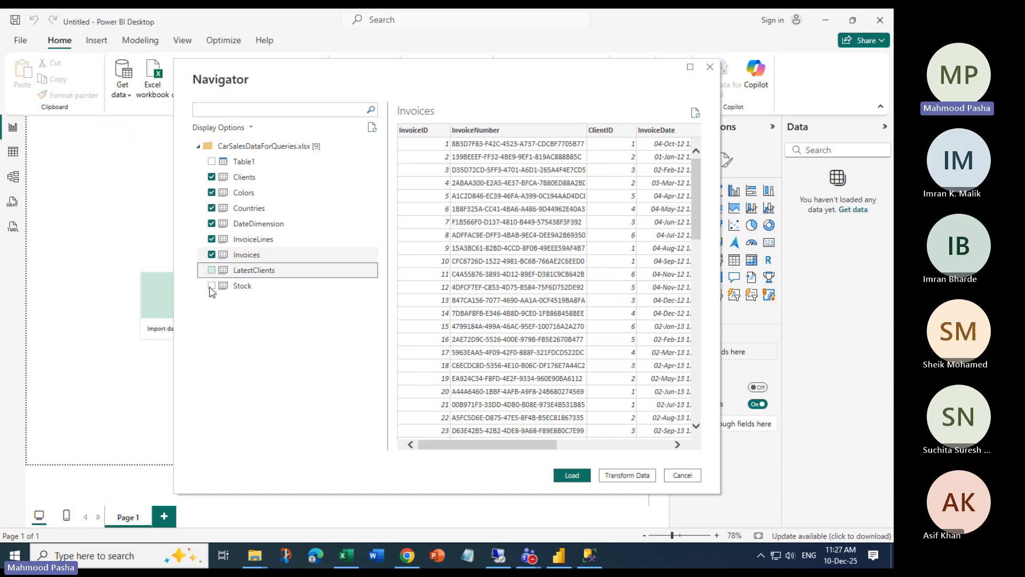
left_click(211, 285)
left_click(211, 269)
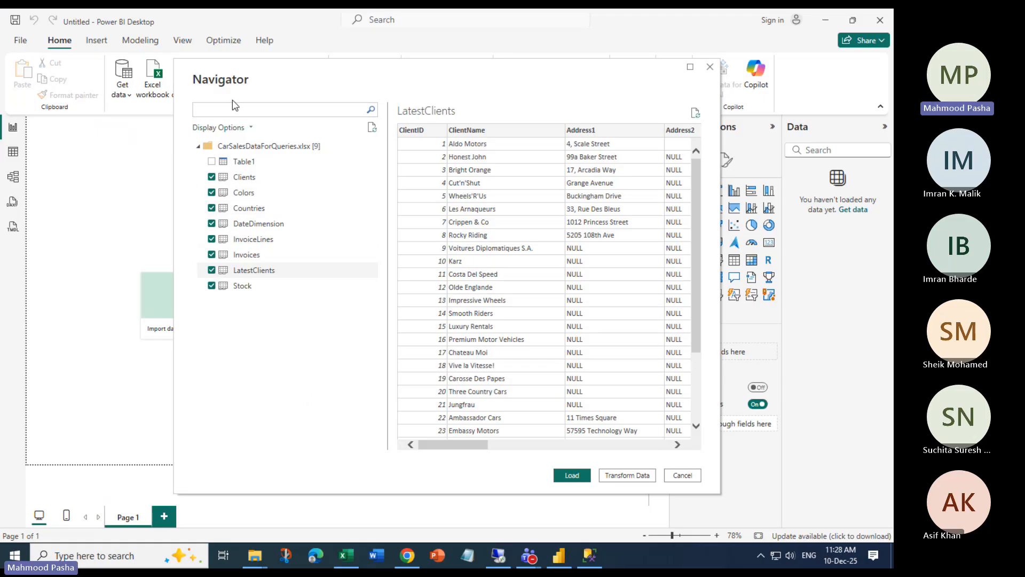
mouse_move(254, 555)
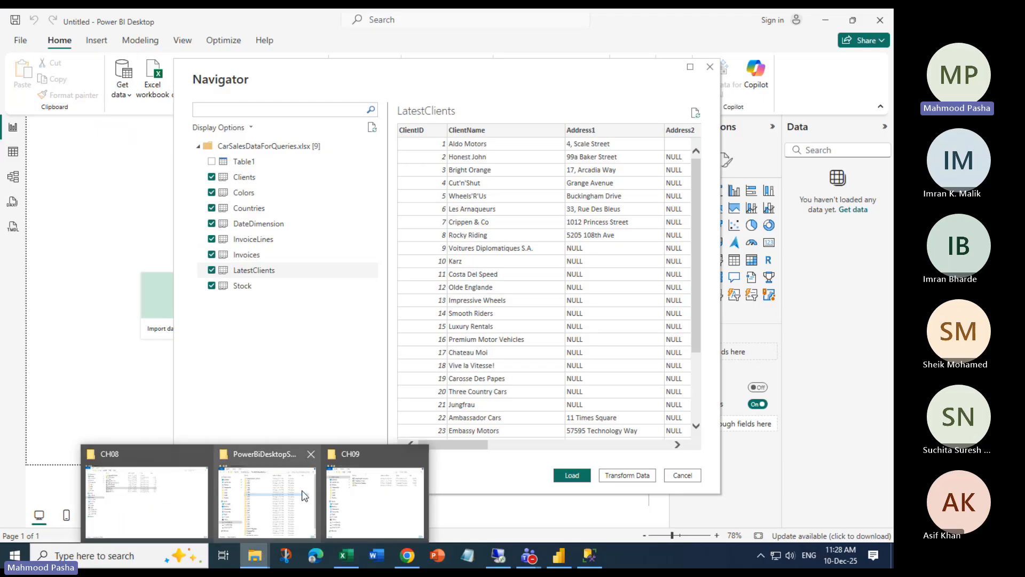
left_click(374, 497)
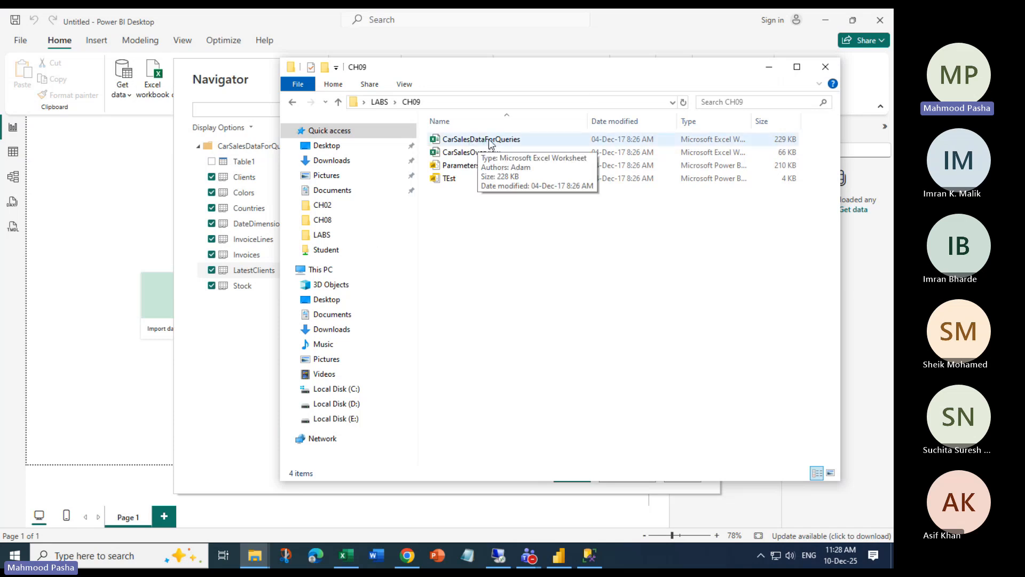
left_click(769, 67)
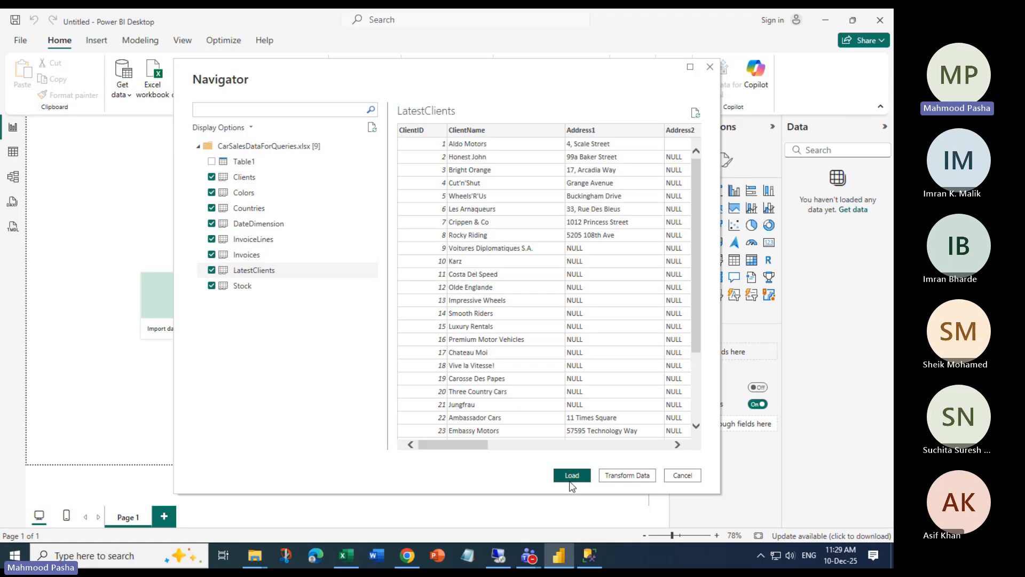
Load the eight tables into Power Query Editor and review Clients, Colors, Countries and DateDimension
left_click(635, 480)
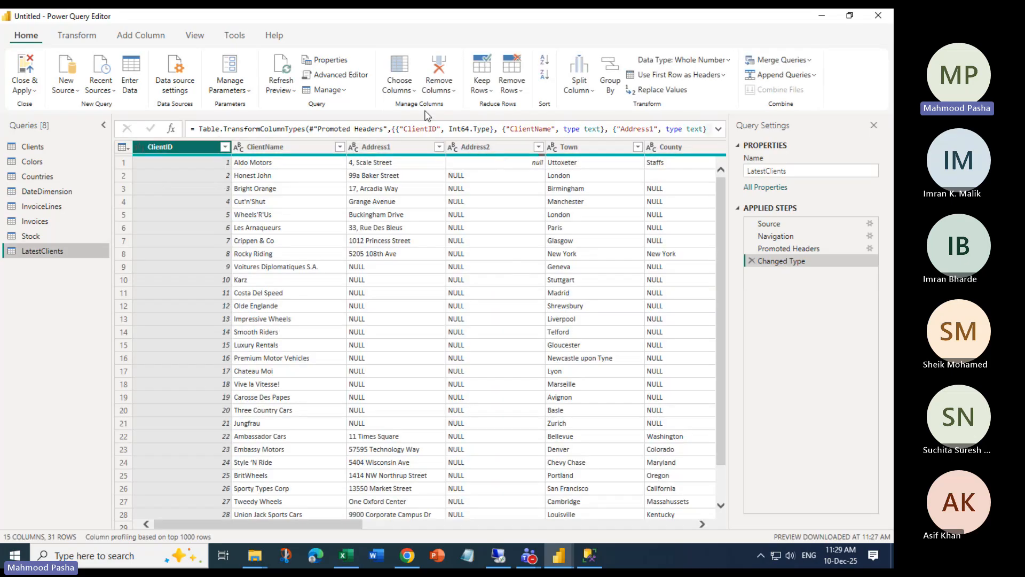
key("alt+Tab")
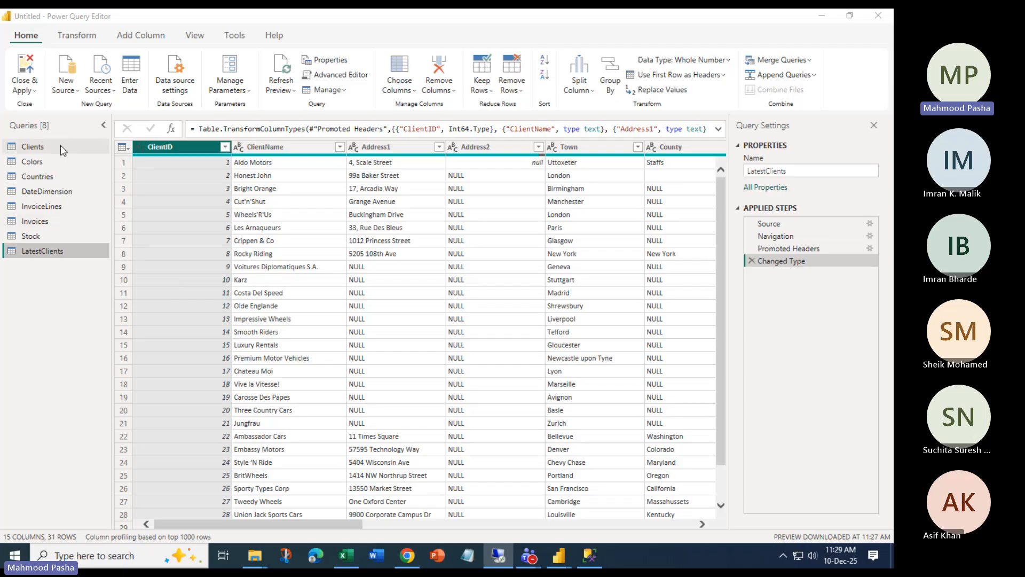
left_click(61, 313)
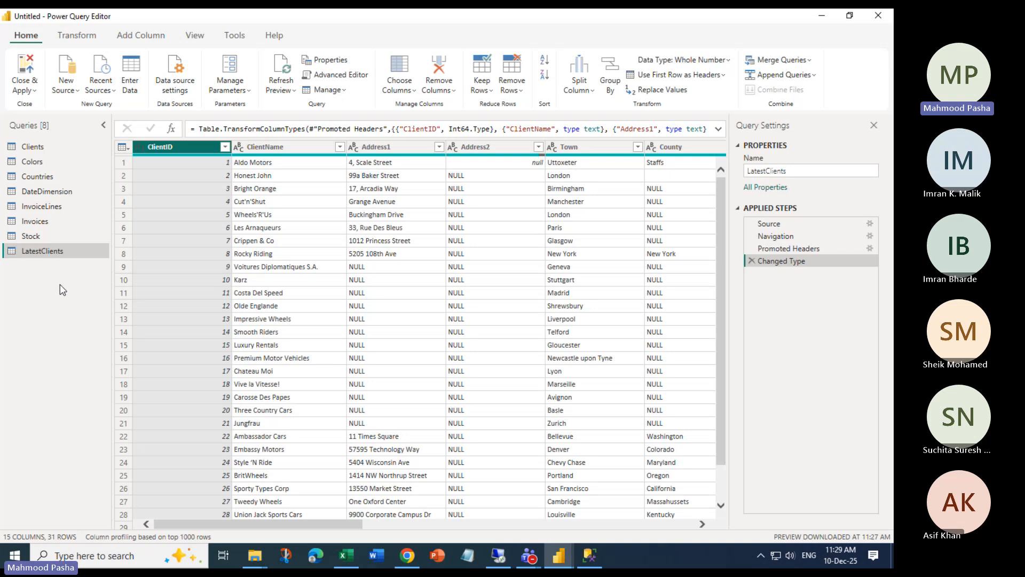
left_click(41, 148)
left_click(39, 162)
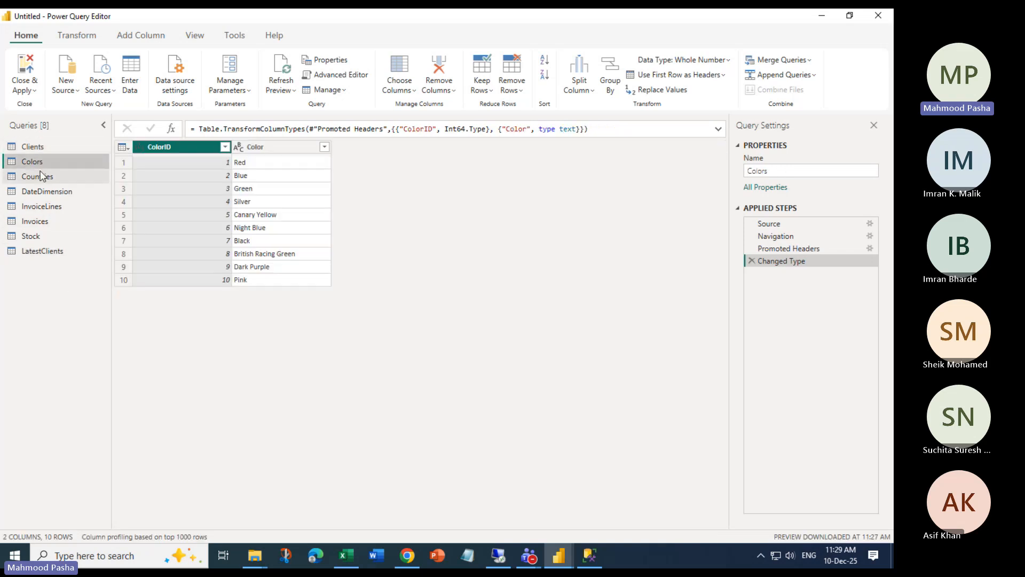
left_click(38, 177)
left_click(52, 193)
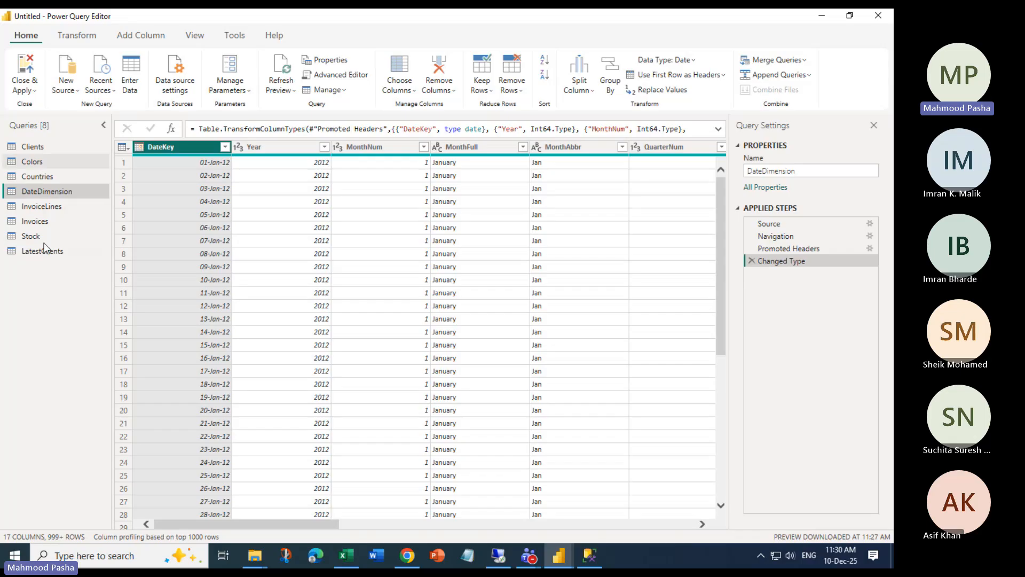
Begin creating a new query group for the Clients query, then cancel it
right_click(32, 149)
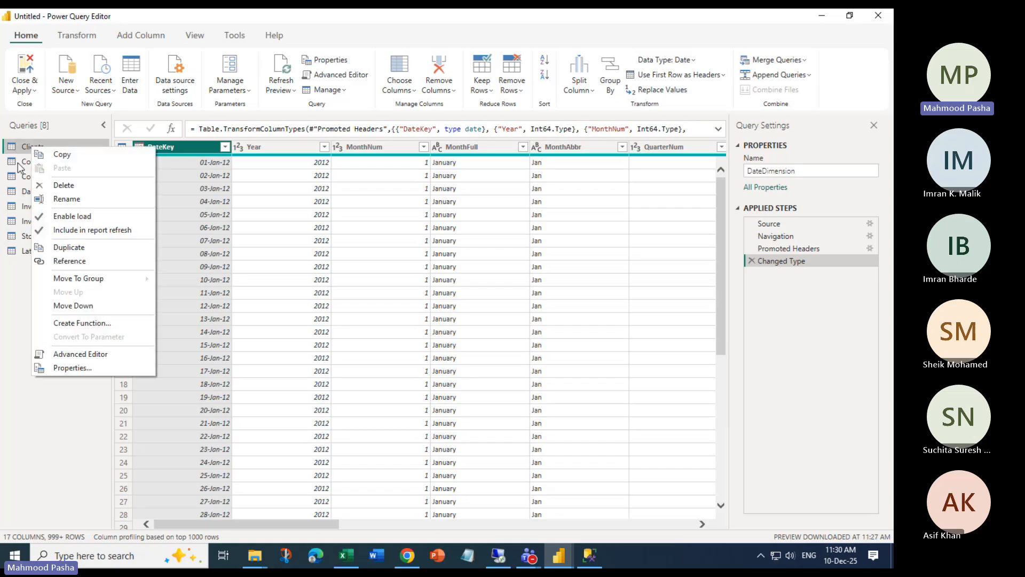
left_click(38, 152)
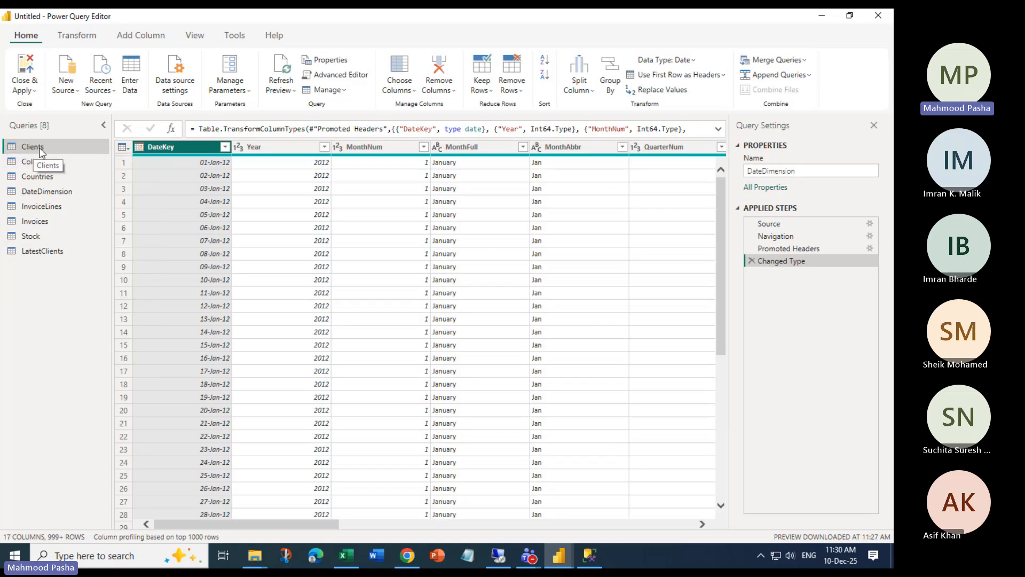
right_click(33, 146)
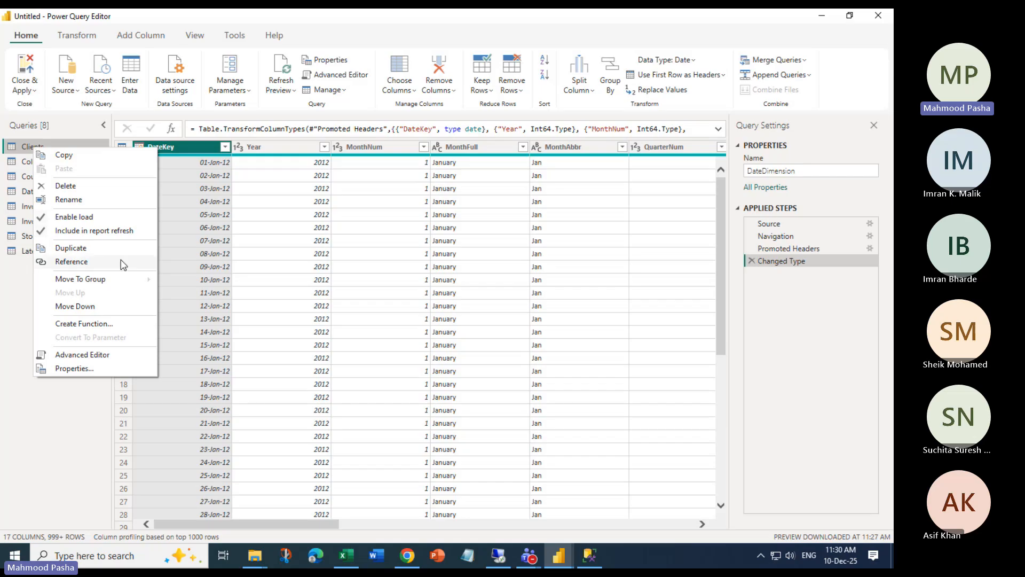
mouse_move(116, 283)
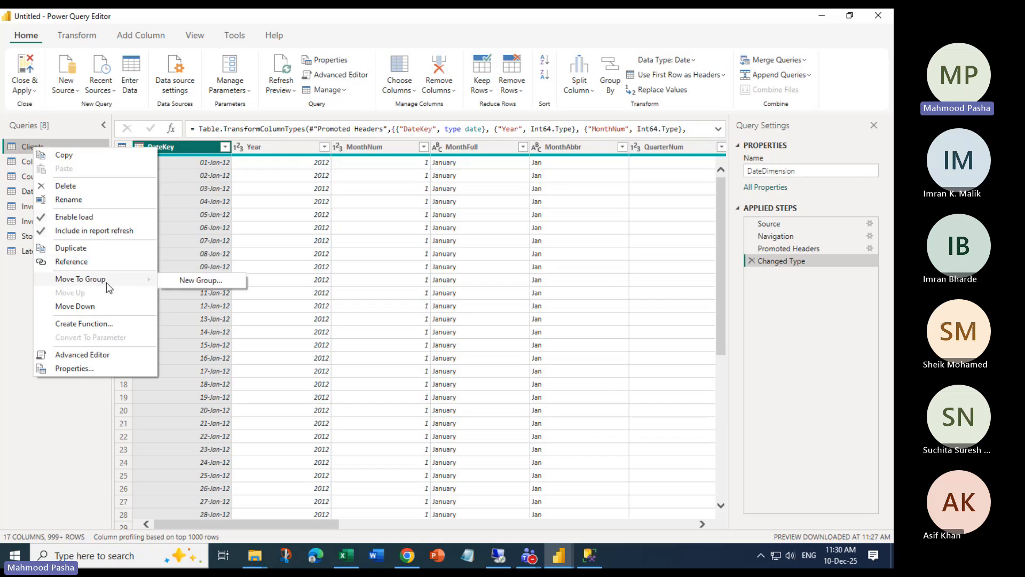
mouse_move(69, 277)
left_click(213, 283)
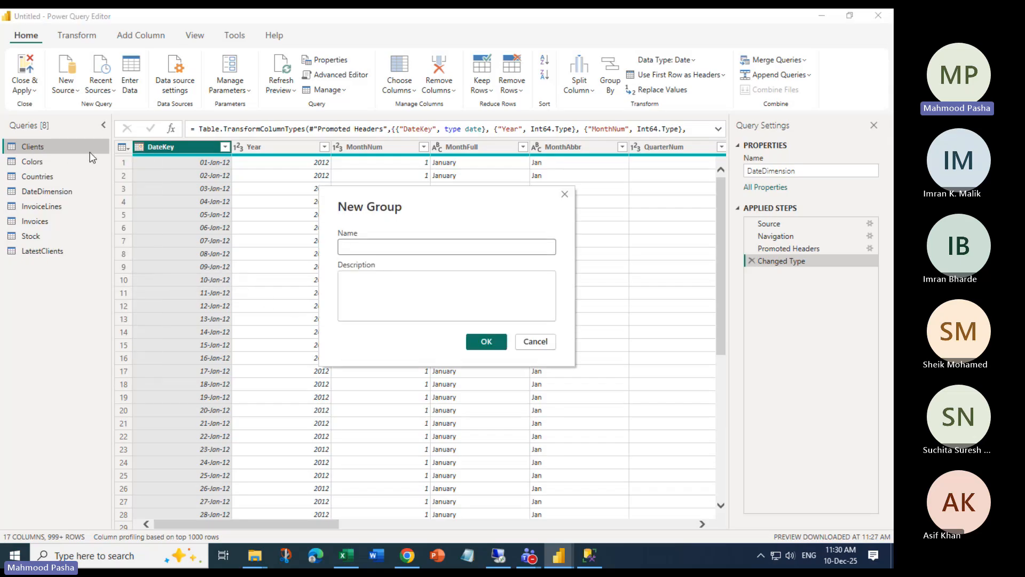
left_click(534, 342)
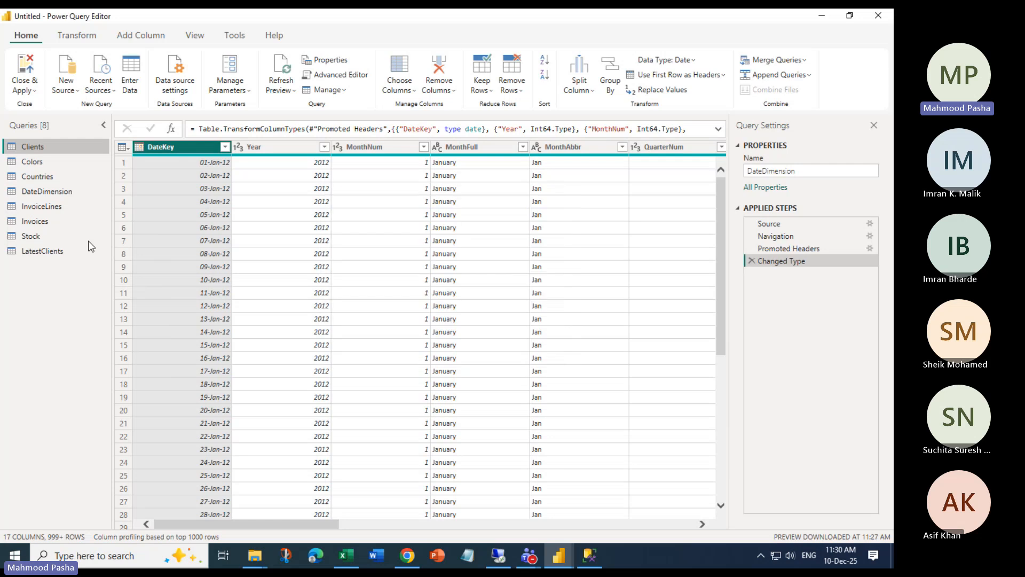
Move the Clients query into a new query group named PRODUCTCLIENTS
right_click(34, 145)
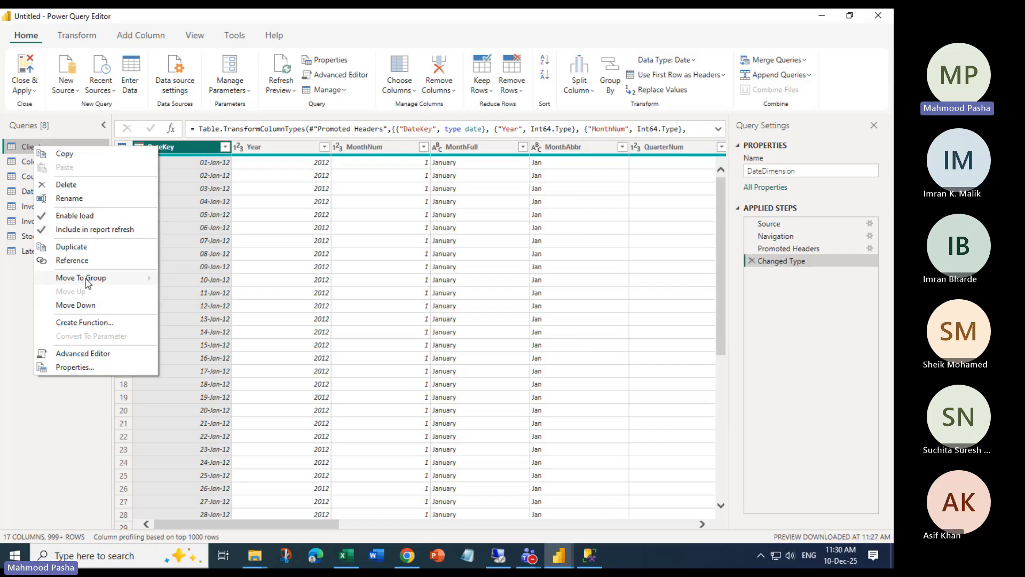
mouse_move(88, 283)
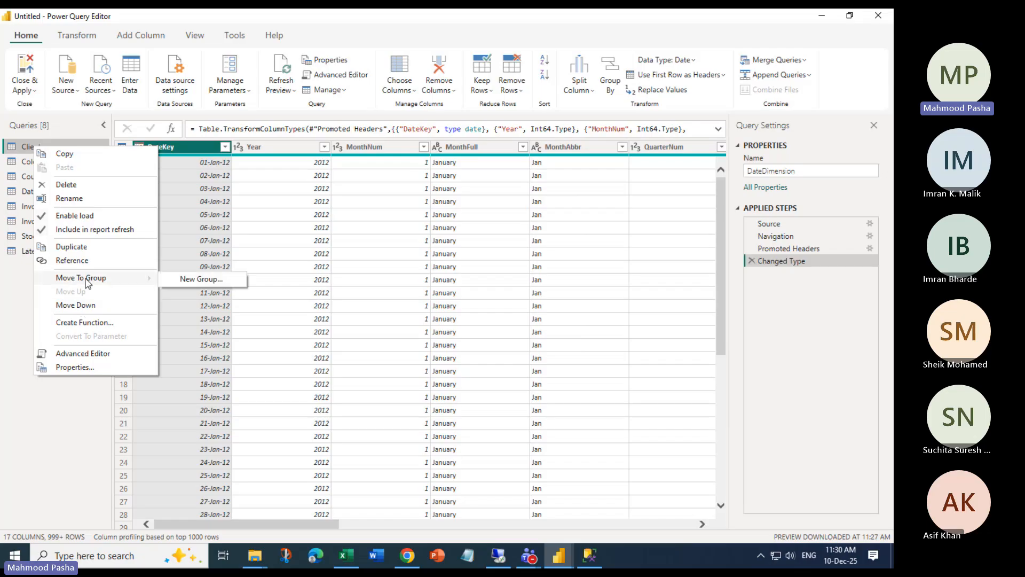
left_click(202, 279)
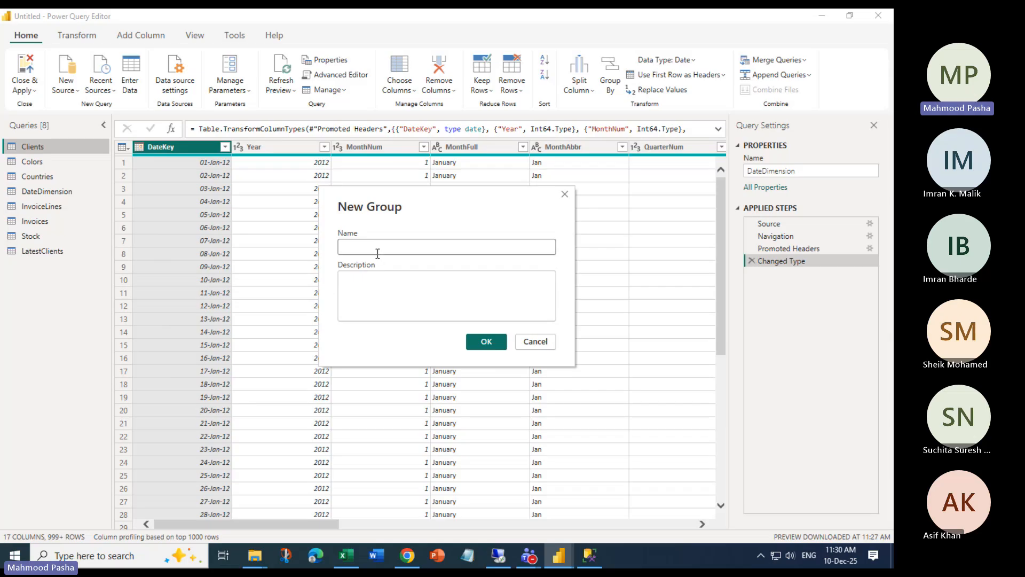
left_click(377, 254)
type("CLi")
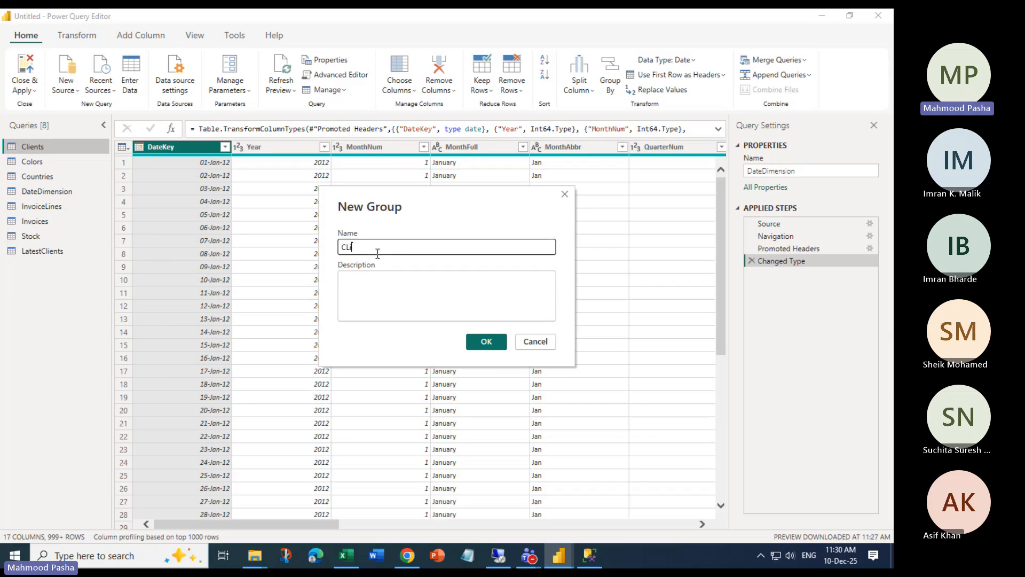
type("ent")
key("BackSpace")
key("BackSpace")
type("MYCL")
key("BackSpace")
key("BackSpace")
key("BackSpace")
key("BackSpace")
key("BackSpace")
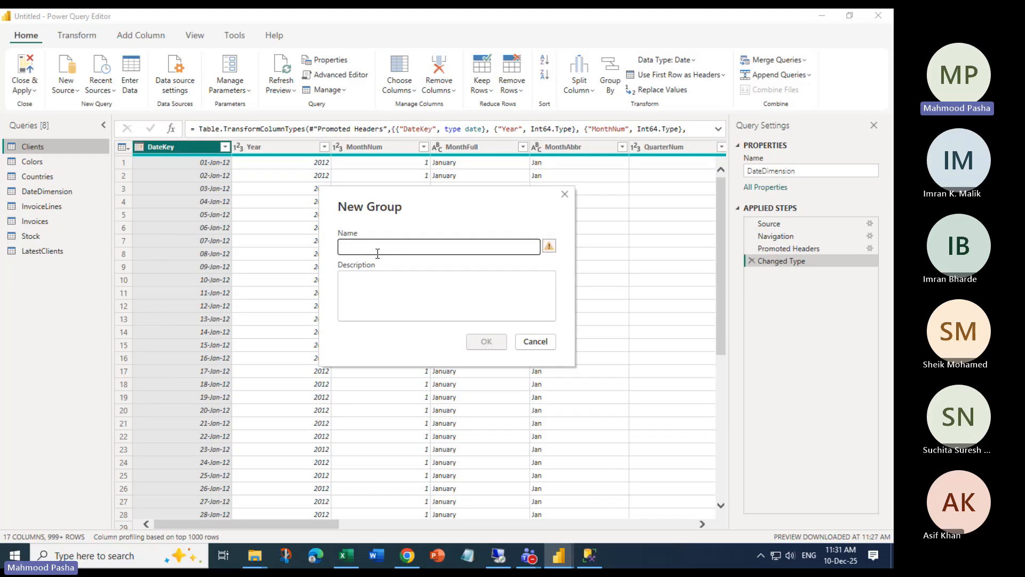
type("PRODUCTCLIENTS")
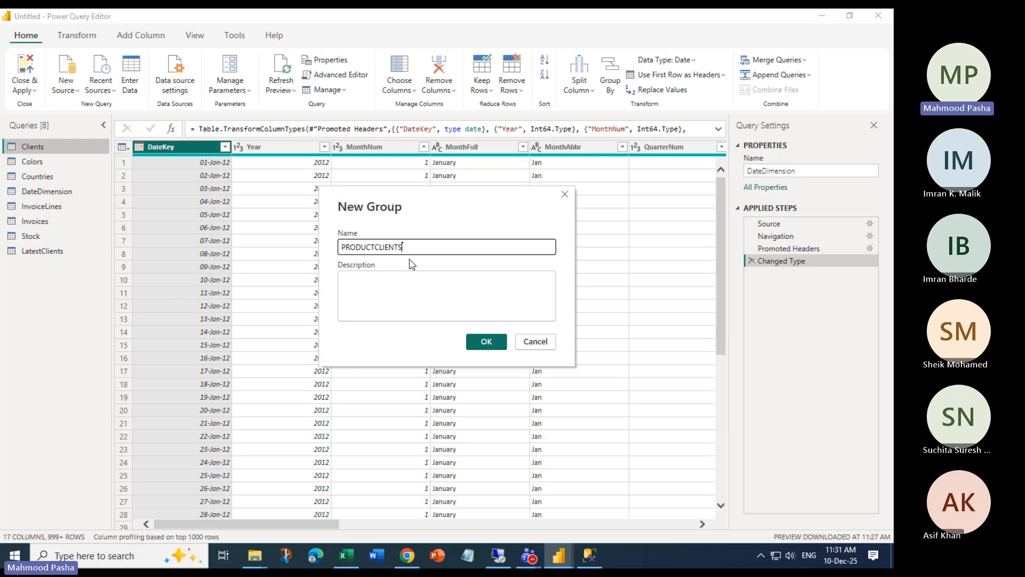
left_click(363, 287)
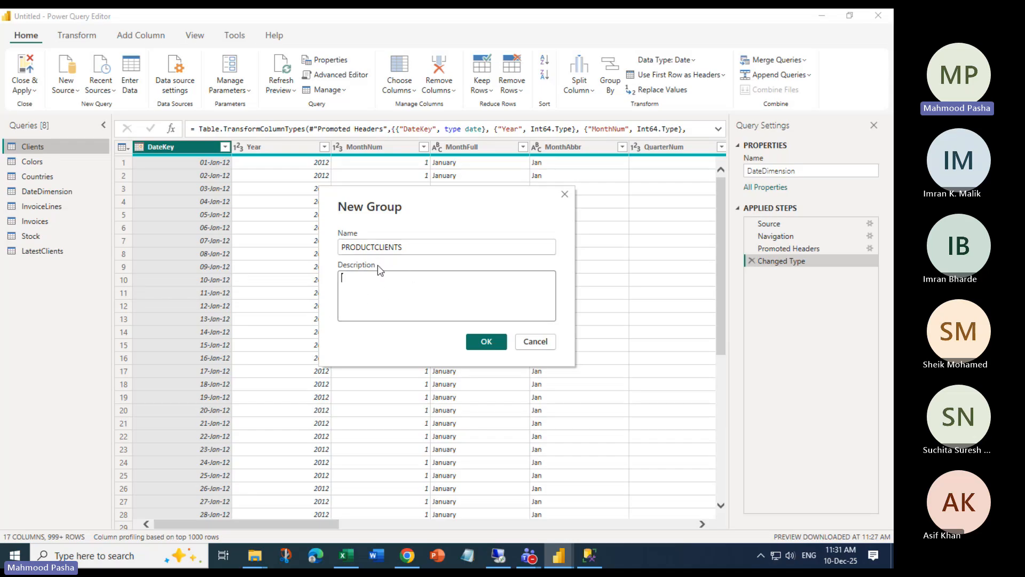
left_click(396, 248)
left_click(484, 343)
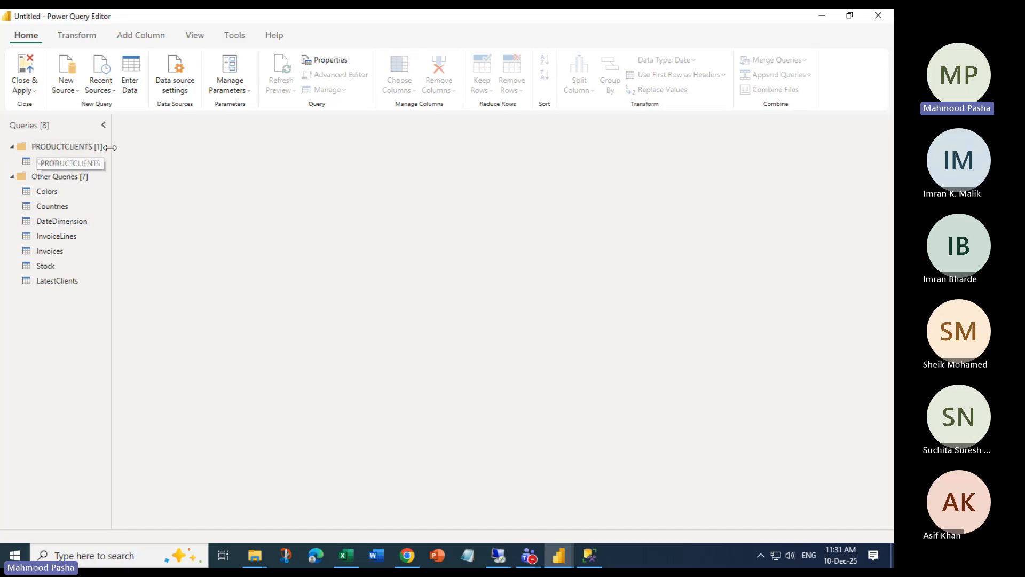
Move the LatestClients query into the PRODUCTCLIENTS group, then collapse that group
left_click_drag(112, 155, 176, 157)
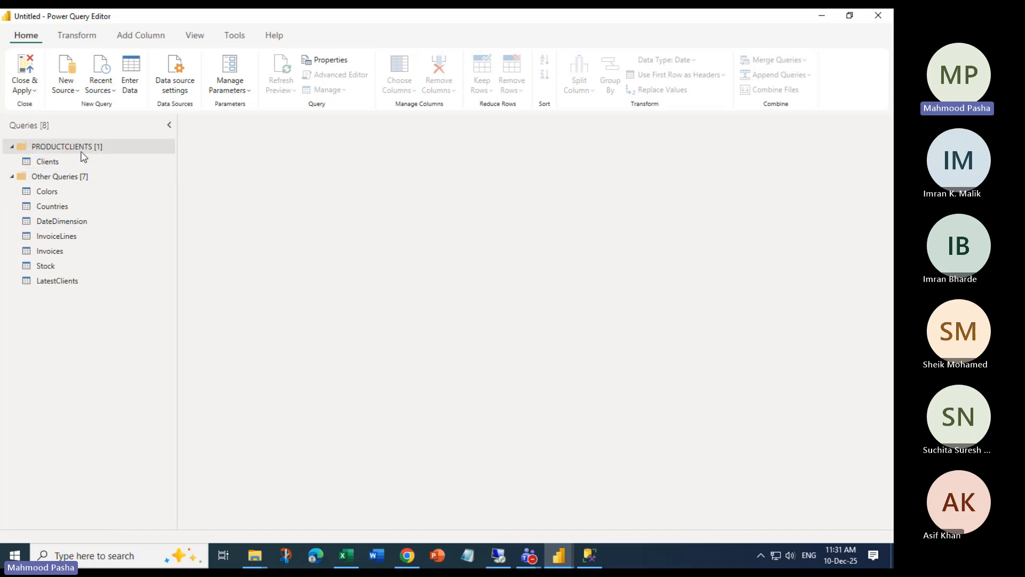
left_click(57, 160)
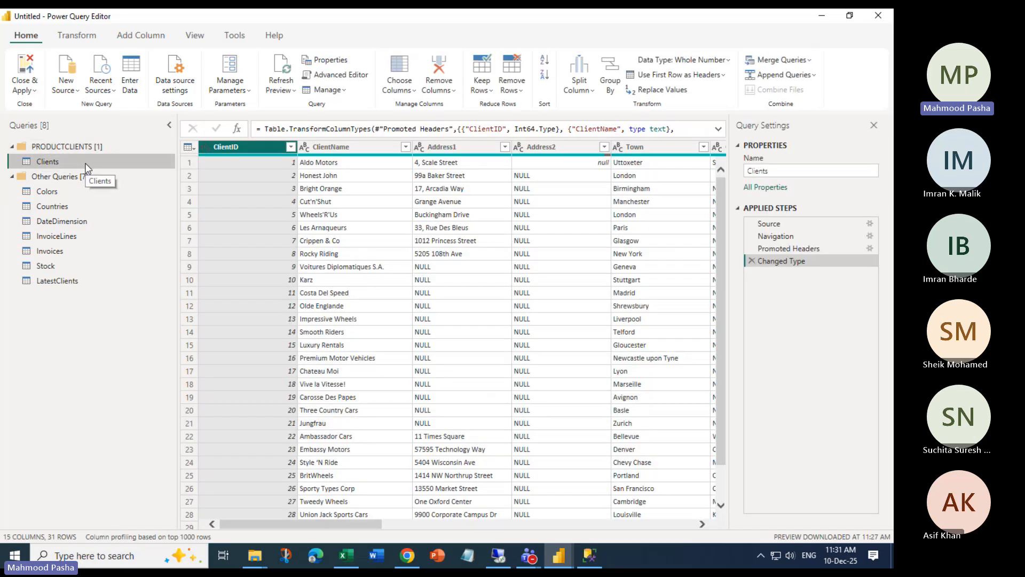
right_click(56, 278)
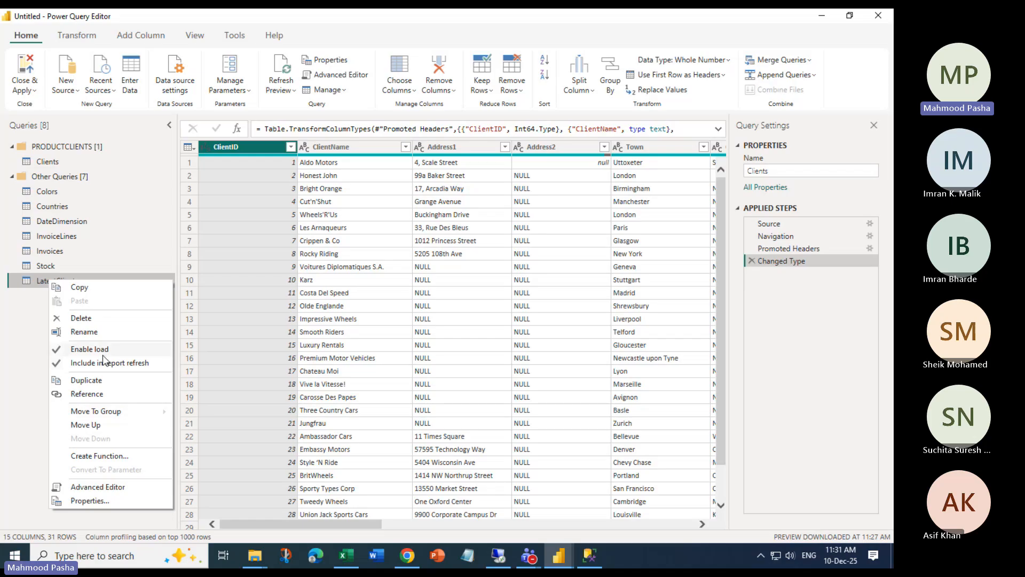
mouse_move(118, 417)
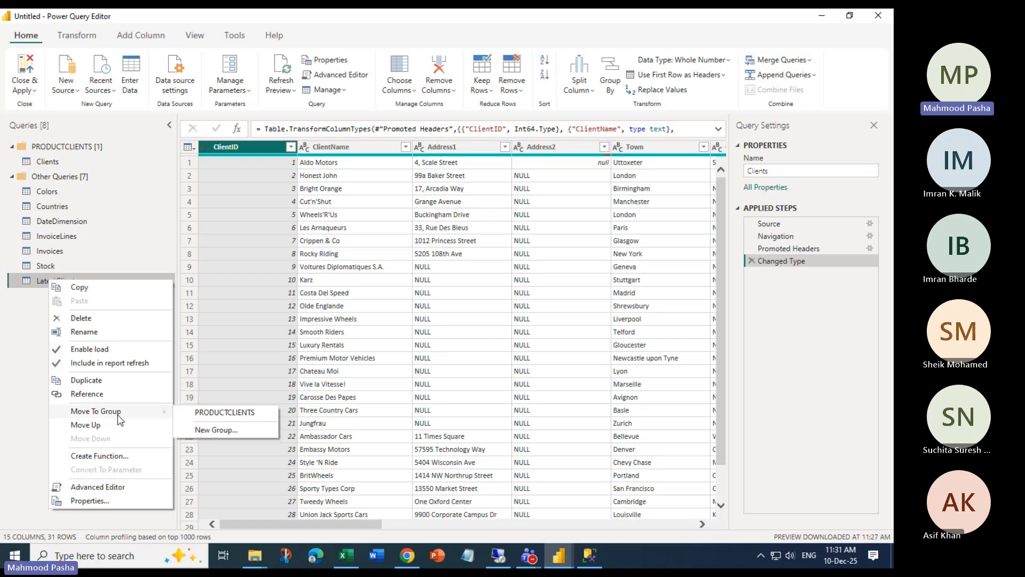
left_click(232, 415)
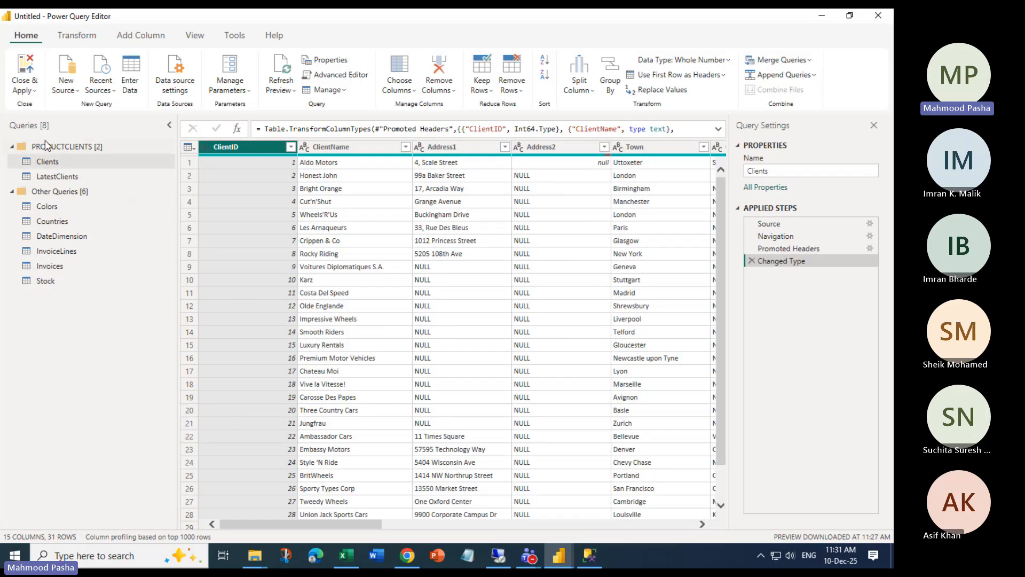
left_click(13, 145)
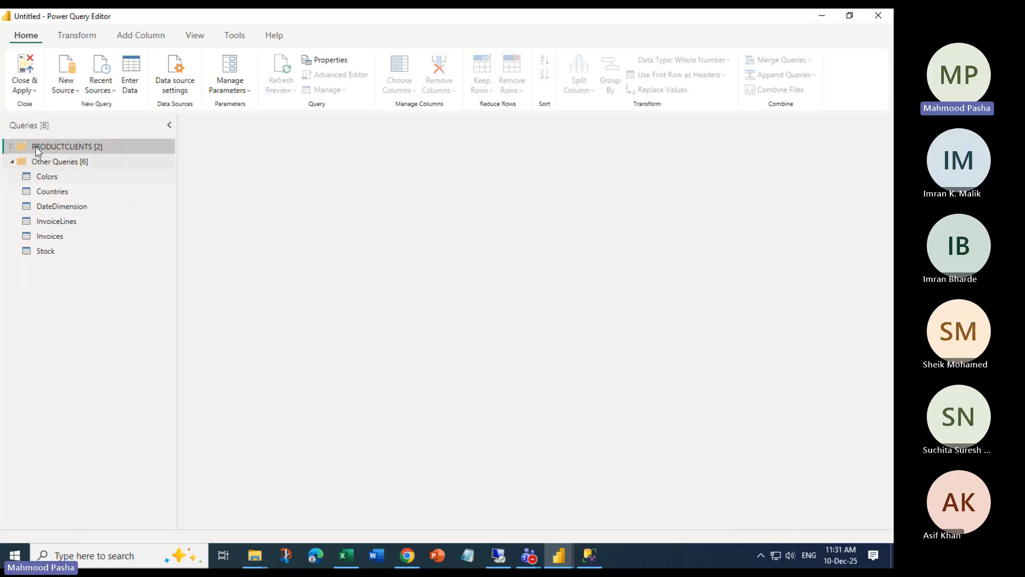
left_click(12, 146)
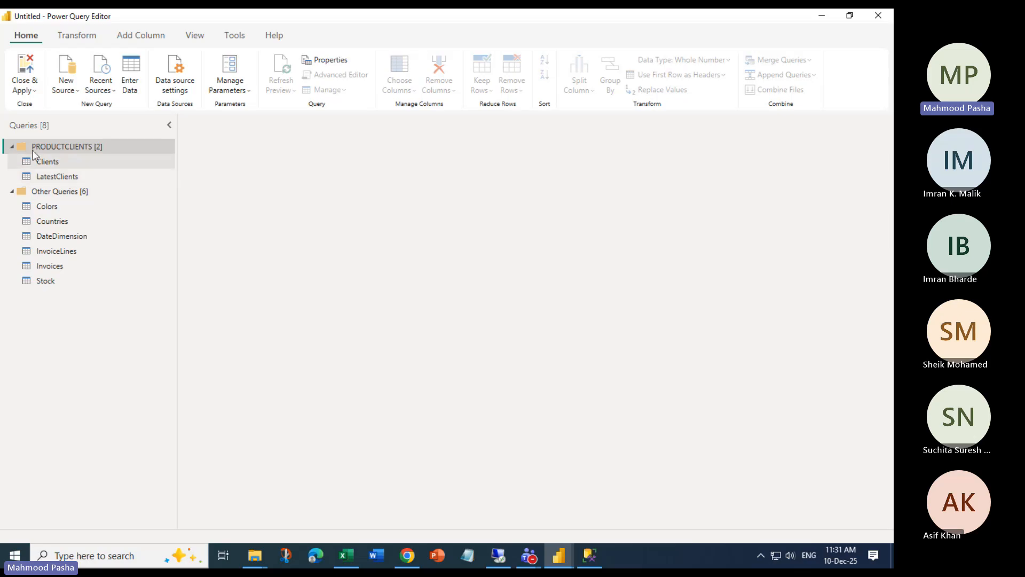
left_click(12, 145)
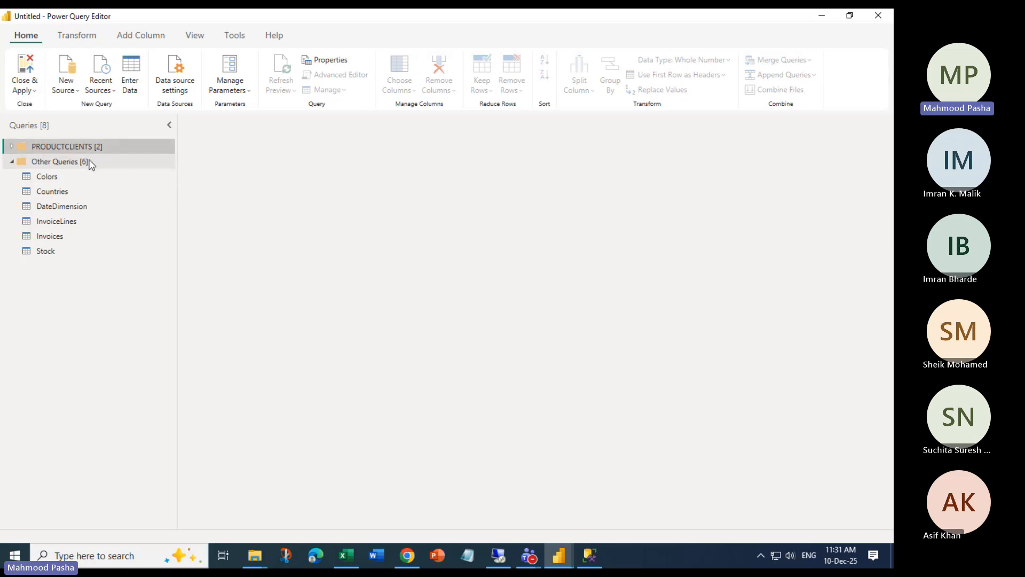
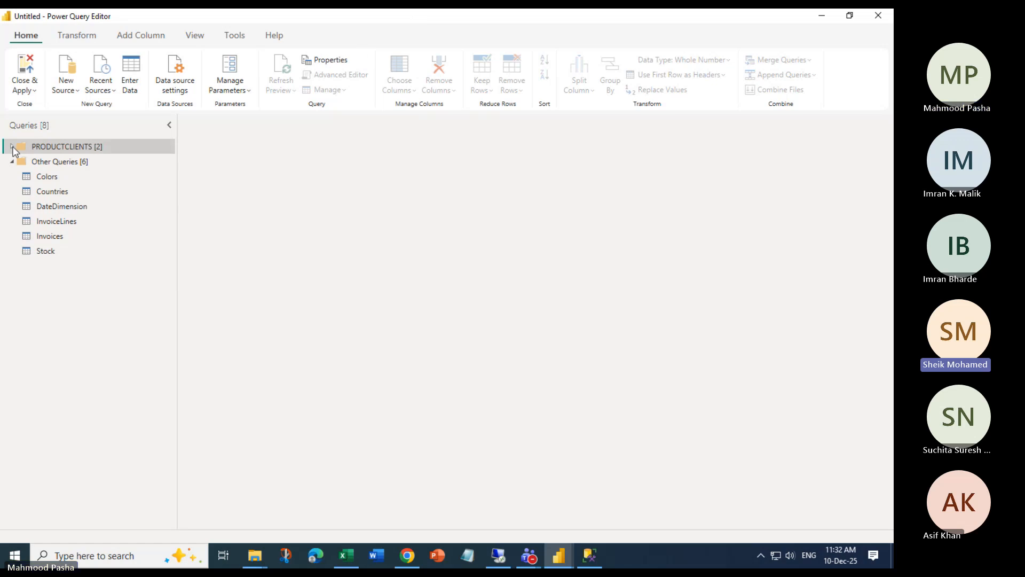
Expand the PRODUCTCLIENTS group and look over the Stock query's options
left_click(11, 147)
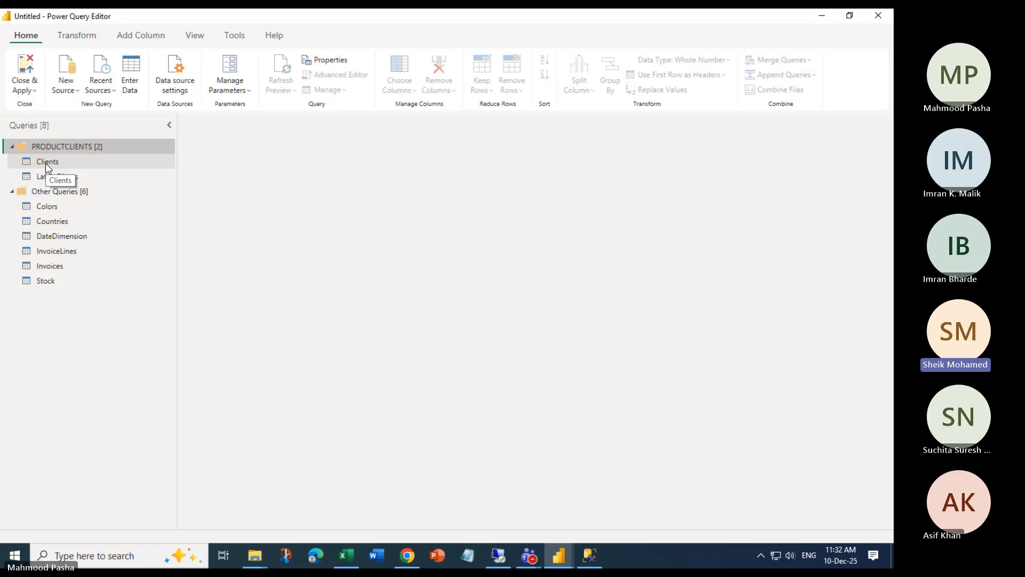
right_click(47, 282)
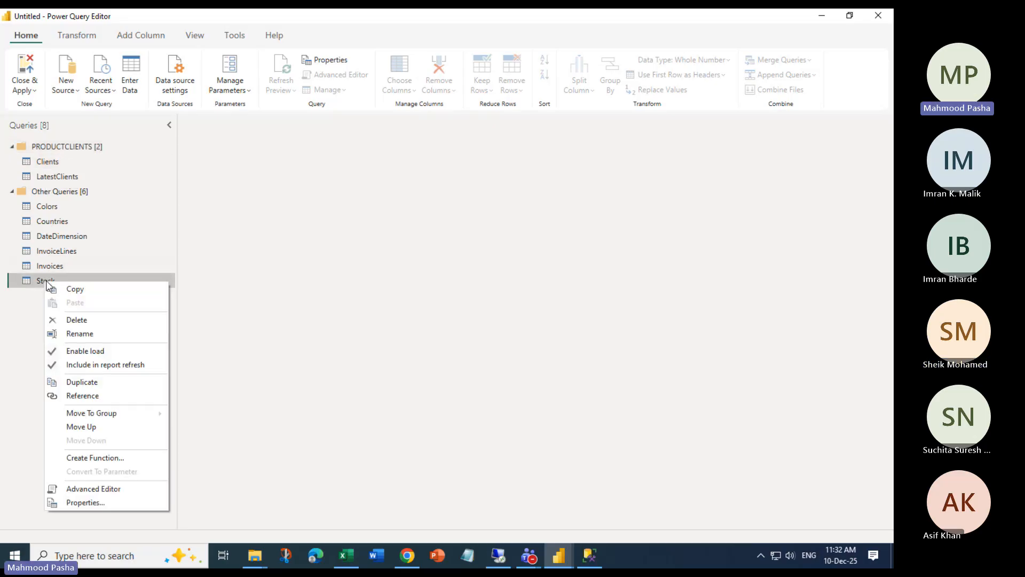
mouse_move(133, 415)
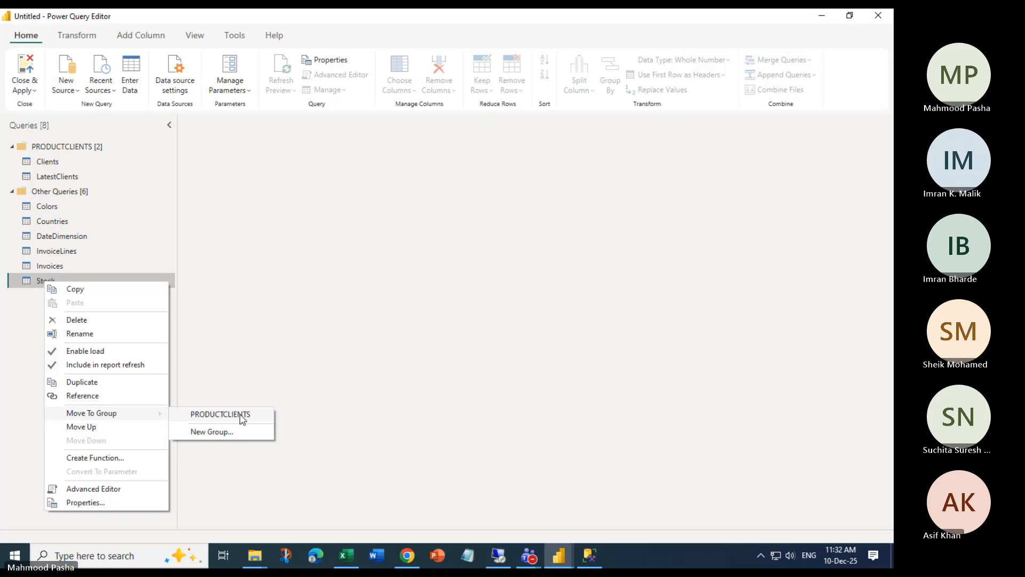
Move LatestClients out to Other Queries, then back into PRODUCTCLIENTS
right_click(61, 181)
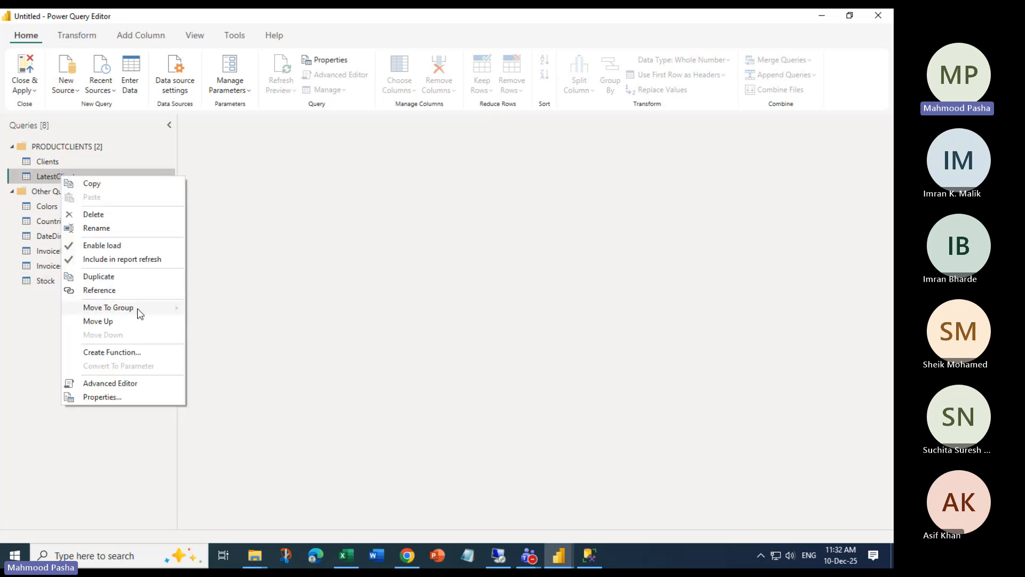
mouse_move(137, 309)
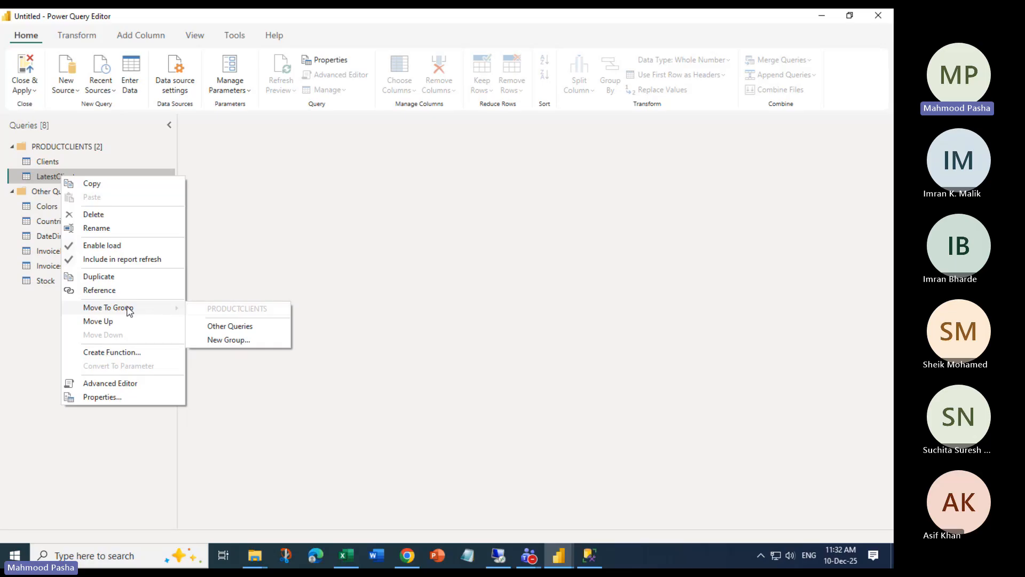
left_click(232, 328)
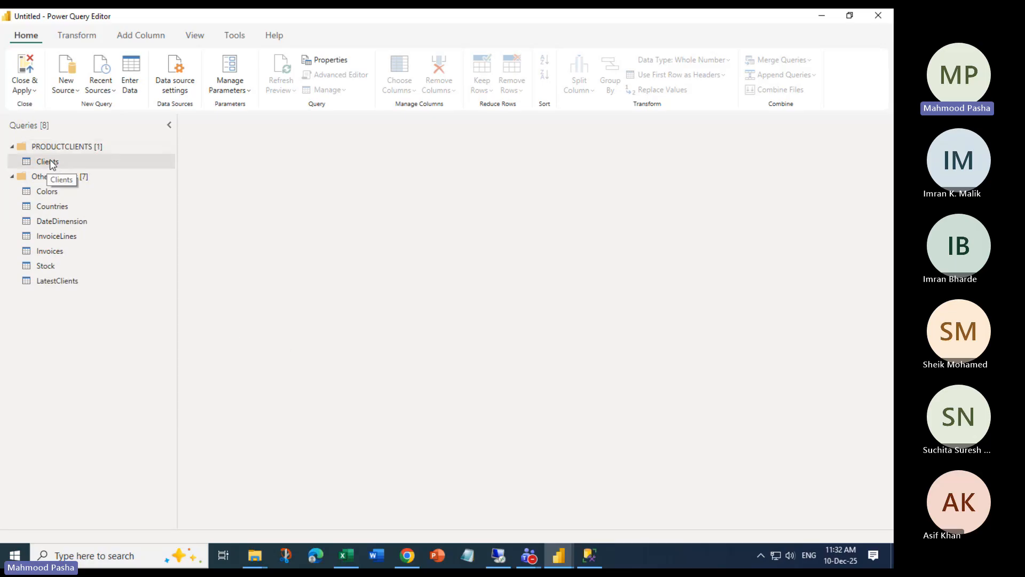
right_click(58, 285)
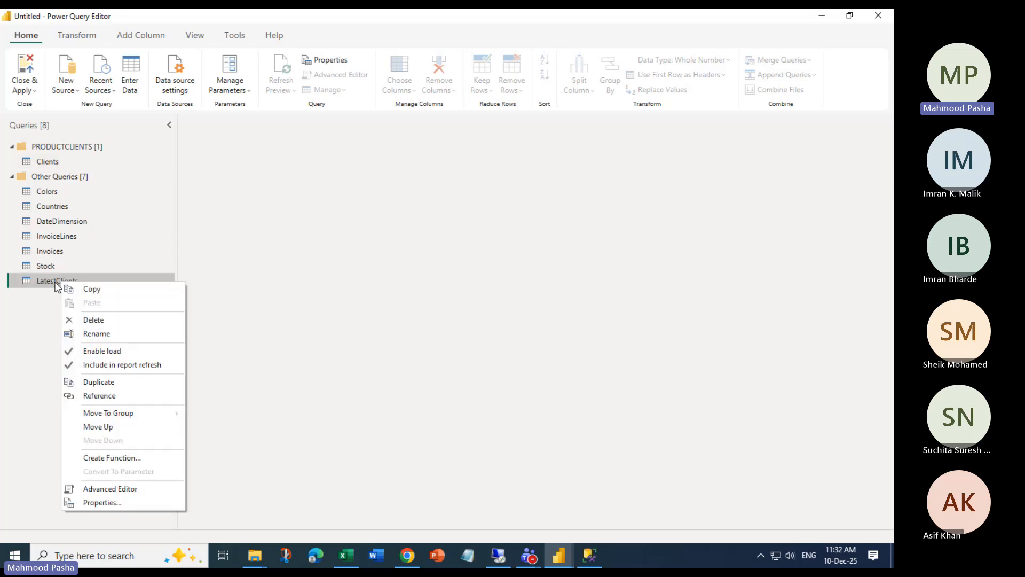
mouse_move(179, 414)
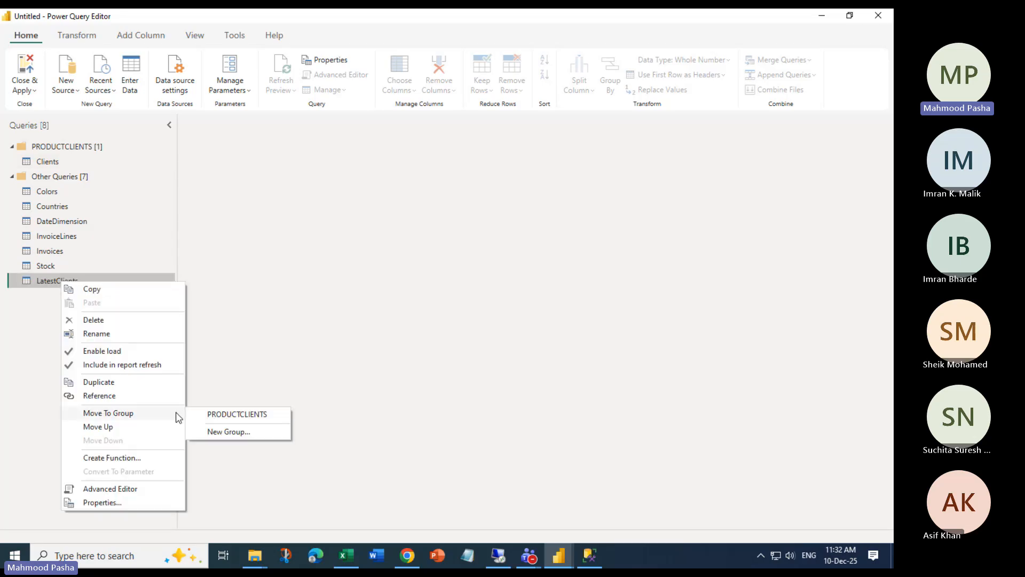
left_click(271, 416)
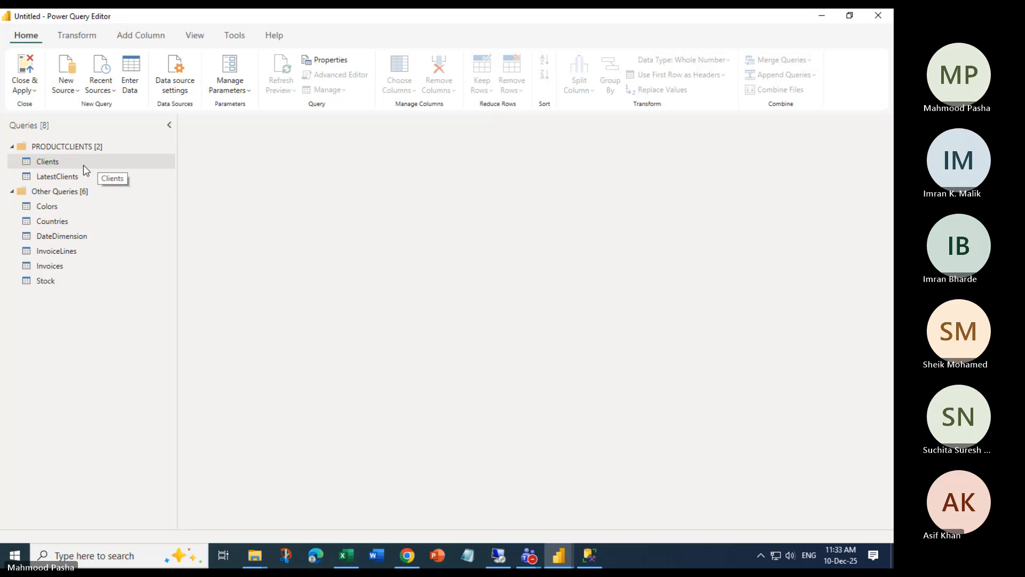
Select InvoiceLines and Invoices together and move them into a new group named INVOICES
left_click(62, 251)
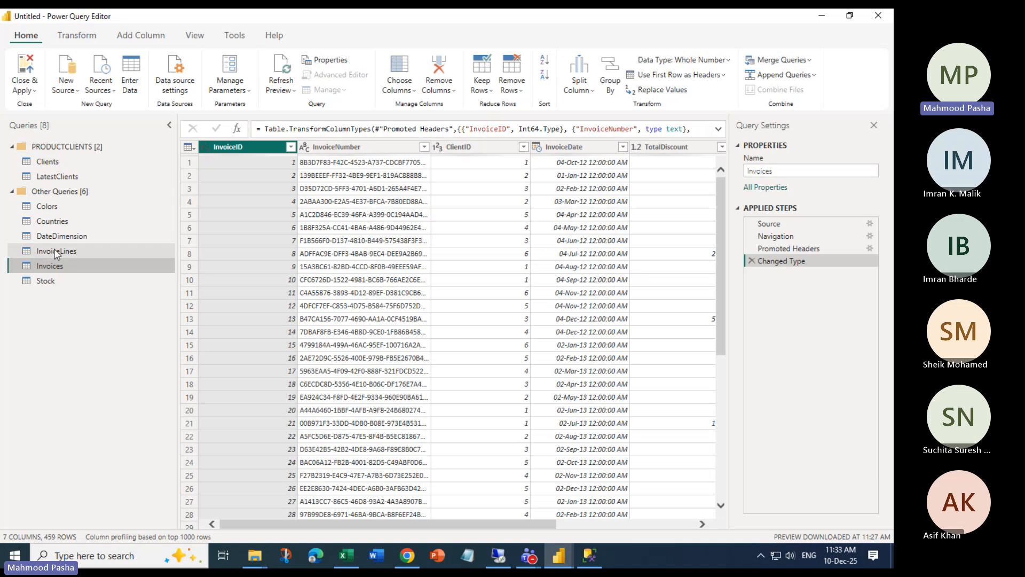
left_click(54, 250)
left_click(53, 267)
left_click(53, 256, "ctrl")
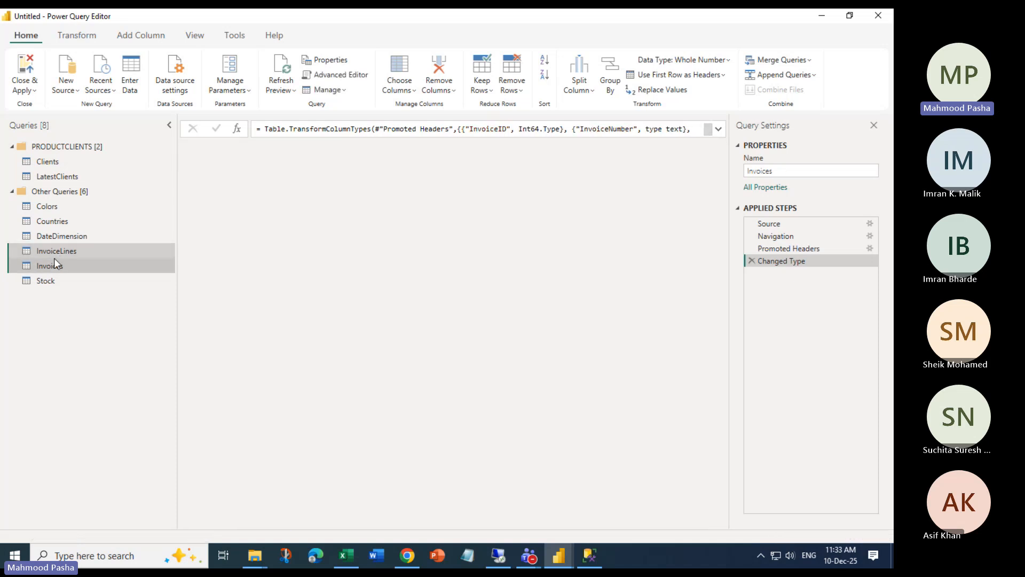
right_click(52, 254)
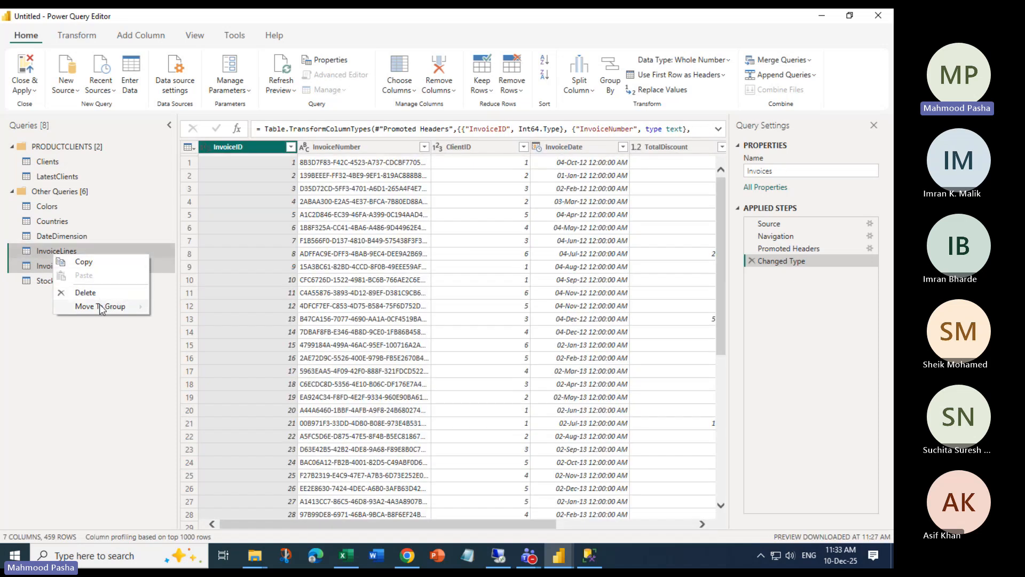
mouse_move(115, 304)
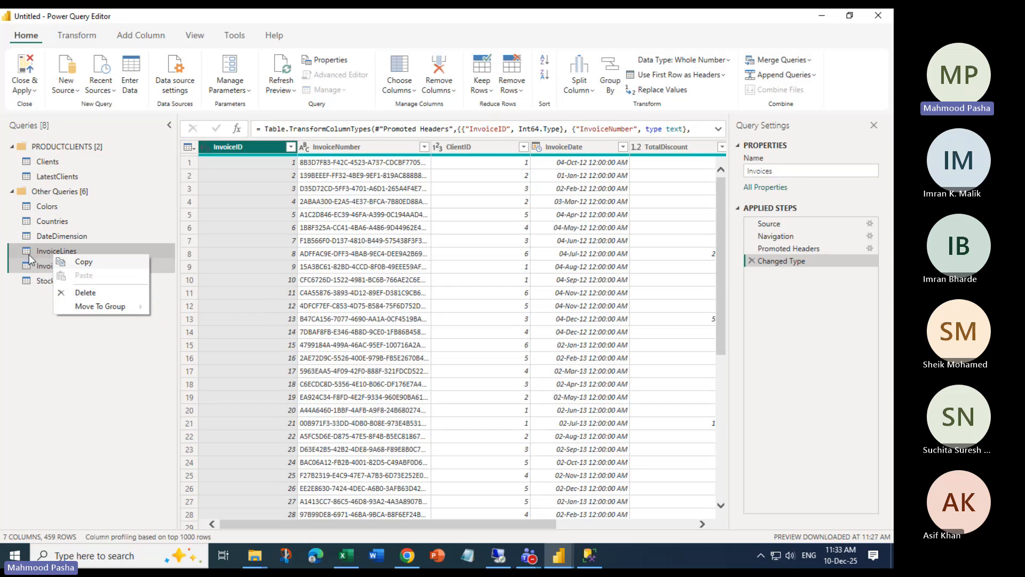
left_click(203, 327)
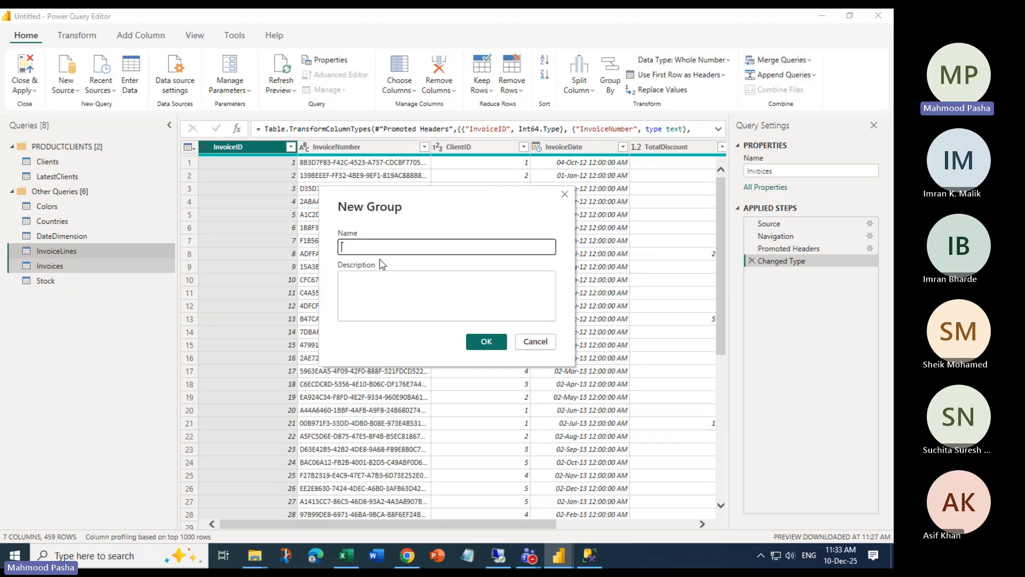
type("INVOICES")
key("Return")
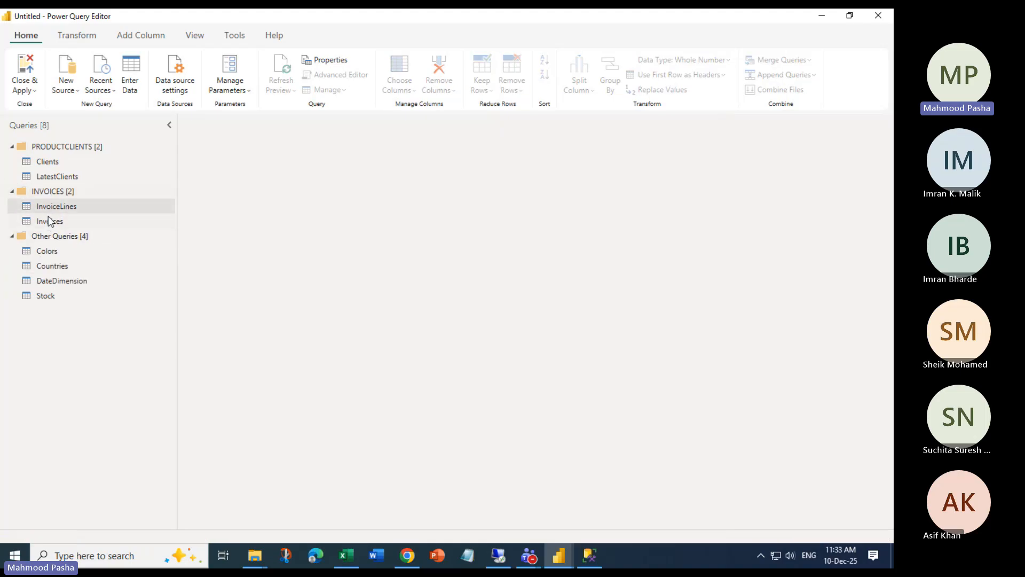
Select the Other Queries group and drag items within the Queries pane
left_click(64, 235)
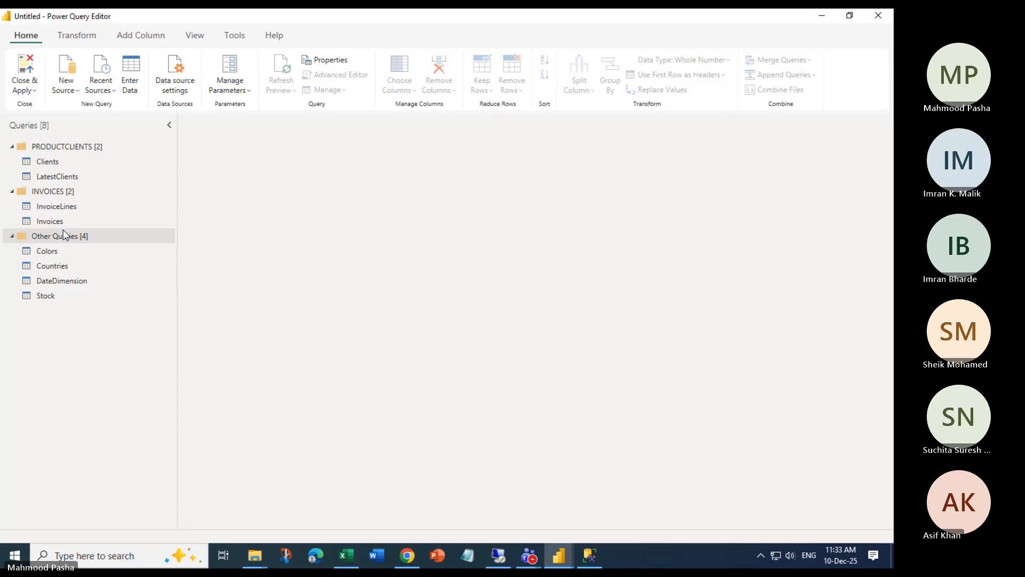
left_click_drag(54, 221, 42, 314)
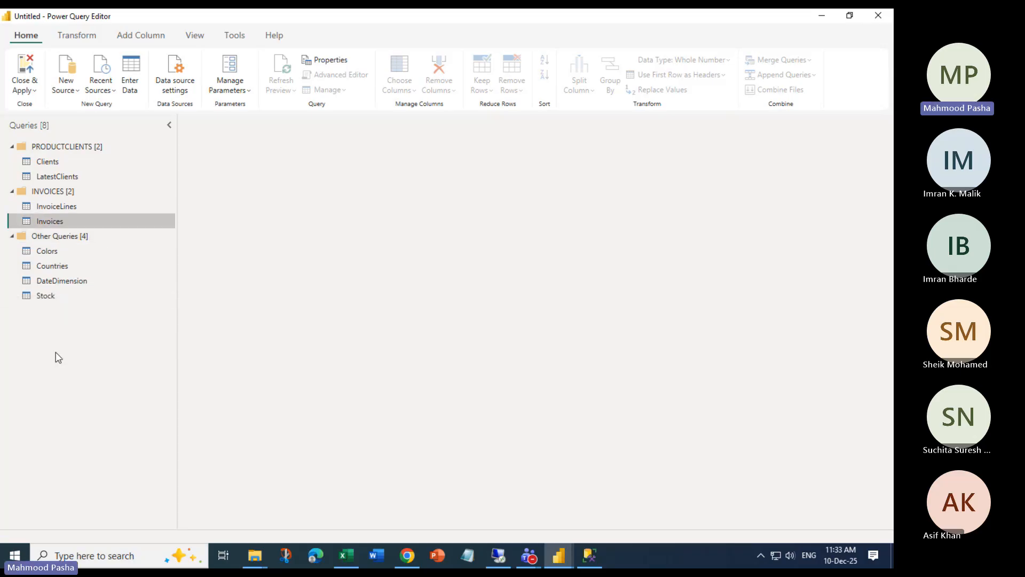
left_click_drag(40, 221, 74, 216)
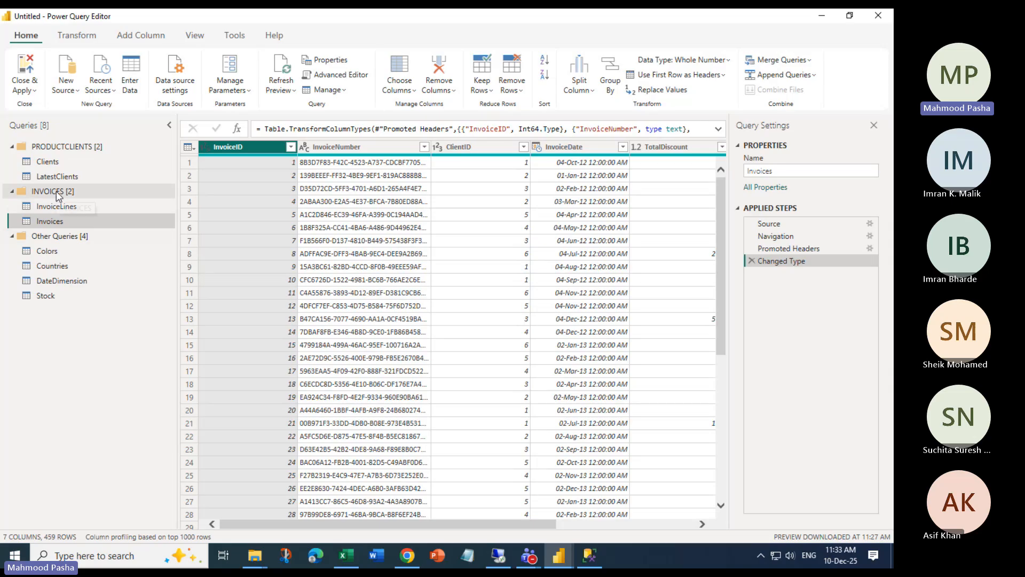
Preview the Countries query, briefly selecting DateDimension along with it
left_click(50, 266)
left_click(48, 280, "ctrl")
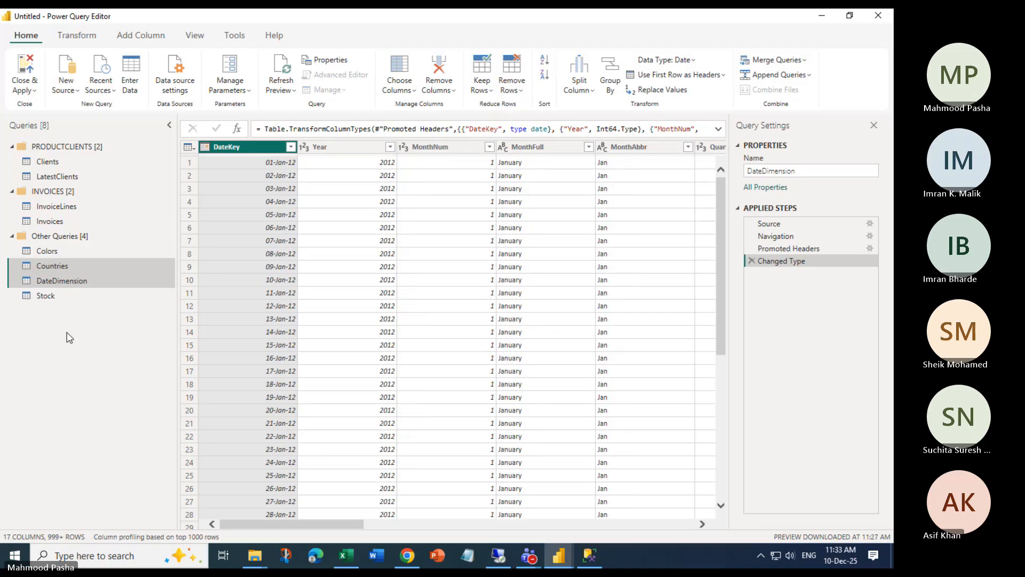
left_click(69, 262)
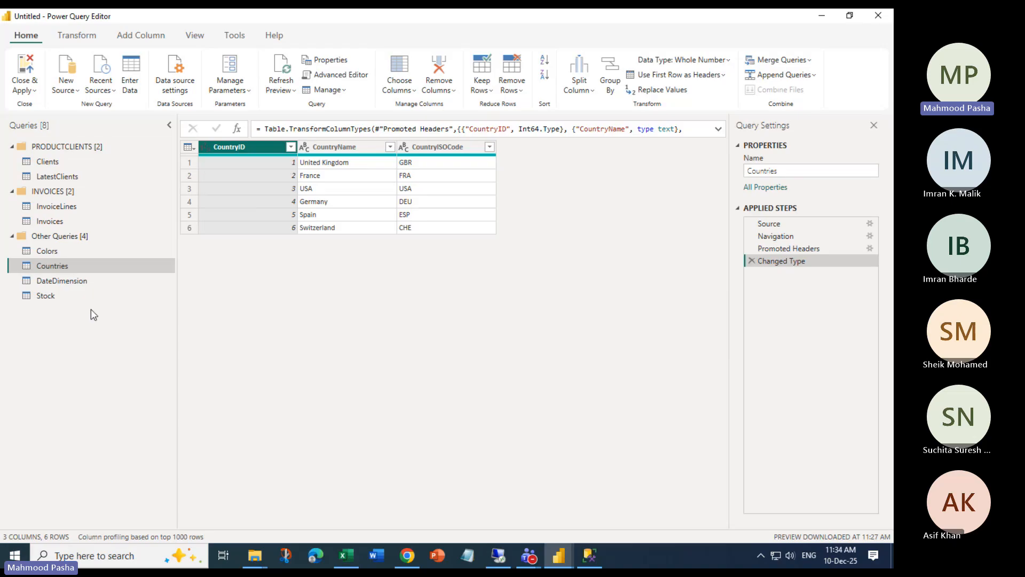
Start deleting the PRODUCTCLIENTS group but cancel, keeping the group and its queries
right_click(43, 143)
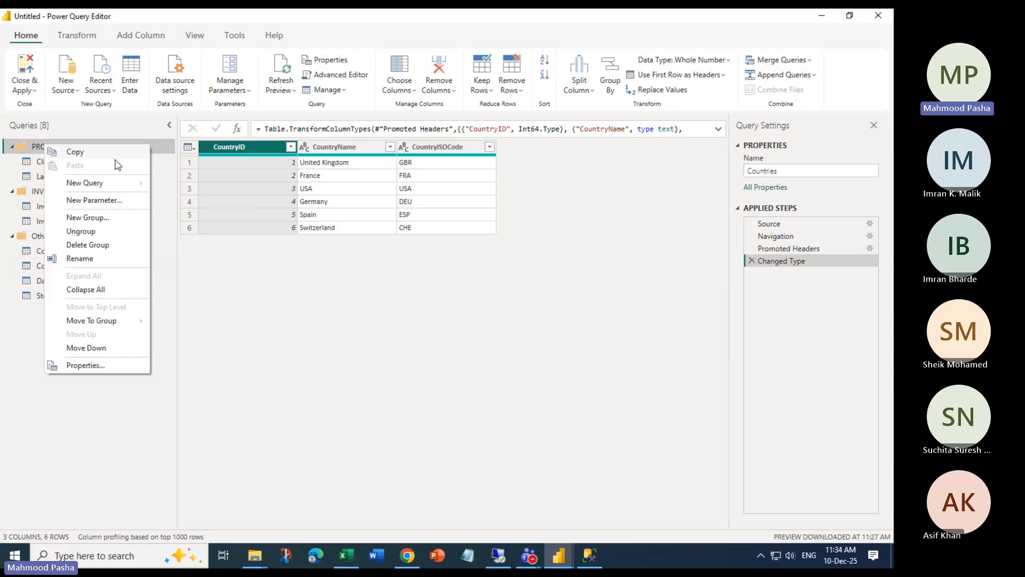
left_click(106, 245)
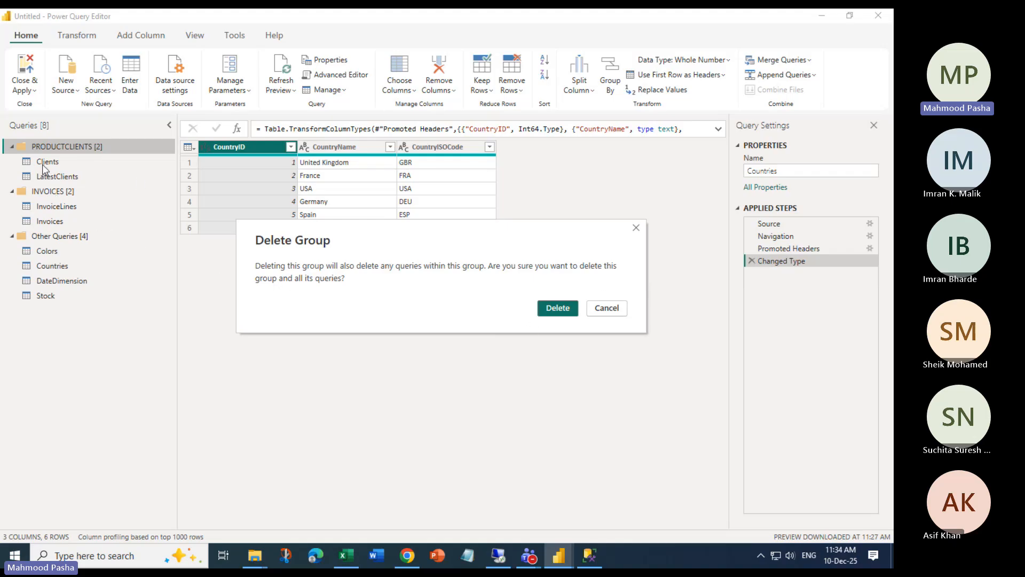
left_click(615, 308)
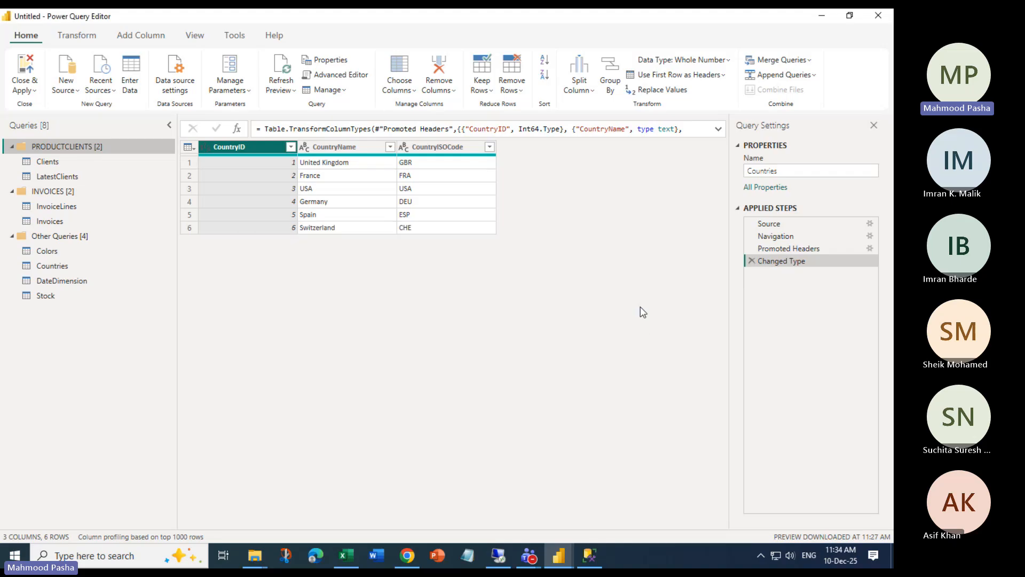
right_click(52, 153)
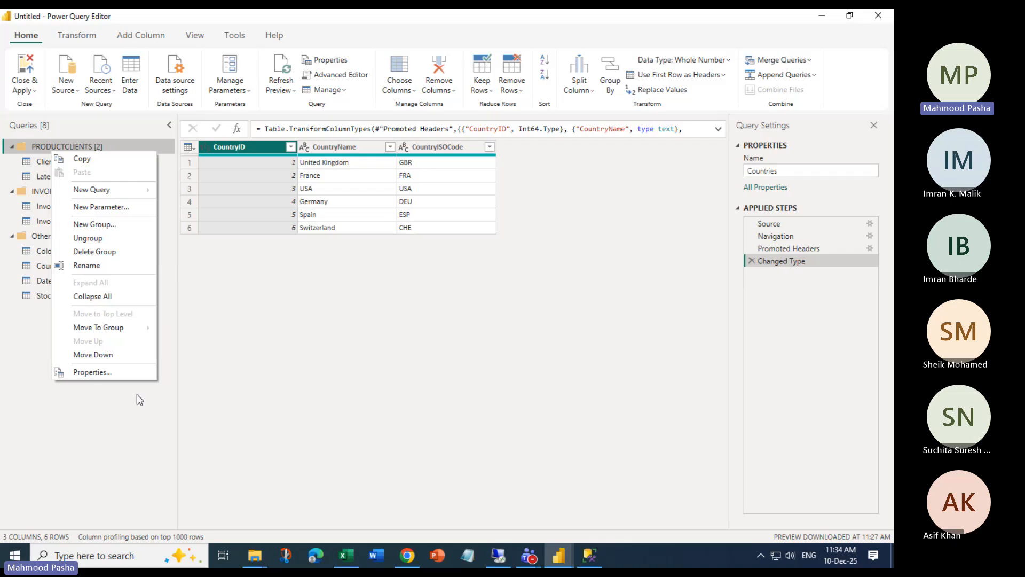
left_click(99, 435)
right_click(49, 251)
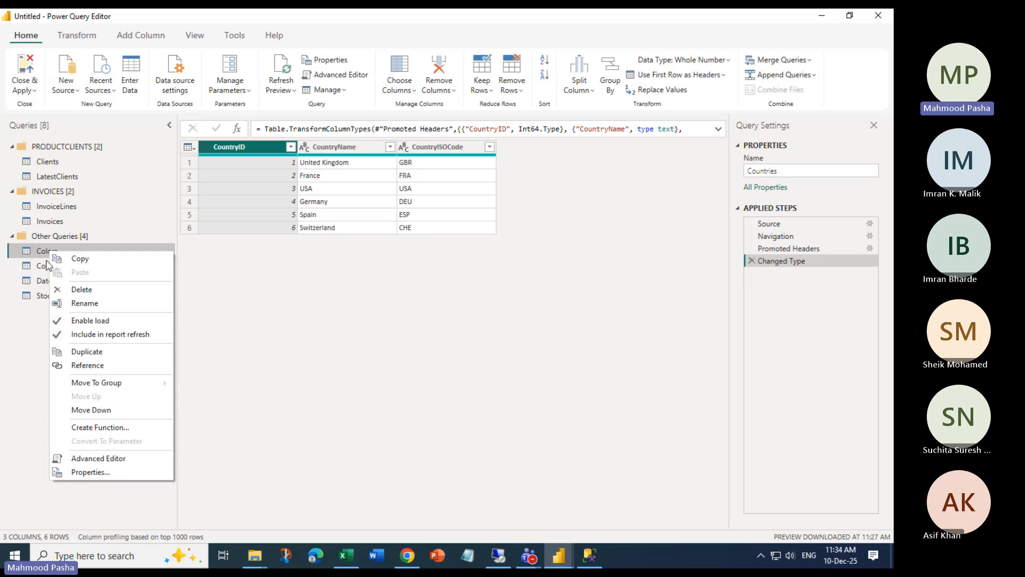
Duplicate the Colors query and rename the copy to Colors_Test
left_click(102, 353)
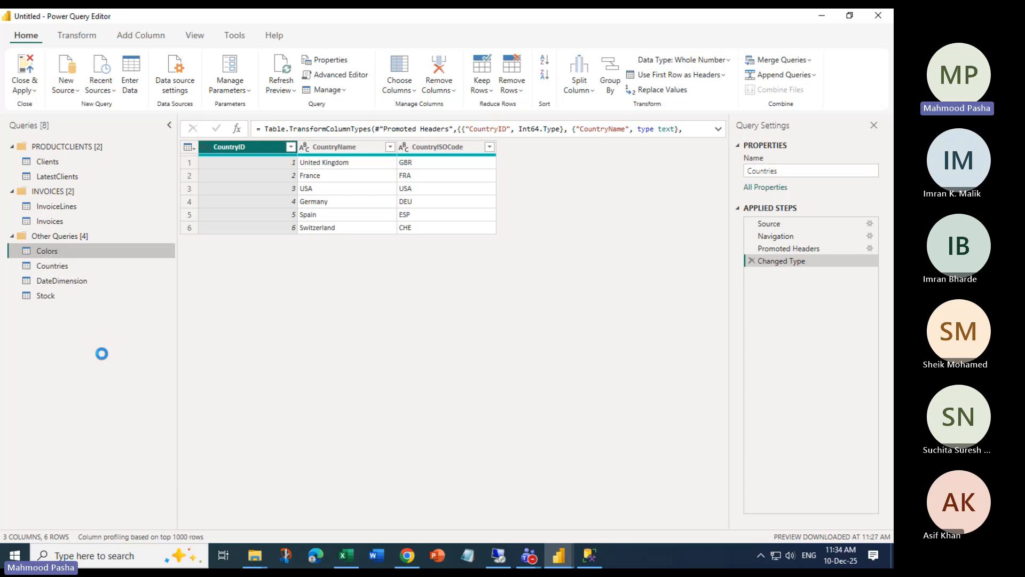
right_click(58, 314)
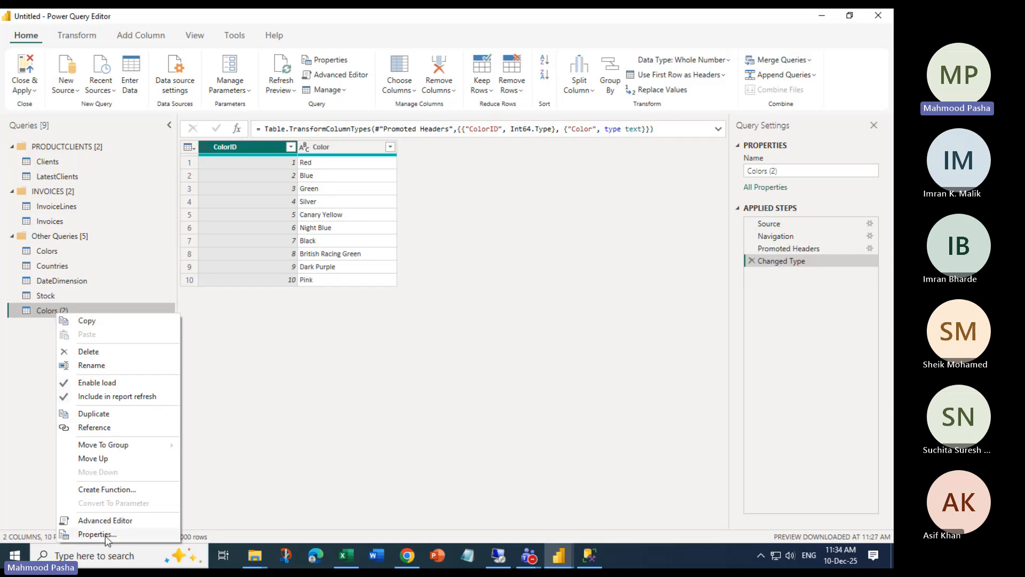
left_click(102, 364)
key("End")
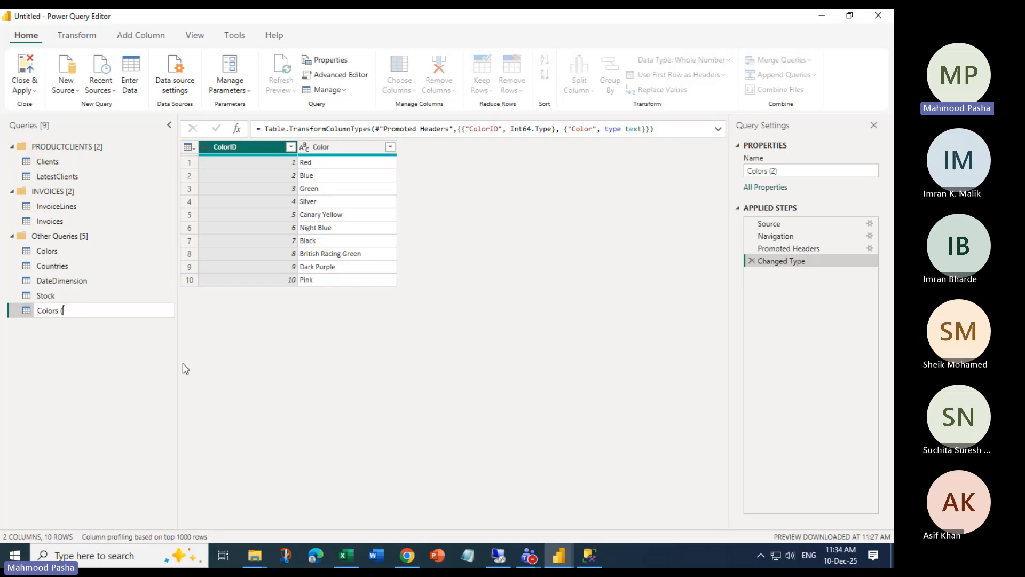
type("_Test")
key("Return")
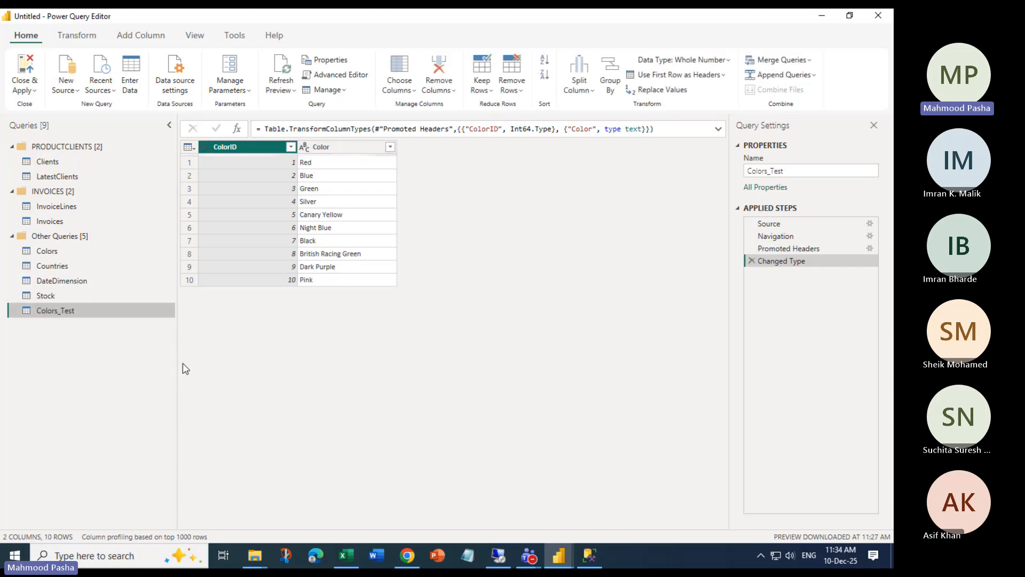
Compare Colors with Colors_Test, then delete the Colors_Test query
left_click(53, 255)
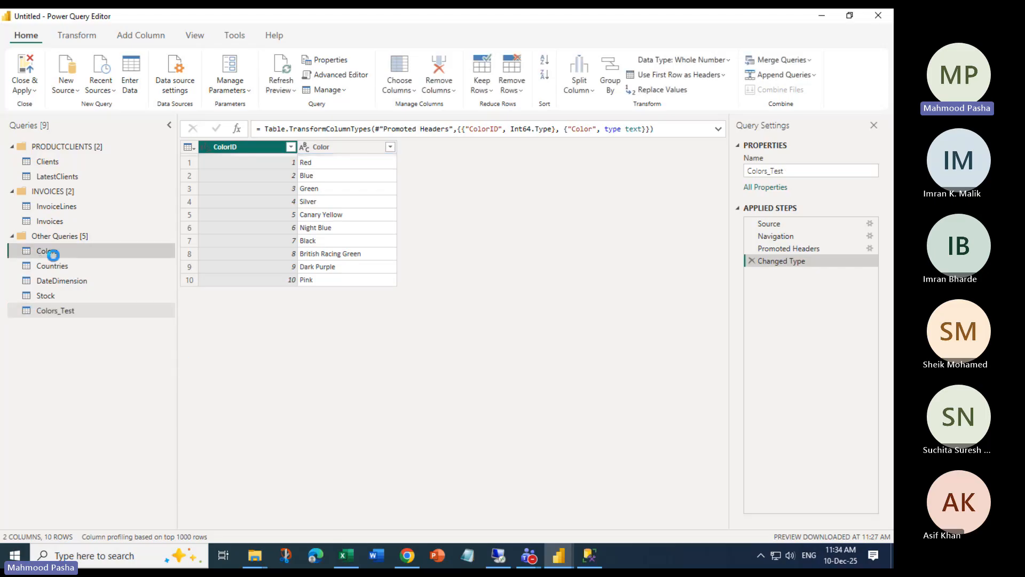
left_click(52, 307)
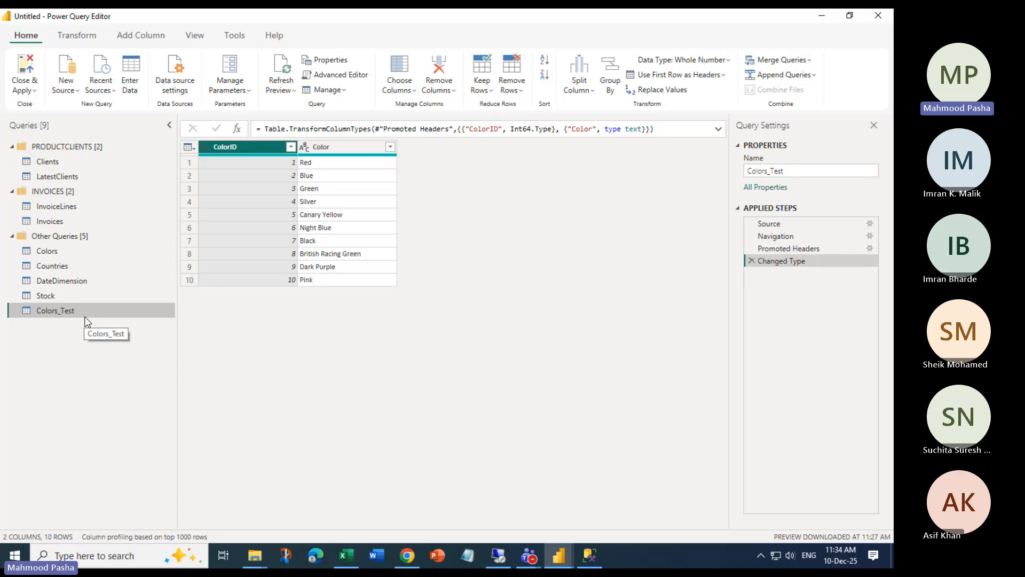
right_click(48, 315)
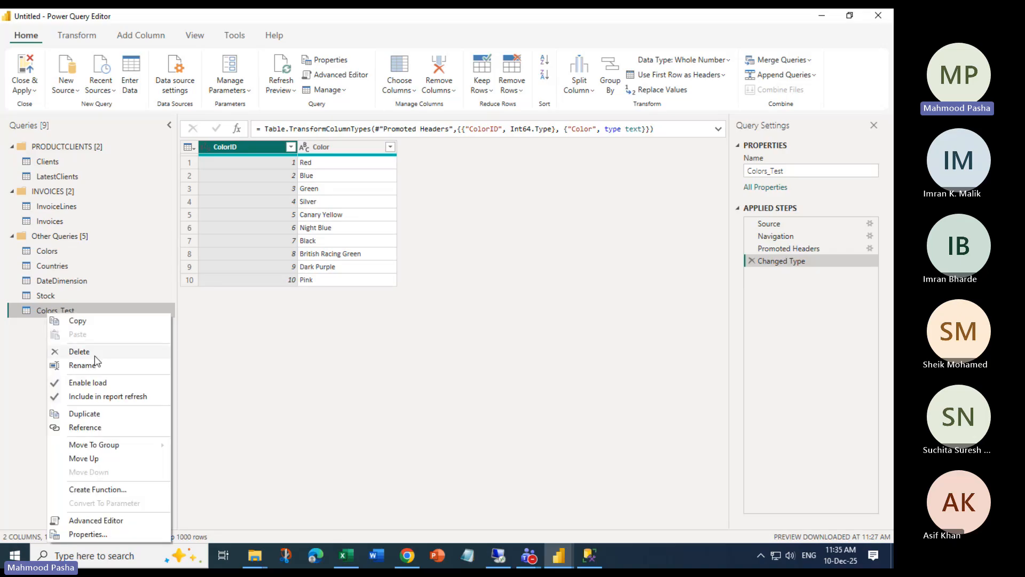
left_click(38, 327)
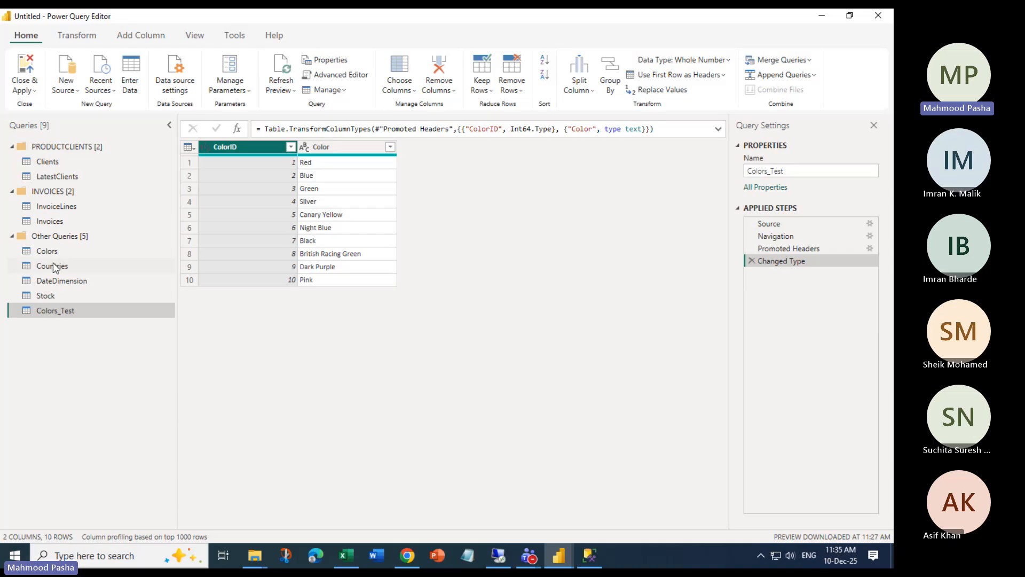
right_click(42, 314)
left_click(73, 353)
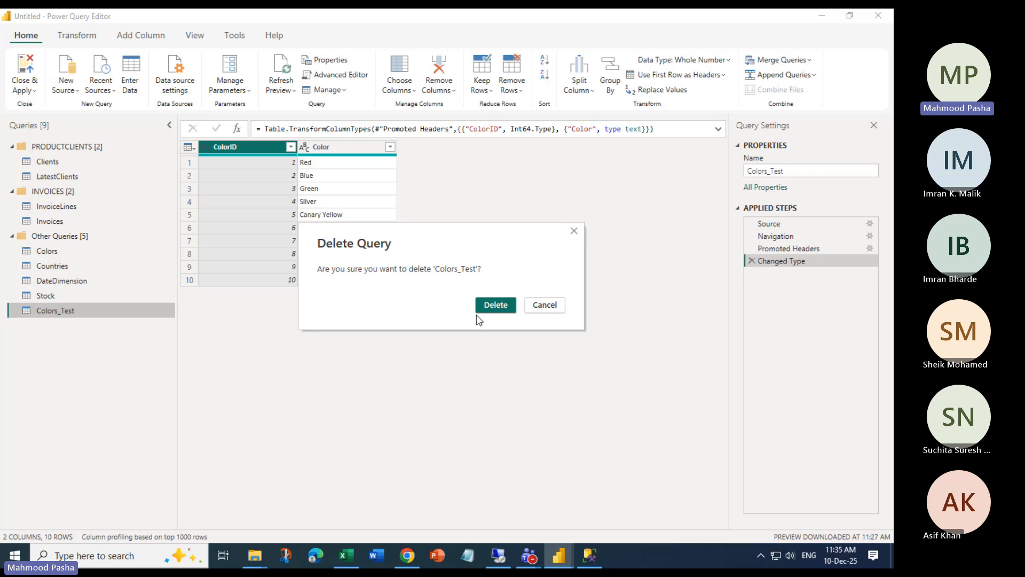
left_click(498, 301)
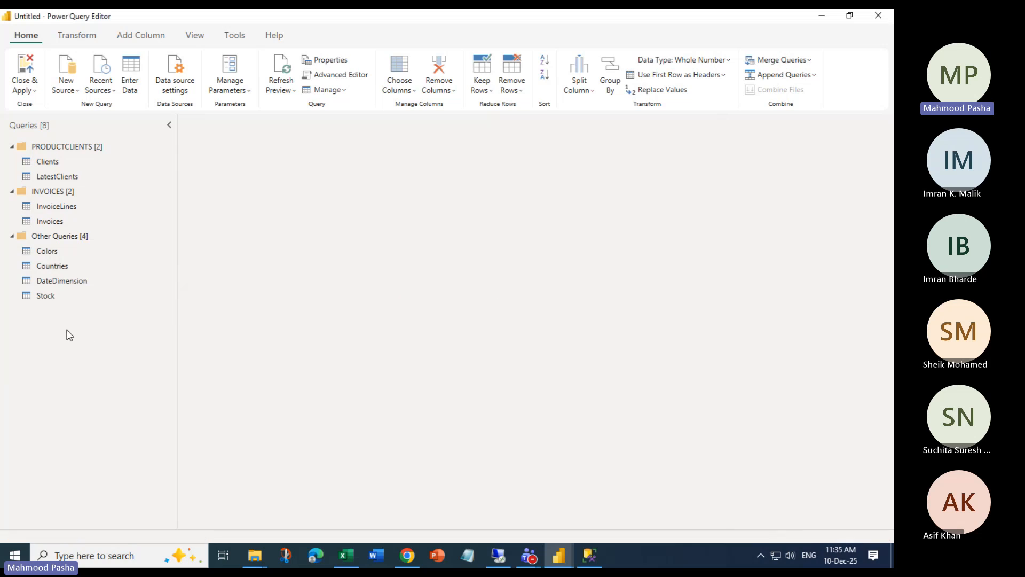
right_click(45, 263)
right_click(45, 251)
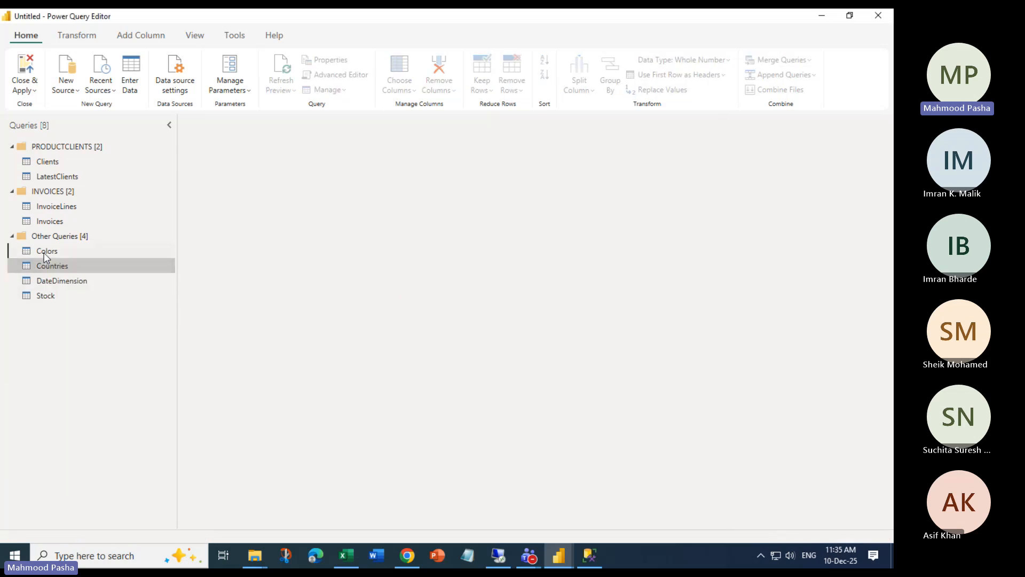
right_click(45, 251)
Duplicate Colors as Colors (2) and delete the original Colors query
left_click(92, 356)
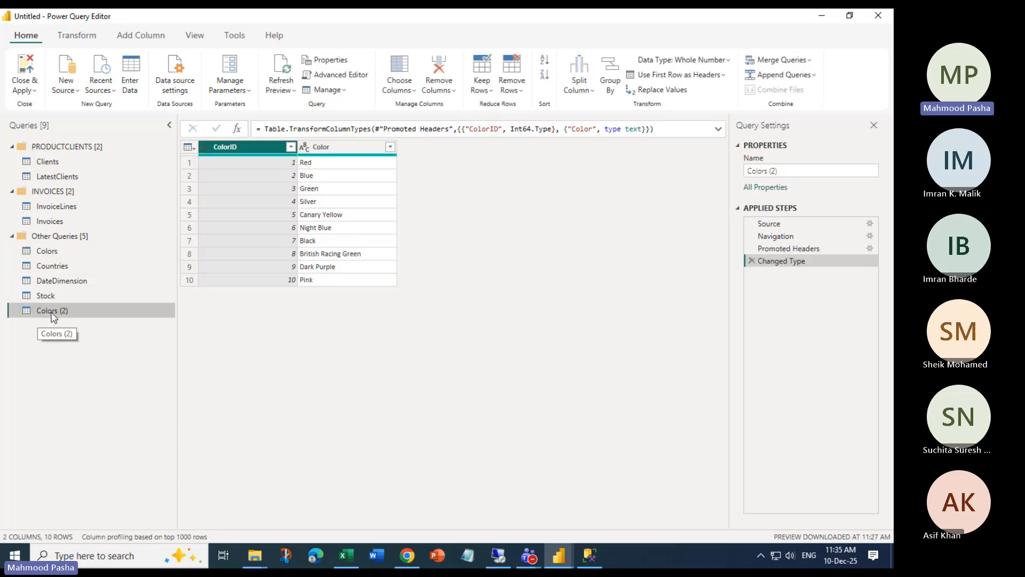
right_click(39, 246)
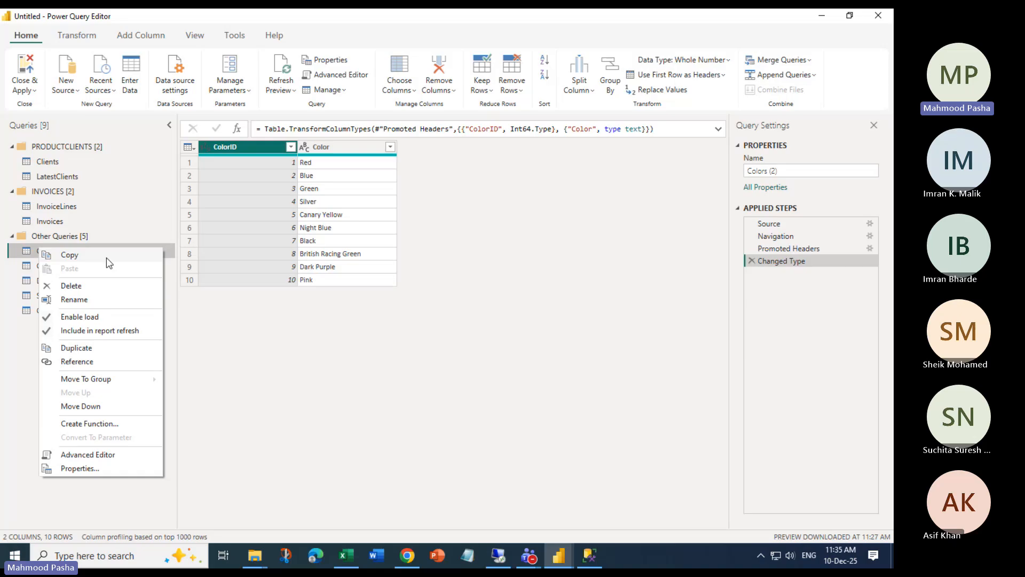
left_click(85, 288)
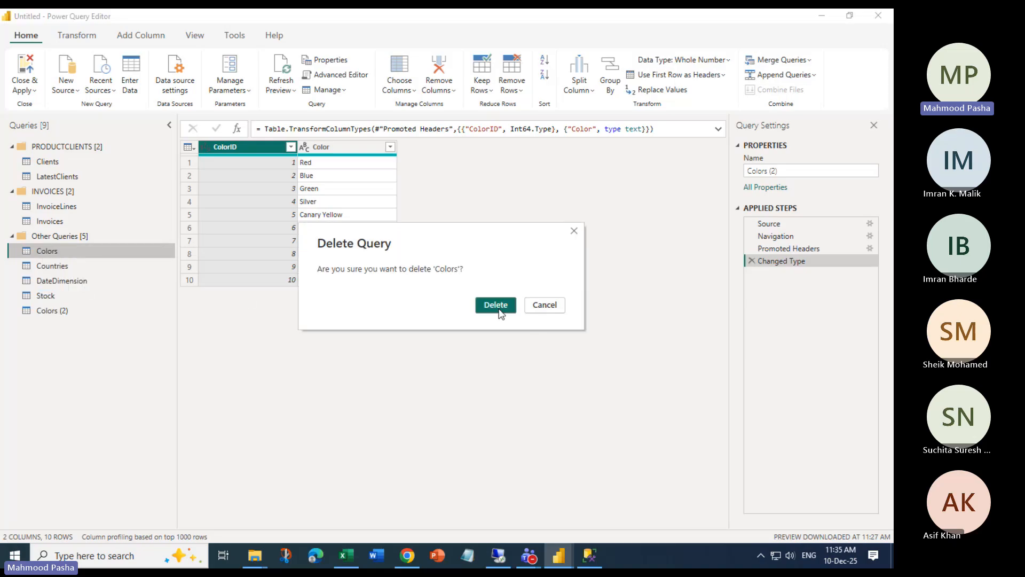
left_click(496, 305)
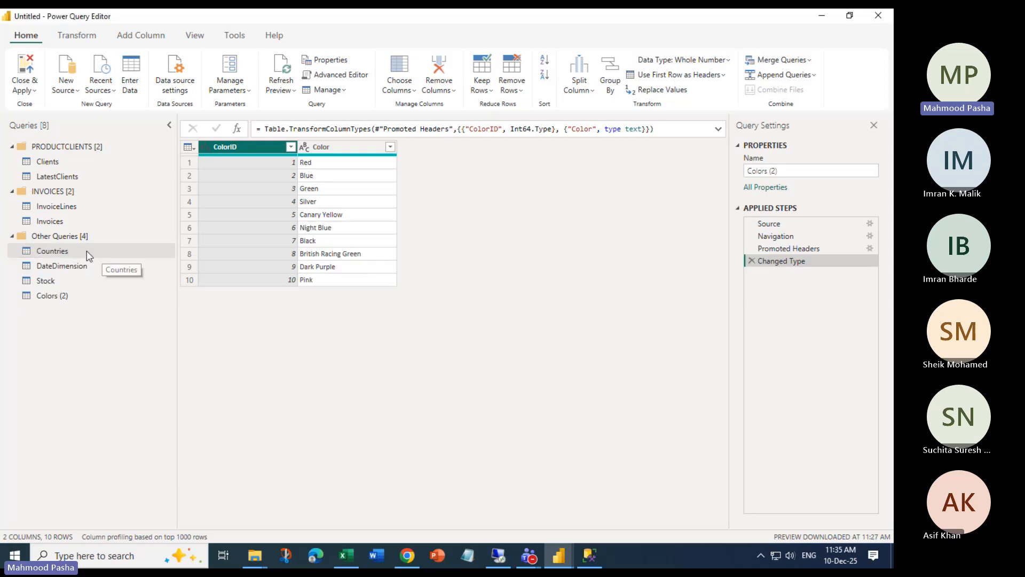
Rename Colors (2) to Colors and create a new query that references it
right_click(54, 298)
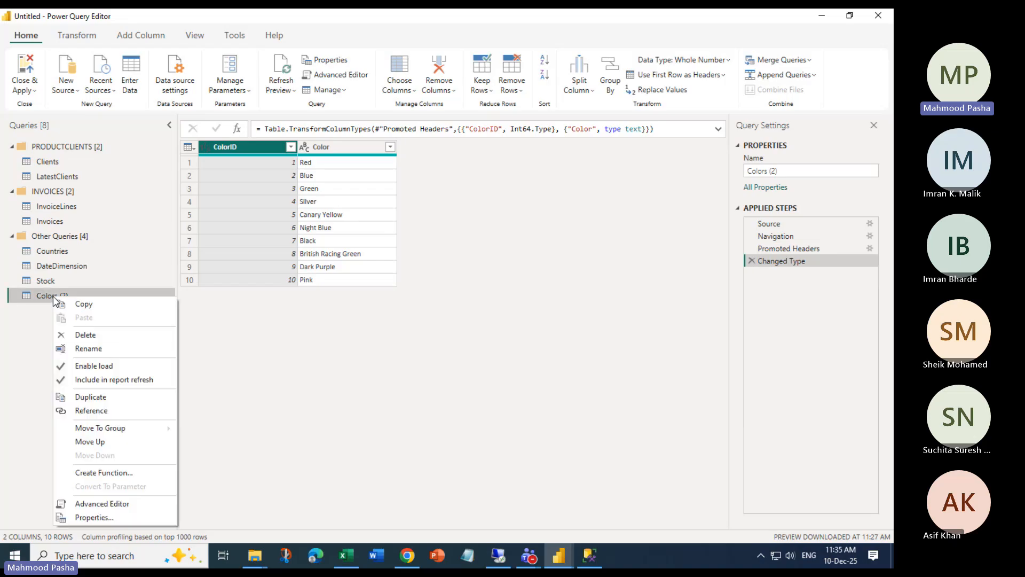
left_click(97, 351)
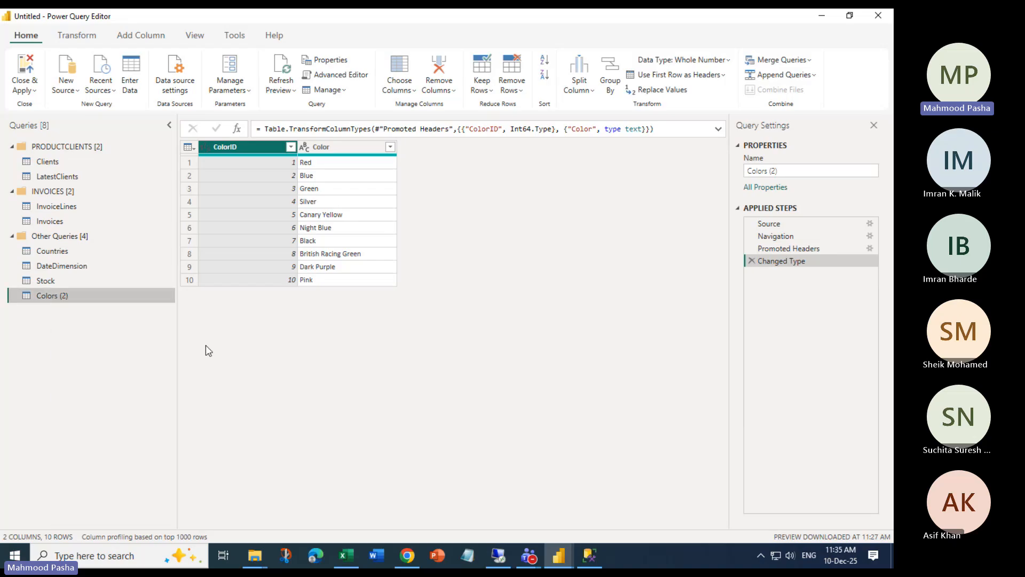
key("End")
key("BackSpace")
key("BackSpace")
key("BackSpace")
key("BackSpace")
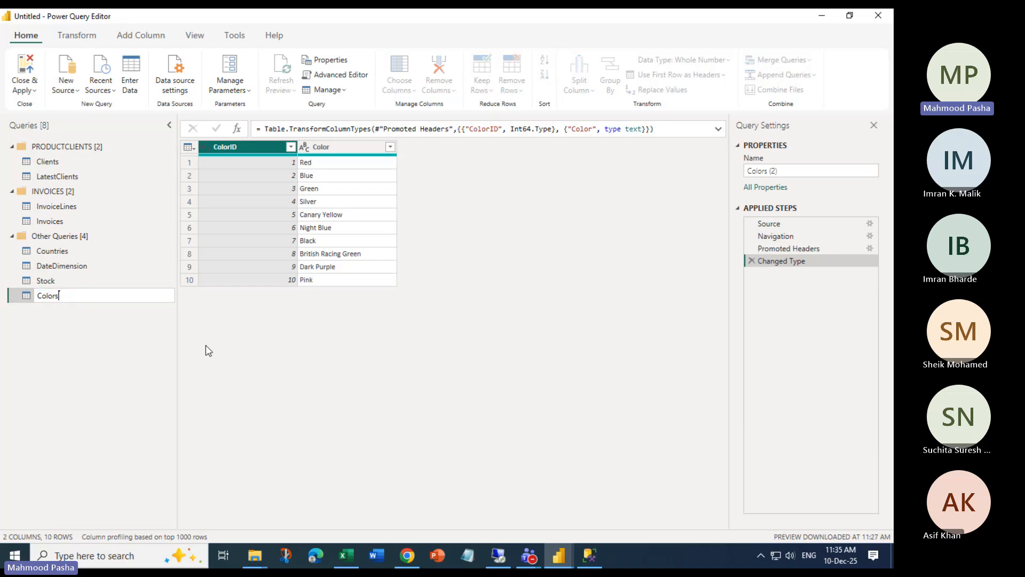
key("Return")
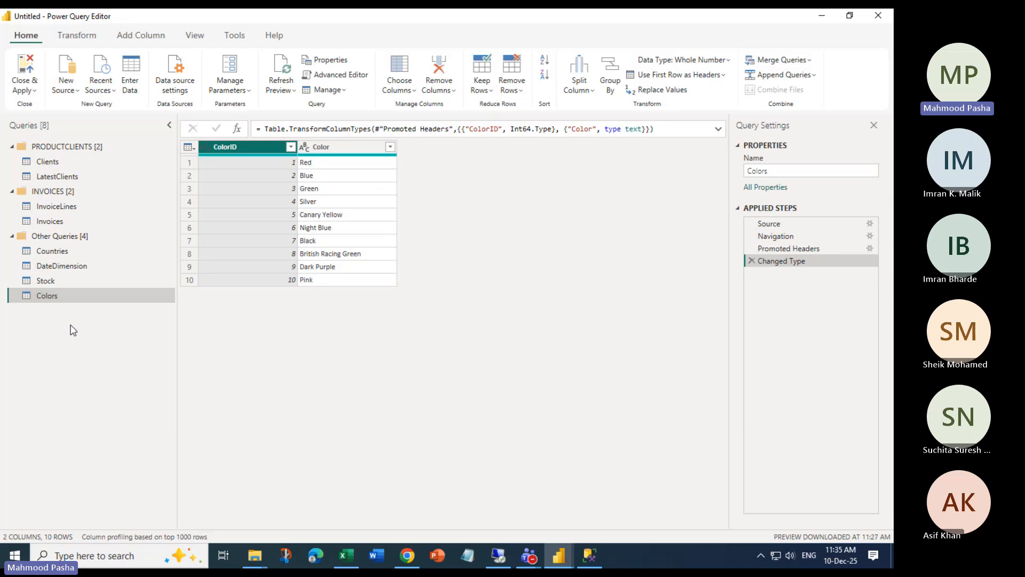
right_click(53, 295)
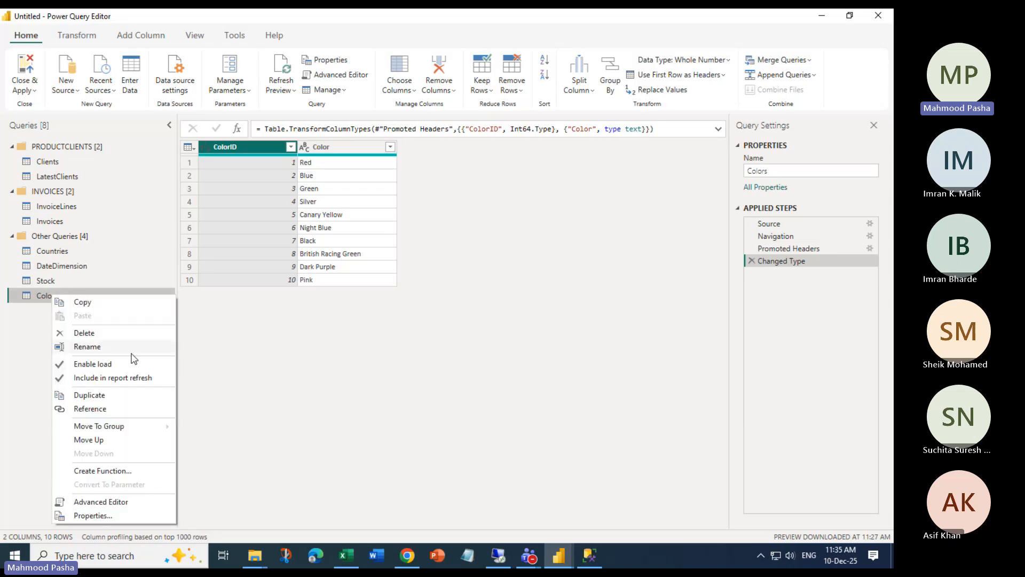
left_click(97, 410)
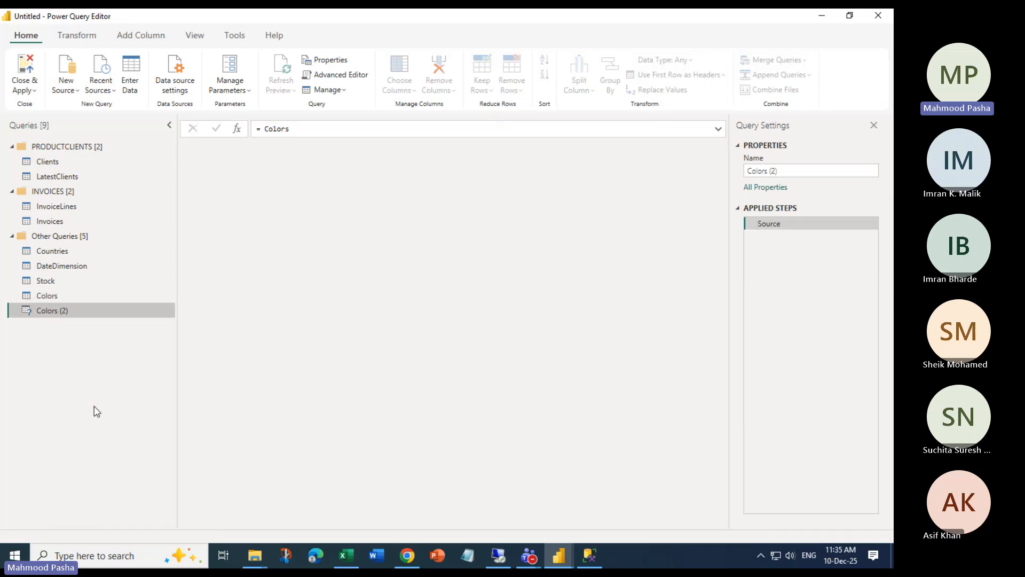
Rename the referencing Colors (2) query to Colors_Test
right_click(64, 315)
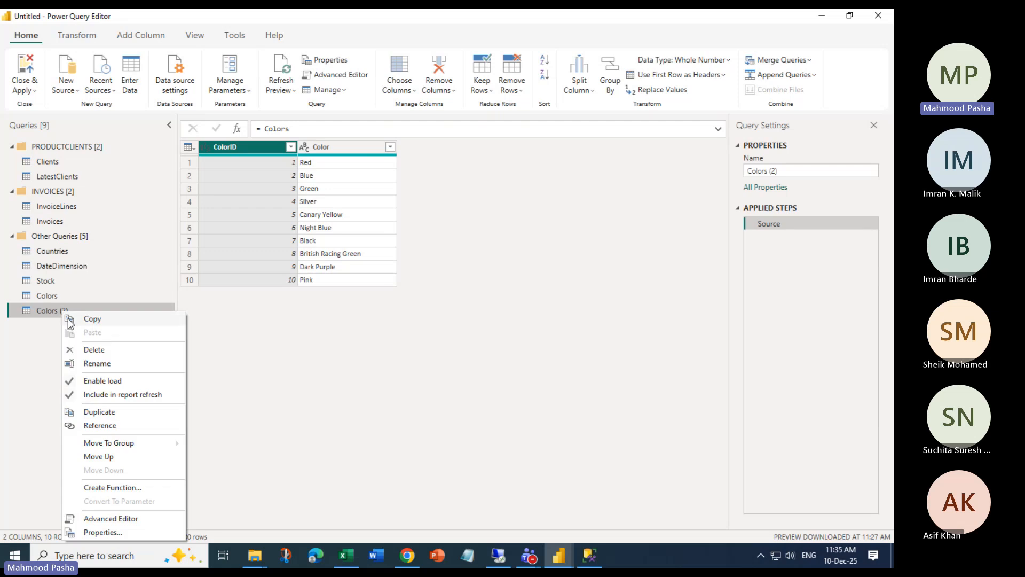
left_click(99, 363)
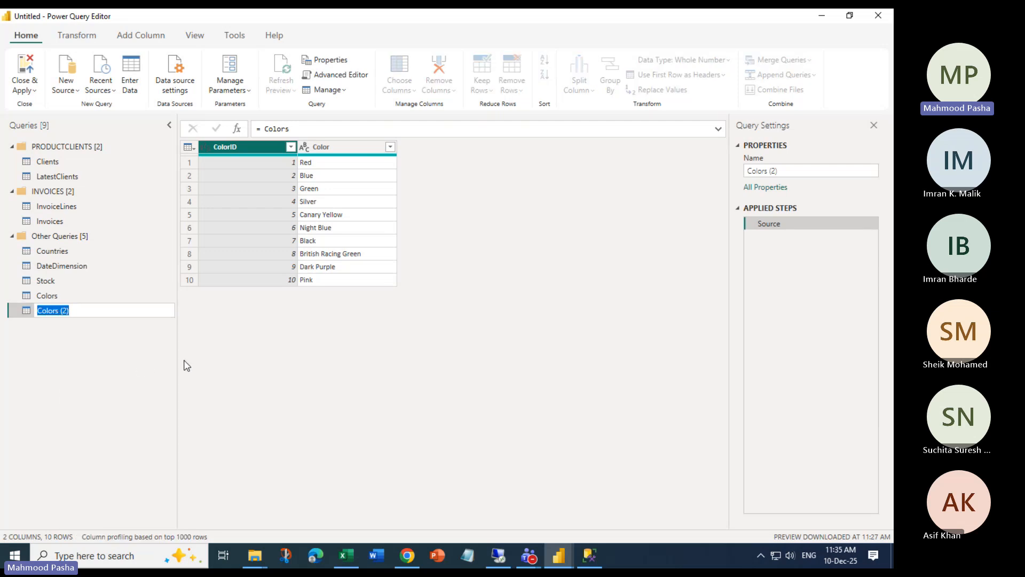
key("End")
key("BackSpace")
key("BackSpace")
type("_Test")
key("Return")
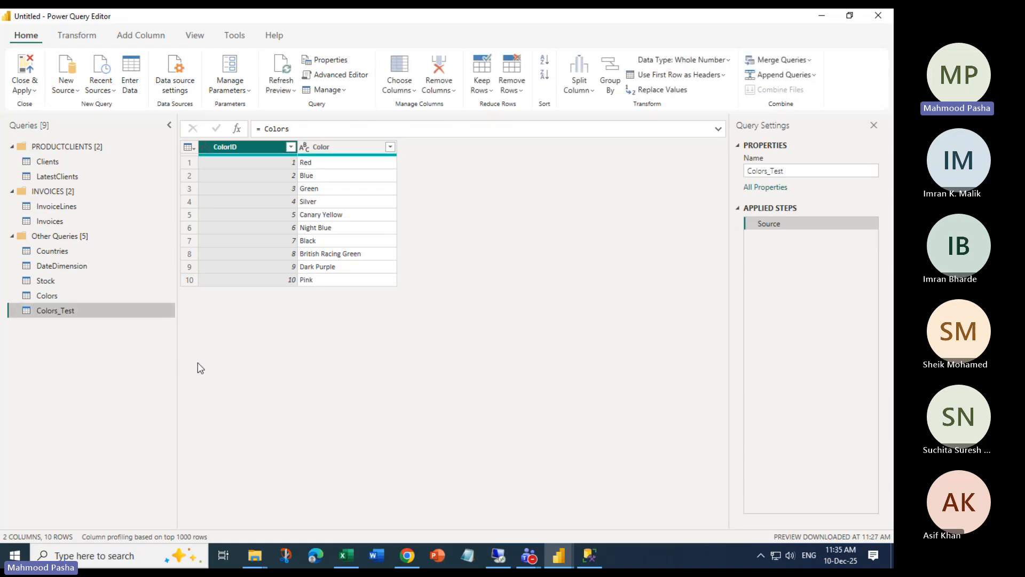
Preview Colors, Stock, DateDimension and Countries in turn, ending on Colors_Test
left_click(51, 297)
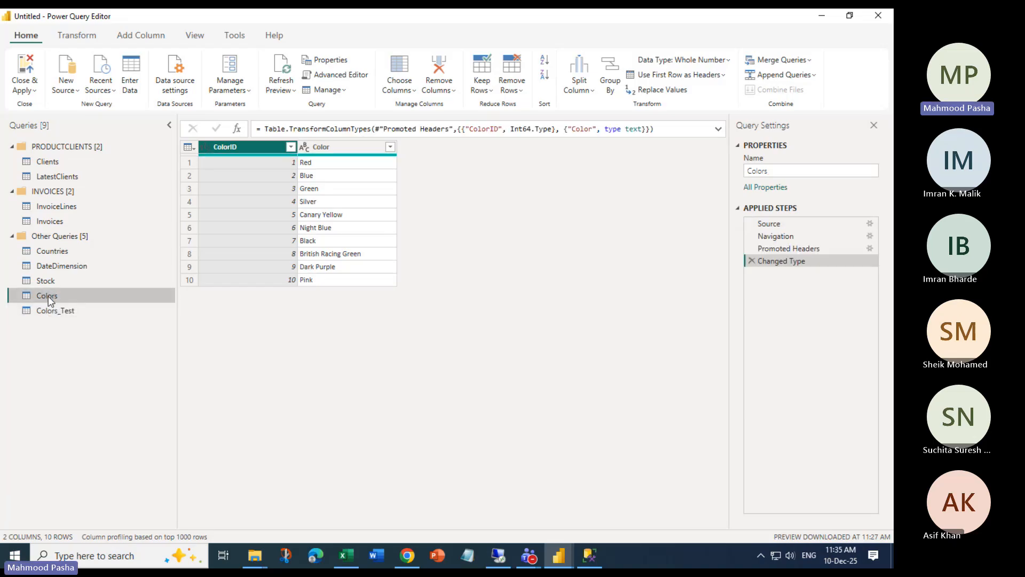
left_click(46, 281)
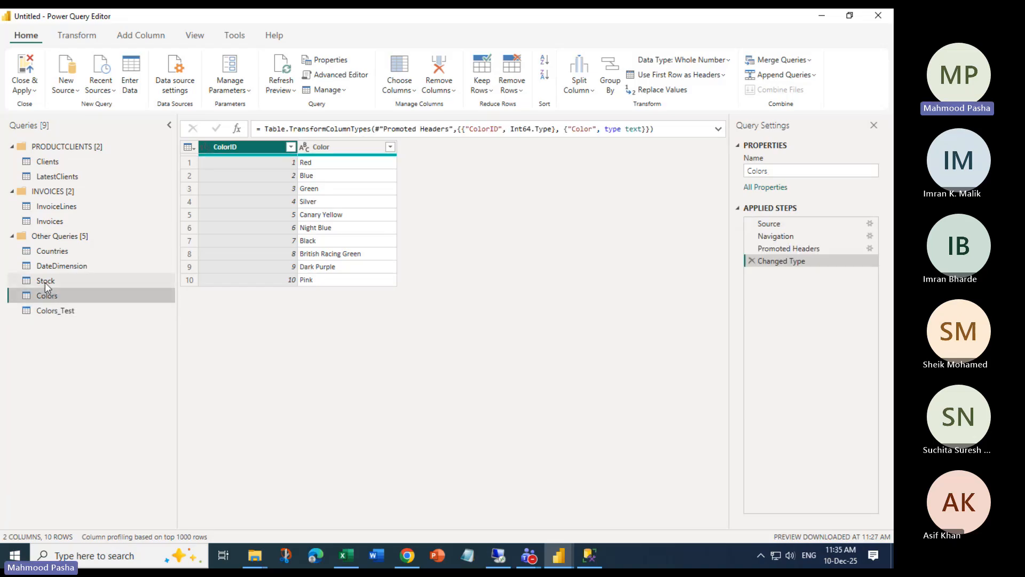
left_click(47, 265)
left_click(48, 251)
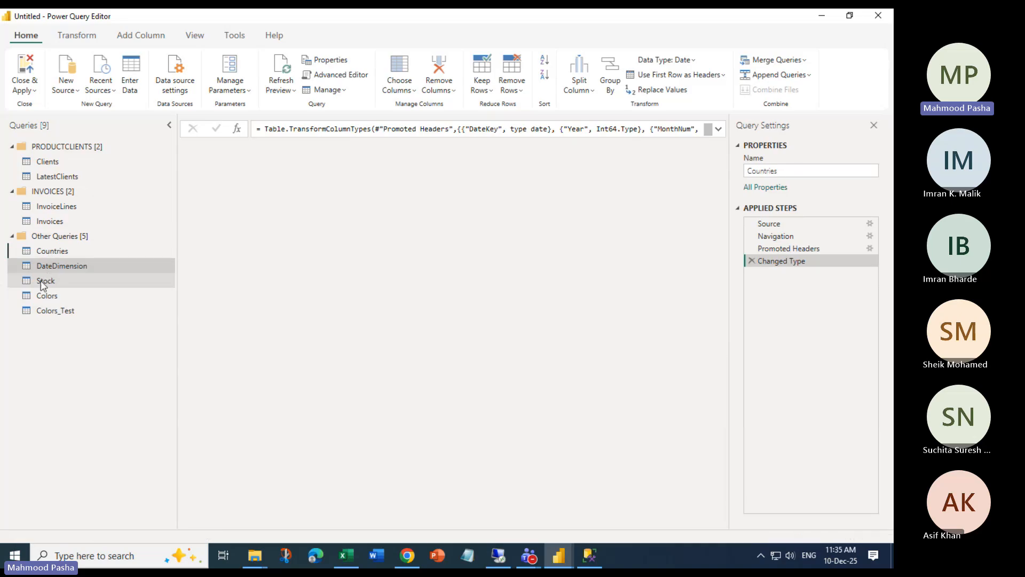
left_click(43, 281)
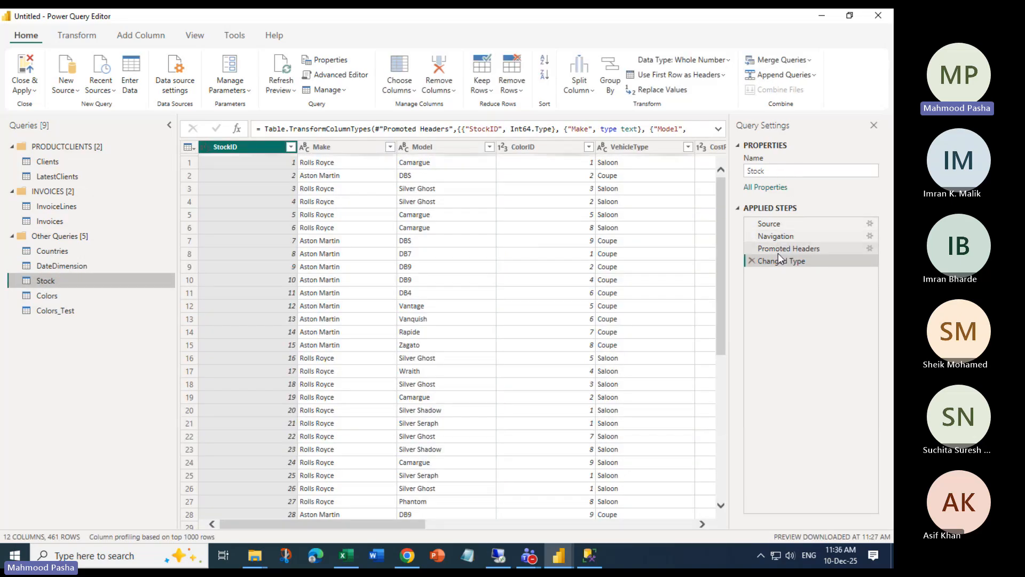
left_click(50, 295)
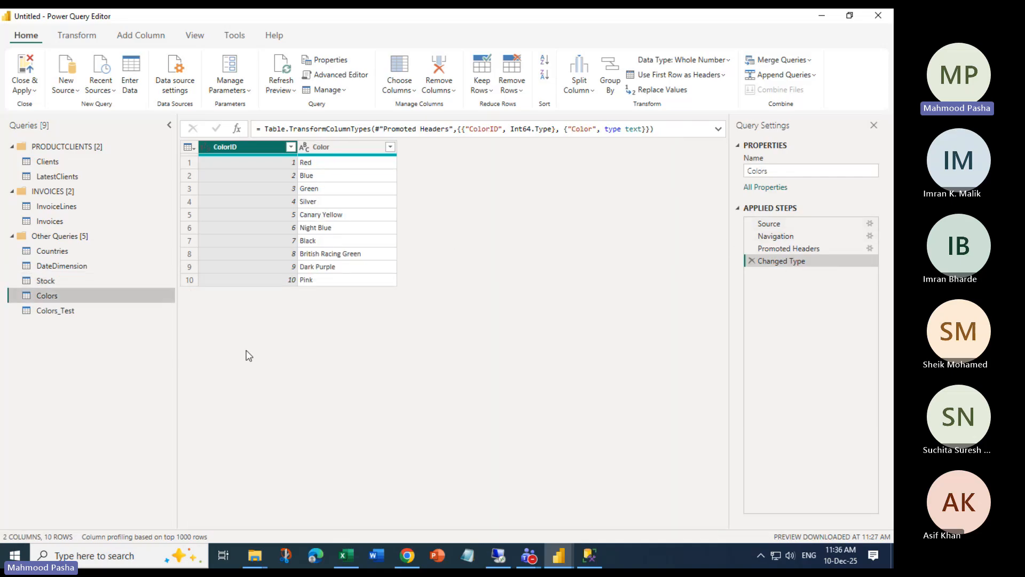
left_click(56, 312)
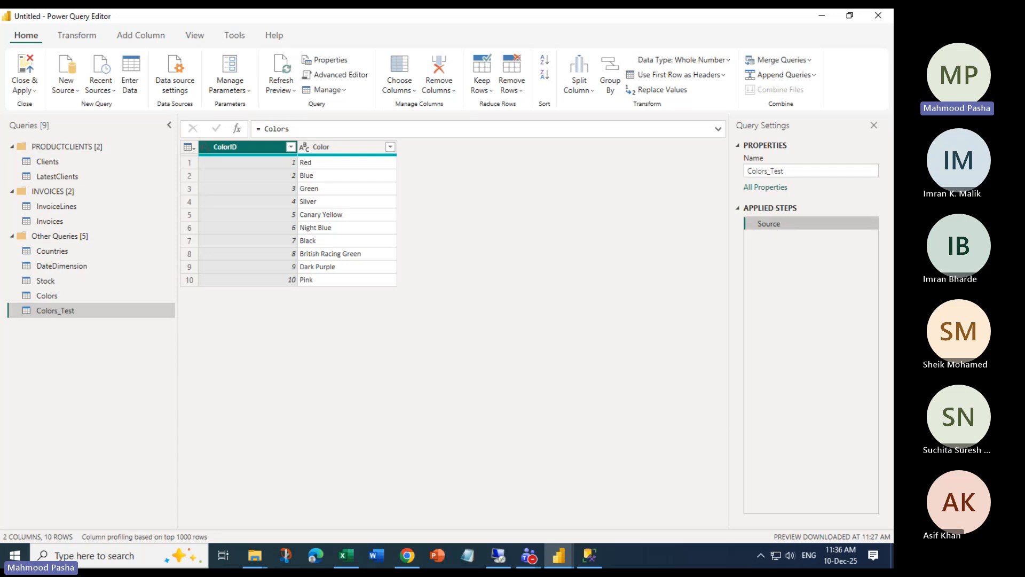
right_click(47, 299)
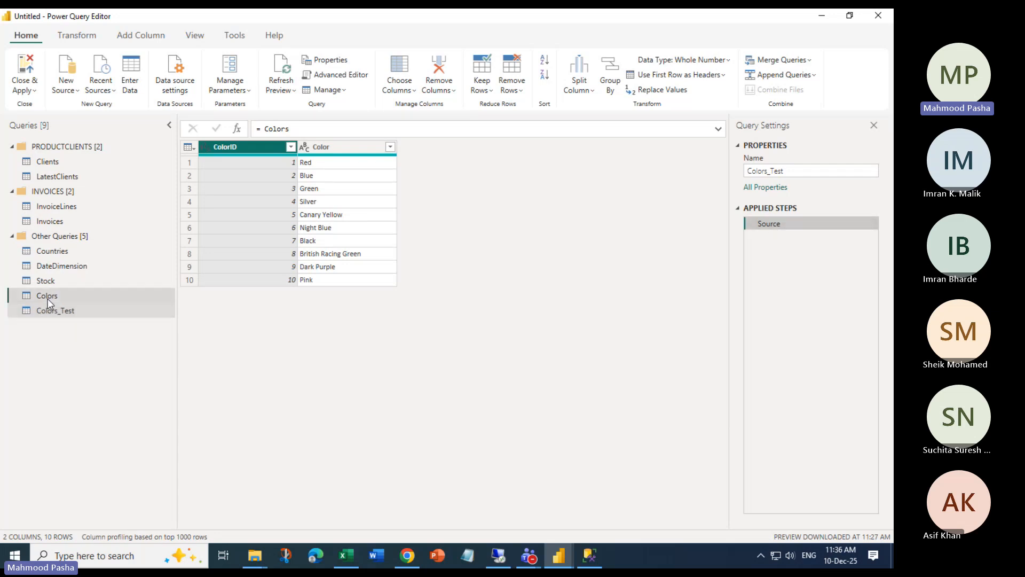
left_click(9, 330)
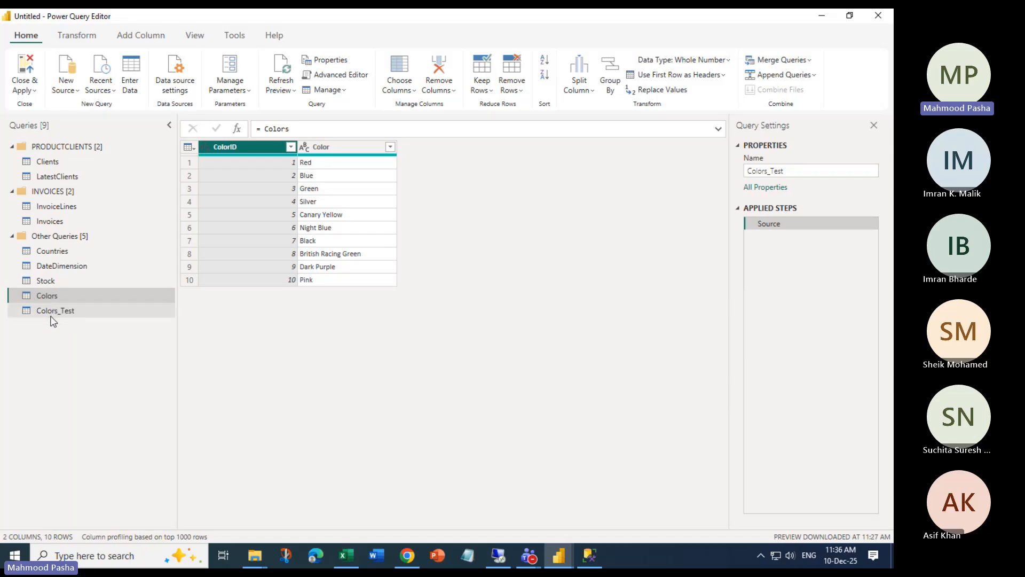
right_click(46, 312)
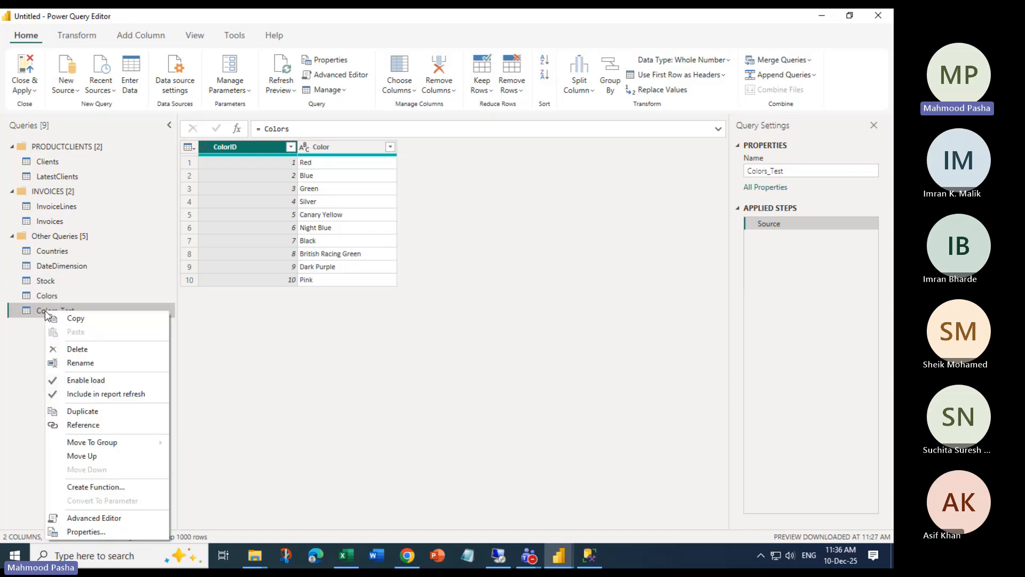
left_click(95, 532)
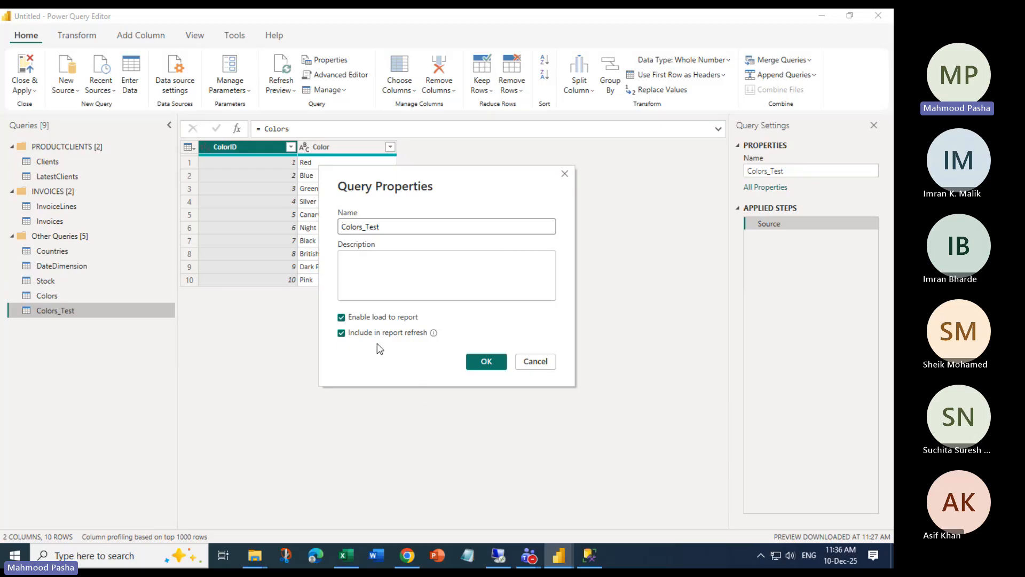
left_click(414, 335)
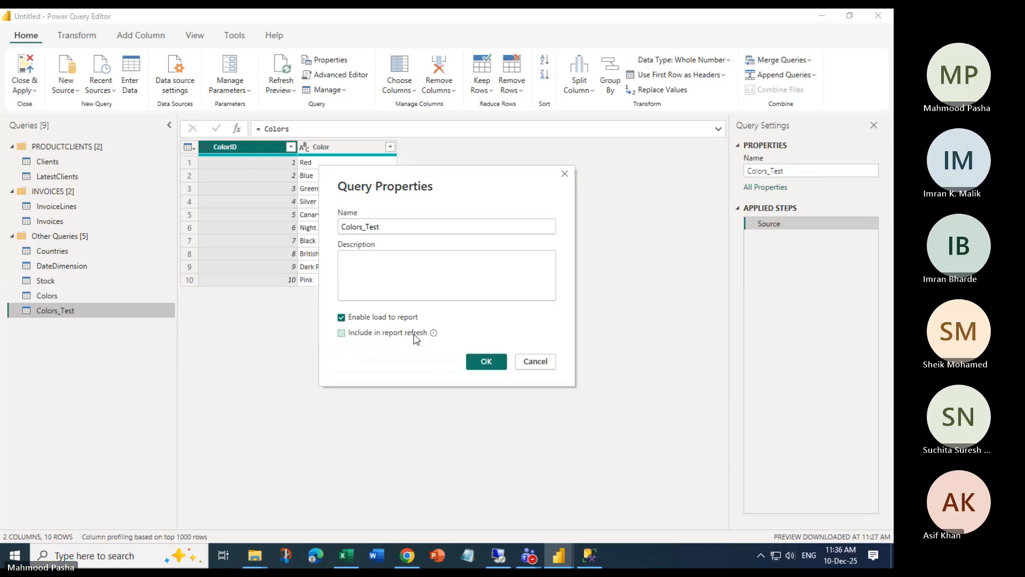
left_click(352, 334)
left_click(504, 362)
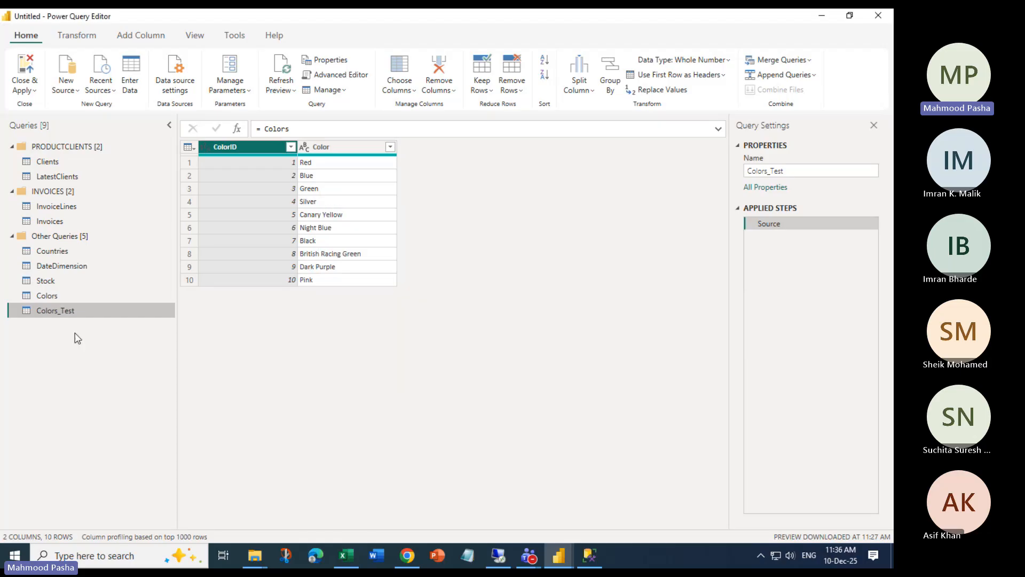
Try deleting Colors, close the warning that Colors_Test references it, then view Colors' steps
right_click(49, 300)
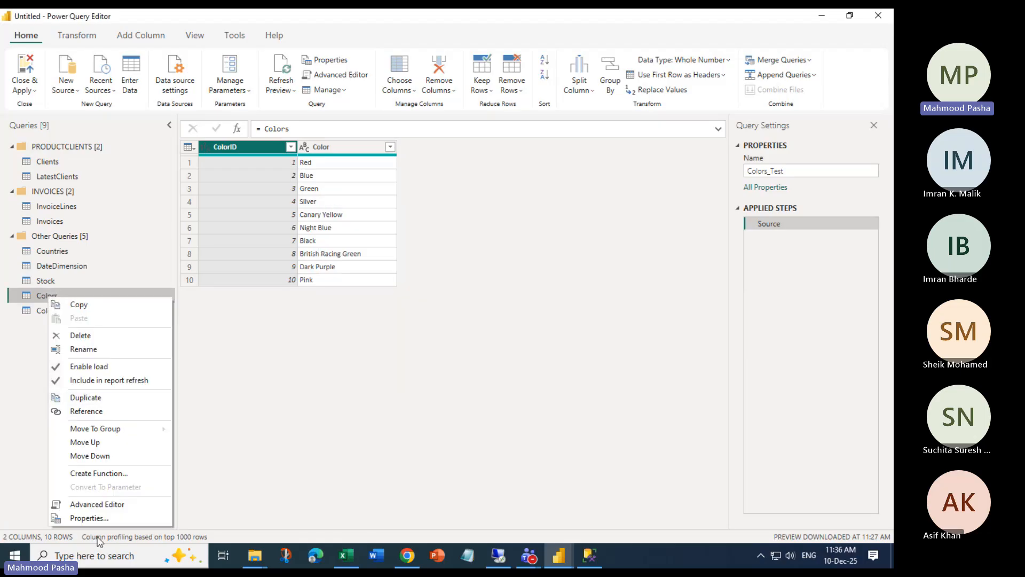
left_click(90, 336)
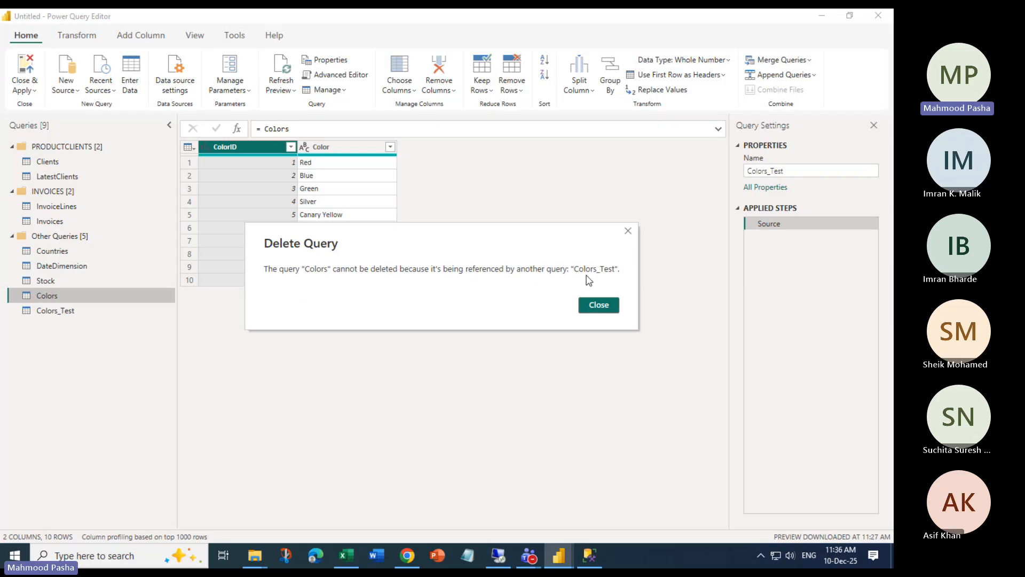
left_click(598, 305)
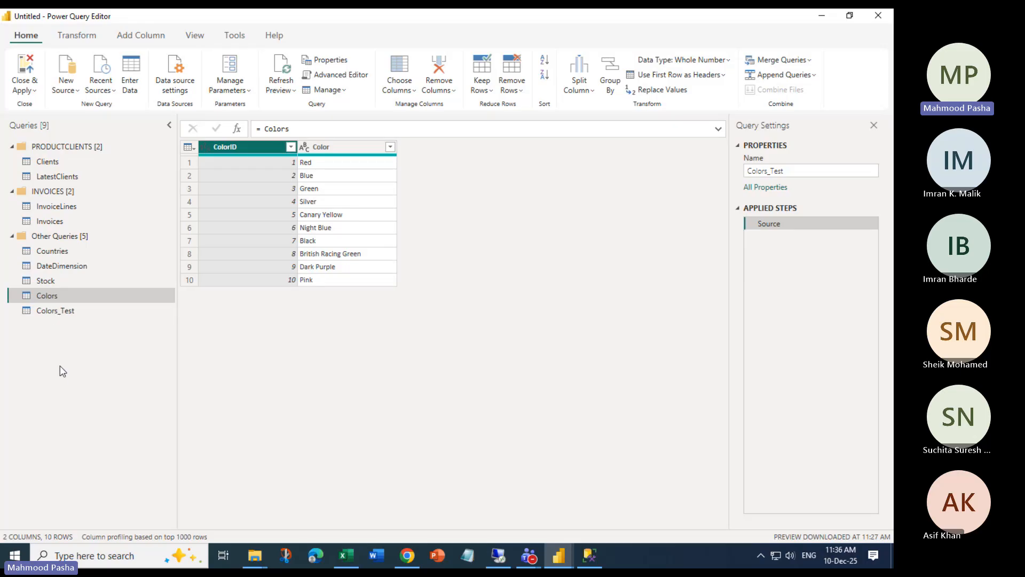
left_click(39, 292)
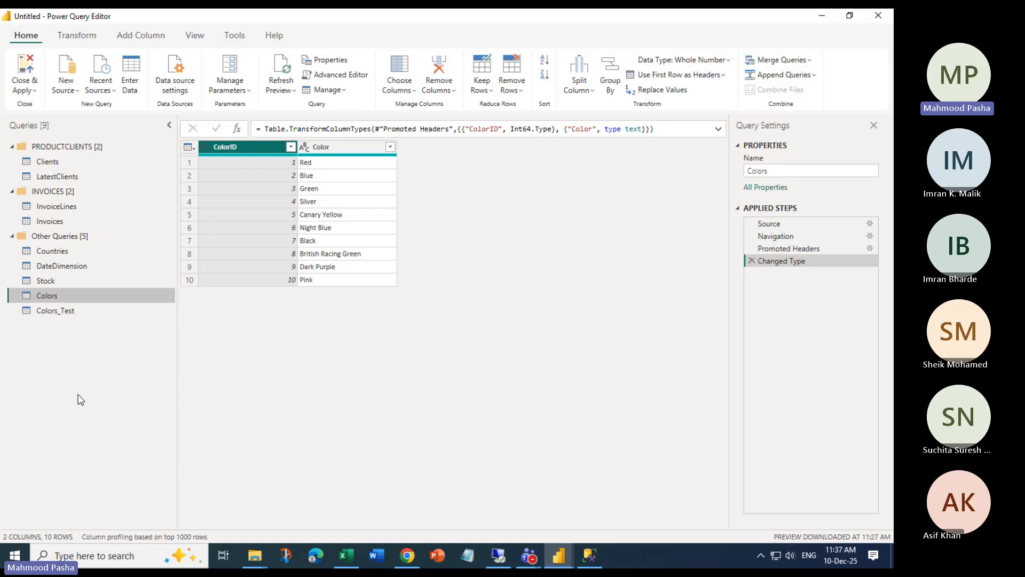
Move the Colors query into a new group named ORIGINAL DATA
right_click(50, 299)
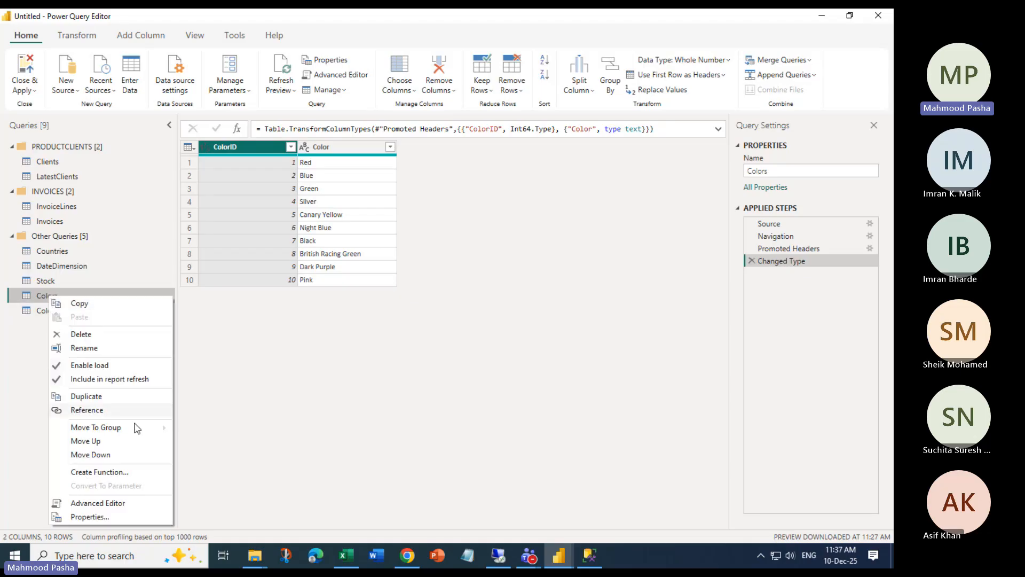
mouse_move(126, 428)
left_click(224, 461)
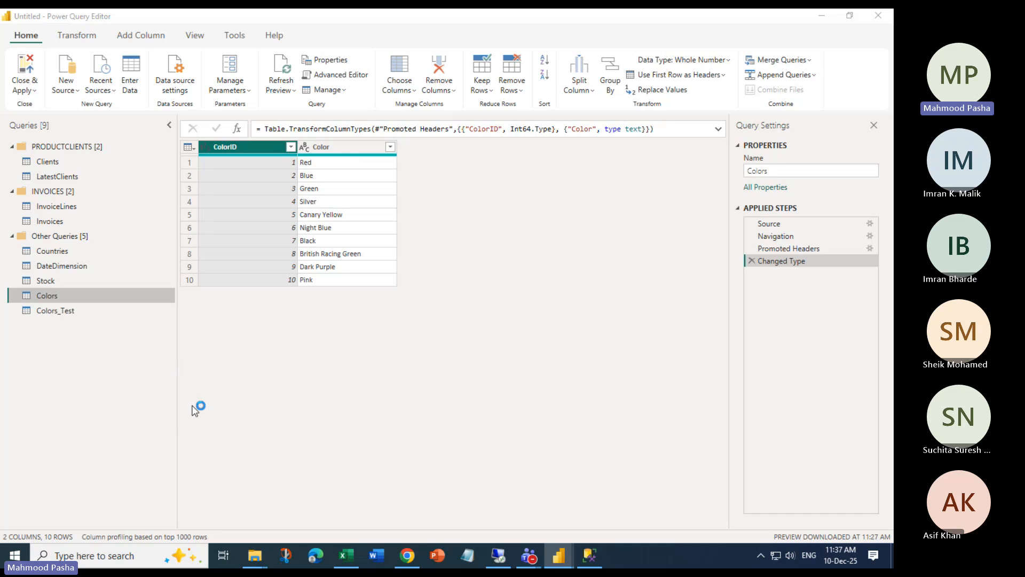
type("OR")
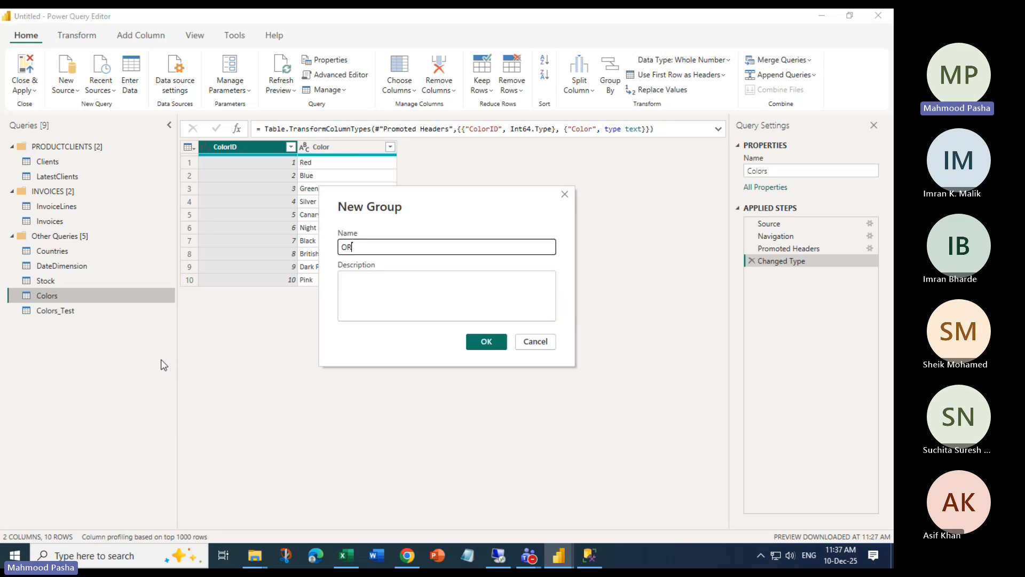
type("IGINAL DATA")
key("Return")
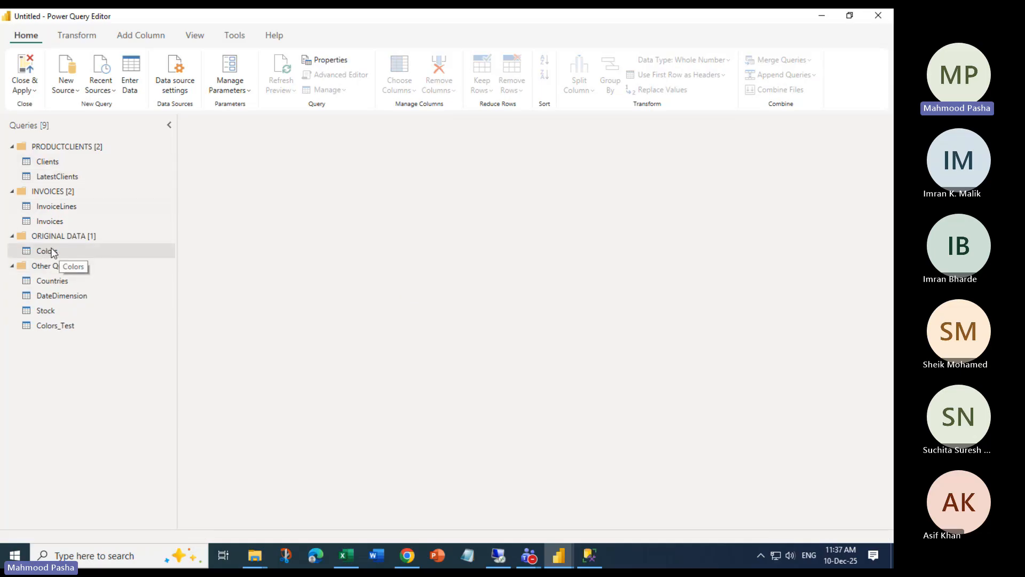
Move Colors_Test into a new group named DASHBOARDDESGINFILES
left_click(54, 329)
right_click(54, 330)
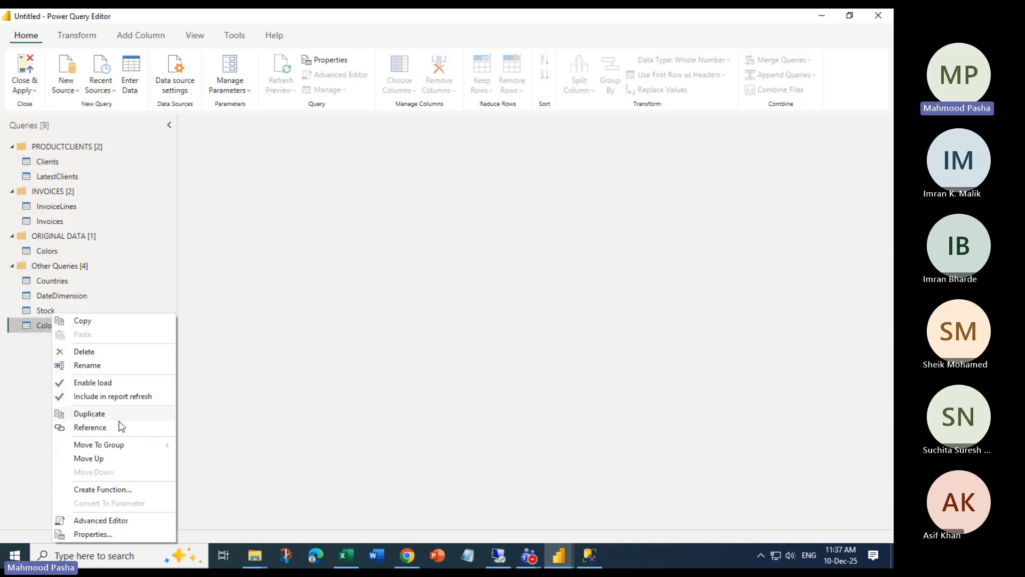
mouse_move(114, 447)
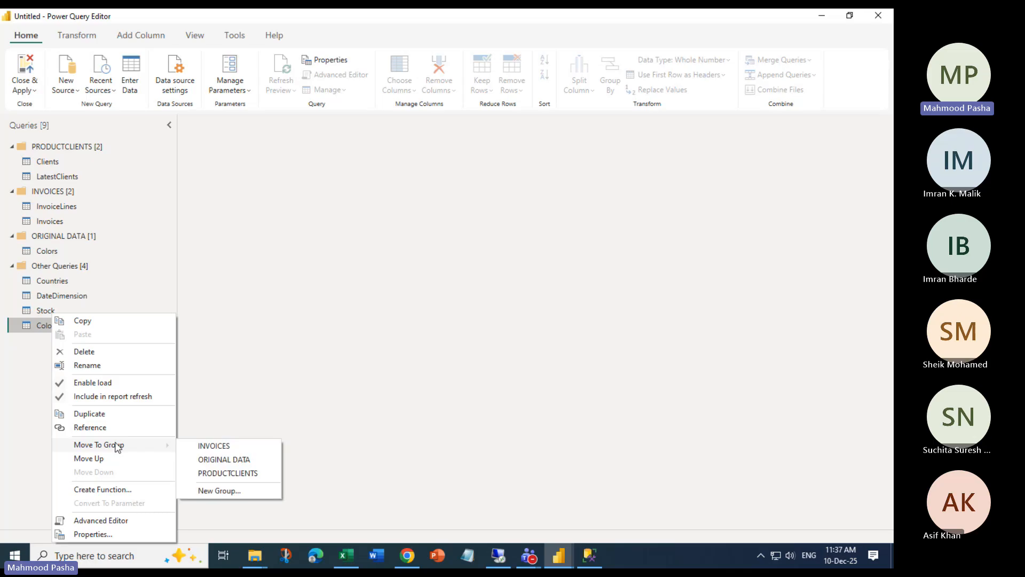
left_click(216, 491)
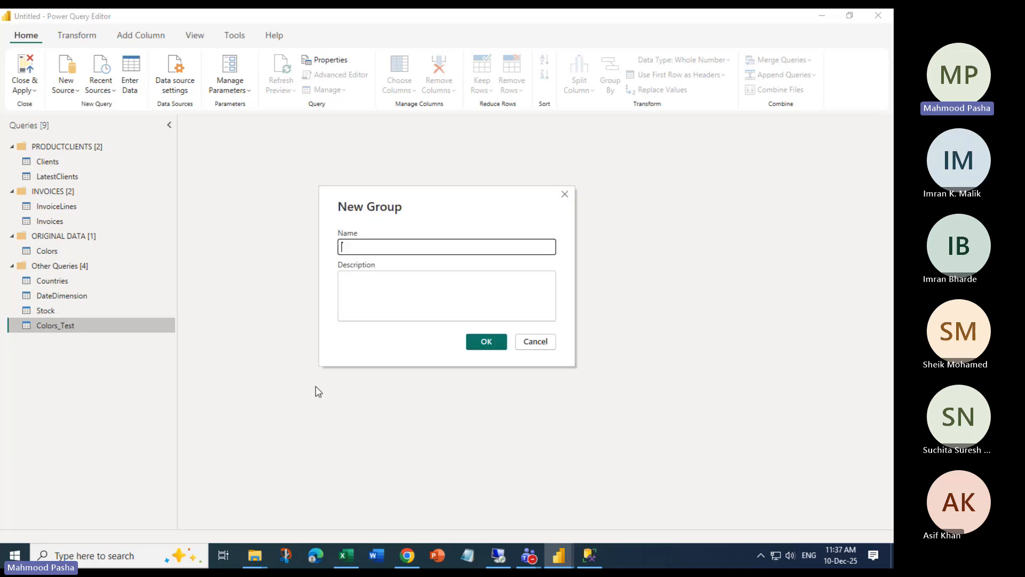
type("DASHBO")
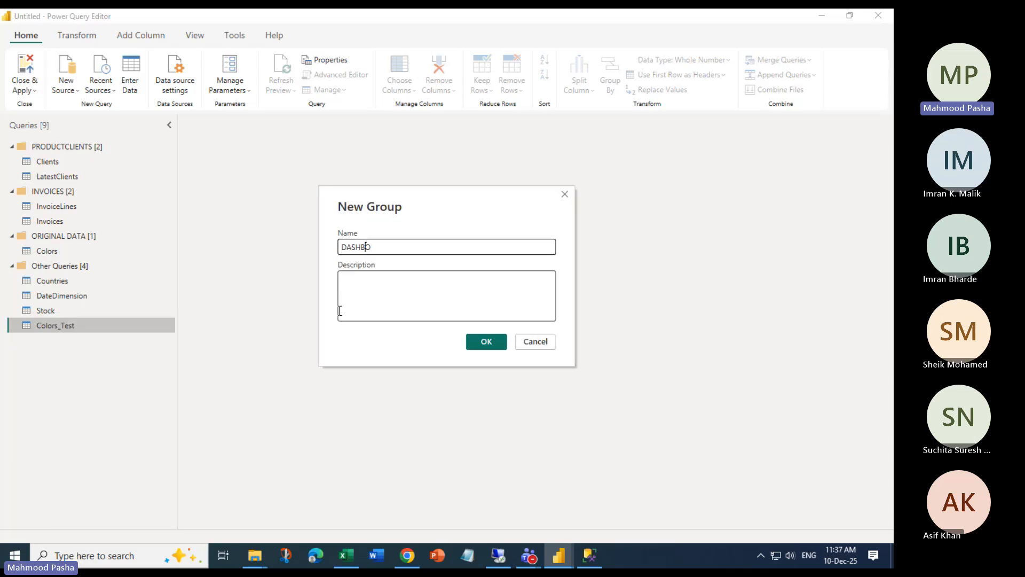
type("ARDDESGINFILES")
key("Return")
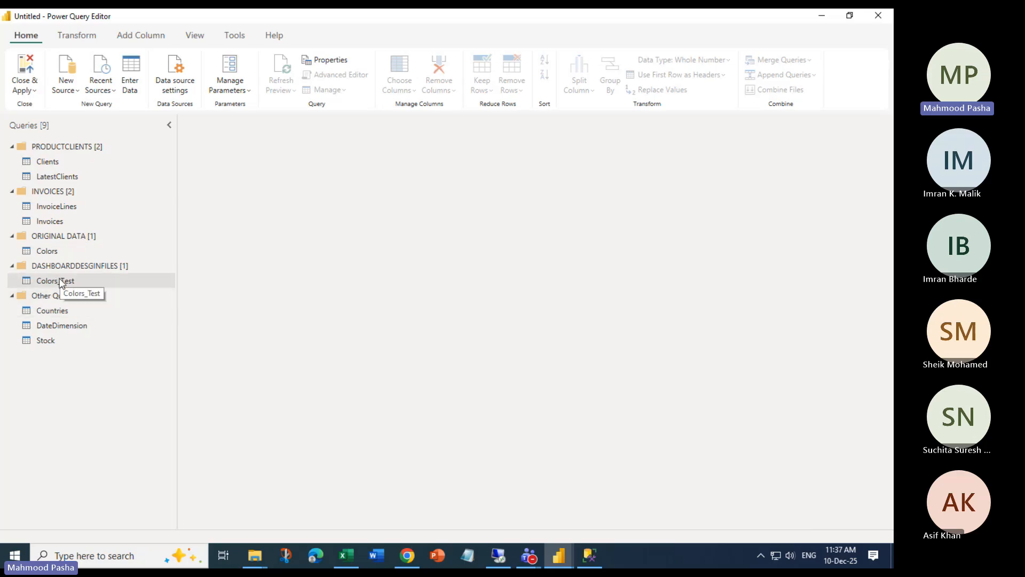
Collapse ORIGINAL DATA and inspect Colors_Test's Color column and the Black row
left_click(13, 237)
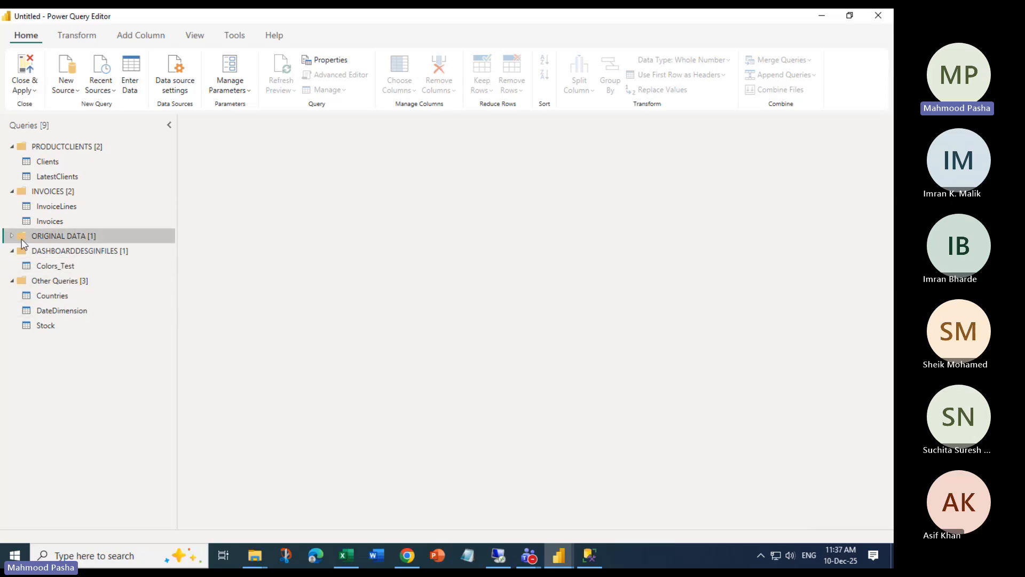
left_click(13, 236)
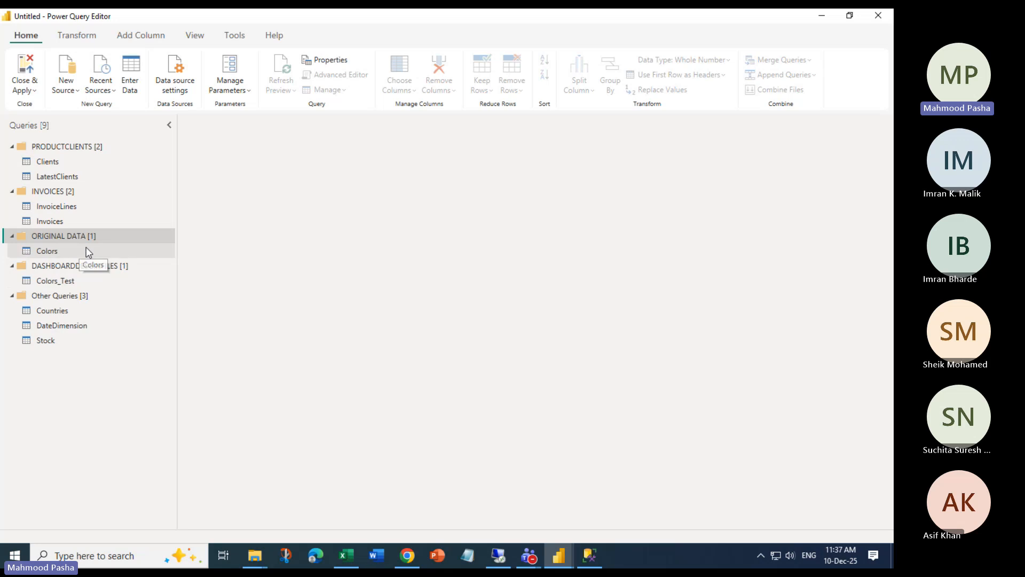
left_click(12, 236)
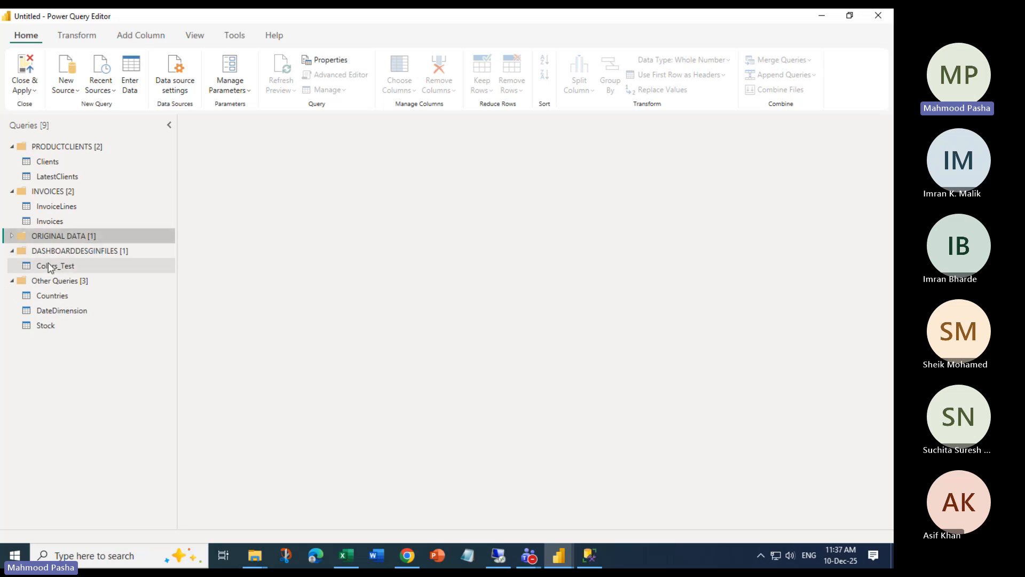
left_click(80, 264)
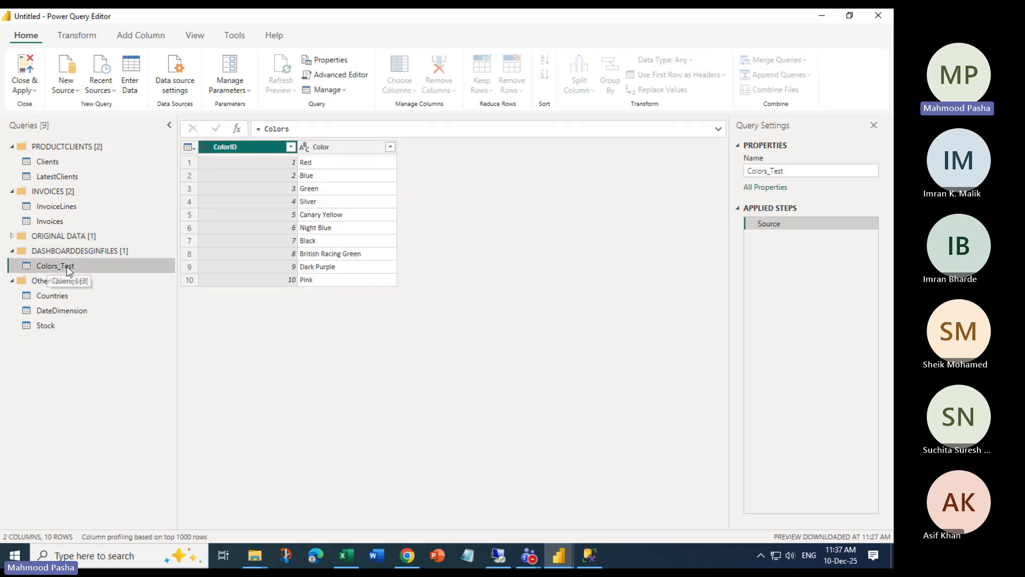
left_click(331, 147)
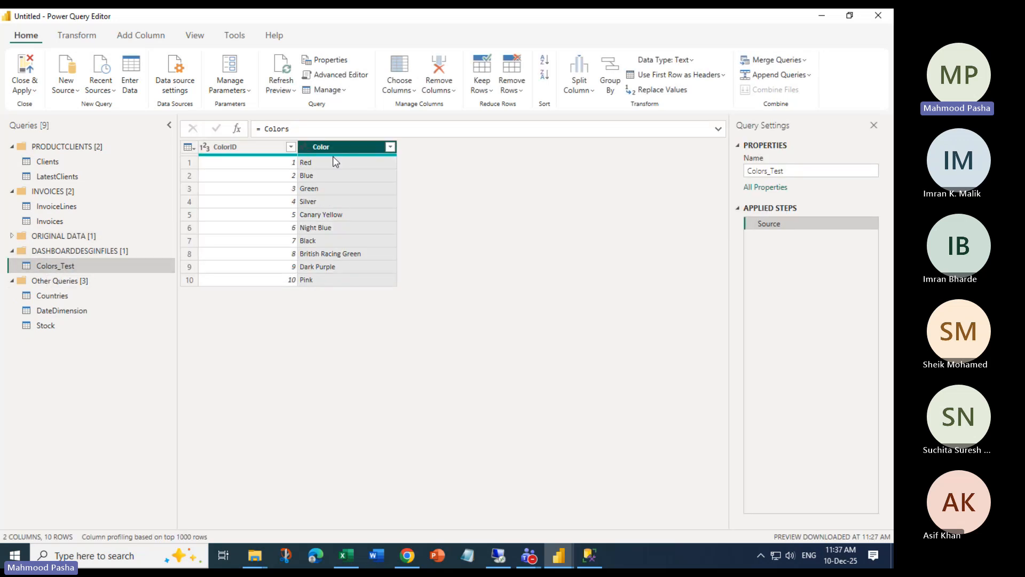
left_click(190, 241)
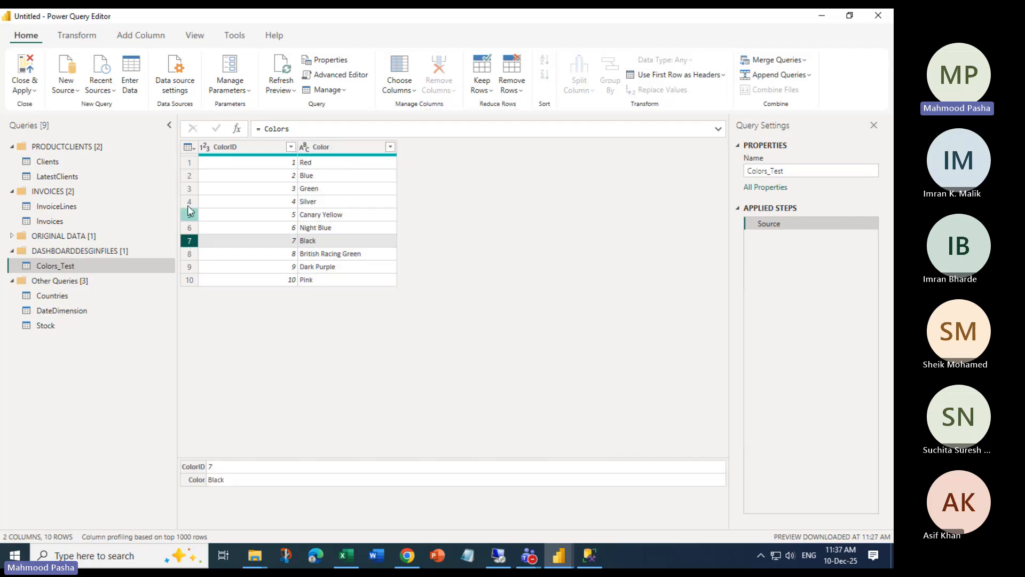
Remove the top 2 rows from Colors_Test
left_click(75, 37)
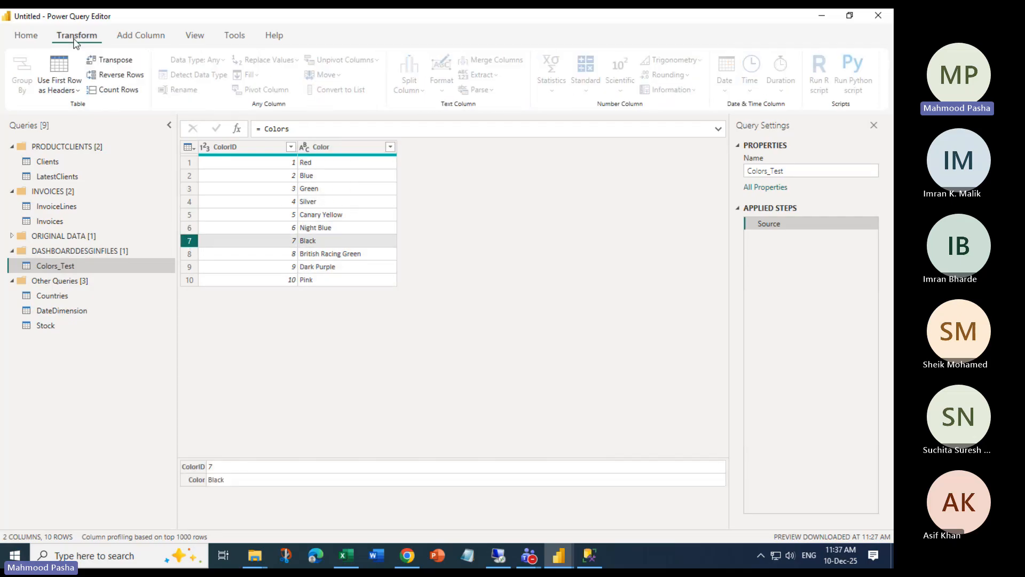
left_click(26, 36)
left_click(513, 90)
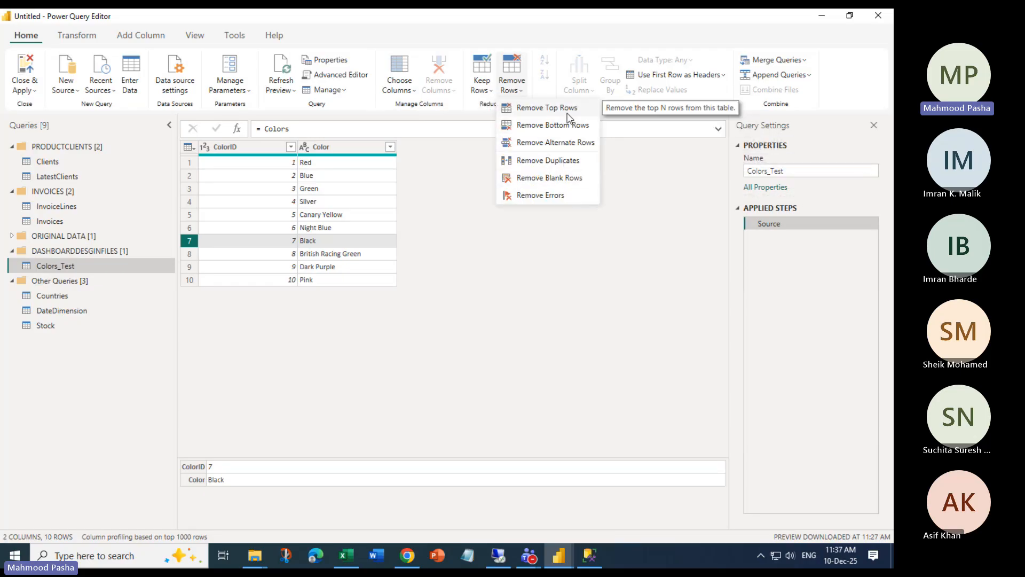
left_click(567, 112)
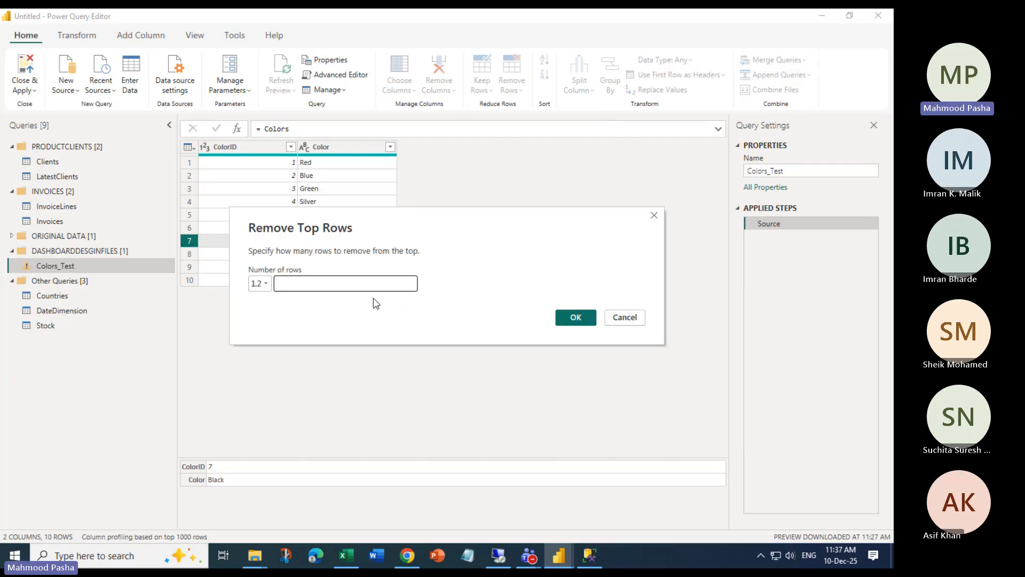
type("2")
left_click(576, 319)
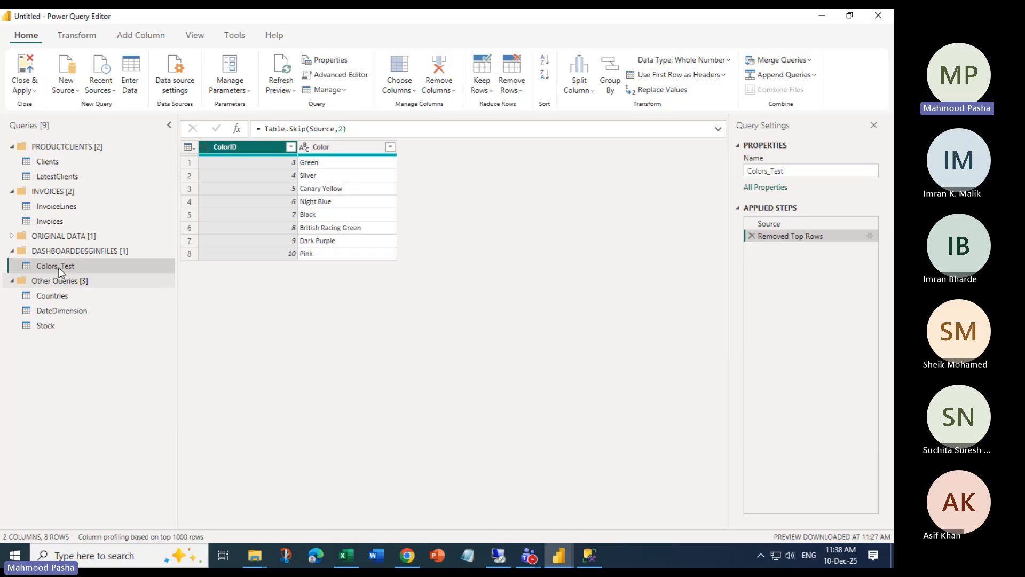
Check that Colors still has all rows, then collapse ORIGINAL DATA and DASHBOARDDESGINFILES
double_click(58, 236)
left_click(56, 251)
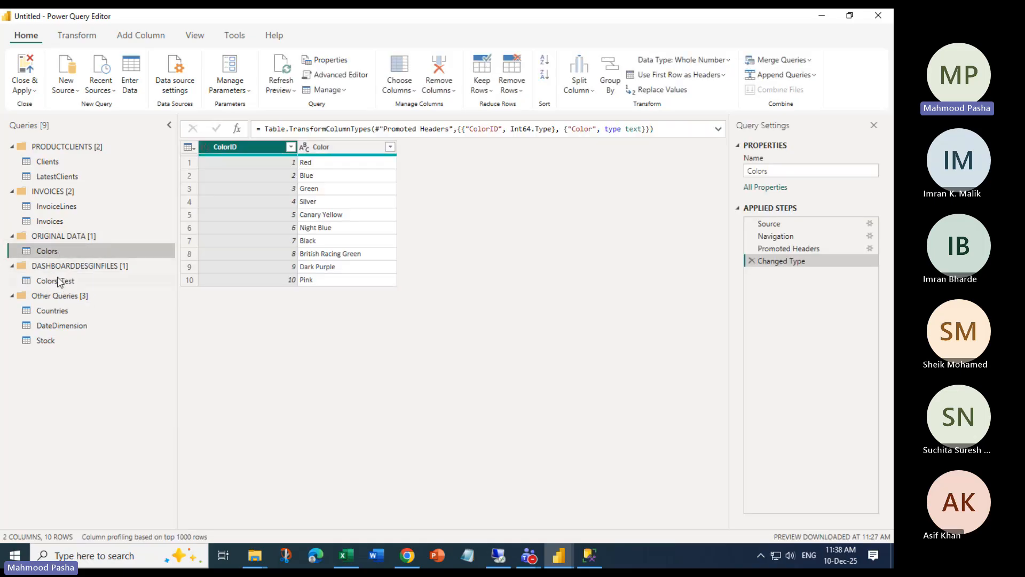
left_click(12, 236)
left_click(11, 251)
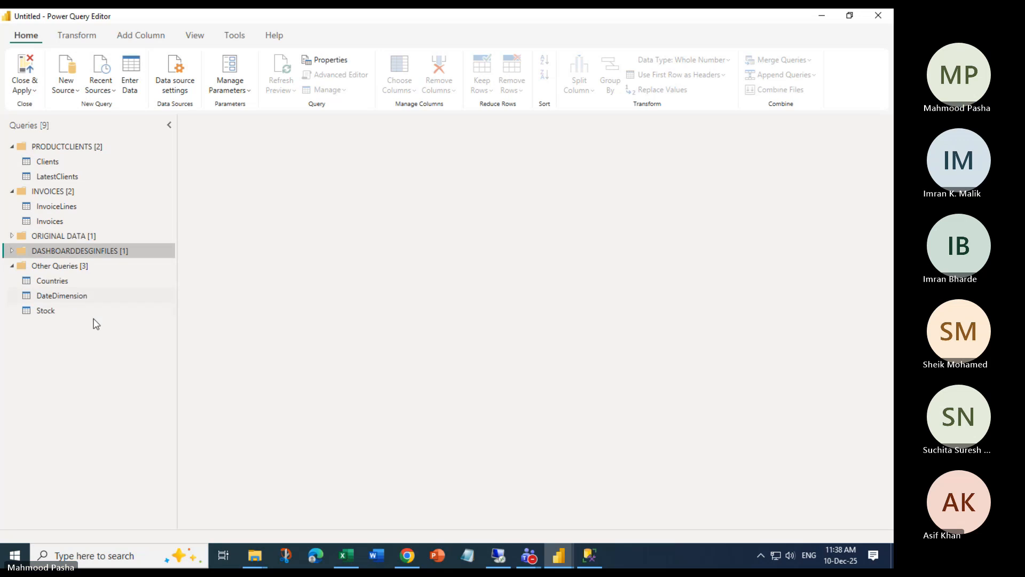
Expand ORIGINAL DATA, then switch back to the main Power BI report window
left_click(16, 235)
left_click(12, 235)
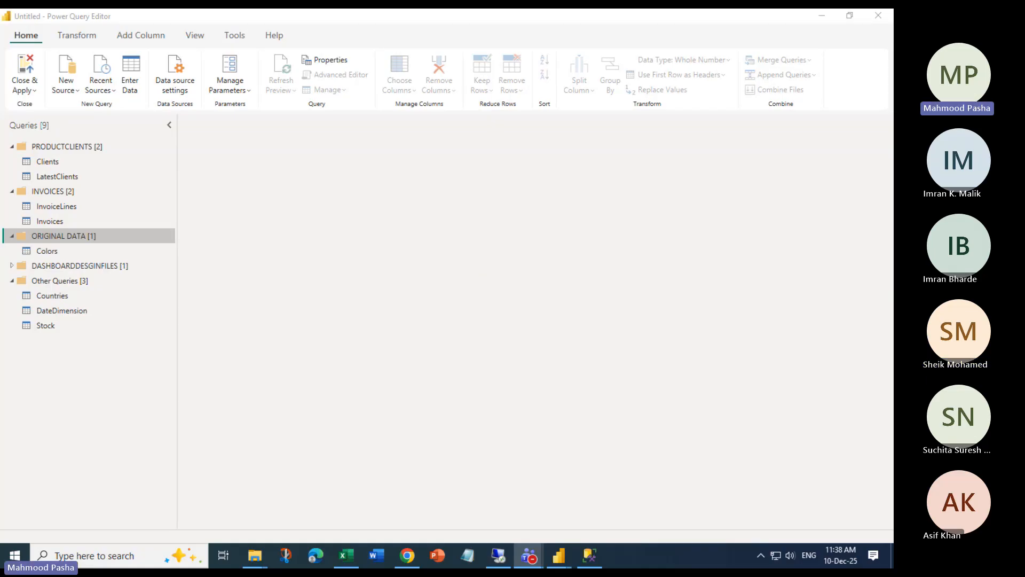
key("alt+Tab")
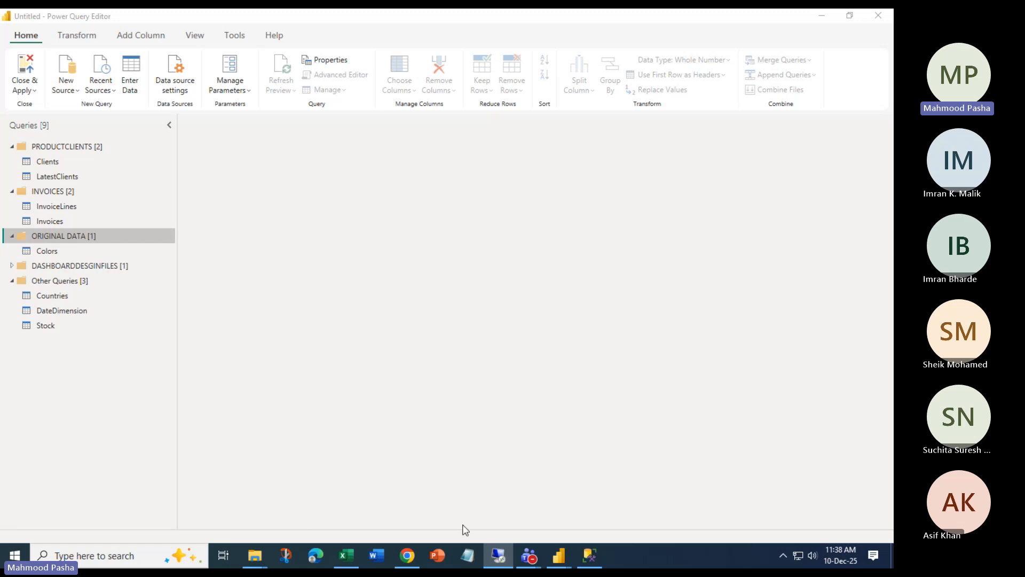
Minimize Power Query Editor, paste the Google Drive shared-folder link into Notepad maximized, and select it all
left_click(822, 16)
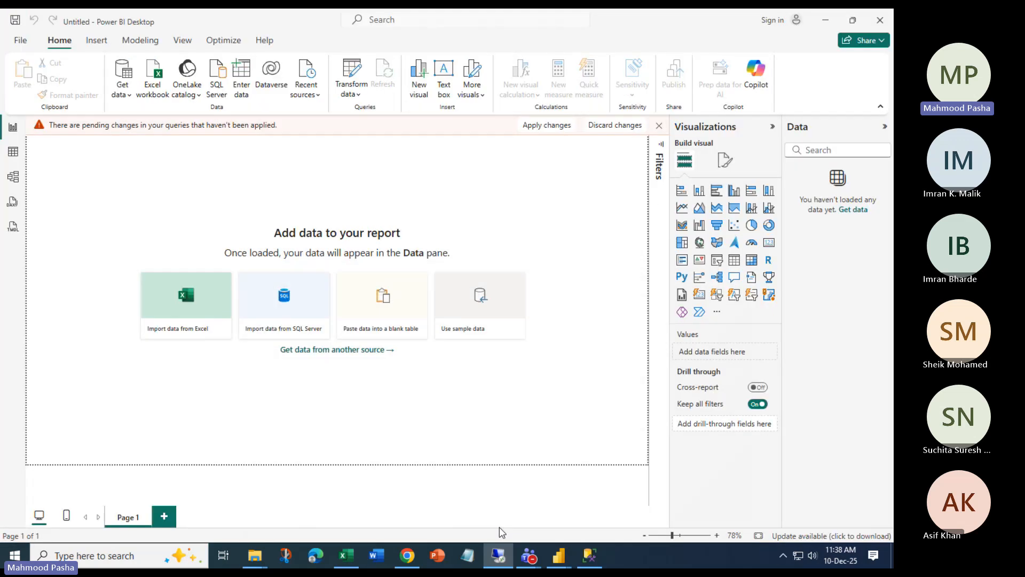
left_click(468, 555)
left_click_drag(604, 226, 446, 73)
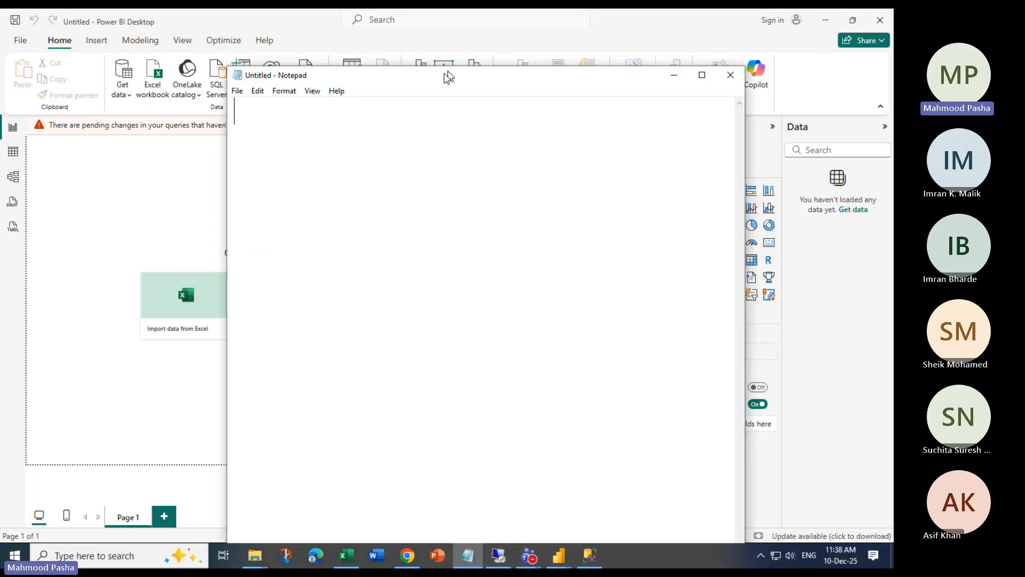
left_click(701, 75)
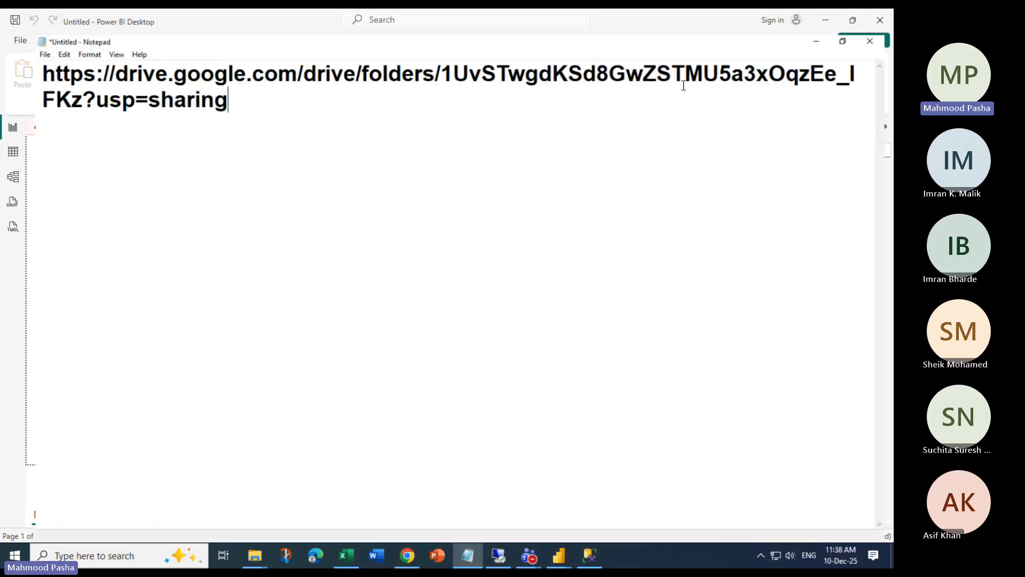
key("ctrl+a")
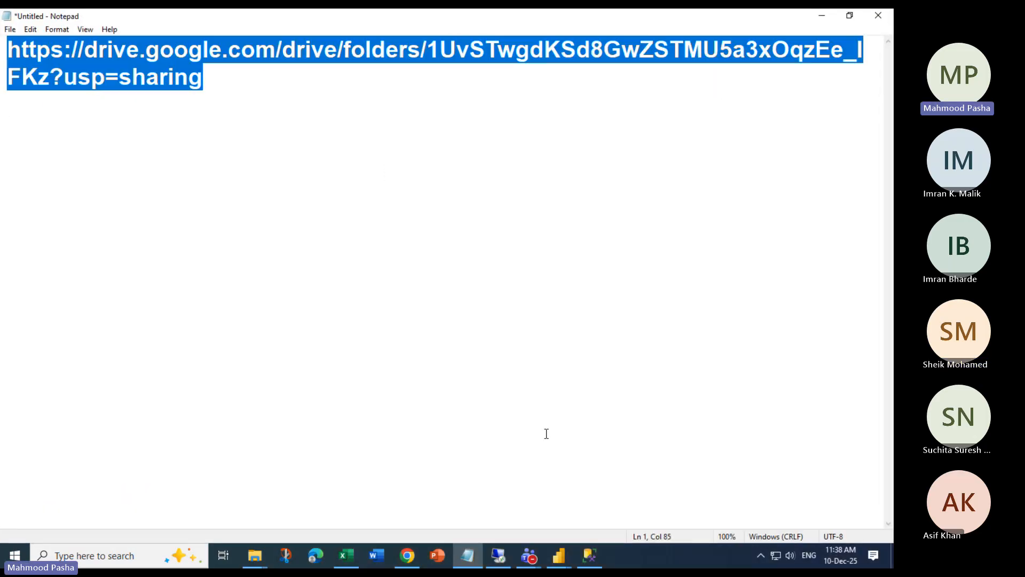
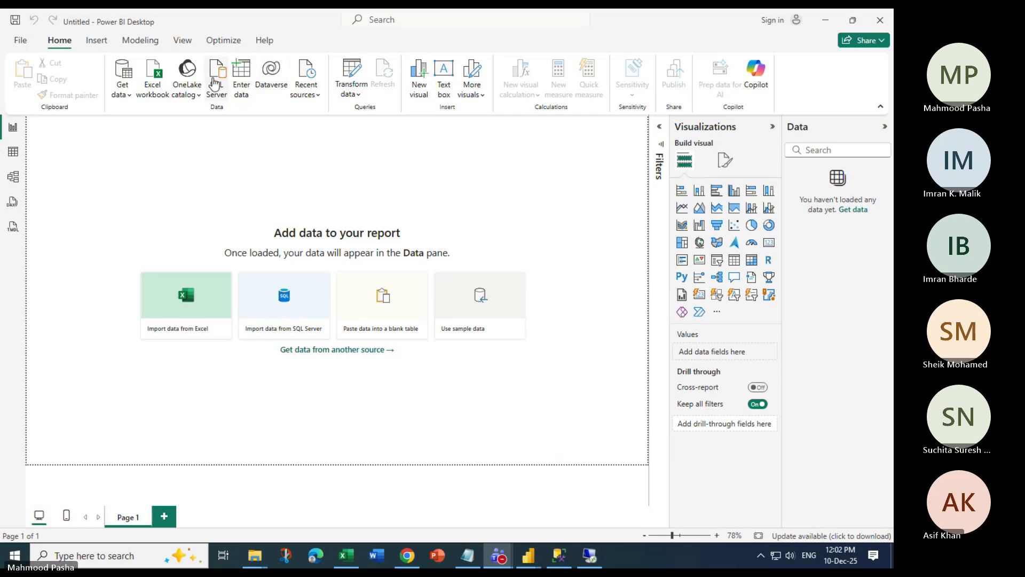
Close the empty Power Query Editor and open the CarSalesDataForQueries Excel workbook
mouse_move(530, 558)
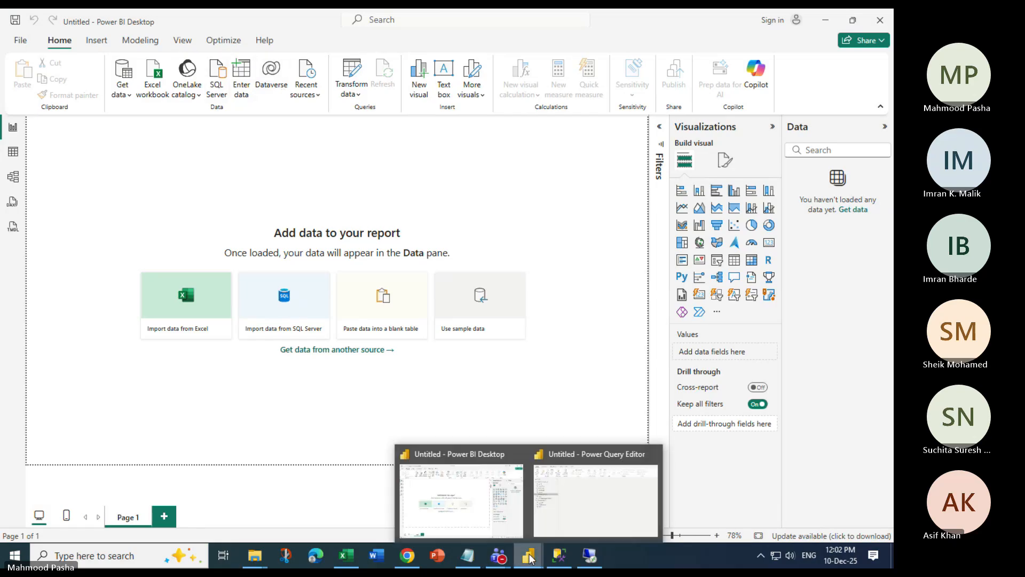
left_click(565, 502)
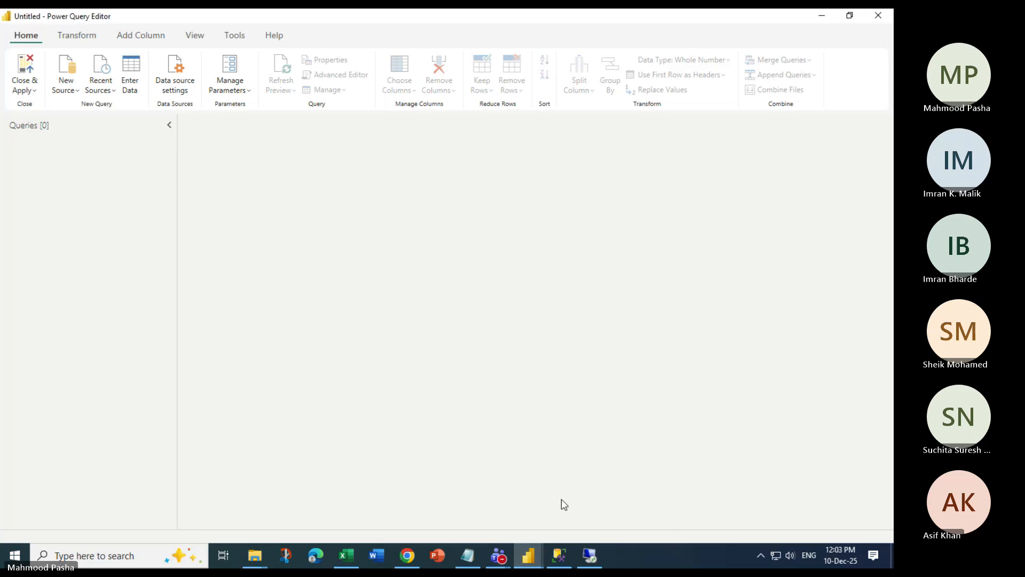
left_click(52, 64)
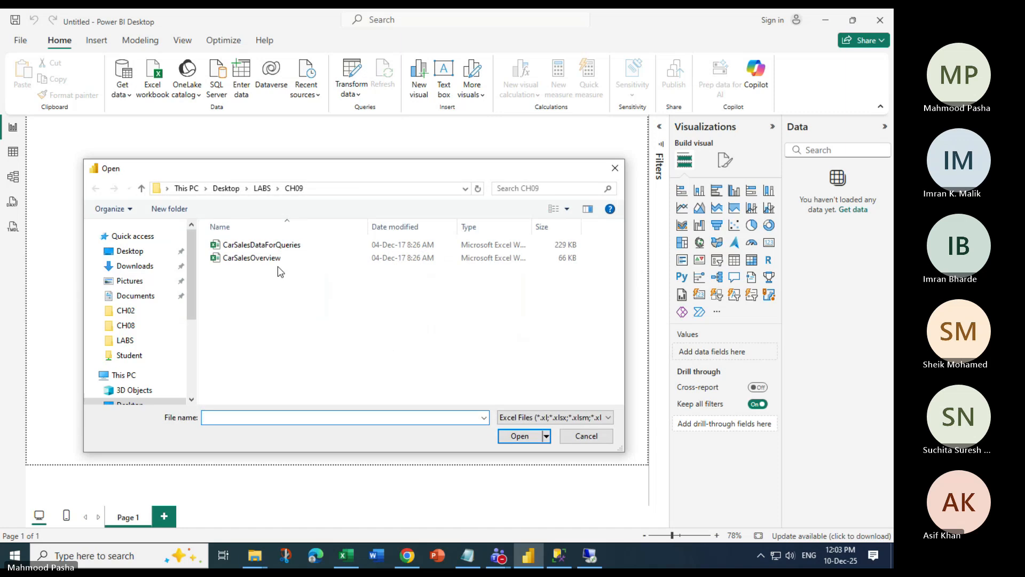
left_click(263, 246)
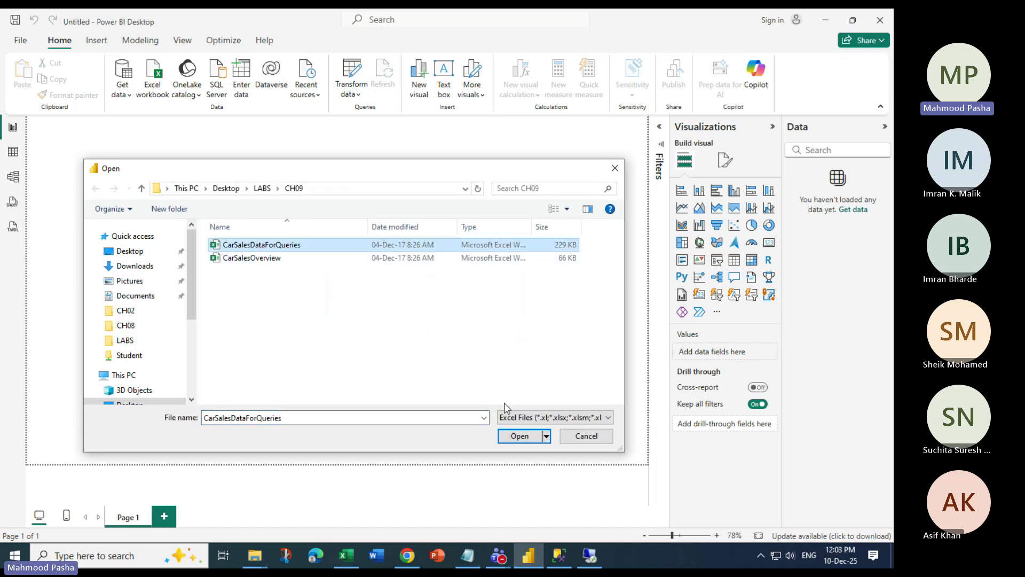
left_click(507, 436)
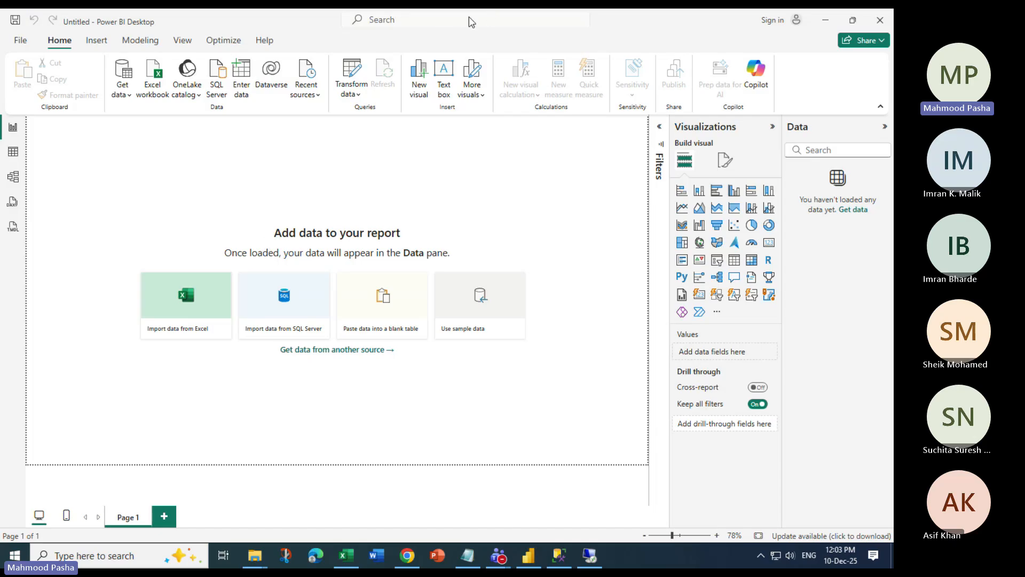
Check the online meeting's extra options, then return to the Navigator table list
mouse_move(498, 555)
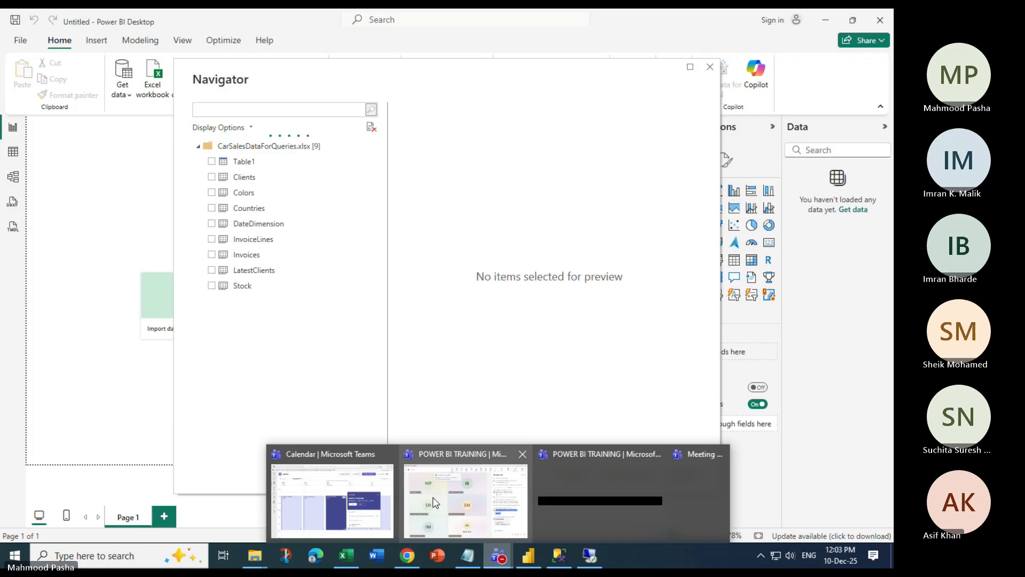
left_click(435, 503)
left_click(662, 80)
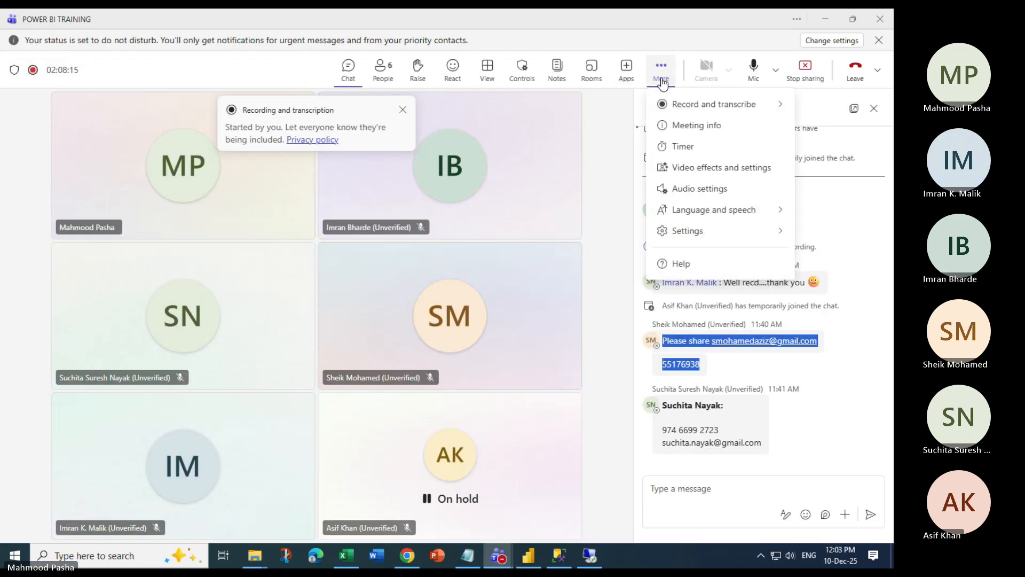
mouse_move(778, 103)
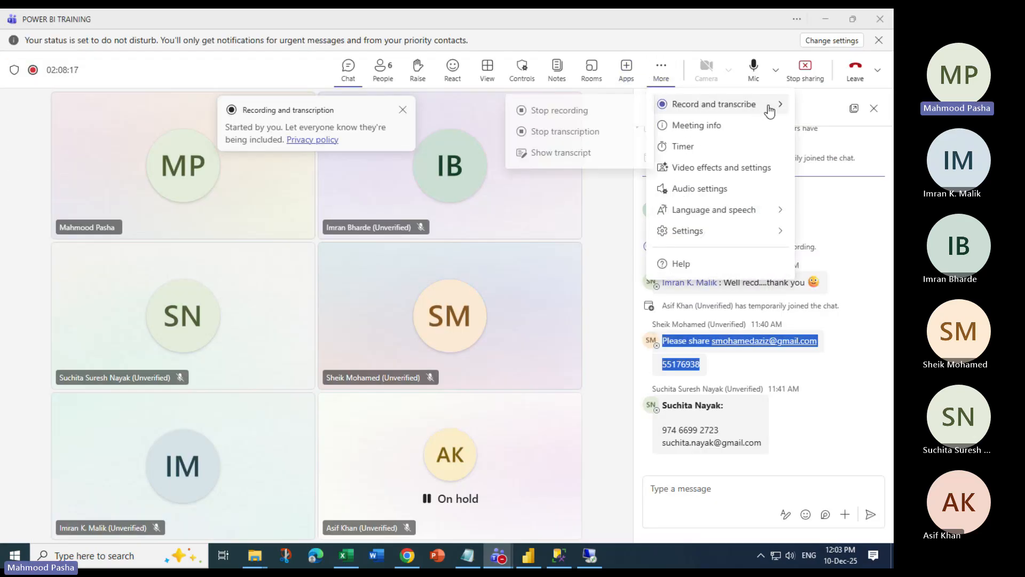
left_click(825, 20)
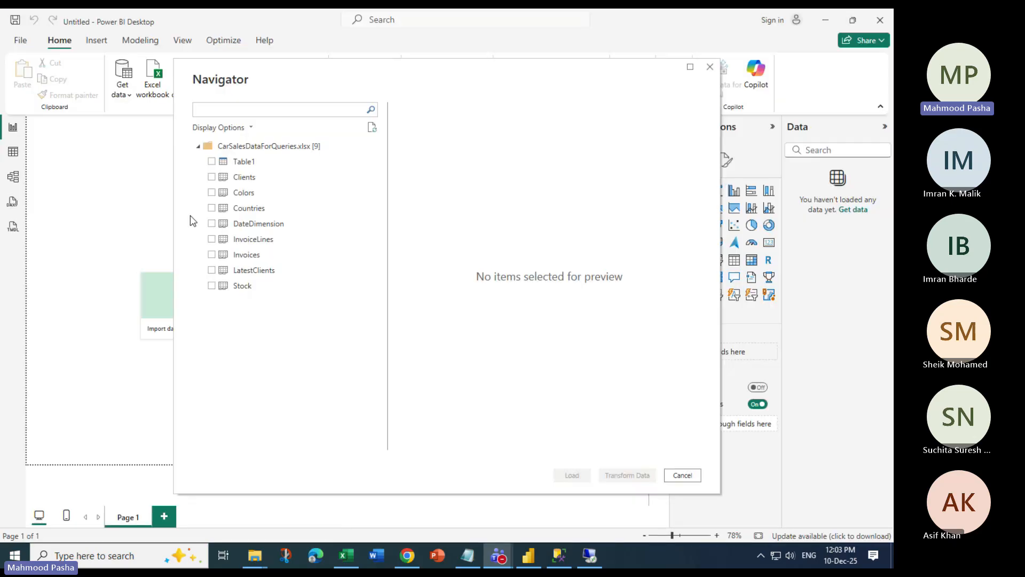
Tick Clients, Colors, Countries, DateDimension, InvoiceLines, LatestClients and Stock, then choose Transform Data
left_click(211, 177)
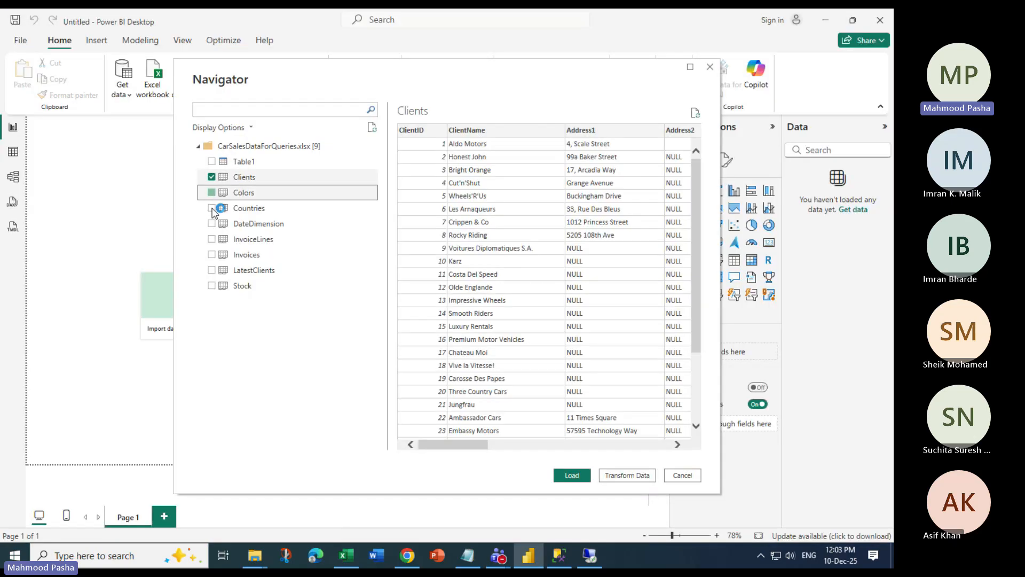
left_click(211, 208)
left_click(212, 223)
left_click(213, 239)
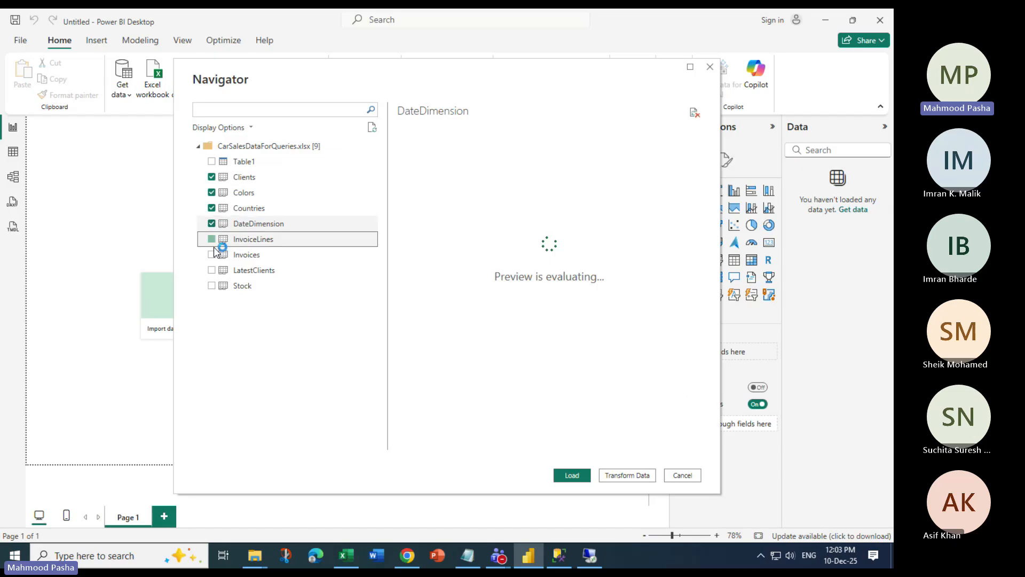
left_click(212, 255)
left_click(212, 270)
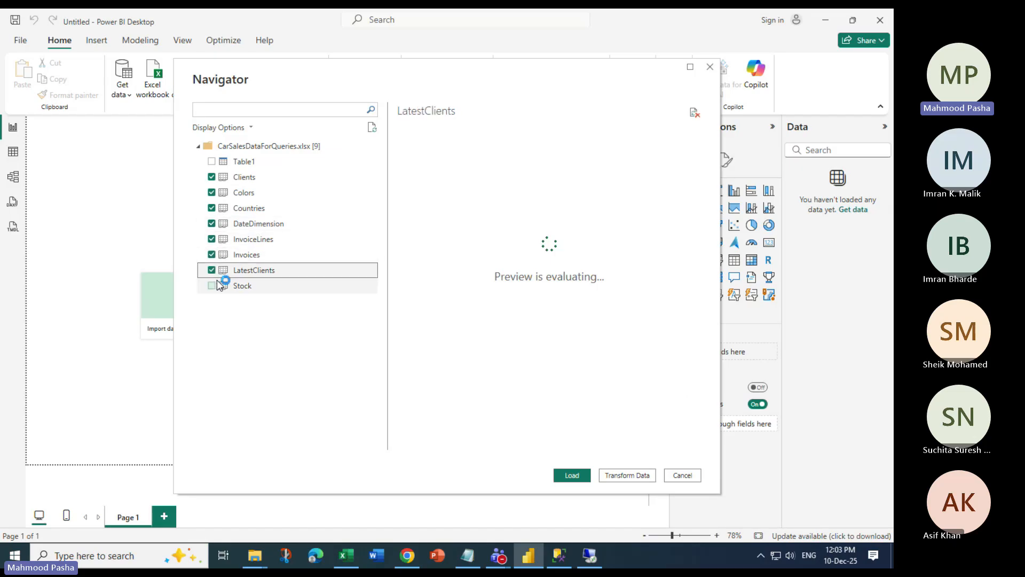
left_click(212, 286)
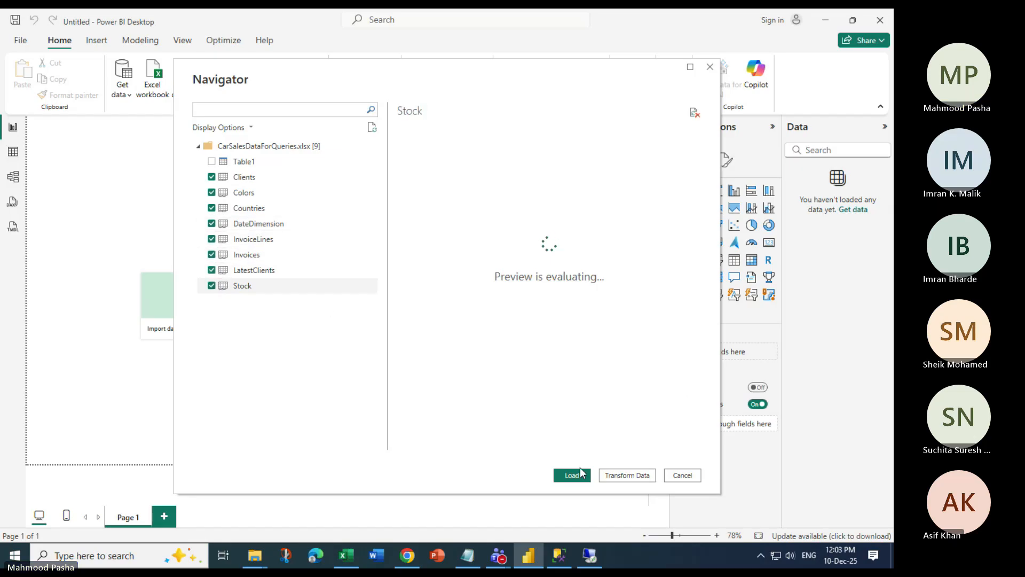
left_click(623, 477)
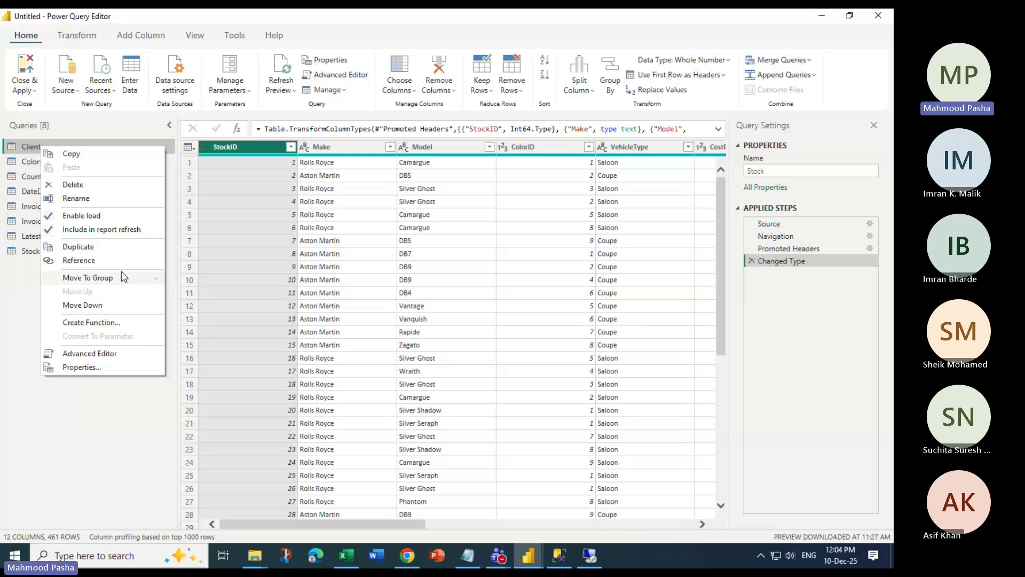
Cancel Create Function on Clients and untick Enable load for the LatestClients query
left_click(100, 322)
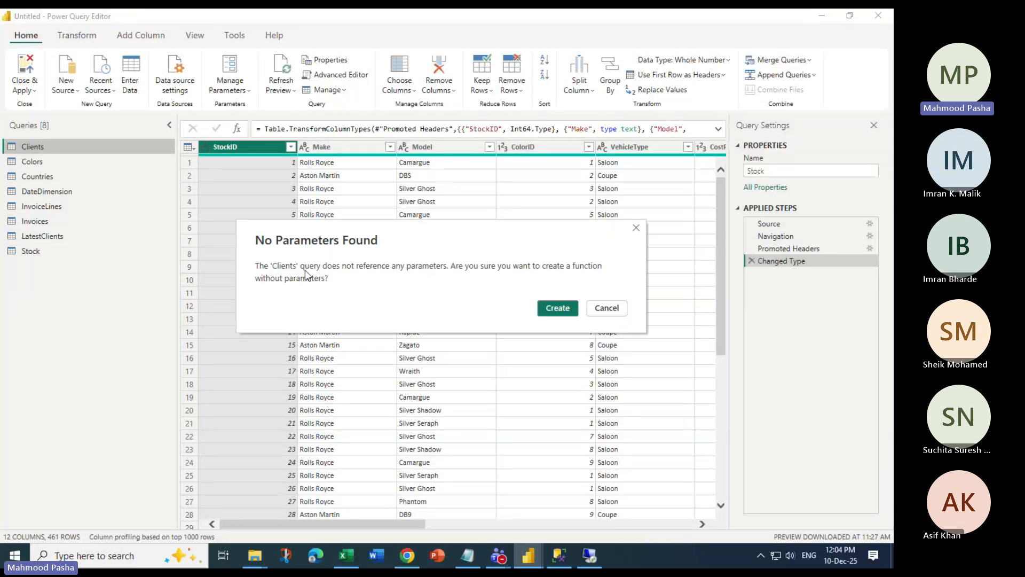
left_click(607, 308)
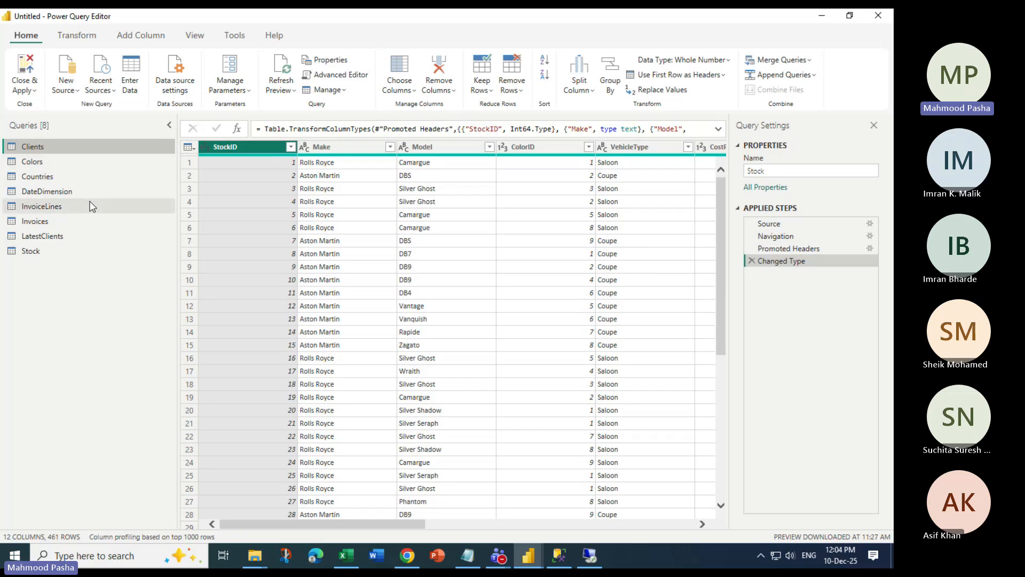
right_click(50, 238)
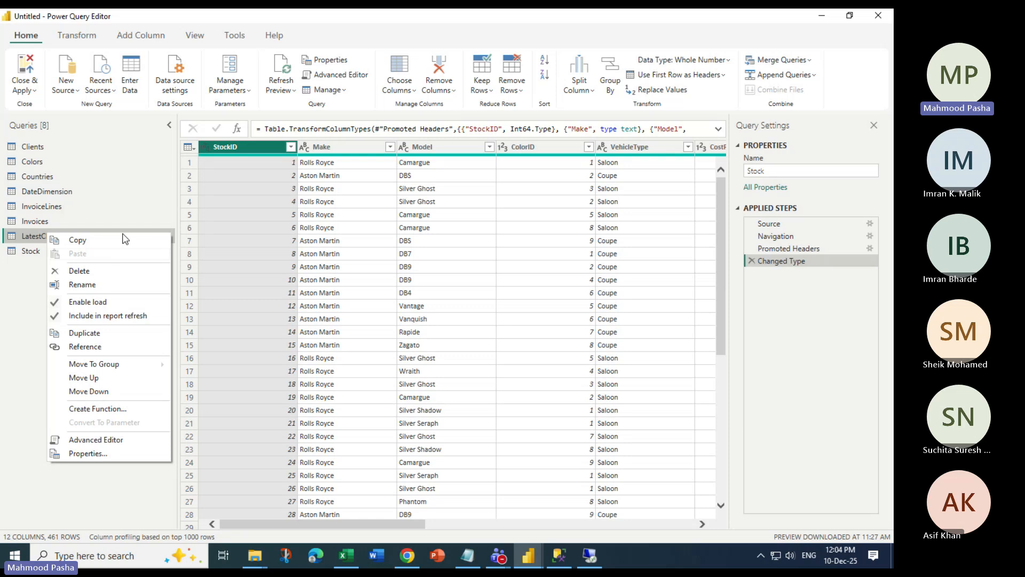
left_click(50, 241)
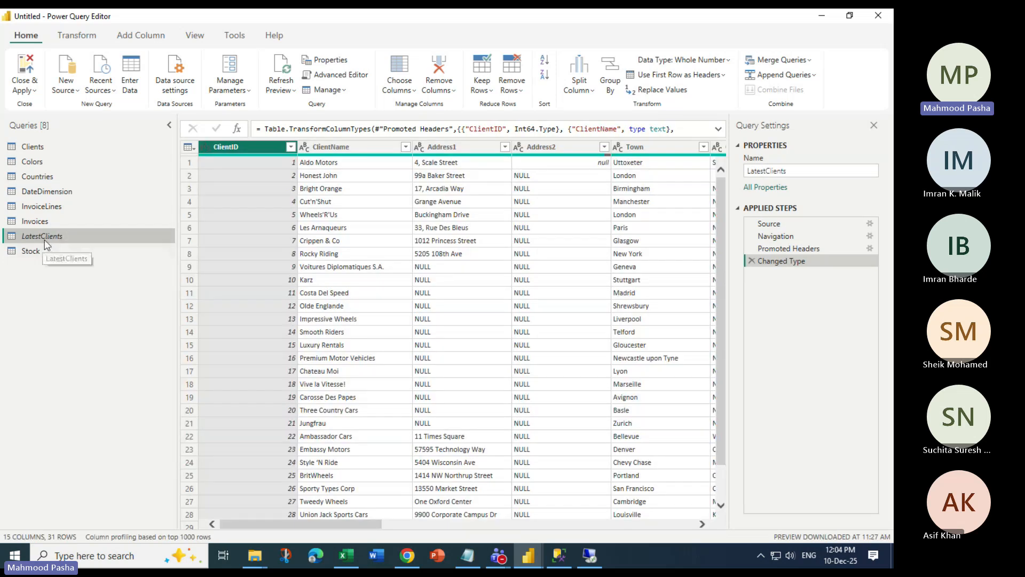
right_click(45, 243)
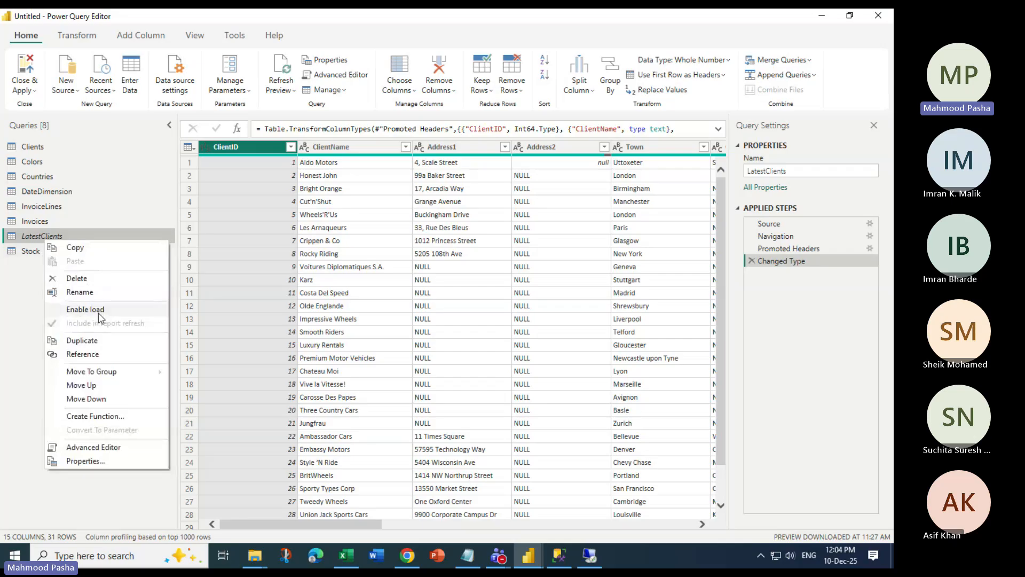
left_click(14, 279)
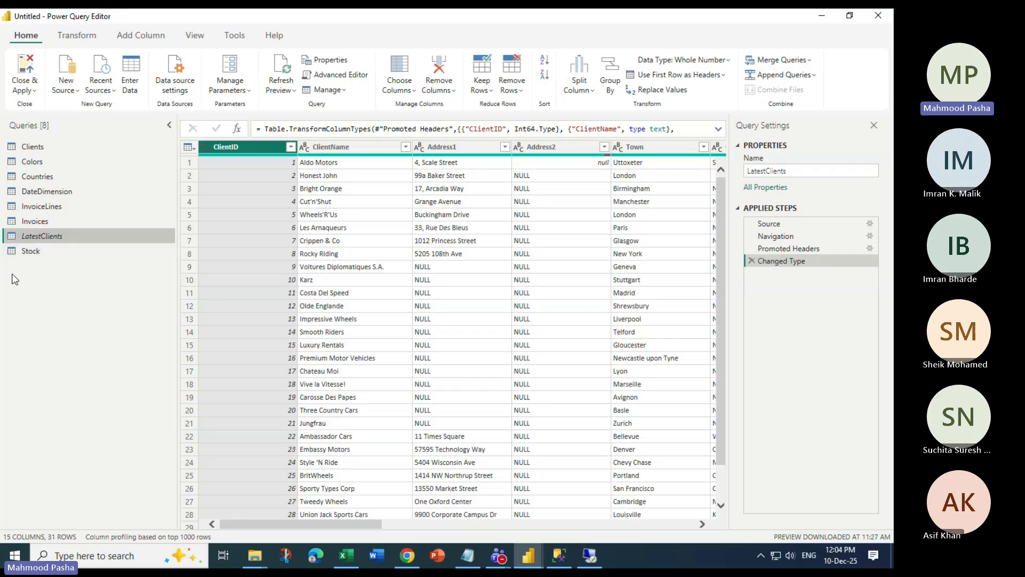
Close & Apply the queries, then reopen the Power Query Editor maximized
left_click(23, 91)
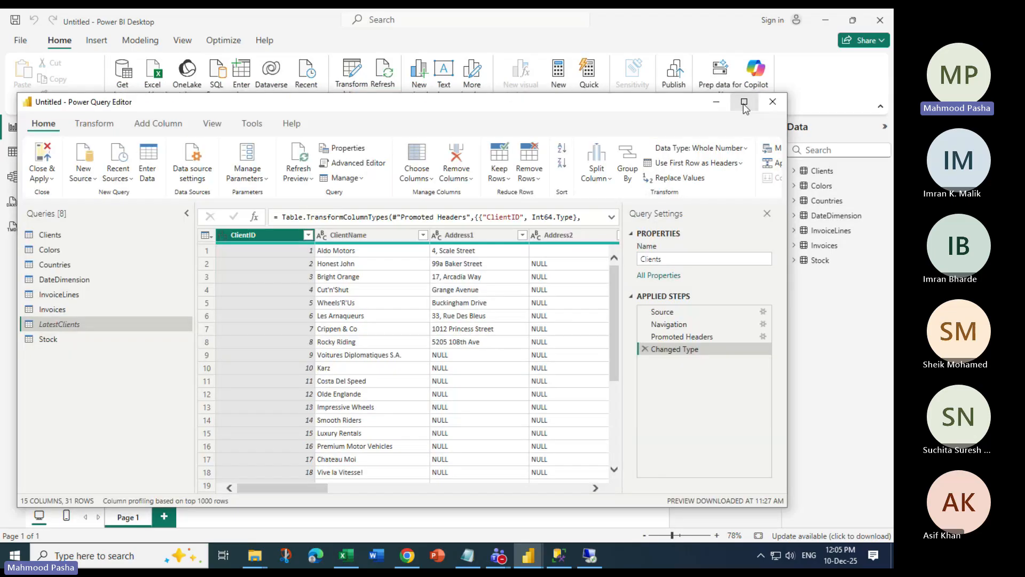
left_click(743, 102)
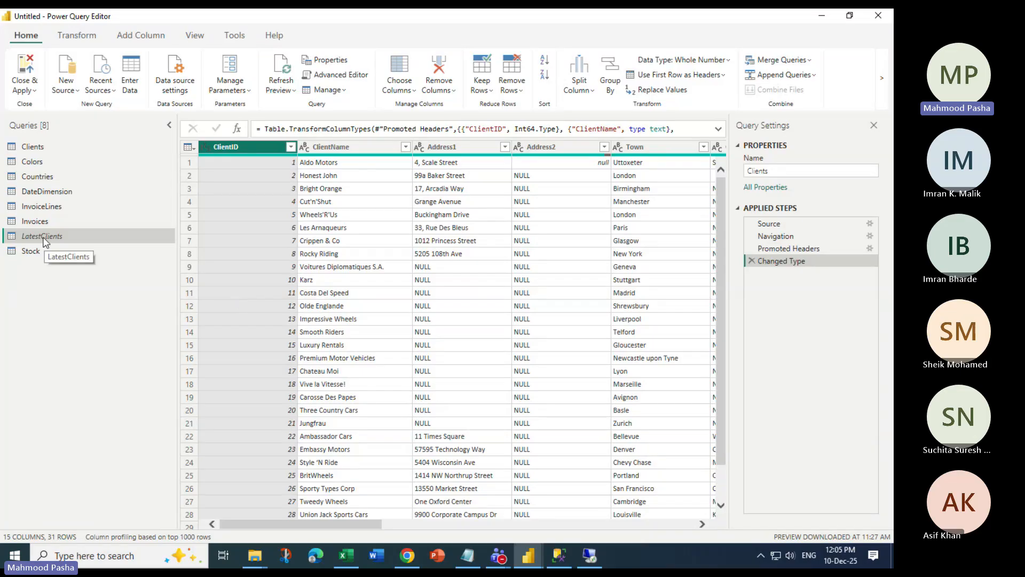
Select both the ClientID and ClientName columns of Clients and view their column actions
left_click_drag(375, 524, 441, 507)
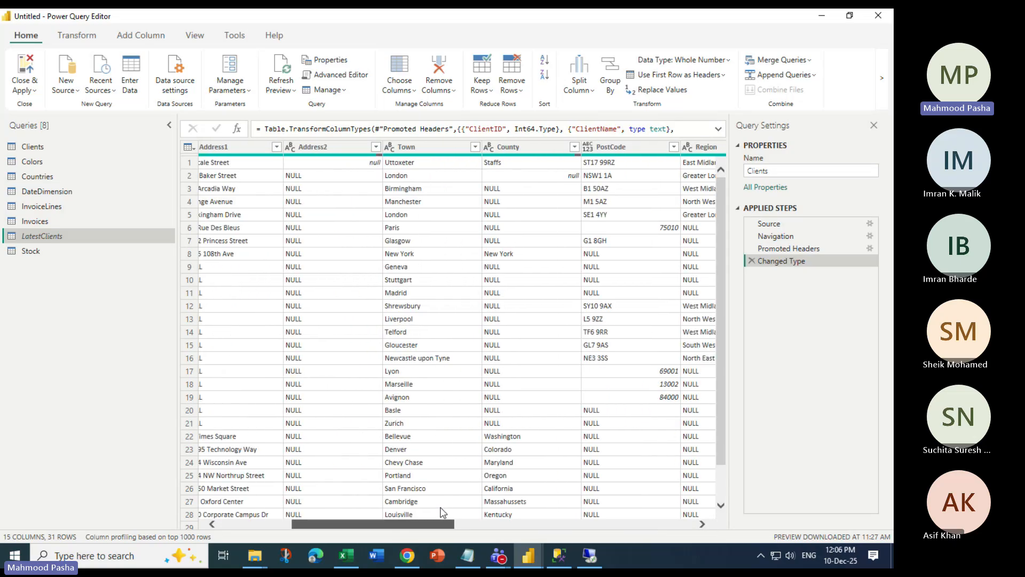
left_click_drag(440, 511, 368, 511)
left_click(354, 145)
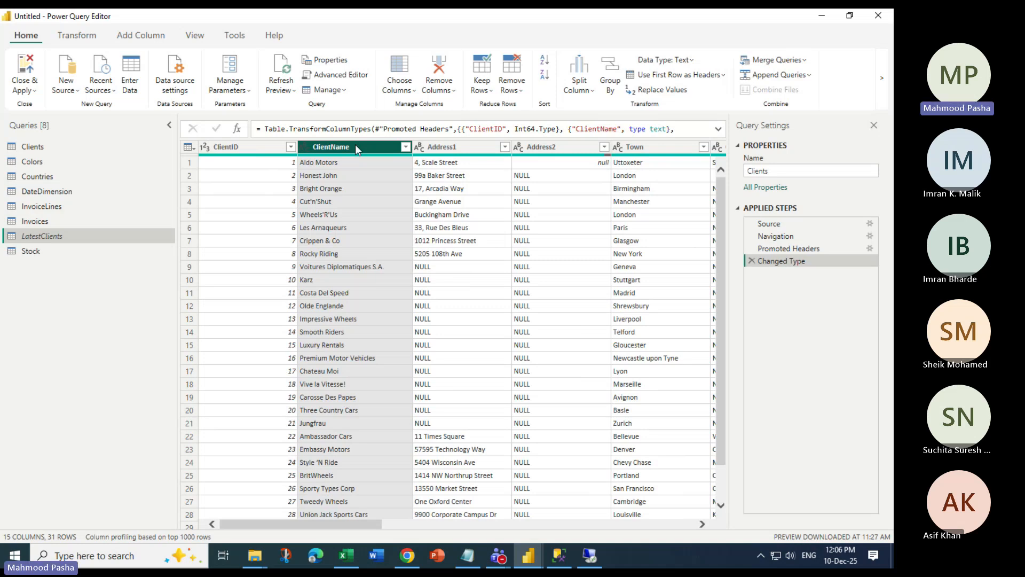
key("Left")
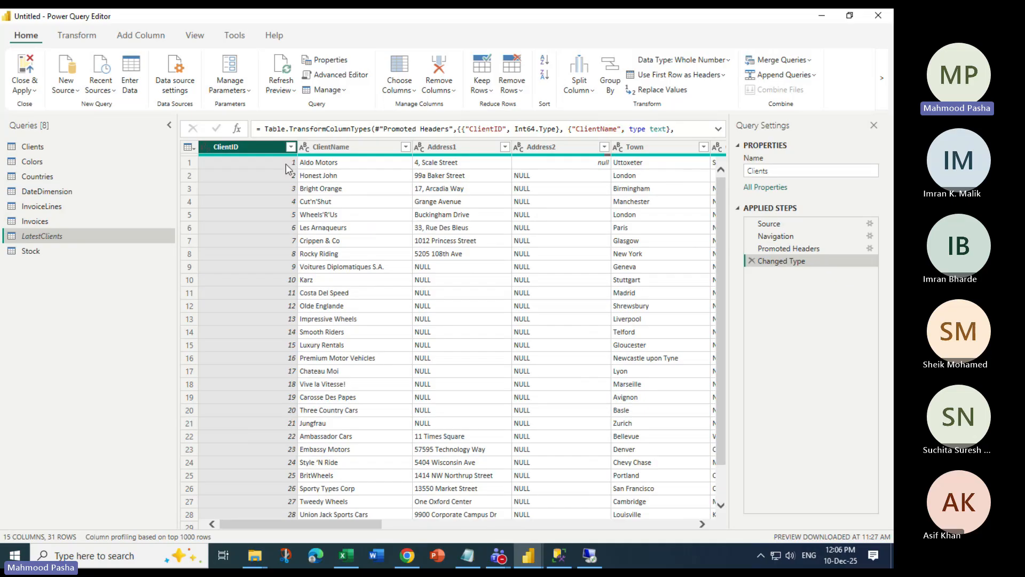
left_click(331, 153, "ctrl")
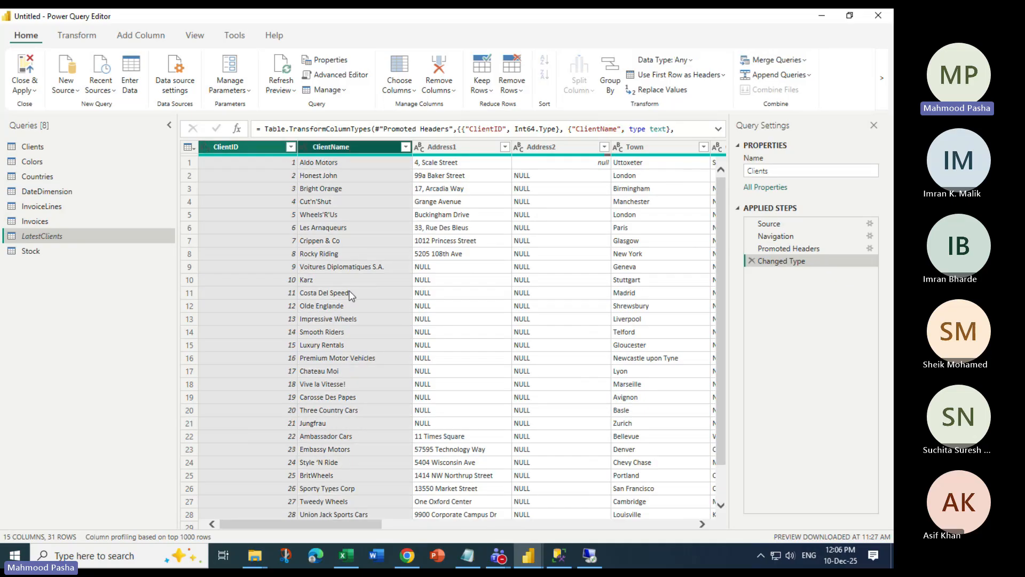
right_click(331, 152)
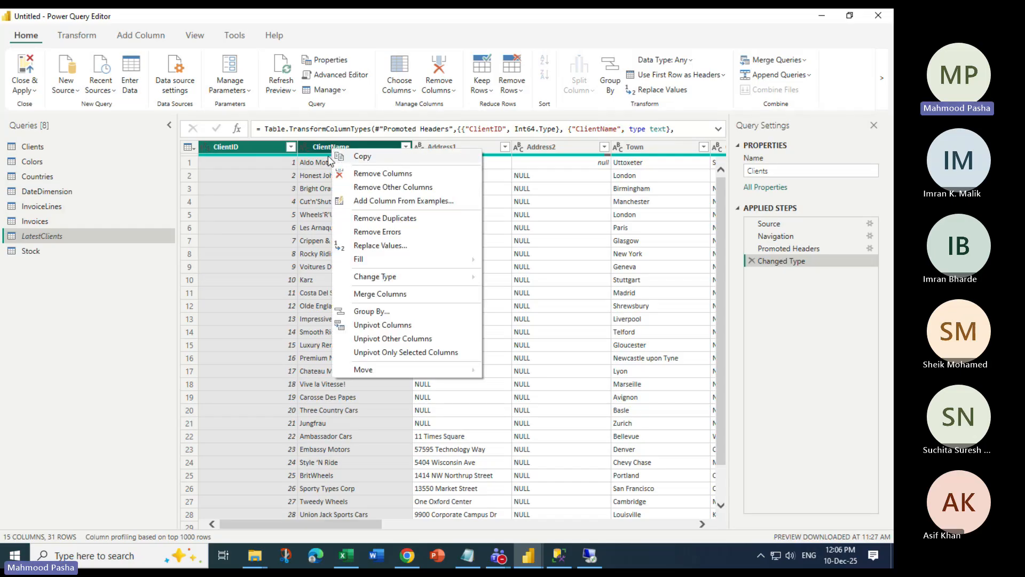
mouse_move(389, 369)
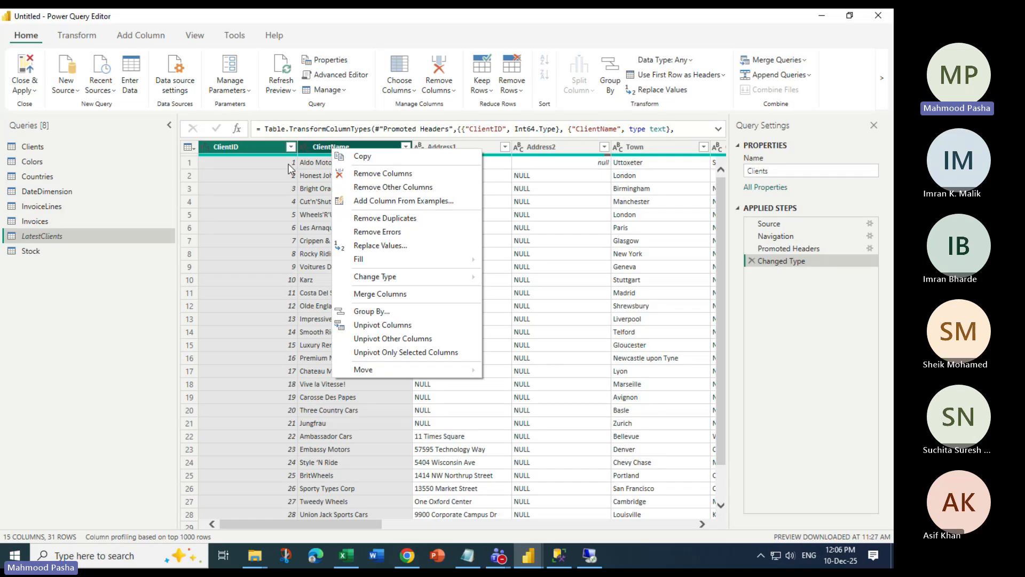
Narrow the selection to ClientName alone and open its column context menu
left_click(324, 151)
right_click(324, 149)
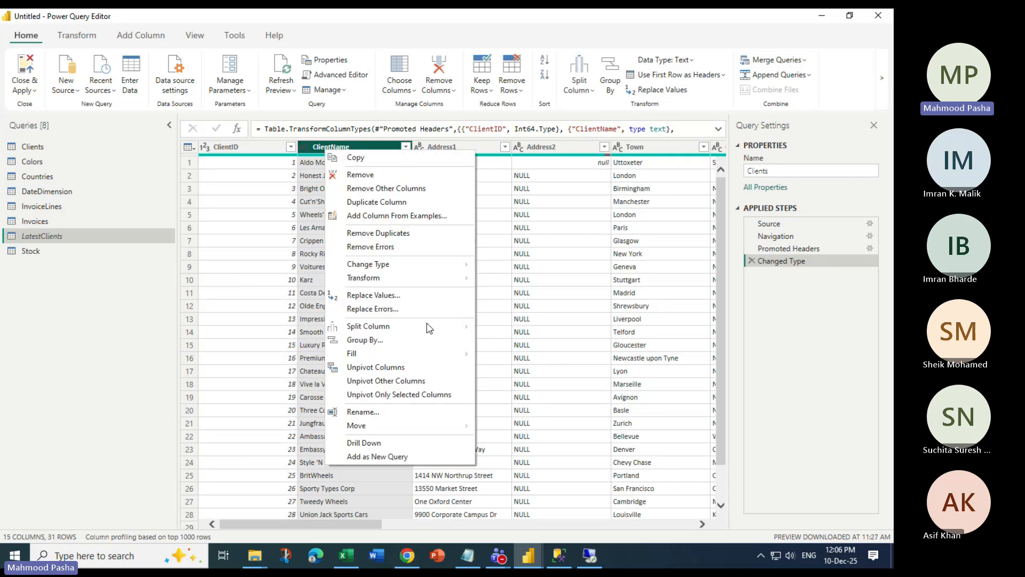
left_click(262, 156)
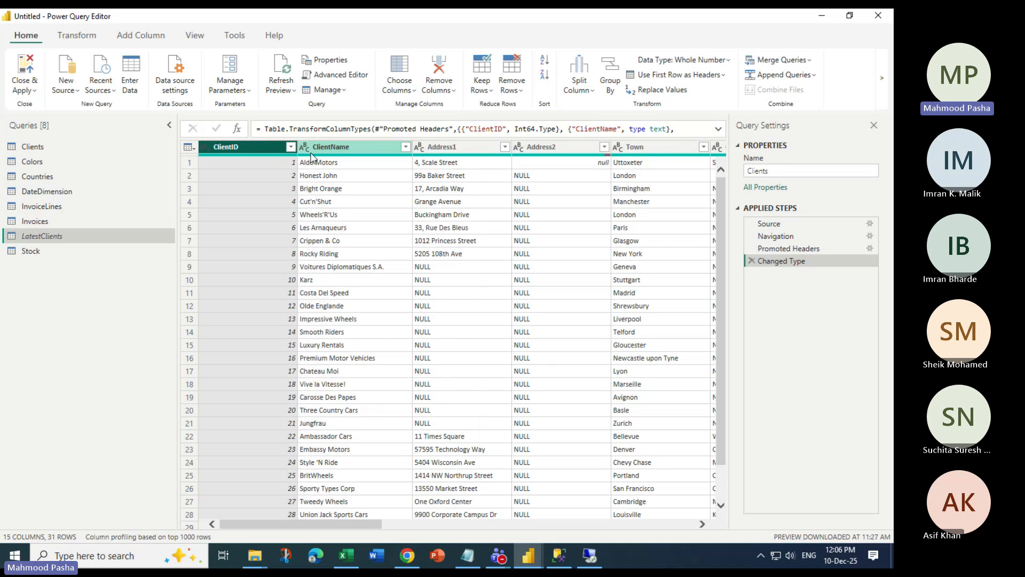
right_click(331, 150)
left_click(268, 155)
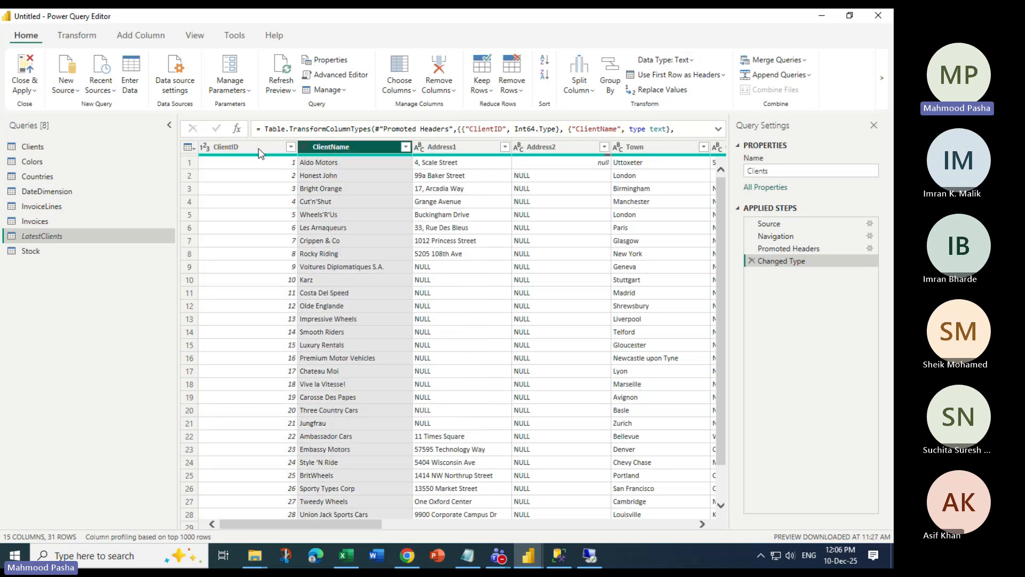
left_click(267, 150, "ctrl")
right_click(330, 148)
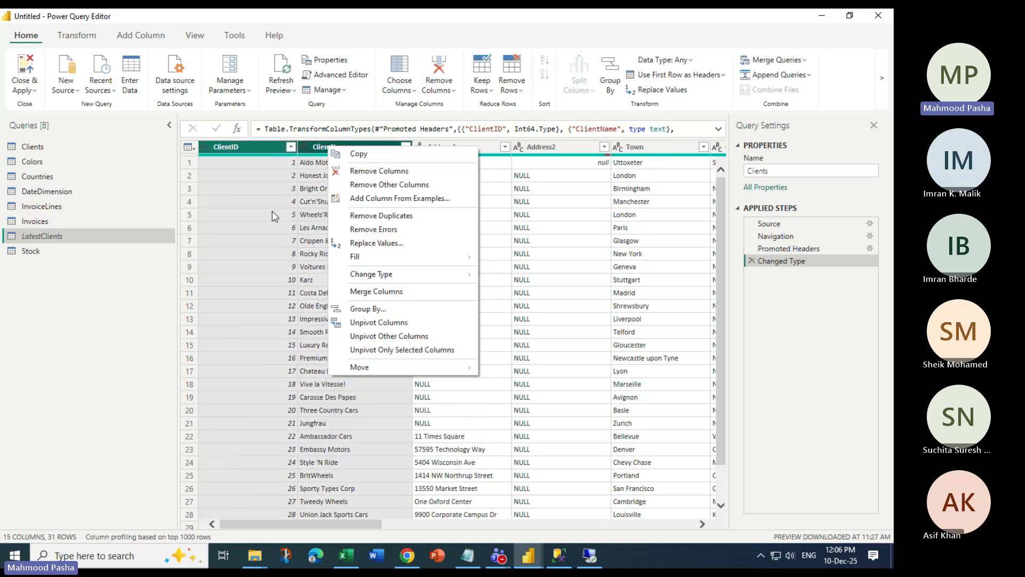
left_click(266, 149)
right_click(351, 145)
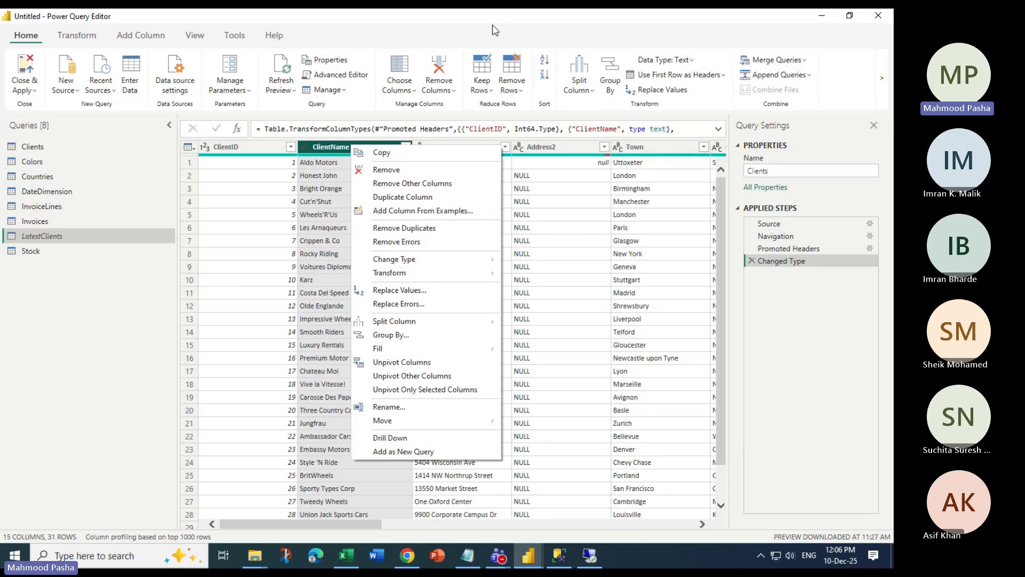
left_click(411, 25)
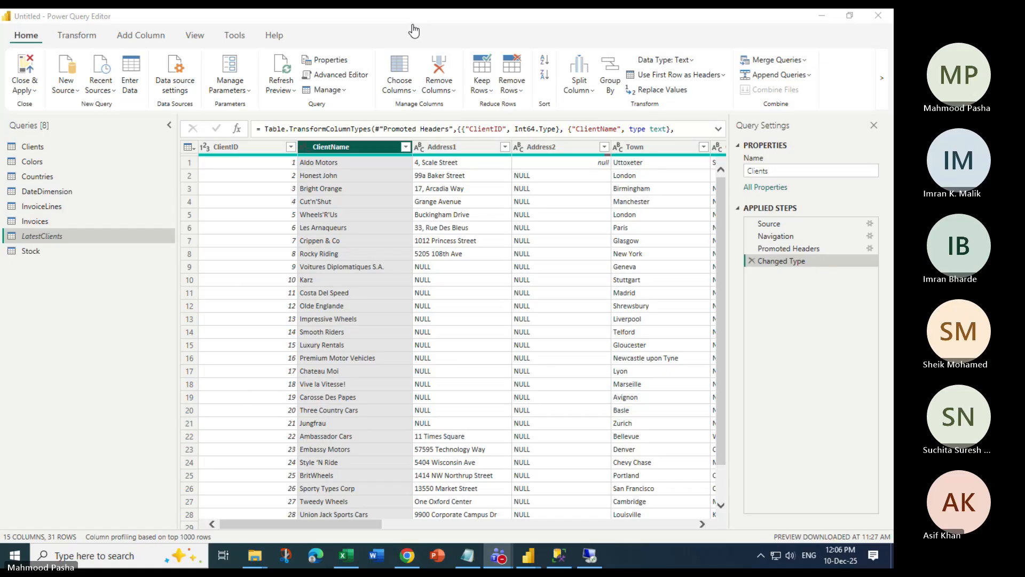
right_click(343, 150)
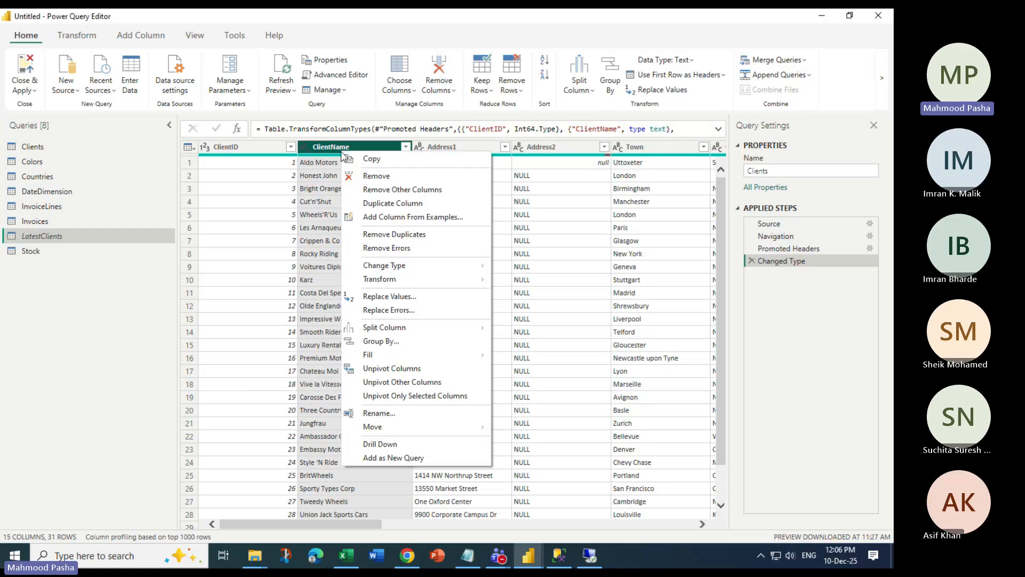
Add ClientName as a new query, convert it to a table, then drill Column1 back to a list
left_click(396, 460)
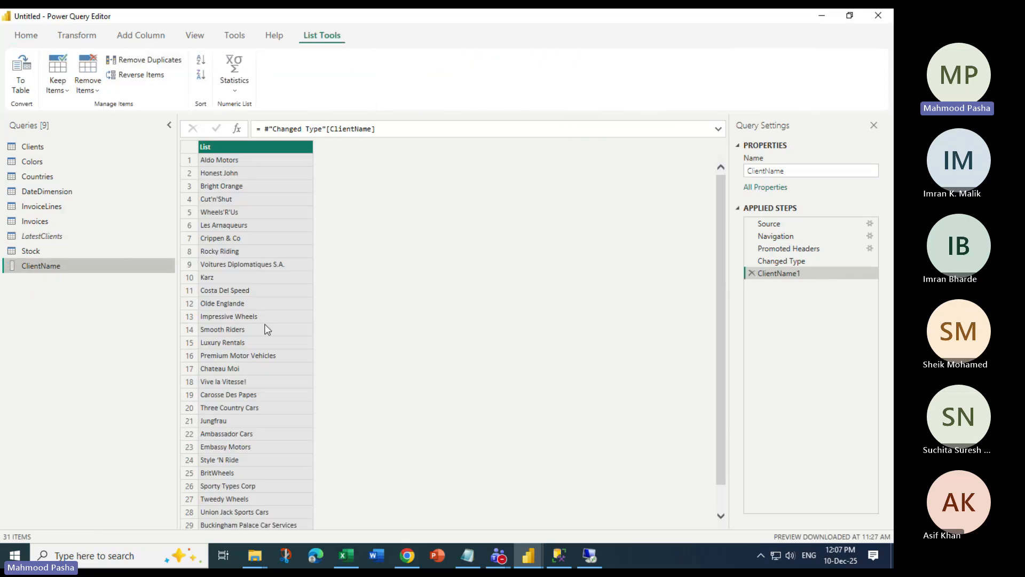
scroll(282, 452, "down", 1)
scroll(279, 448, "up", 1)
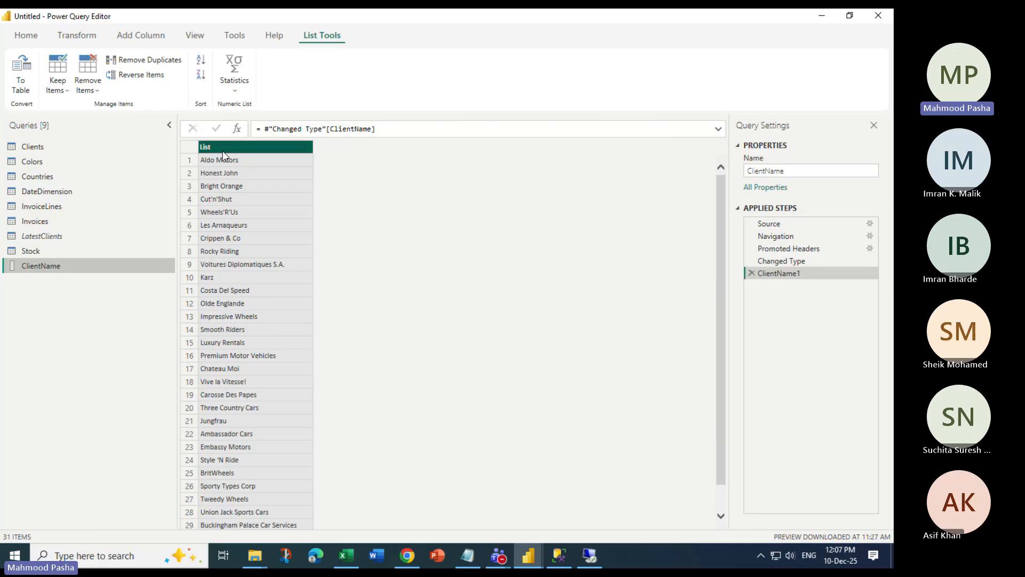
left_click(82, 37)
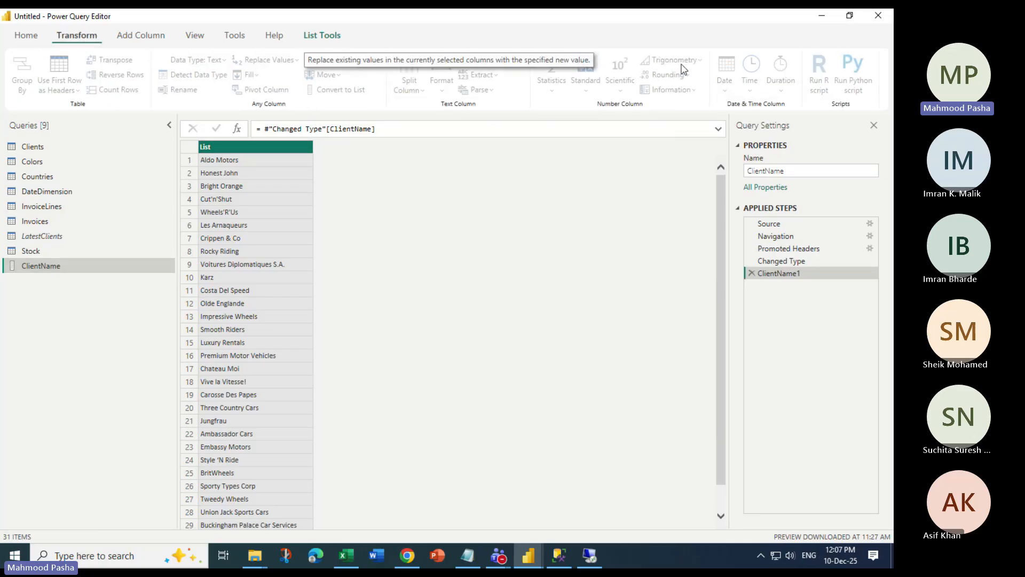
left_click(325, 35)
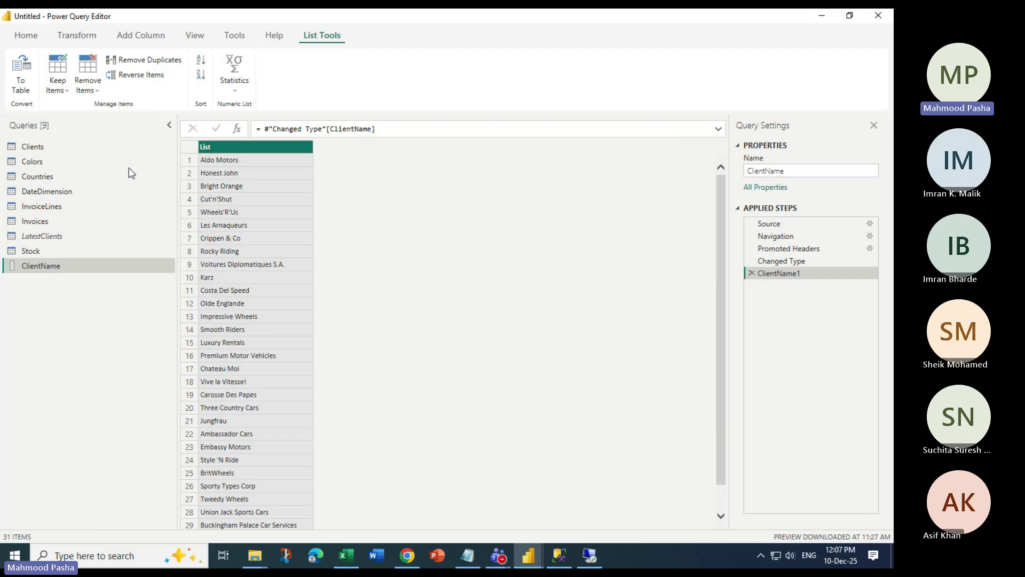
left_click(24, 64)
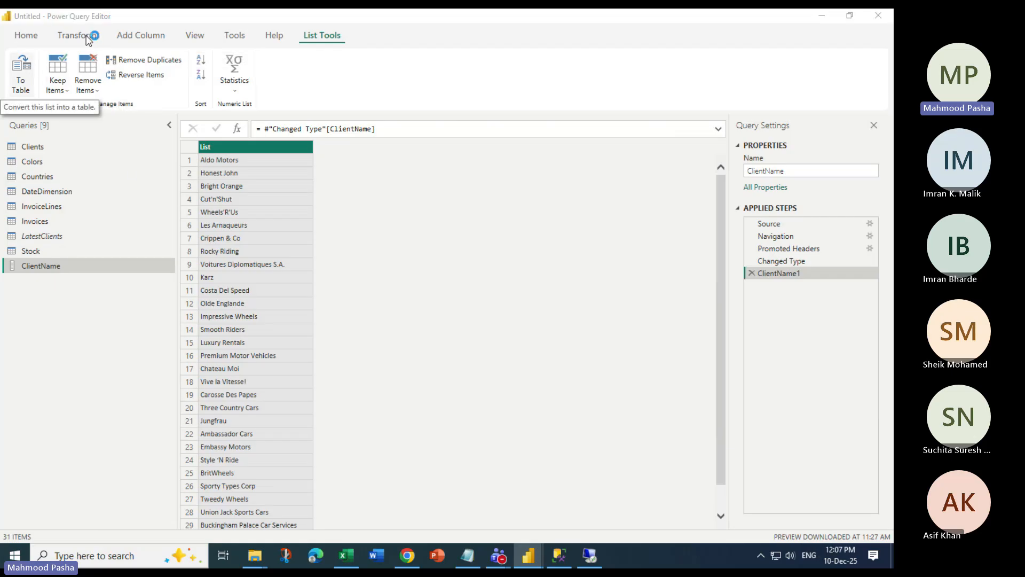
left_click(576, 337)
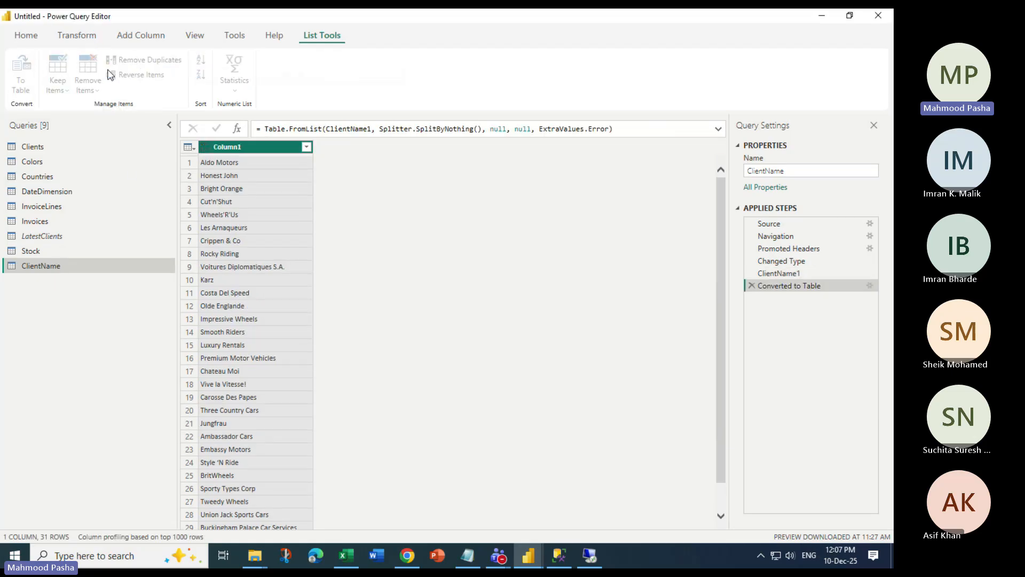
left_click(76, 35)
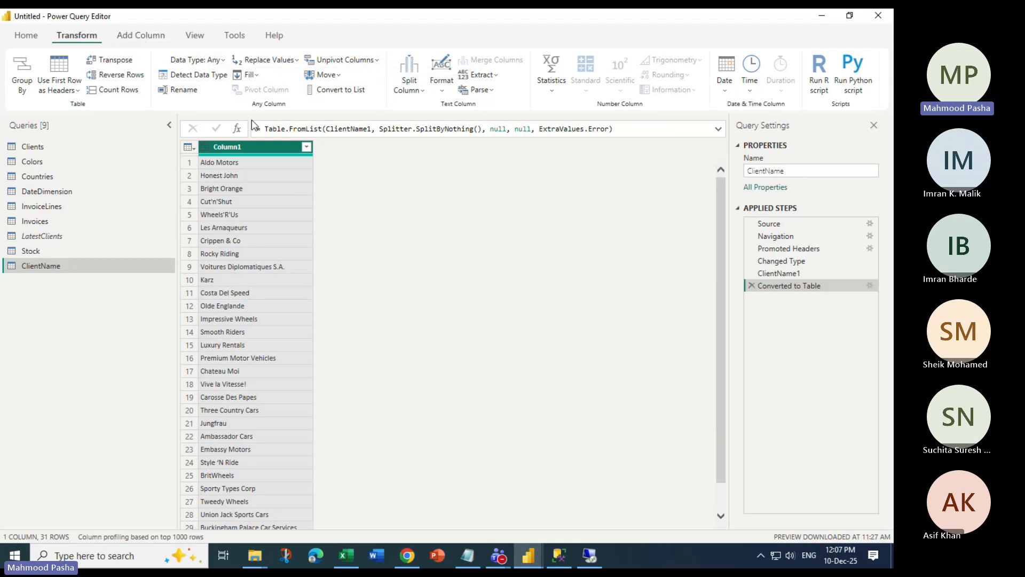
left_click(340, 89)
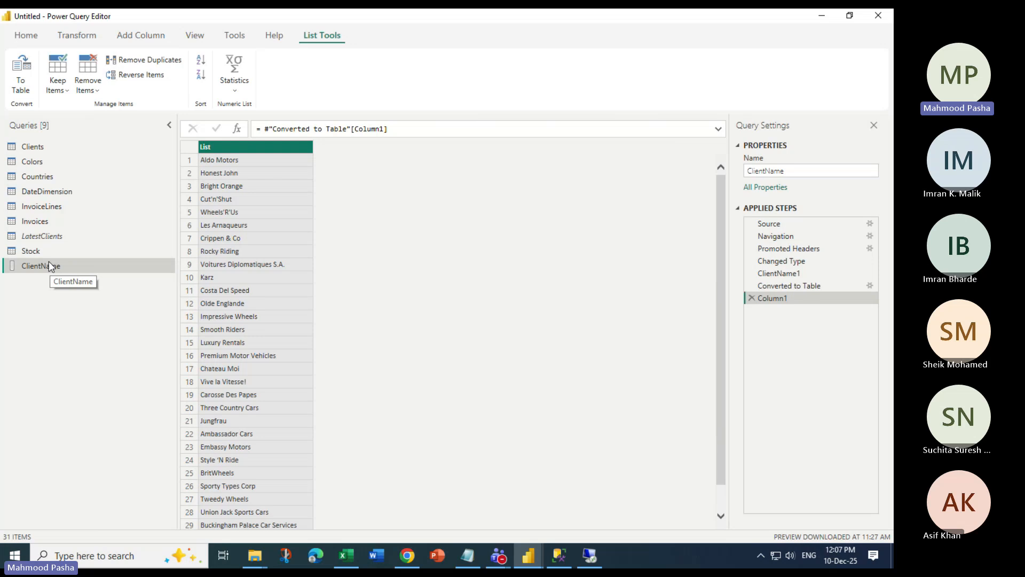
Disable loading of the Invoices query, accepting the possible data-loss warning
right_click(38, 222)
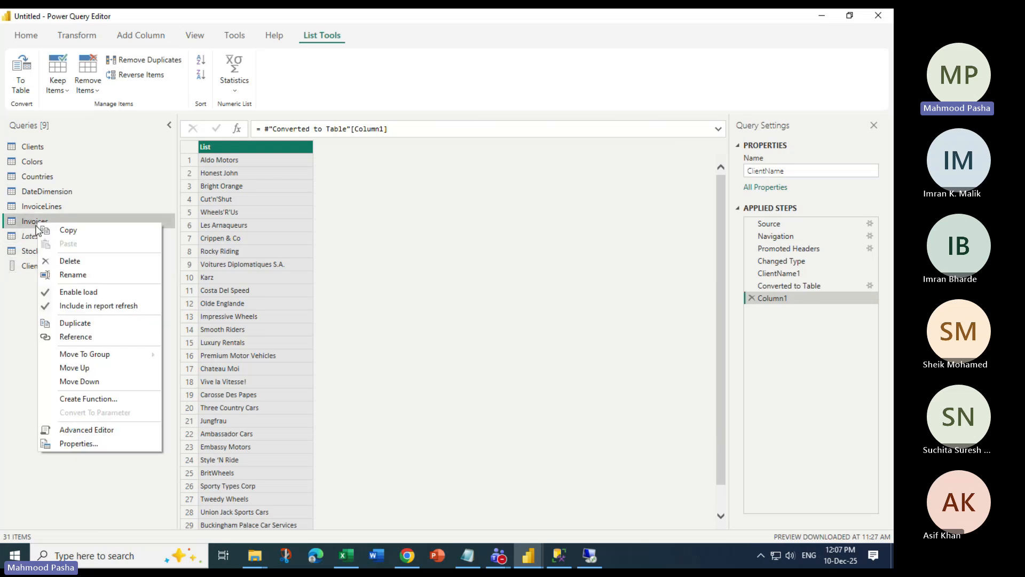
left_click(75, 297)
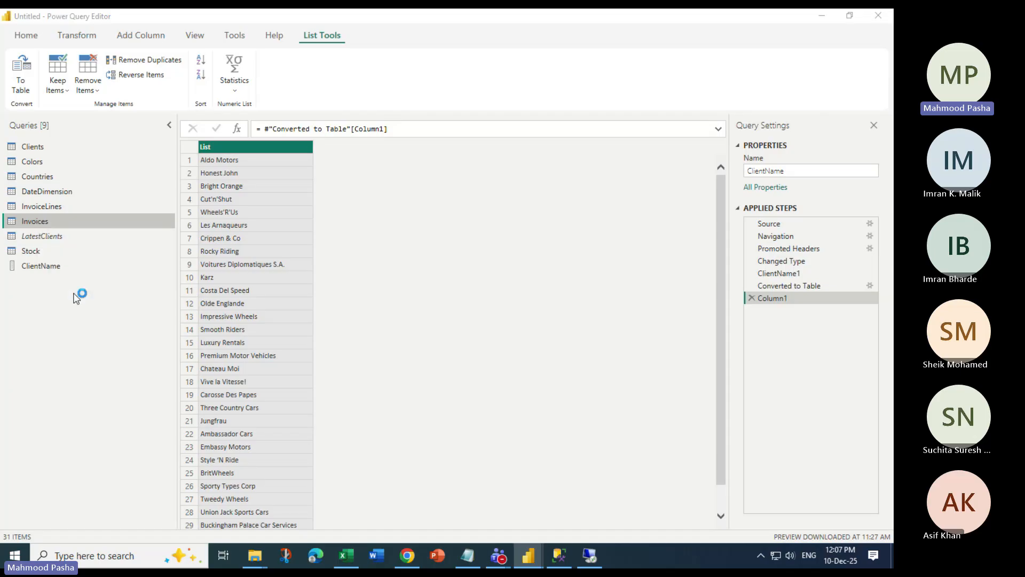
left_click(568, 308)
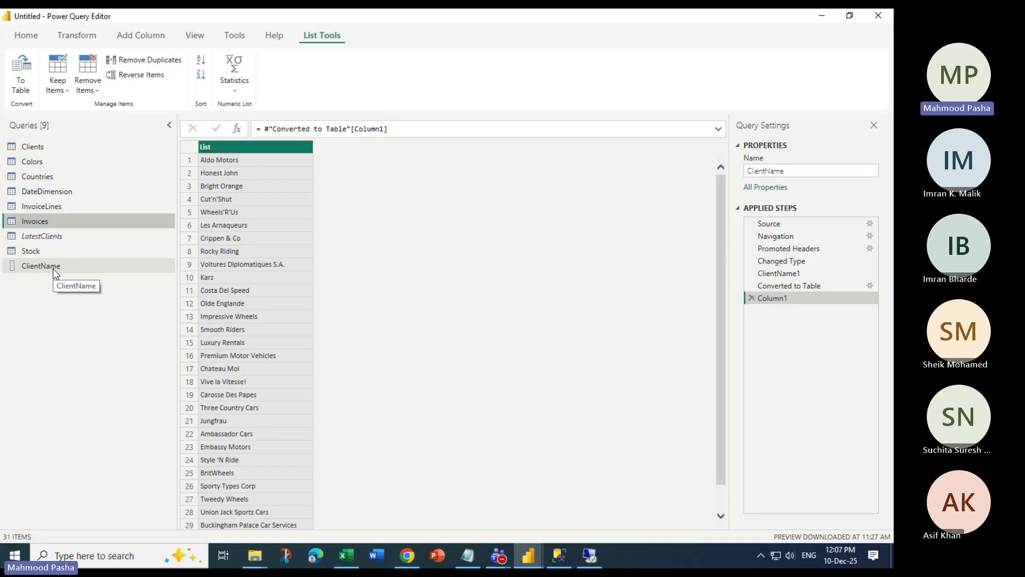
right_click(50, 209)
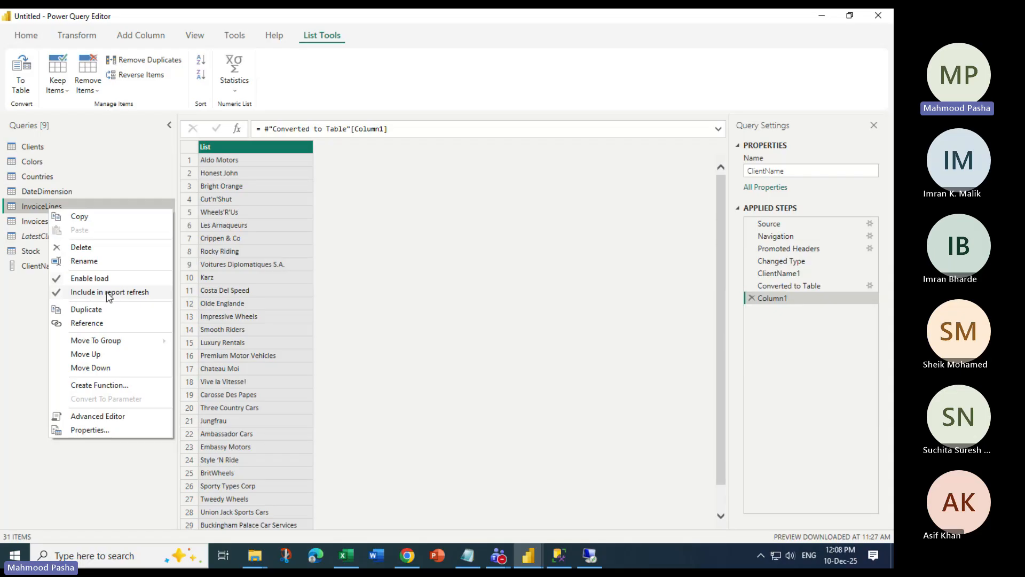
Preview the InvoiceLines table, leaving its query settings unchanged, and close the Power Query Editor
left_click(111, 295)
left_click(53, 206)
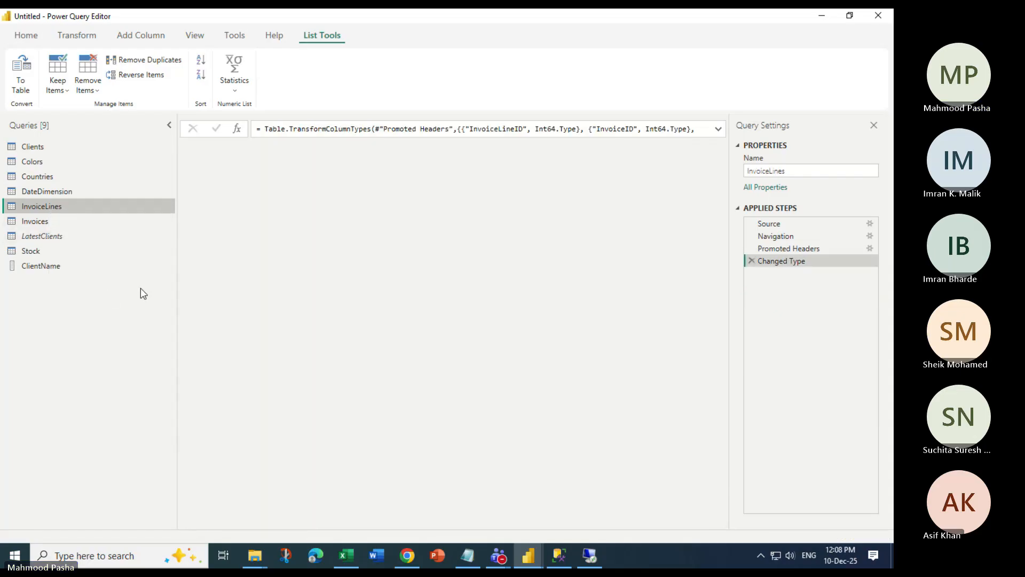
right_click(50, 207)
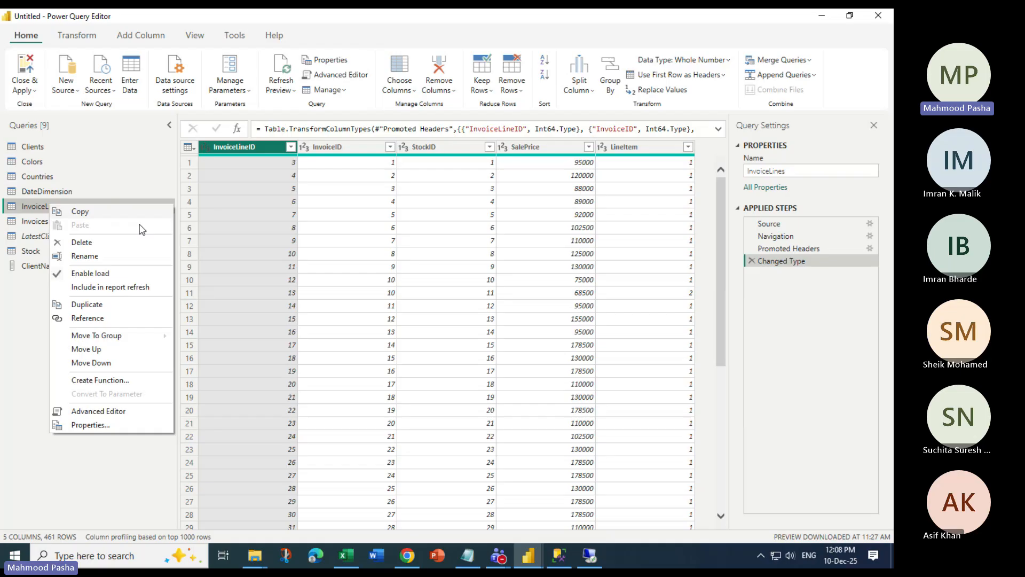
left_click(114, 289)
right_click(65, 212)
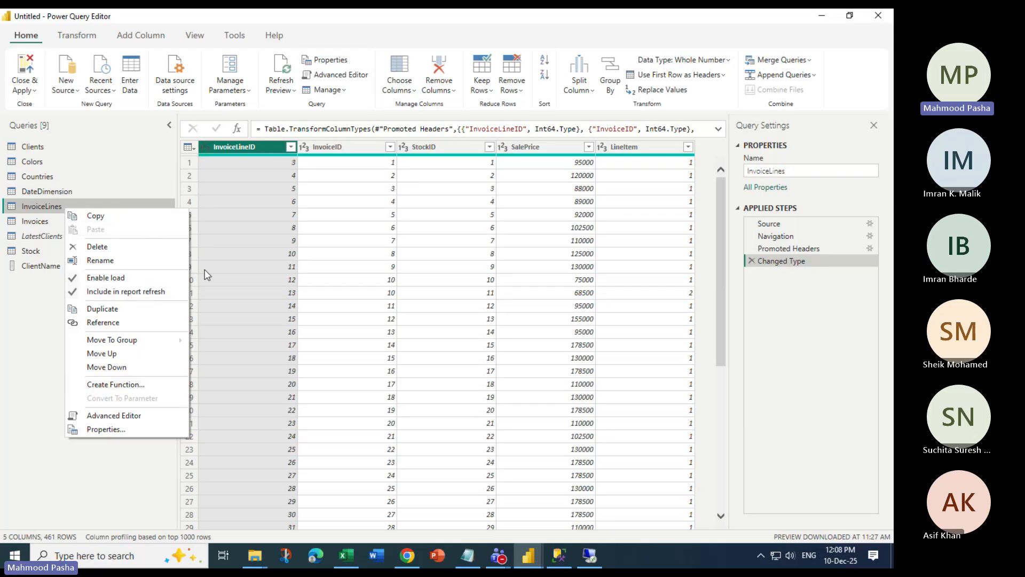
left_click(12, 315)
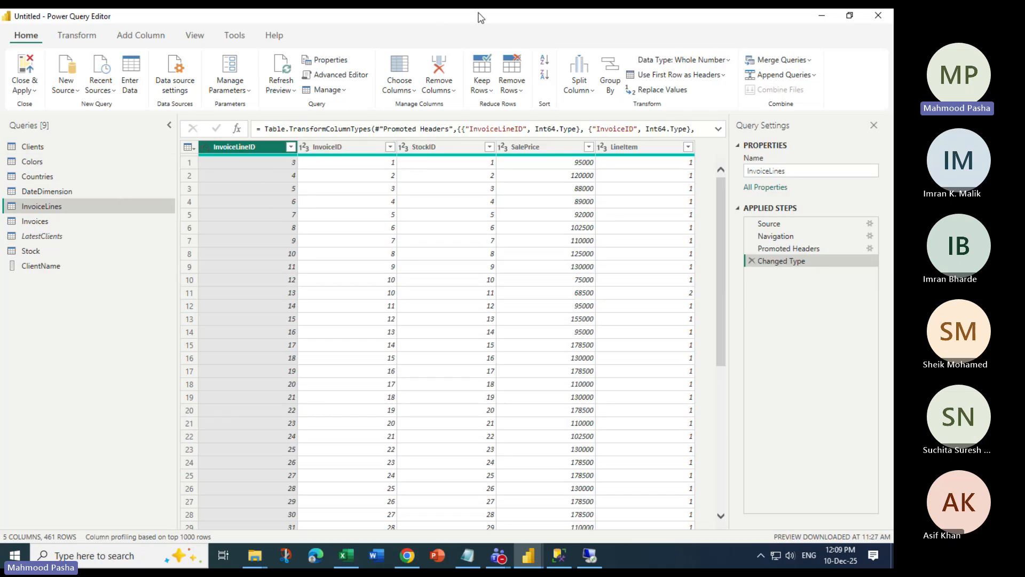
left_click(418, 28)
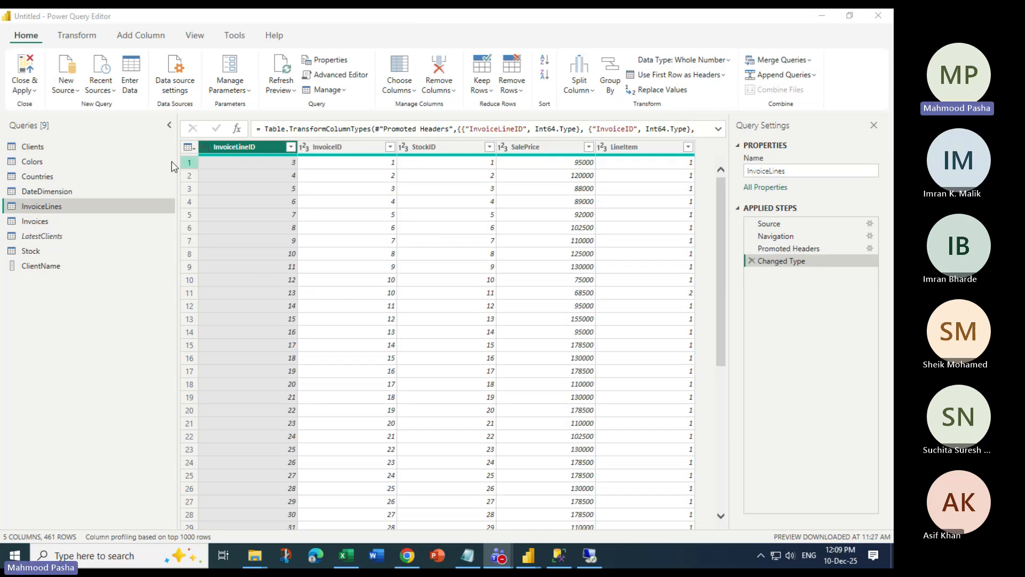
left_click(878, 14)
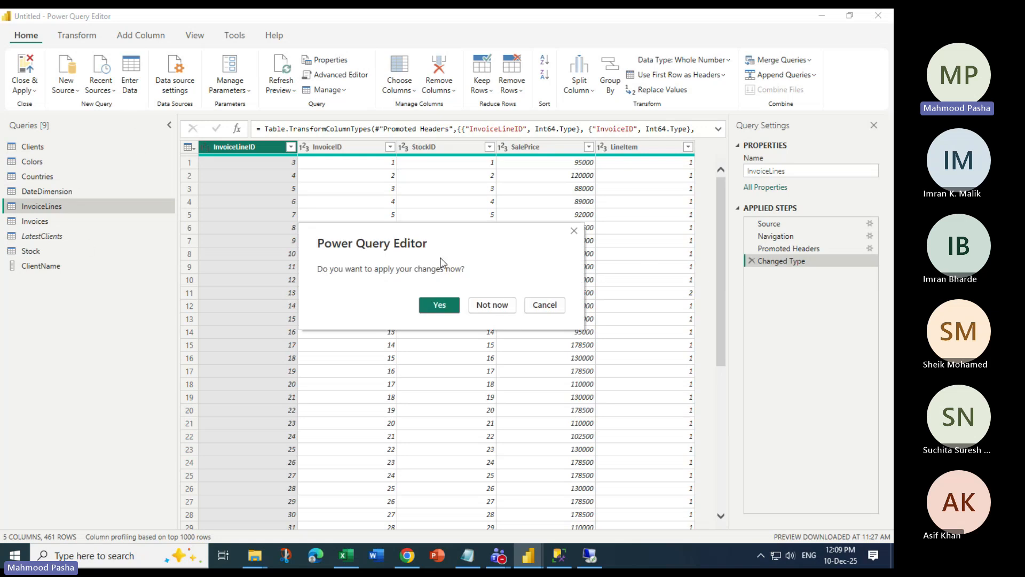
Discard the pending query changes, exit Power BI with Don't save, and relaunch Power BI Desktop
left_click(504, 309)
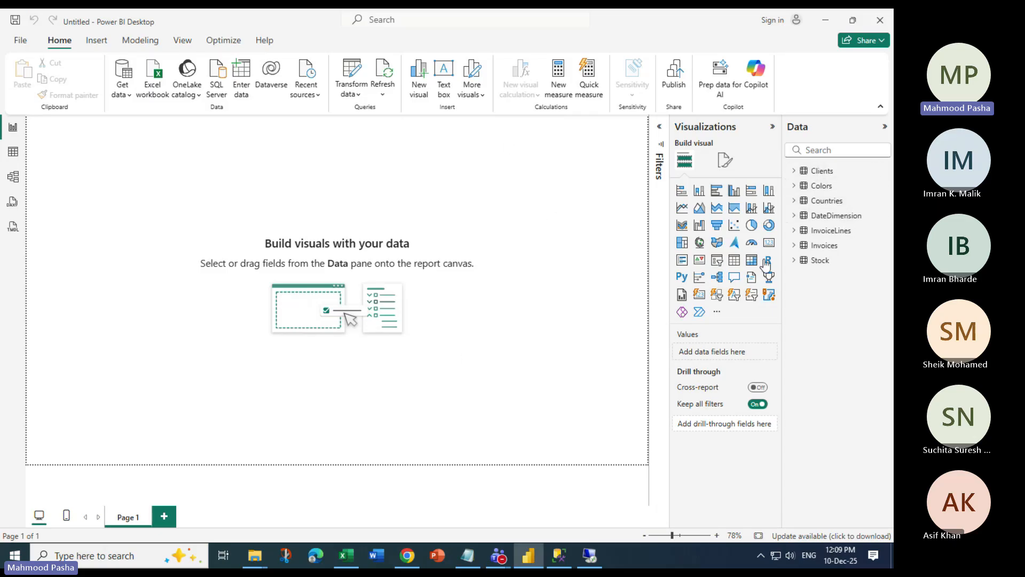
left_click(885, 170)
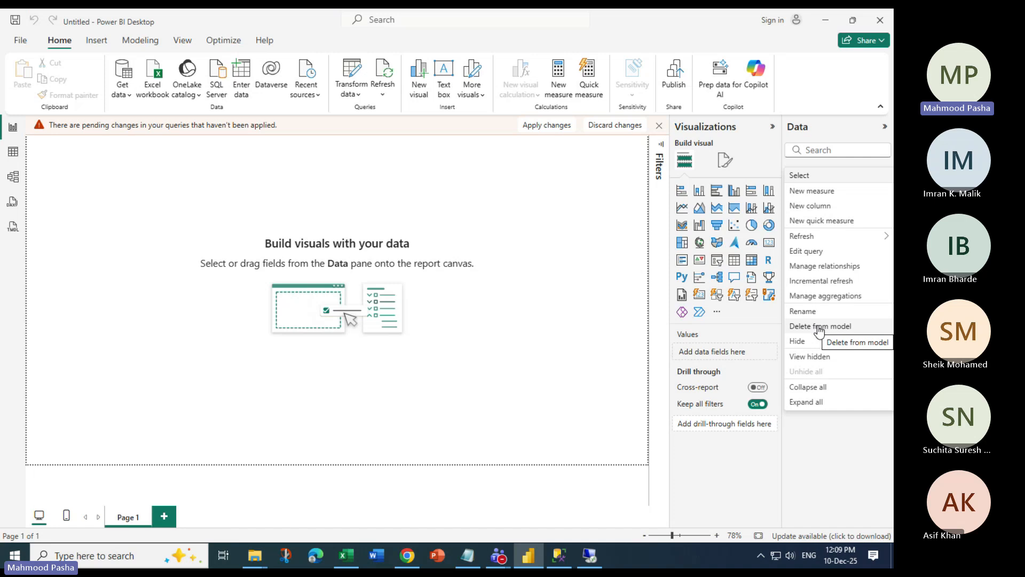
left_click(637, 143)
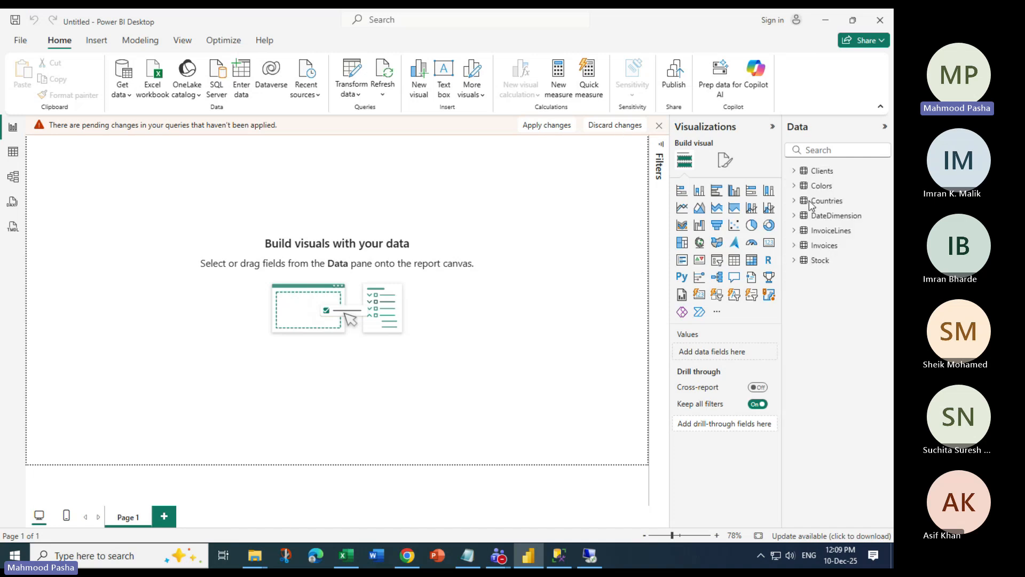
left_click(499, 318)
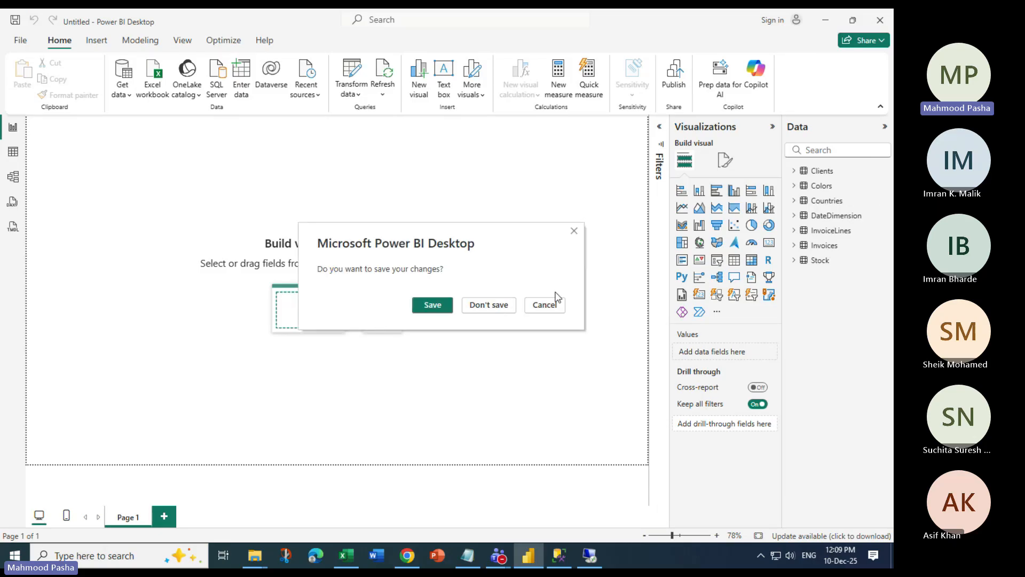
left_click(487, 305)
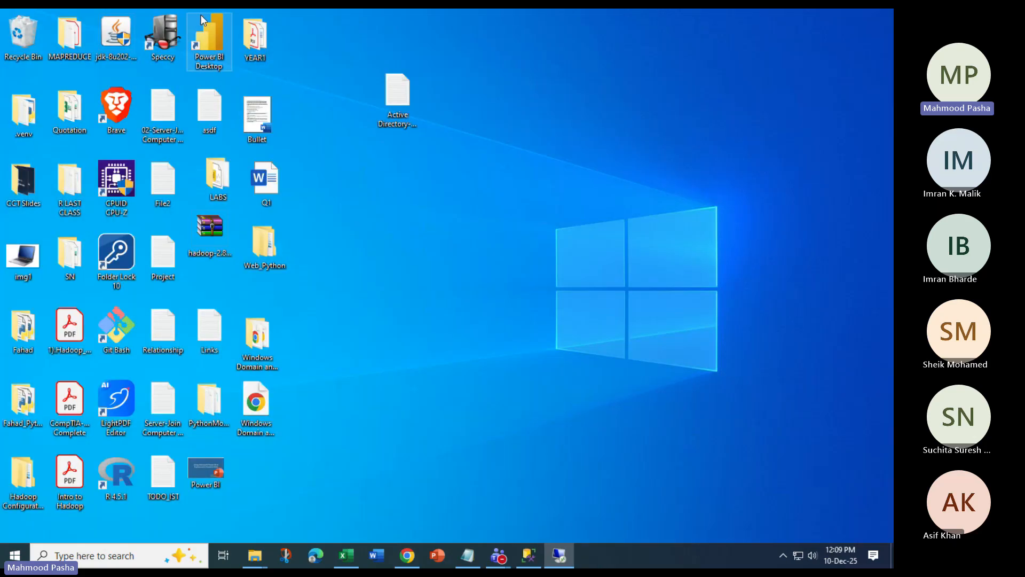
double_click(201, 14)
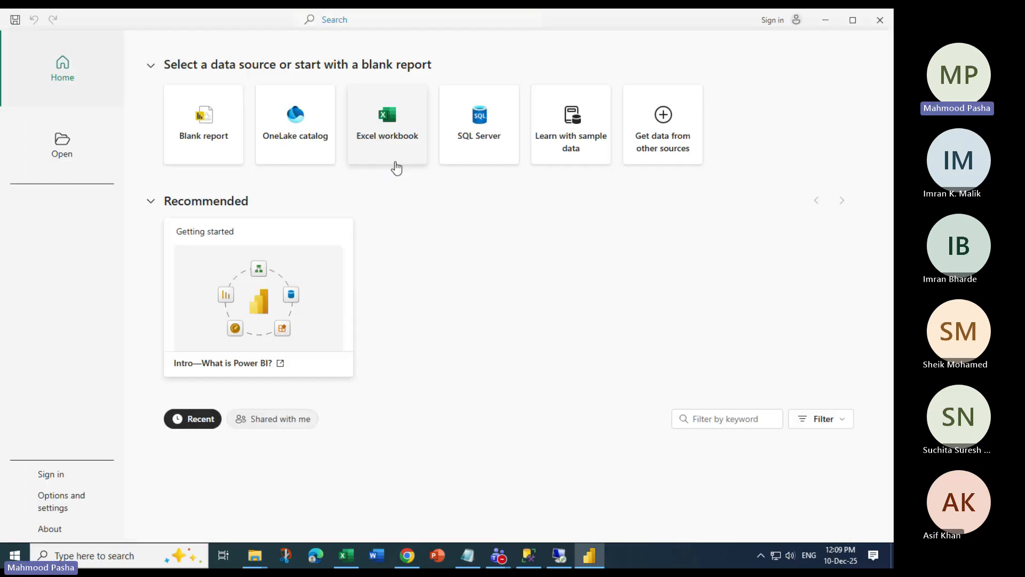
Choose Excel workbook on the start screen and select CarSalesOverview in Desktop\LABS\CH09
left_click(383, 133)
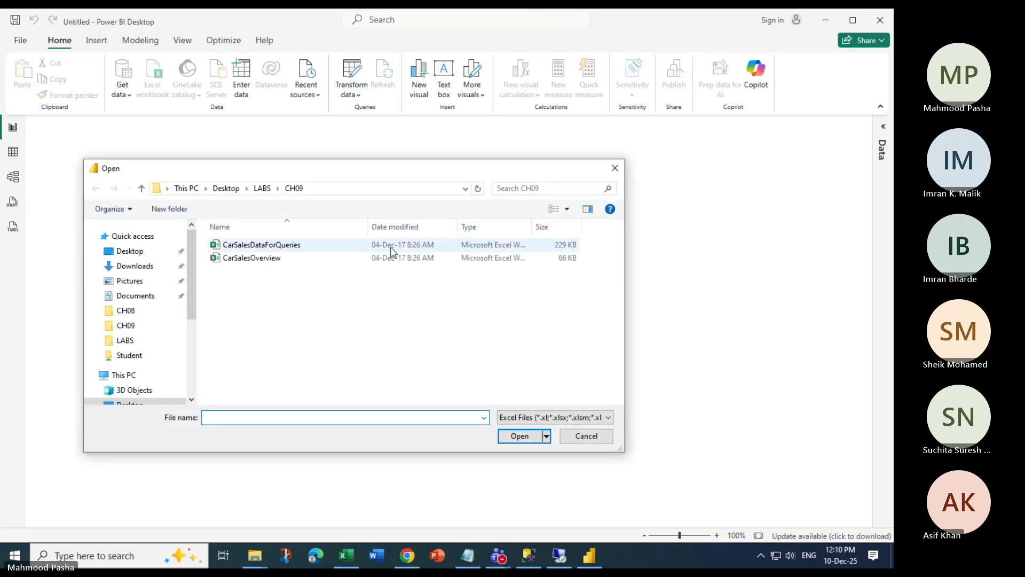
left_click(276, 261)
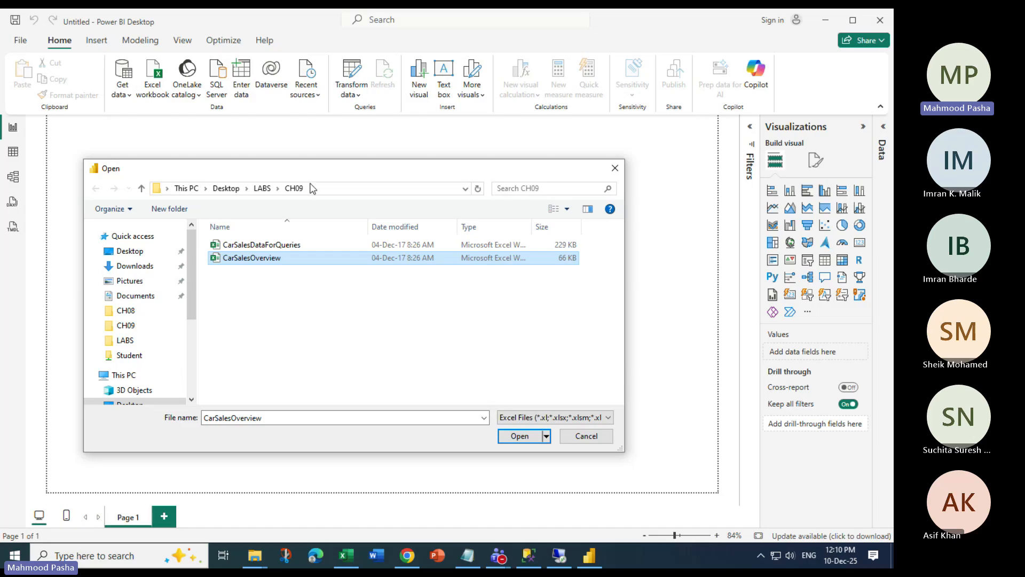
Open CarSalesOverview, tick its CarSalesOverview table in Navigator, and choose Transform Data
left_click(281, 245)
left_click(278, 259)
left_click(519, 436)
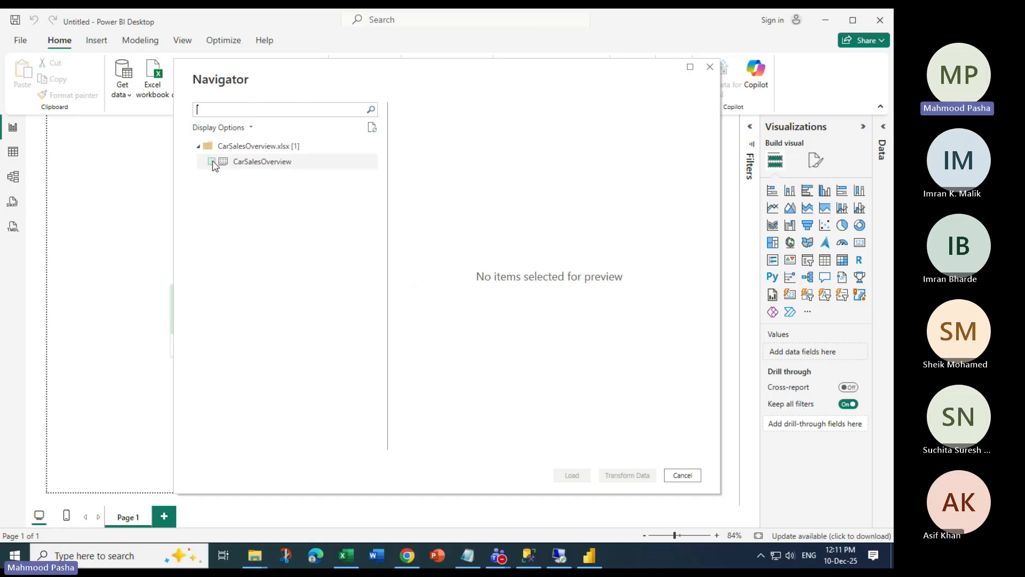
left_click(212, 162)
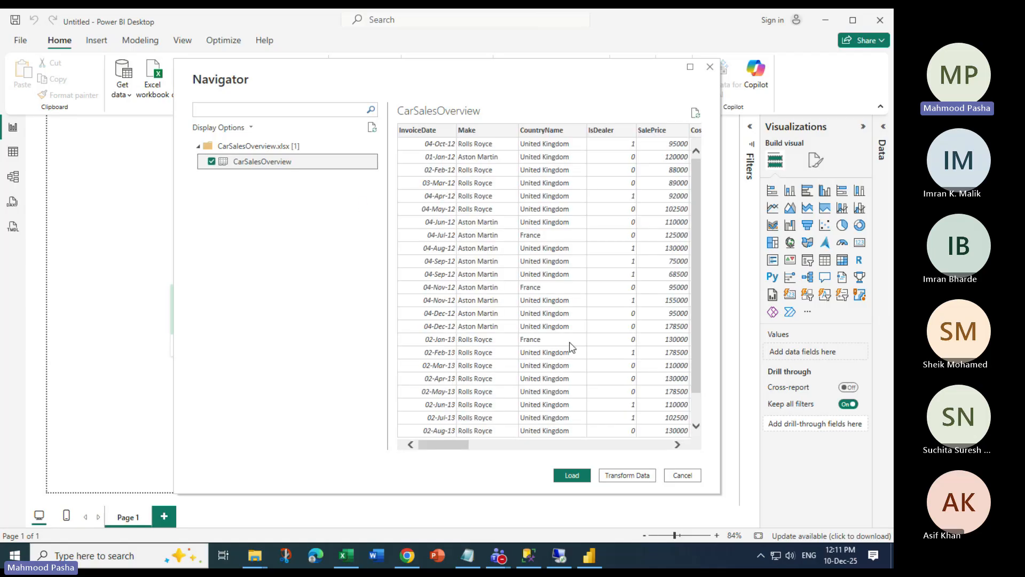
left_click(627, 475)
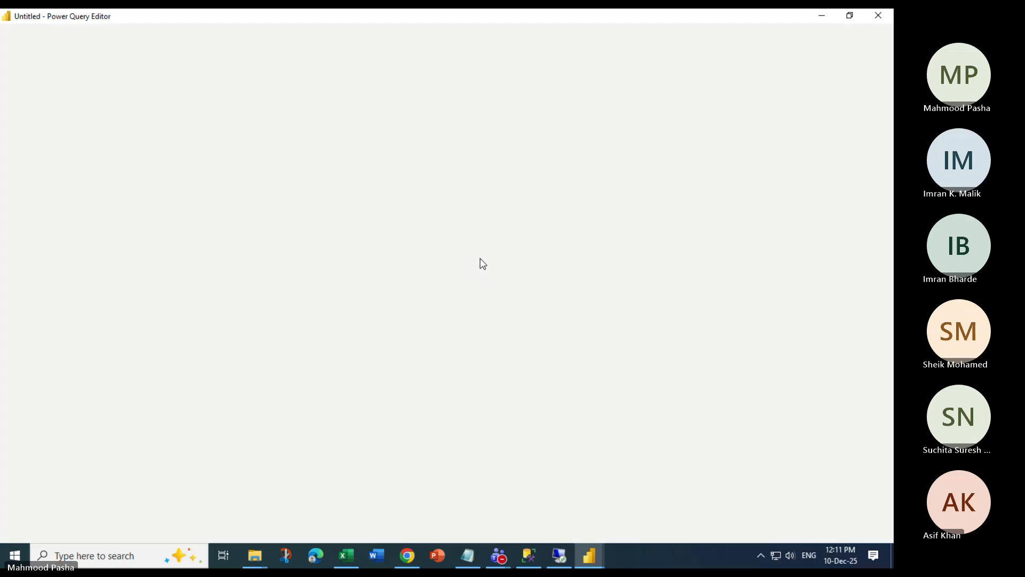
In Notepad, add blank lines below the notes and type the headings 'parameter:' and 'argument:'
left_click(468, 559)
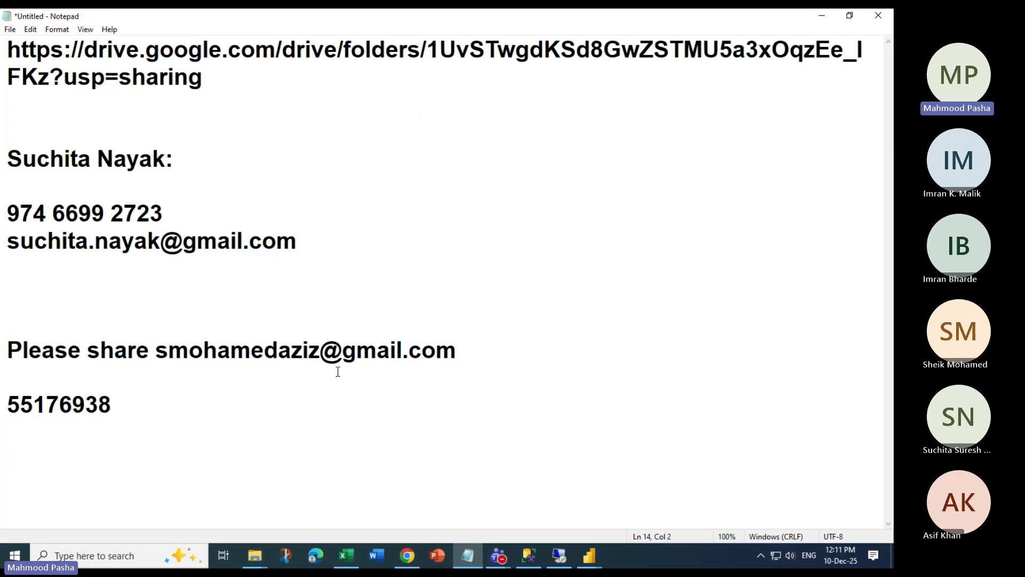
key("Return")
key("Return")
key("Return")
key("Return")
key("Return")
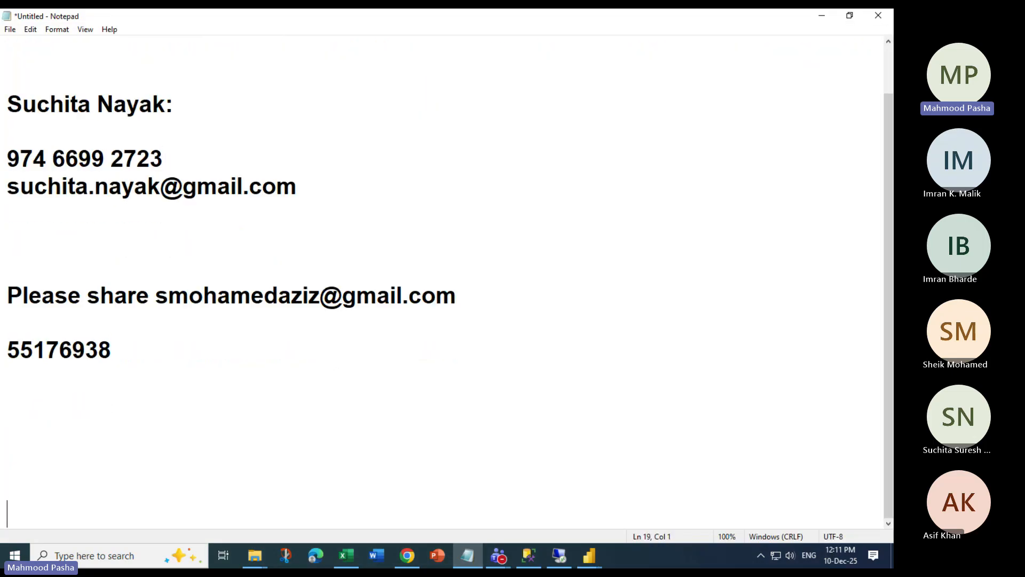
key("Return")
key("Return")
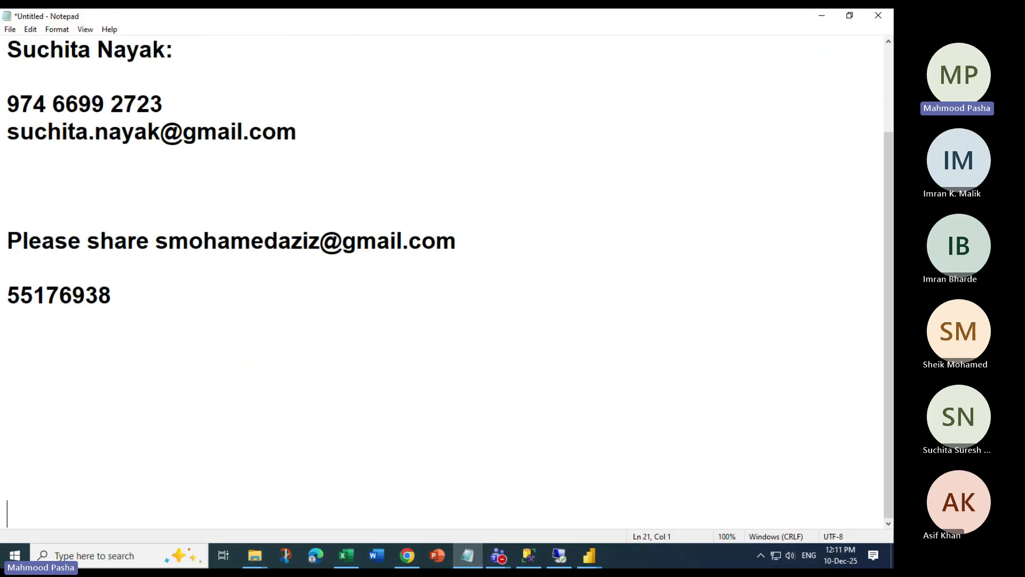
key("Return")
left_click(9, 377)
type("I")
key("BackSpace")
type("paramete")
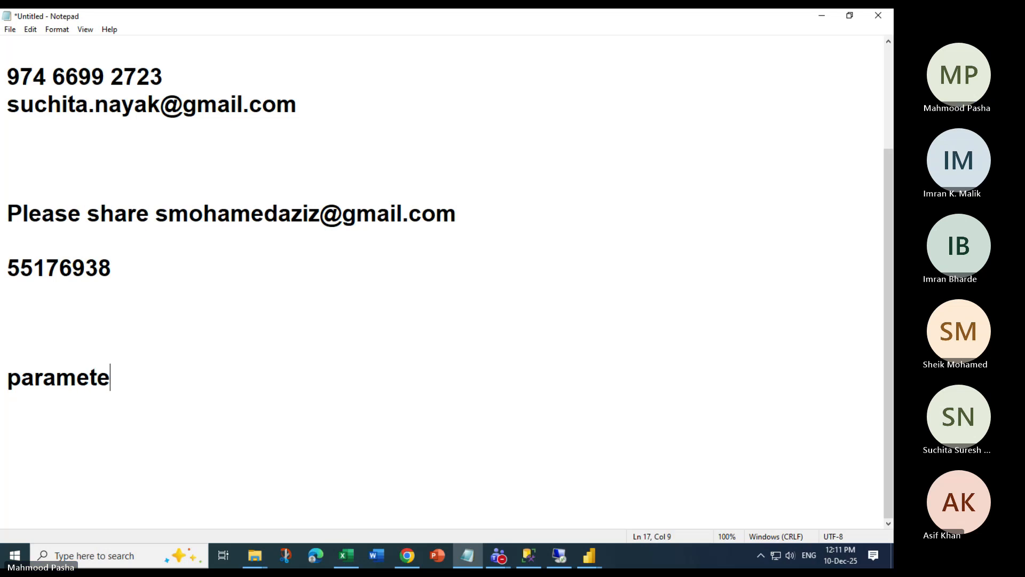
type("r:")
key("Return")
key("Return")
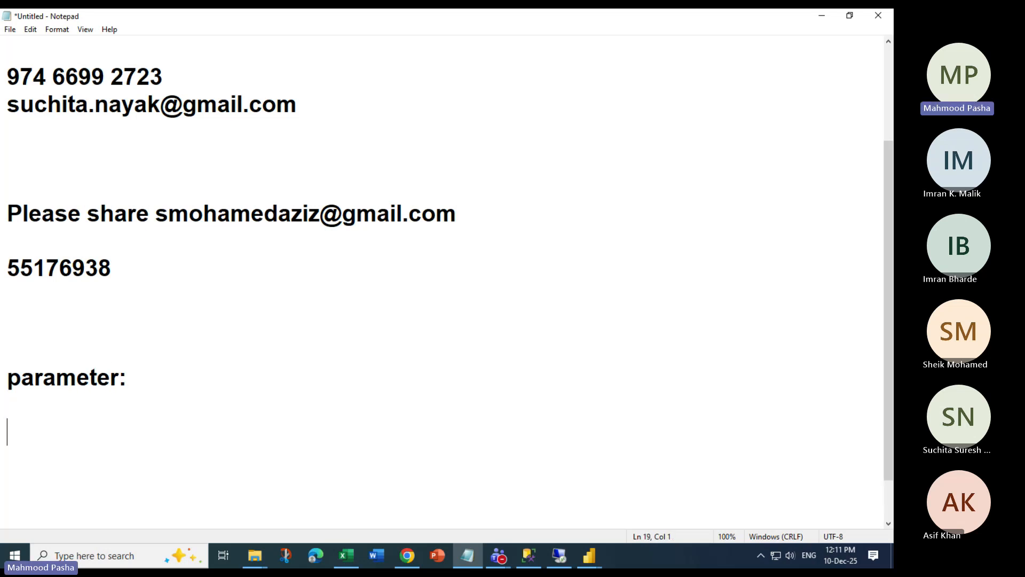
type("argument:")
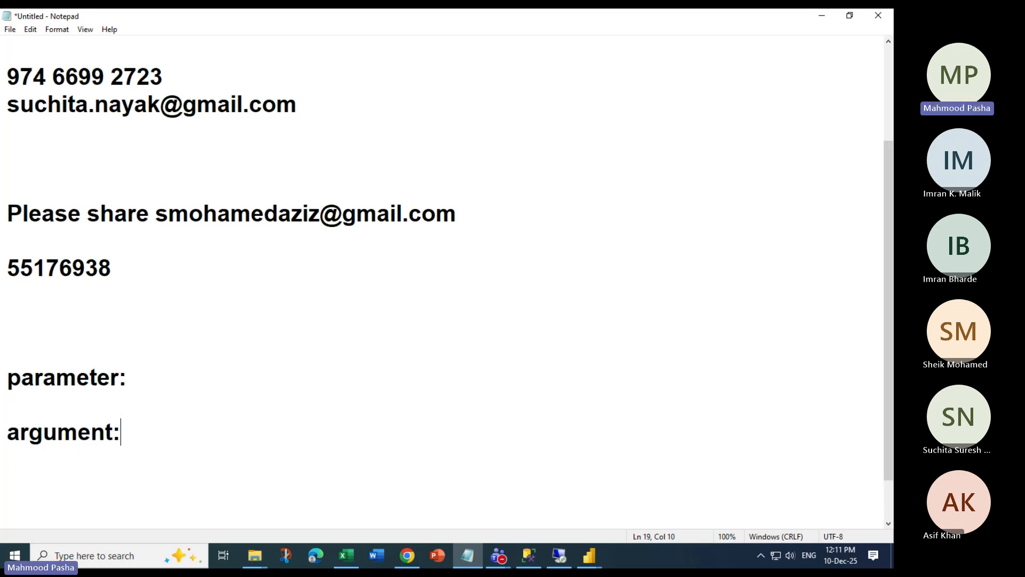
Under 'argument:', add an indented definition: an original value that holds some data directly
key("Up")
key("Return")
key("Down")
key("Down")
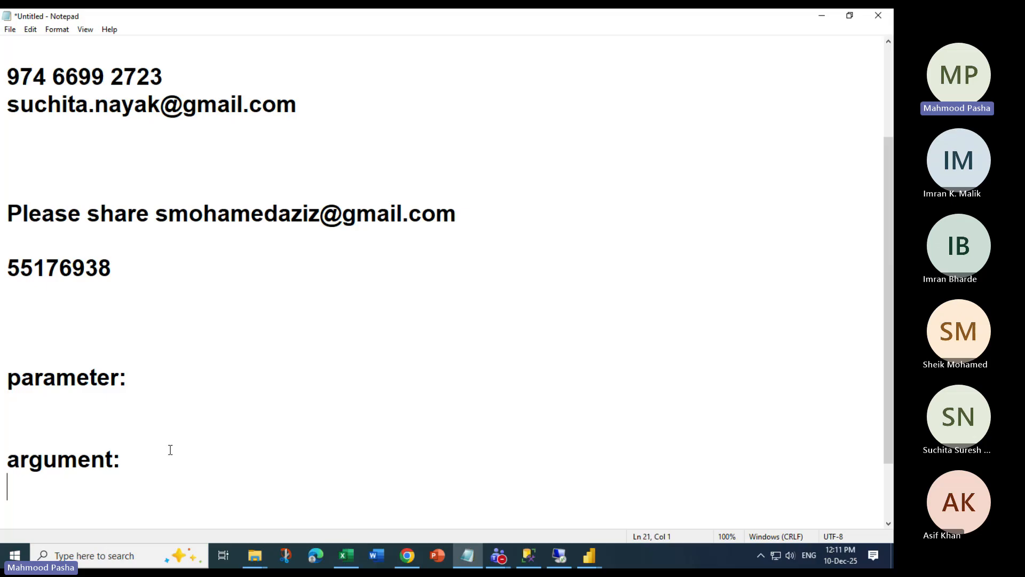
key("Up")
key("Up")
key("Down")
key("Down")
key("Tab")
type("an or")
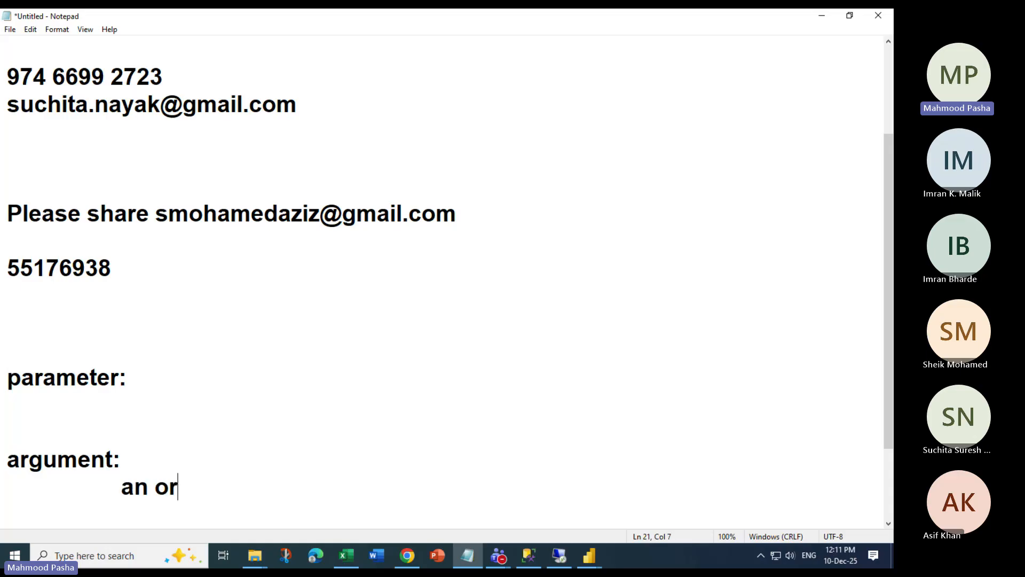
type("inic")
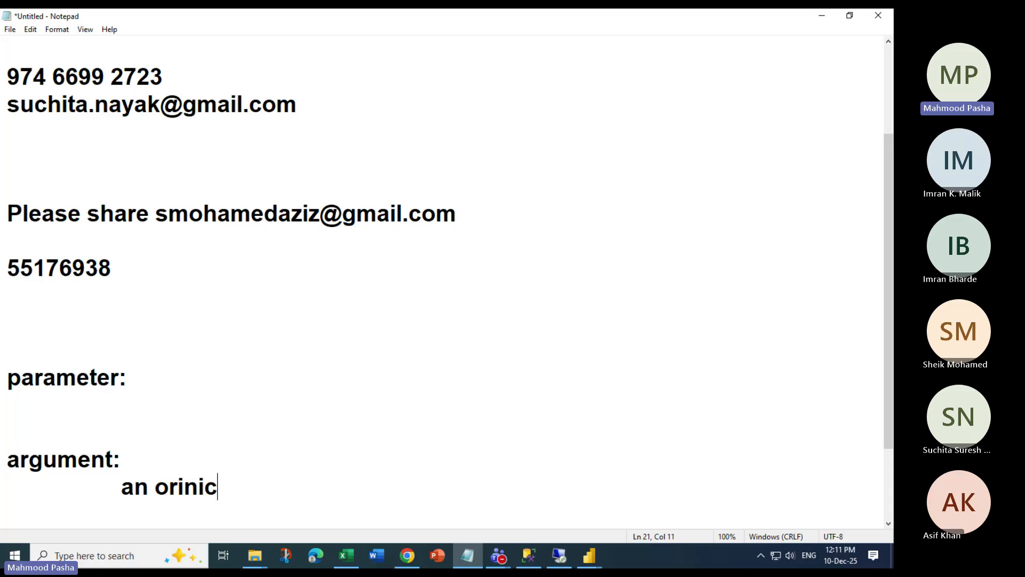
key("BackSpace")
key("BackSpace")
key("BackSpace")
type("ginal value ")
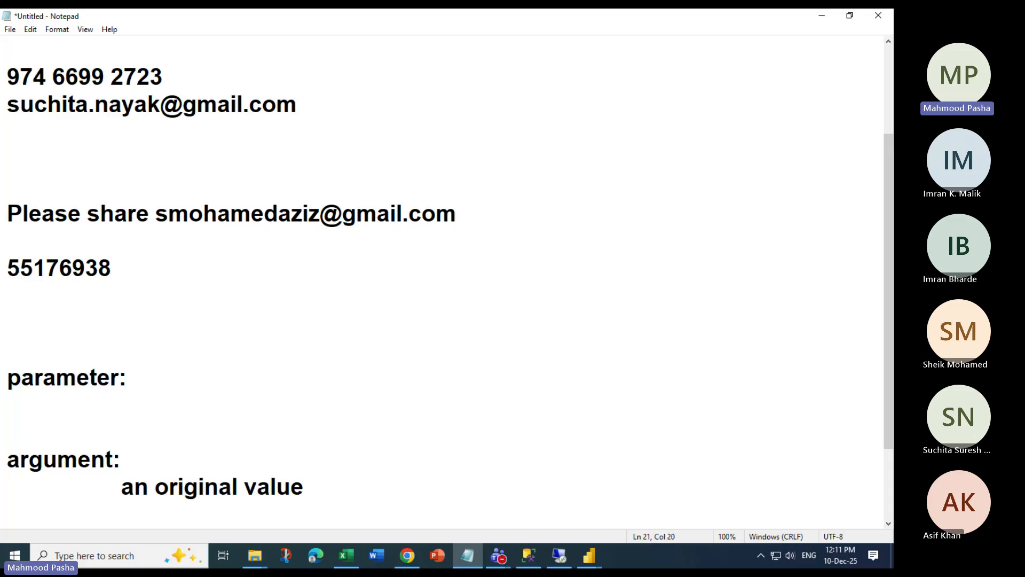
type("the holds")
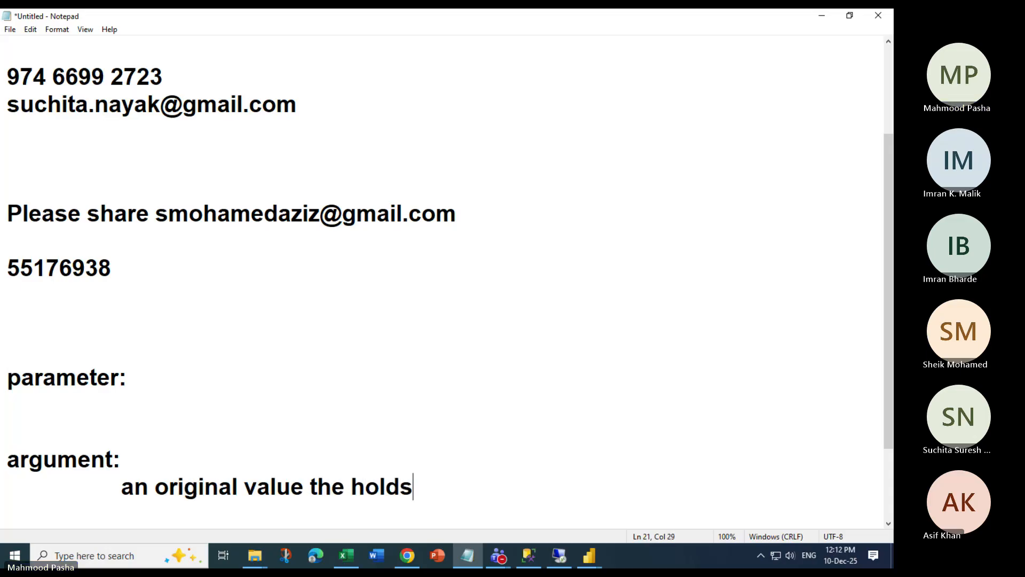
type(" some data")
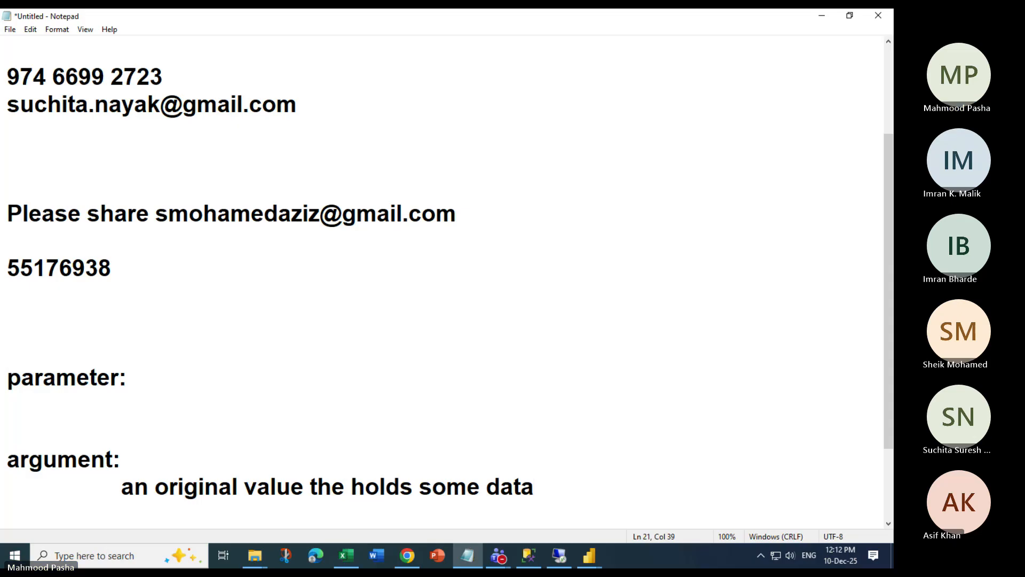
type(" directly")
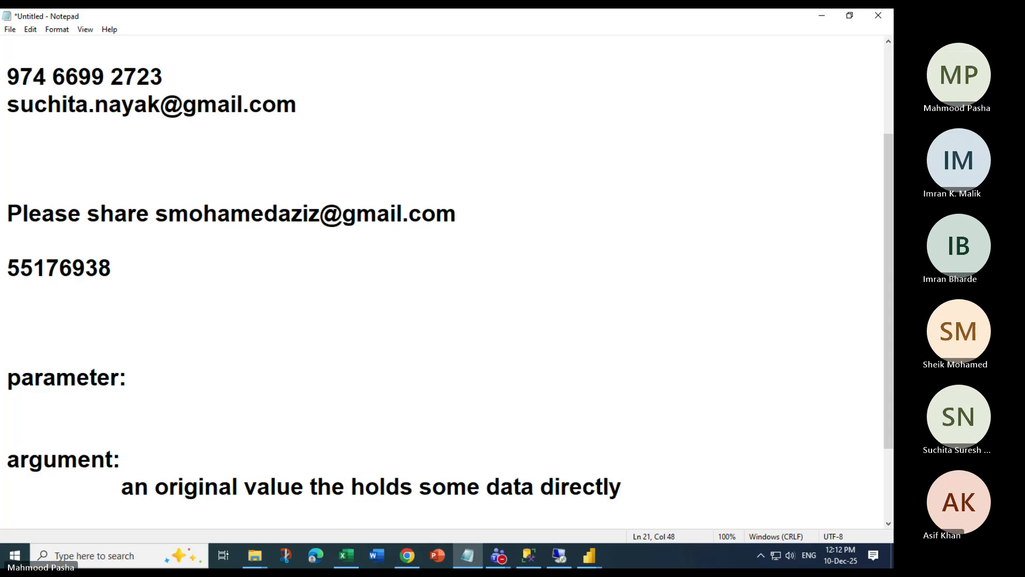
type(".")
Under 'parameter:', start an indented definition: 'it is a dynamic memory where the value can change based'
key("Up")
key("Up")
key("Up")
key("Tab")
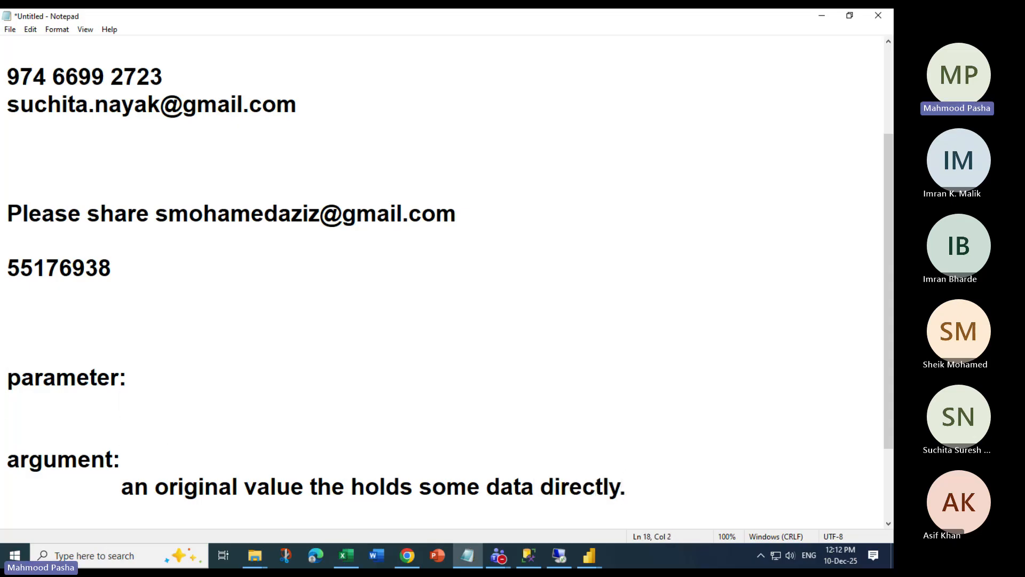
type("it is a duyn")
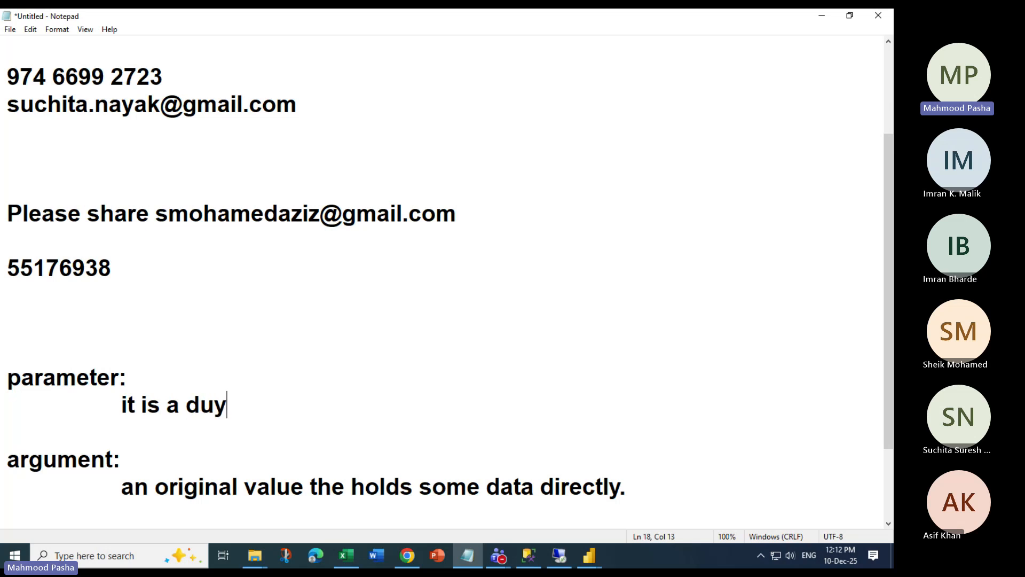
key("BackSpace")
key("BackSpace")
key("BackSpace")
type("ynamic ")
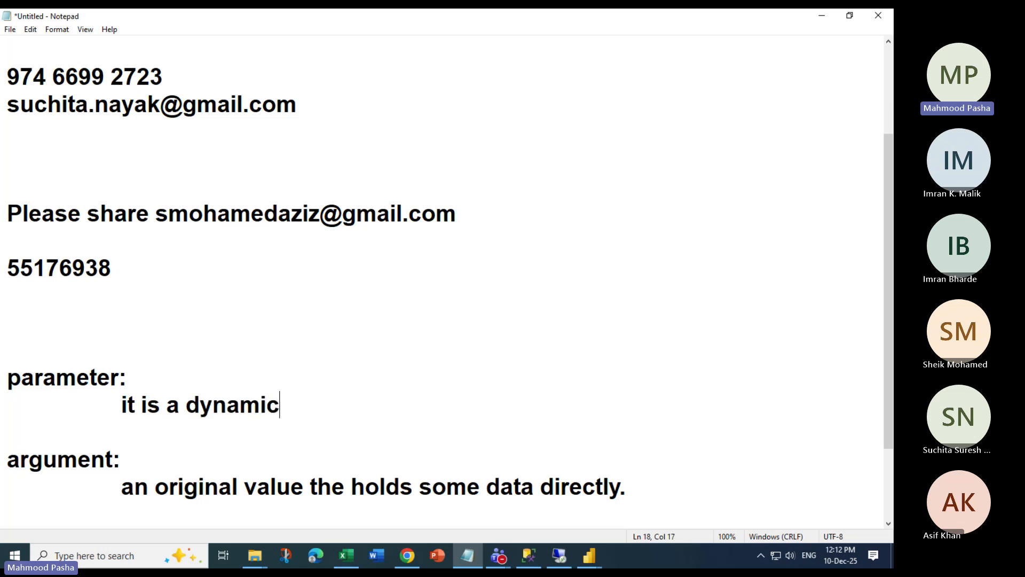
type("mme")
key("BackSpace")
key("BackSpace")
type("emory where the ")
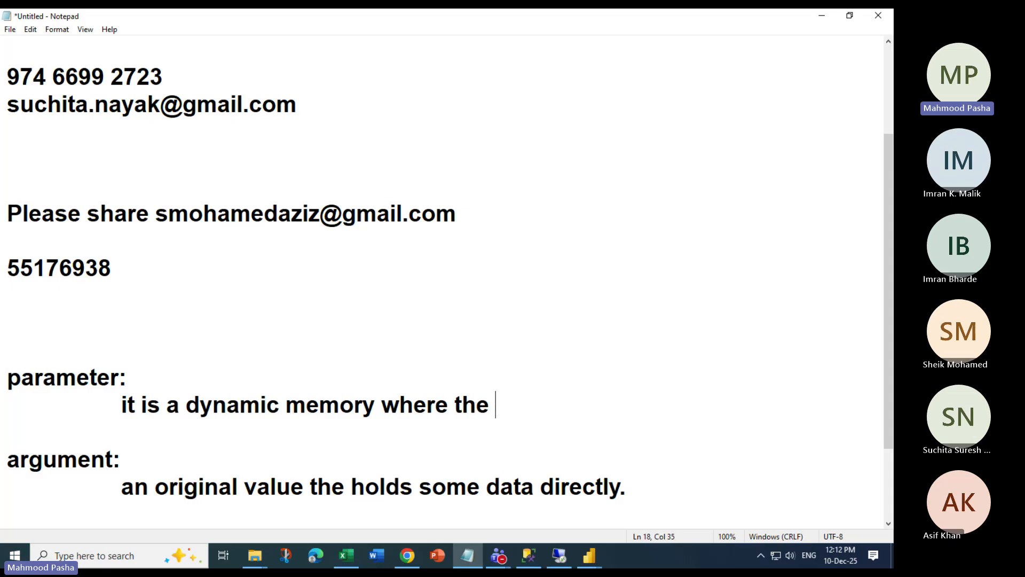
type("value can ")
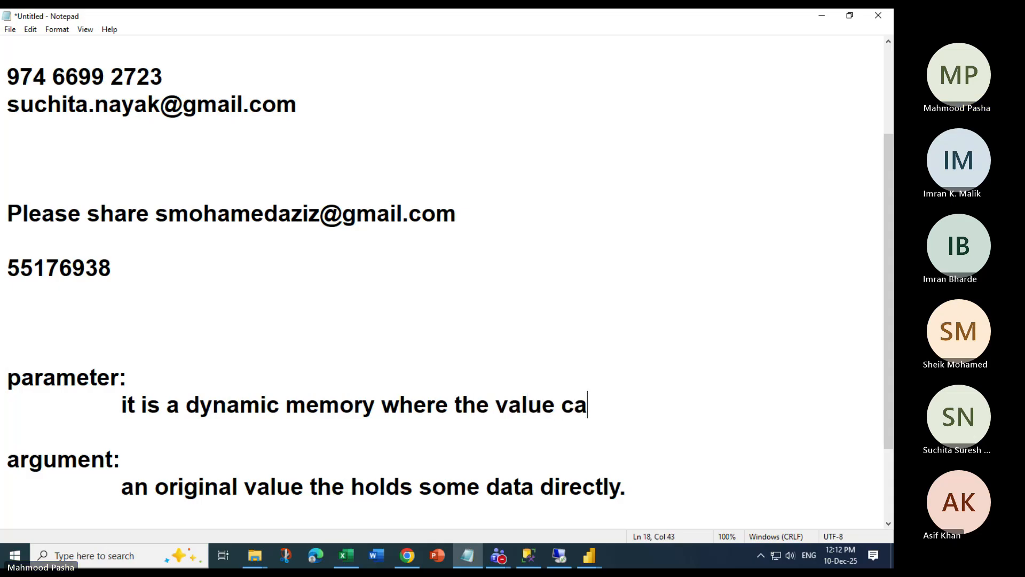
type("change base")
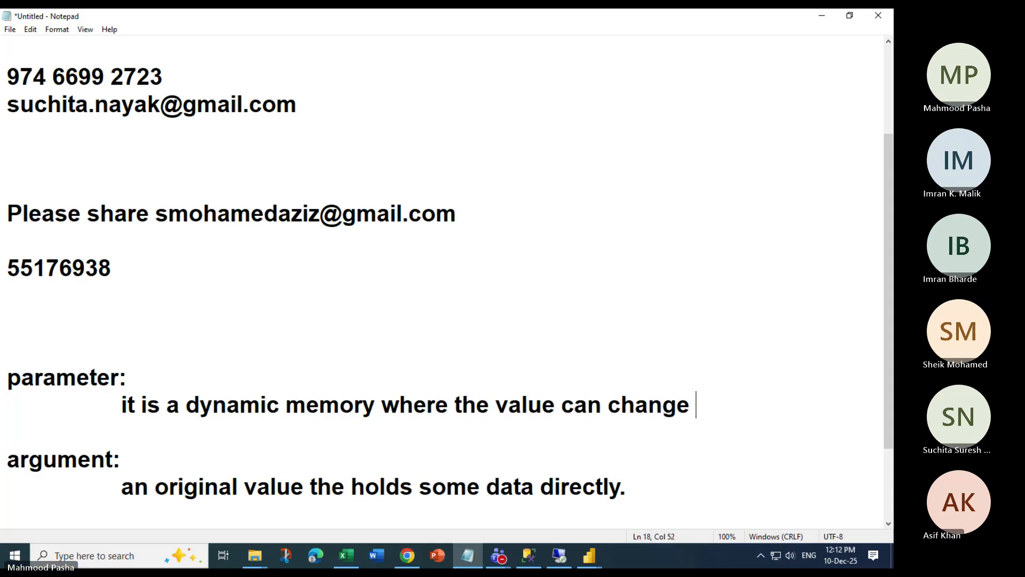
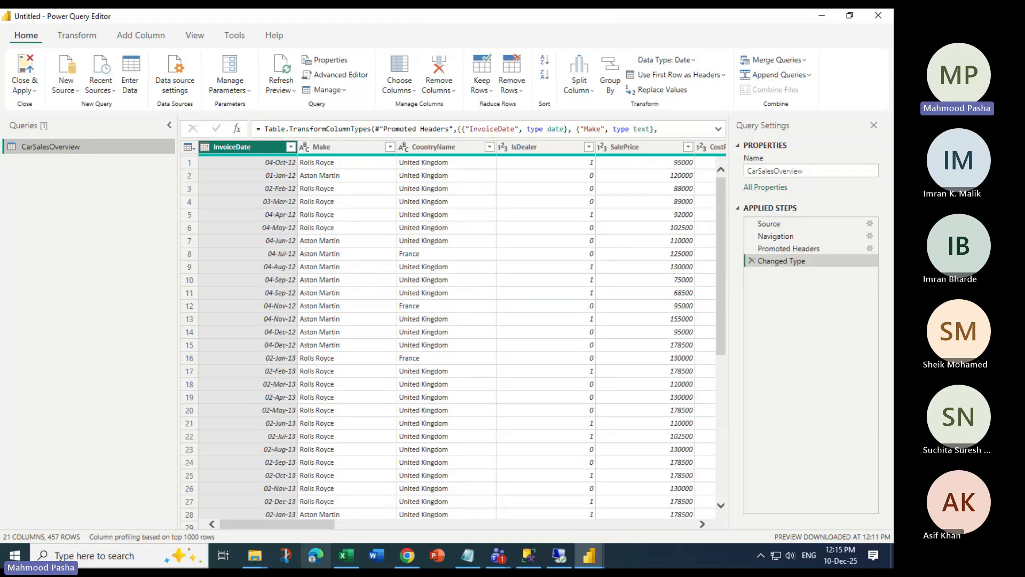
Check the CH09 folder in File Explorer, then minimize it
left_click(255, 556)
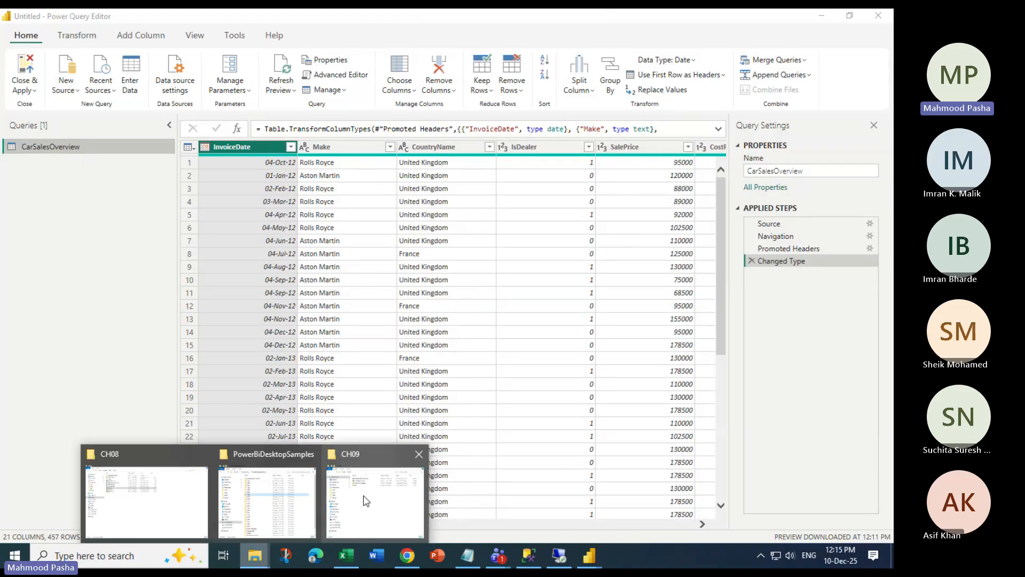
left_click(366, 500)
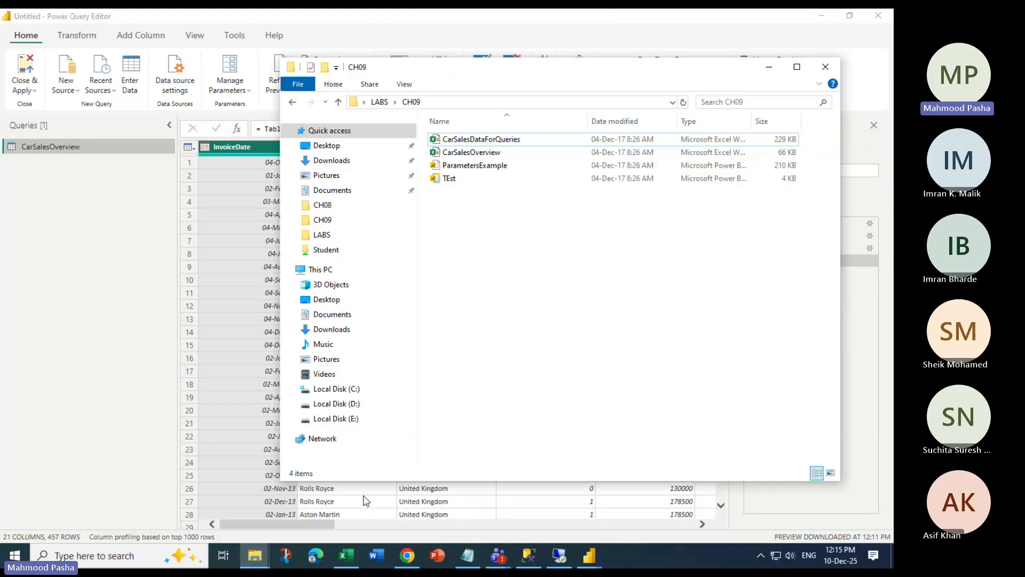
left_click(768, 67)
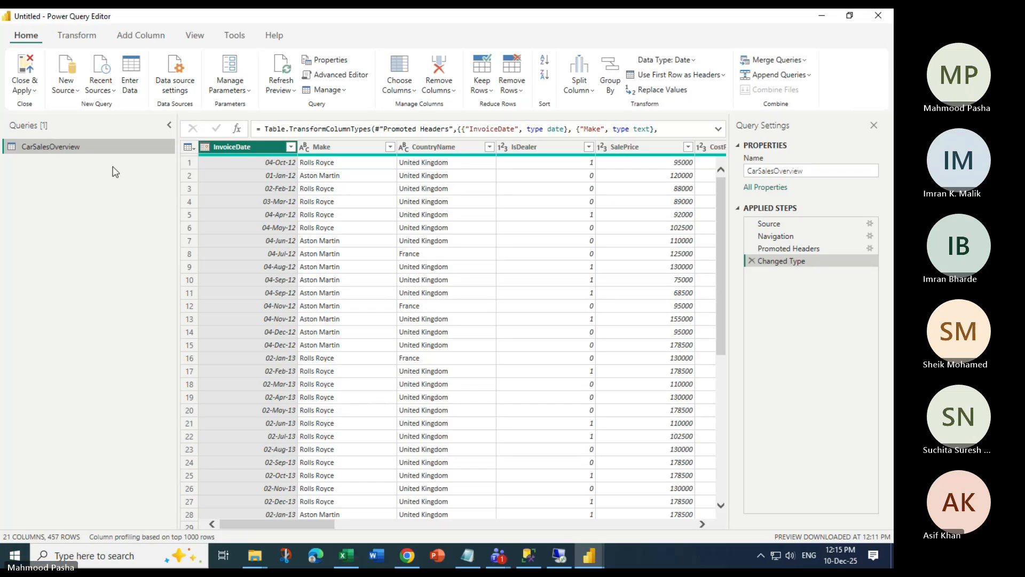
Bring up the Manage Parameters options for the CarSalesOverview query
left_click(77, 35)
left_click(27, 35)
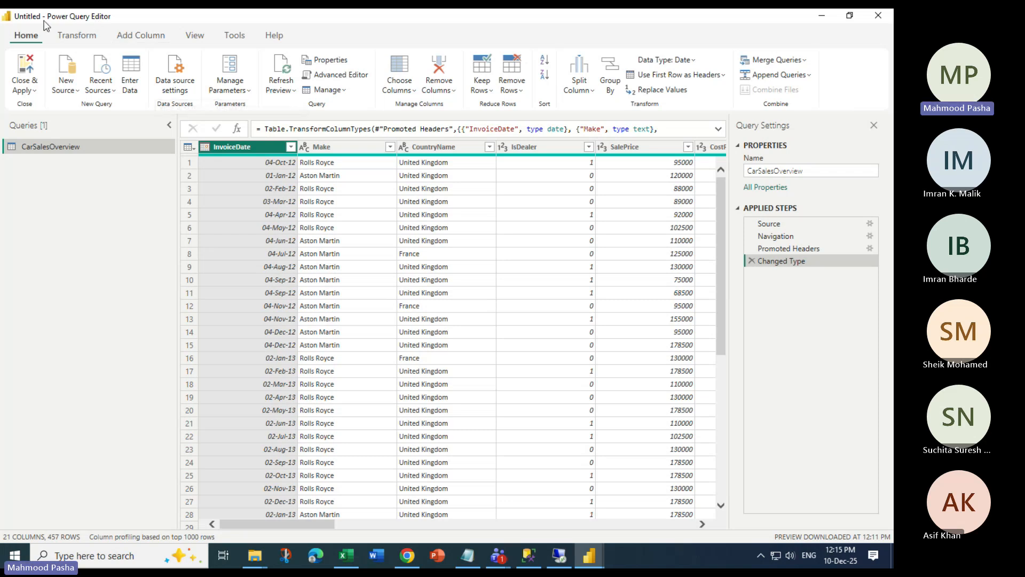
left_click(241, 89)
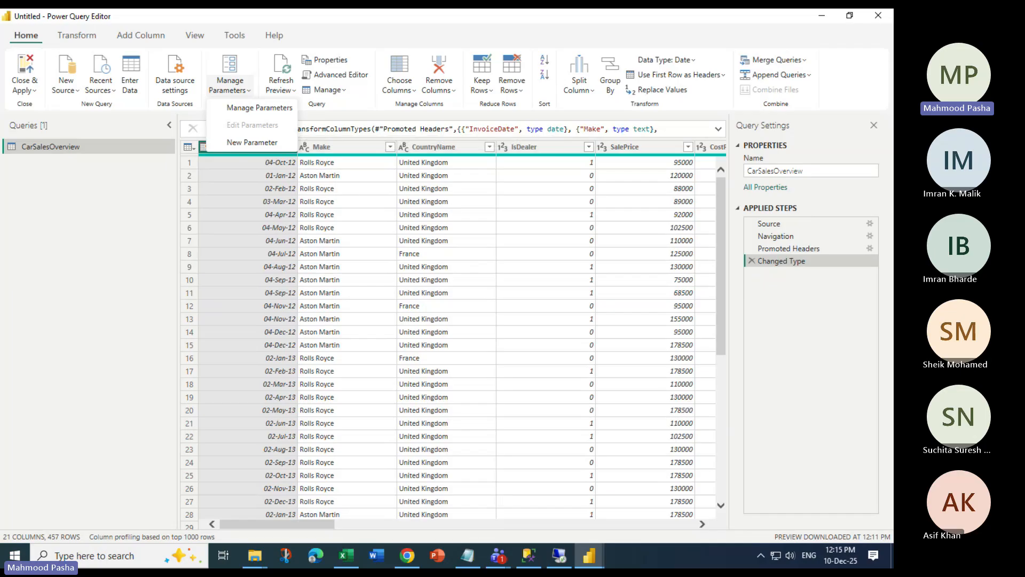
key("alt+Tab")
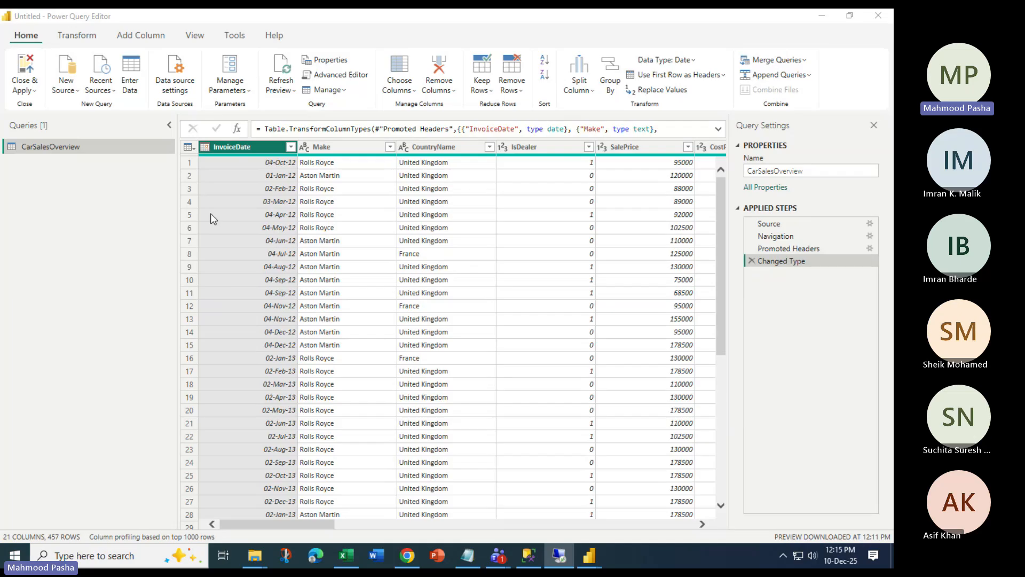
left_click(229, 85)
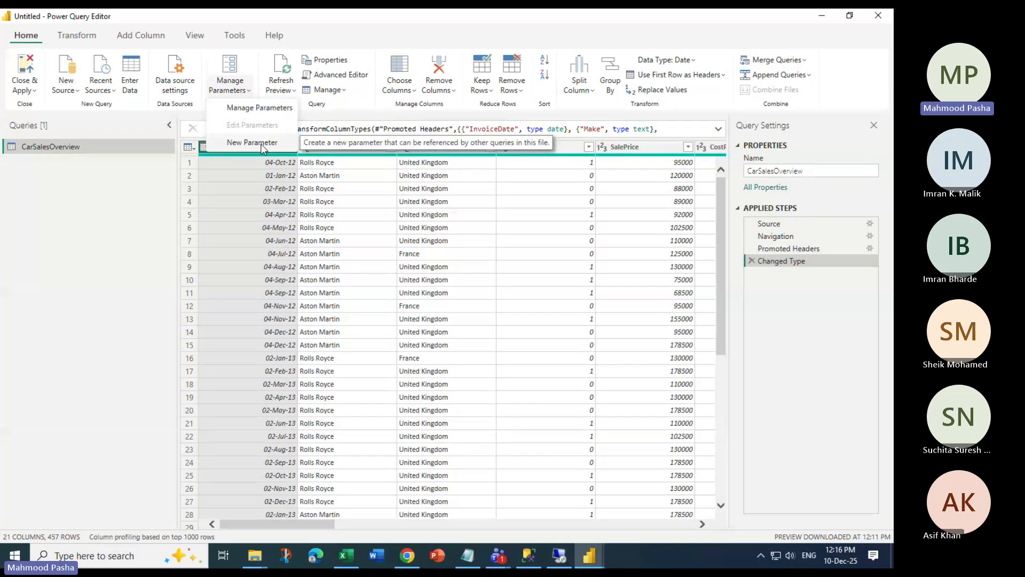
Create a required True/False parameter named DealerParameter with current value True
left_click(262, 143)
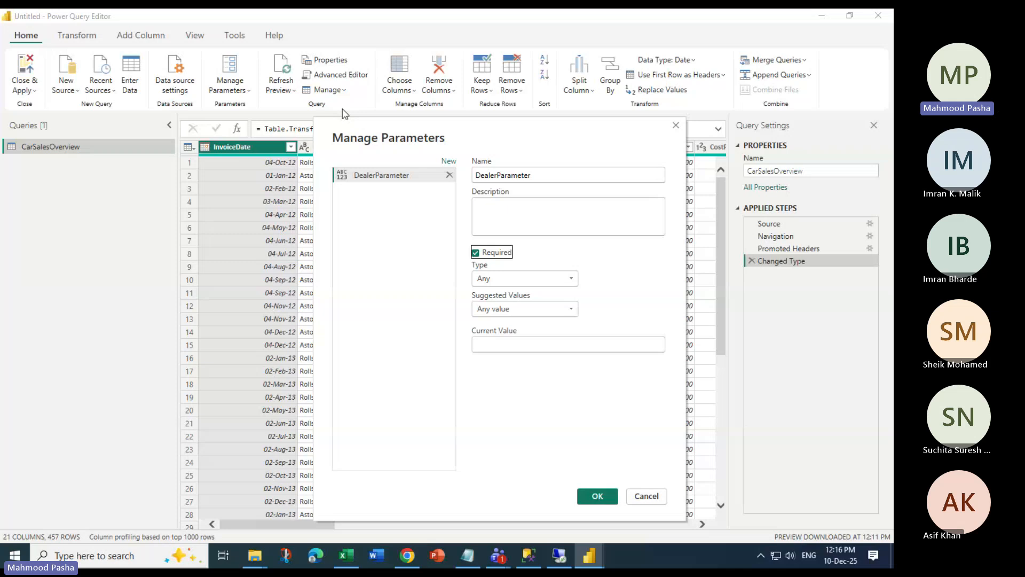
left_click(525, 278)
left_click(529, 343)
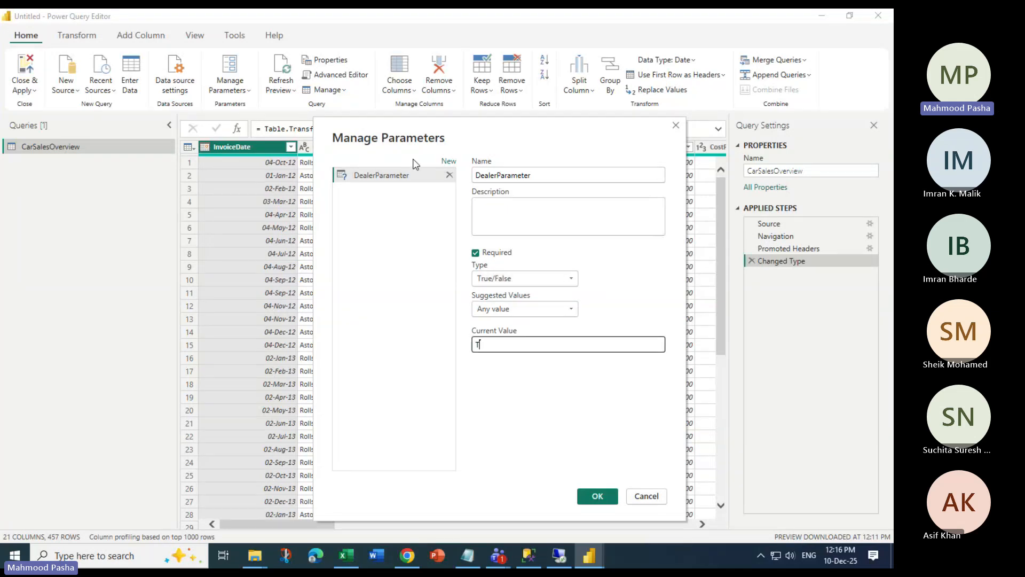
type("True")
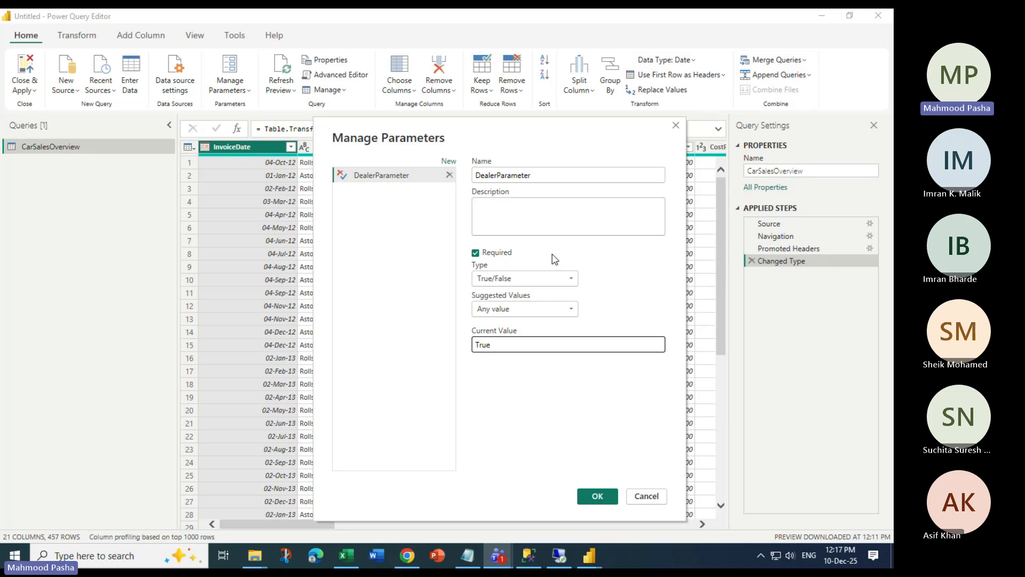
double_click(536, 179)
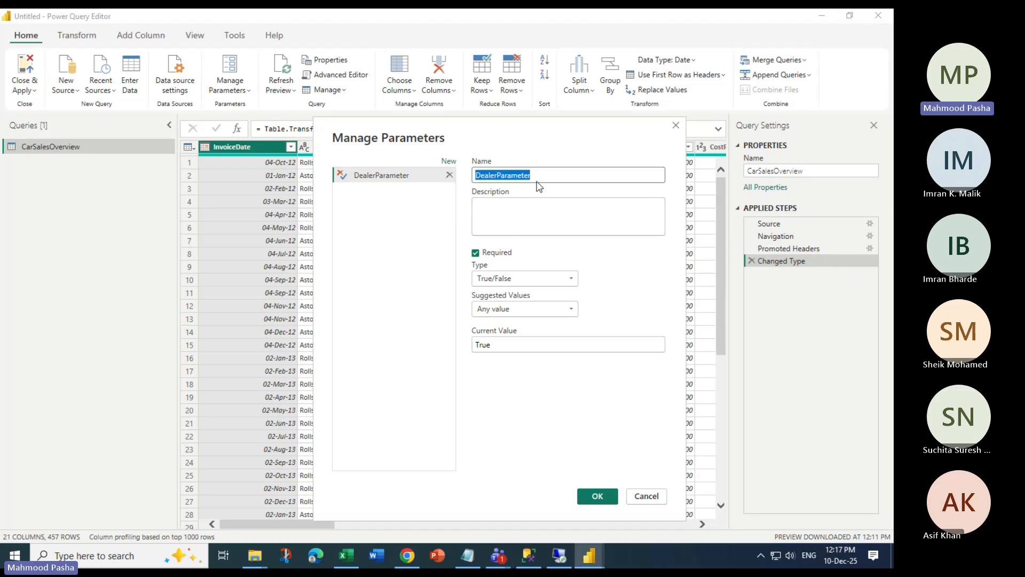
left_click(511, 283)
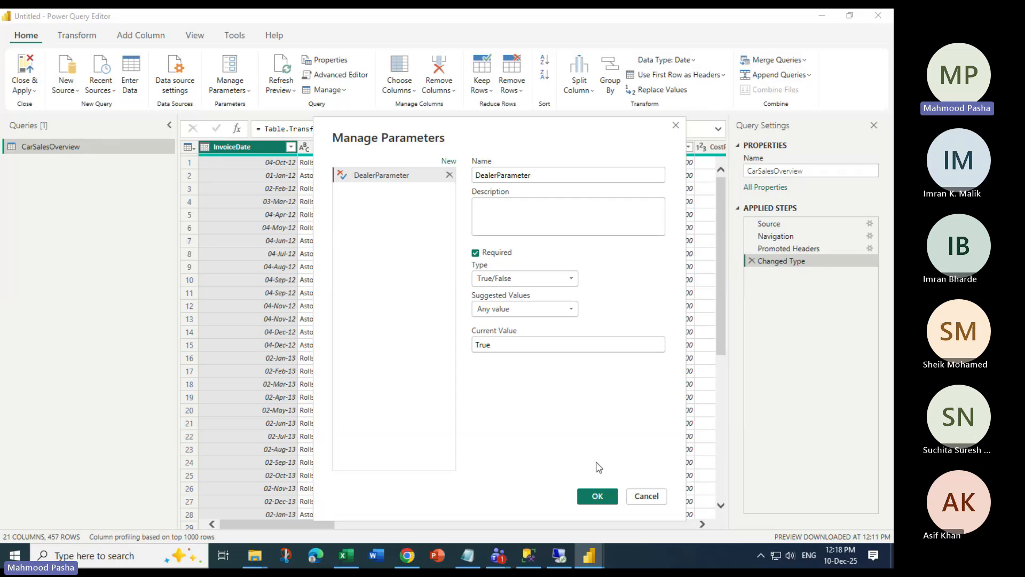
left_click(594, 496)
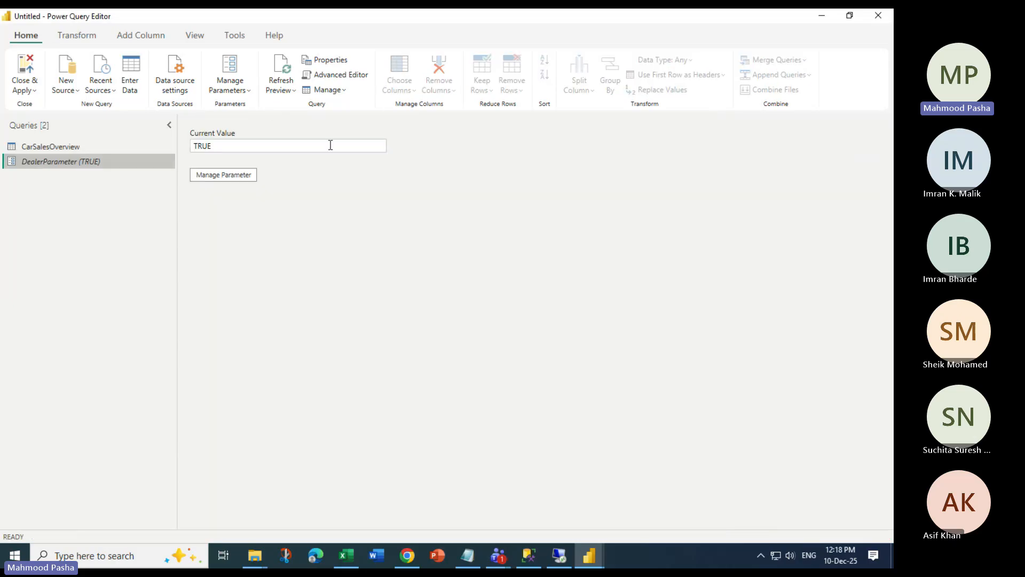
Review DealerParameter's saved settings without changes, then reopen the Manage Parameters options
left_click(49, 148)
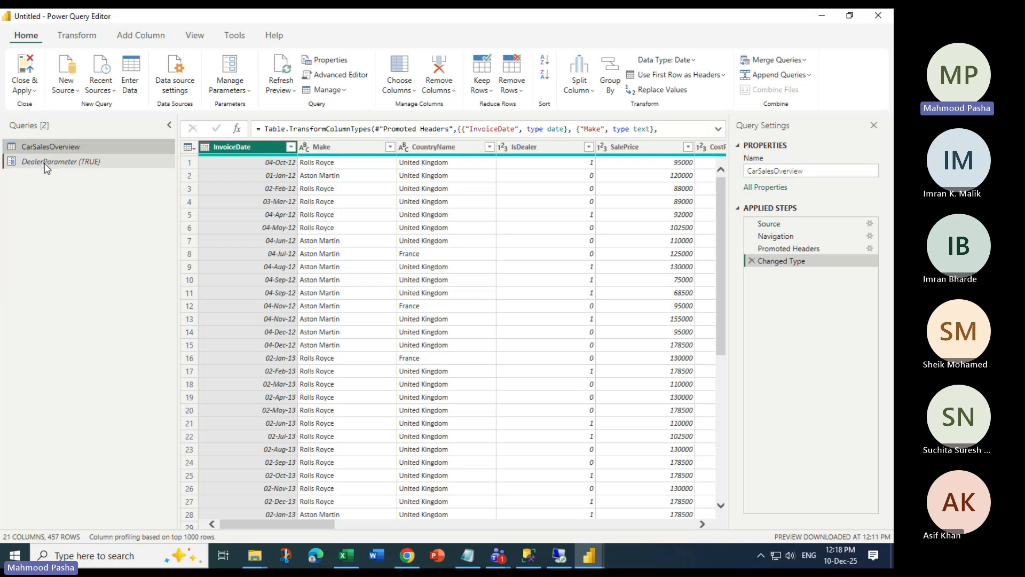
left_click(47, 165)
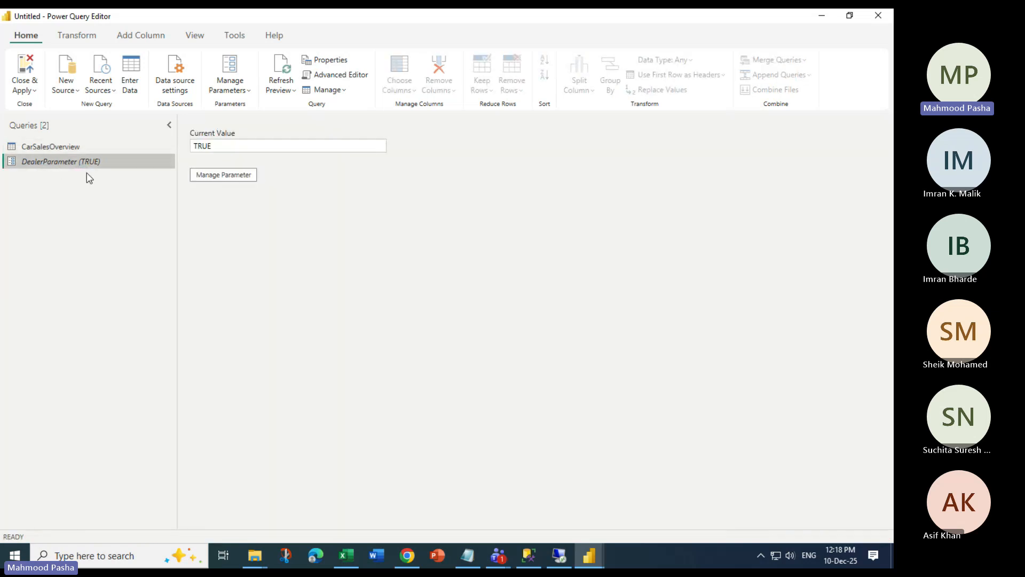
left_click(219, 173)
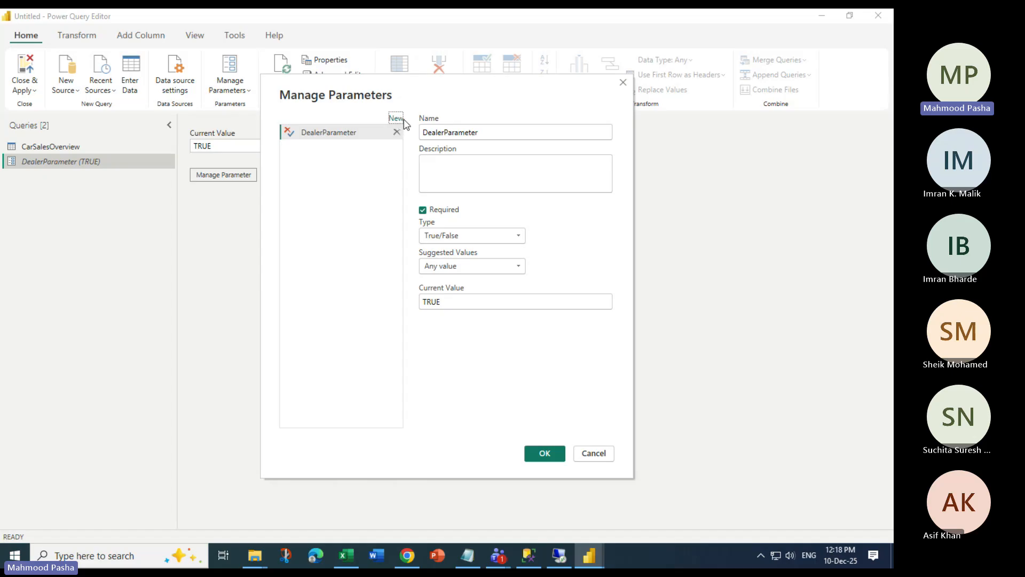
left_click(598, 459)
left_click(231, 89)
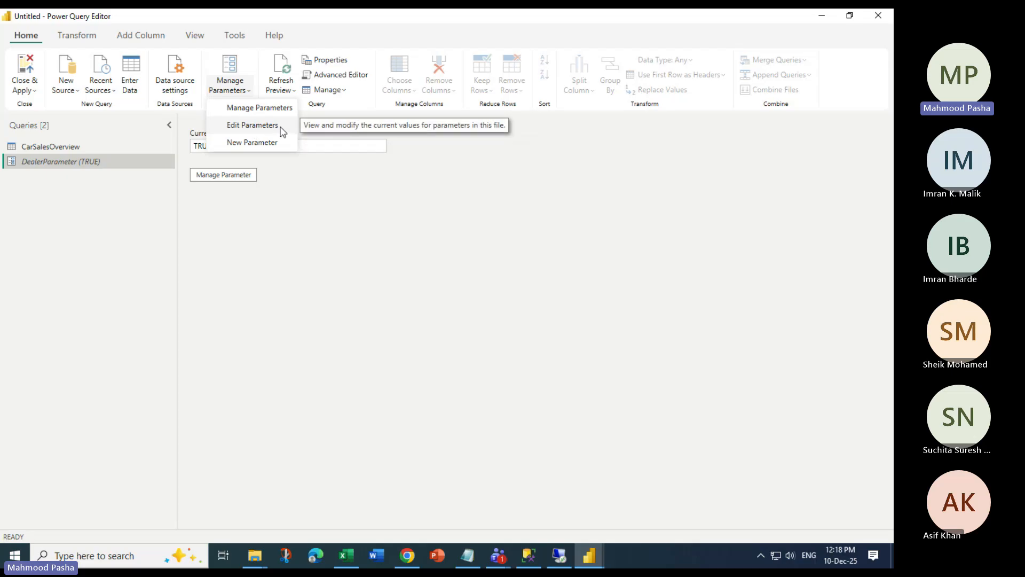
Add a new Text parameter named CountriesParameter
left_click(253, 143)
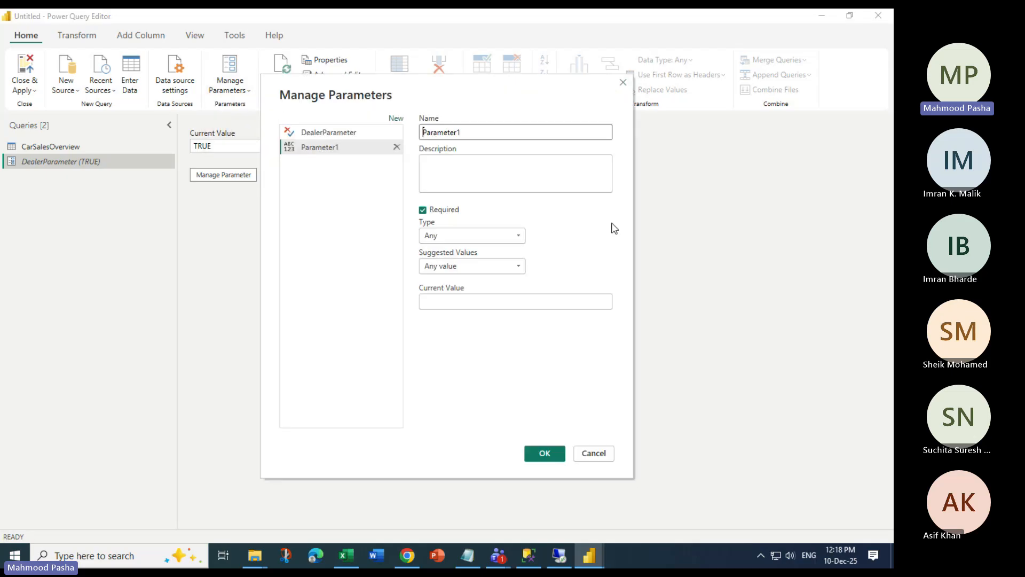
left_click(591, 453)
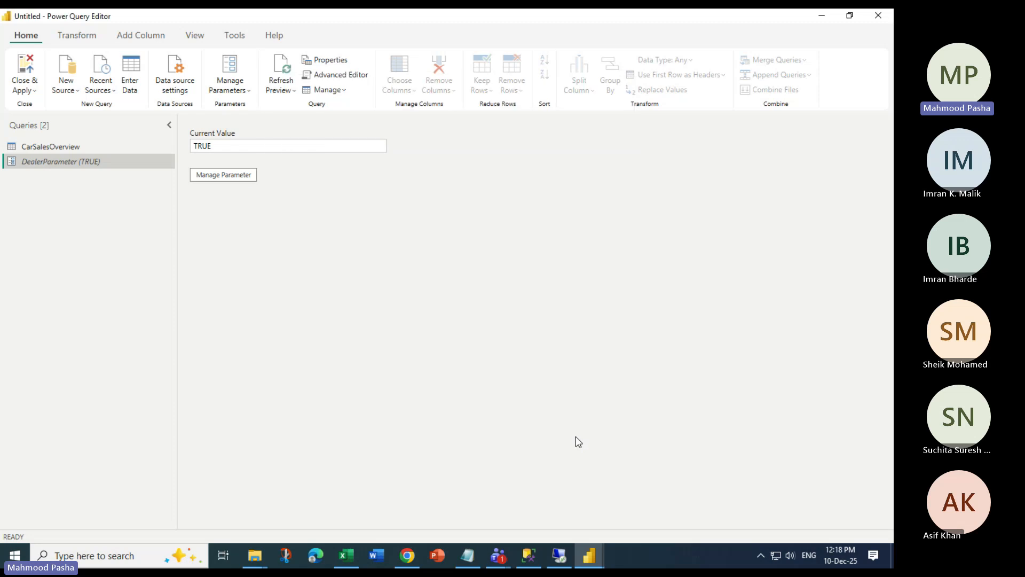
left_click(251, 95)
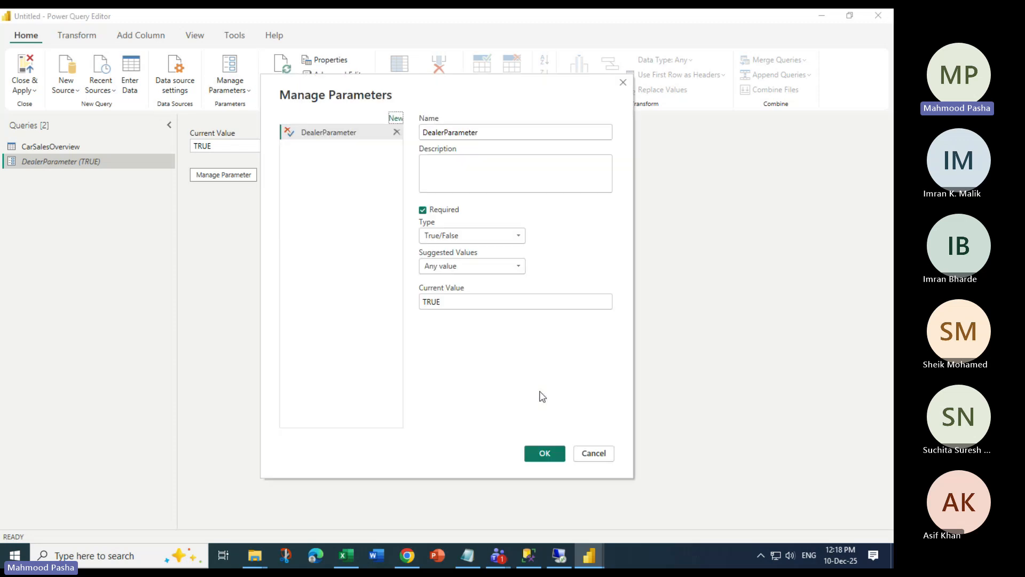
left_click(394, 119)
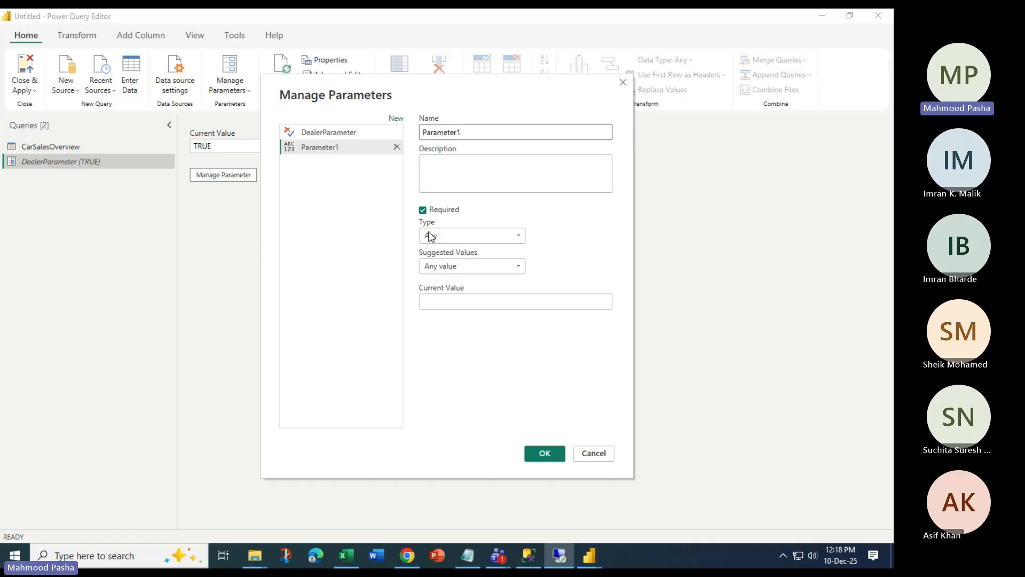
left_click(463, 133)
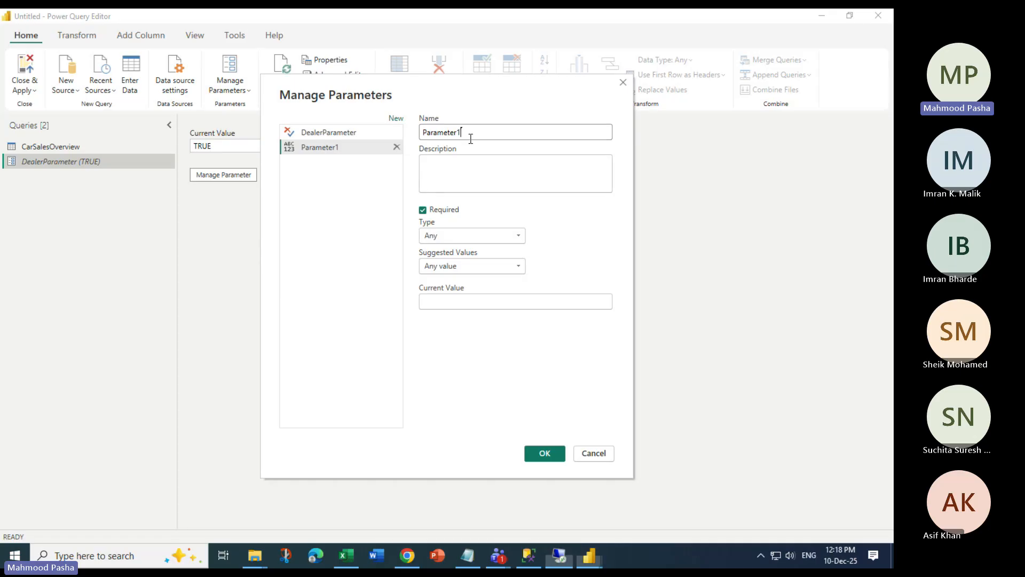
key("BackSpace")
key("Left")
key("Left")
key("Left")
key("Left")
key("Left")
key("Left")
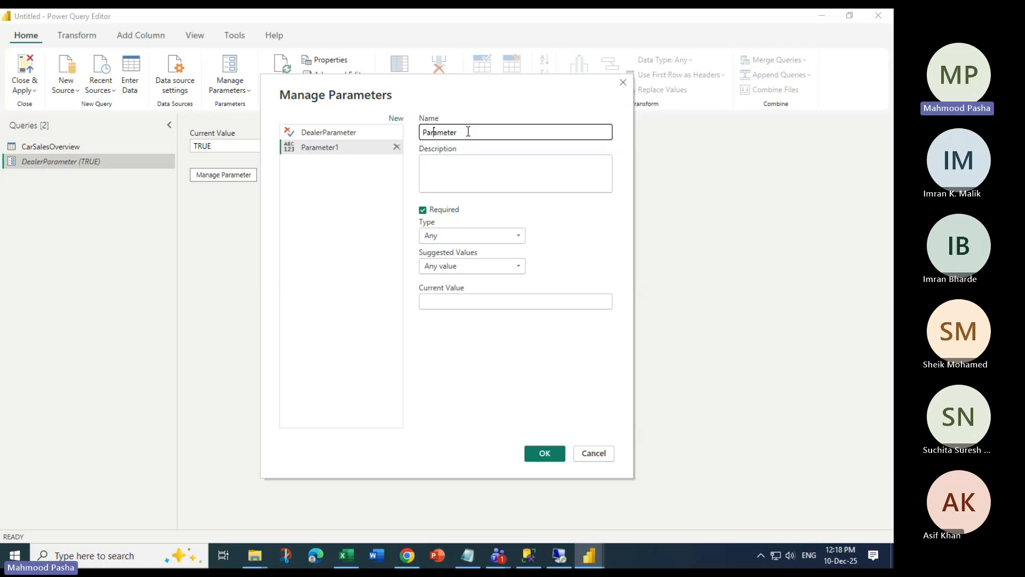
type("Countries")
left_click(451, 235)
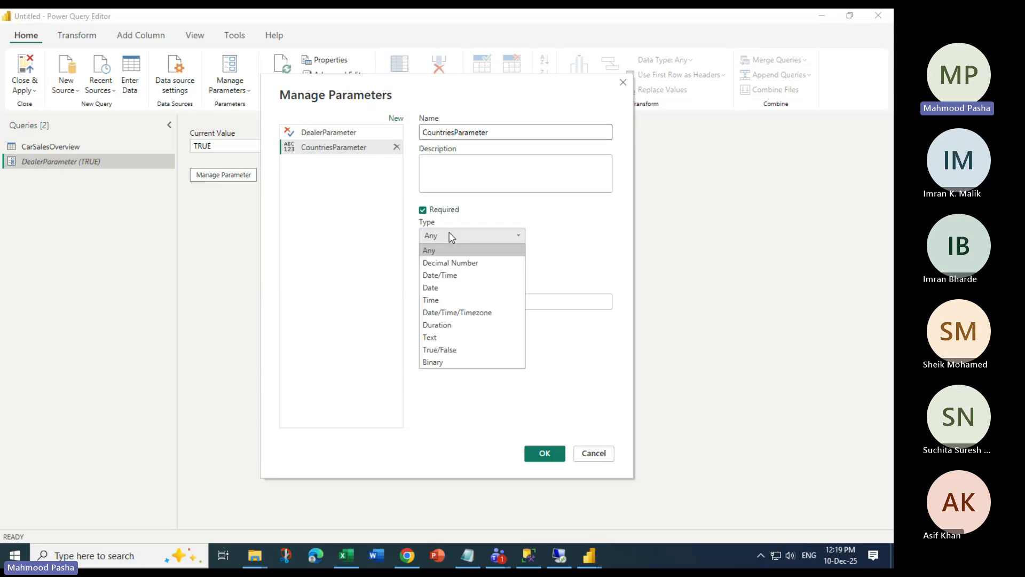
left_click(442, 336)
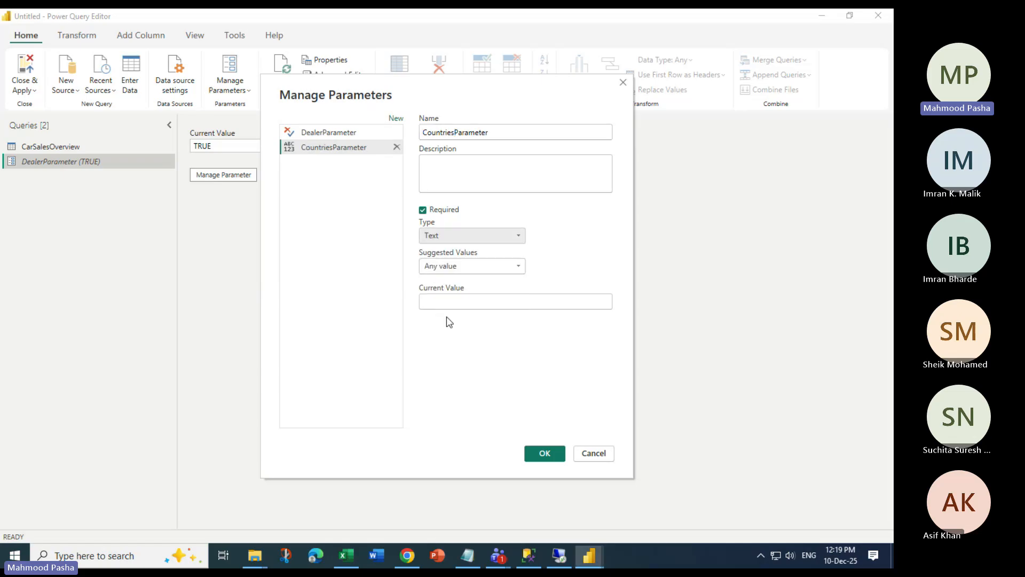
Set its suggested values to a list of France, Germany and Spain
left_click(462, 266)
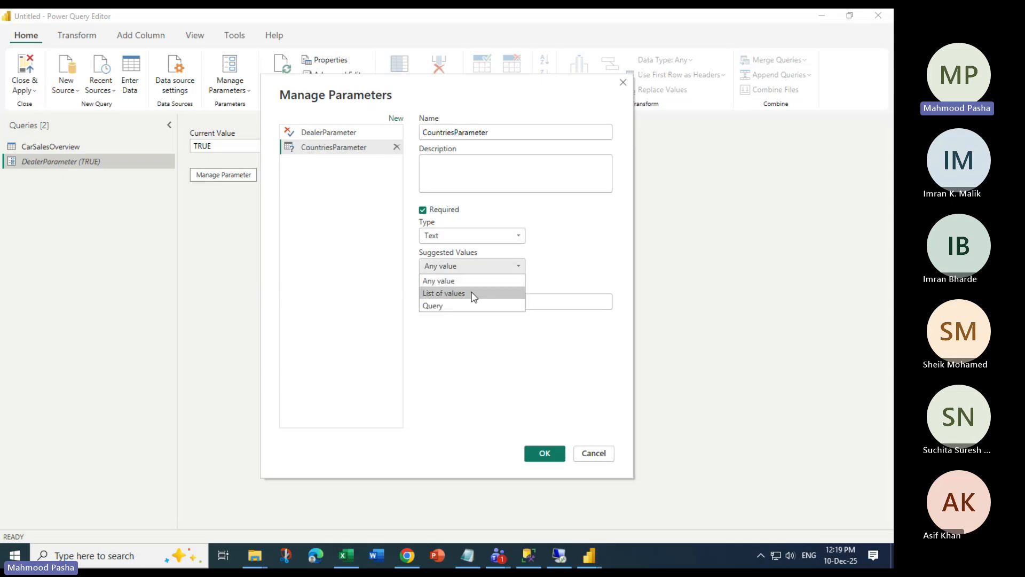
left_click(470, 296)
left_click(462, 303)
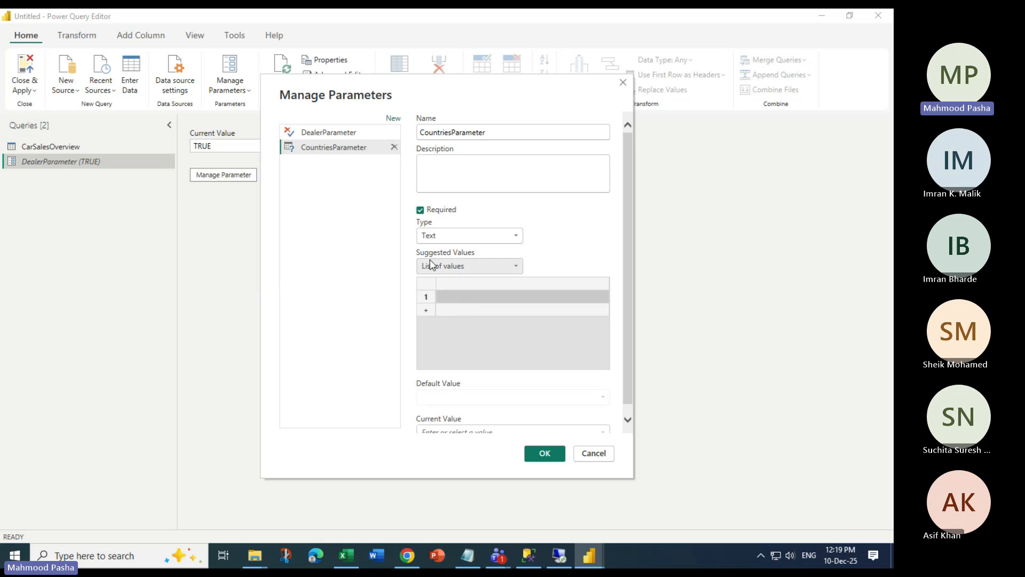
type("France")
key("Return")
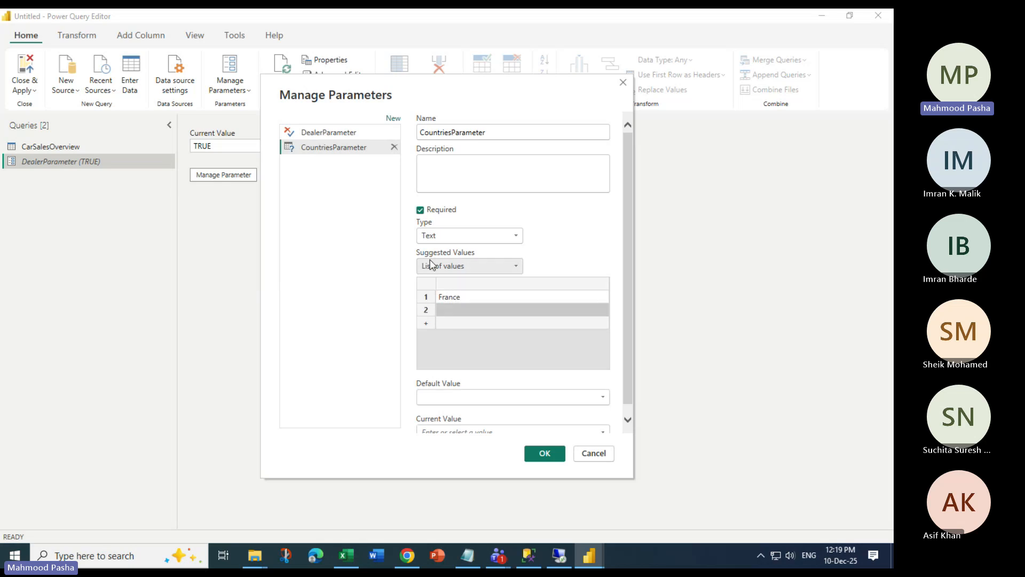
type("Germa")
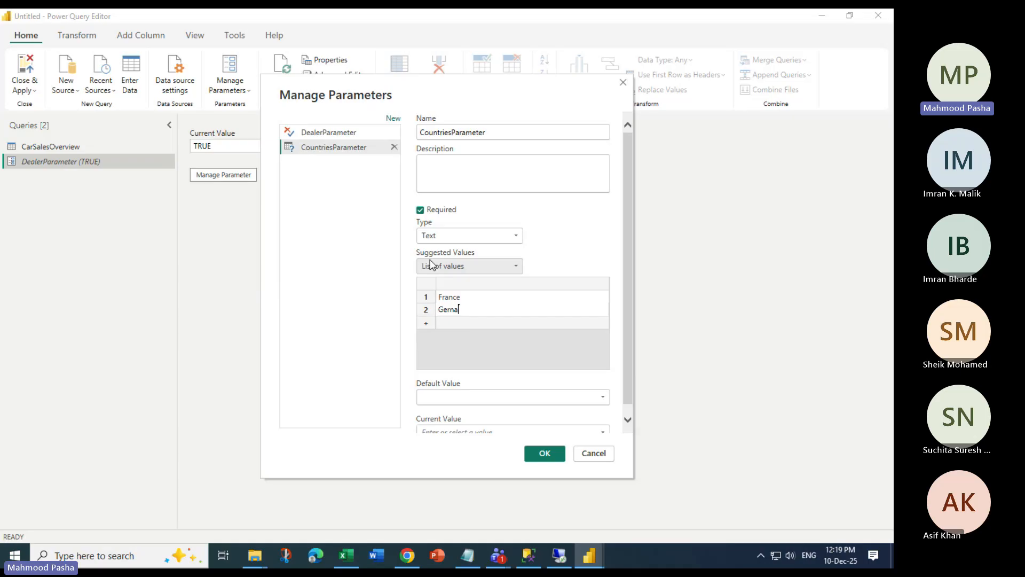
key("BackSpace")
key("BackSpace")
type("many")
key("Return")
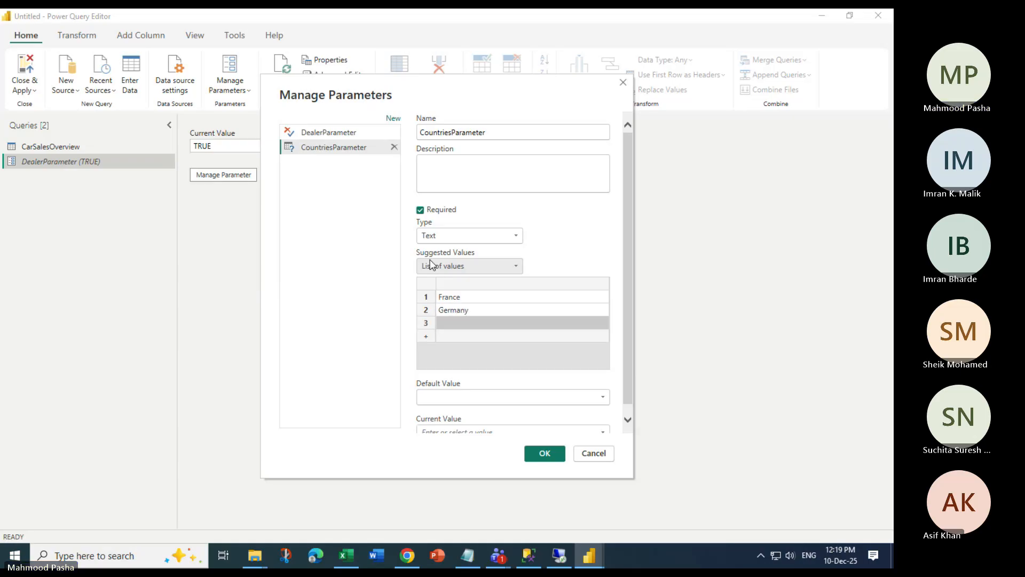
type("Spain")
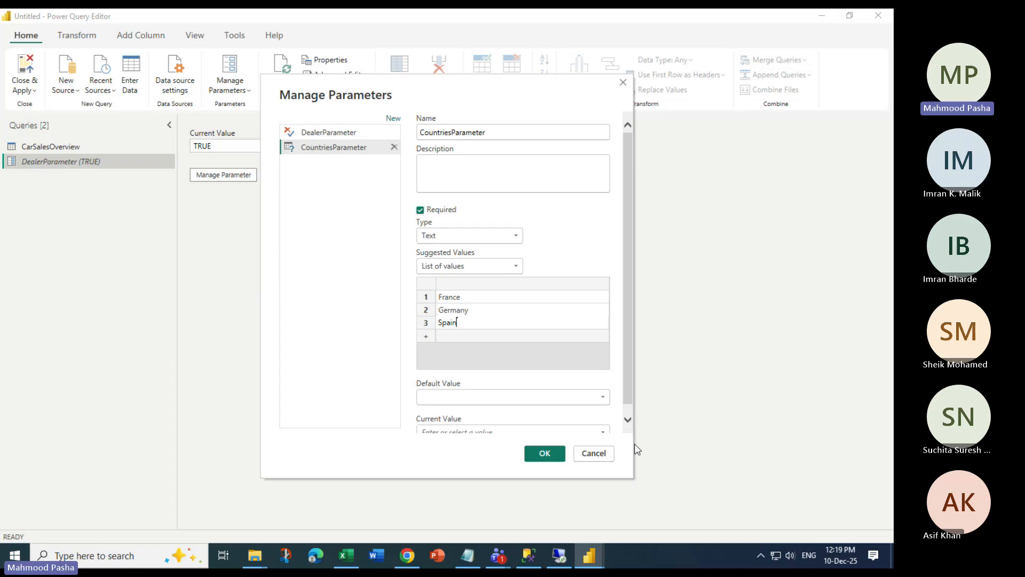
Make France the default value and choose the current value
left_click_drag(630, 383, 630, 400)
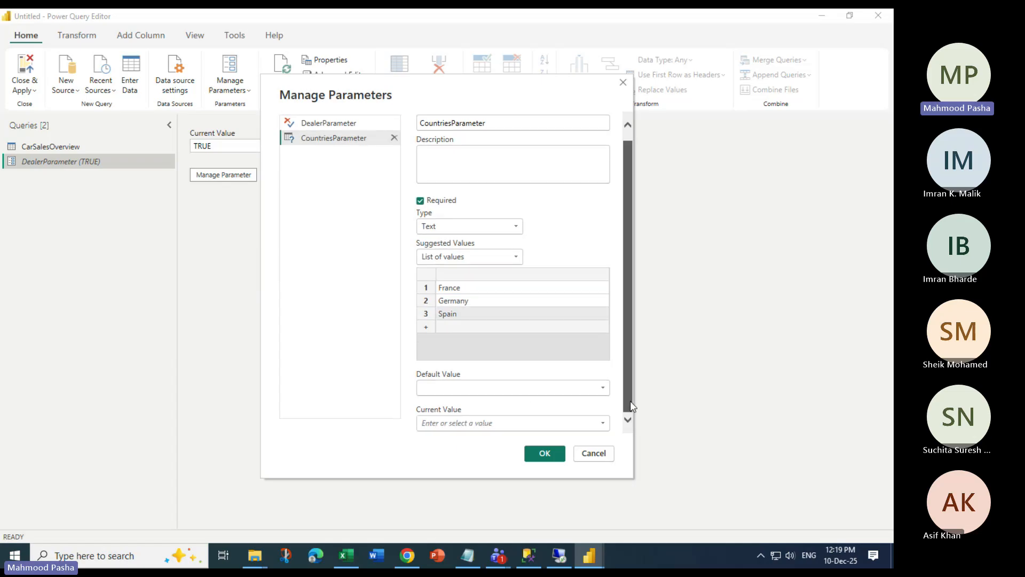
left_click(507, 392)
left_click(459, 403)
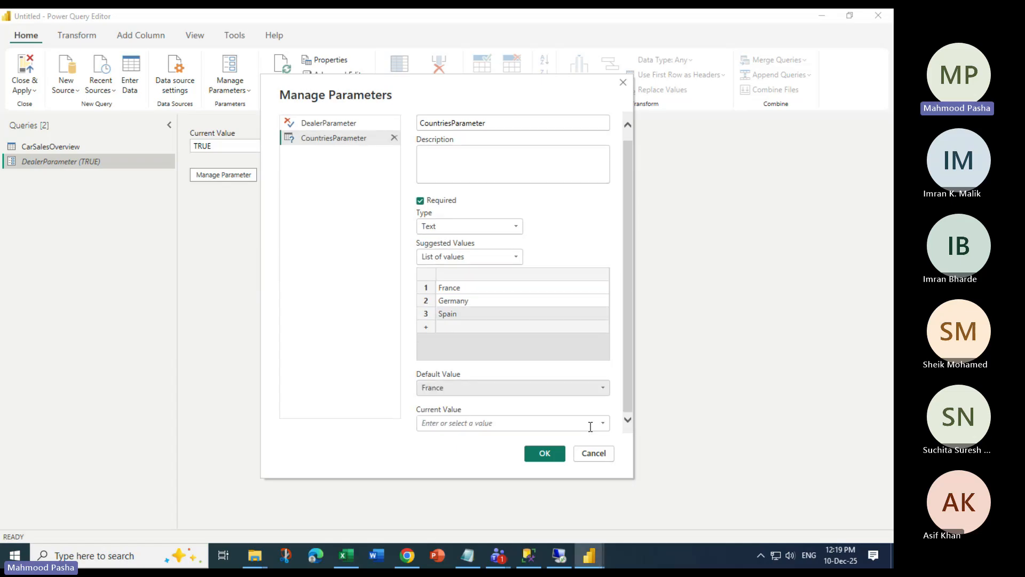
left_click(601, 422)
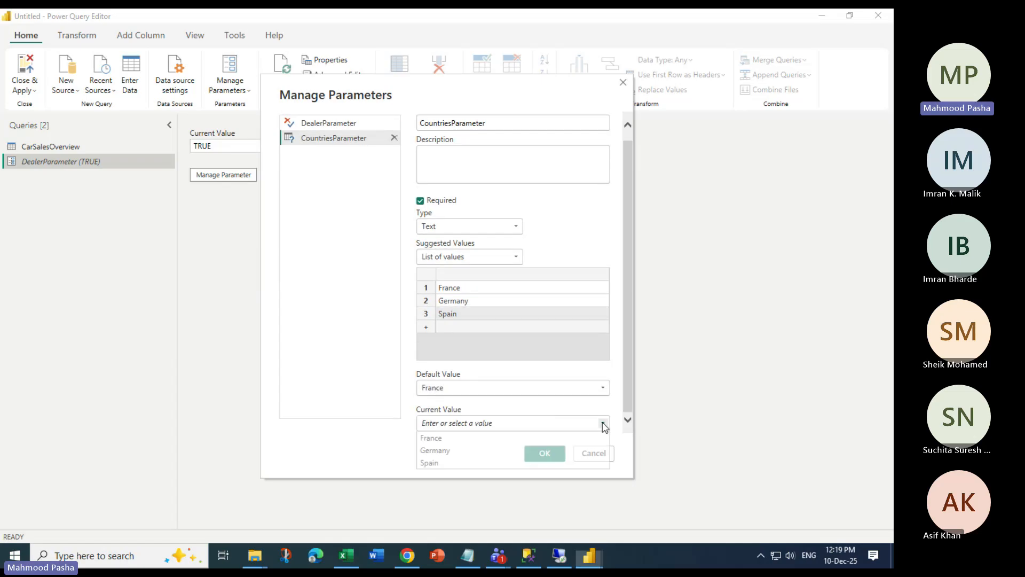
left_click(476, 439)
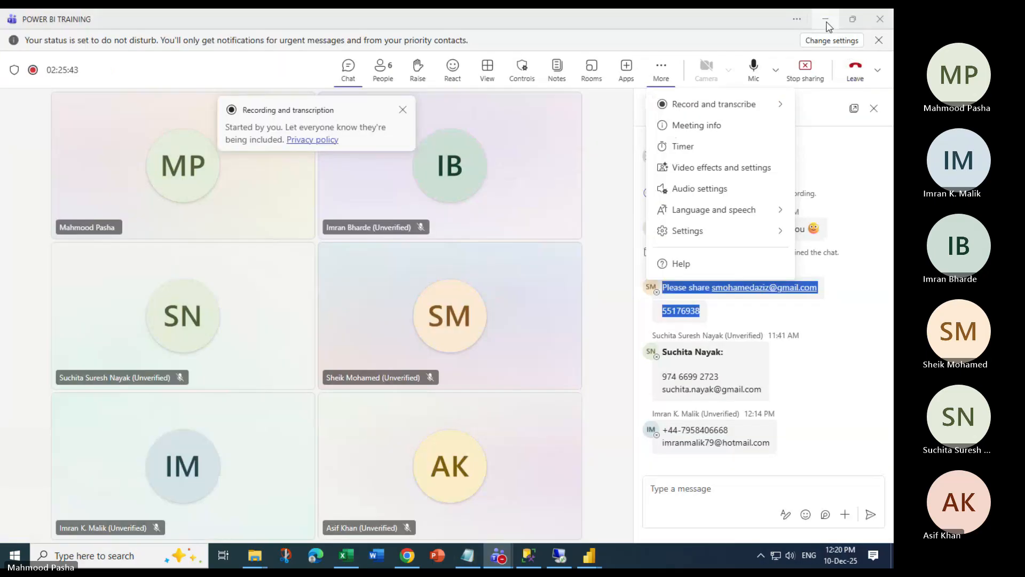
left_click(828, 22)
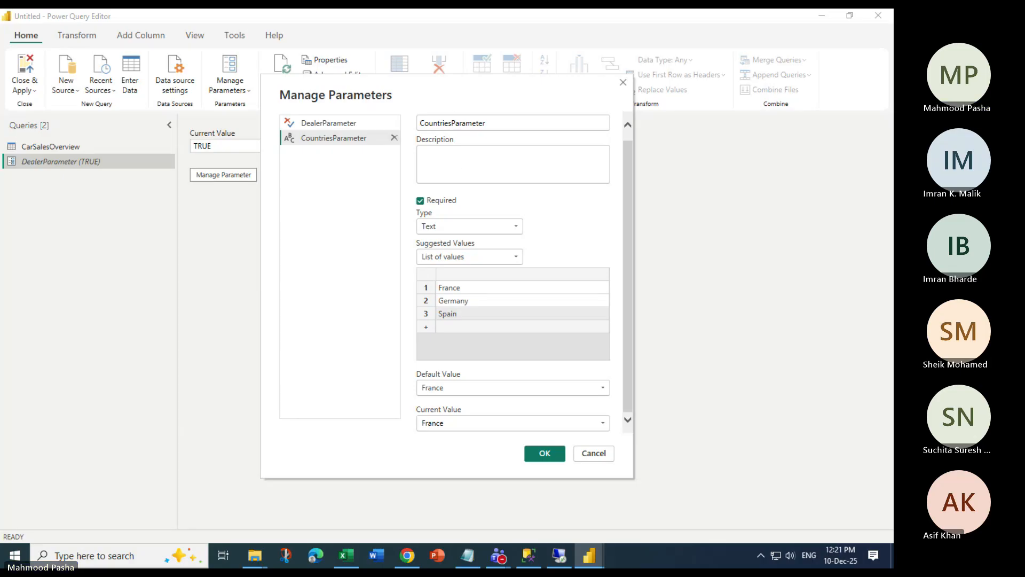
left_click_drag(438, 94, 449, 136)
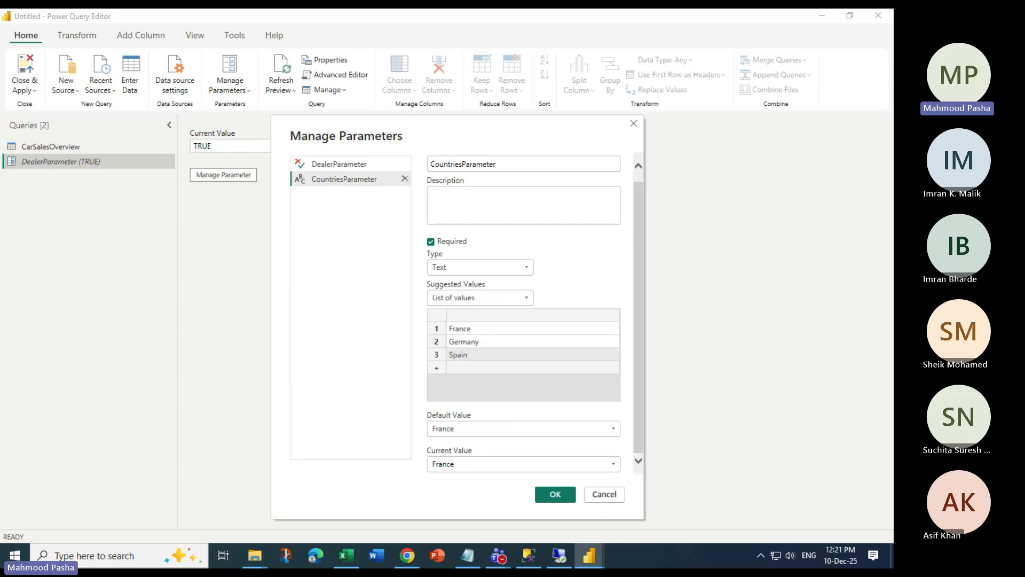
left_click(480, 297)
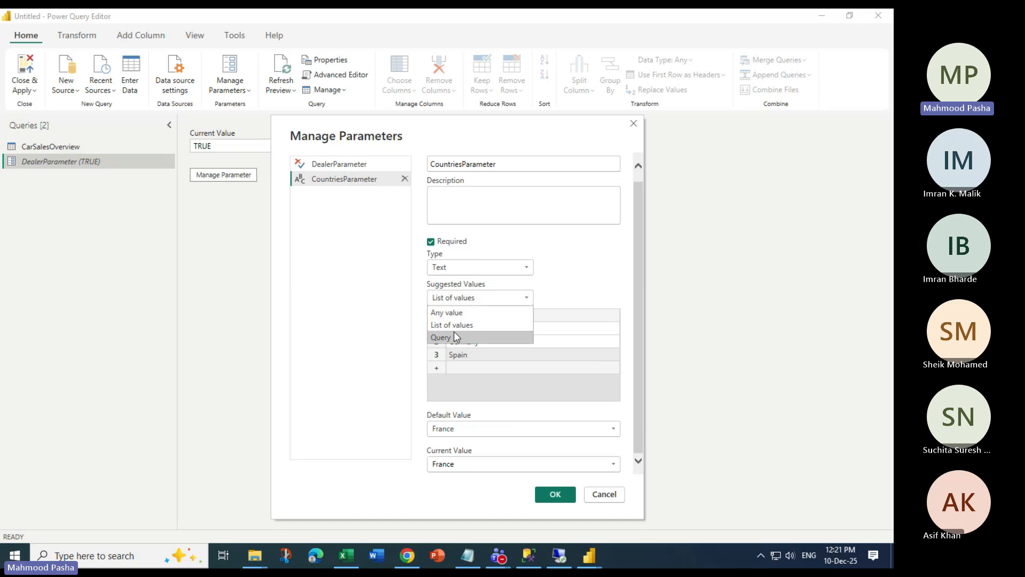
left_click(521, 303)
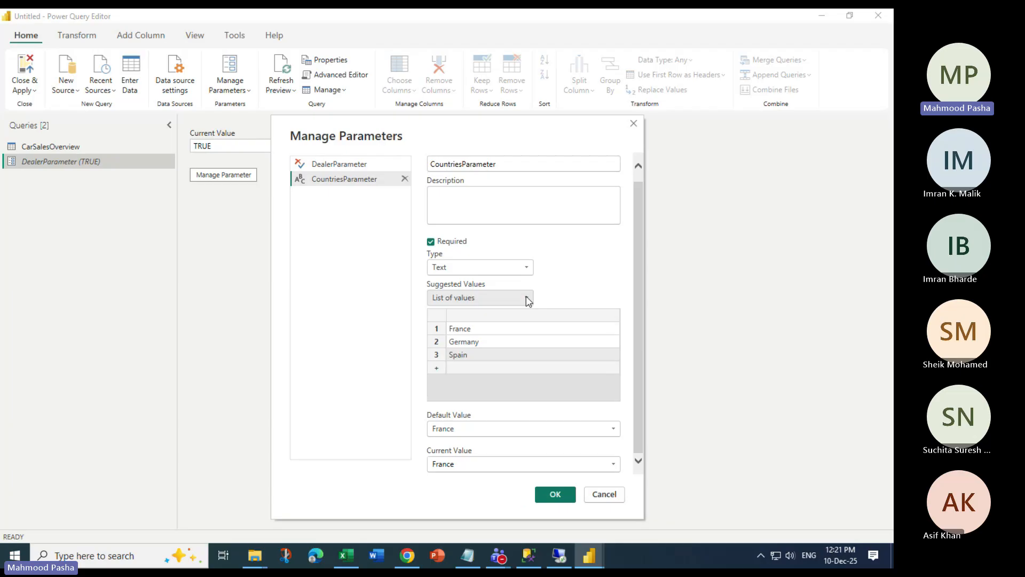
left_click(528, 301)
left_click(531, 324)
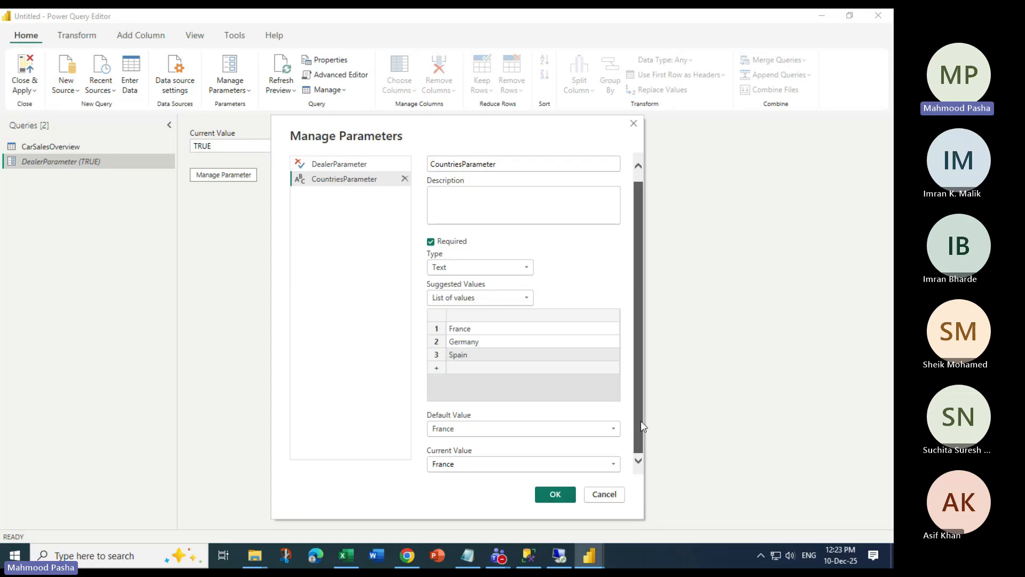
scroll(641, 420, "up", 1)
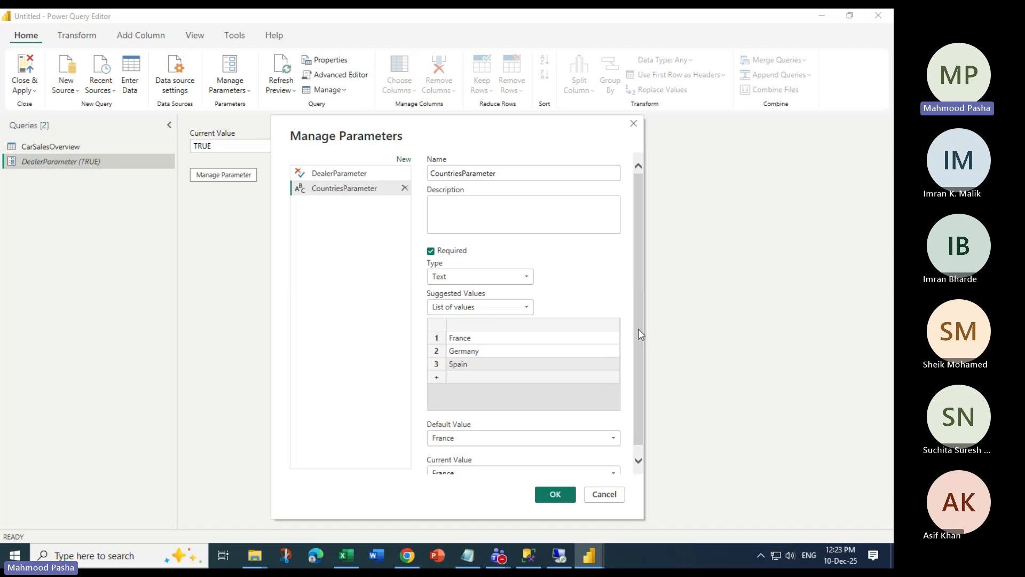
Add a new Parameter1, allowing any value, after comparing the existing parameters' settings
left_click(405, 159)
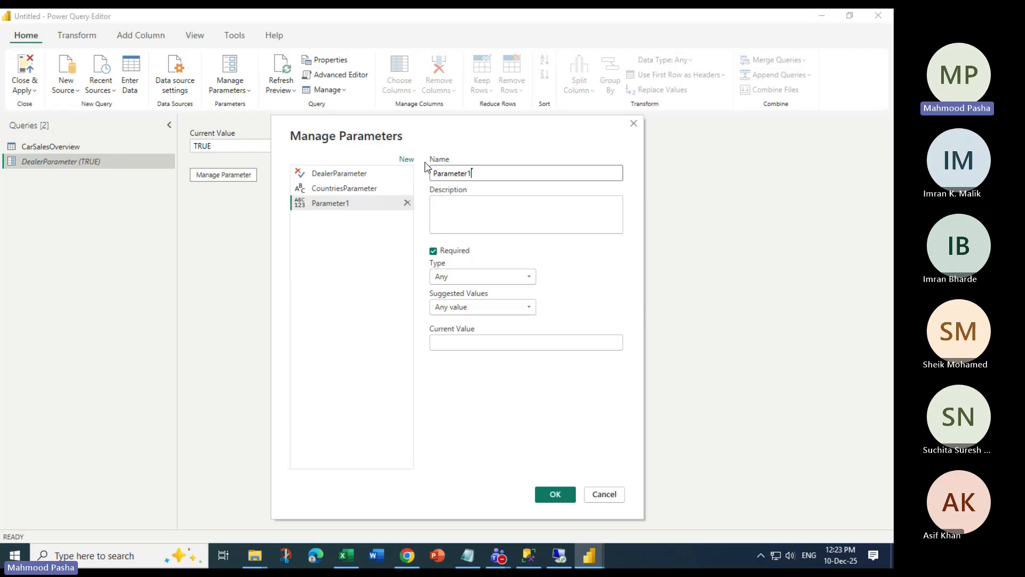
left_click(335, 190)
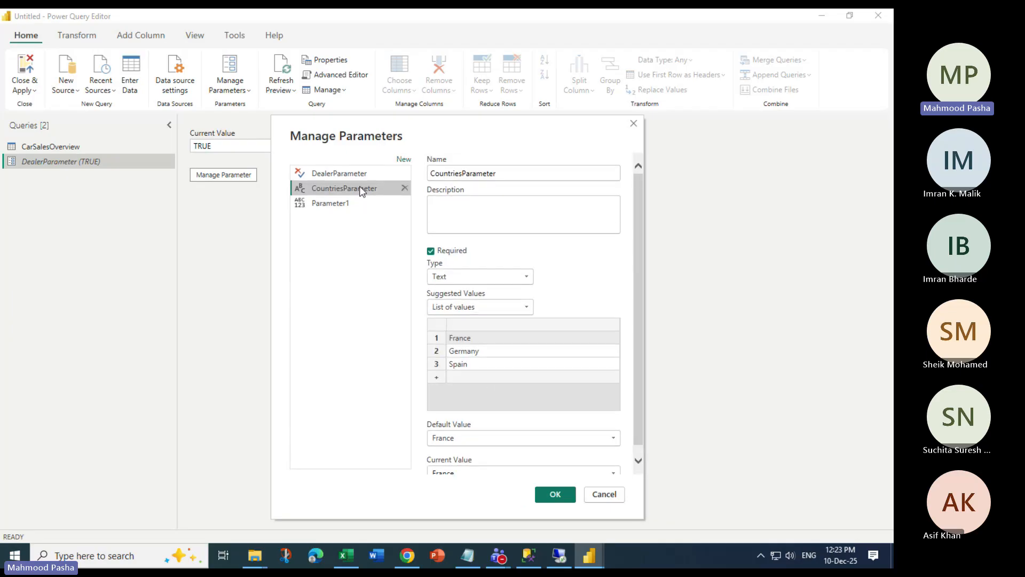
left_click(360, 174)
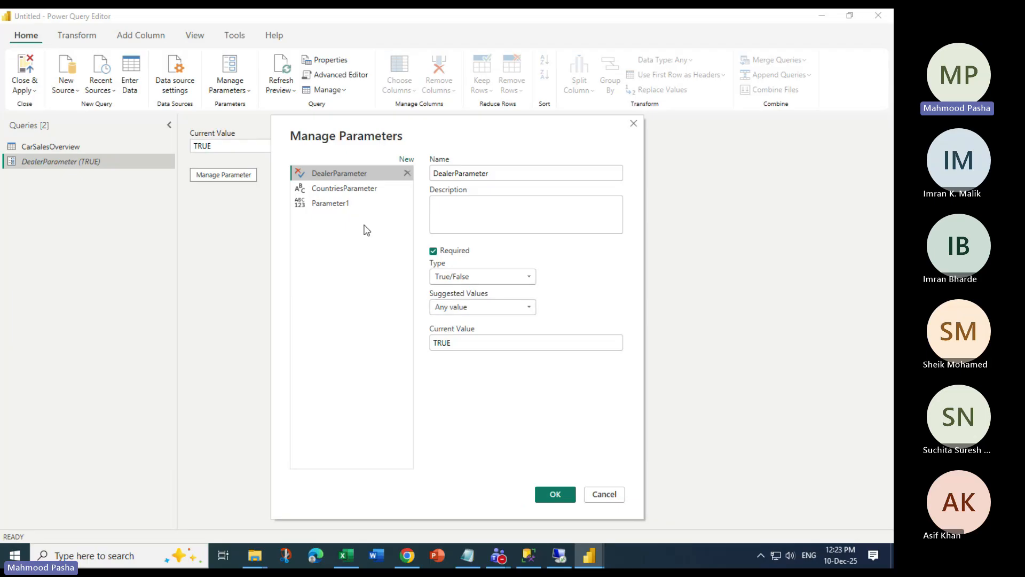
key("Down")
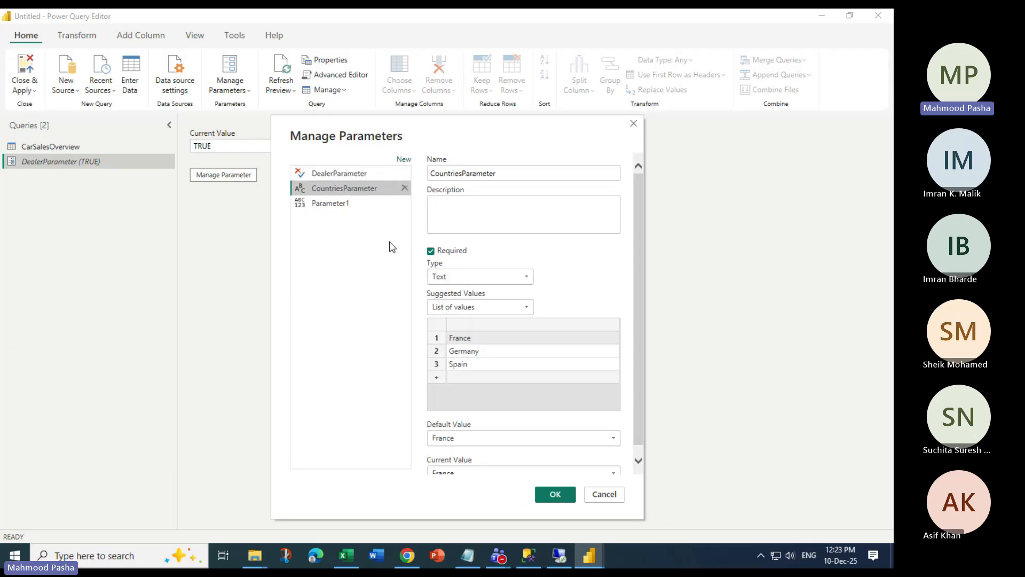
left_click(319, 207)
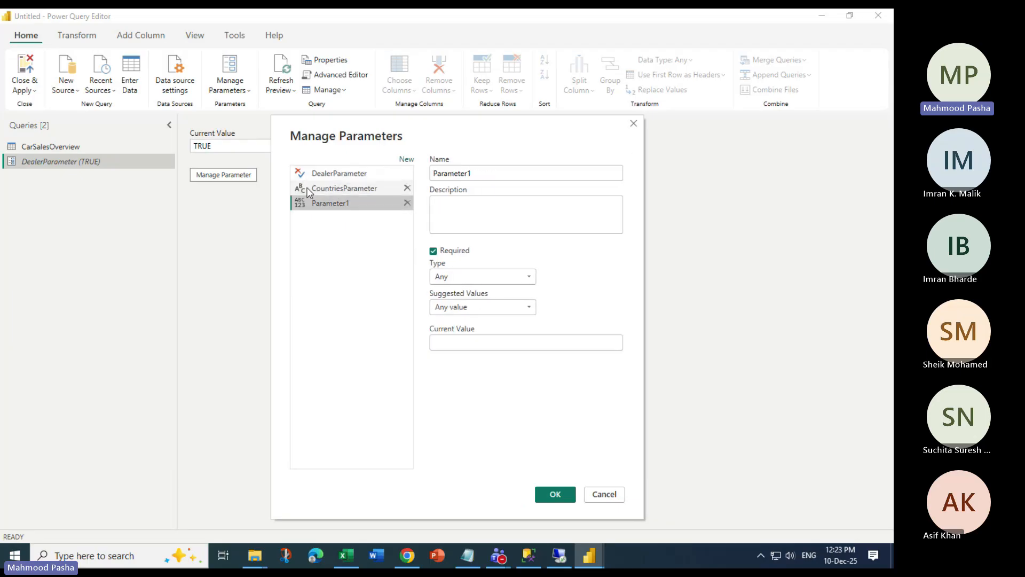
left_click(328, 190)
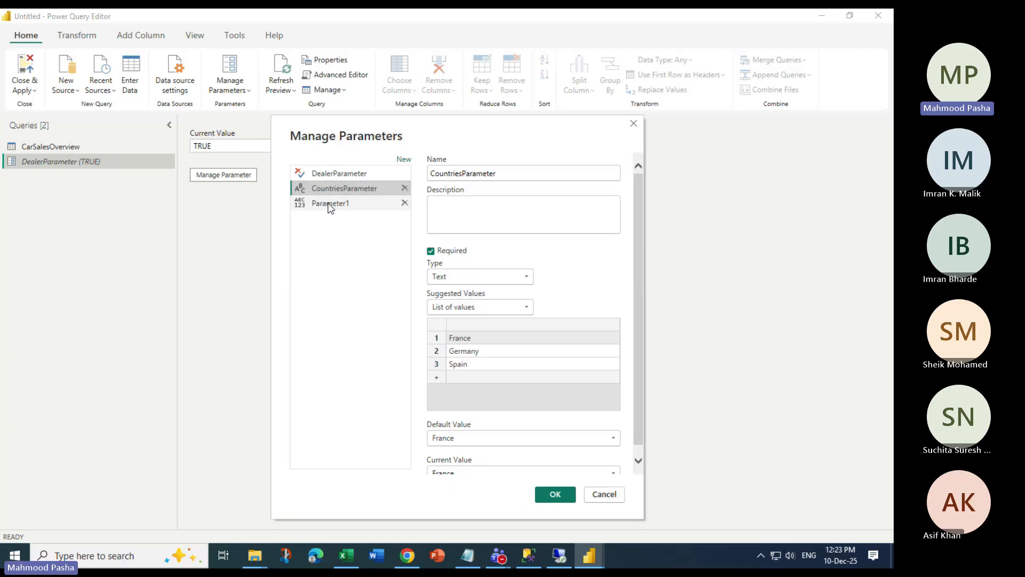
left_click(329, 205)
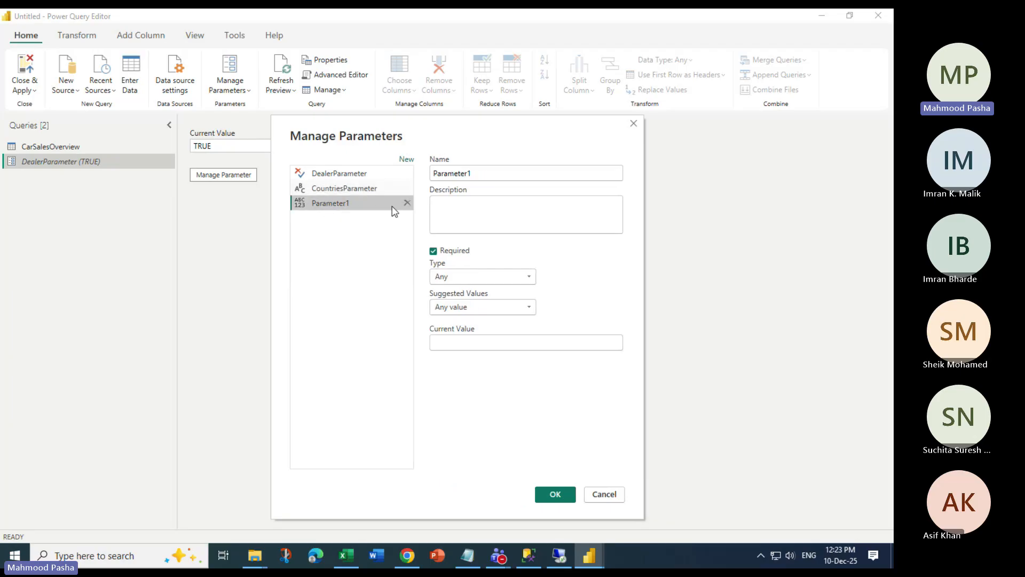
left_click(492, 304)
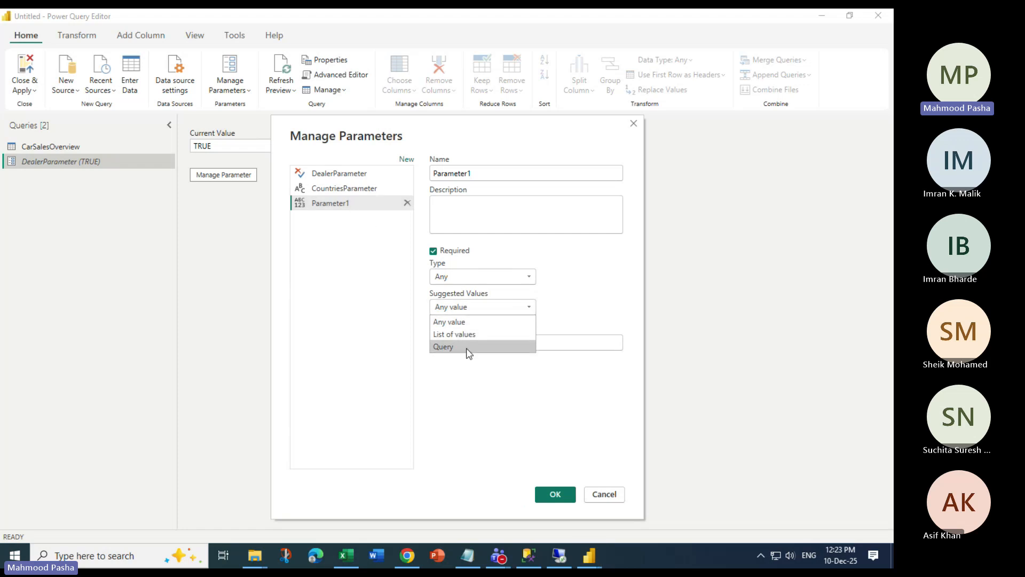
left_click(377, 202)
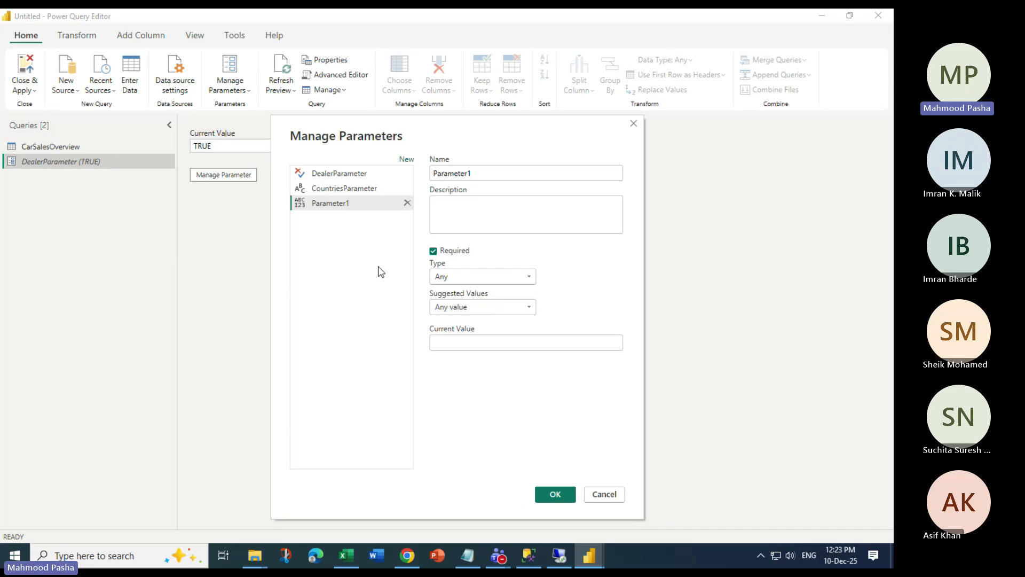
Give Parameter1 the current value 'Test' and confirm the dialog
left_click(555, 495)
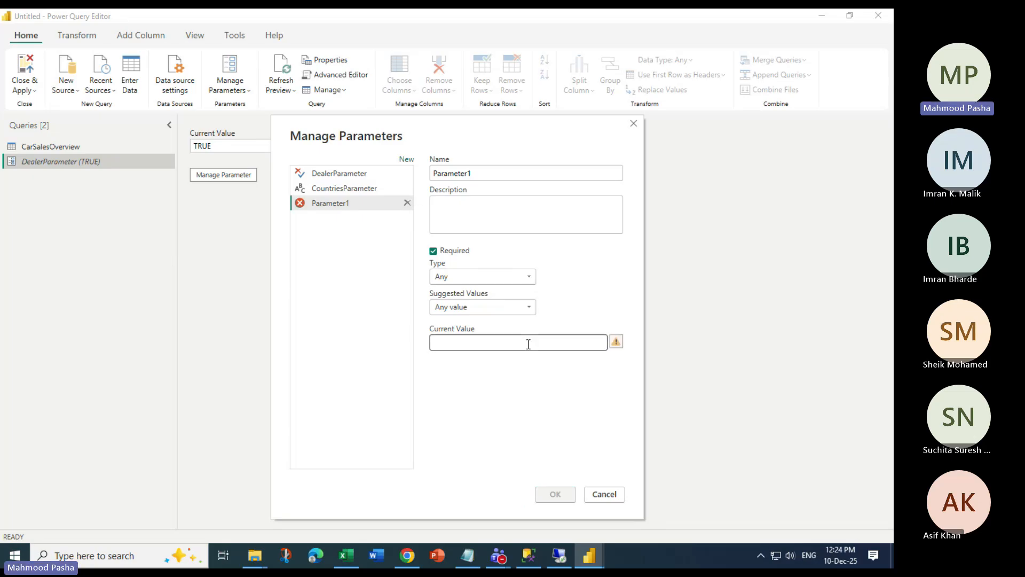
left_click(492, 310)
left_click(504, 316)
left_click(490, 344)
type("Tesrt")
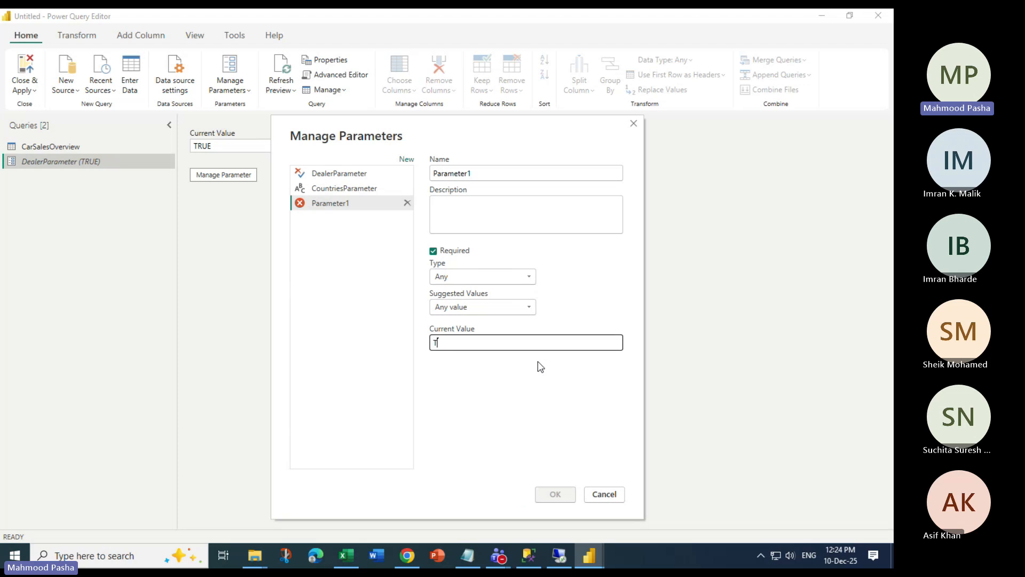
key("BackSpace")
key("BackSpace")
type("t")
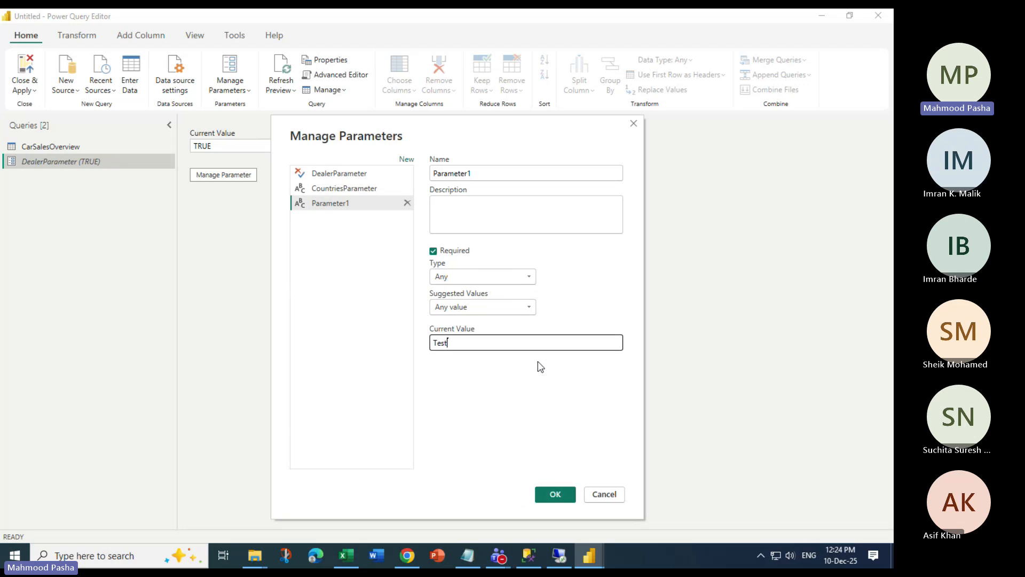
left_click(555, 493)
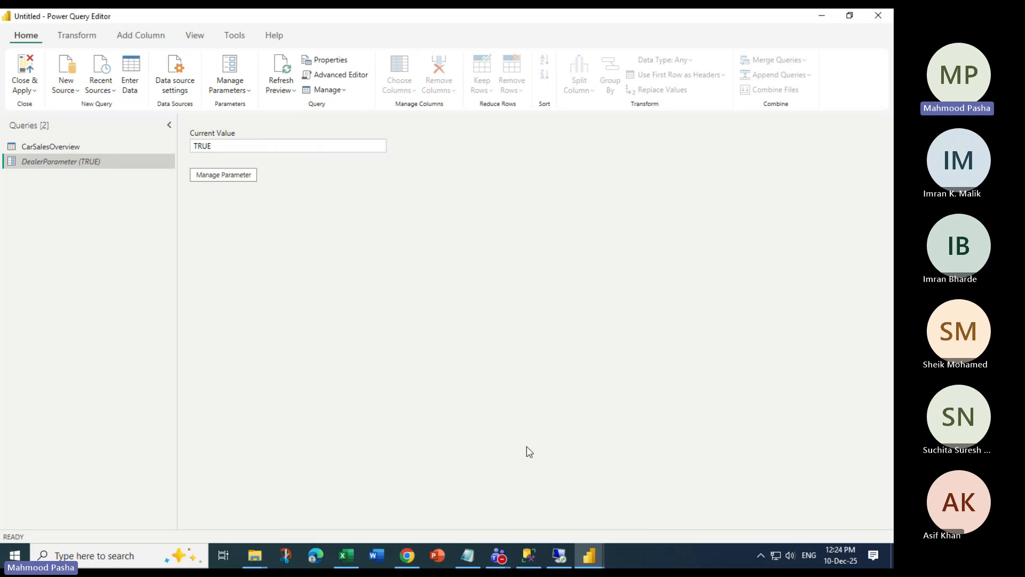
Review Parameter1 (Test) settings unchanged, then return to the CarSalesOverview preview
left_click(74, 192)
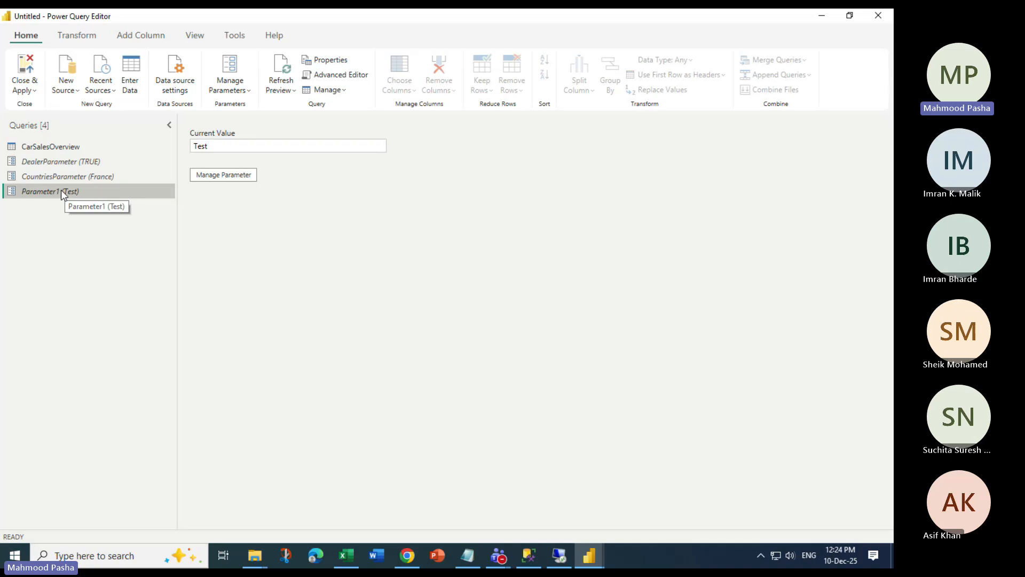
left_click(231, 179)
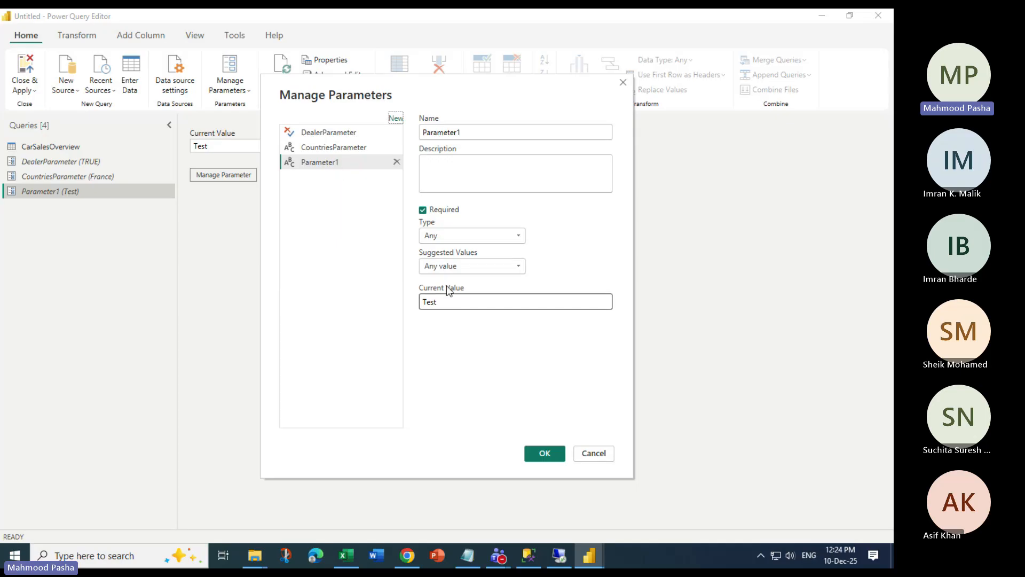
left_click(593, 453)
left_click(52, 147)
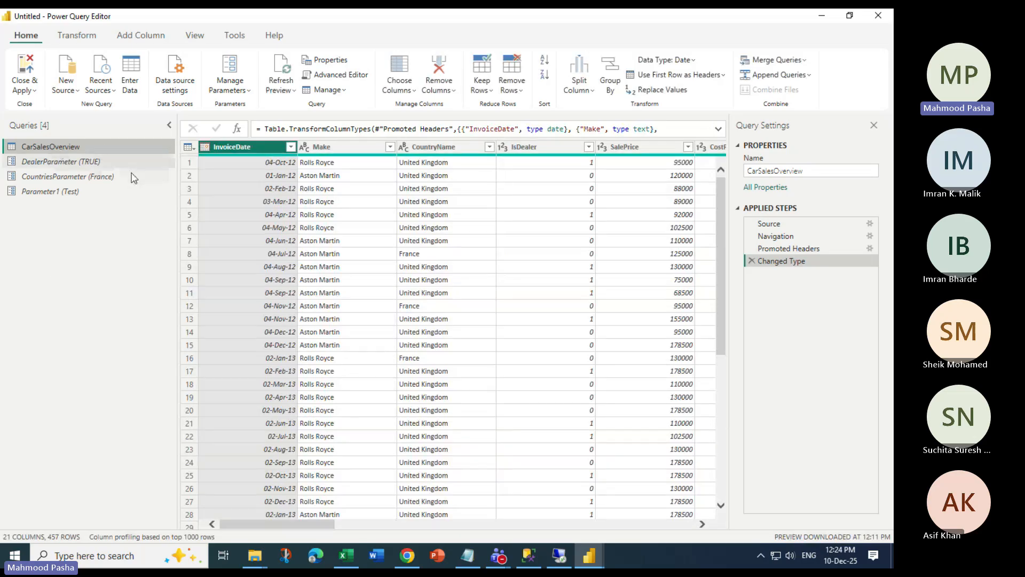
Jump to and select the Model column of CarSalesOverview using Go to Column
left_click_drag(305, 524, 482, 528)
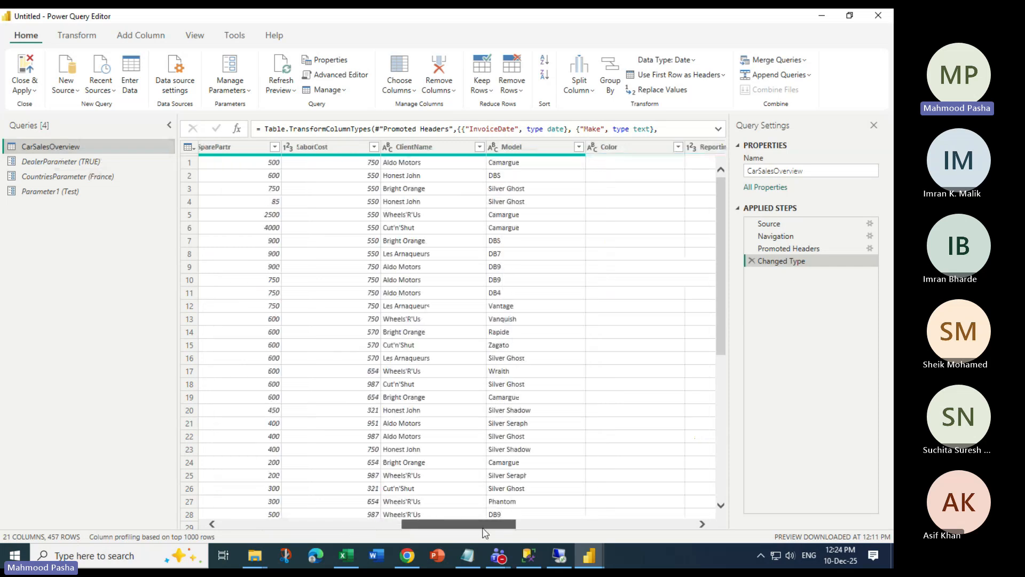
left_click_drag(482, 533, 485, 533)
left_click(509, 146)
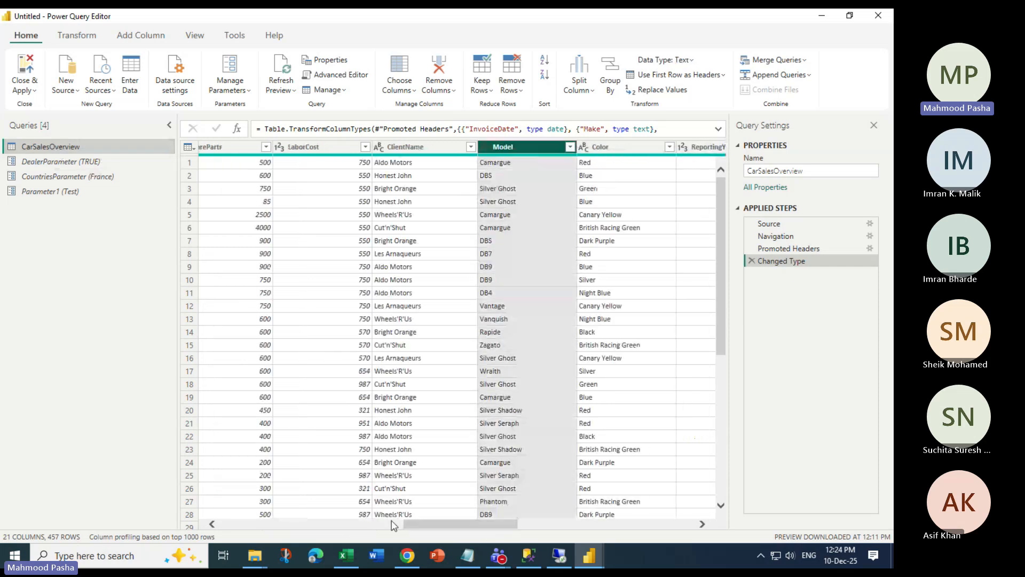
left_click_drag(414, 525, 448, 526)
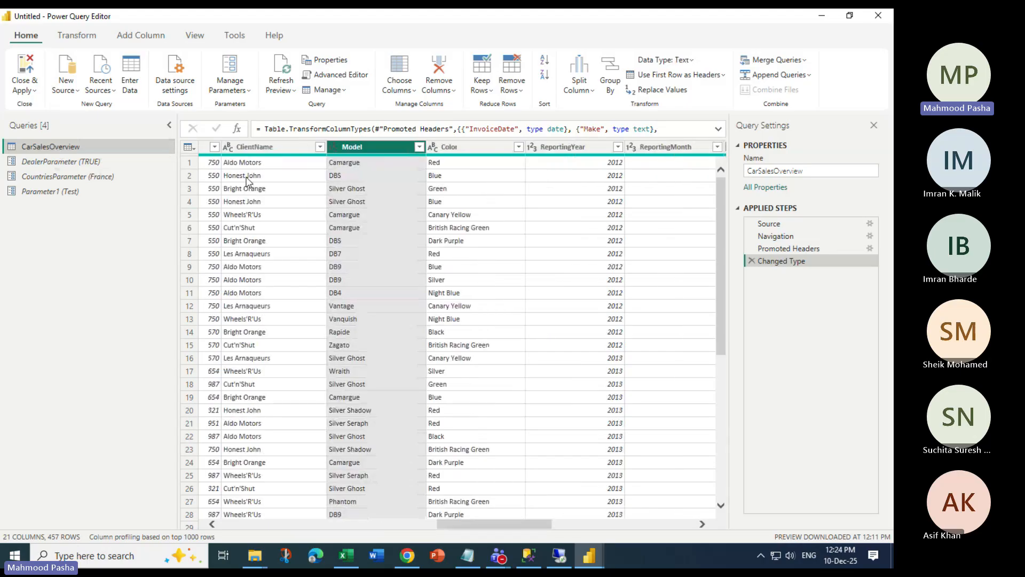
left_click(51, 152)
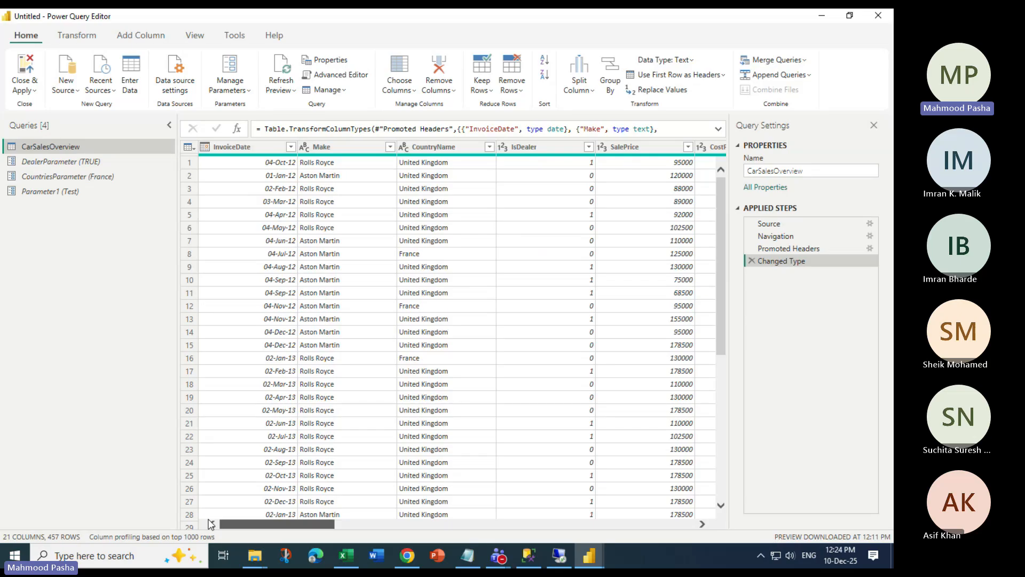
left_click(399, 90)
left_click(427, 126)
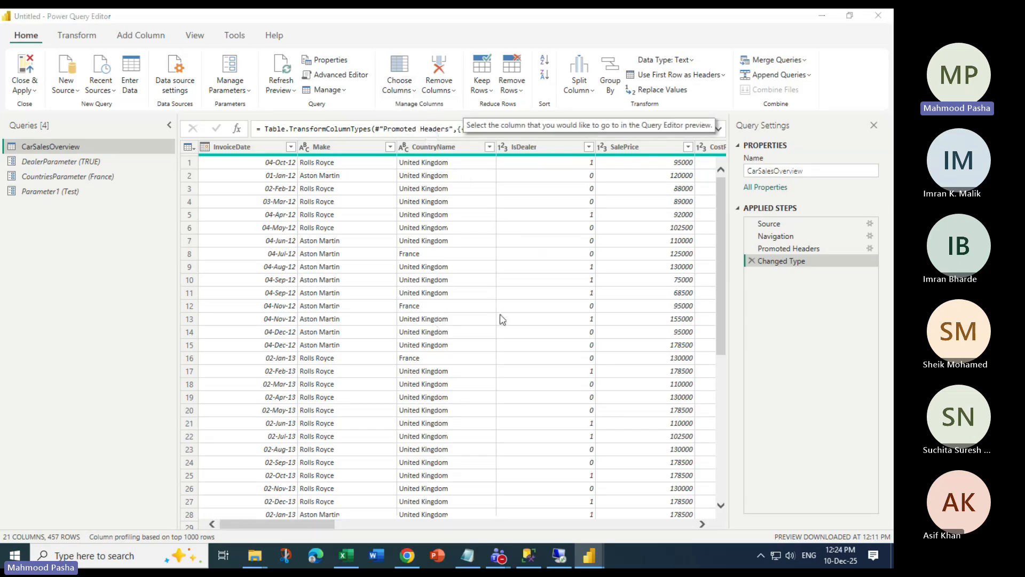
left_click(378, 274)
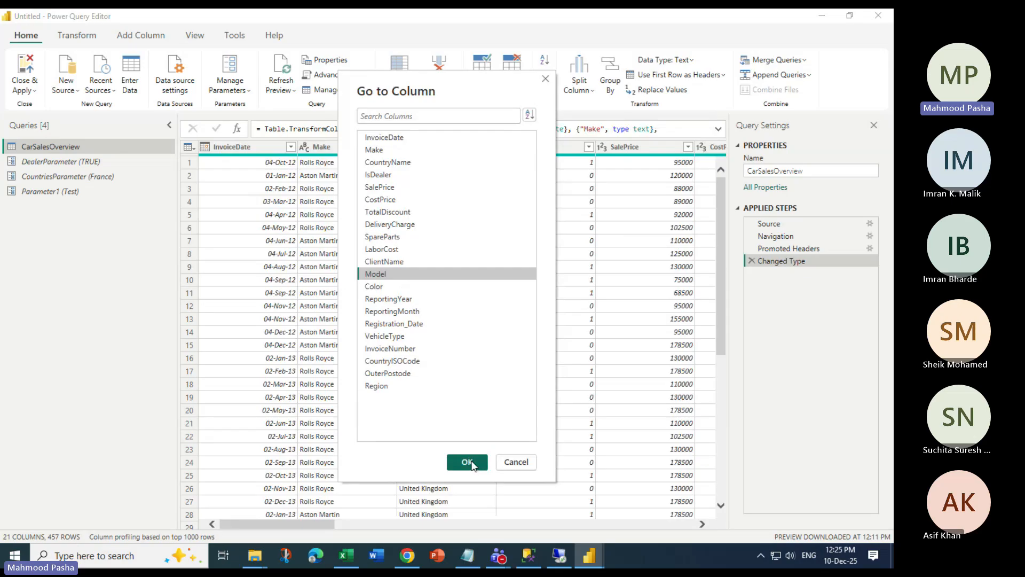
left_click(471, 463)
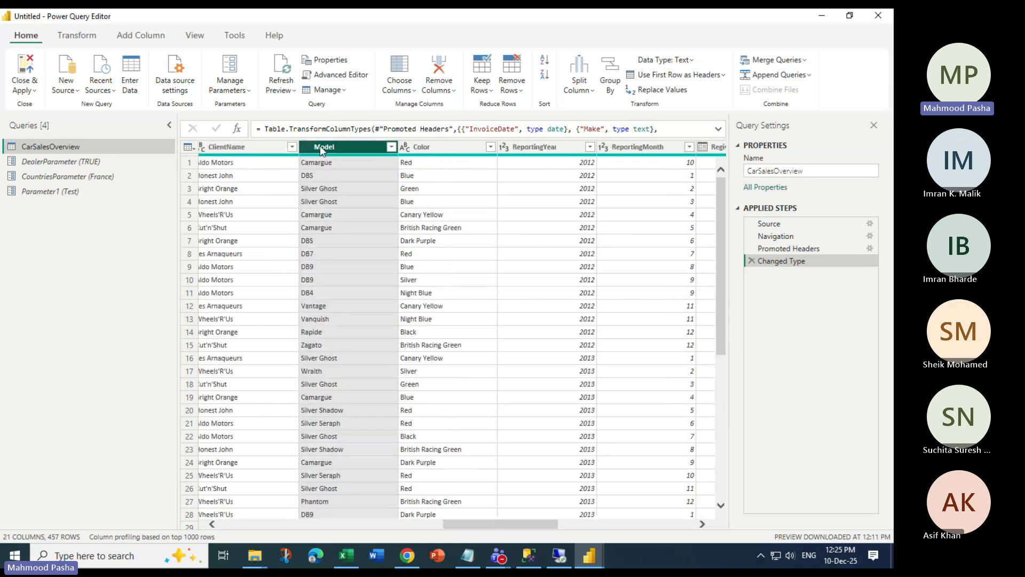
Add the Model column as a new Model query and open its list
right_click(319, 145)
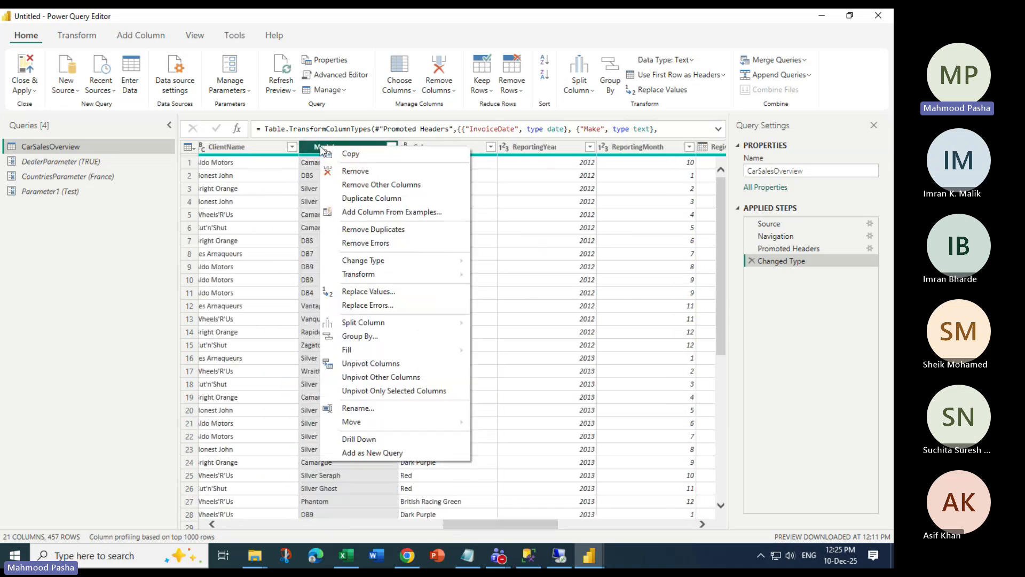
left_click(381, 453)
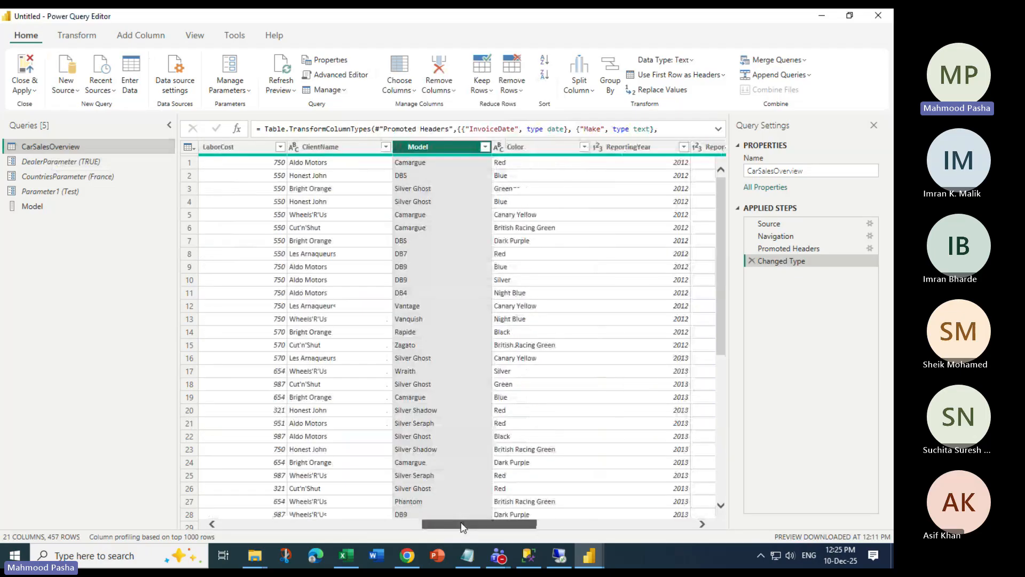
right_click(357, 144)
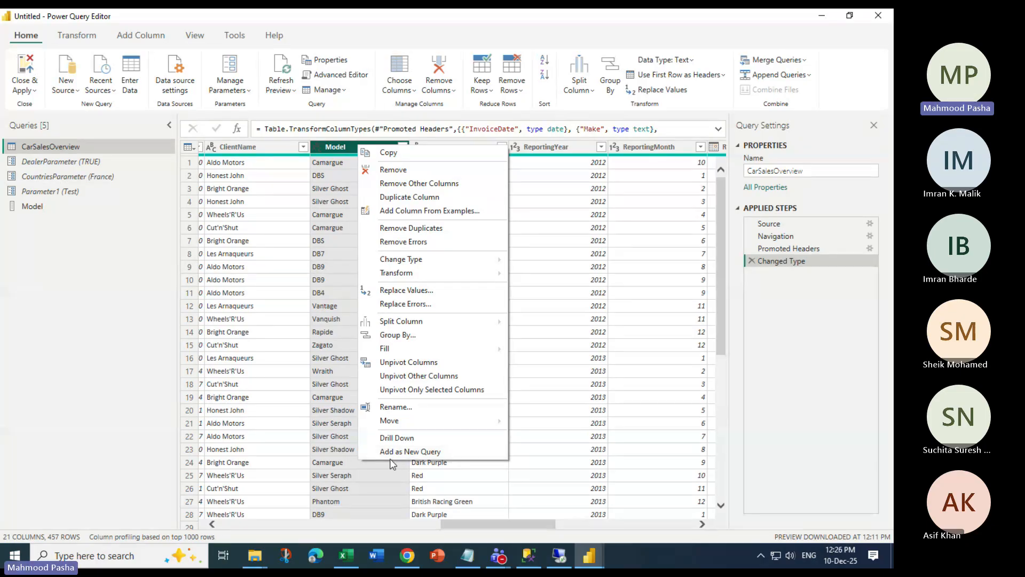
left_click(52, 228)
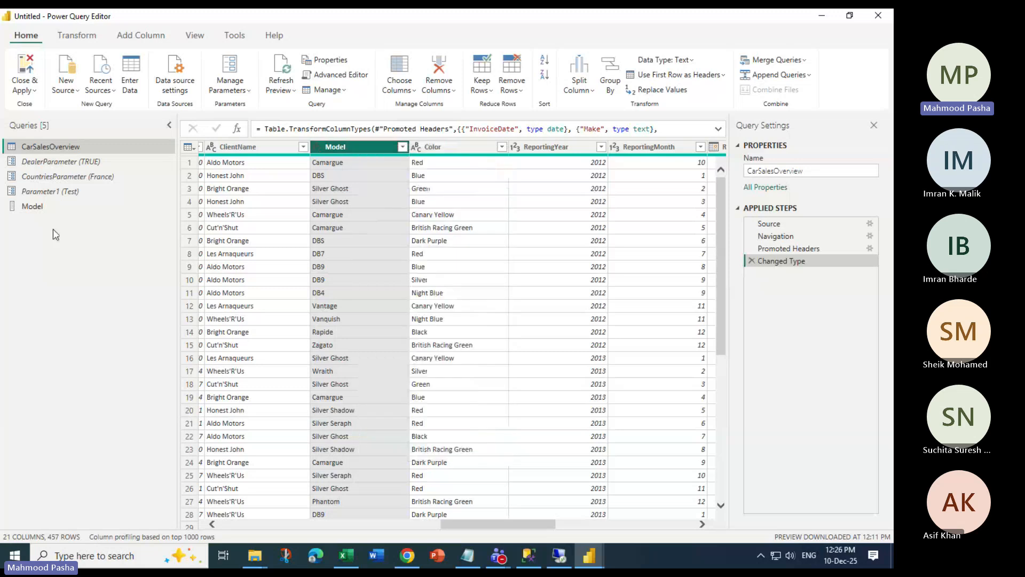
left_click(42, 206)
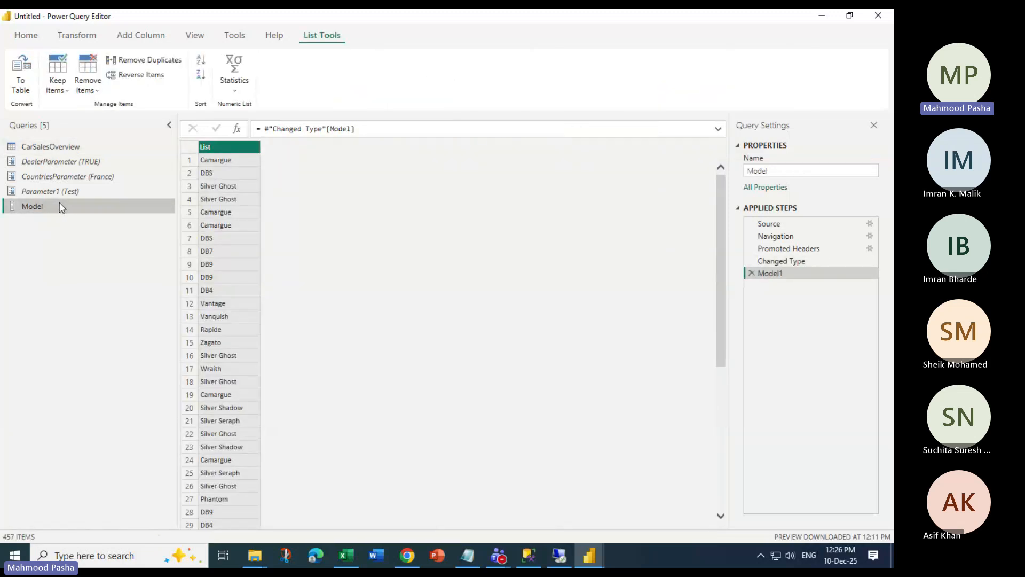
Move through CarSalesOverview and Model, ending on Parameter1 showing 'Test'
left_click(53, 146)
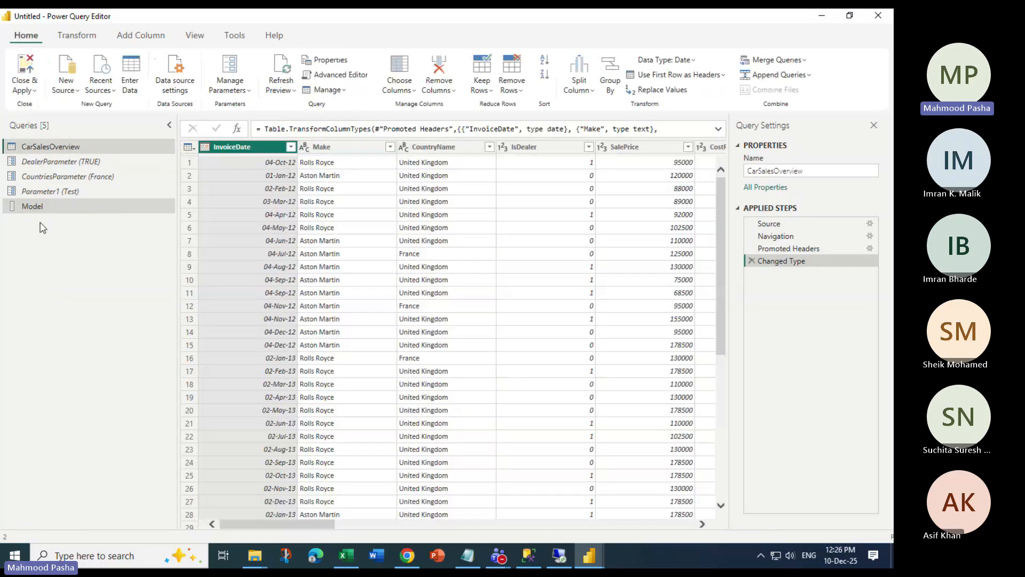
left_click(27, 207)
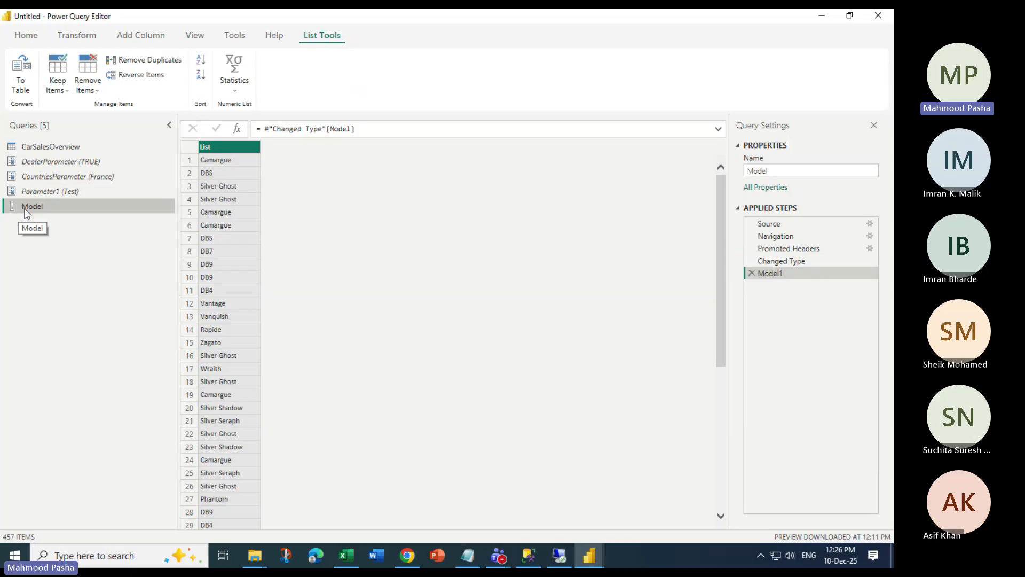
left_click(61, 195)
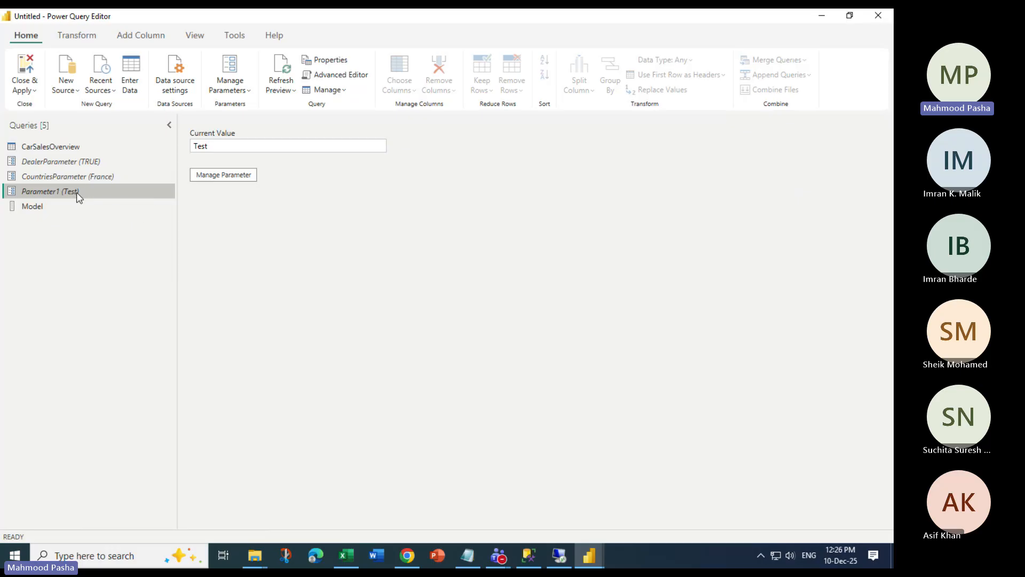
Rename Parameter1 to ModelParameter and set its type to Text
left_click(228, 176)
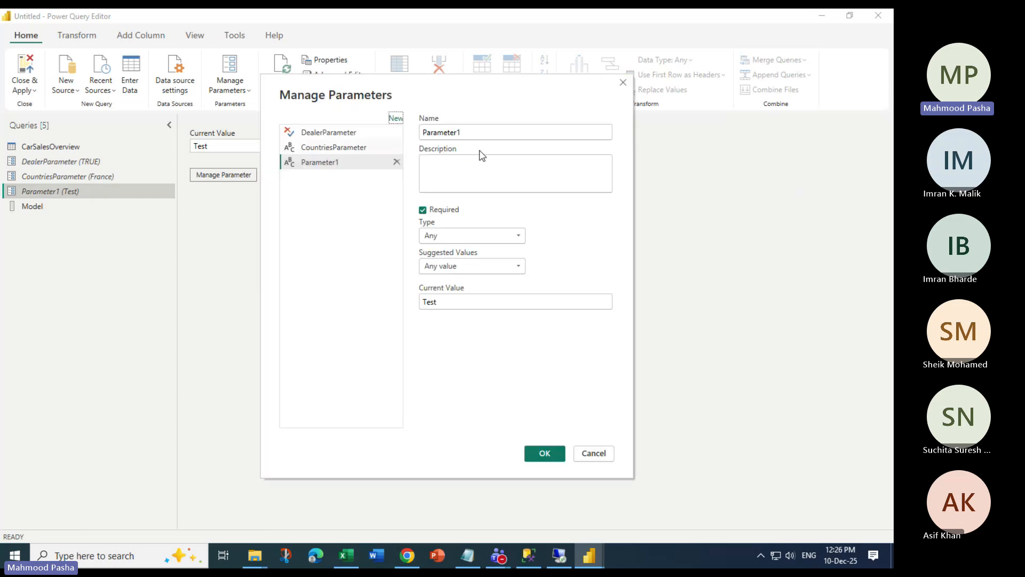
left_click(515, 136)
key("Escape")
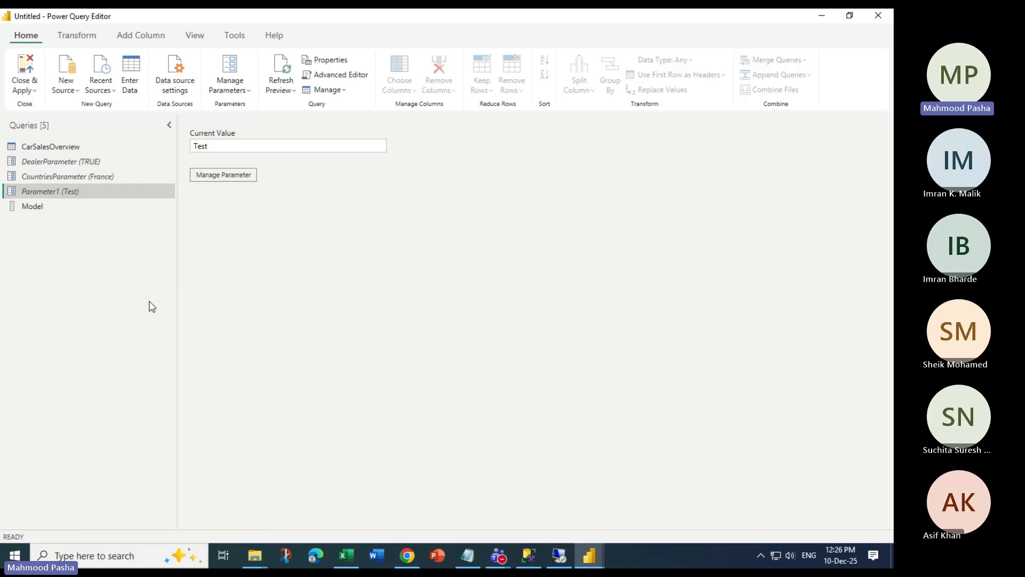
left_click(221, 174)
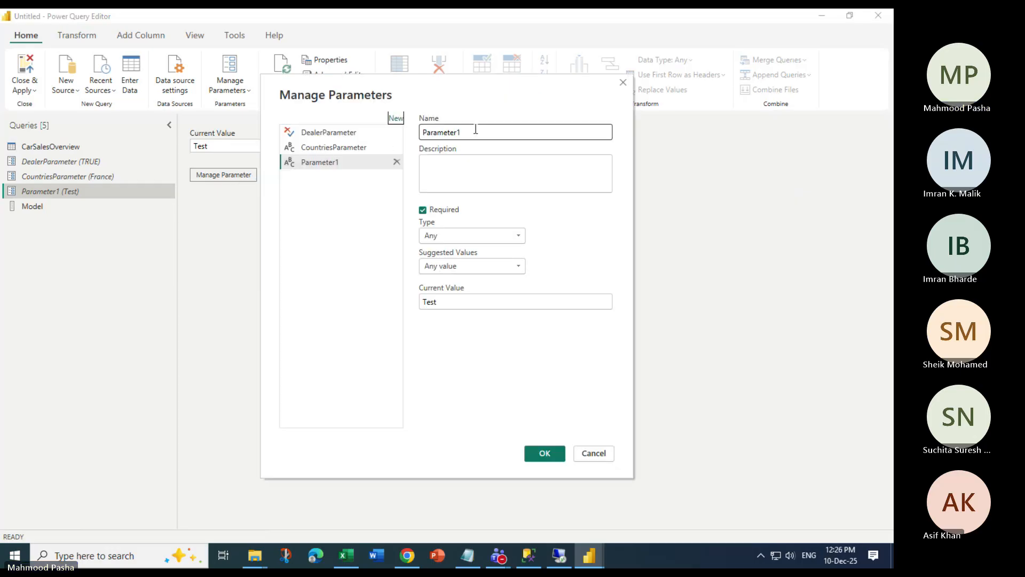
left_click(478, 130)
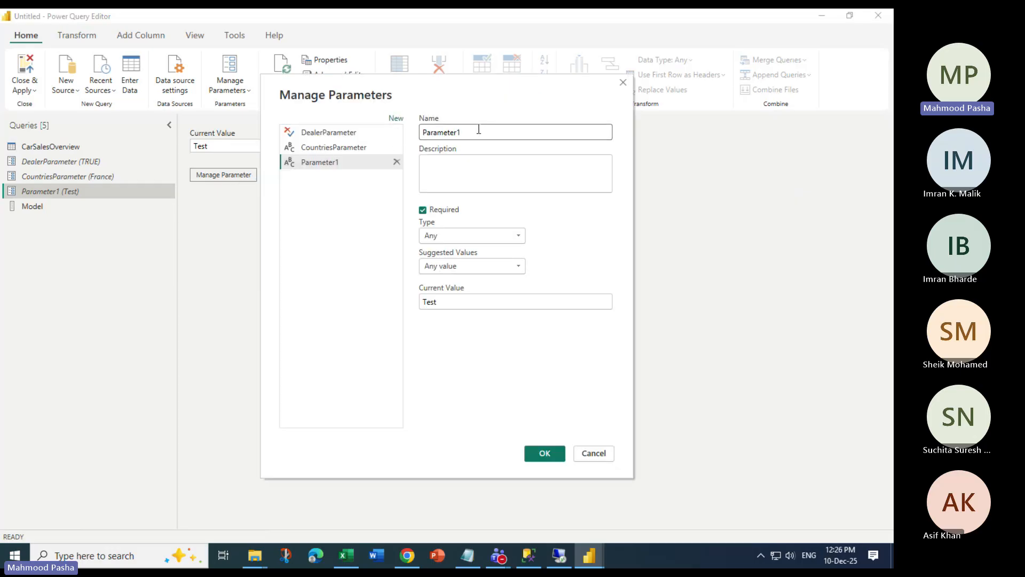
key("BackSpace")
key("Home")
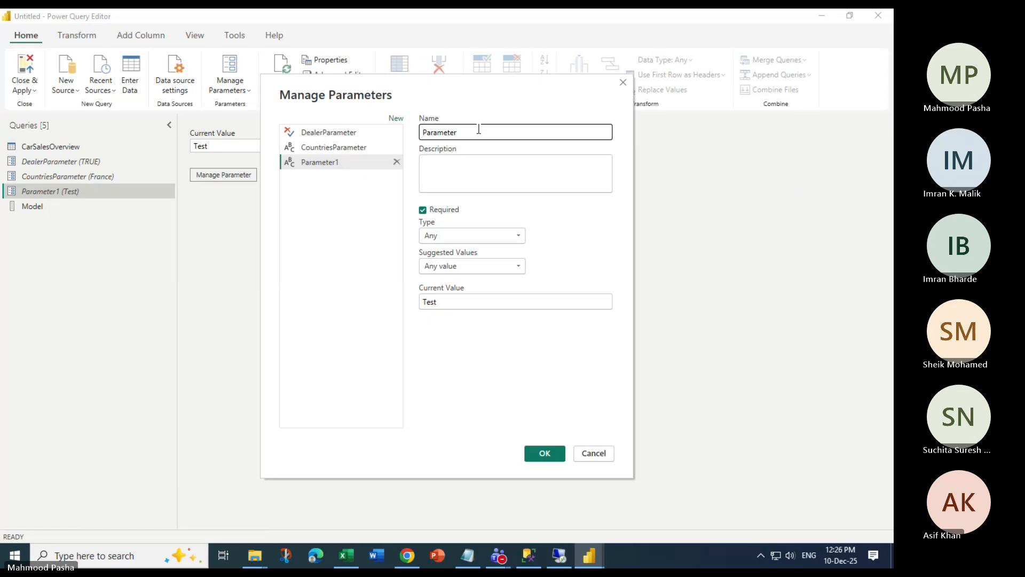
type("Model")
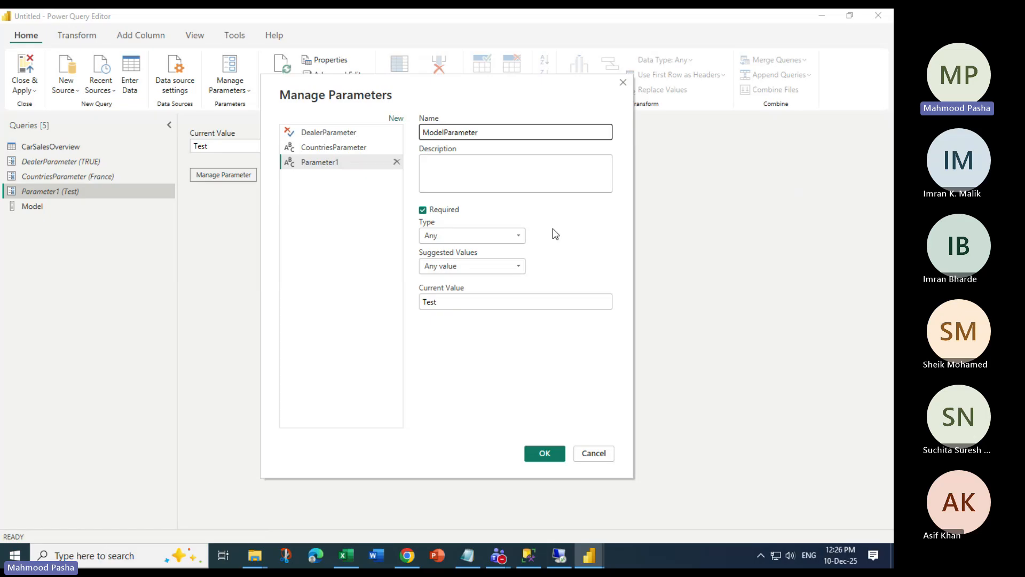
left_click(519, 235)
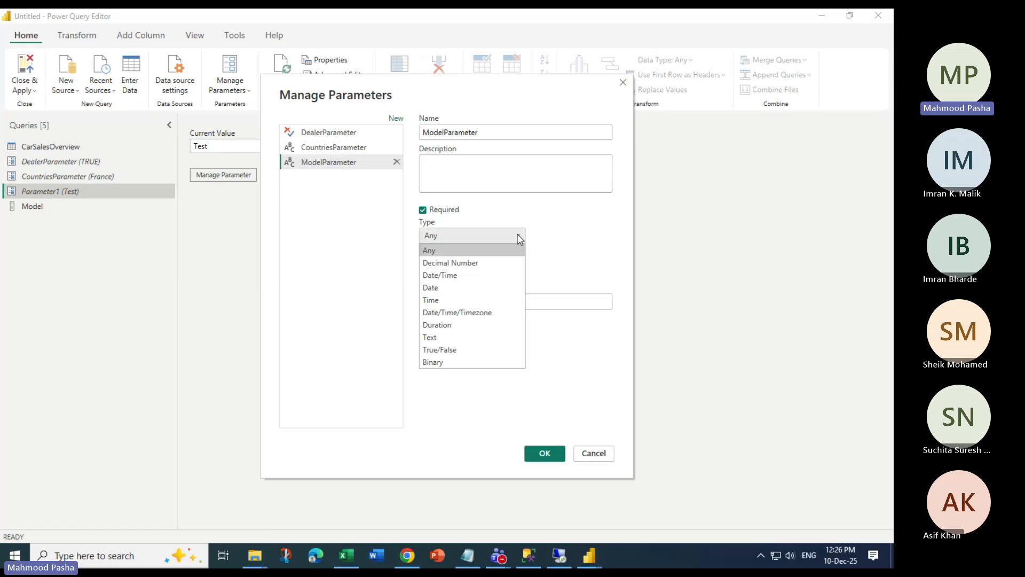
left_click(484, 339)
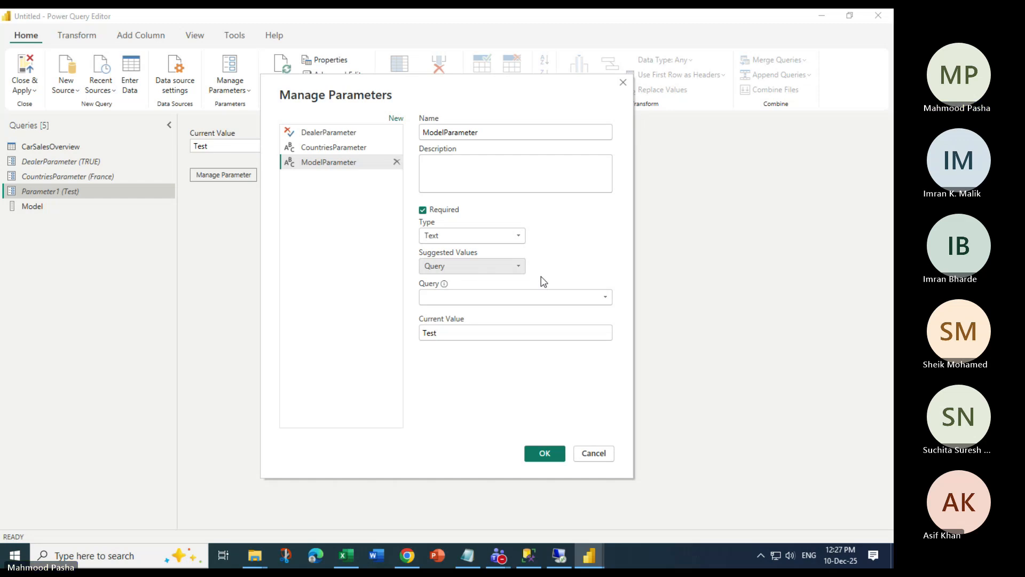
Replace ModelParameter's current value Test with DB9, with suggestions drawn from the Model query
left_click(508, 297)
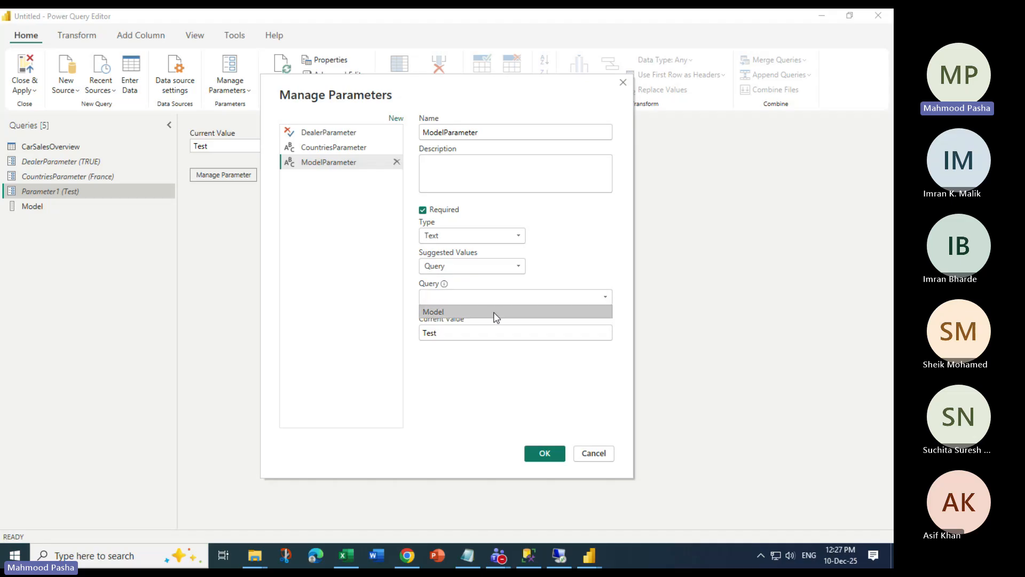
left_click(496, 312)
left_click(598, 296)
left_click(484, 309)
double_click(437, 334)
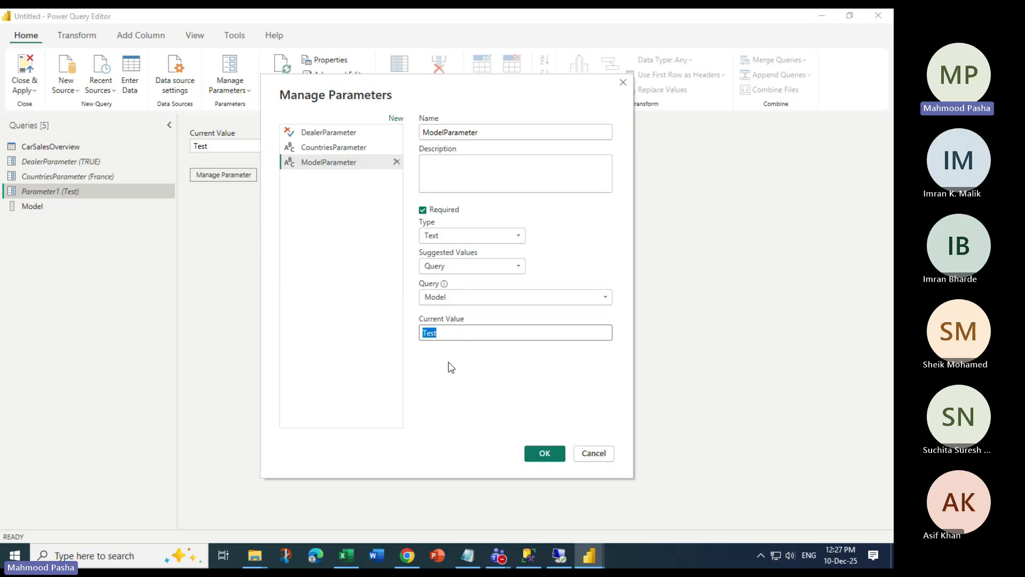
type("DB")
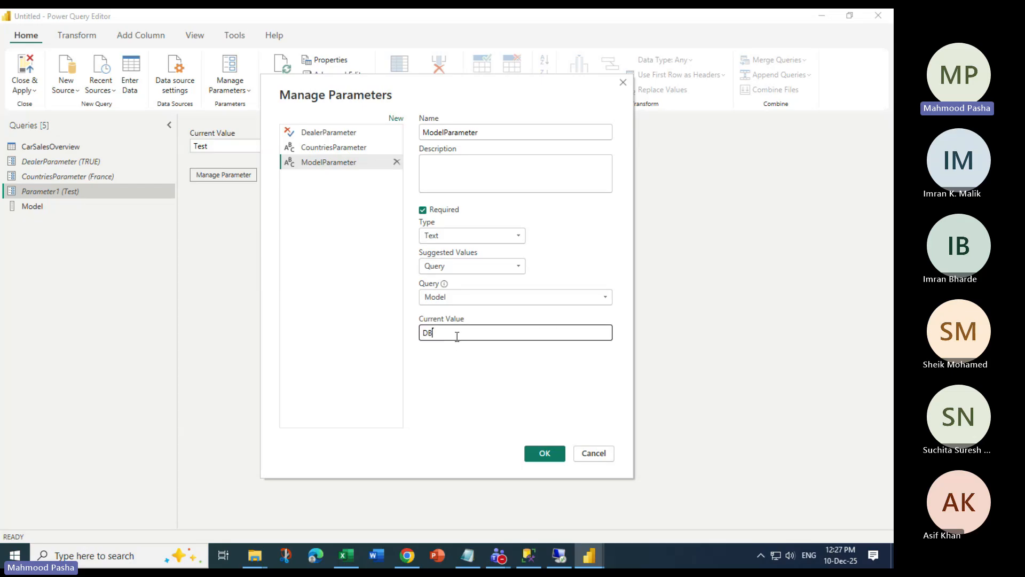
type("9")
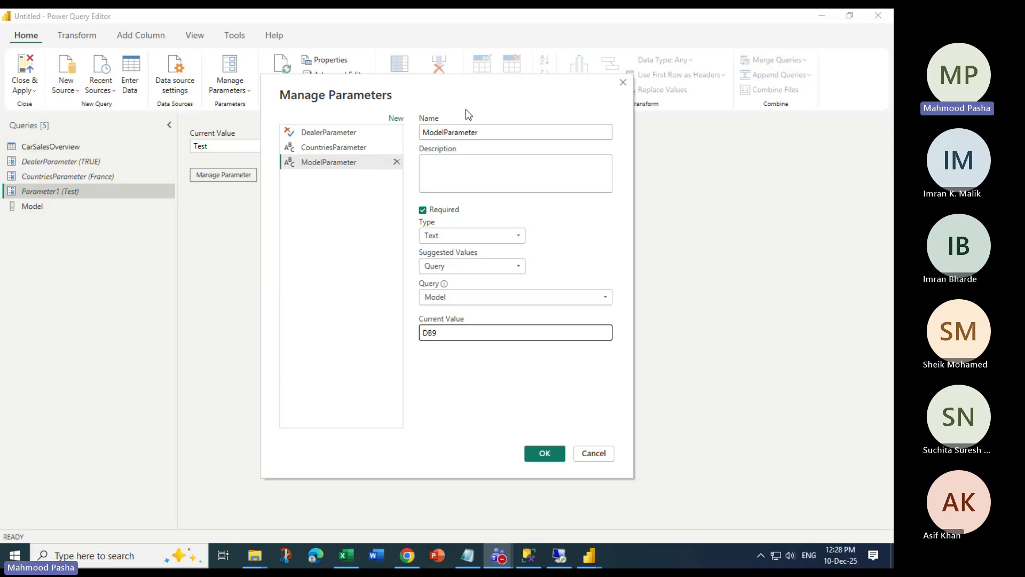
left_click(543, 453)
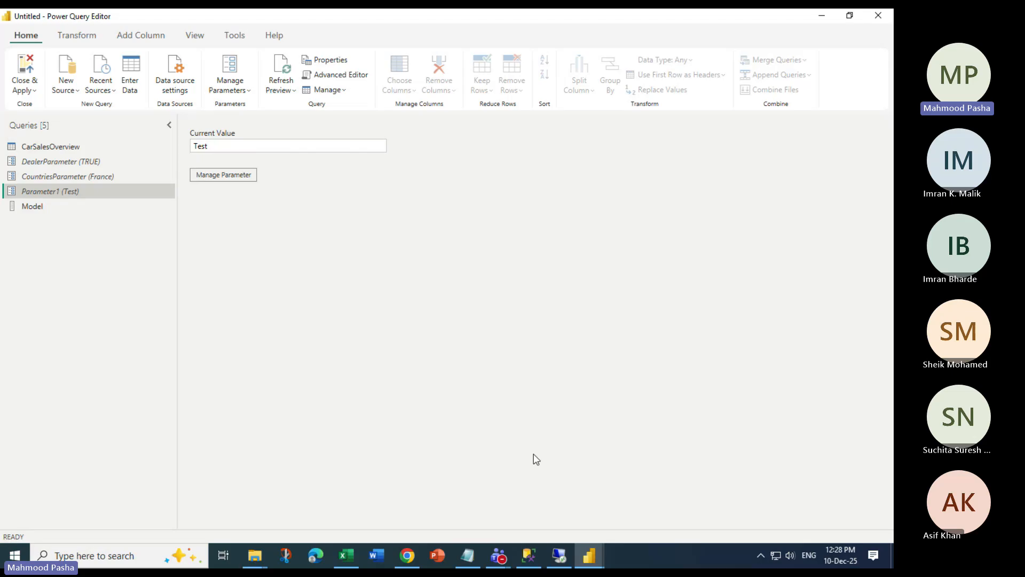
View the Model list and browse the Transform and Add Column commands
left_click(38, 207)
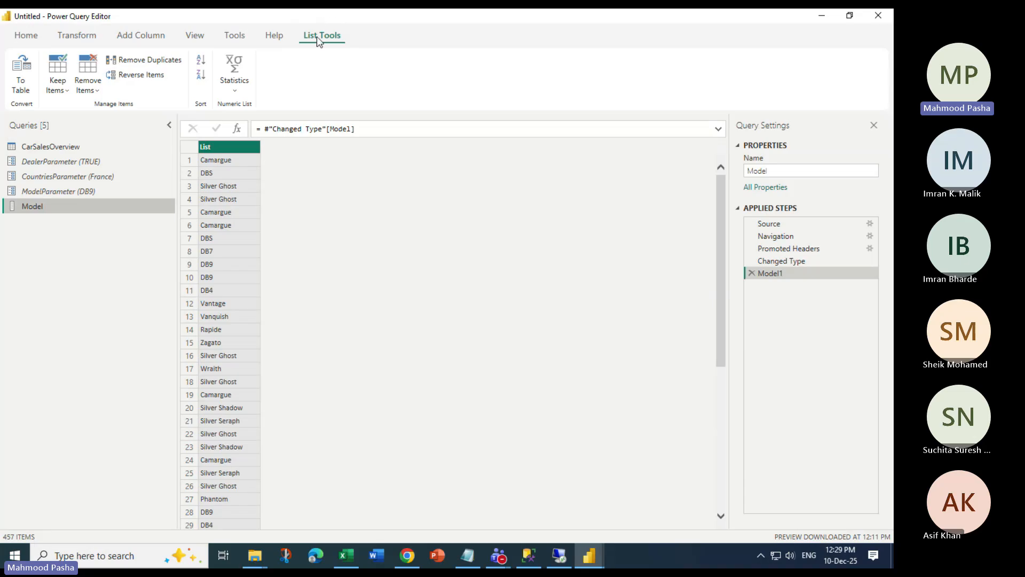
left_click(88, 40)
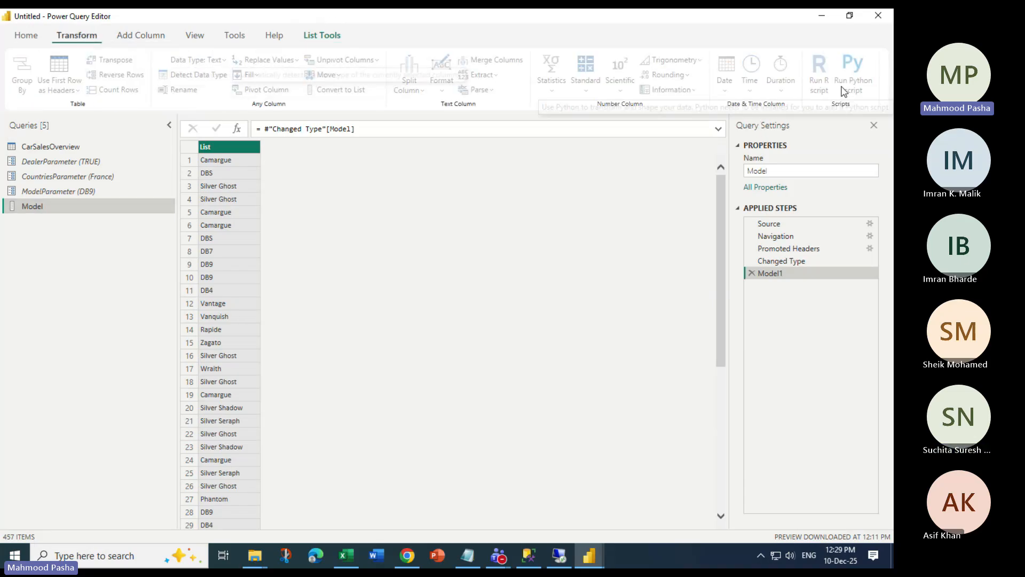
left_click(155, 35)
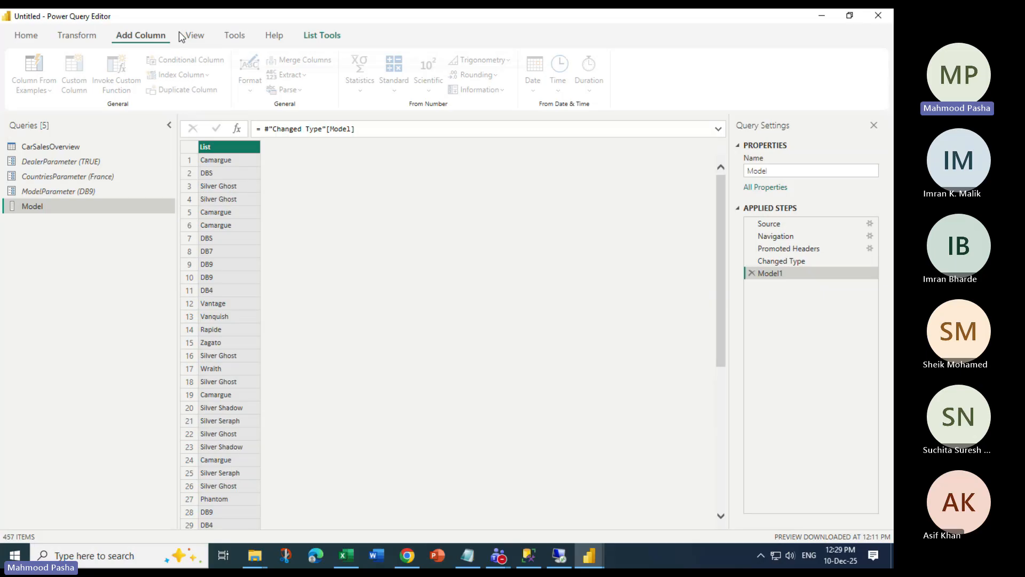
left_click(76, 35)
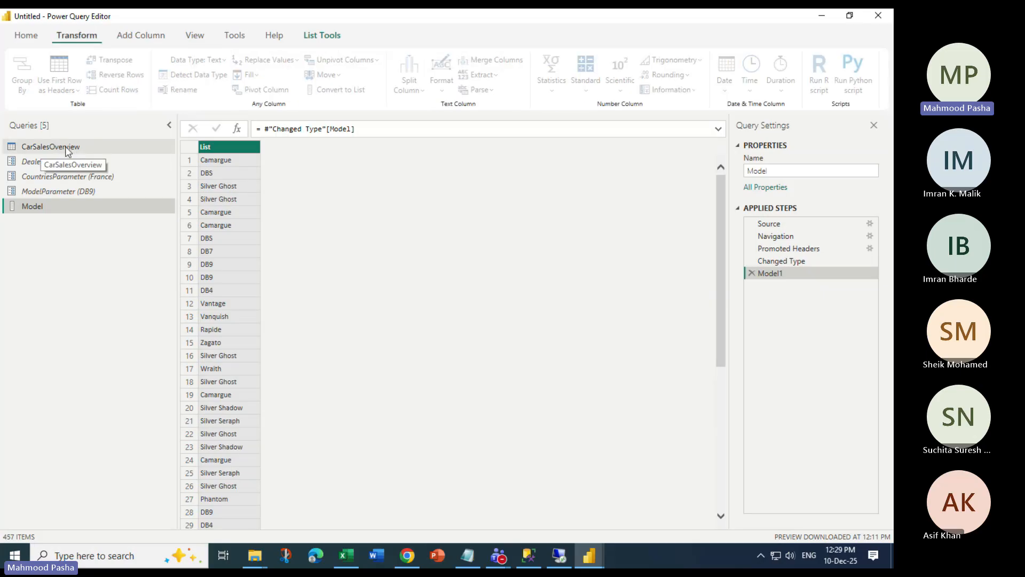
Switch to CarSalesOverview and glance at the InvoiceDate sort and filter menu
left_click(64, 146)
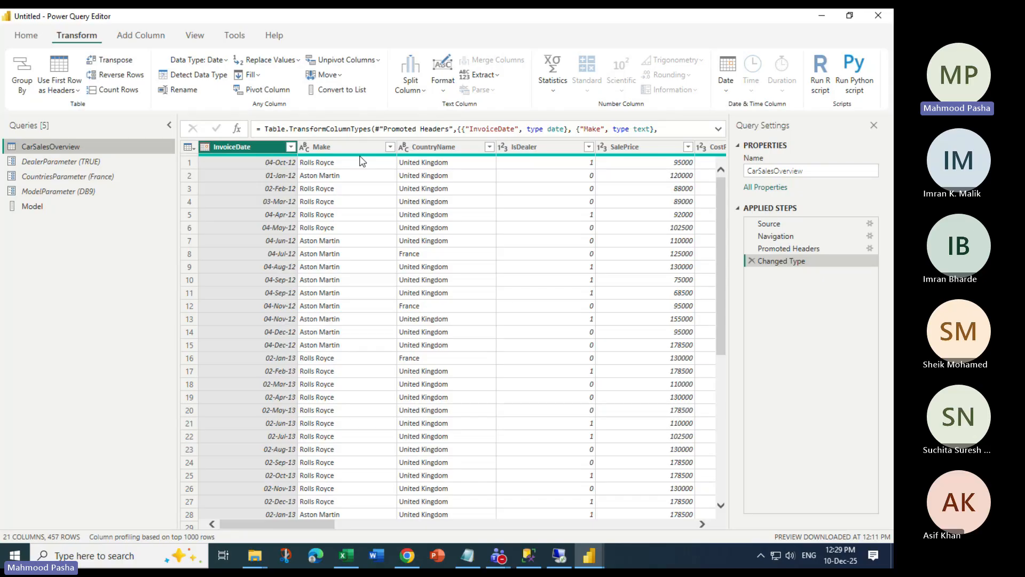
left_click(290, 147)
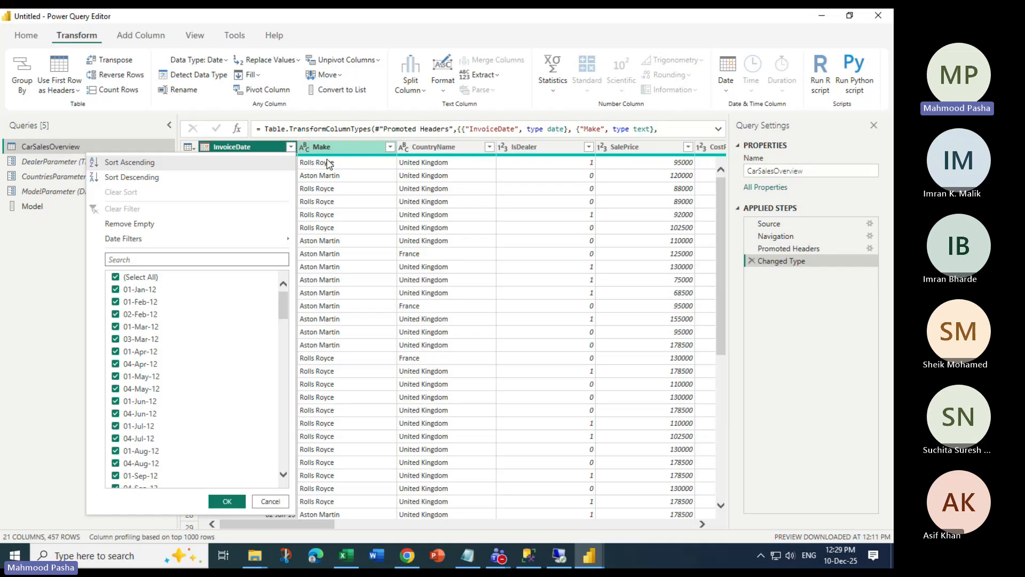
left_click(329, 163)
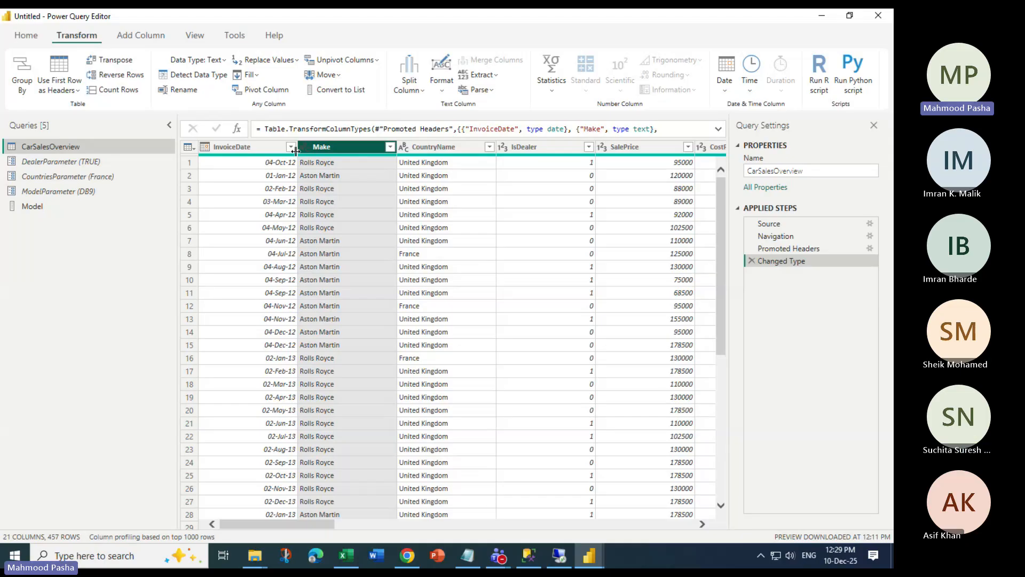
Convert the Model list to a table with List Tools > To Table
left_click(31, 206)
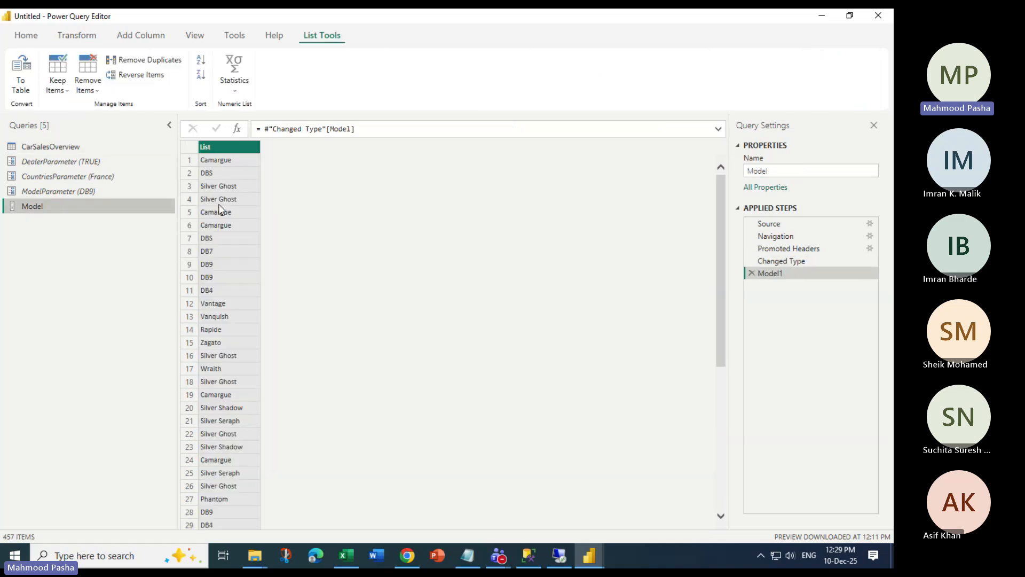
left_click(29, 76)
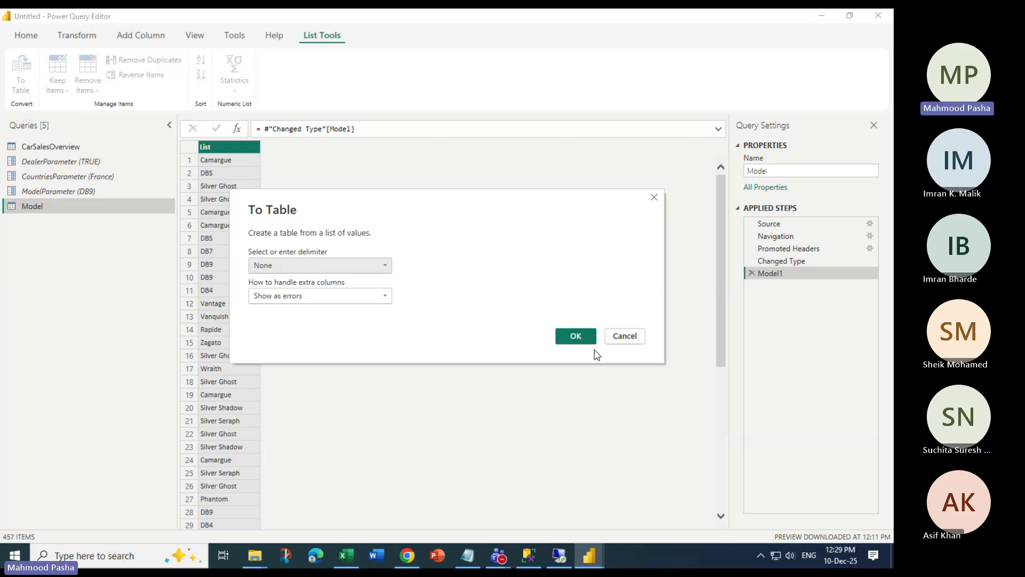
left_click(575, 336)
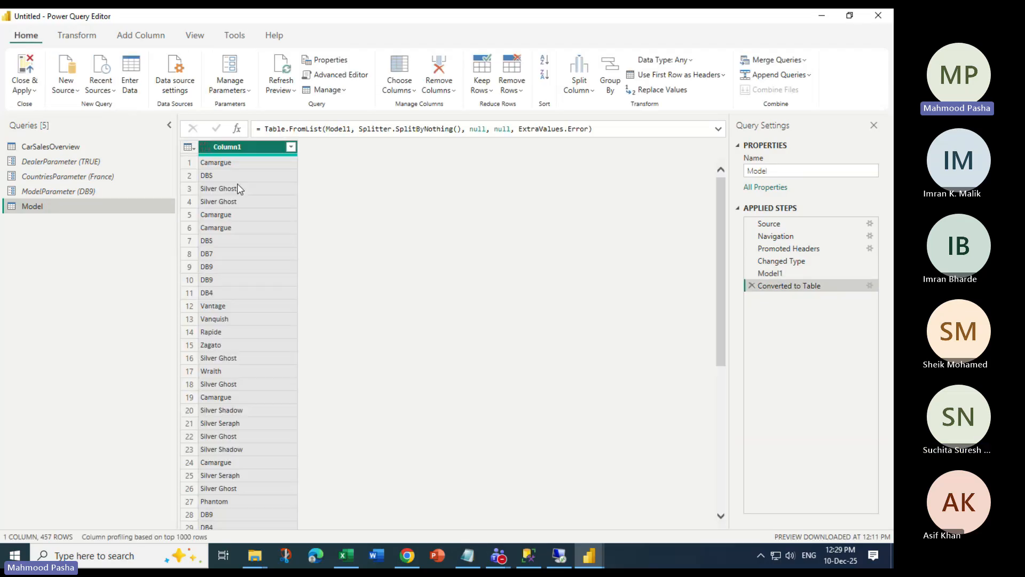
Check ModelParameter's settings without changes, then return to the Model query
left_click(45, 192)
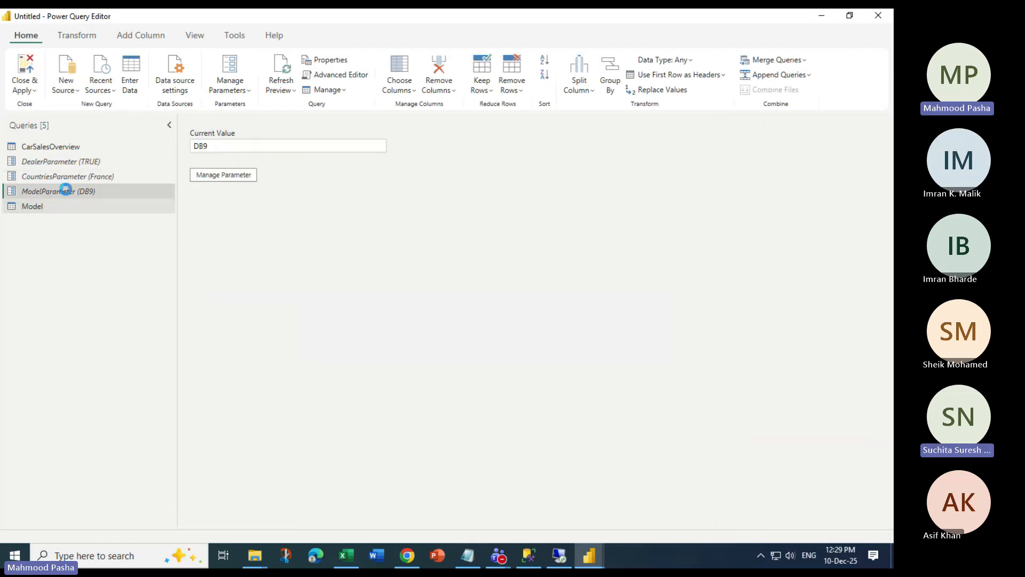
left_click(236, 169)
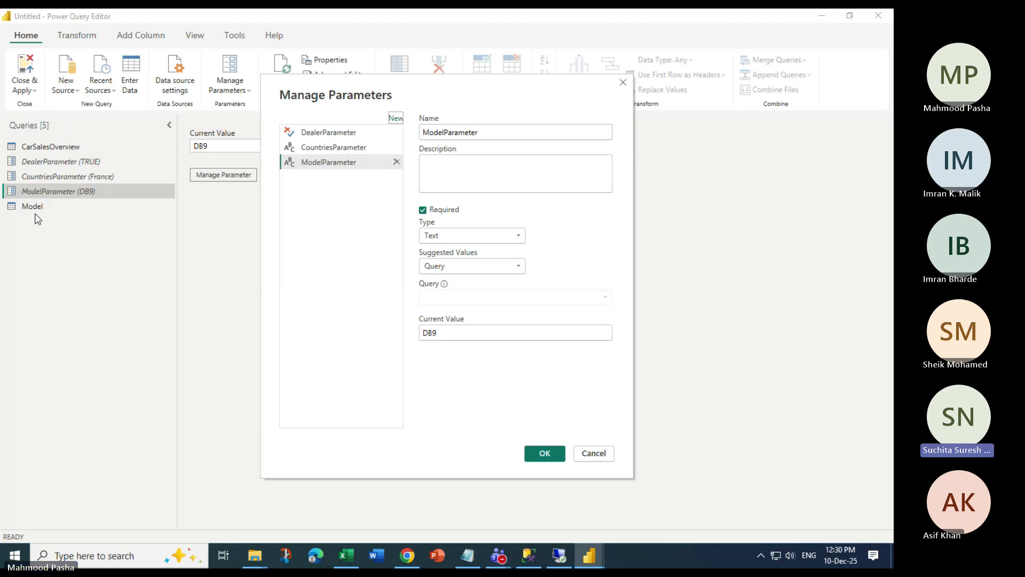
key("Escape")
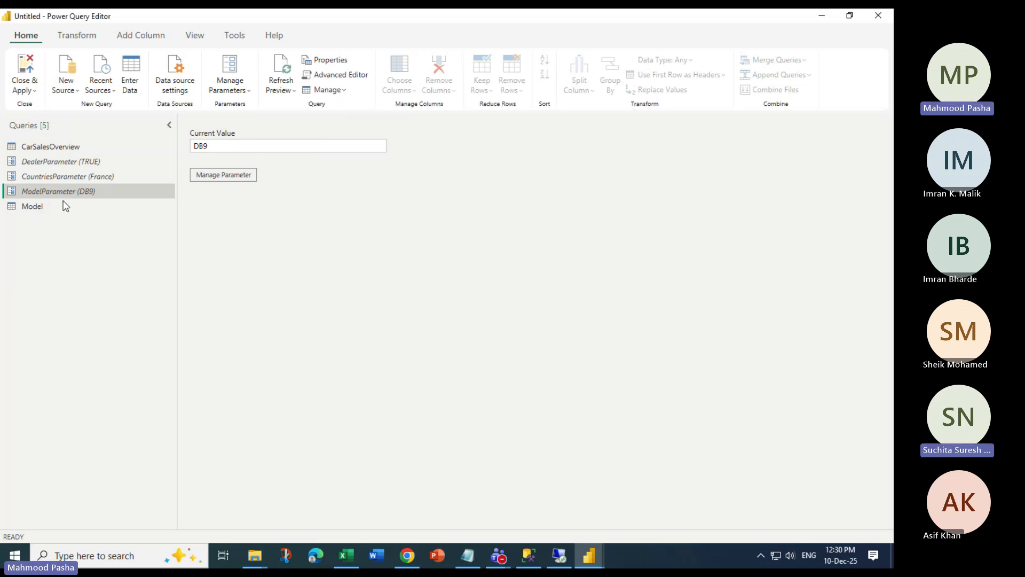
left_click(64, 205)
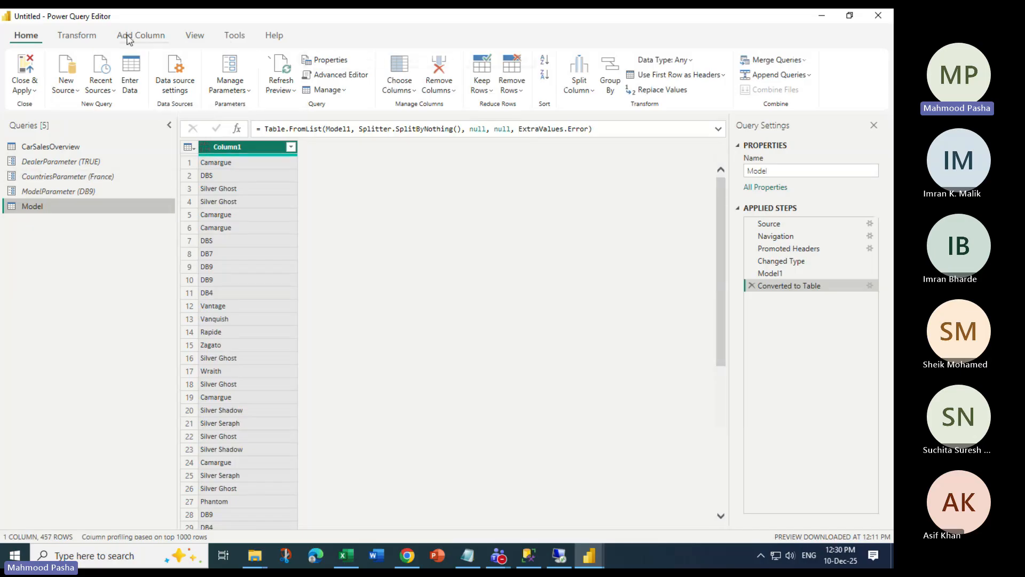
Convert Model's Column1 back to a list, then check ModelParameter's settings and cancel
left_click(76, 35)
left_click(337, 90)
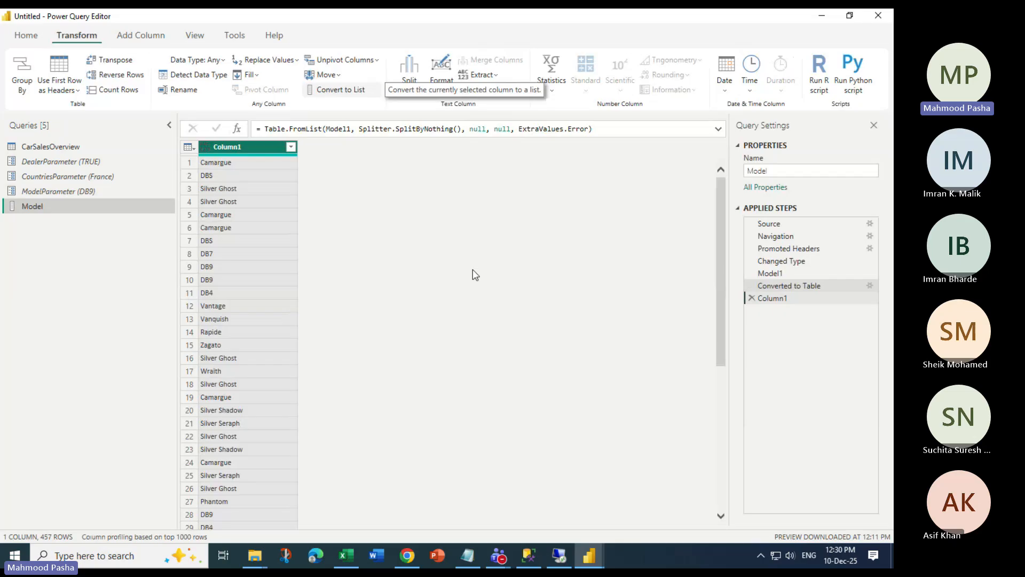
left_click(60, 190)
left_click(223, 175)
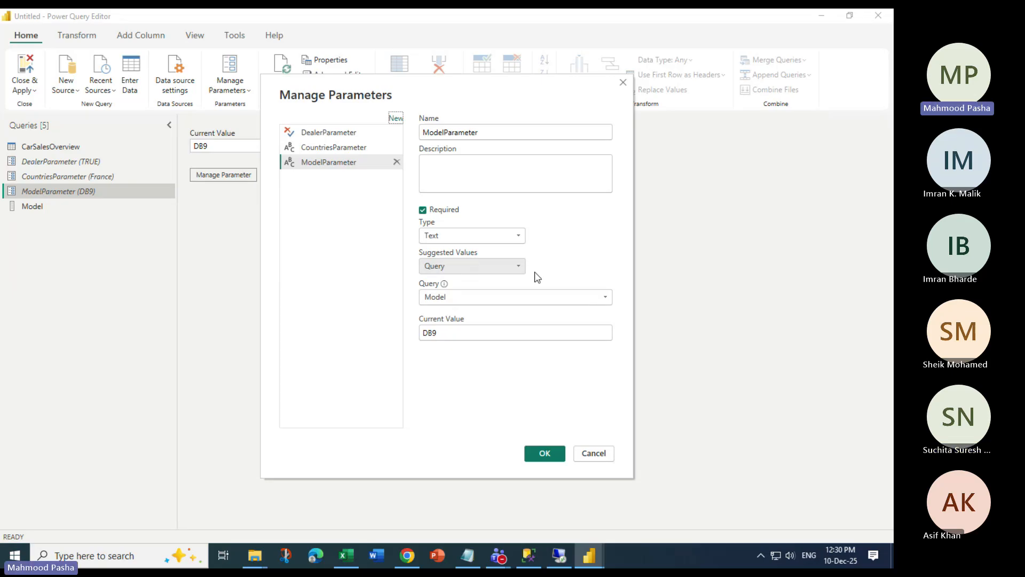
left_click(594, 452)
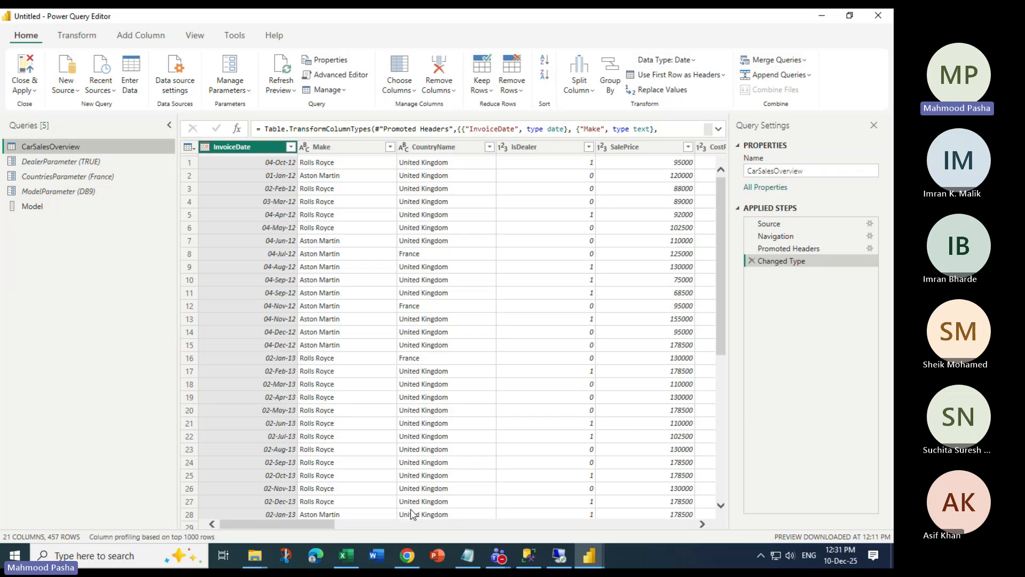
Add CarSalesOverview's LaborCost column as a new list query named LaborCost
scroll(412, 514, "right", 5)
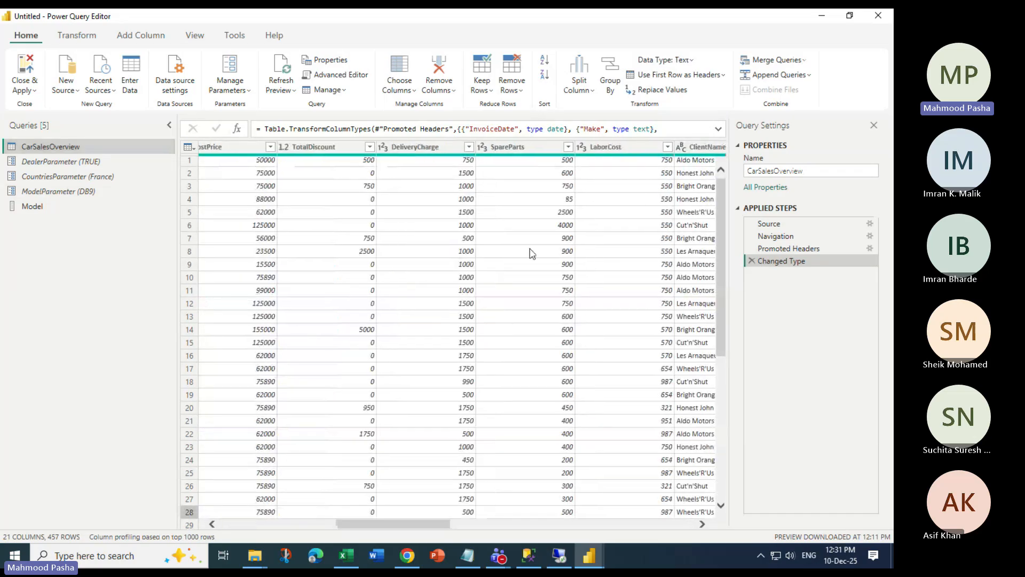
left_click(606, 147)
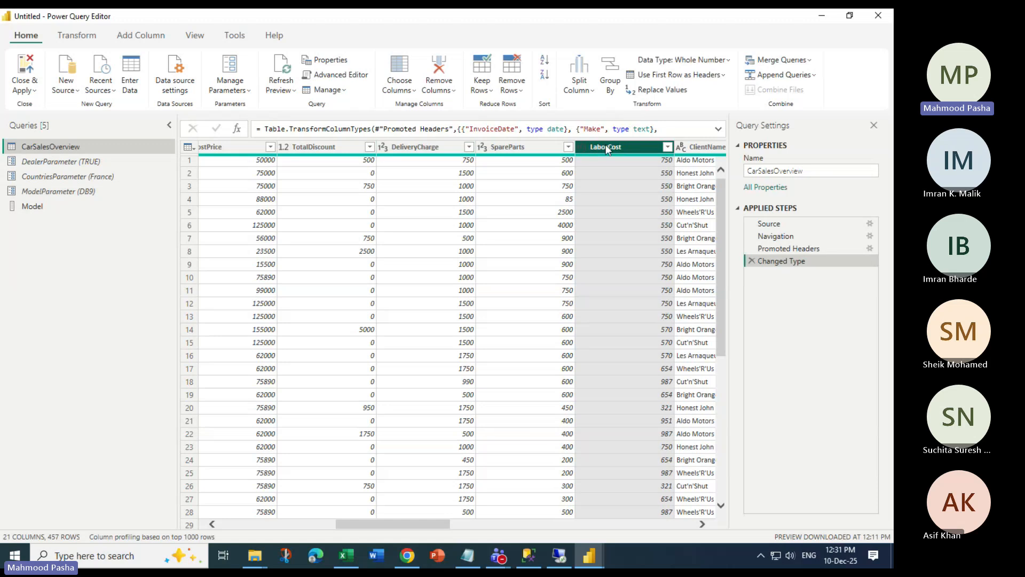
right_click(606, 148)
left_click(639, 442)
left_click(92, 148)
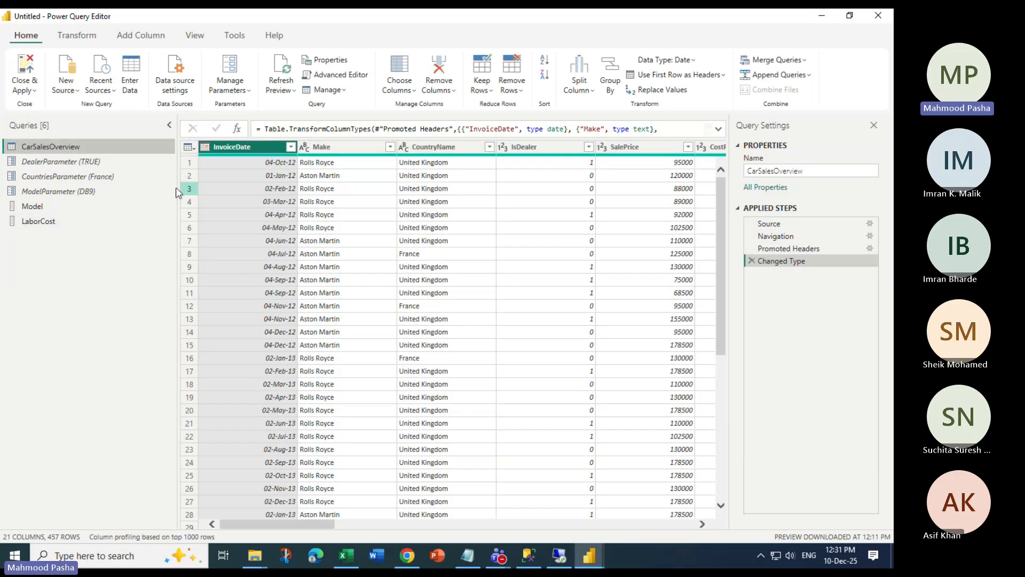
Keep ModelParameter's current value DB9 and set its suggested-values query to Model, saving the change
left_click(161, 191)
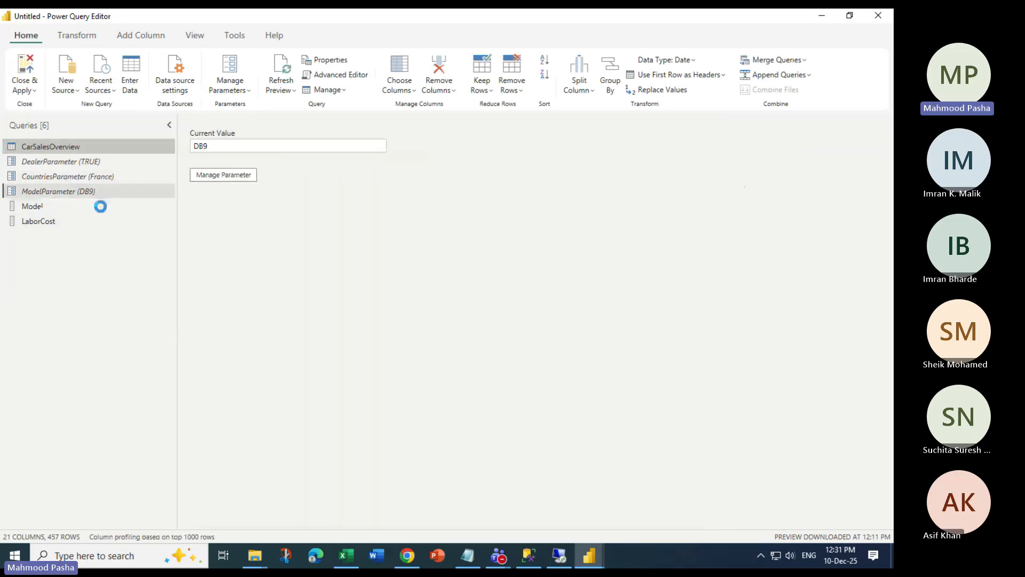
left_click(224, 175)
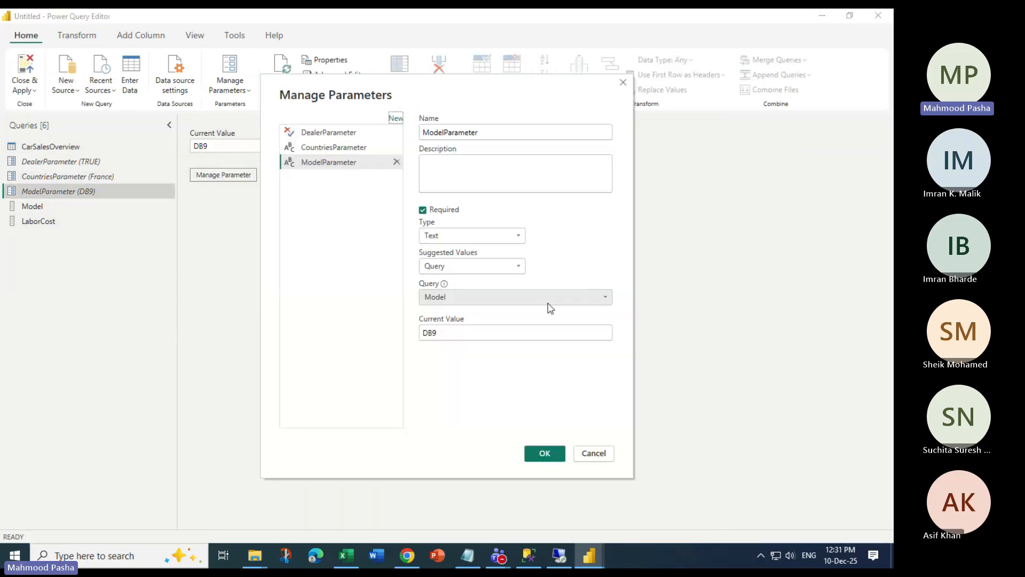
left_click(550, 298)
left_click(451, 325)
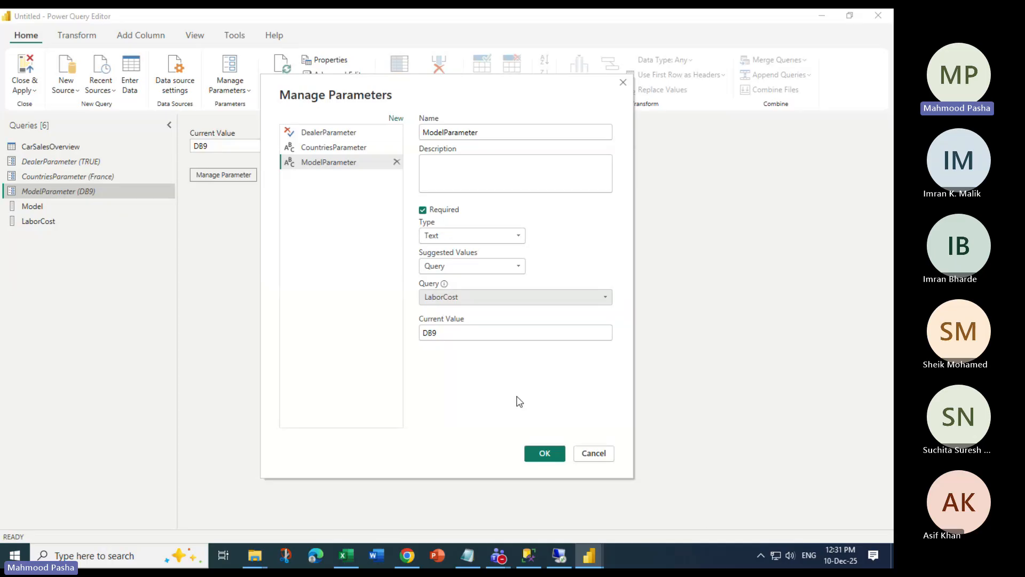
double_click(454, 337)
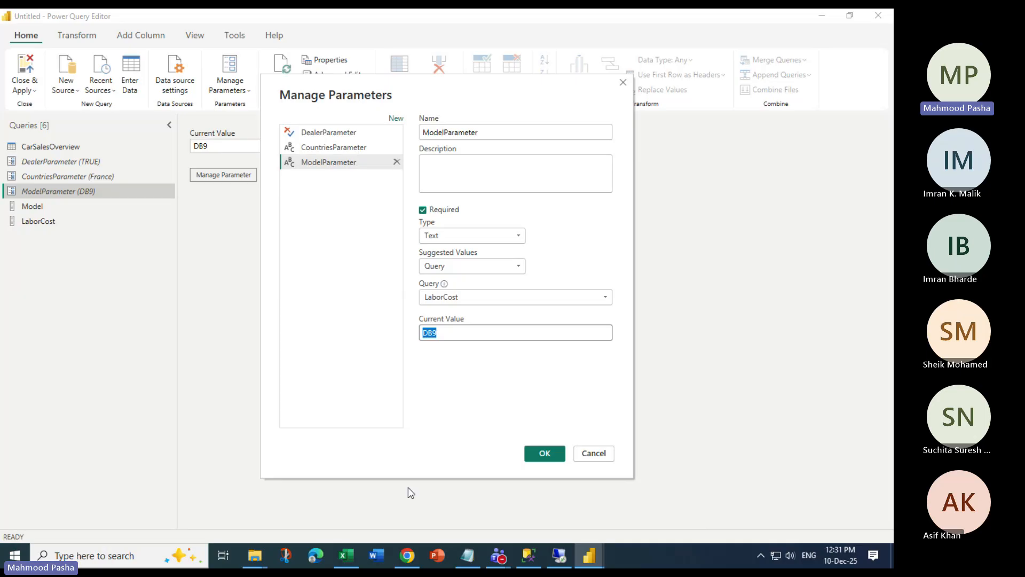
left_click(454, 297)
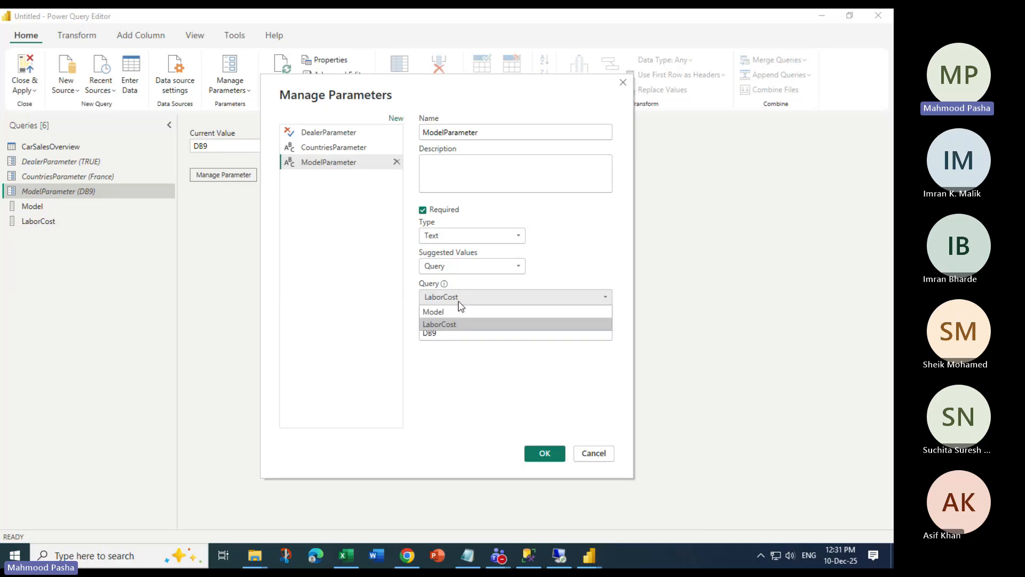
left_click(454, 309)
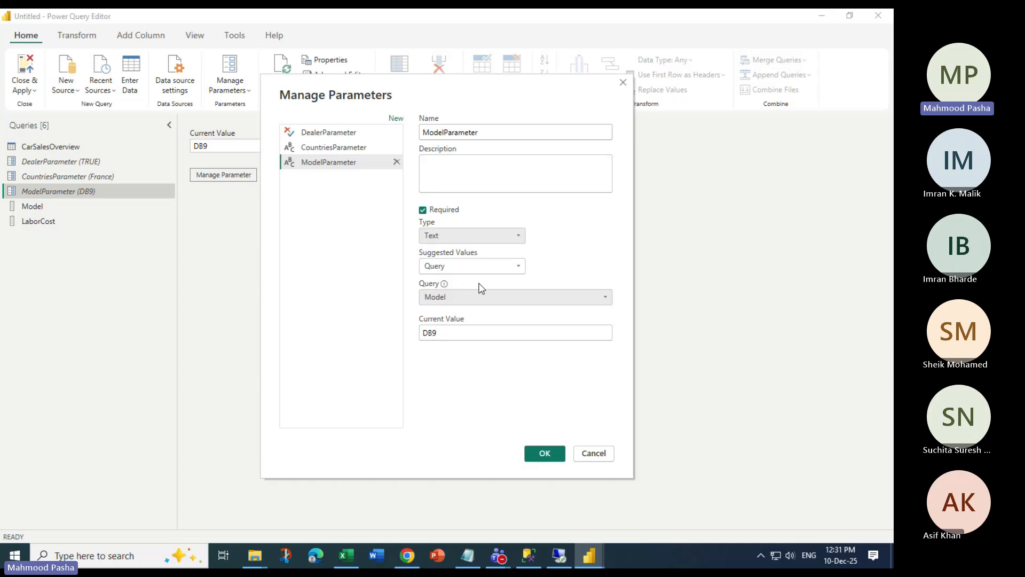
left_click(542, 453)
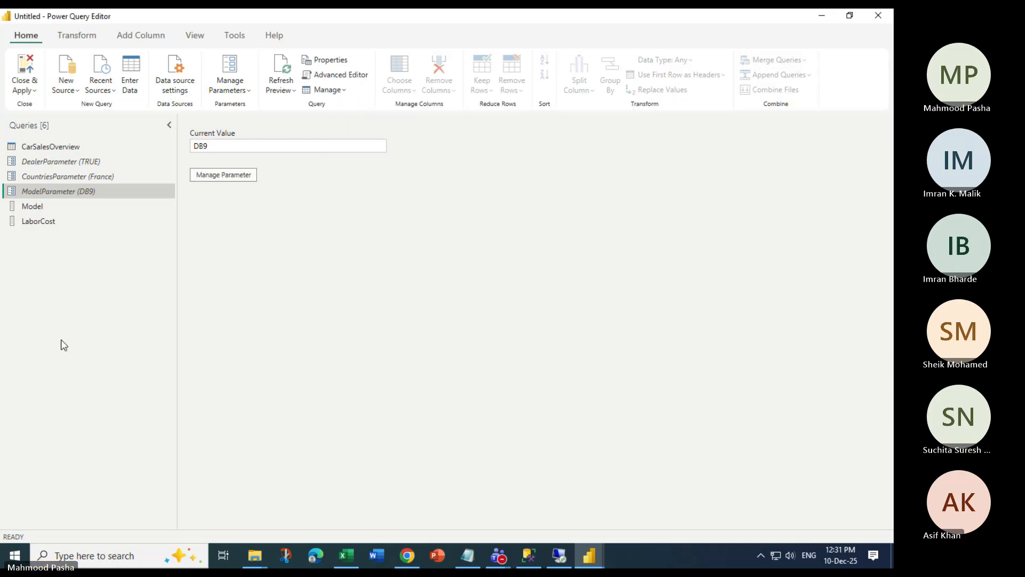
Preview LaborCost, reopen ModelParameter's settings and change its type to Any
left_click(50, 223)
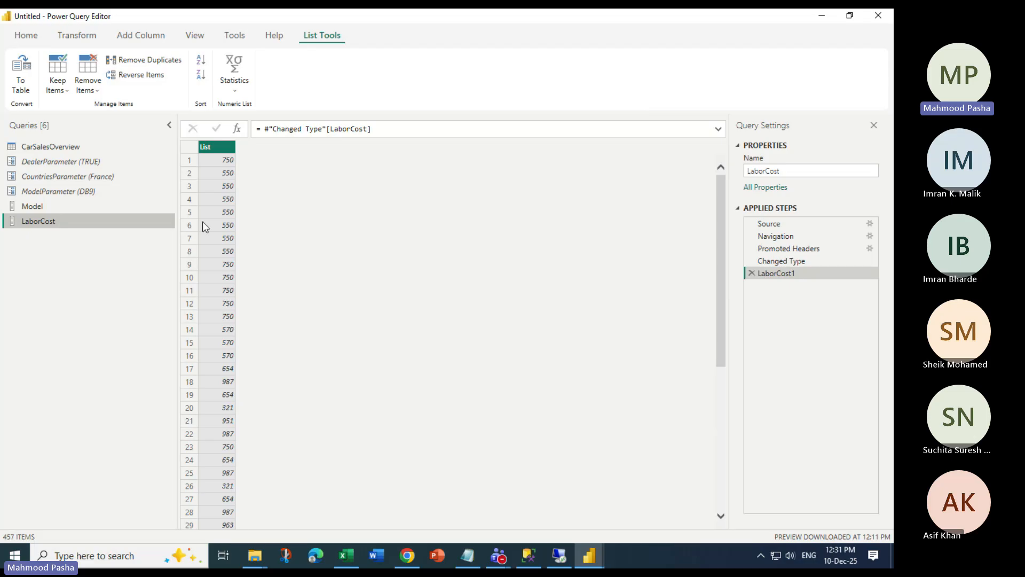
left_click(63, 195)
right_click(64, 196)
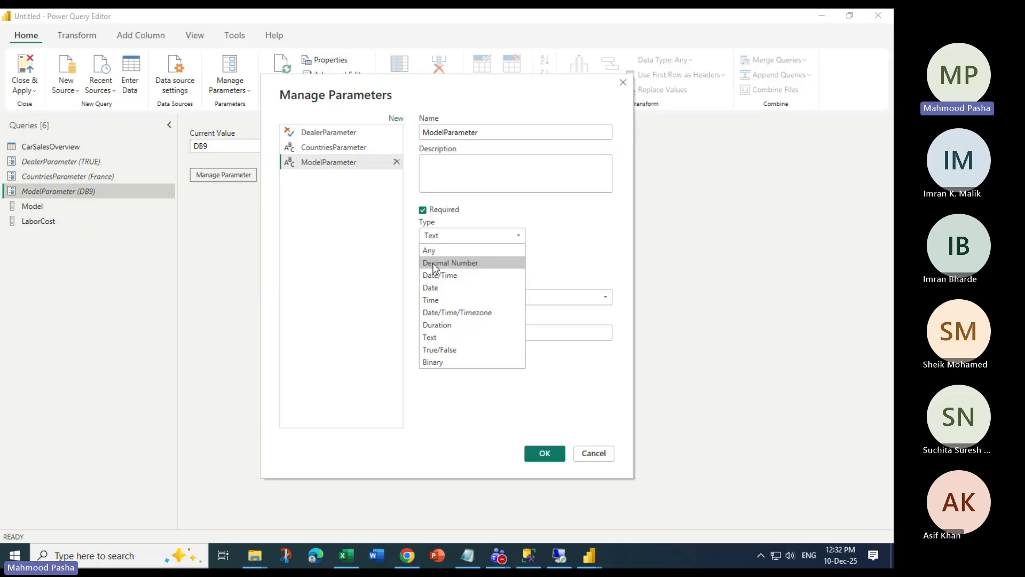
left_click(435, 263)
left_click(484, 297)
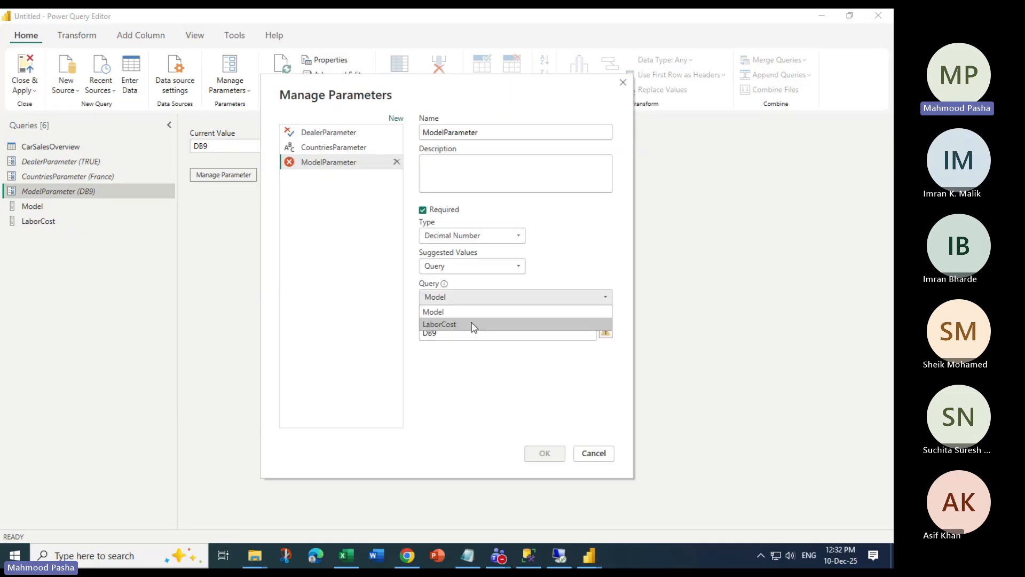
left_click(472, 236)
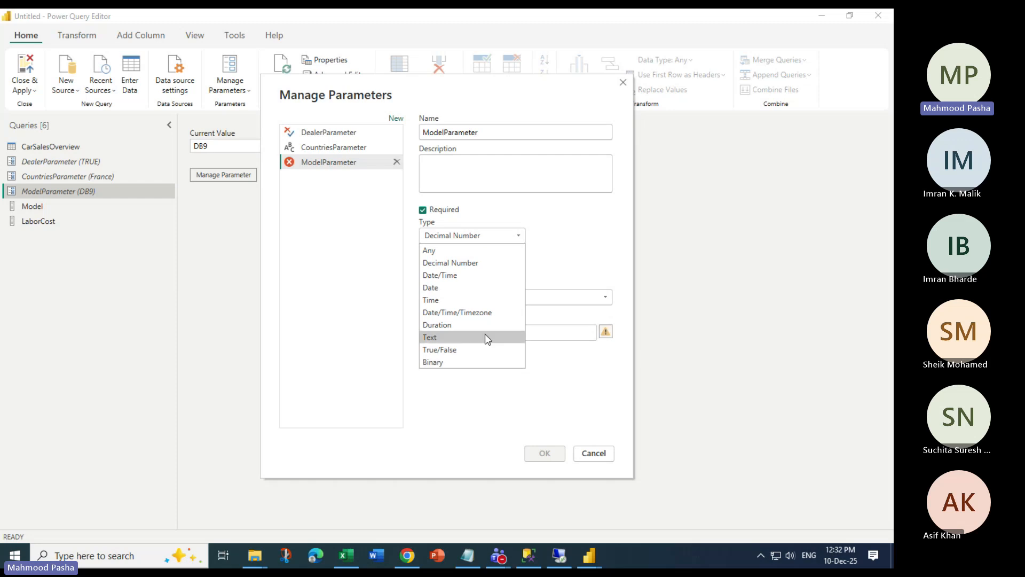
left_click(454, 251)
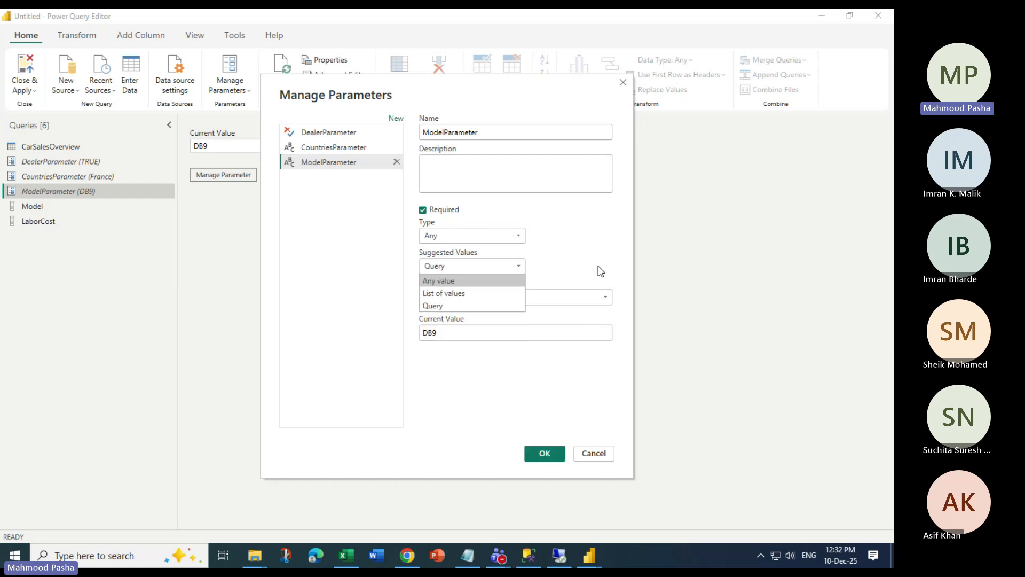
Draw ModelParameter's suggested values from the LaborCost query
left_click(598, 266)
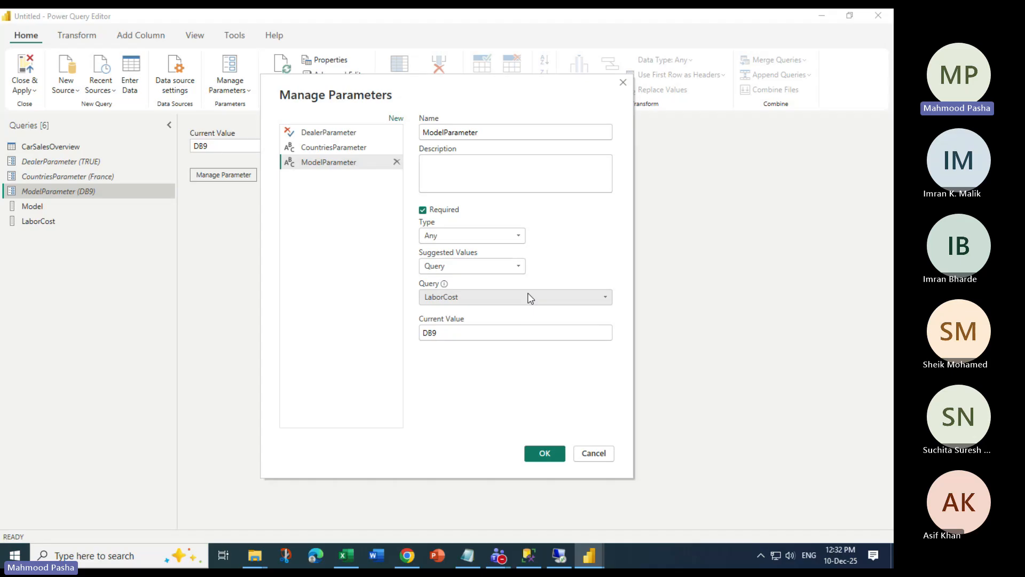
left_click(531, 298)
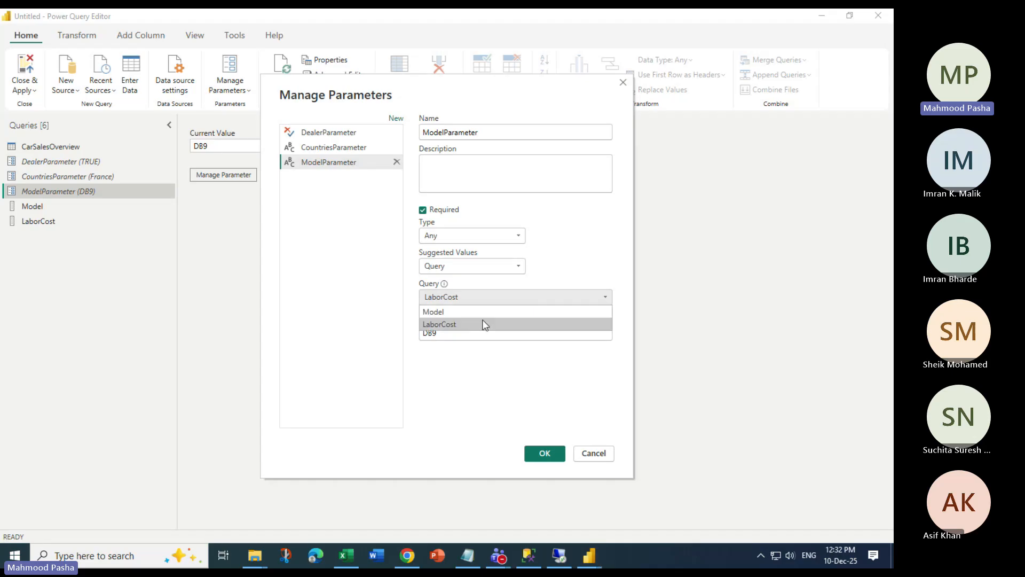
left_click(485, 325)
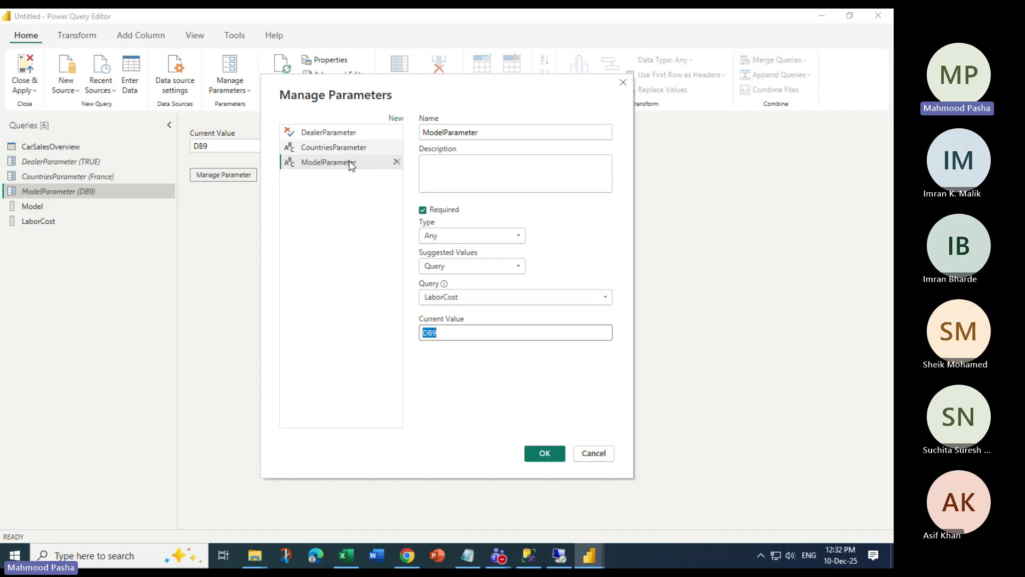
left_click(463, 267)
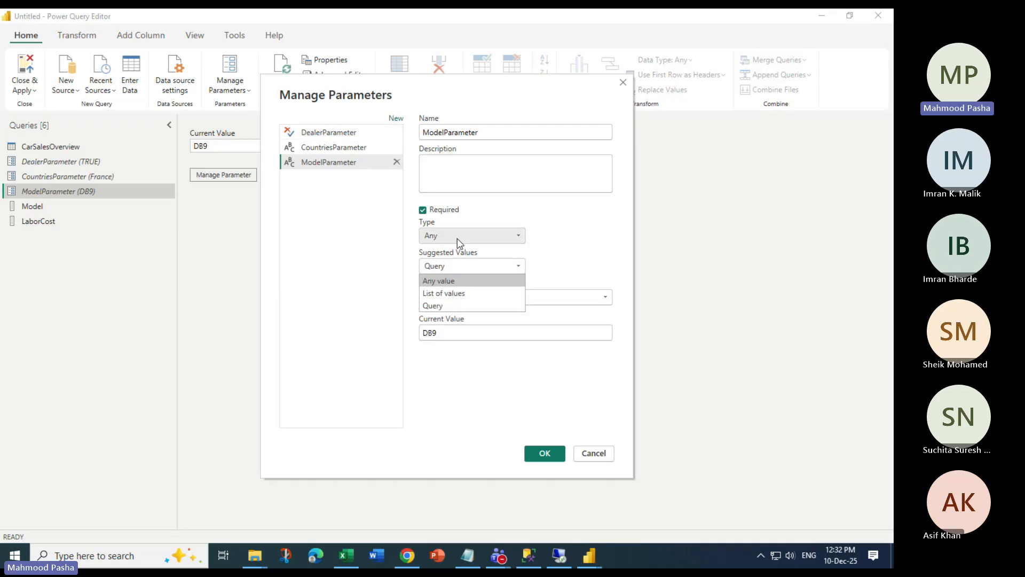
left_click(458, 243)
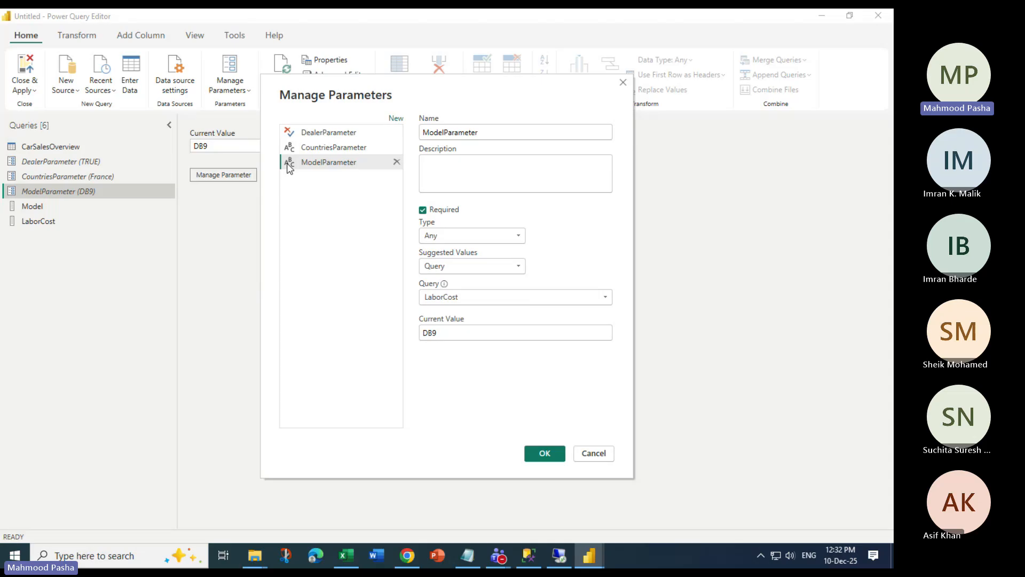
left_click(480, 241)
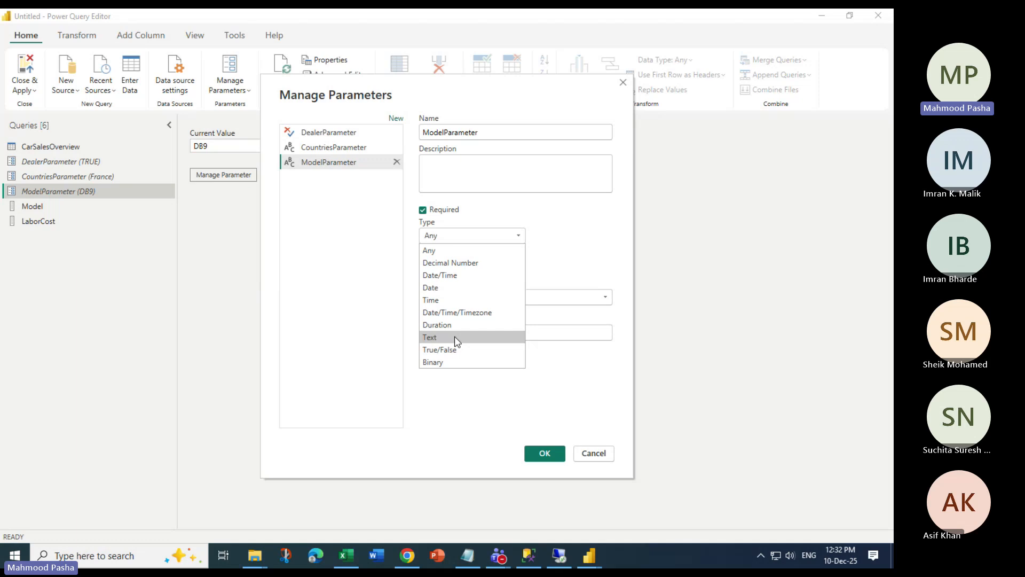
Close the parameter dialog and change CarSalesOverview's LaborCost column to Decimal Number, choosing Replace current
left_click(594, 453)
left_click(50, 147)
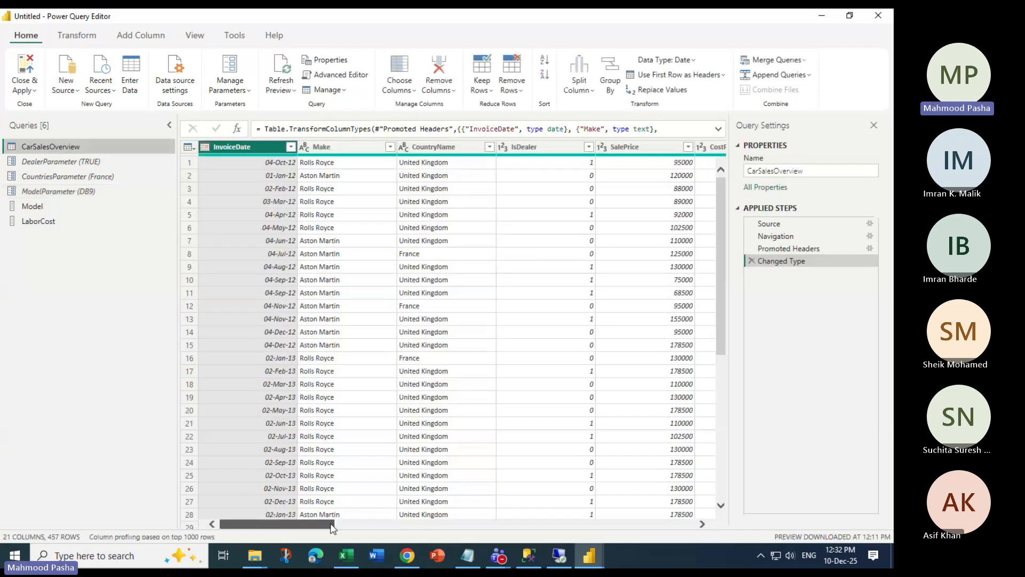
left_click_drag(333, 527, 417, 530)
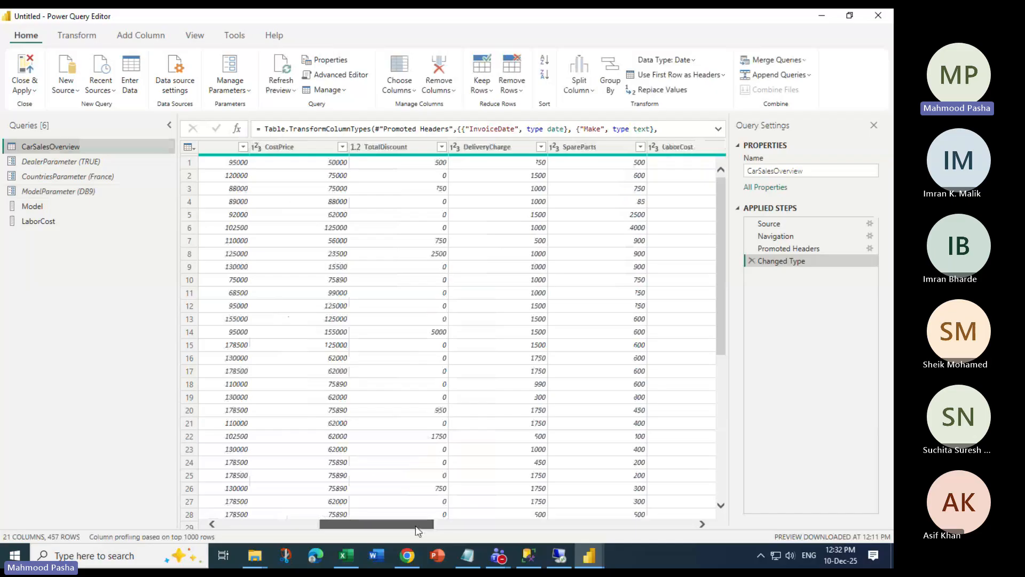
left_click_drag(417, 530, 470, 528)
left_click(454, 149)
left_click(529, 148)
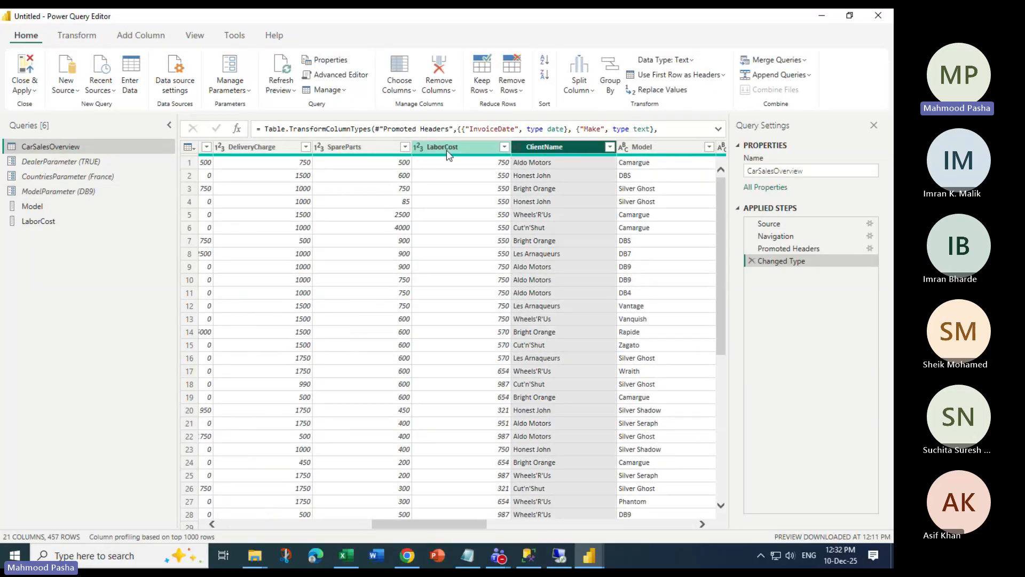
left_click(448, 152)
left_click(720, 60)
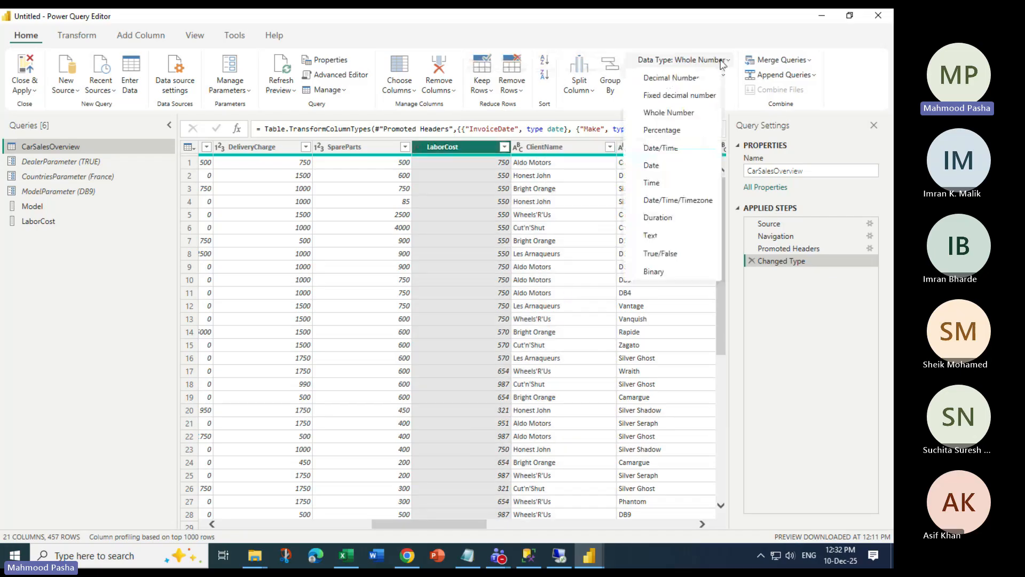
left_click(685, 80)
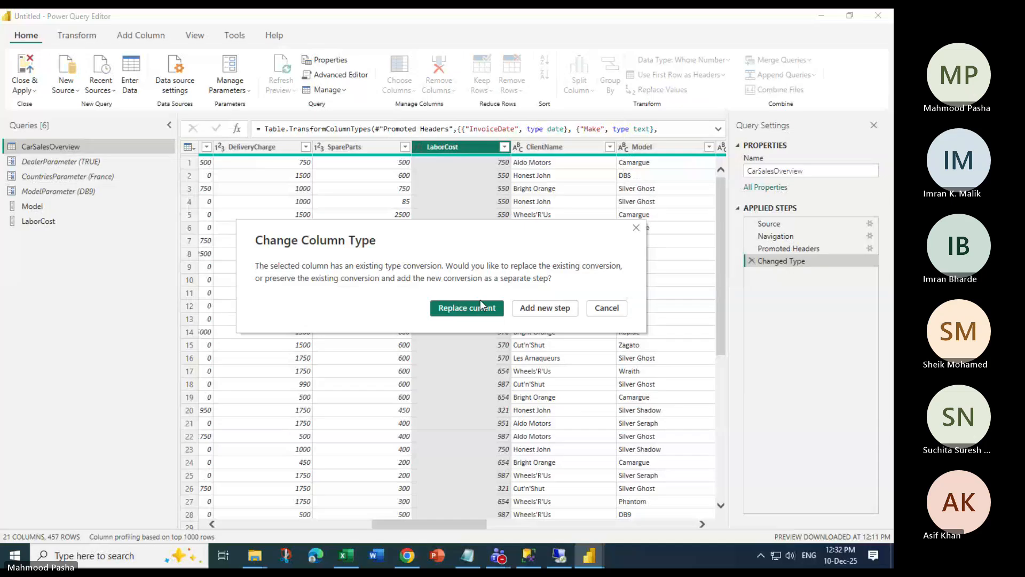
left_click(479, 304)
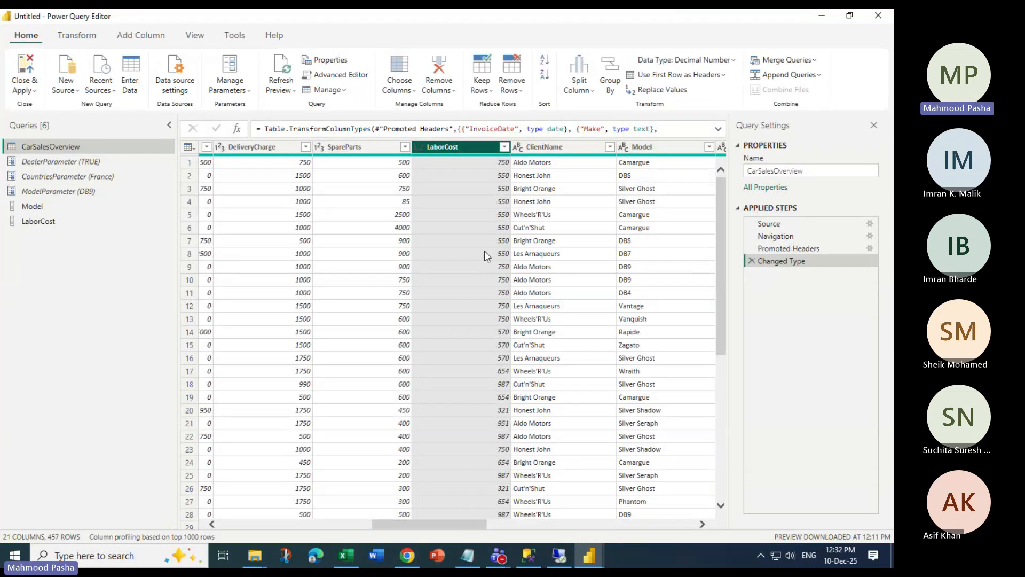
left_click(549, 148)
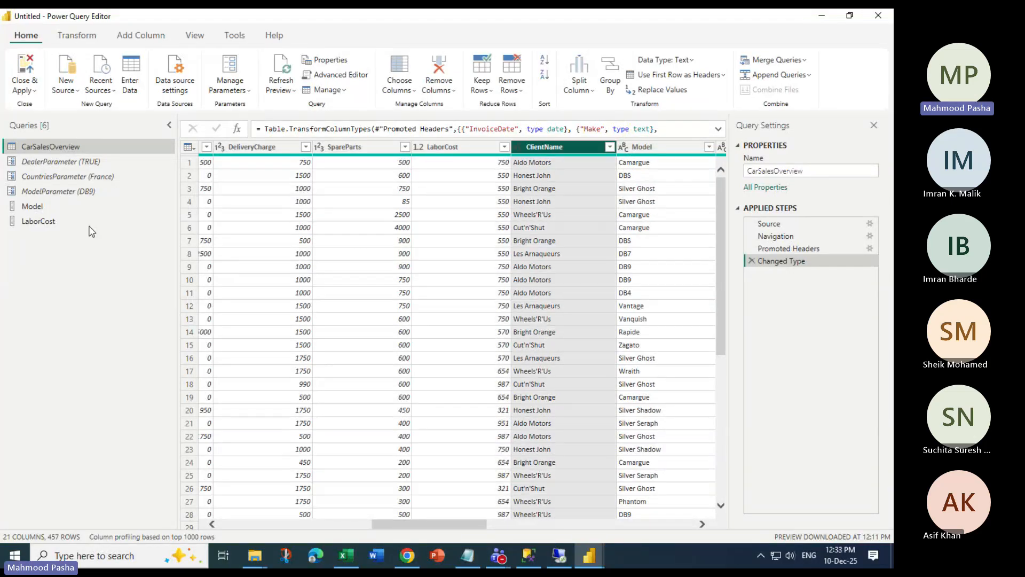
Delete the existing LaborCost query
right_click(34, 222)
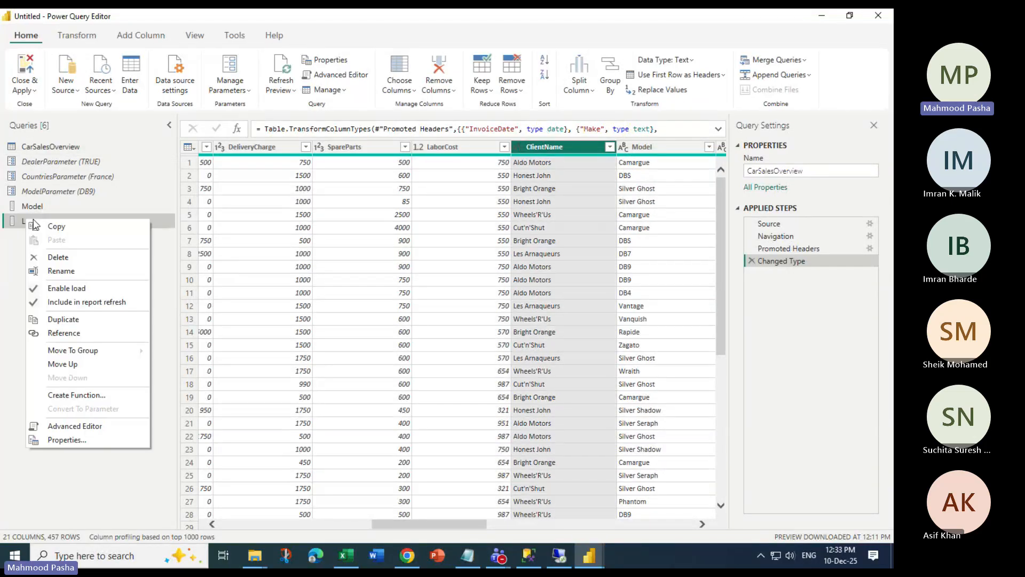
left_click(58, 258)
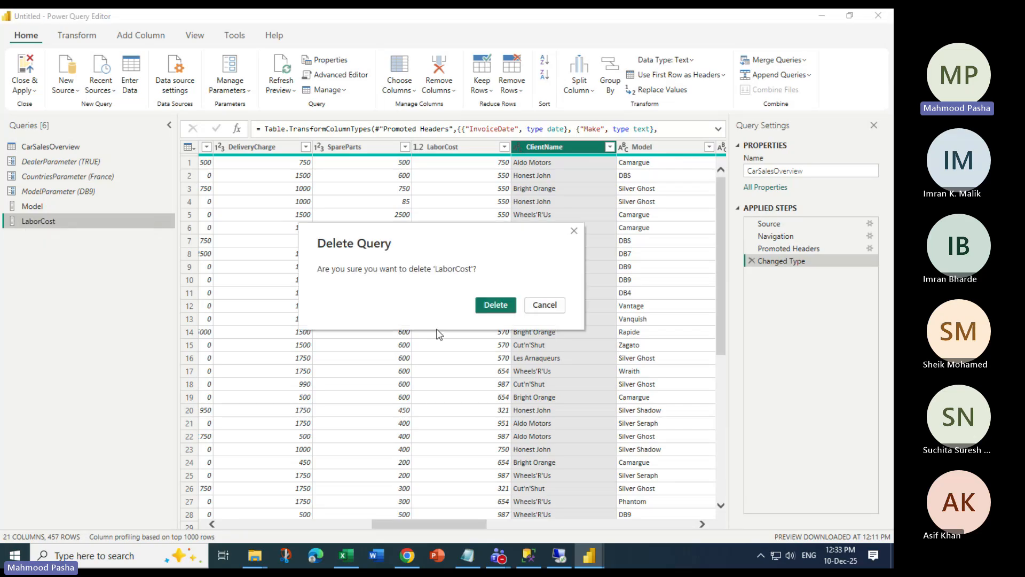
left_click(495, 304)
Add the decimal LaborCost column as a new query, then select ModelParameter
right_click(469, 149)
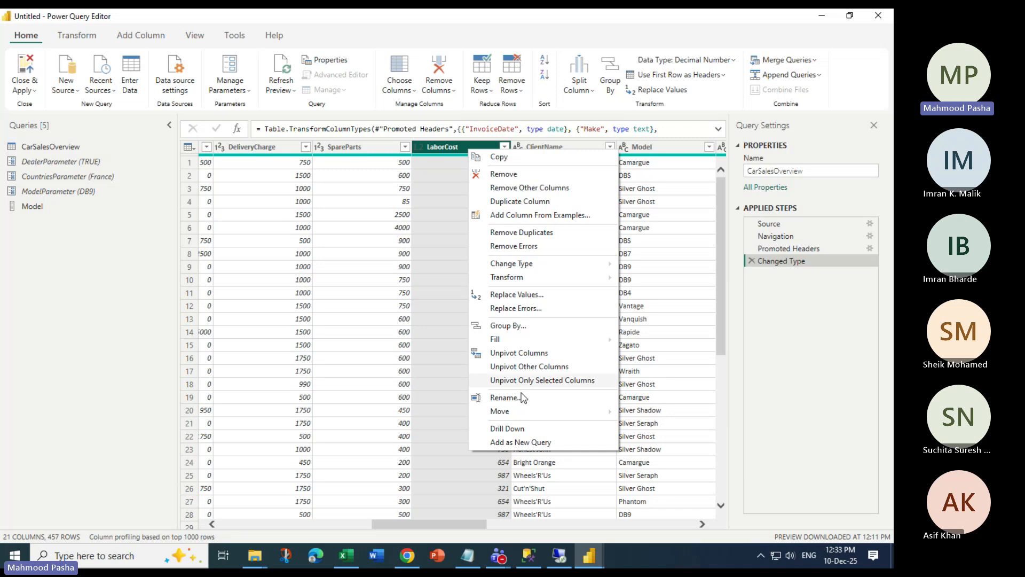
left_click(513, 442)
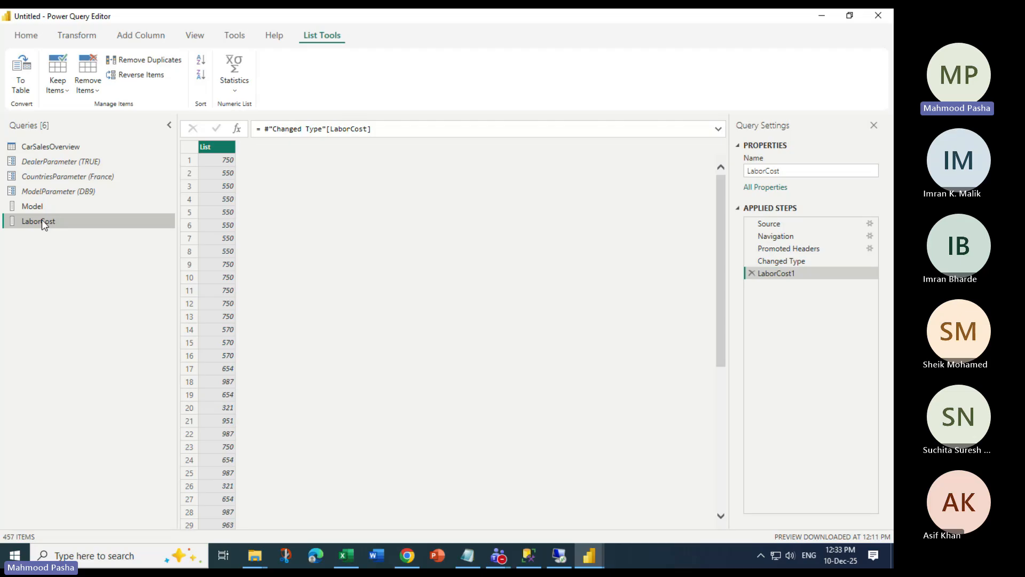
left_click(53, 191)
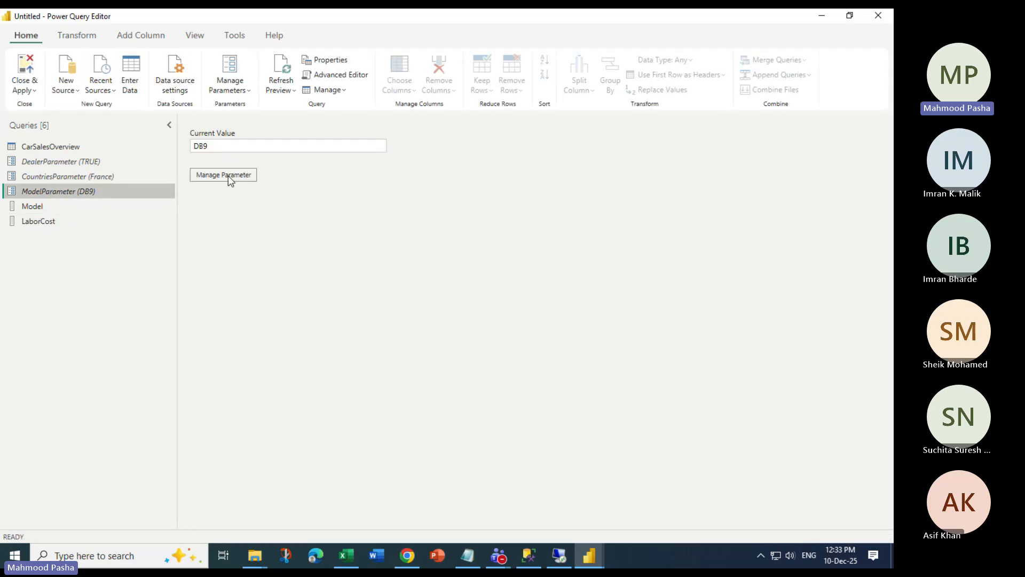
Set ModelParameter to Text with suggestions from Model and current value db9, then save
left_click(229, 176)
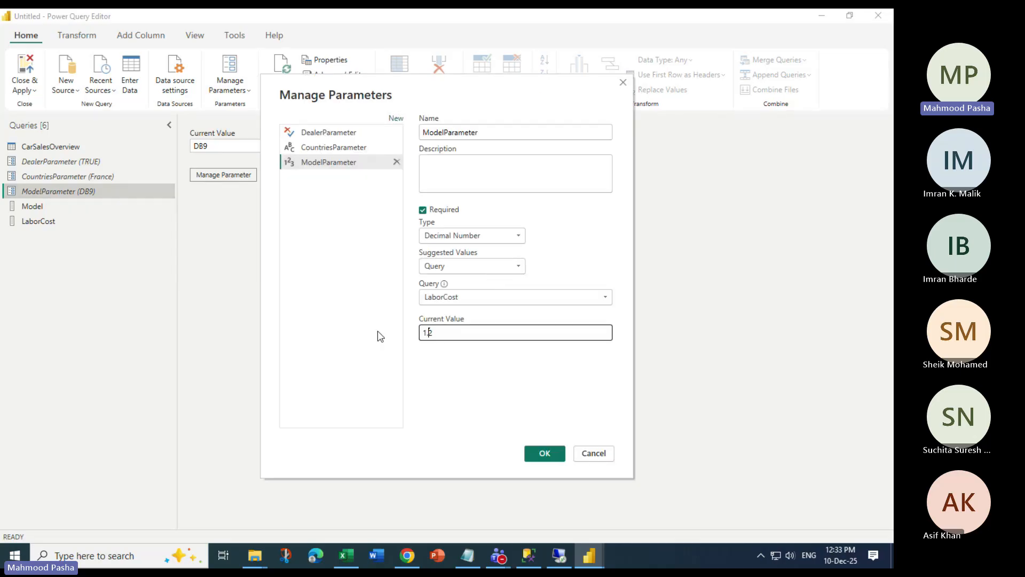
left_click(326, 168)
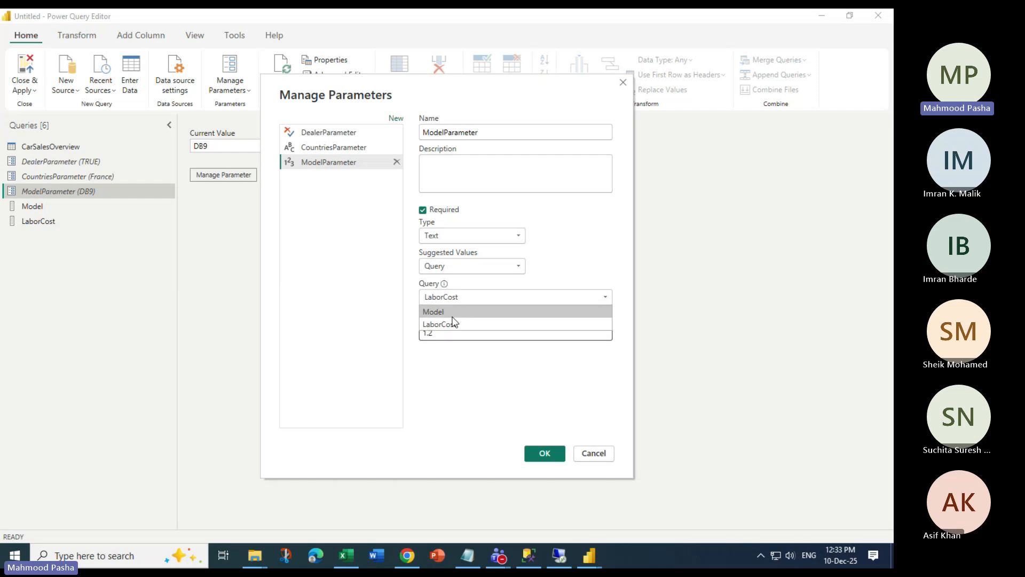
key("Tab")
type("db")
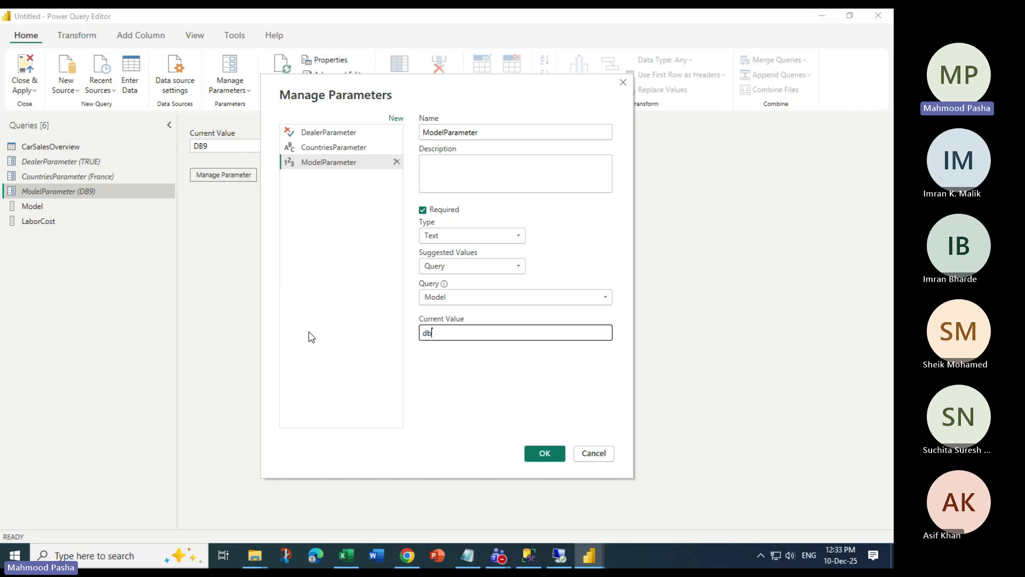
type("9")
left_click(543, 454)
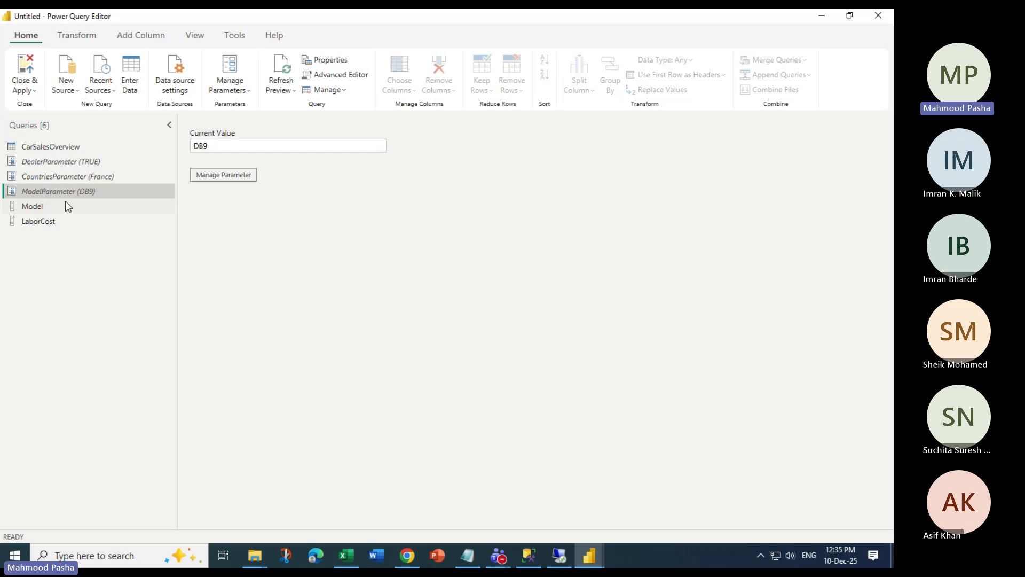
Display the DealerParameter query to see its current value, TRUE
left_click(73, 162)
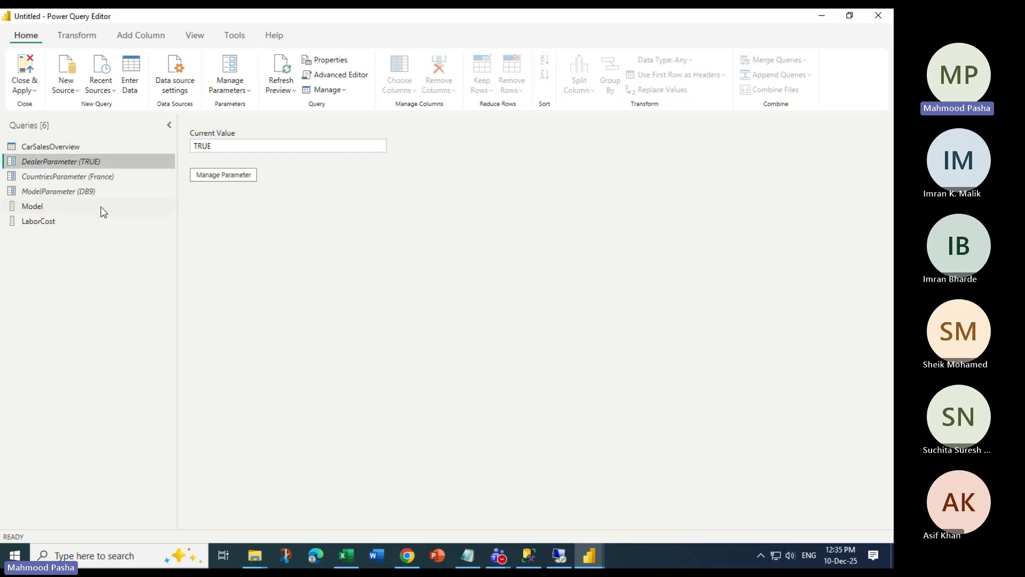
On CarSalesOverview, start a Text Filters > Equals filter on the CountryName column
left_click(85, 191)
left_click(75, 145)
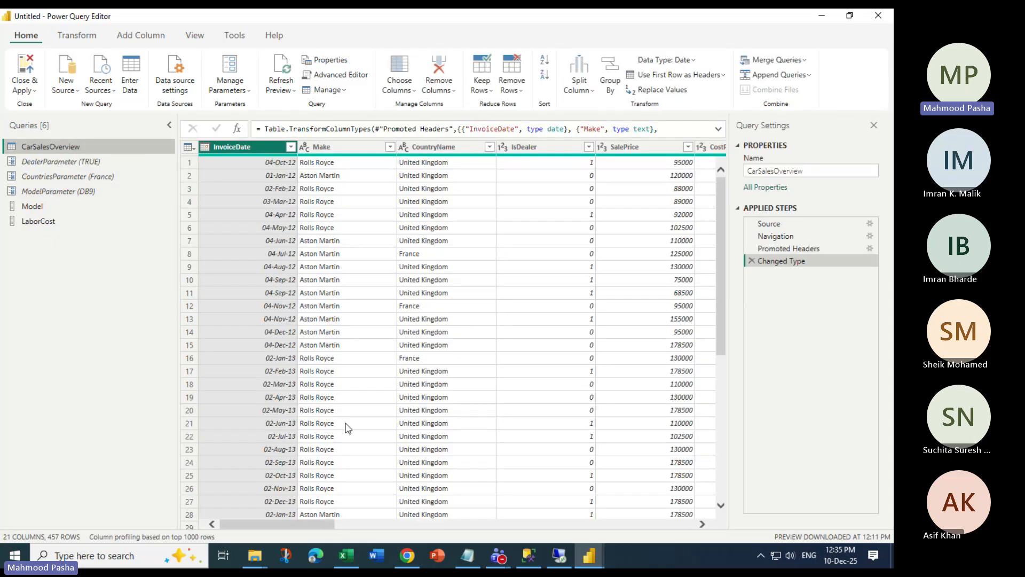
left_click(433, 147)
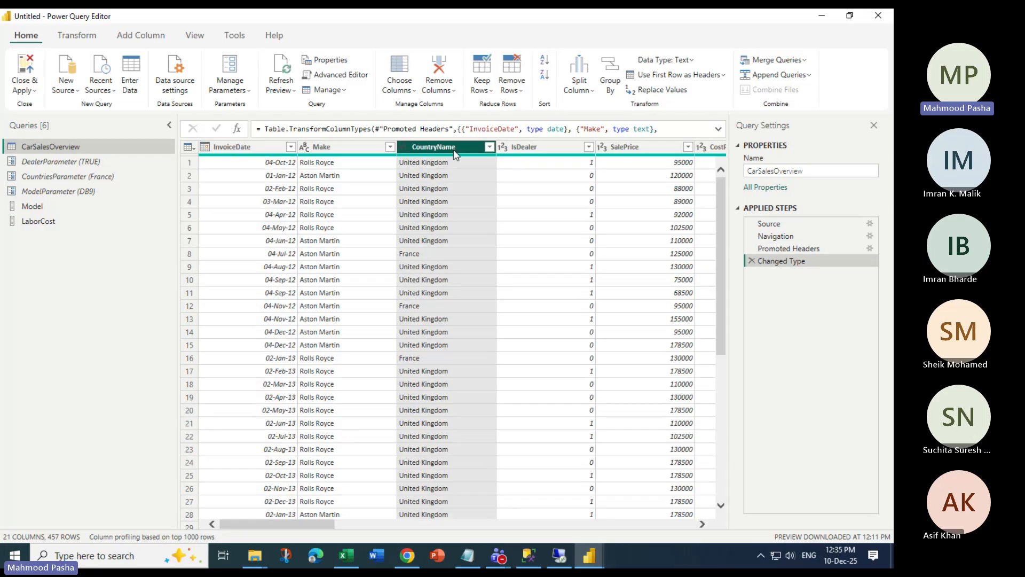
left_click(491, 148)
mouse_move(483, 239)
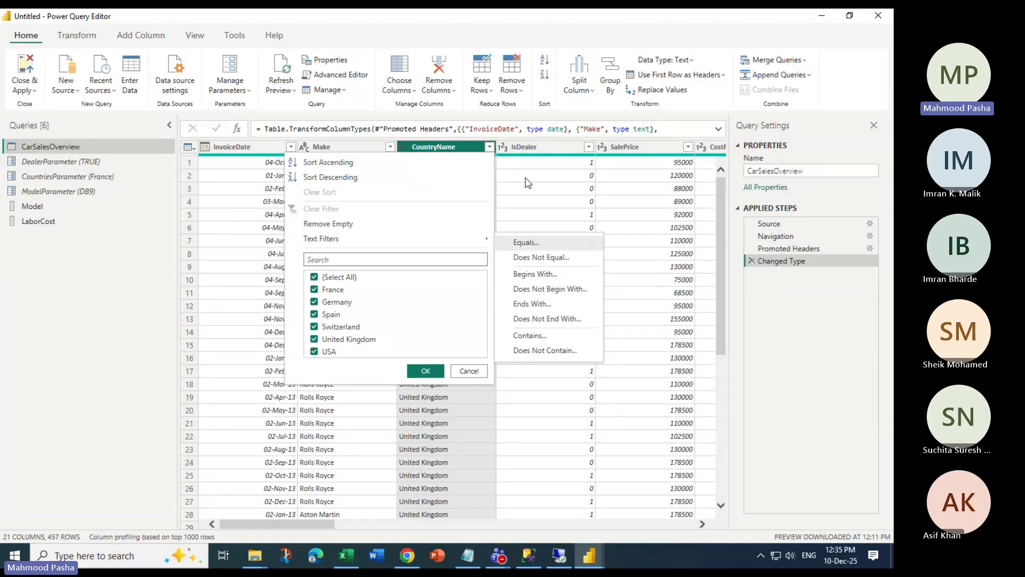
left_click(487, 146)
left_click(488, 146)
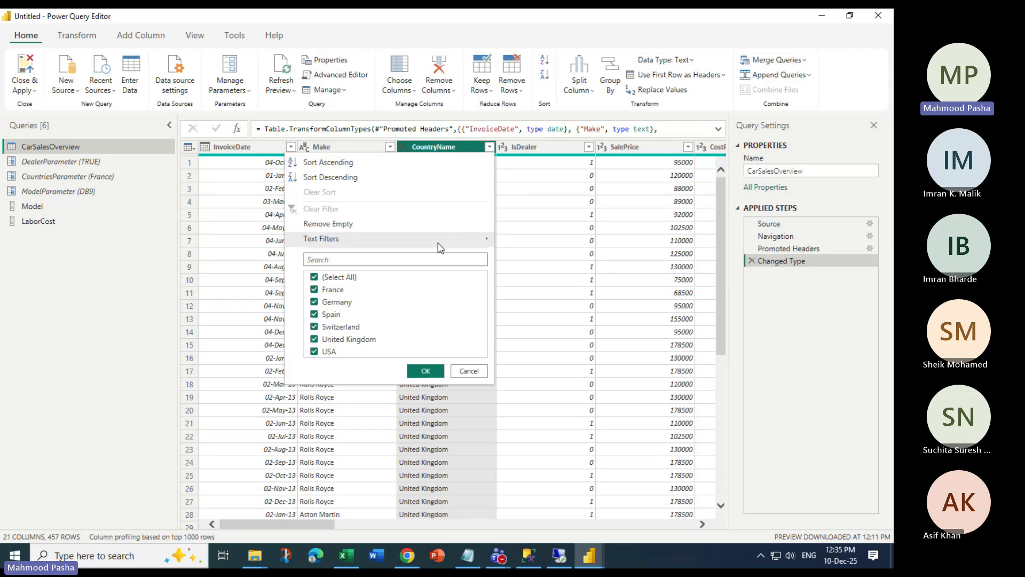
mouse_move(438, 243)
left_click(546, 243)
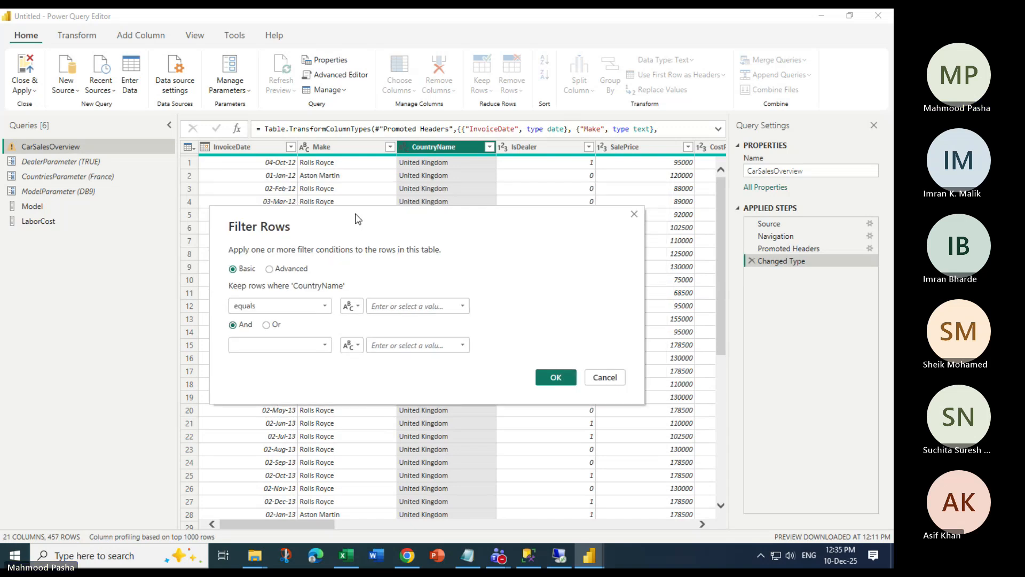
Filter CountryName to equal the CountriesParameter parameter, leaving 40 France rows
left_click(352, 305)
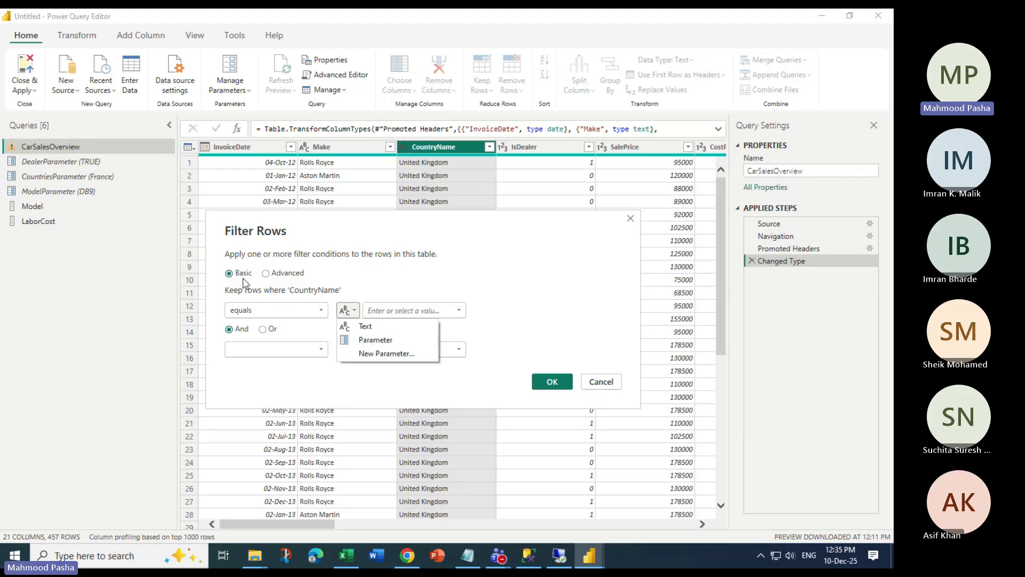
left_click(375, 339)
left_click(427, 309)
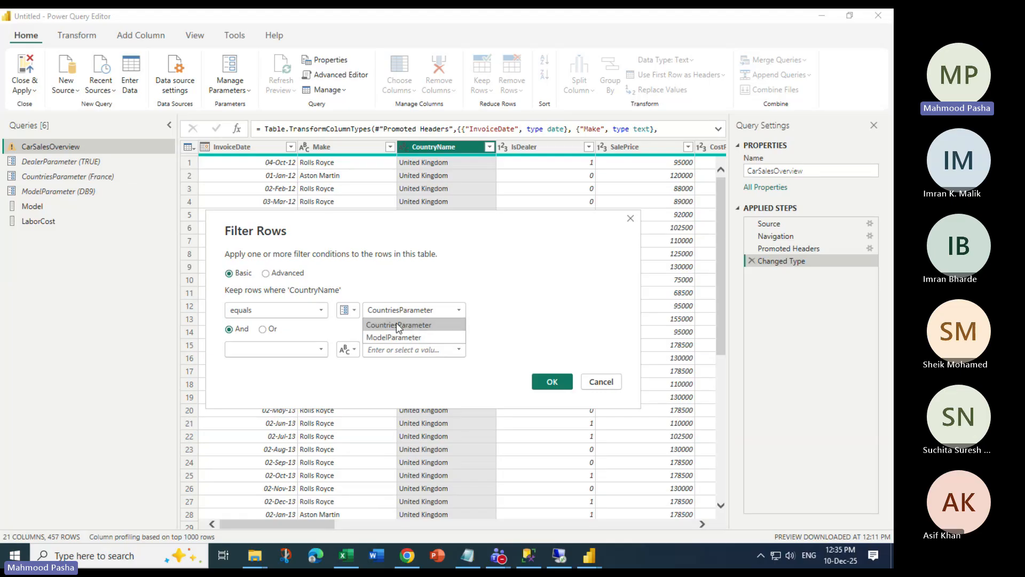
left_click(420, 325)
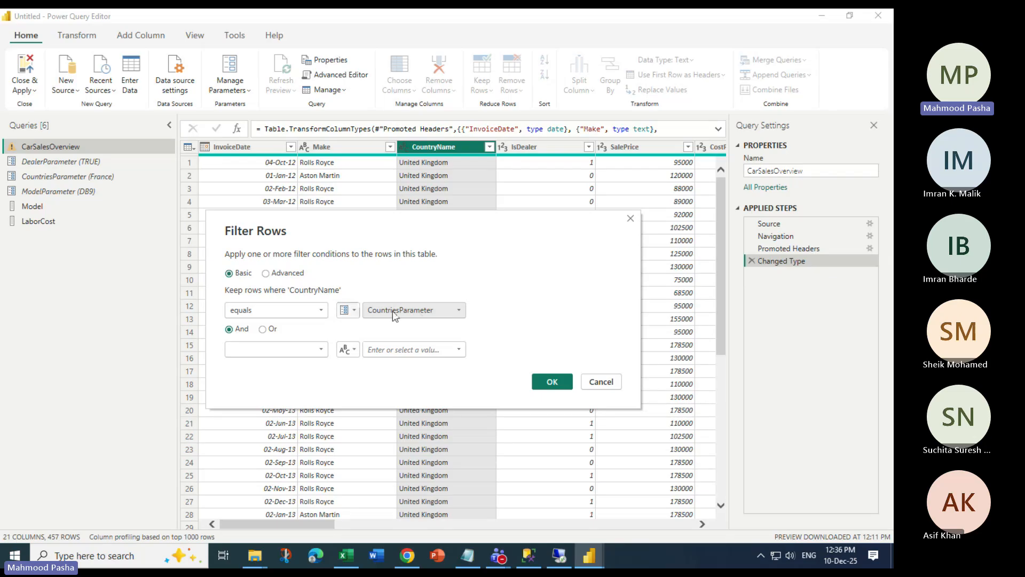
left_click(352, 310)
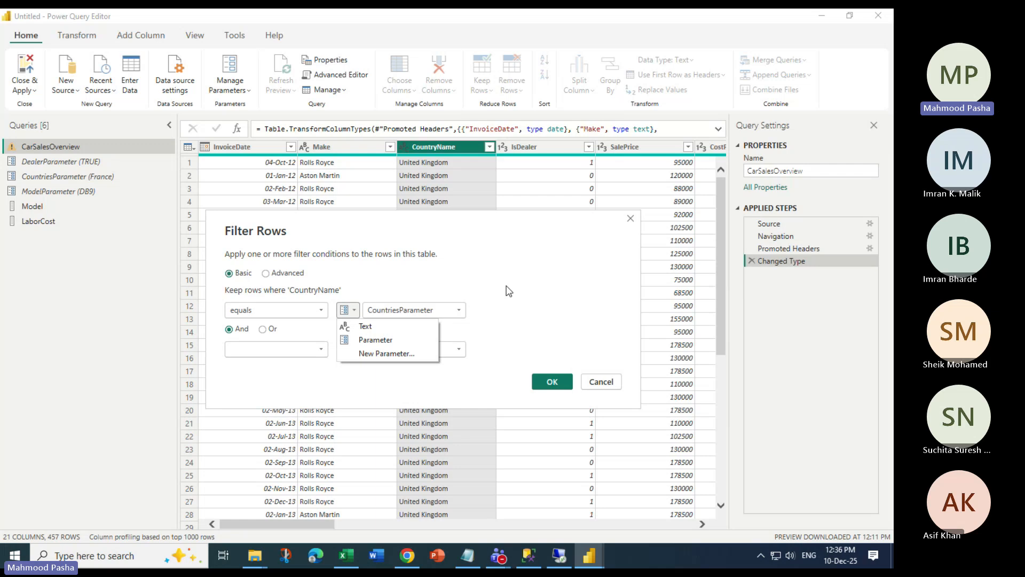
left_click(551, 381)
left_click(552, 381)
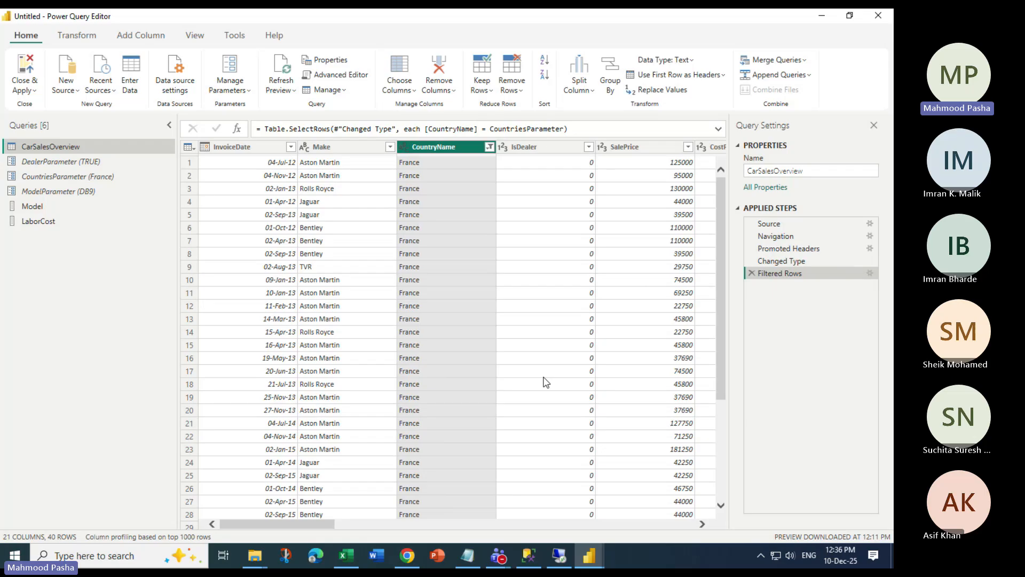
Set CountriesParameter's current value to France
scroll(432, 286, "down", 5)
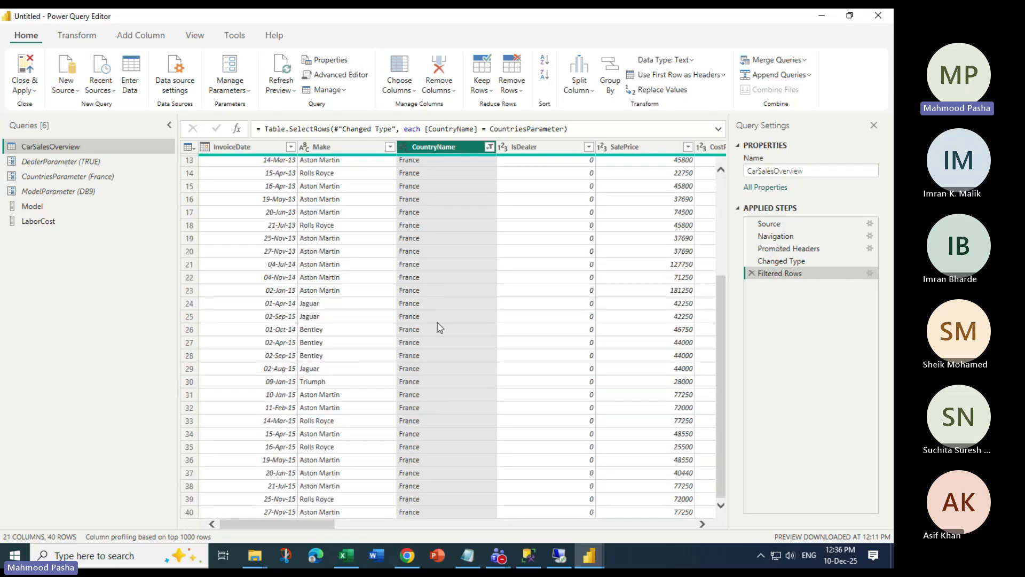
scroll(439, 327, "up", 5)
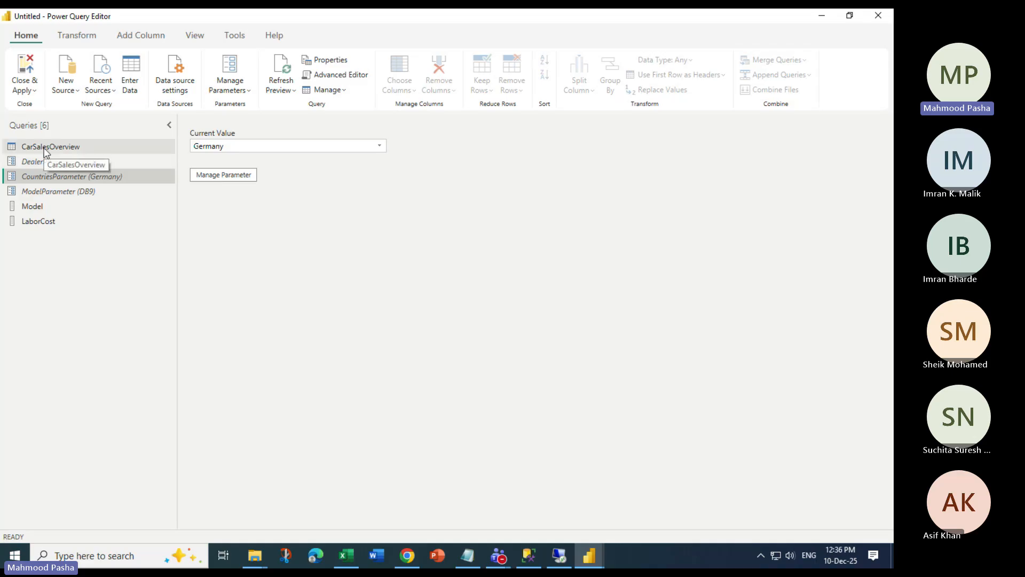
left_click(44, 147)
left_click(52, 176)
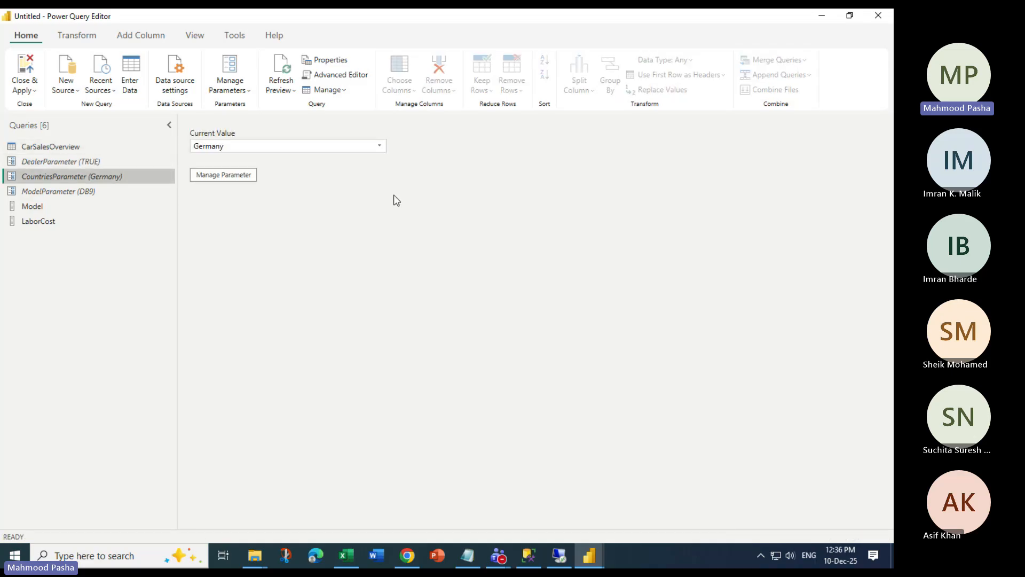
left_click(381, 146)
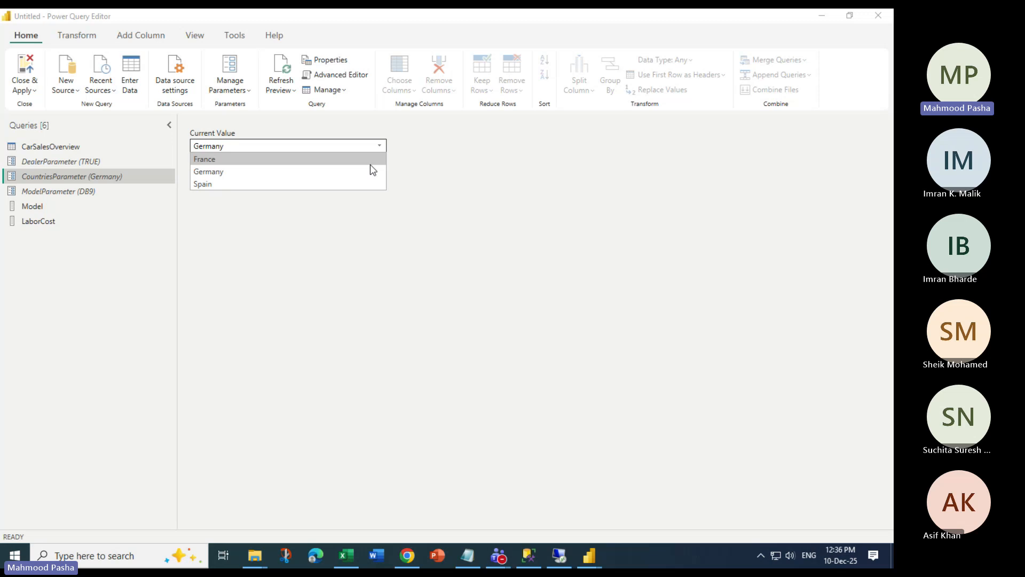
left_click(370, 160)
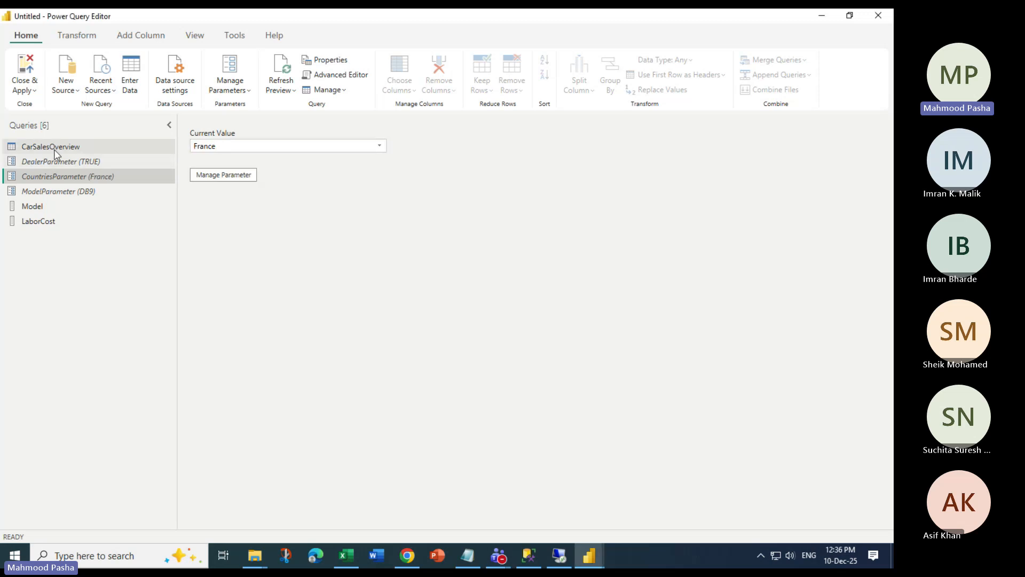
Return to CarSalesOverview and bring up the CountryName column's filter options
left_click(49, 147)
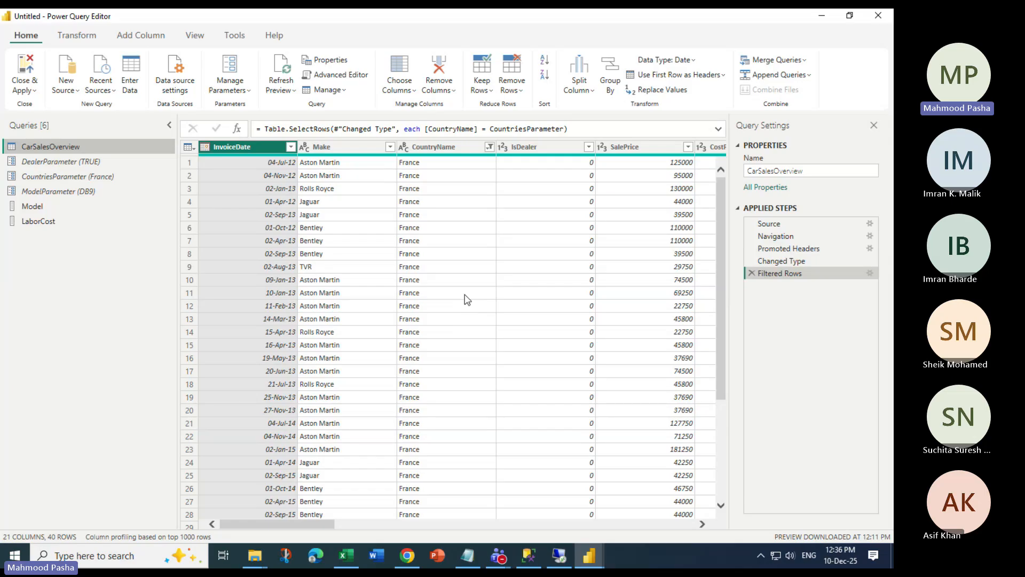
left_click(486, 148)
left_click(489, 147)
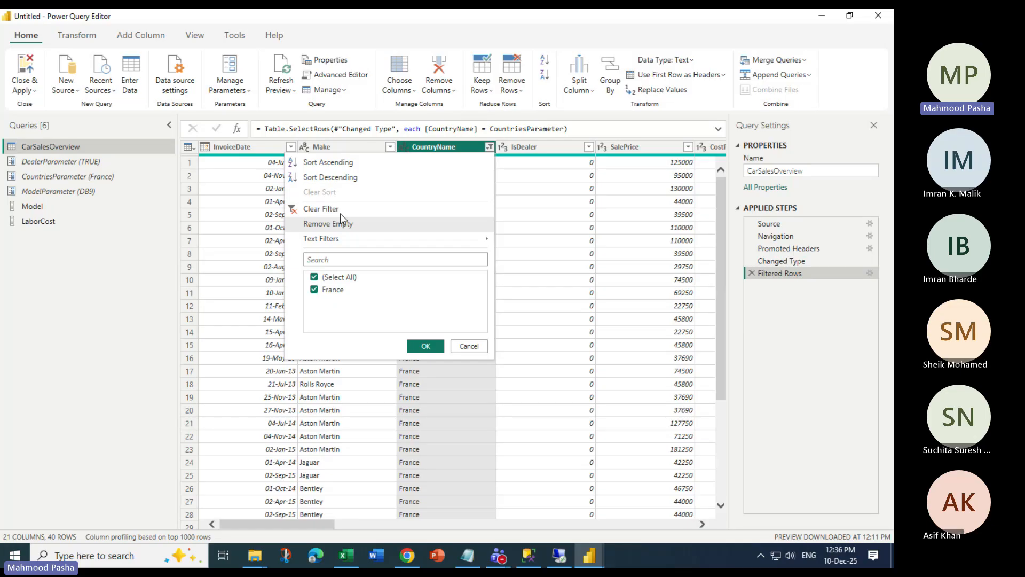
Clear the CountryName filter to restore 457 rows, then start an equals filter on Model
left_click(340, 210)
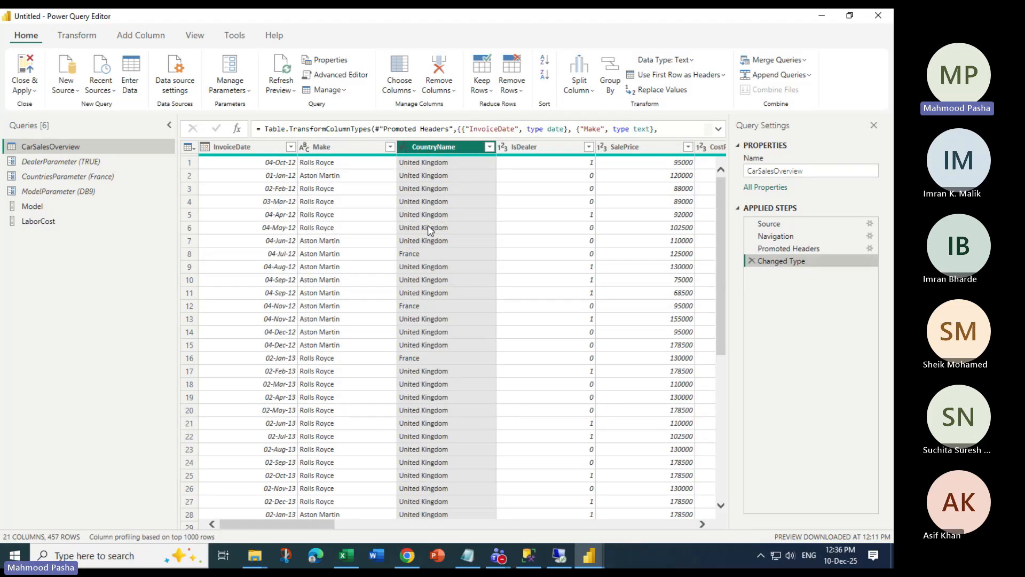
left_click_drag(300, 524, 325, 529)
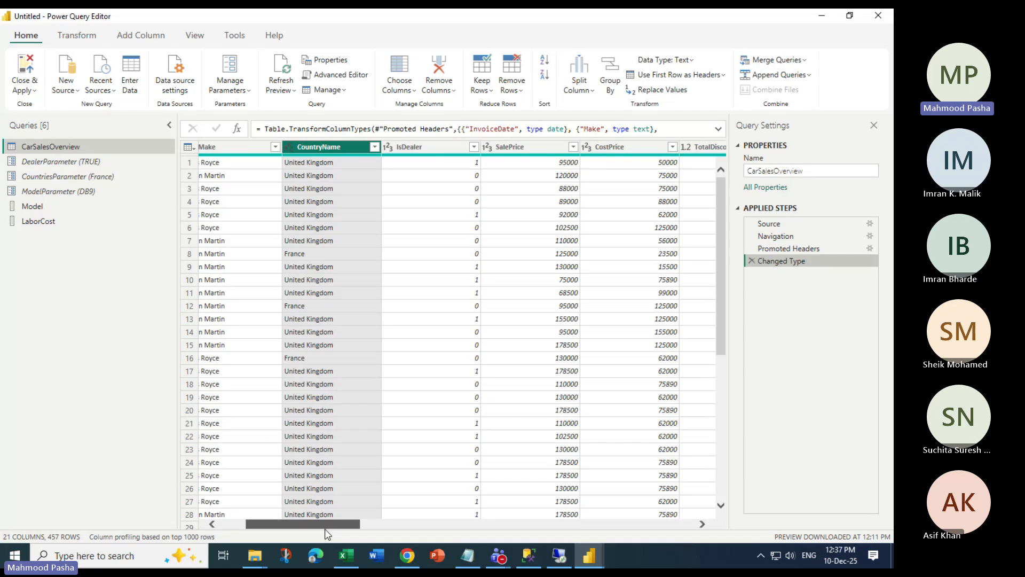
left_click_drag(327, 533, 488, 529)
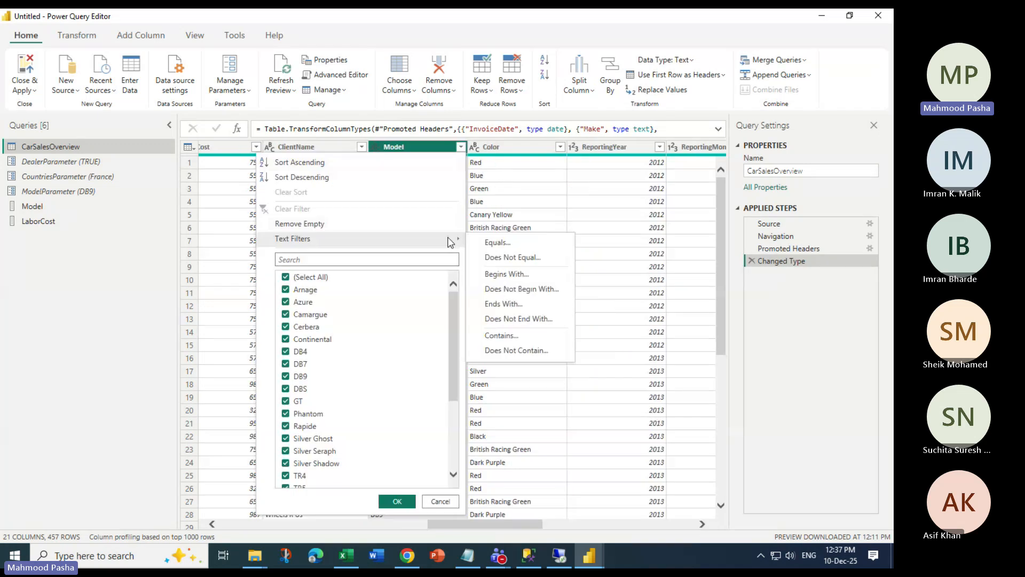
left_click(499, 243)
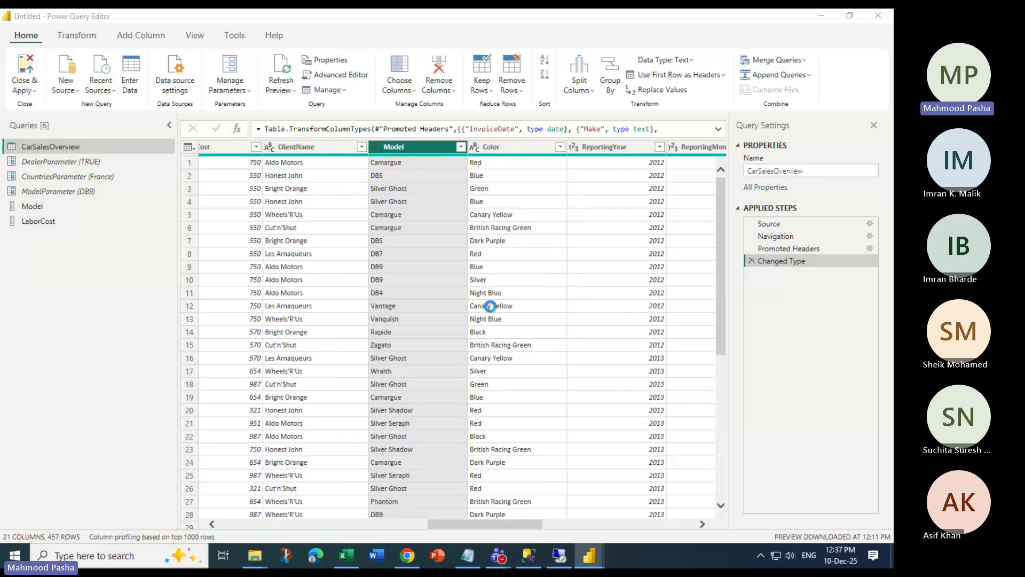
Use a basic filter with Model equal to ModelParameter, keeping 54 DB9 rows
left_click(372, 276)
left_click(401, 304)
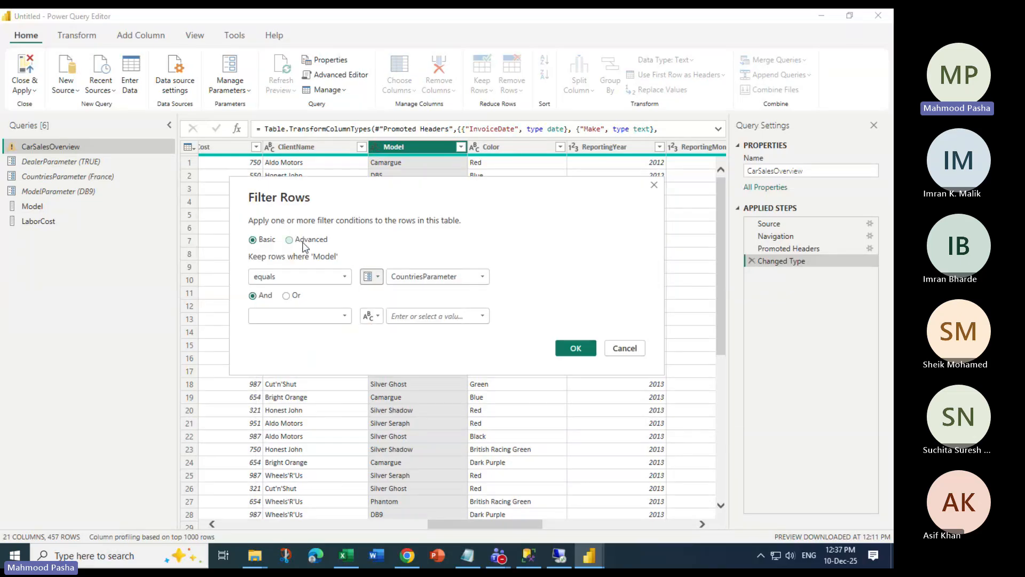
left_click(290, 240)
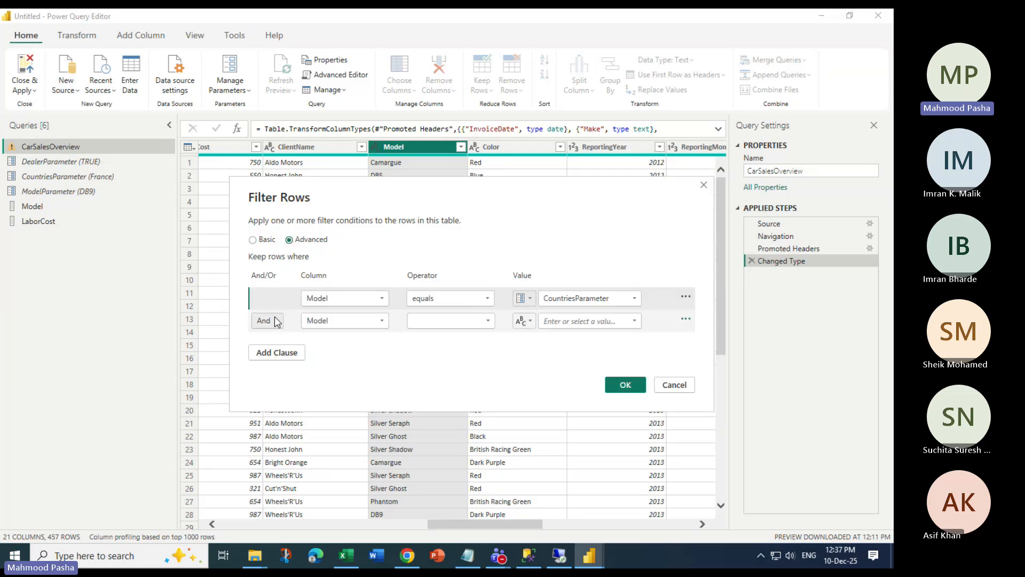
left_click(272, 239)
left_click(433, 276)
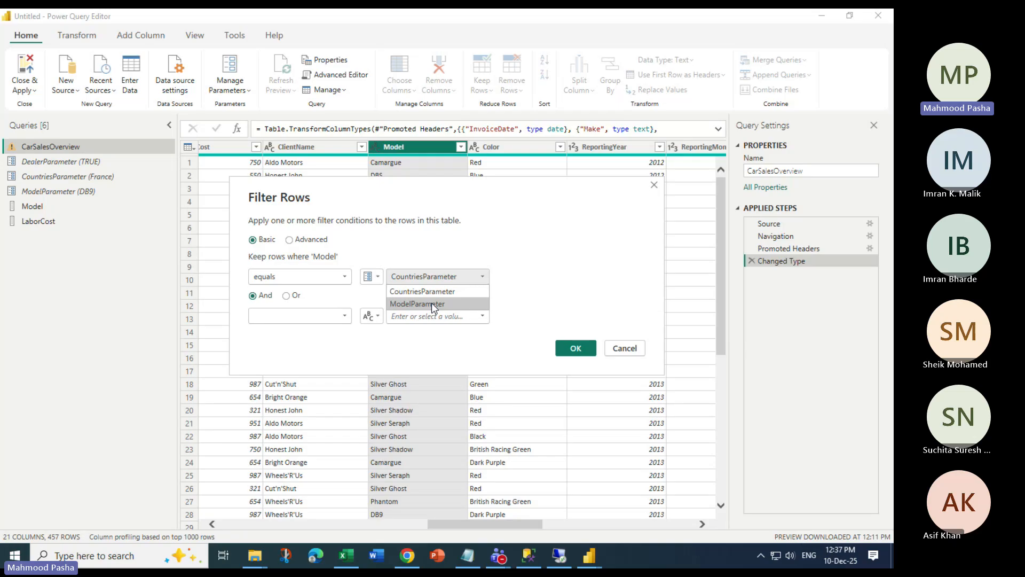
left_click(432, 303)
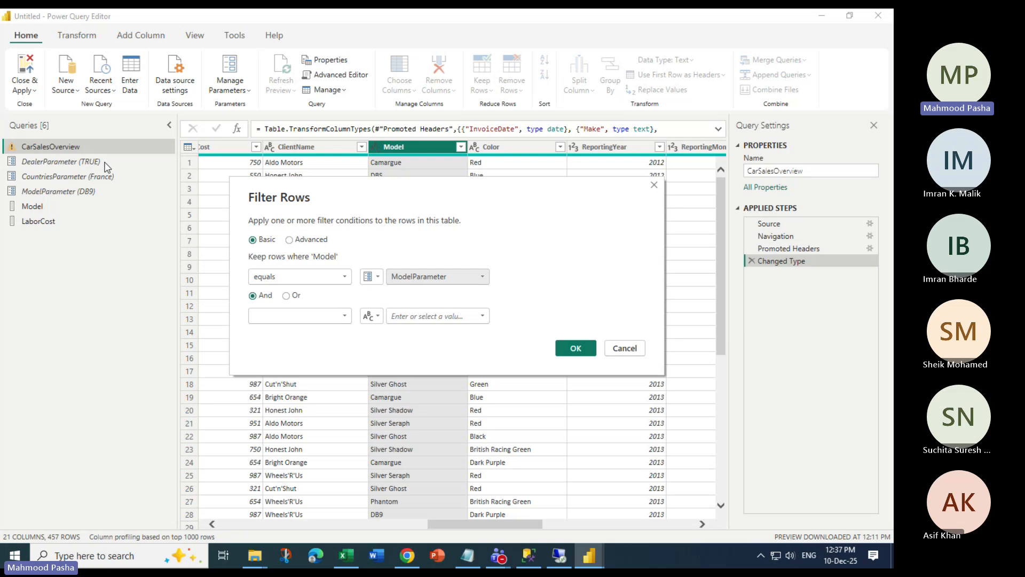
left_click(494, 18)
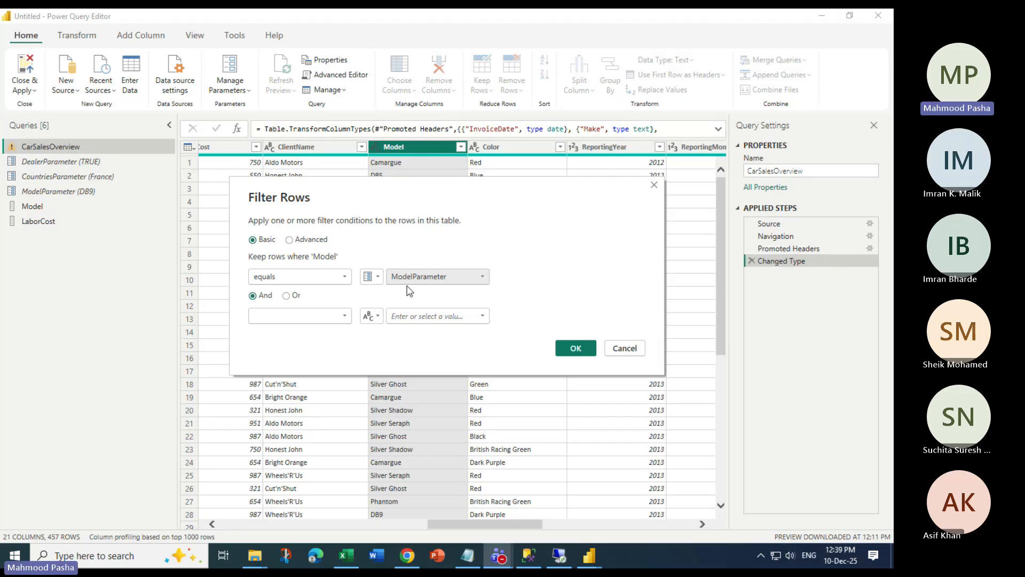
left_click(568, 348)
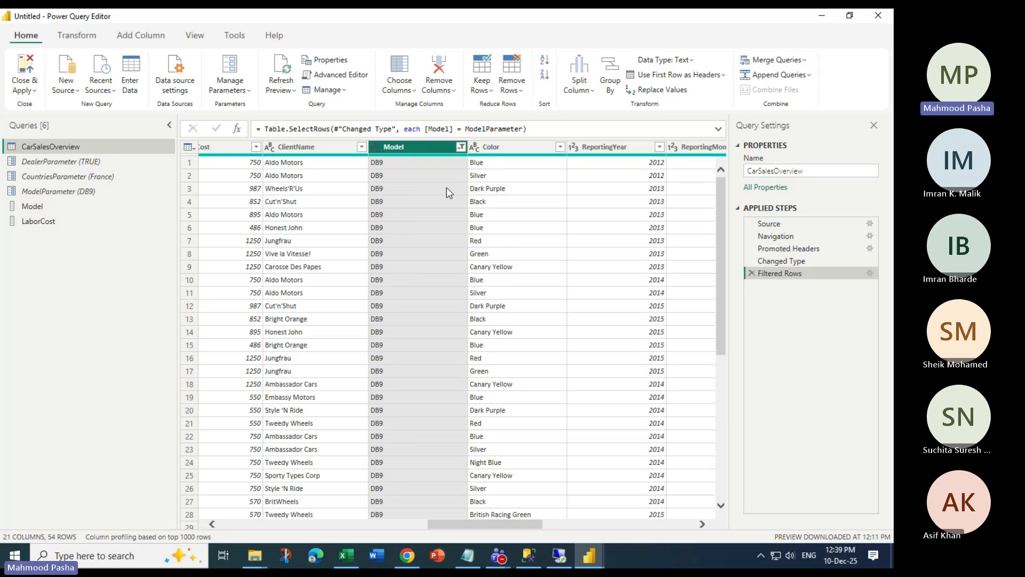
Clear the Model column filter so CarSalesOverview returns to all 457 rows
left_click(460, 147)
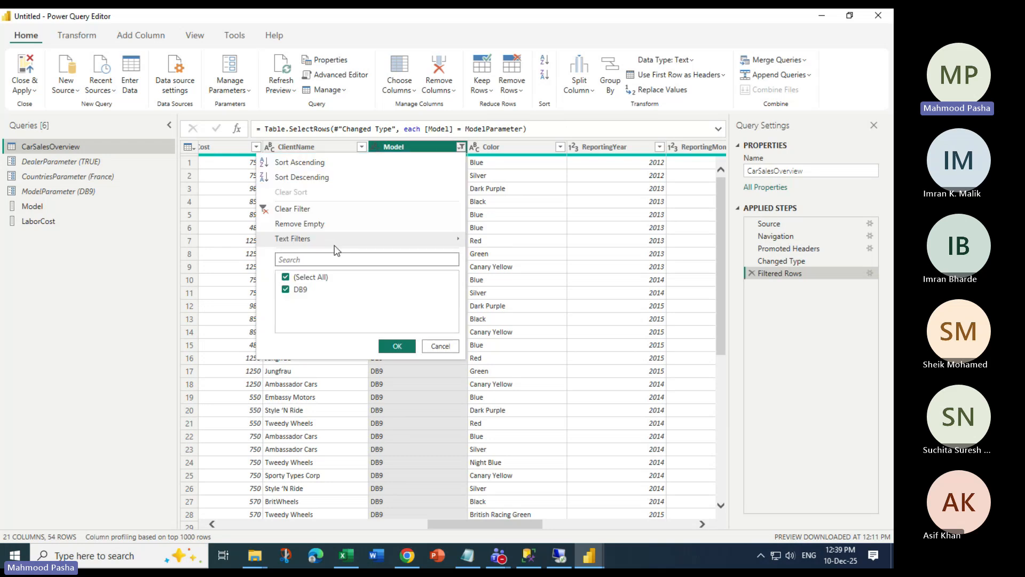
left_click(298, 210)
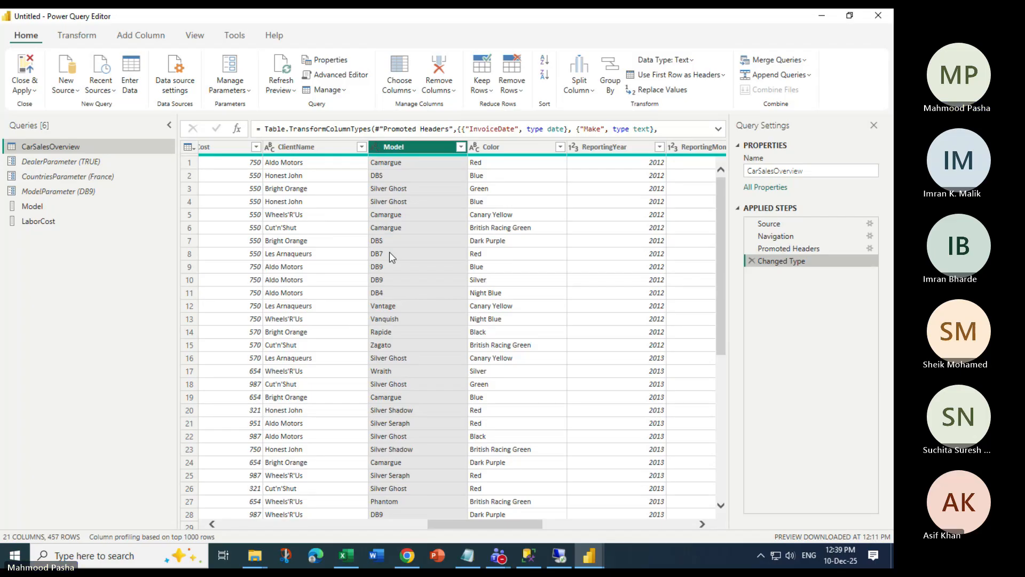
scroll(404, 473, "down", 4)
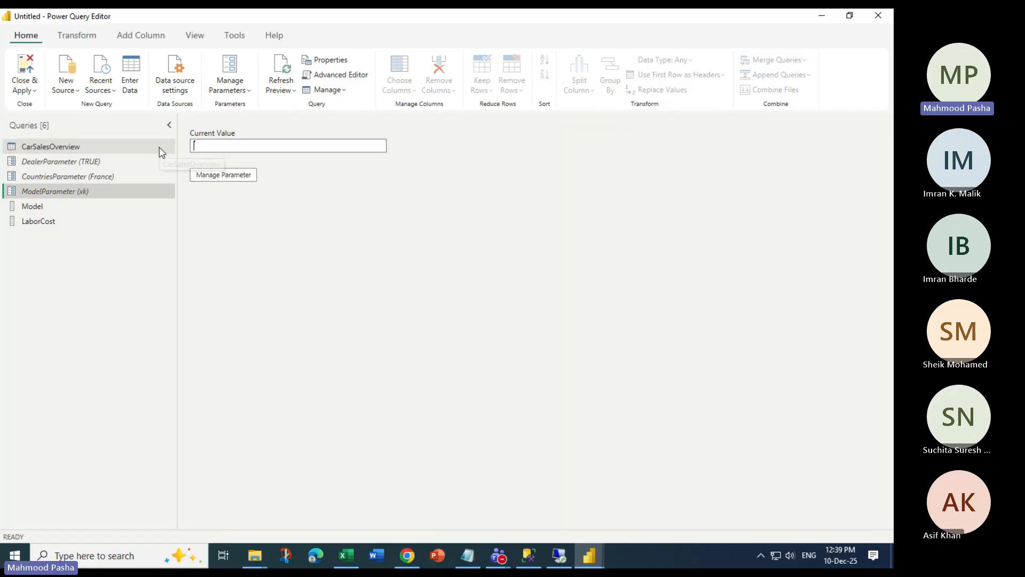
Set ModelParameter to XK and check how CarSalesOverview's rows change
type("XK")
left_click(68, 148)
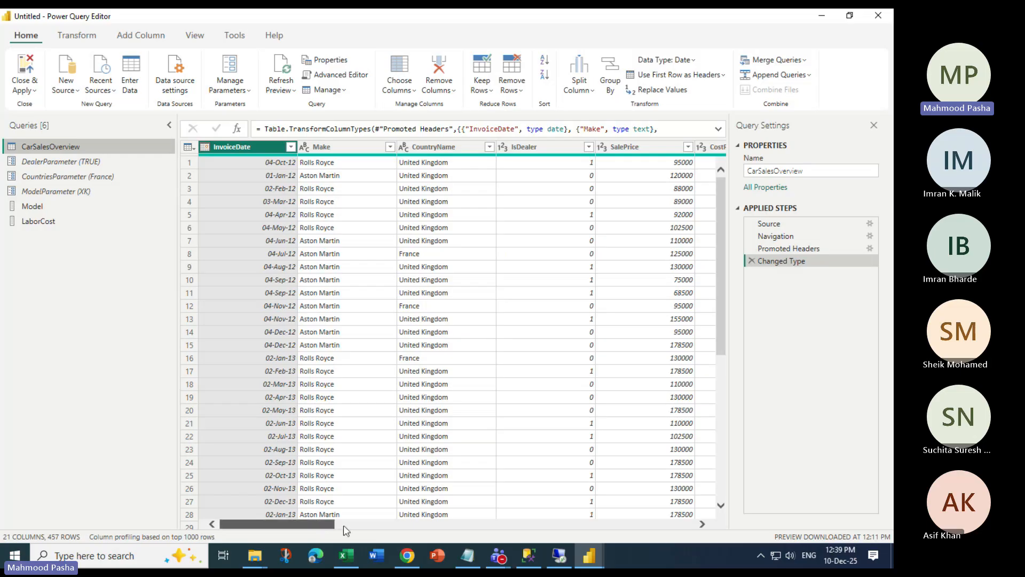
left_click_drag(343, 524, 500, 526)
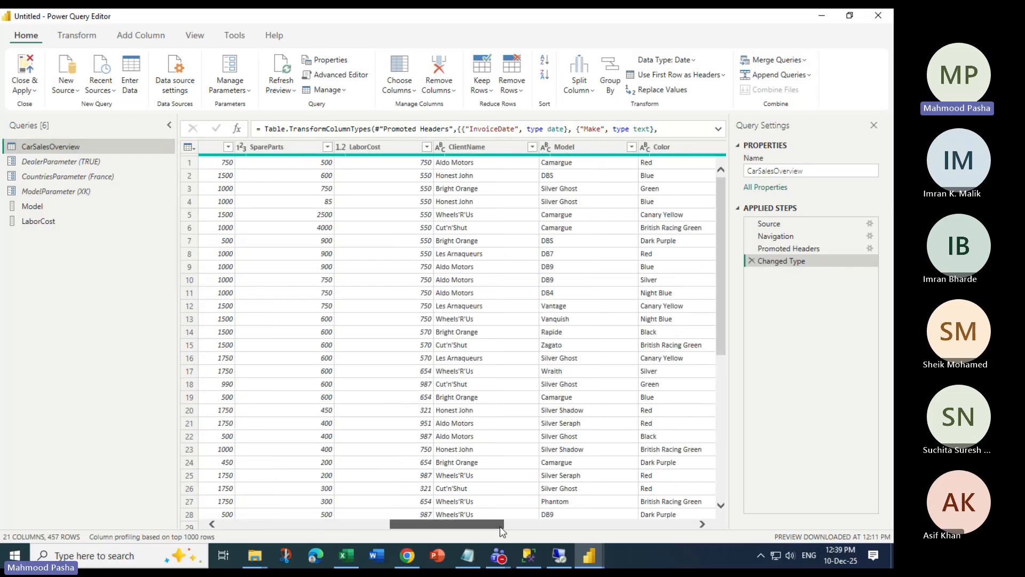
left_click(69, 191)
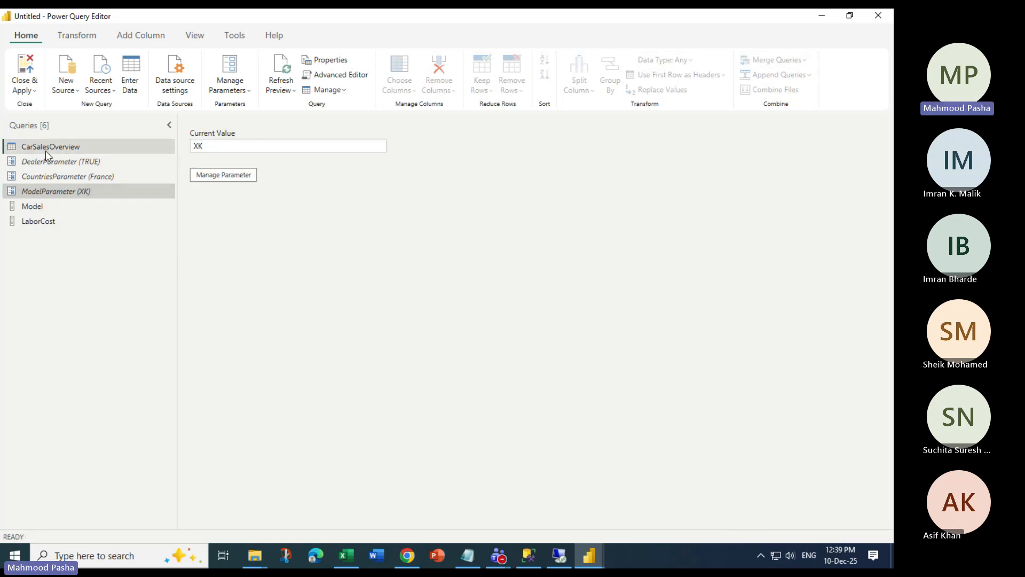
left_click(46, 149)
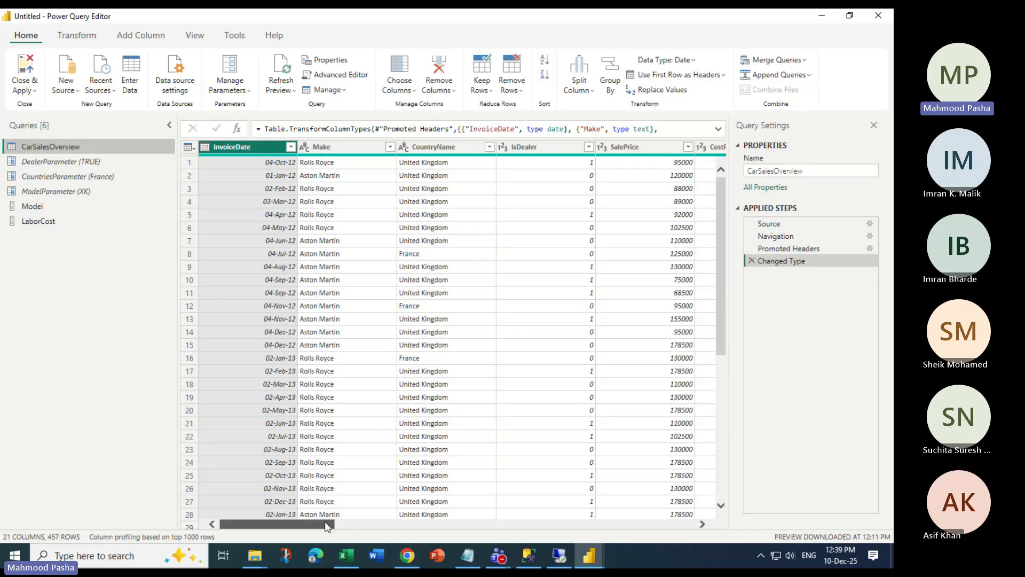
left_click_drag(324, 521, 500, 521)
Inspect the Model filter, then select ModelParameter's value to change it back to DB9
left_click(603, 148)
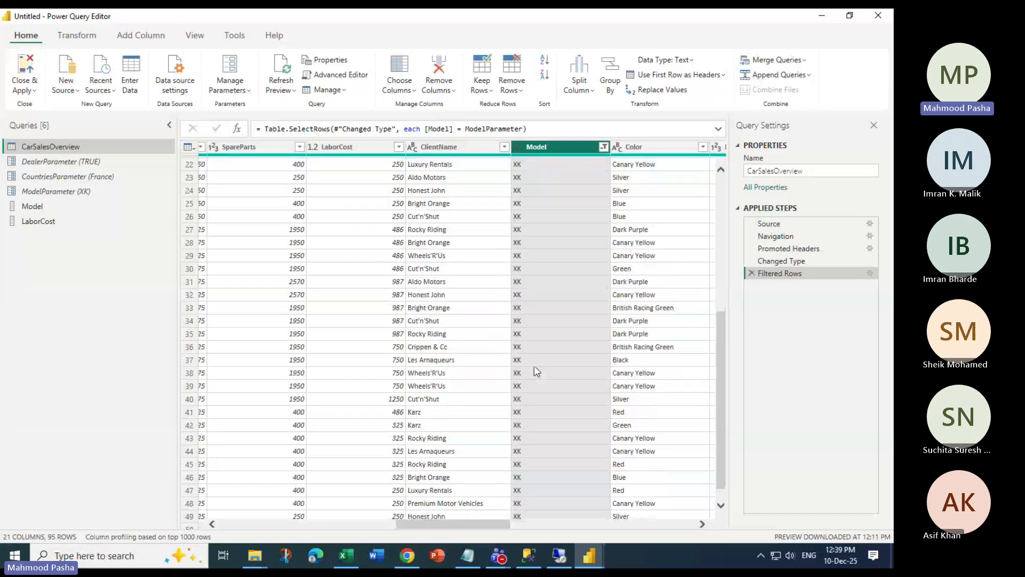
scroll(527, 357, "up", 5)
left_click(75, 193)
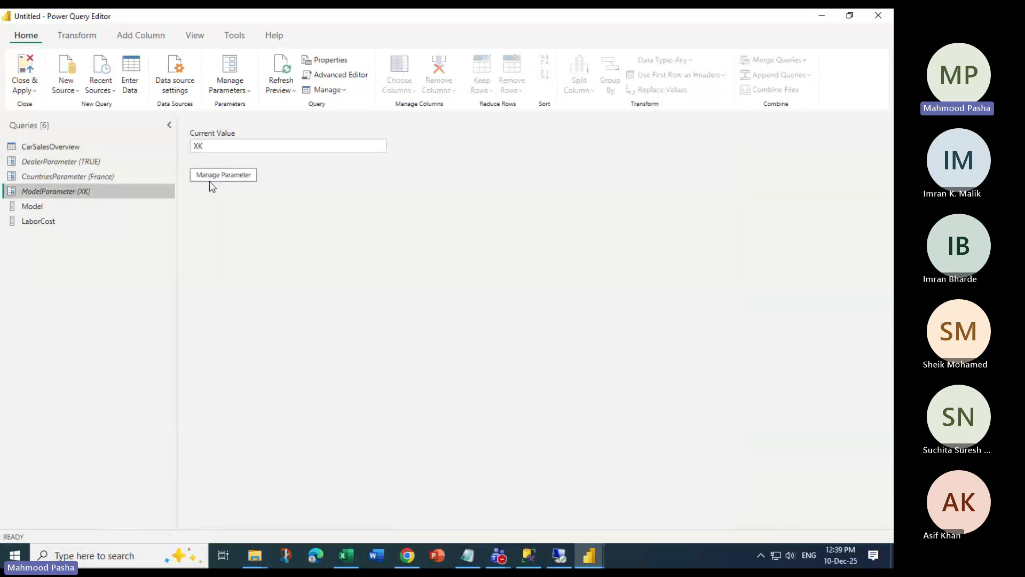
key("Tab")
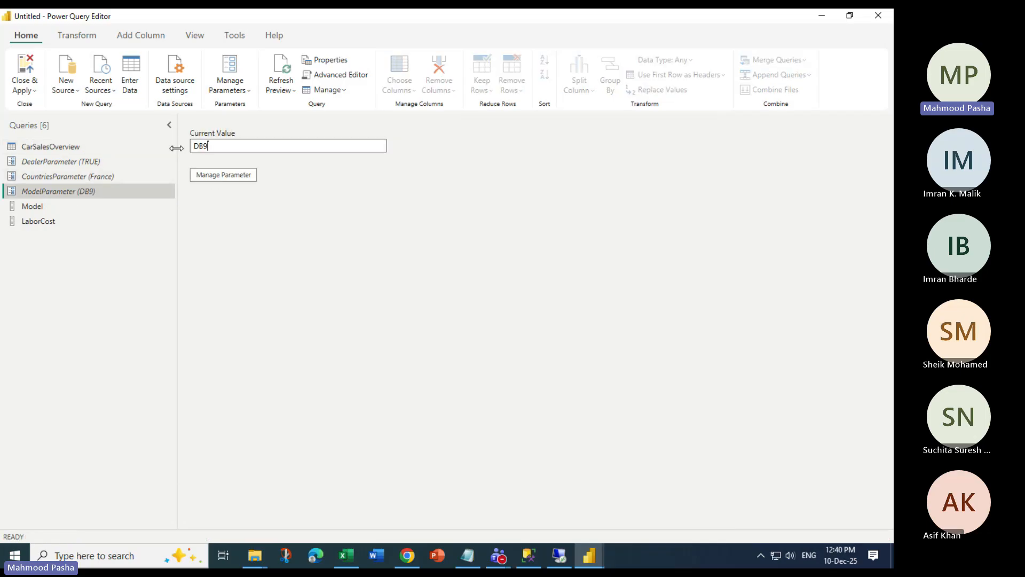
View CarSalesOverview's 54 DB9 rows, close the editor and choose Not now for applying changes
left_click(171, 147)
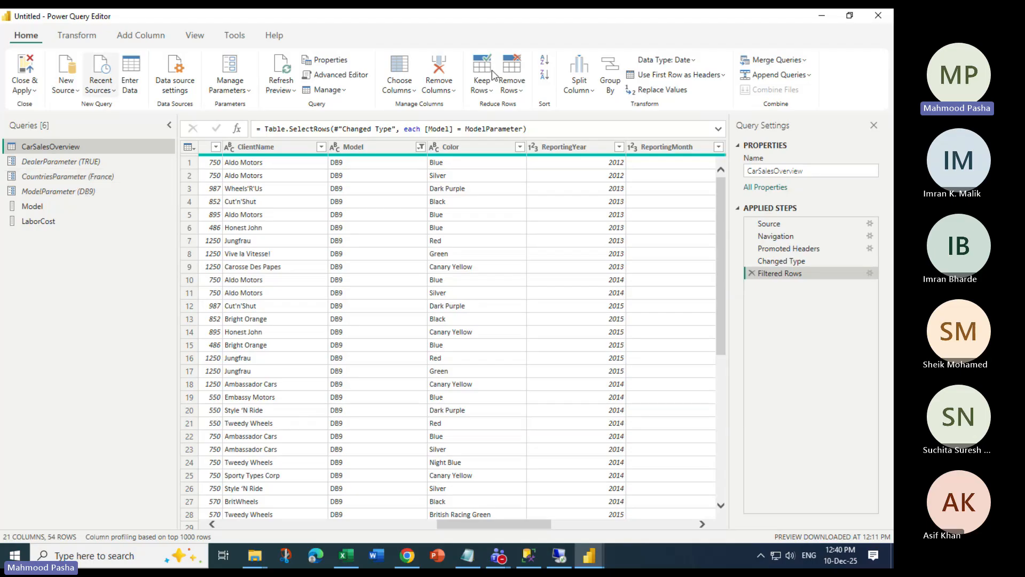
key("alt+F4")
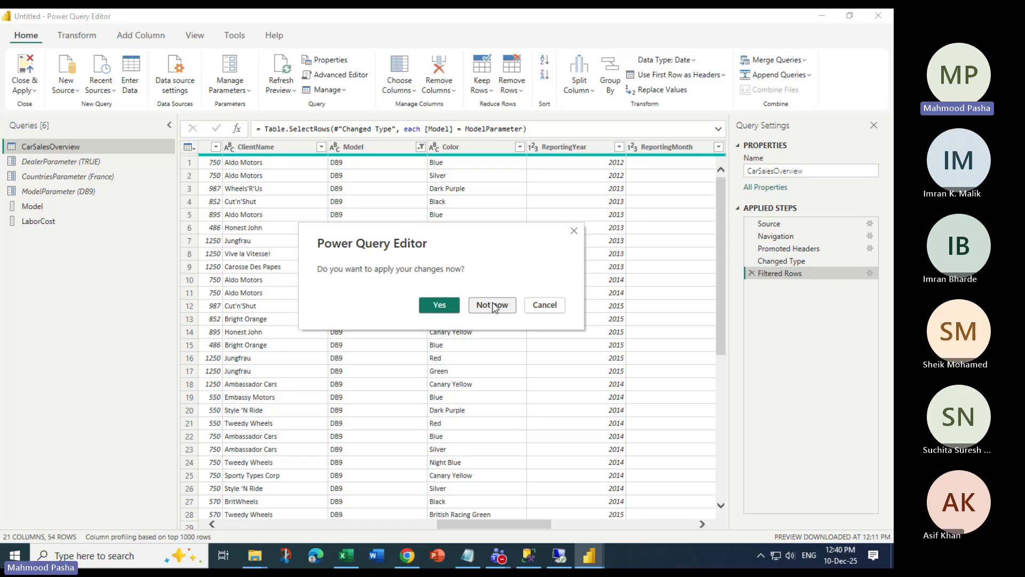
left_click(493, 305)
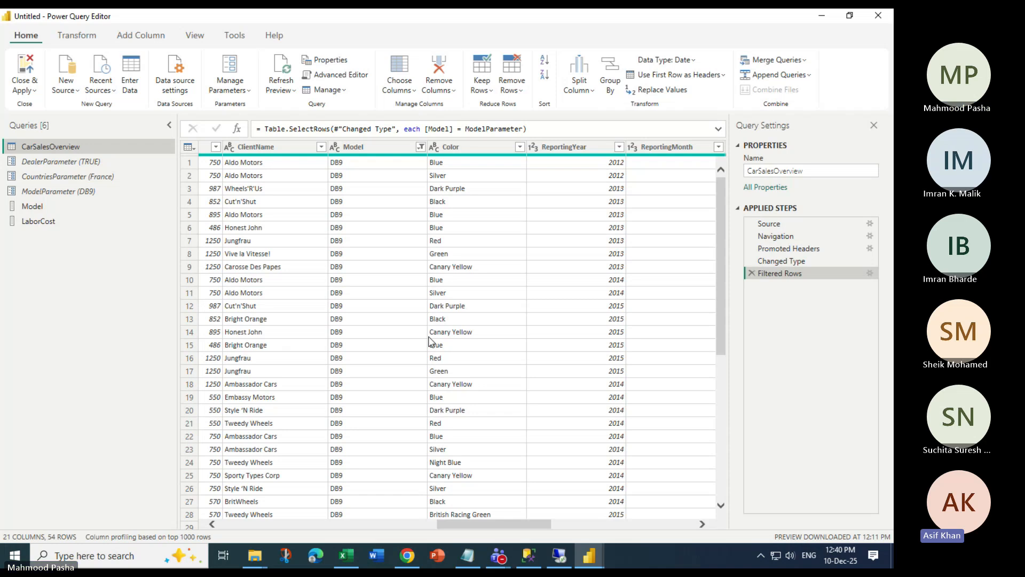
Close the Power Query Editor window, leaving the report canvas with changes pending
left_click(822, 16)
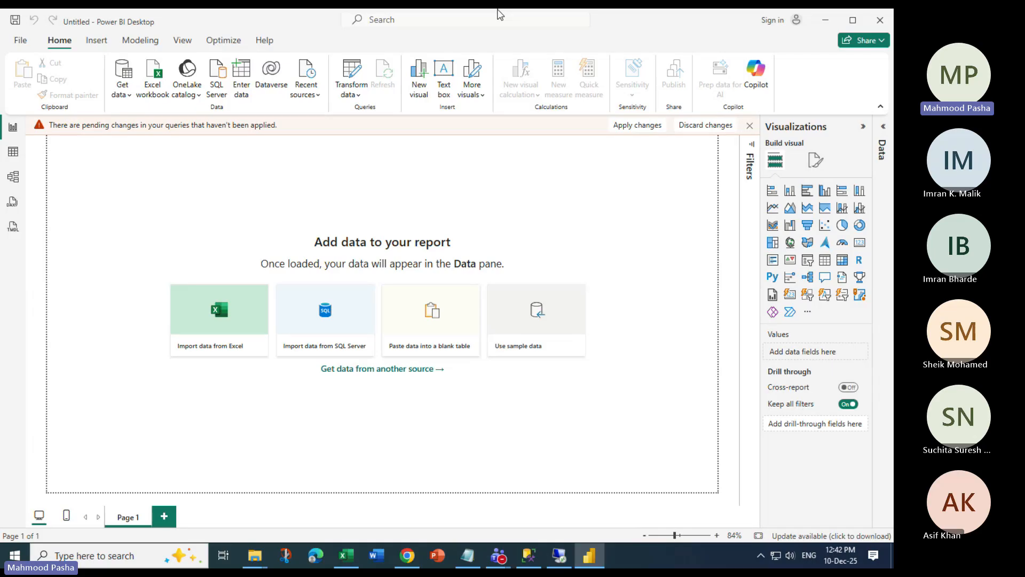
Expand the collapsed Data pane at the right edge, beside Visualizations
left_click(883, 127)
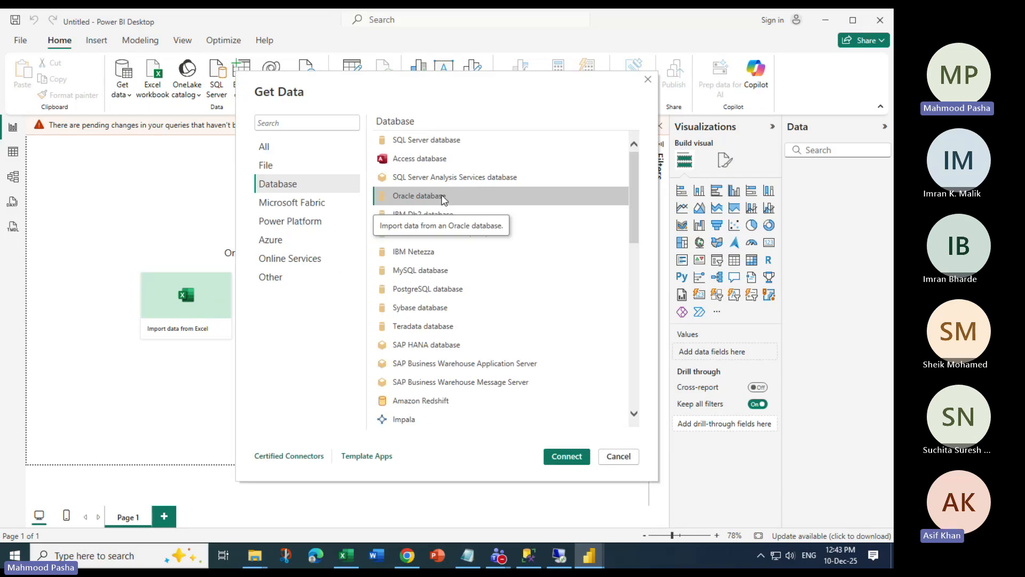
Choose the Oracle database connector, raising the missing Oracle.DataAccess.Client provider warning
double_click(442, 197)
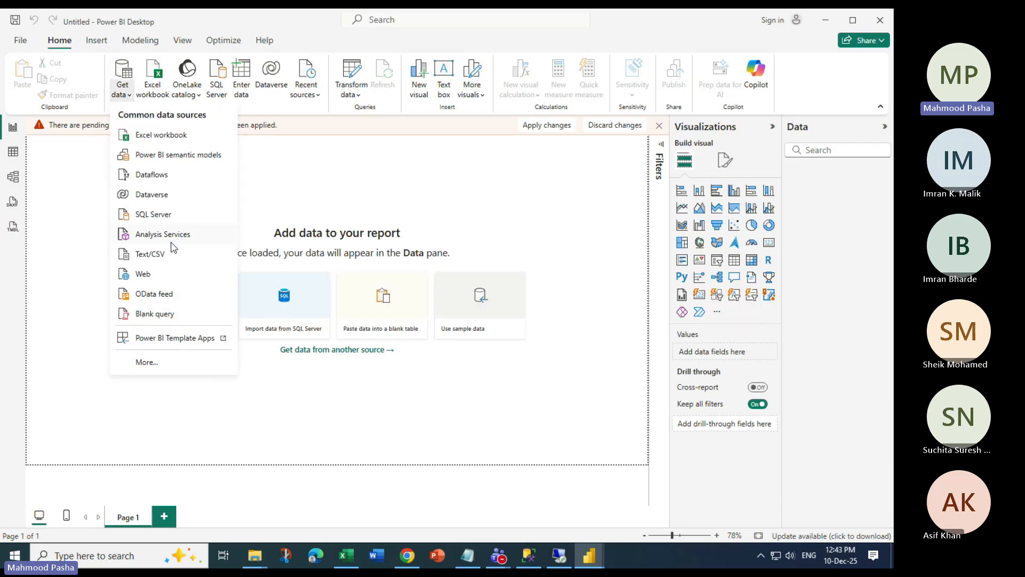
Try the SAP HANA connector, dismiss its missing-components notice, then reopen and close the Get data list
left_click(154, 362)
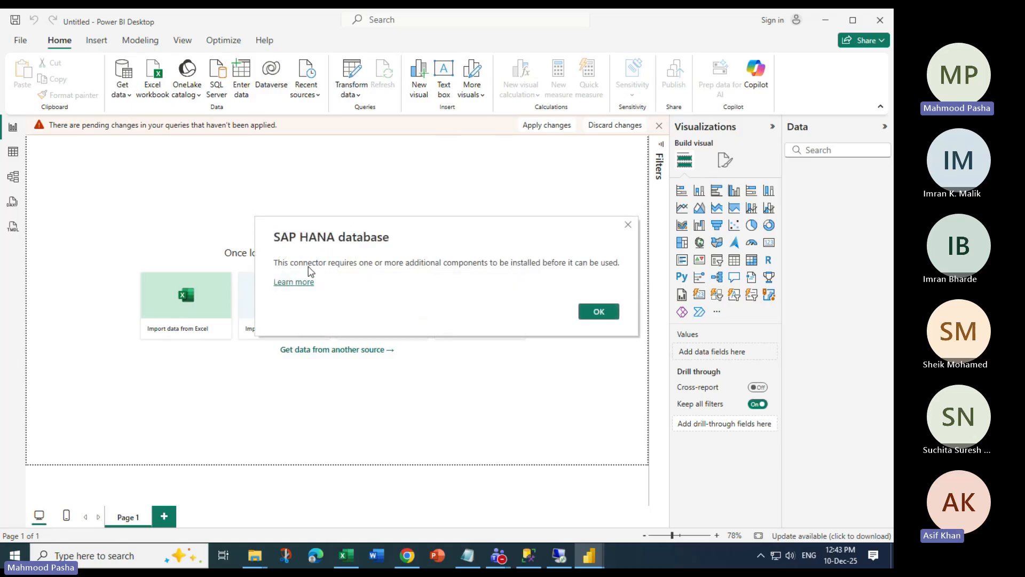
left_click(597, 311)
left_click(125, 99)
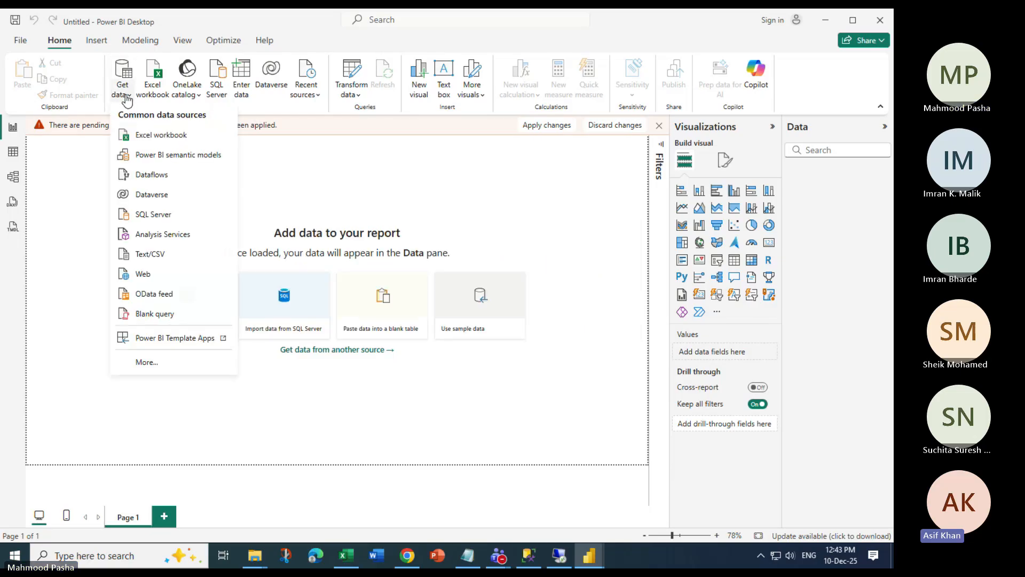
left_click(743, 327)
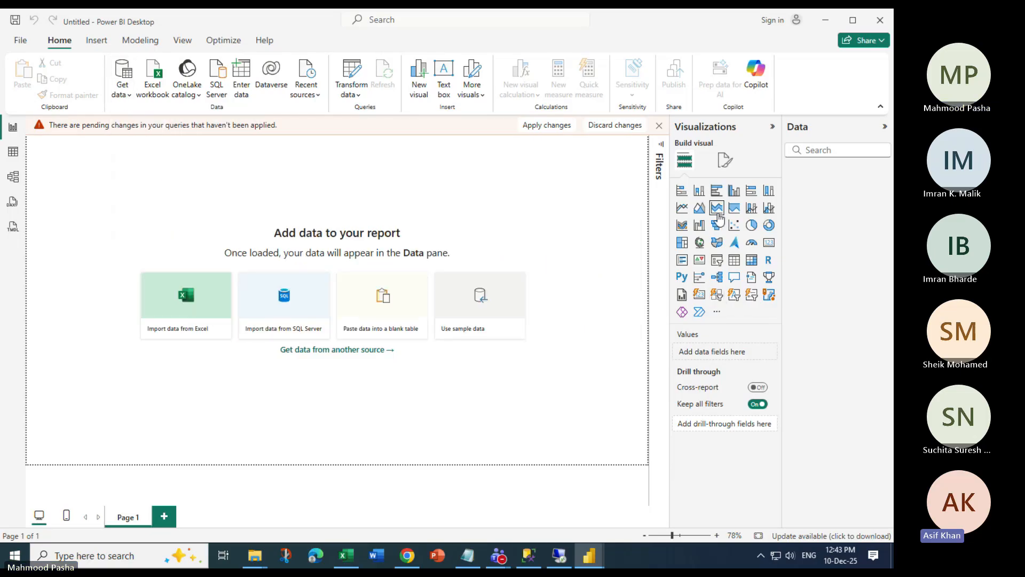
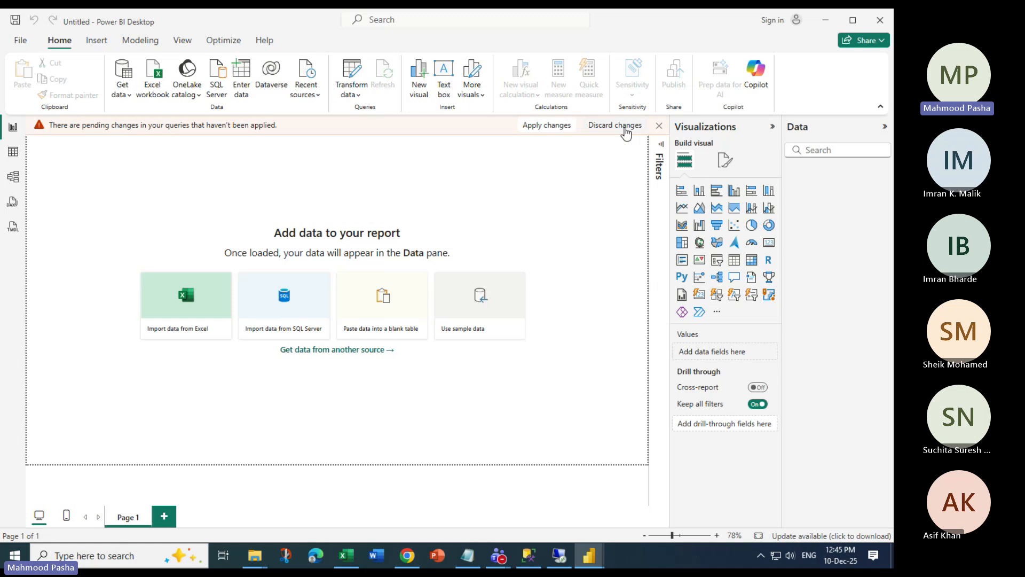
Discard pending query changes and load the CarSalesOverview table from CarSalesOverview.xlsx
left_click(626, 128)
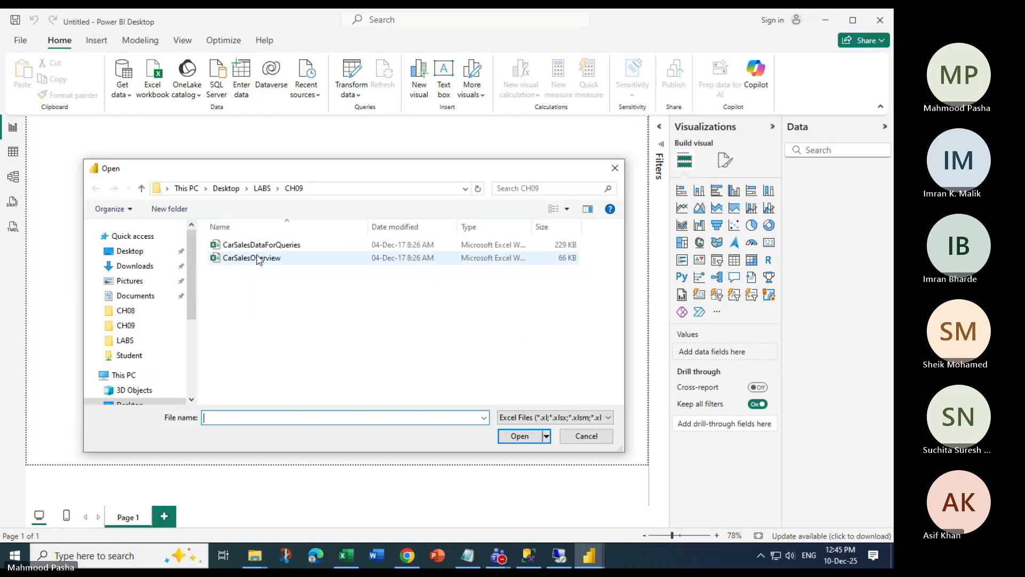
double_click(258, 258)
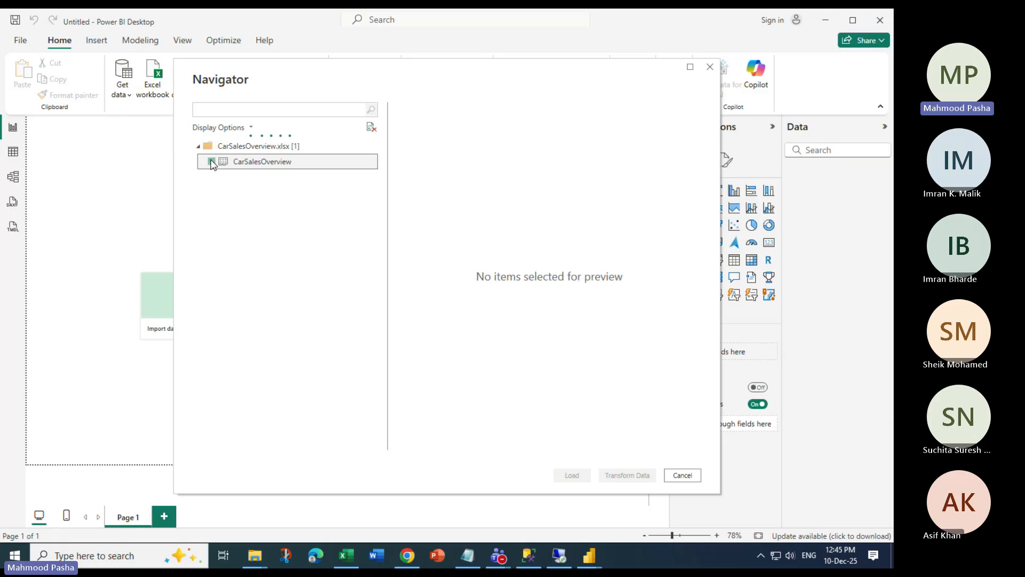
left_click(211, 161)
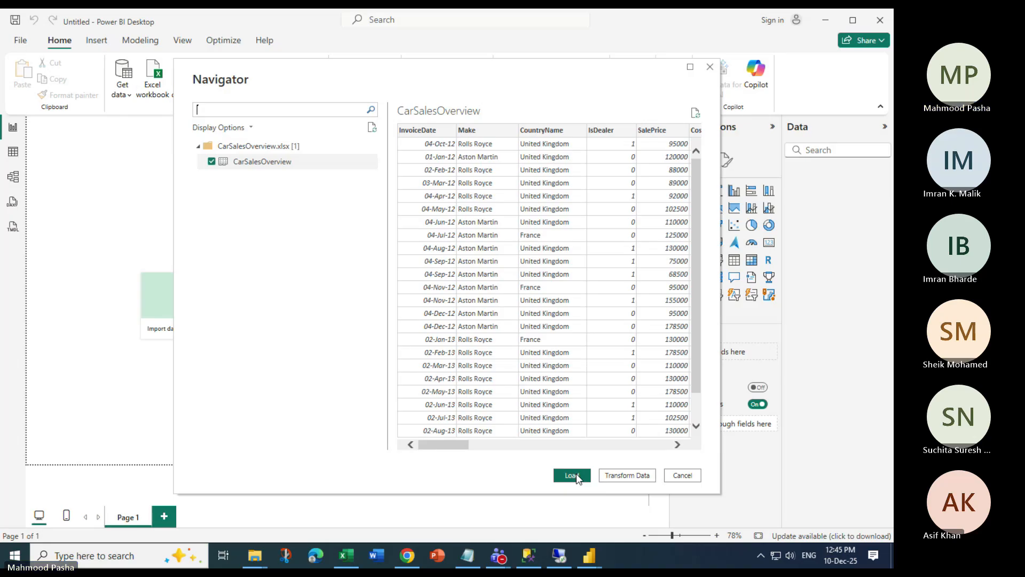
left_click(576, 473)
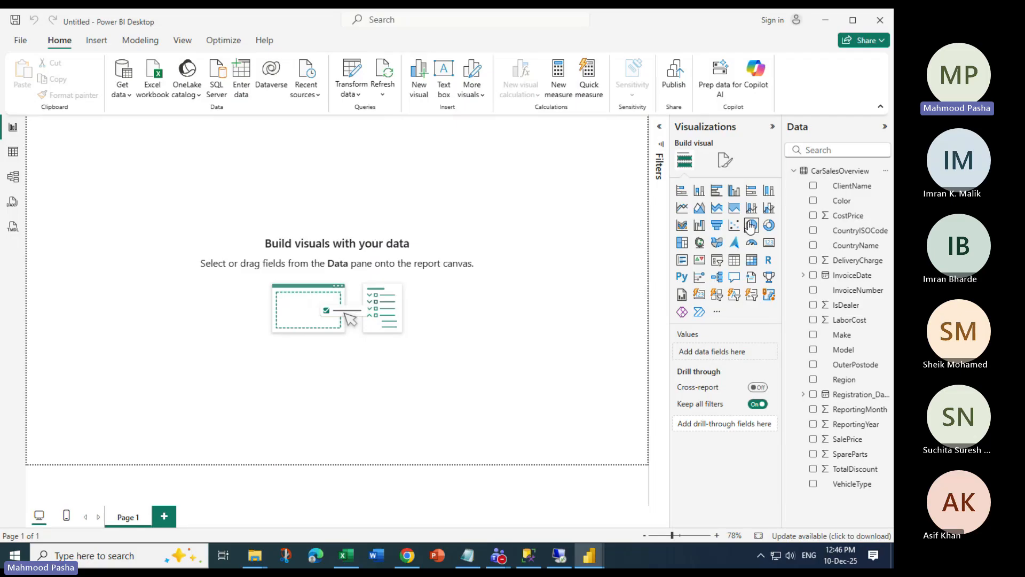
Build a table visual from ClientName and Color, then remove both fields so it is empty
left_click(734, 260)
left_click_drag(849, 185, 196, 184)
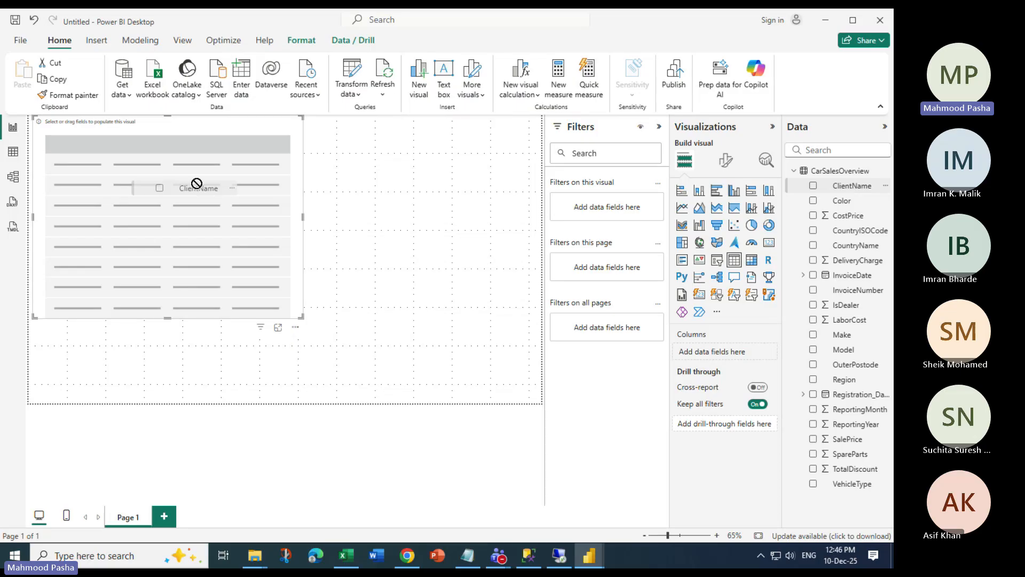
left_click_drag(841, 200, 766, 375)
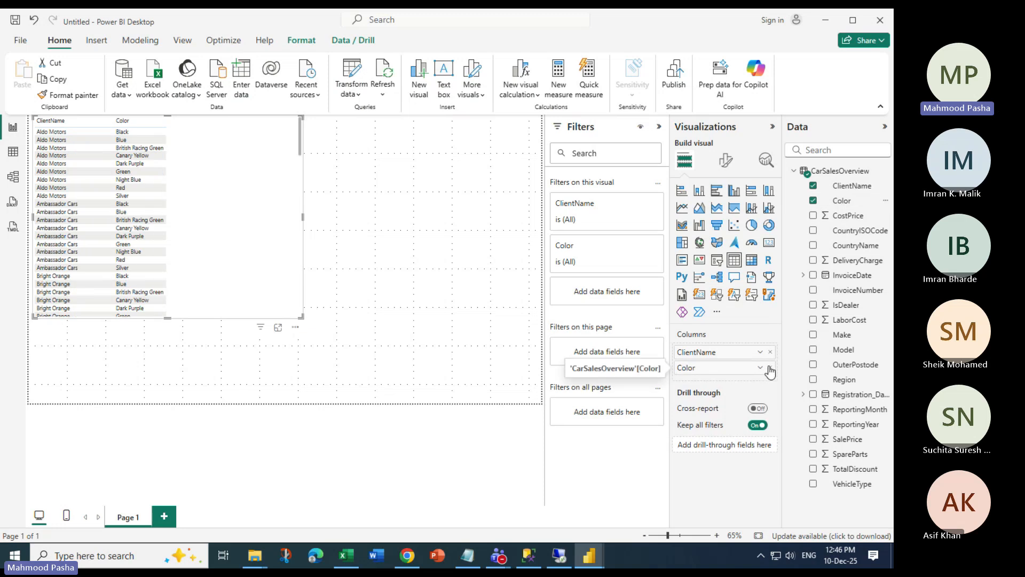
left_click(770, 368)
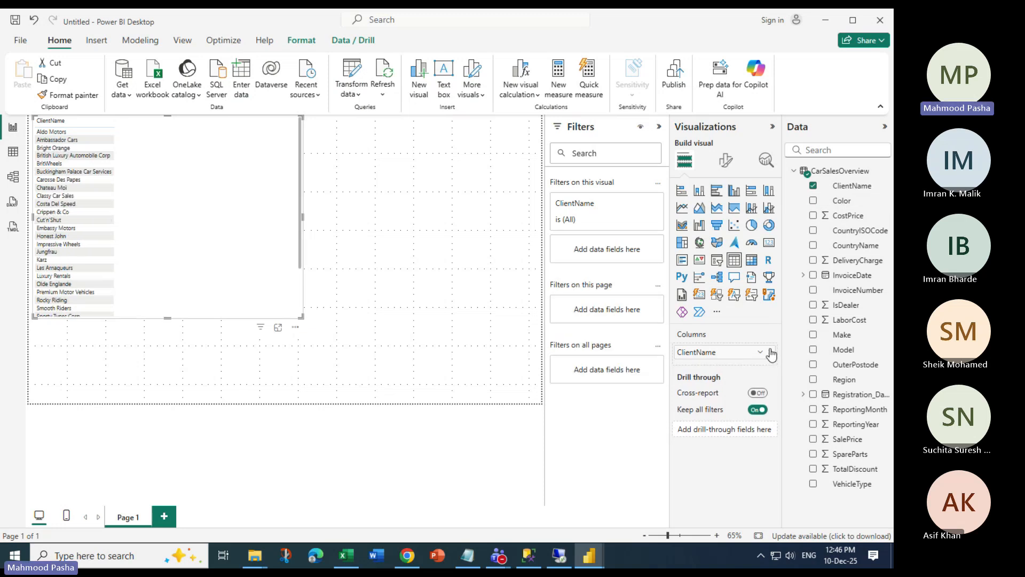
left_click(770, 353)
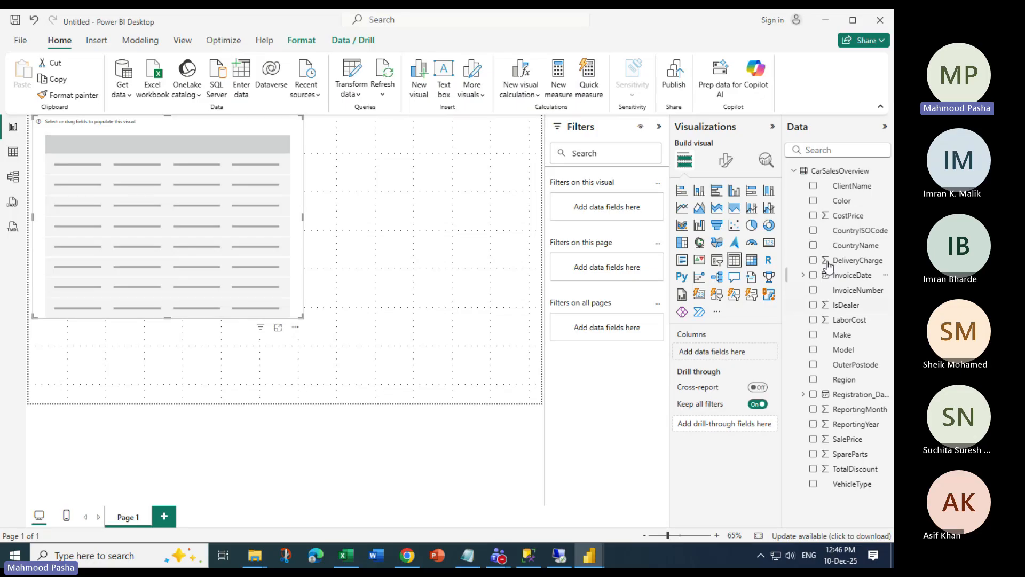
right_click(836, 171)
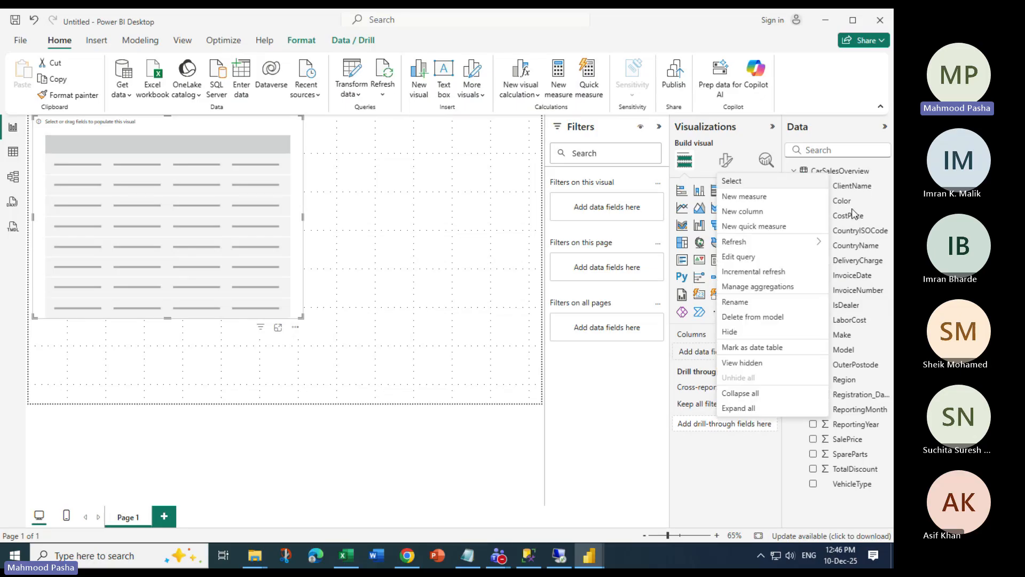
right_click(862, 172)
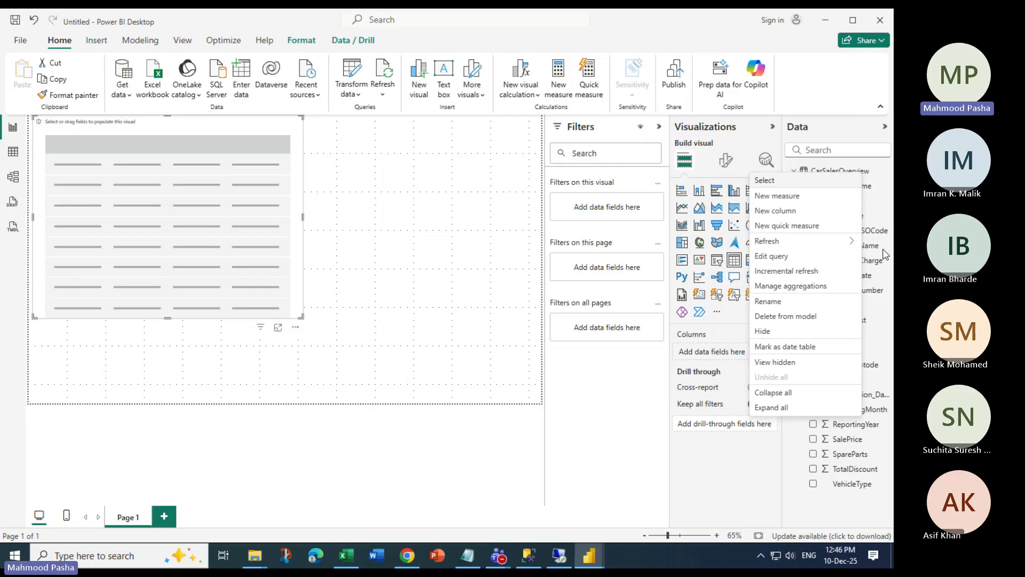
right_click(848, 290)
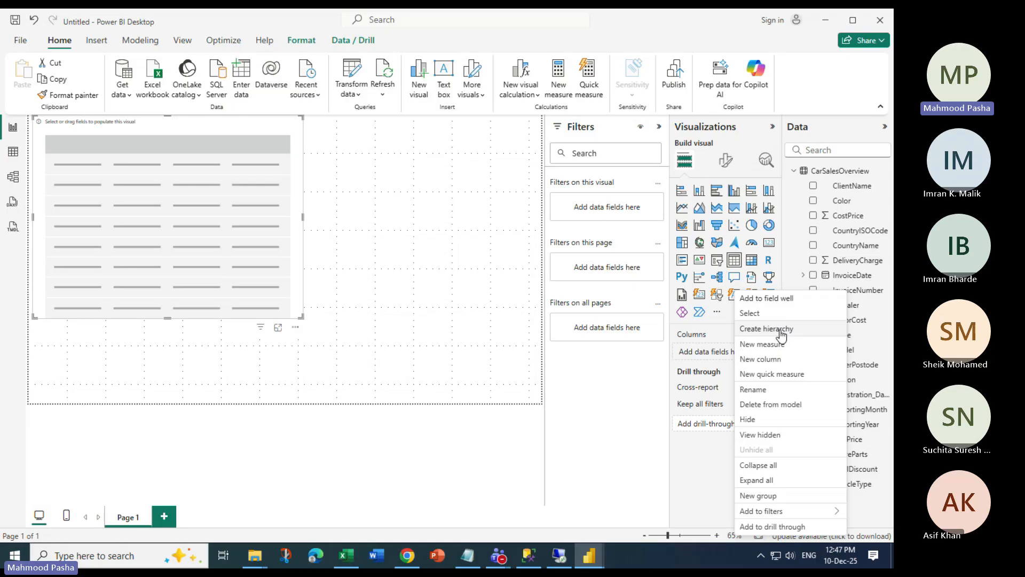
left_click(885, 127)
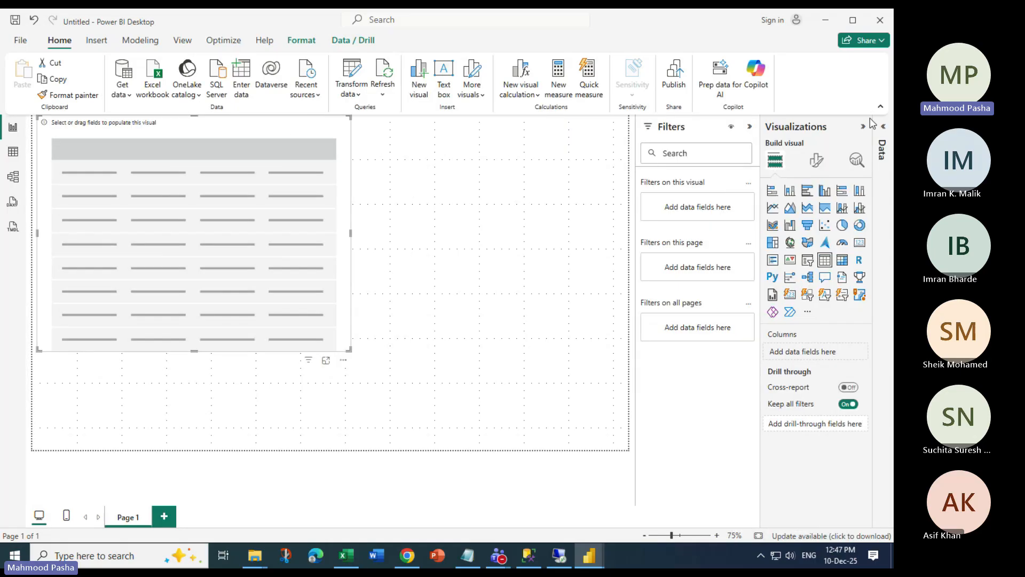
left_click(883, 126)
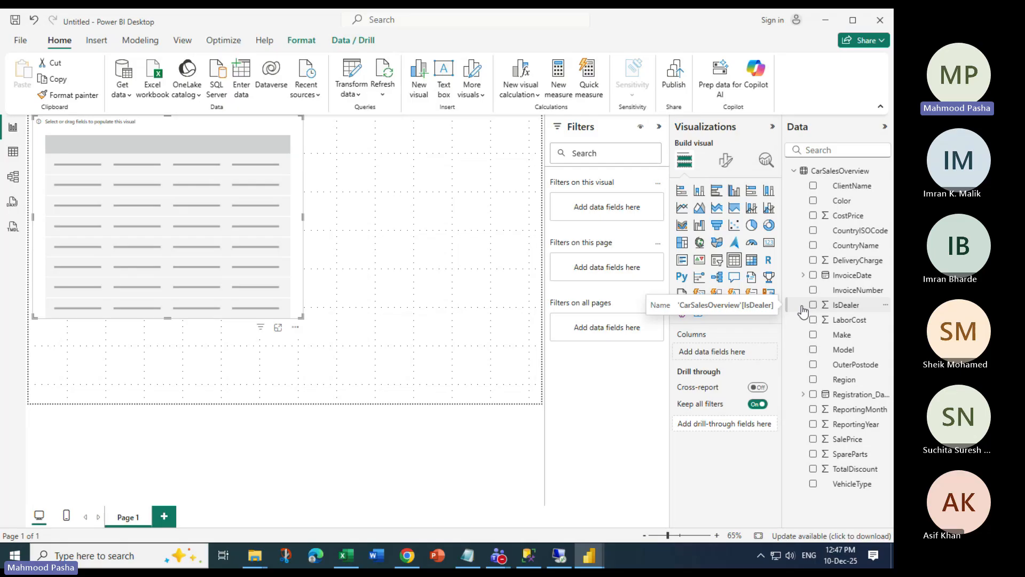
Create a hierarchy from the CountryName field and expand it
right_click(862, 248)
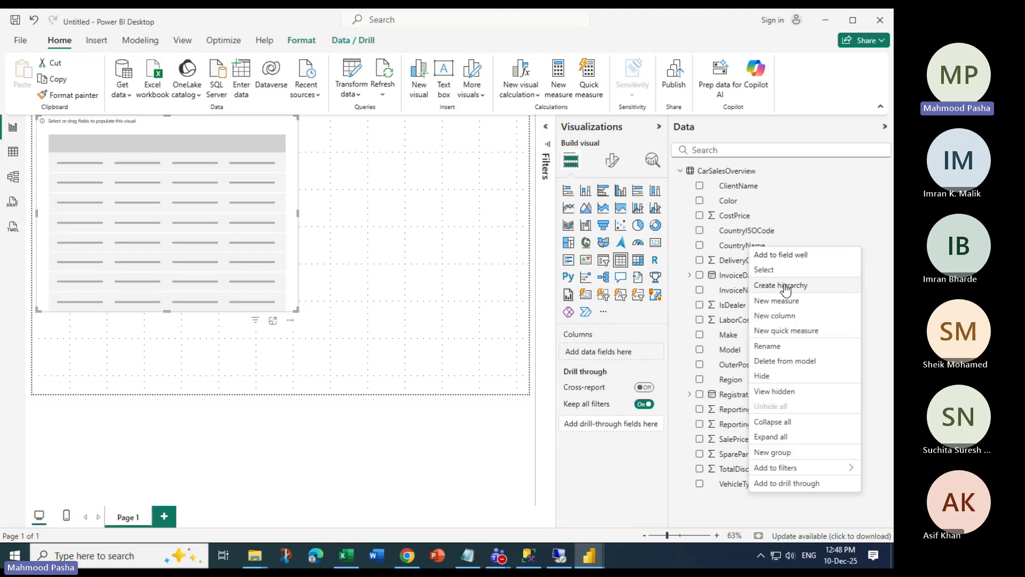
left_click(782, 285)
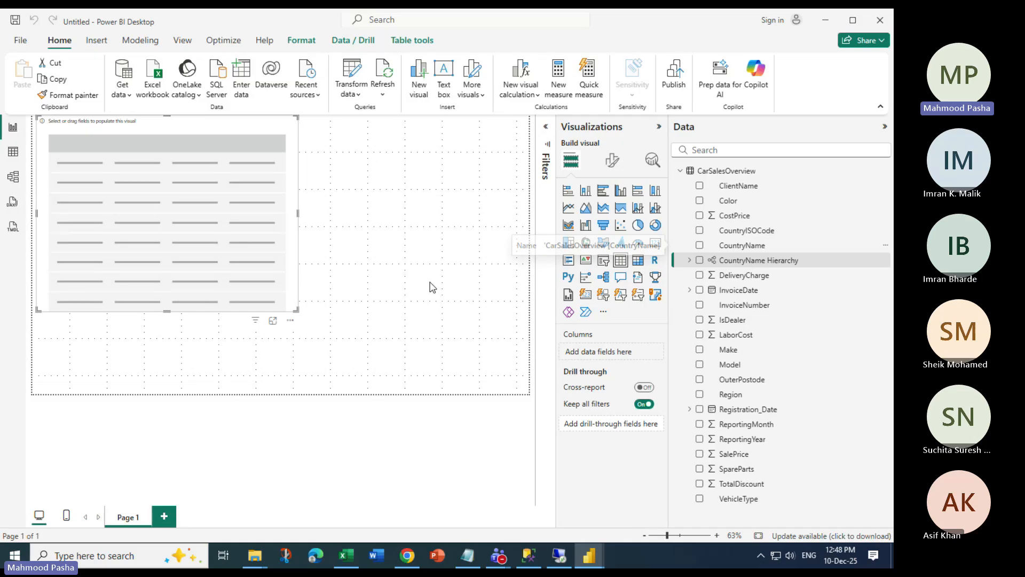
left_click(747, 260)
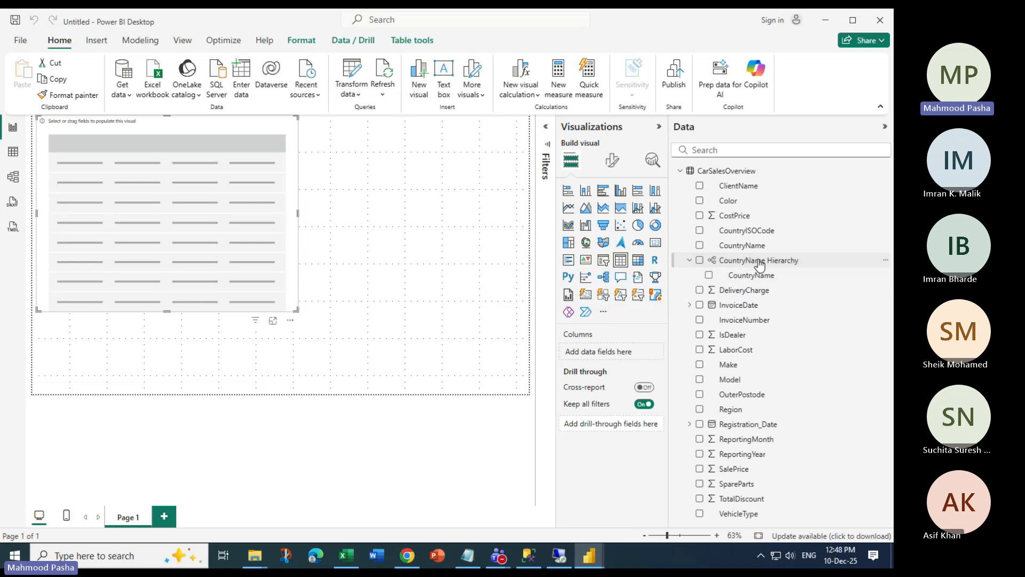
left_click(754, 264)
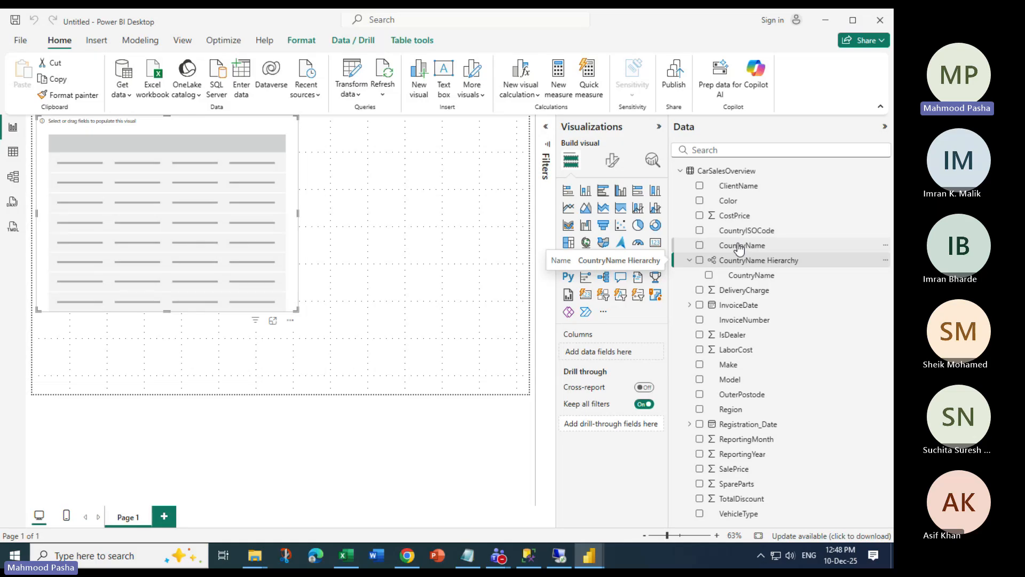
Rename the CountryName Hierarchy to CountryDetails
left_click(886, 260)
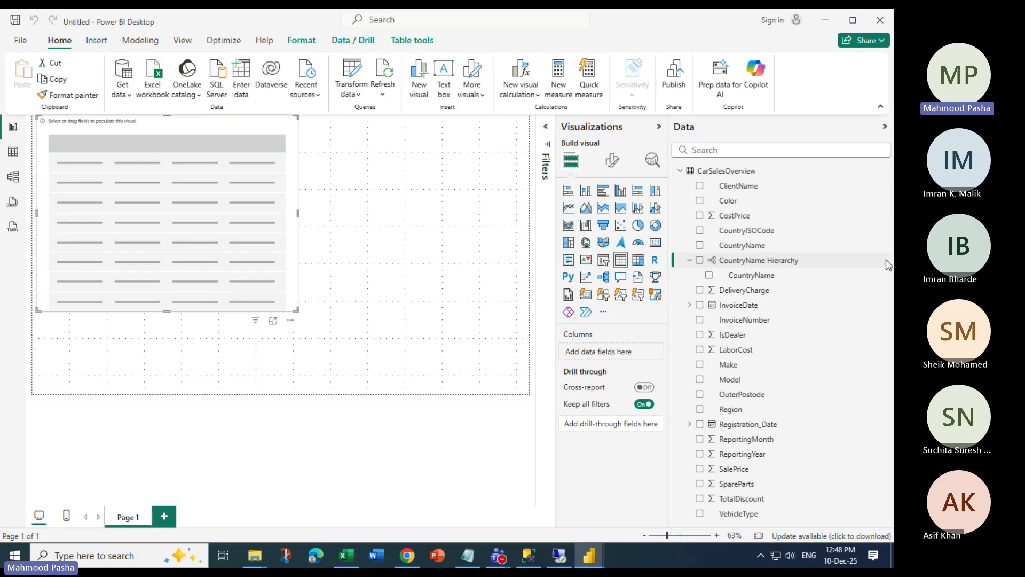
right_click(885, 260)
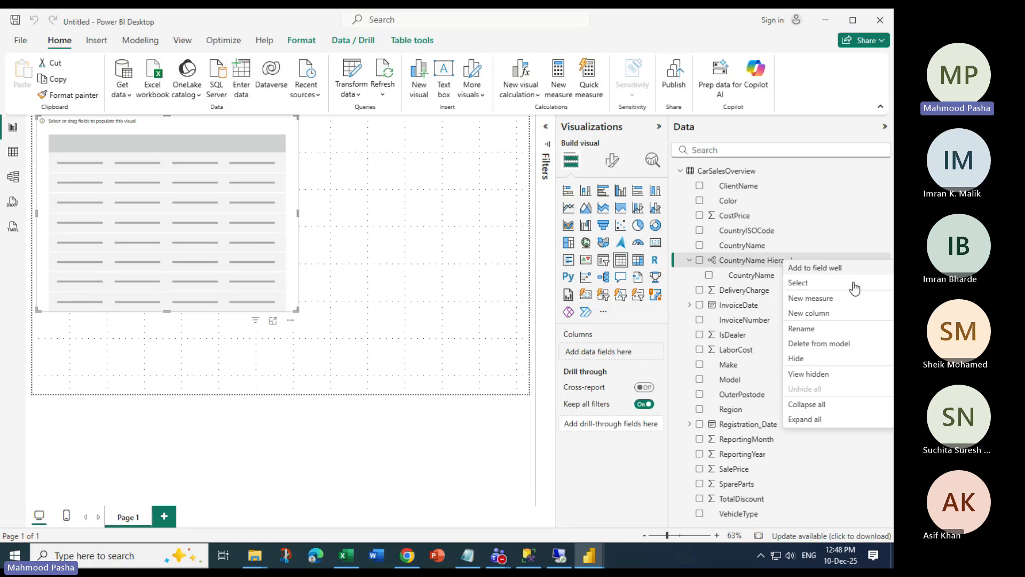
left_click(801, 328)
type("CountryDetails")
key("Return")
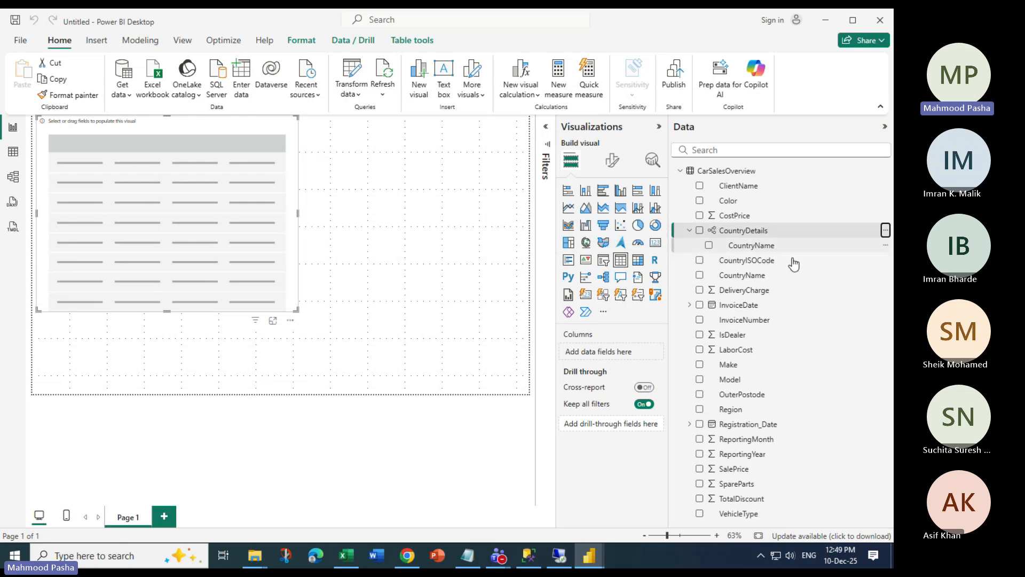
Add Region and OuterPostode as levels of the CountryDetails hierarchy
right_click(738, 409)
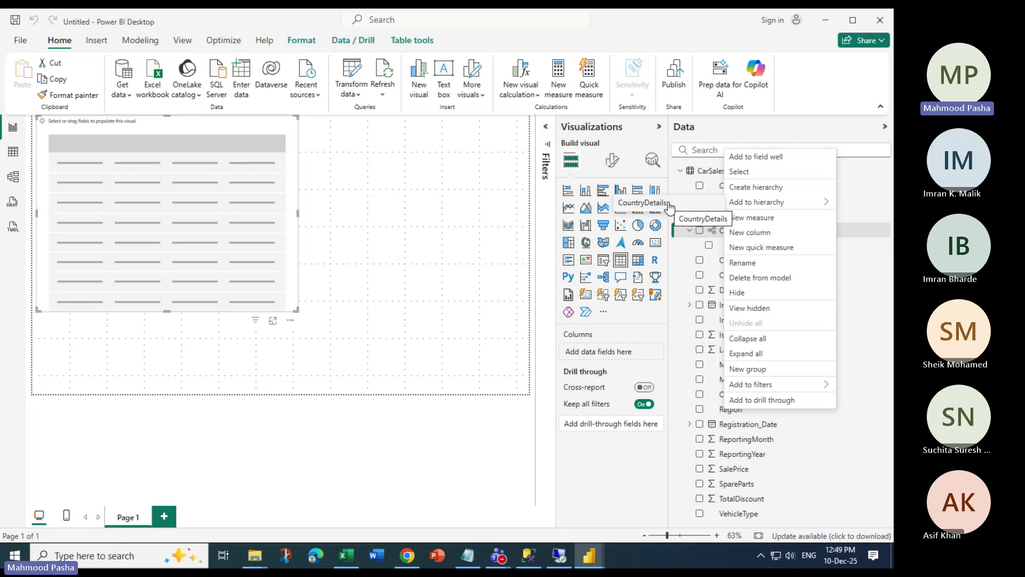
left_click(670, 208)
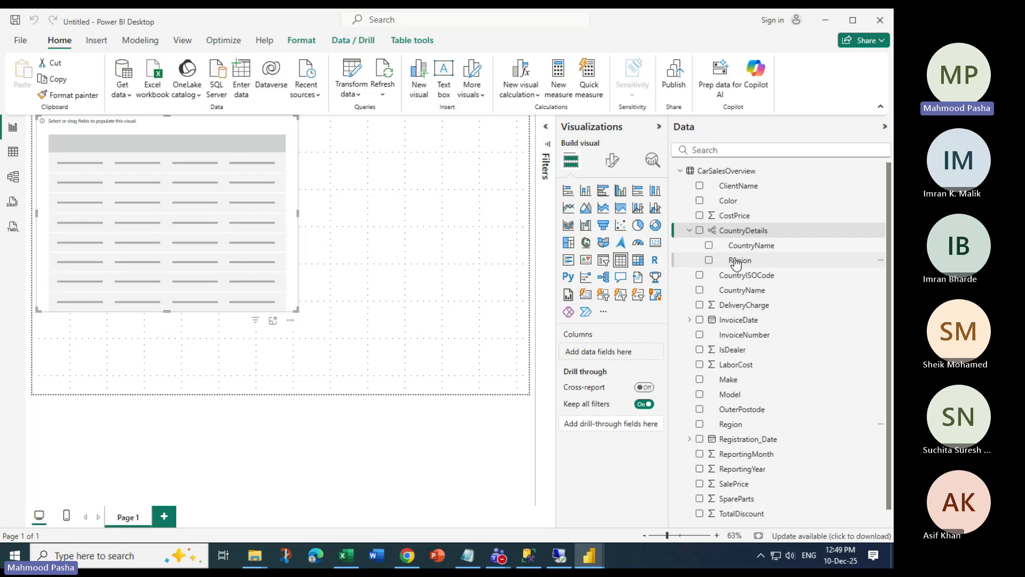
left_click(736, 261)
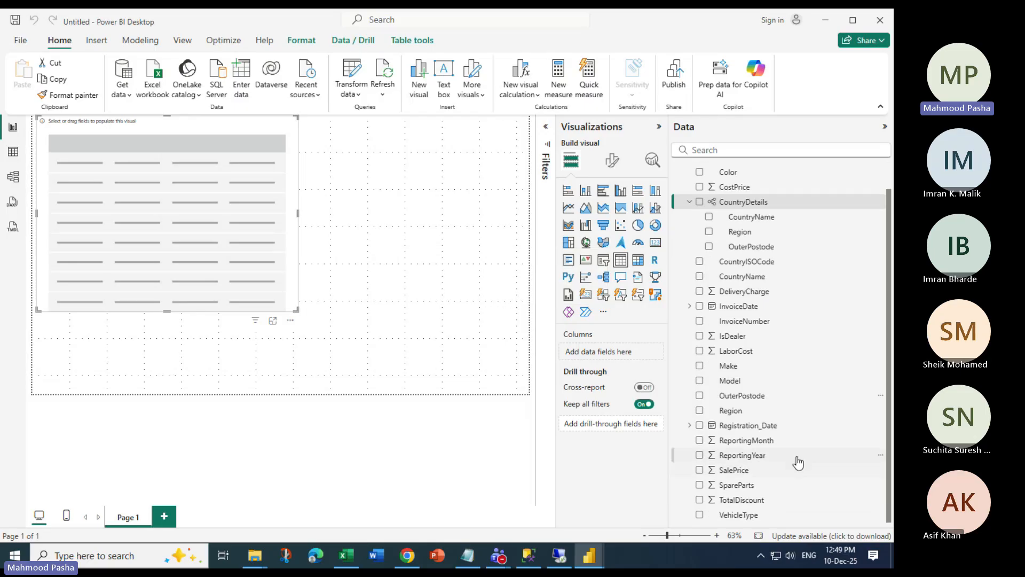
scroll(798, 462, "up", 1)
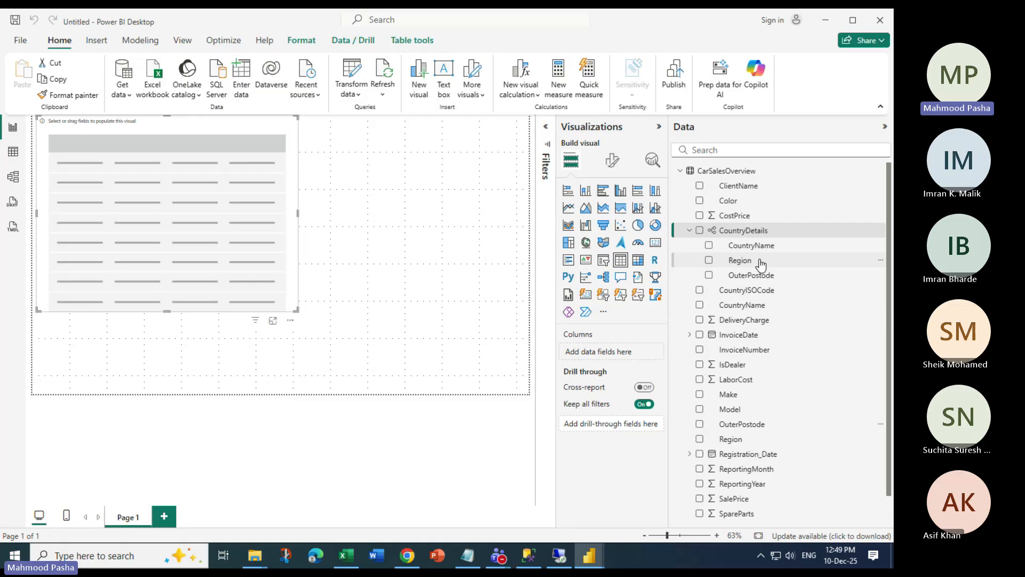
Put the CountryDetails hierarchy into the table visual and resize it to fit its rows
left_click_drag(743, 230, 119, 155)
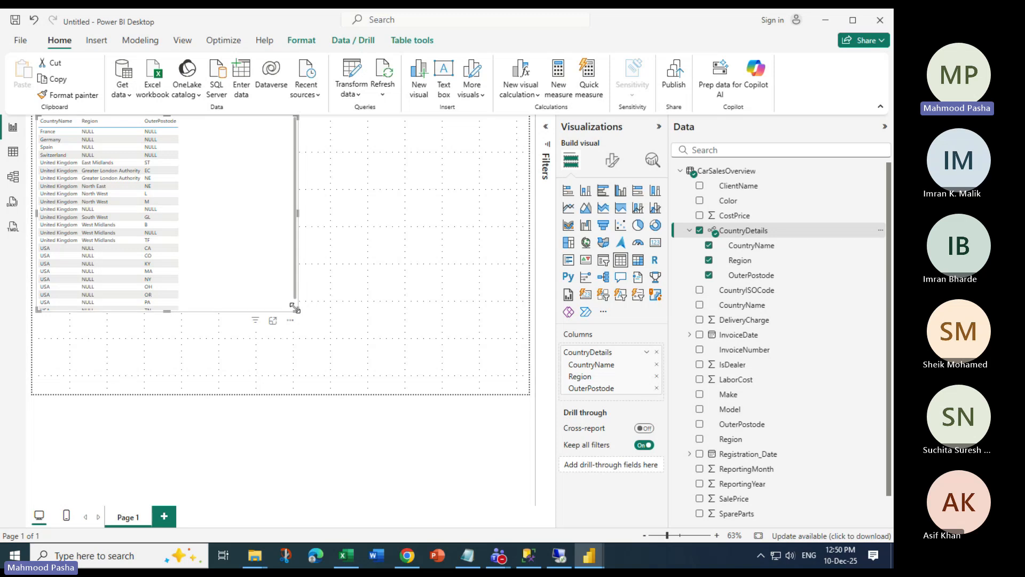
left_click_drag(294, 308, 193, 366)
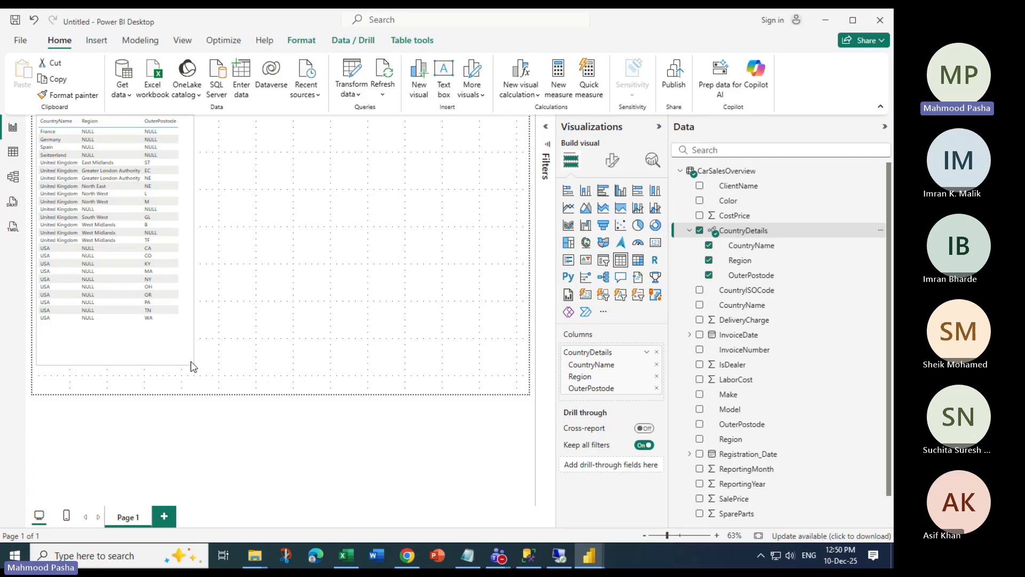
left_click_drag(193, 366, 192, 323)
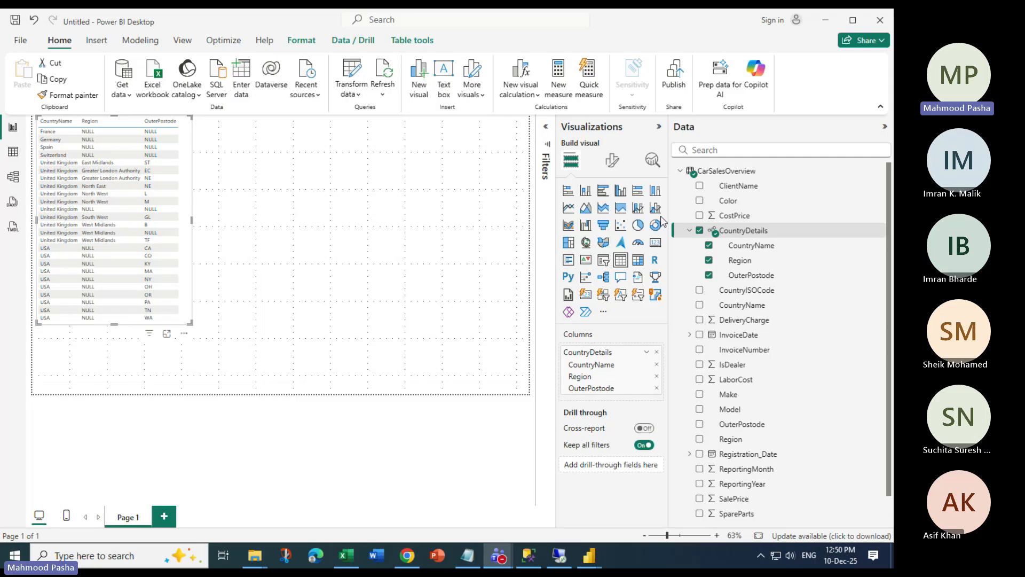
Open the CarSalesOverview data grid and review its Table tools and Color Column tools
left_click(10, 158)
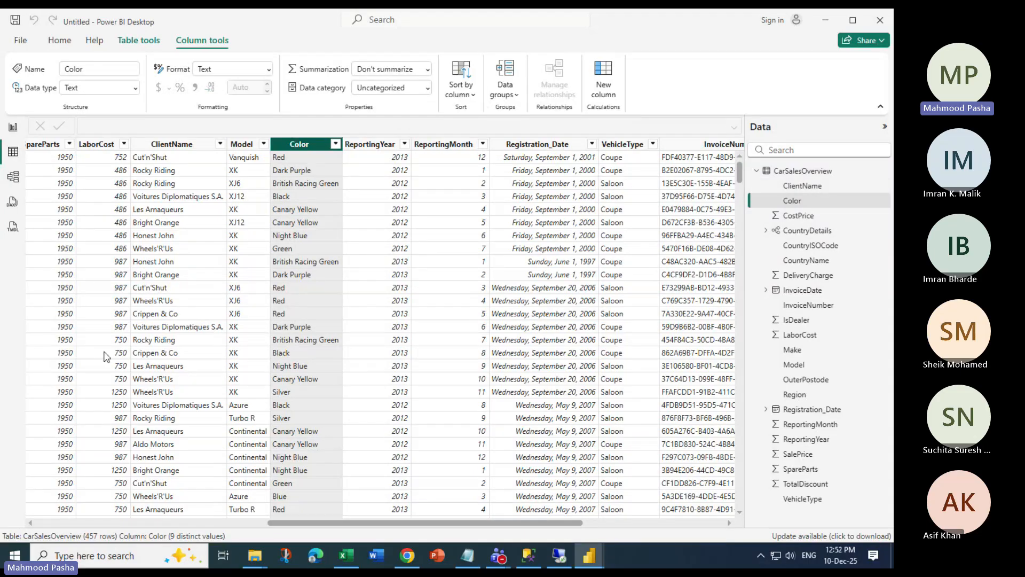
left_click(137, 41)
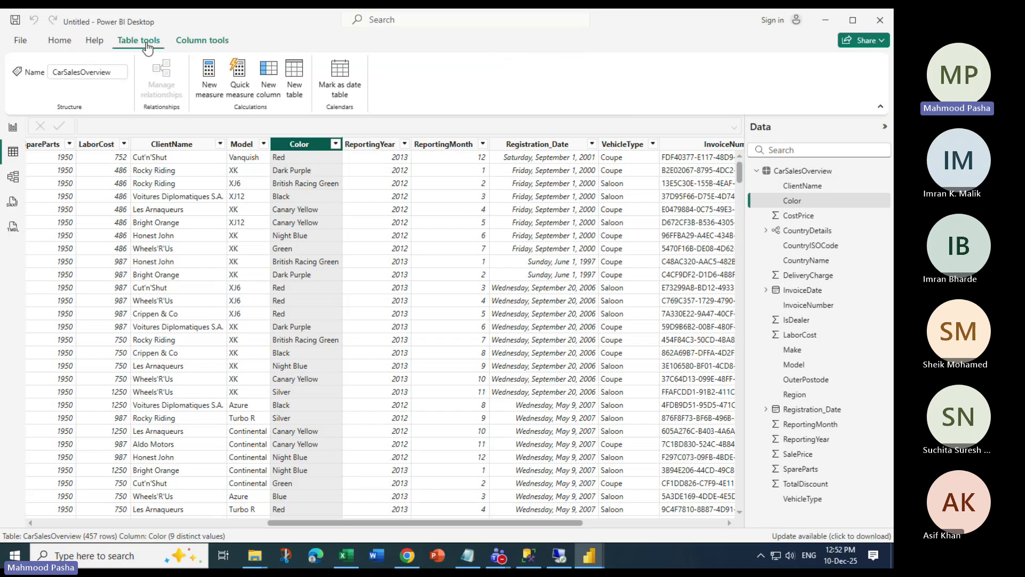
left_click(196, 42)
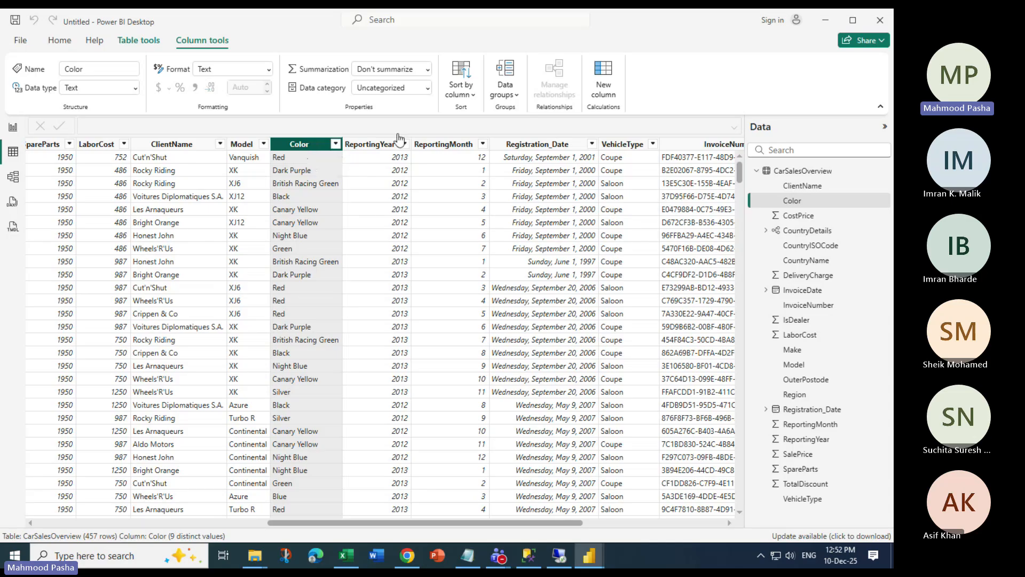
Start a new data group on Color named NewColorGroup
left_click(515, 100)
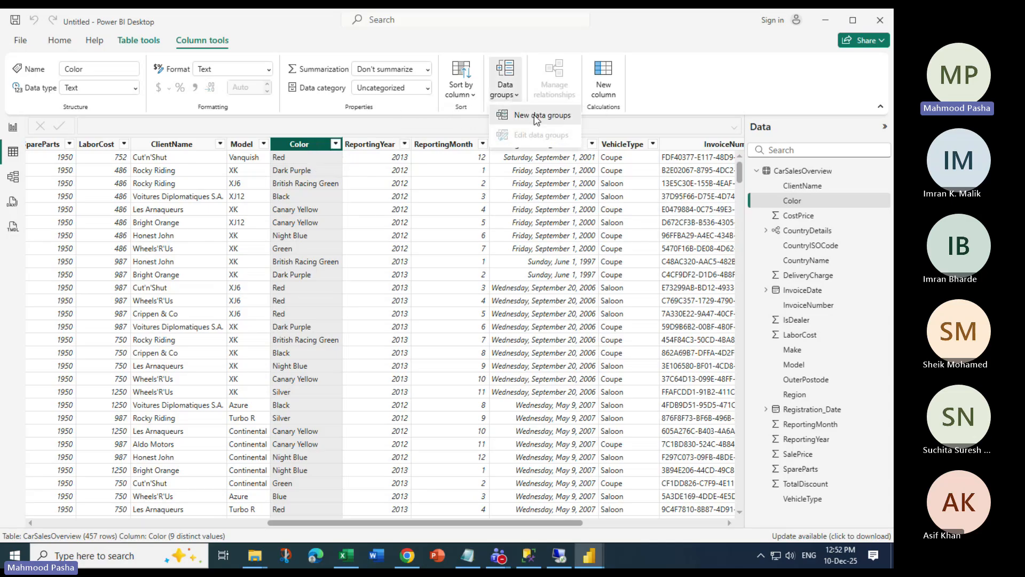
left_click(533, 115)
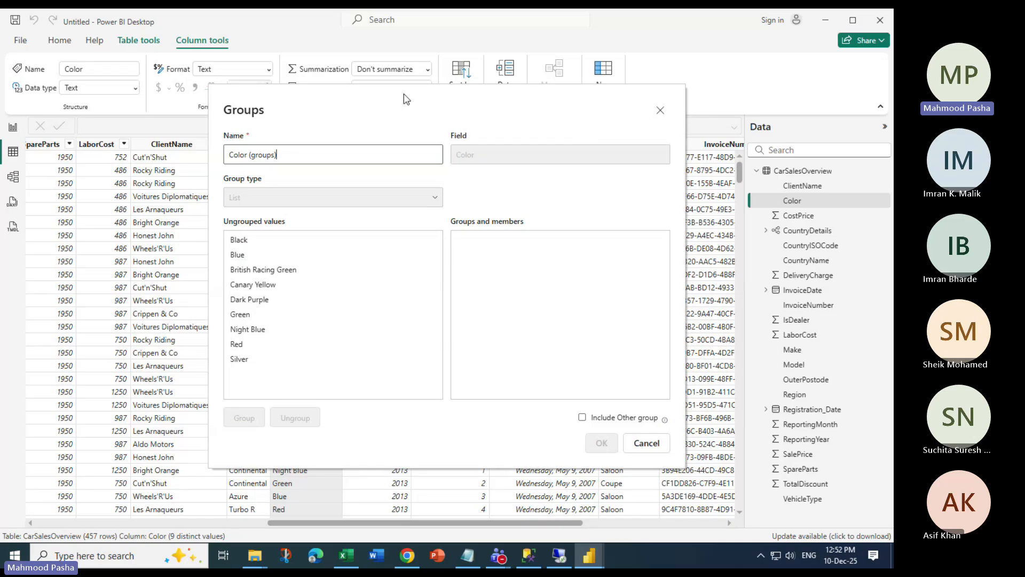
left_click_drag(406, 99, 296, 117)
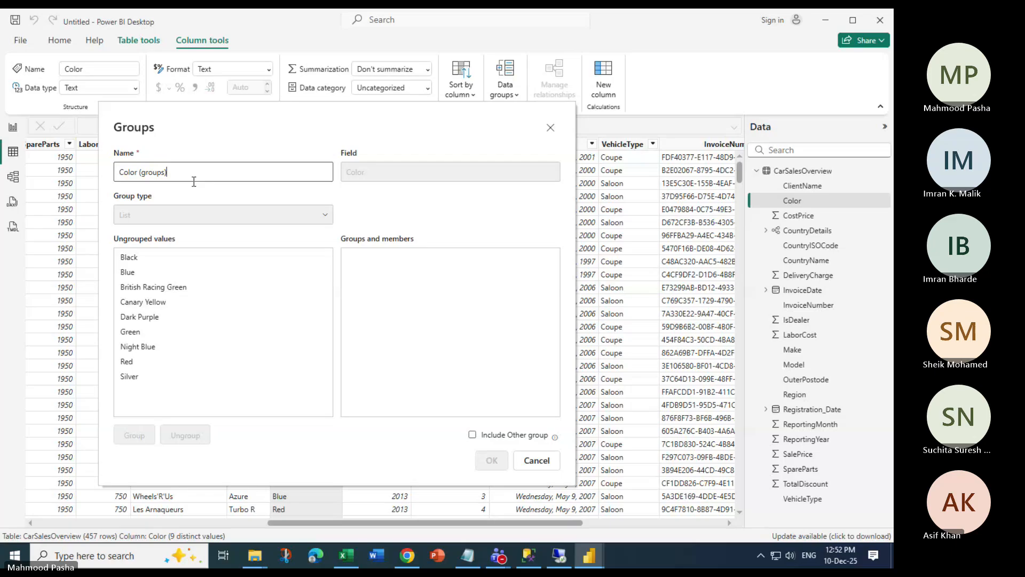
key("ctrl+a")
type("New")
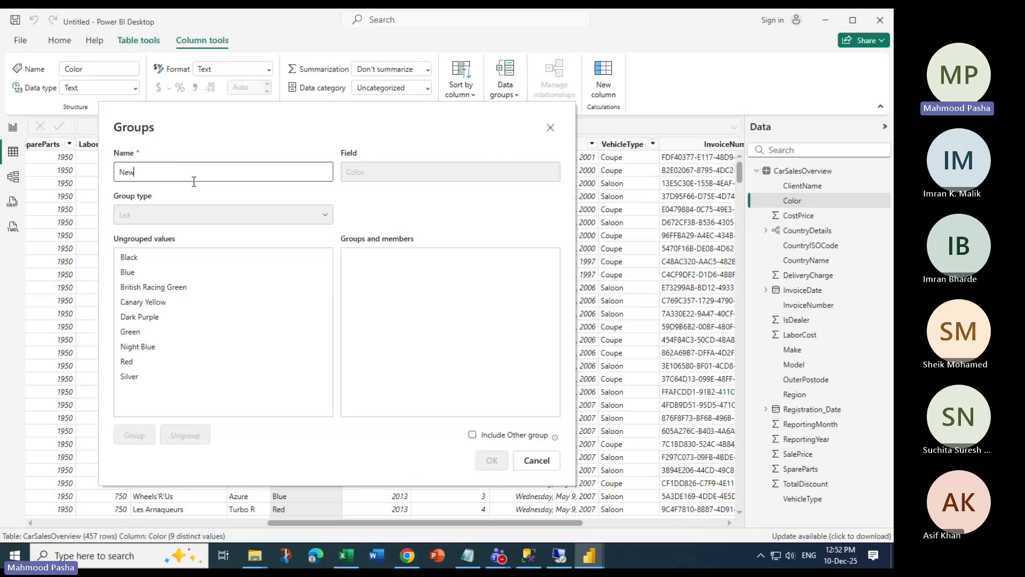
type("ColorGroup")
Group Black, Dark Purple, Green and Silver together
left_click(135, 259)
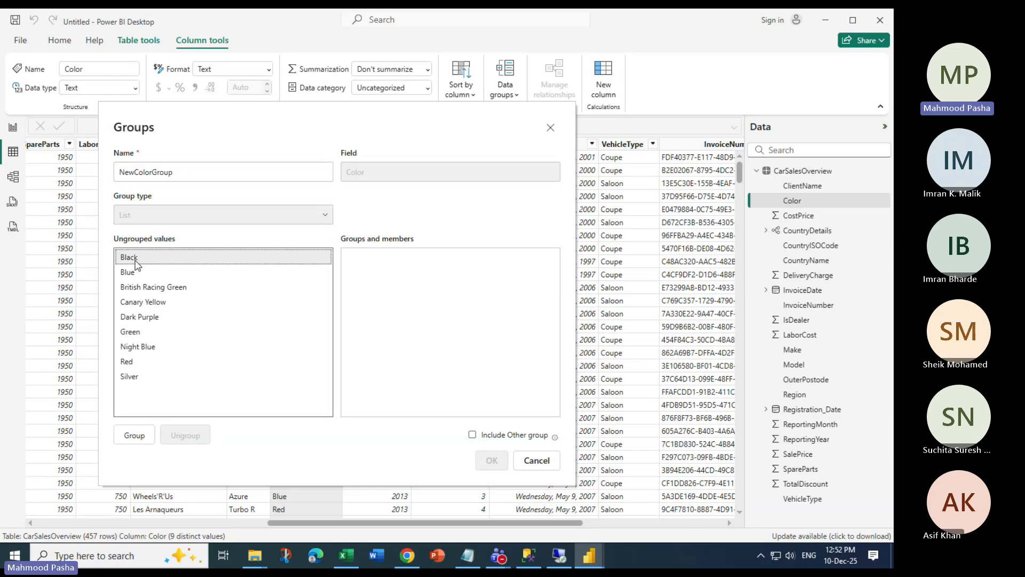
left_click(142, 322, "ctrl")
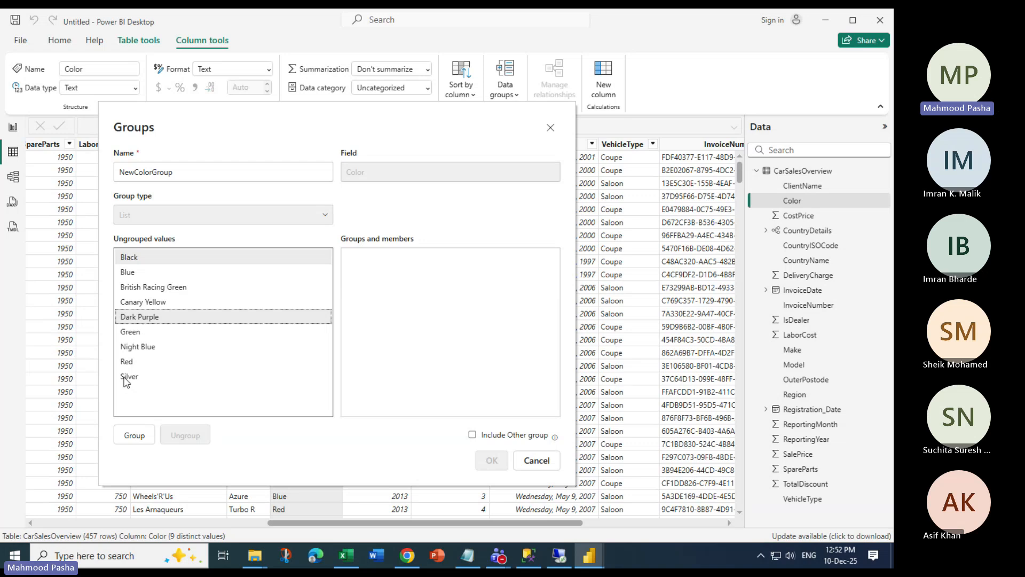
left_click(126, 378, "ctrl")
left_click(130, 332, "ctrl")
left_click(133, 435)
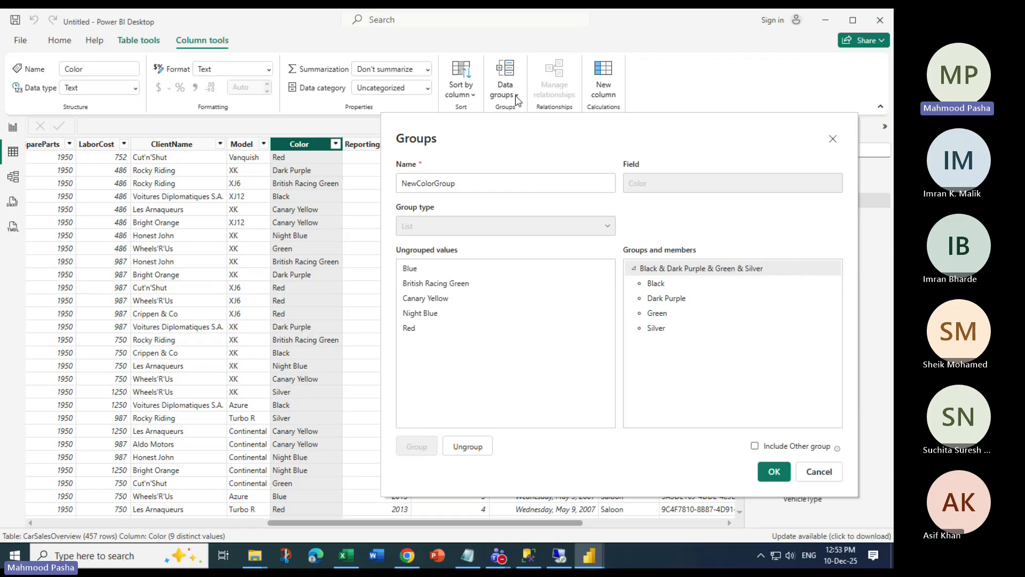
Dissolve and recreate the four-colour group, then confirm NewColorGroup with OK
left_click(464, 327)
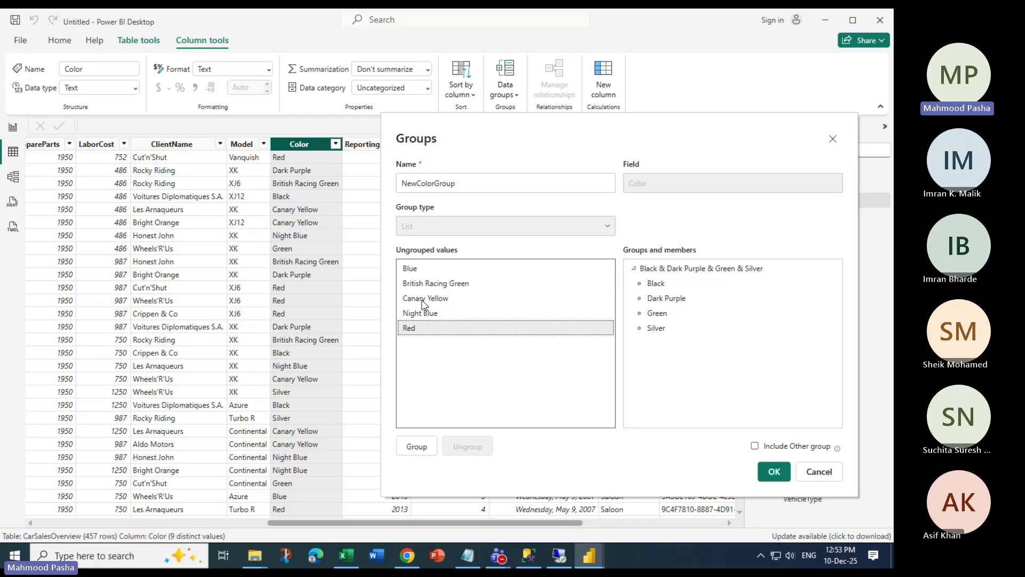
left_click(657, 268)
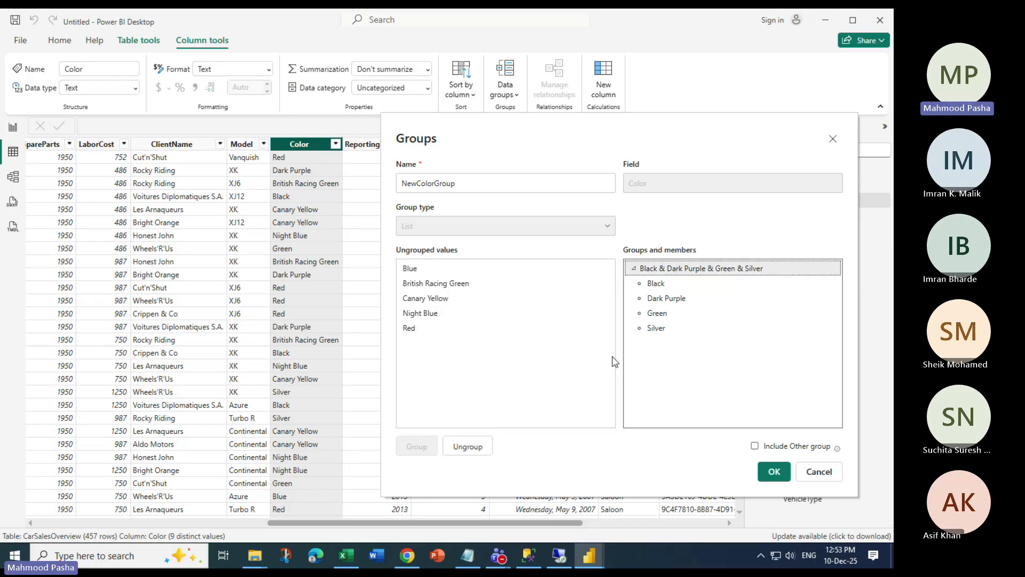
left_click(473, 448)
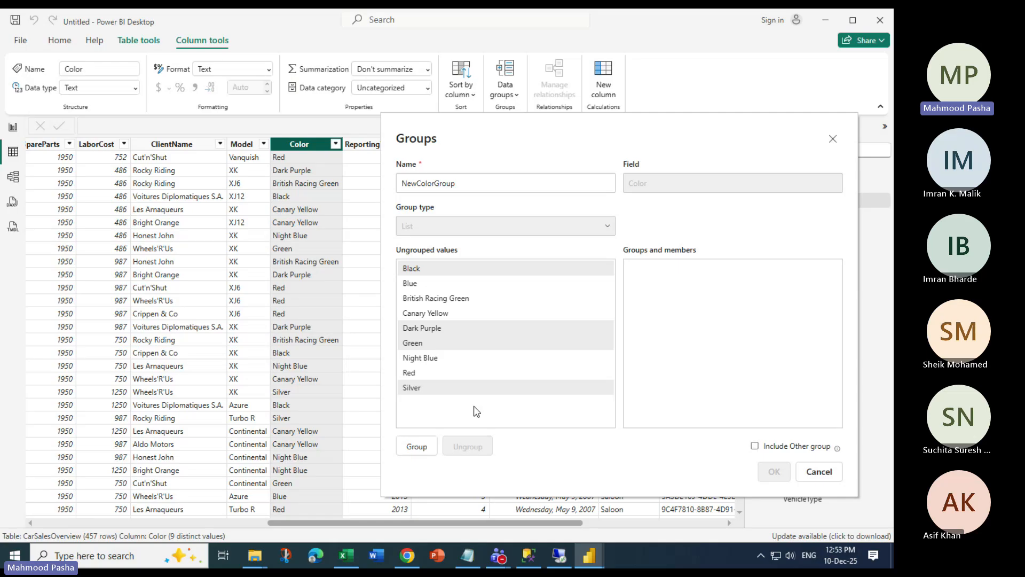
left_click(416, 447)
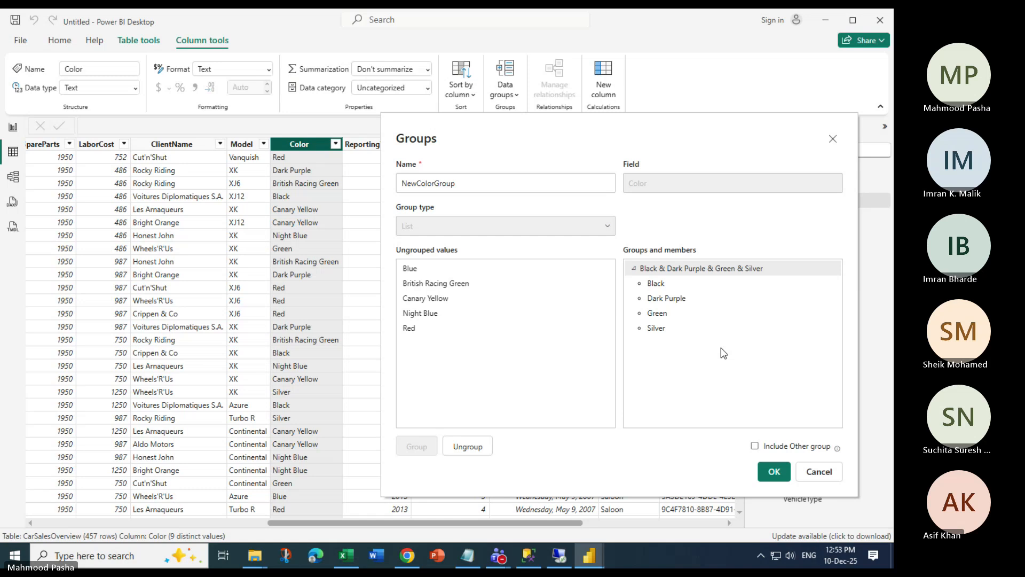
key("alt+Tab")
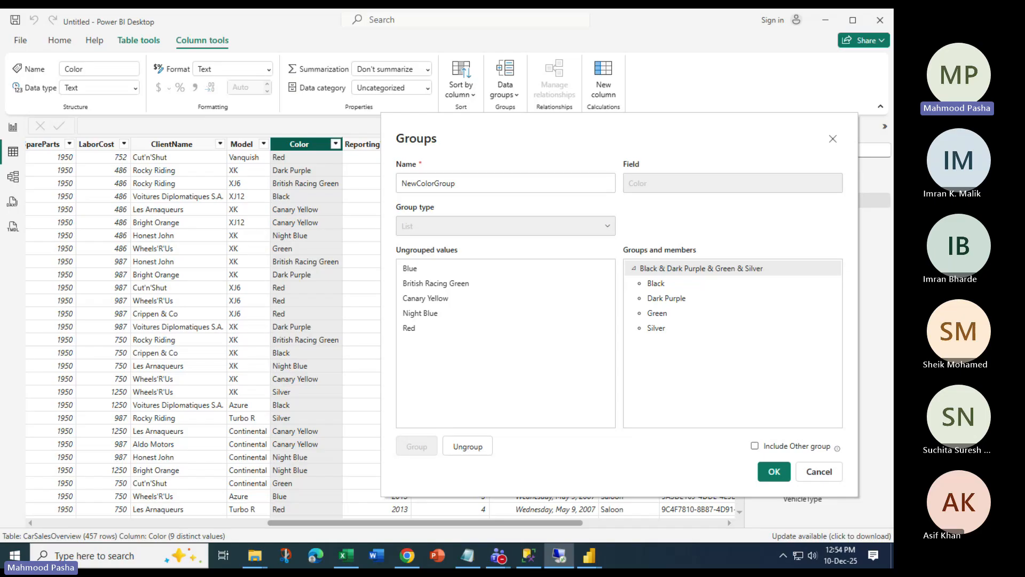
left_click(775, 472)
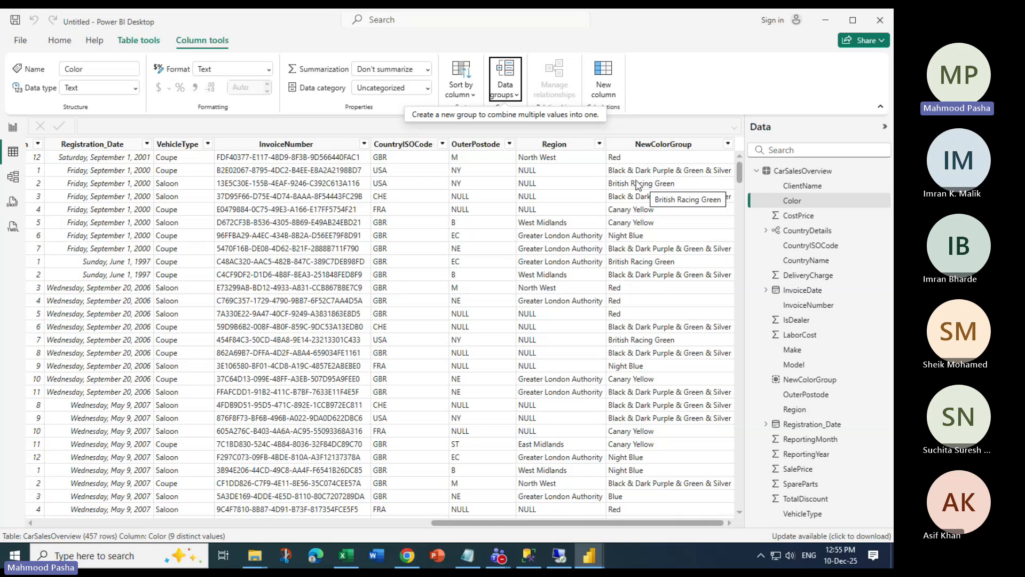
Inspect the NewColorGroup column, then switch to Model view
left_click(677, 171)
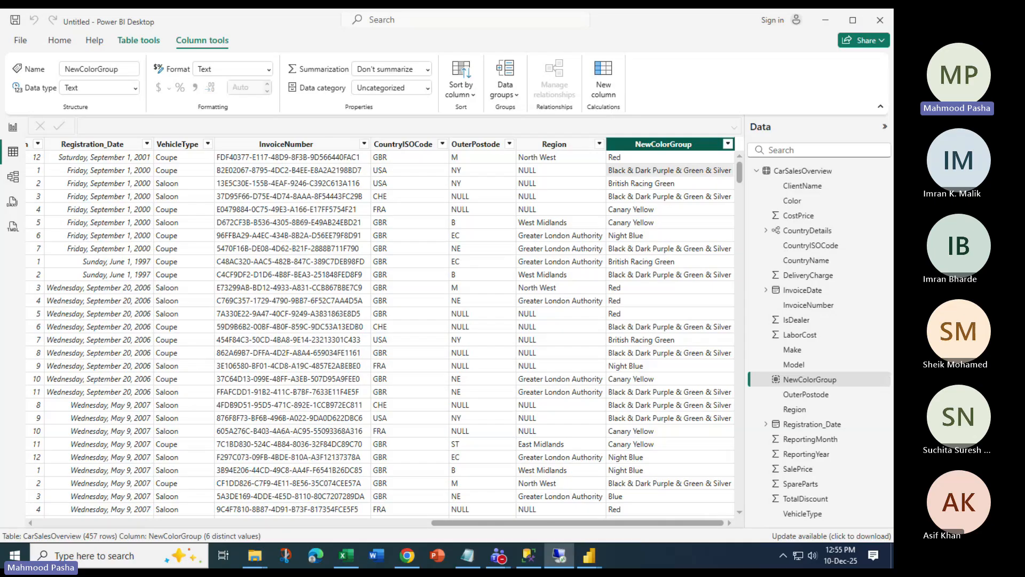
left_click(13, 176)
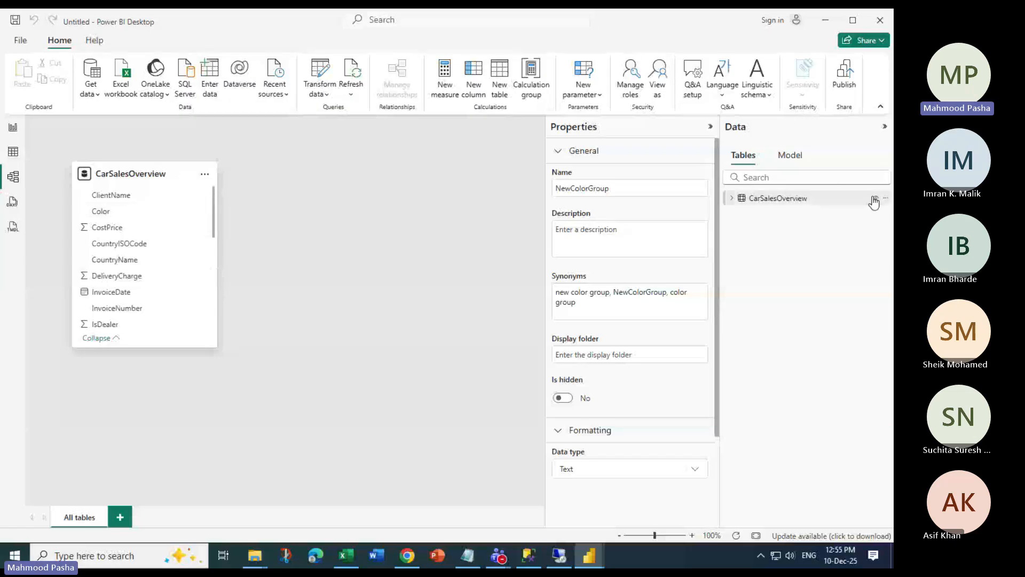
Return to Report view and select the CarSalesOverview table
left_click(15, 130)
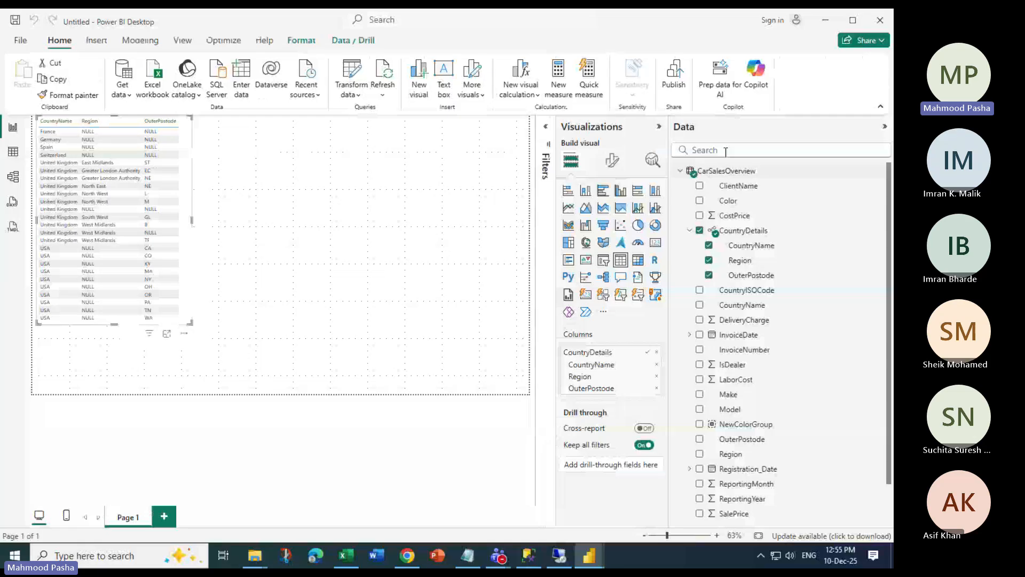
left_click(774, 171)
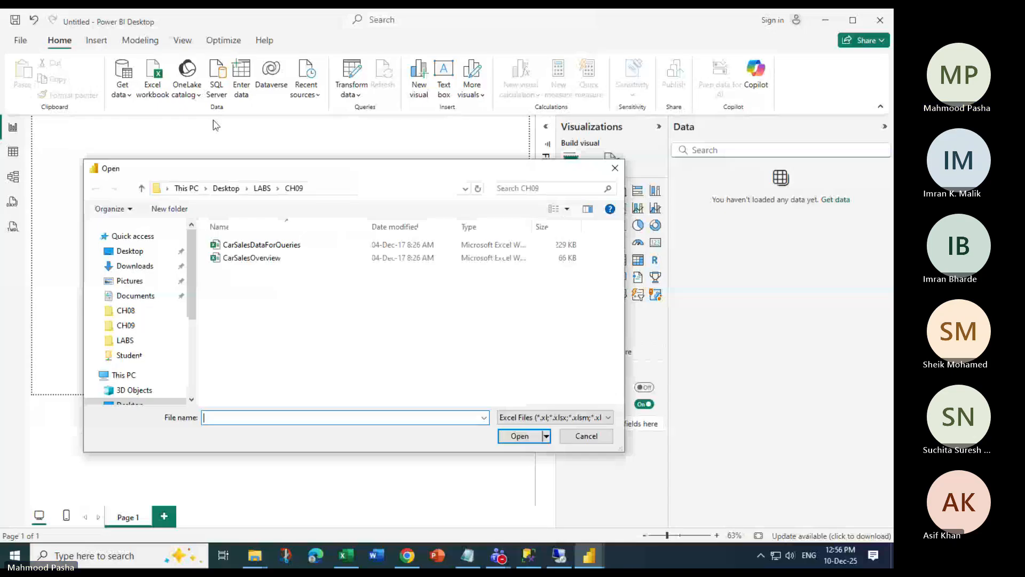
Open the CarSalesDataForQueries workbook from CH09 in the Navigator
left_click(315, 248)
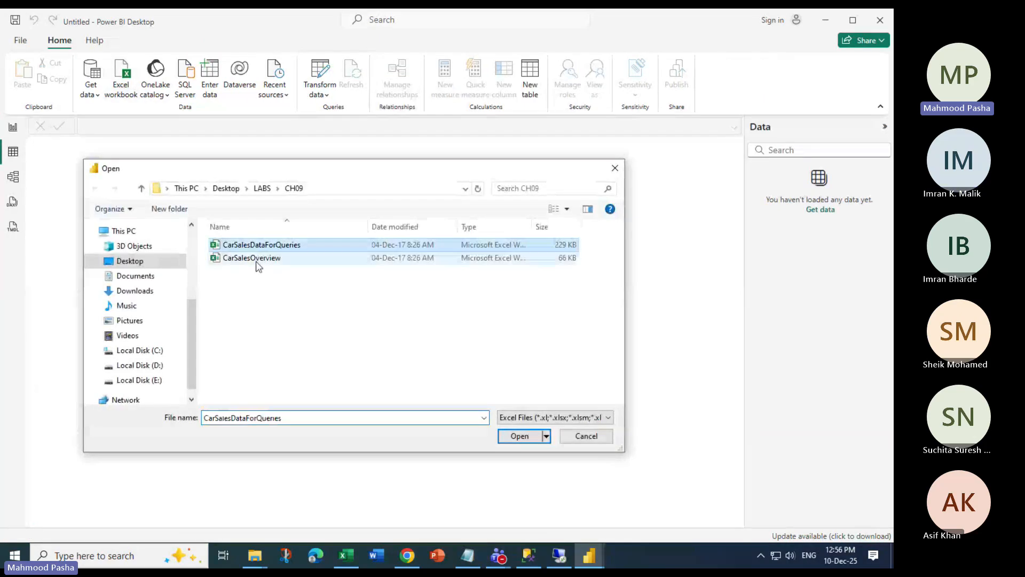
left_click(256, 262)
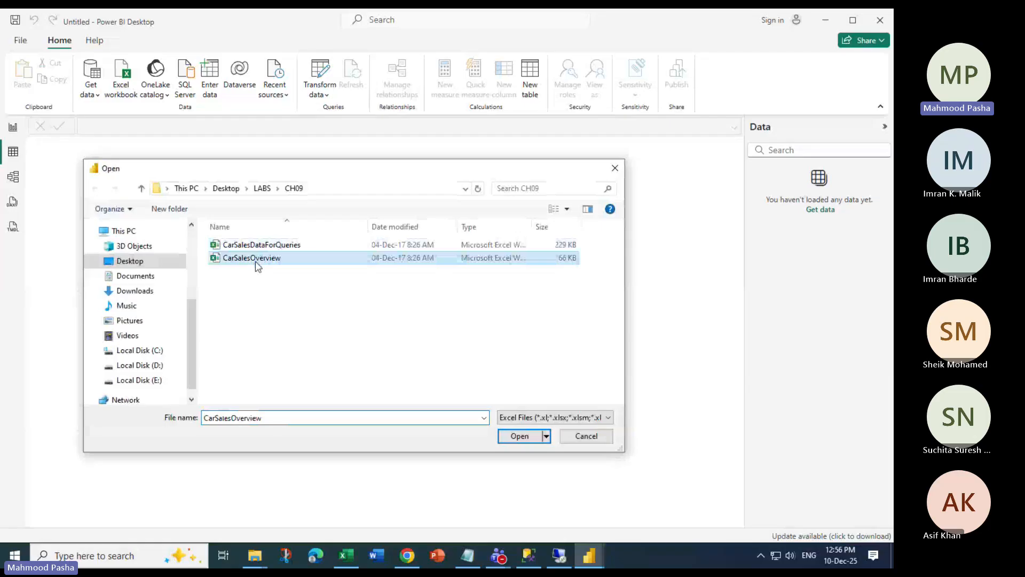
left_click(229, 246)
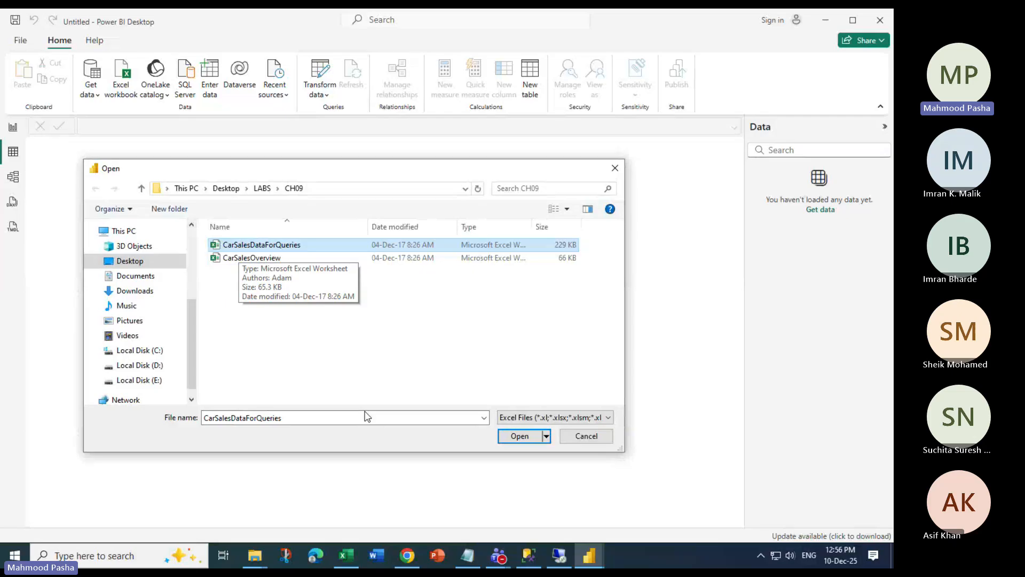
key("Return")
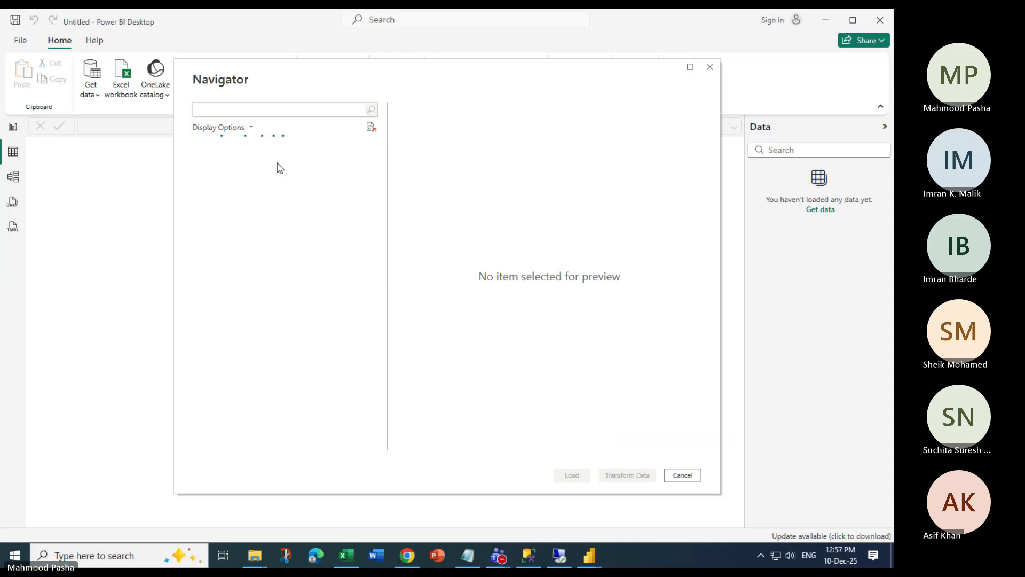
Load the selected CarSalesOverview table from the Navigator into the model
left_click(572, 474)
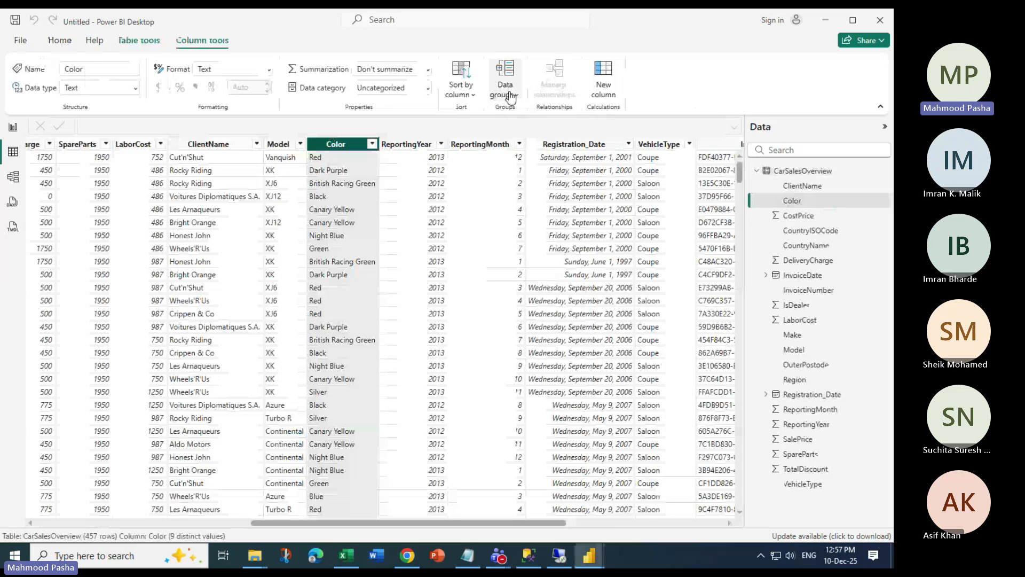
Start a new data group on the Color column and name it 'Test'
left_click(510, 98)
type("Te")
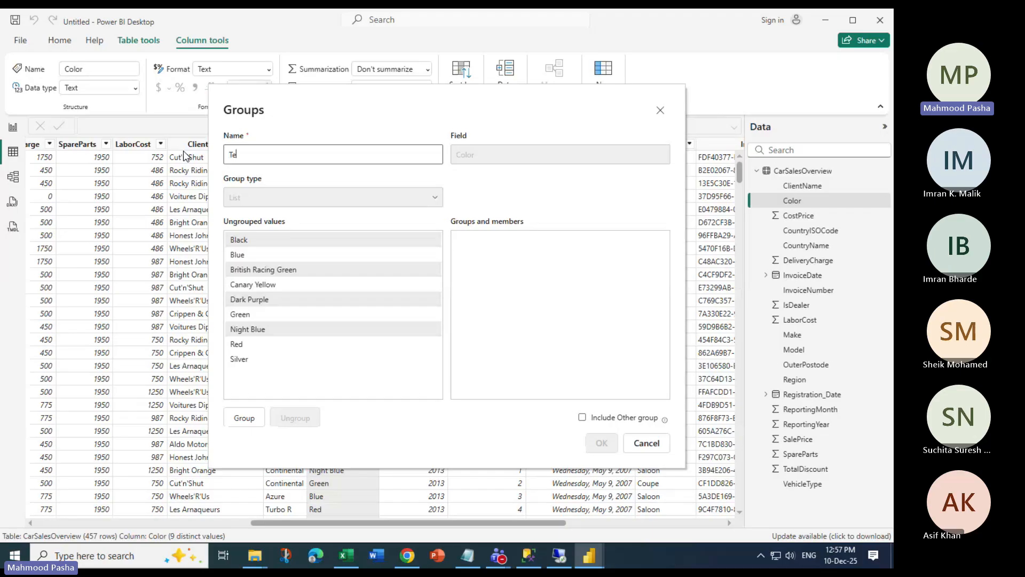
type("st")
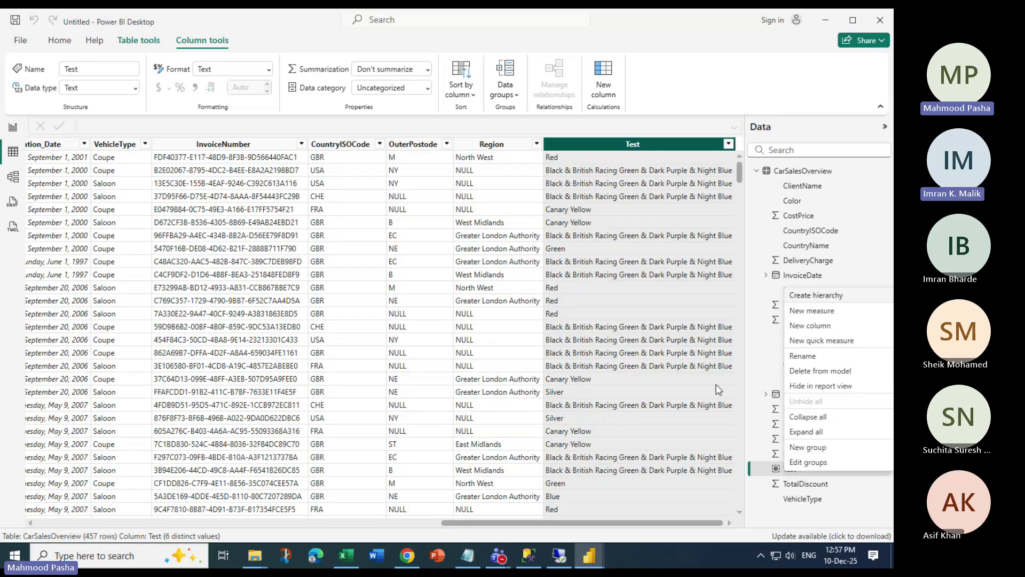
Choose Edit groups from the Test field's More options menu to reopen its Groups window
left_click(795, 473)
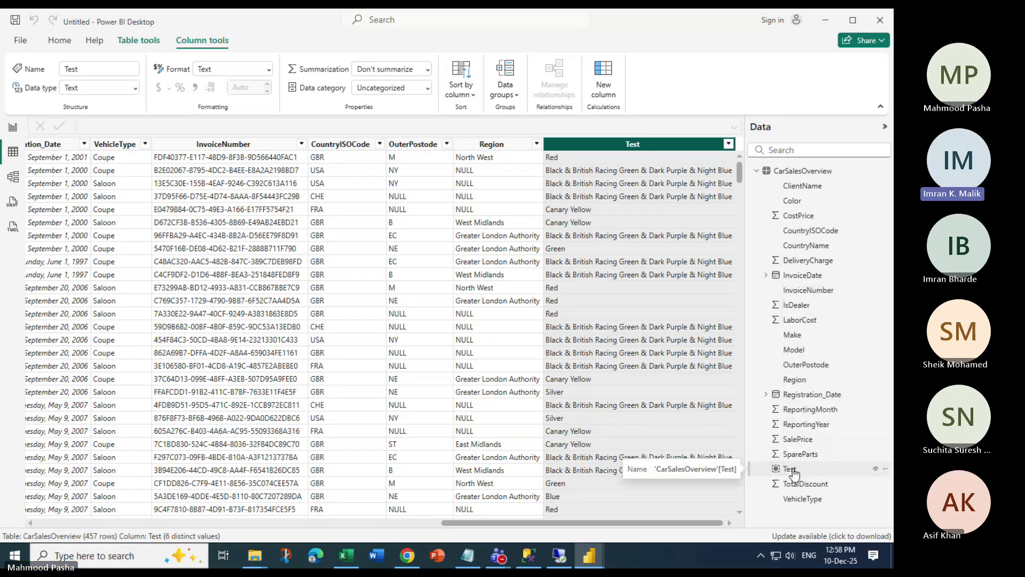
left_click(886, 470)
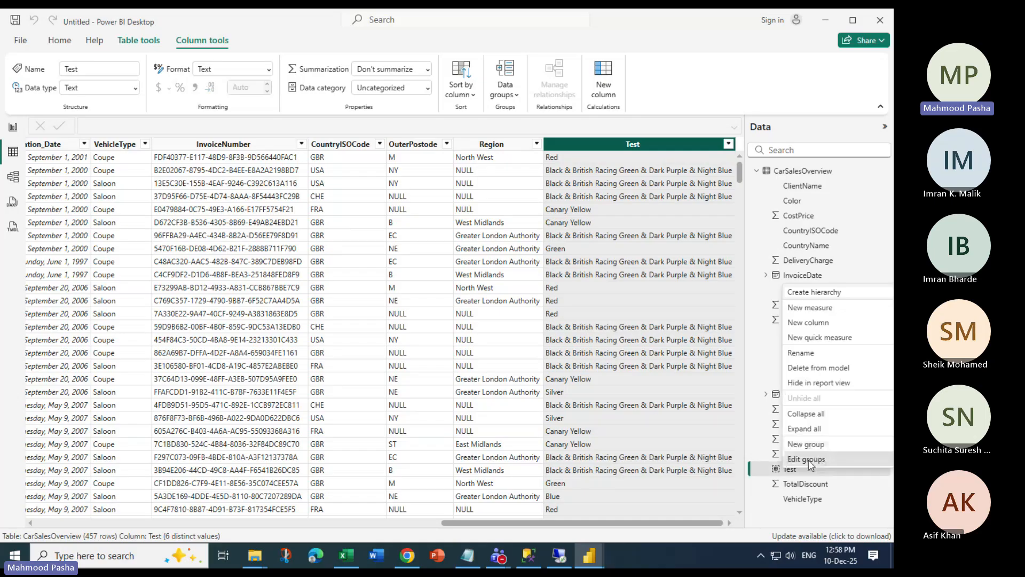
left_click(807, 459)
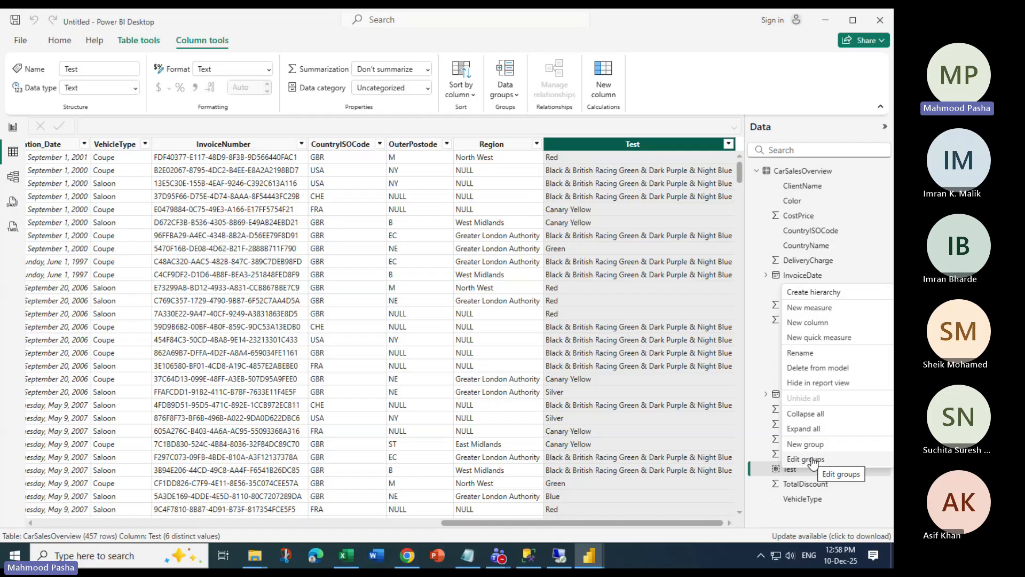
left_click(807, 459)
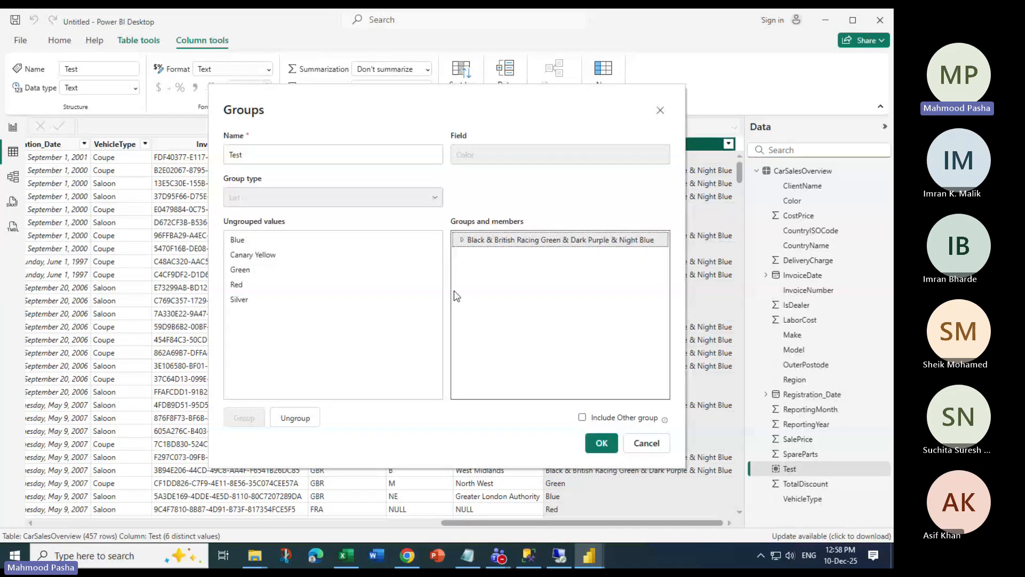